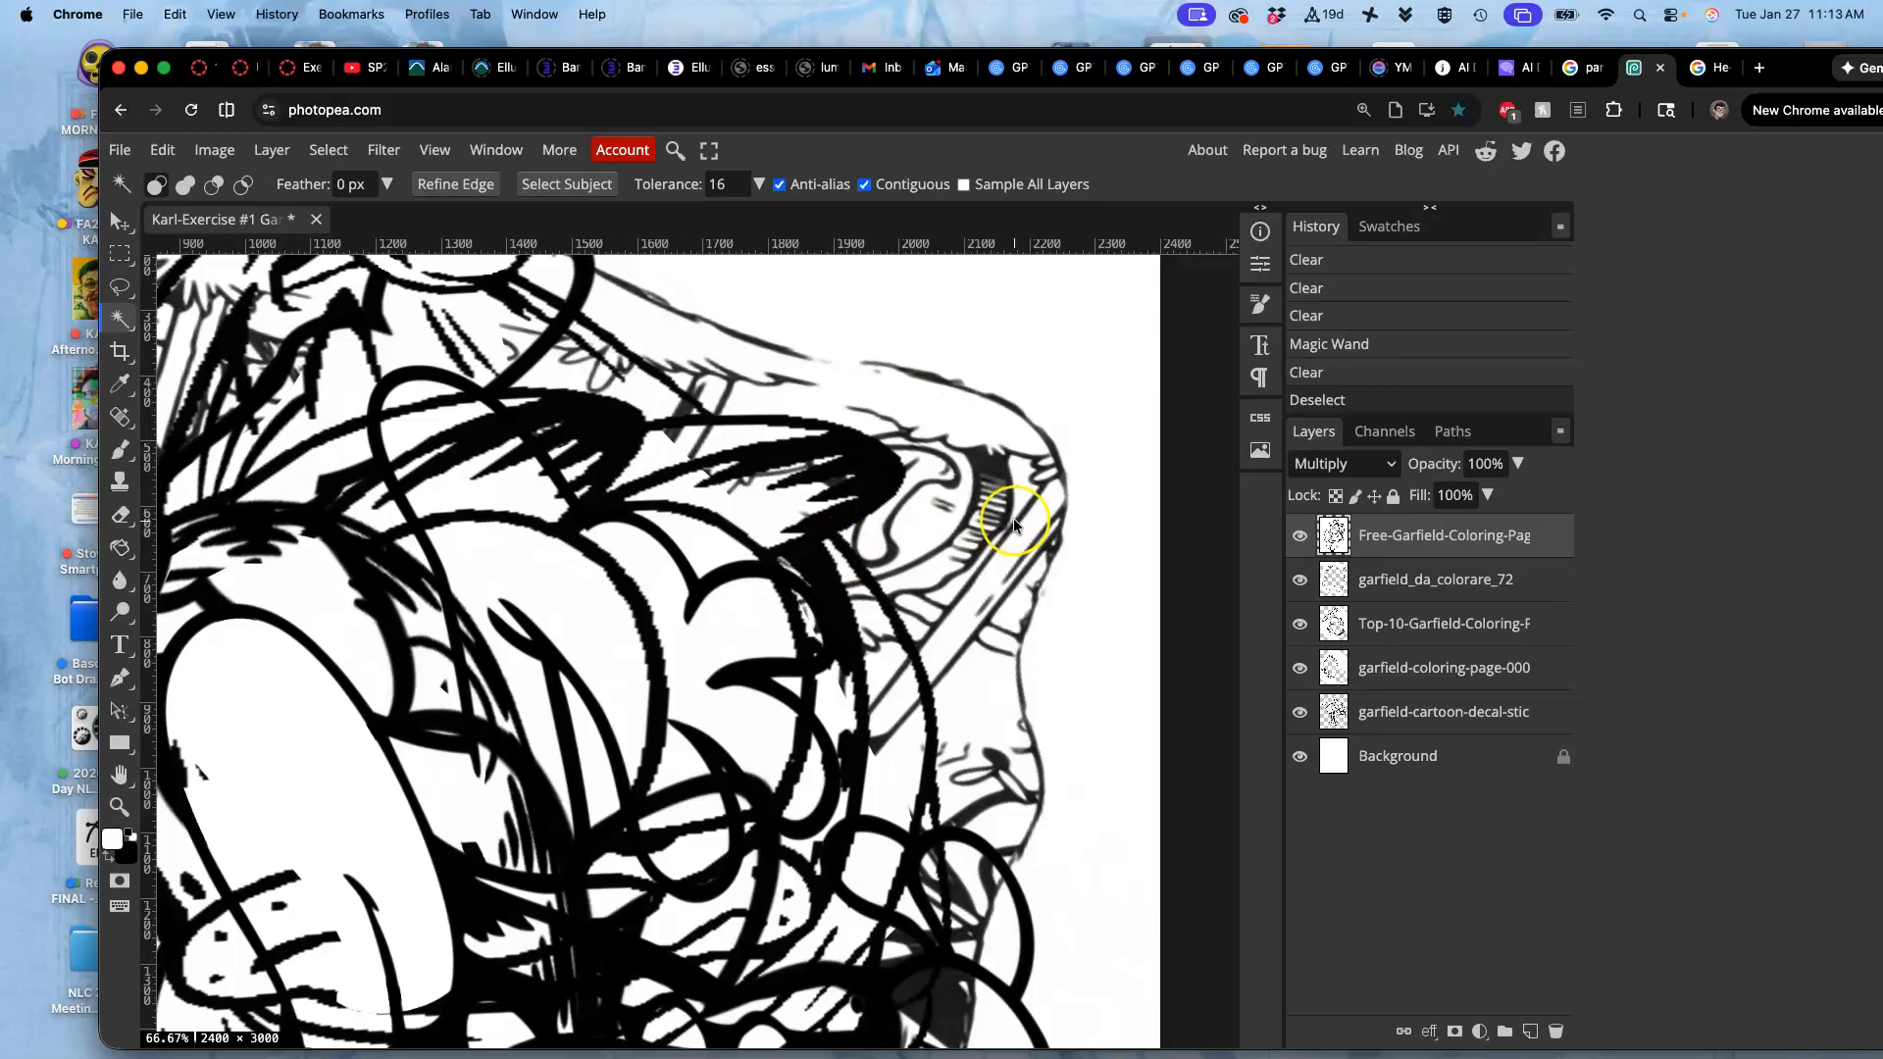
Examine the thin line art and its edges up close on the upper-right side of the drawing
scroll(1012, 514, right, 2)
scroll(1012, 515, down, 1)
scroll(1014, 526, up, 10)
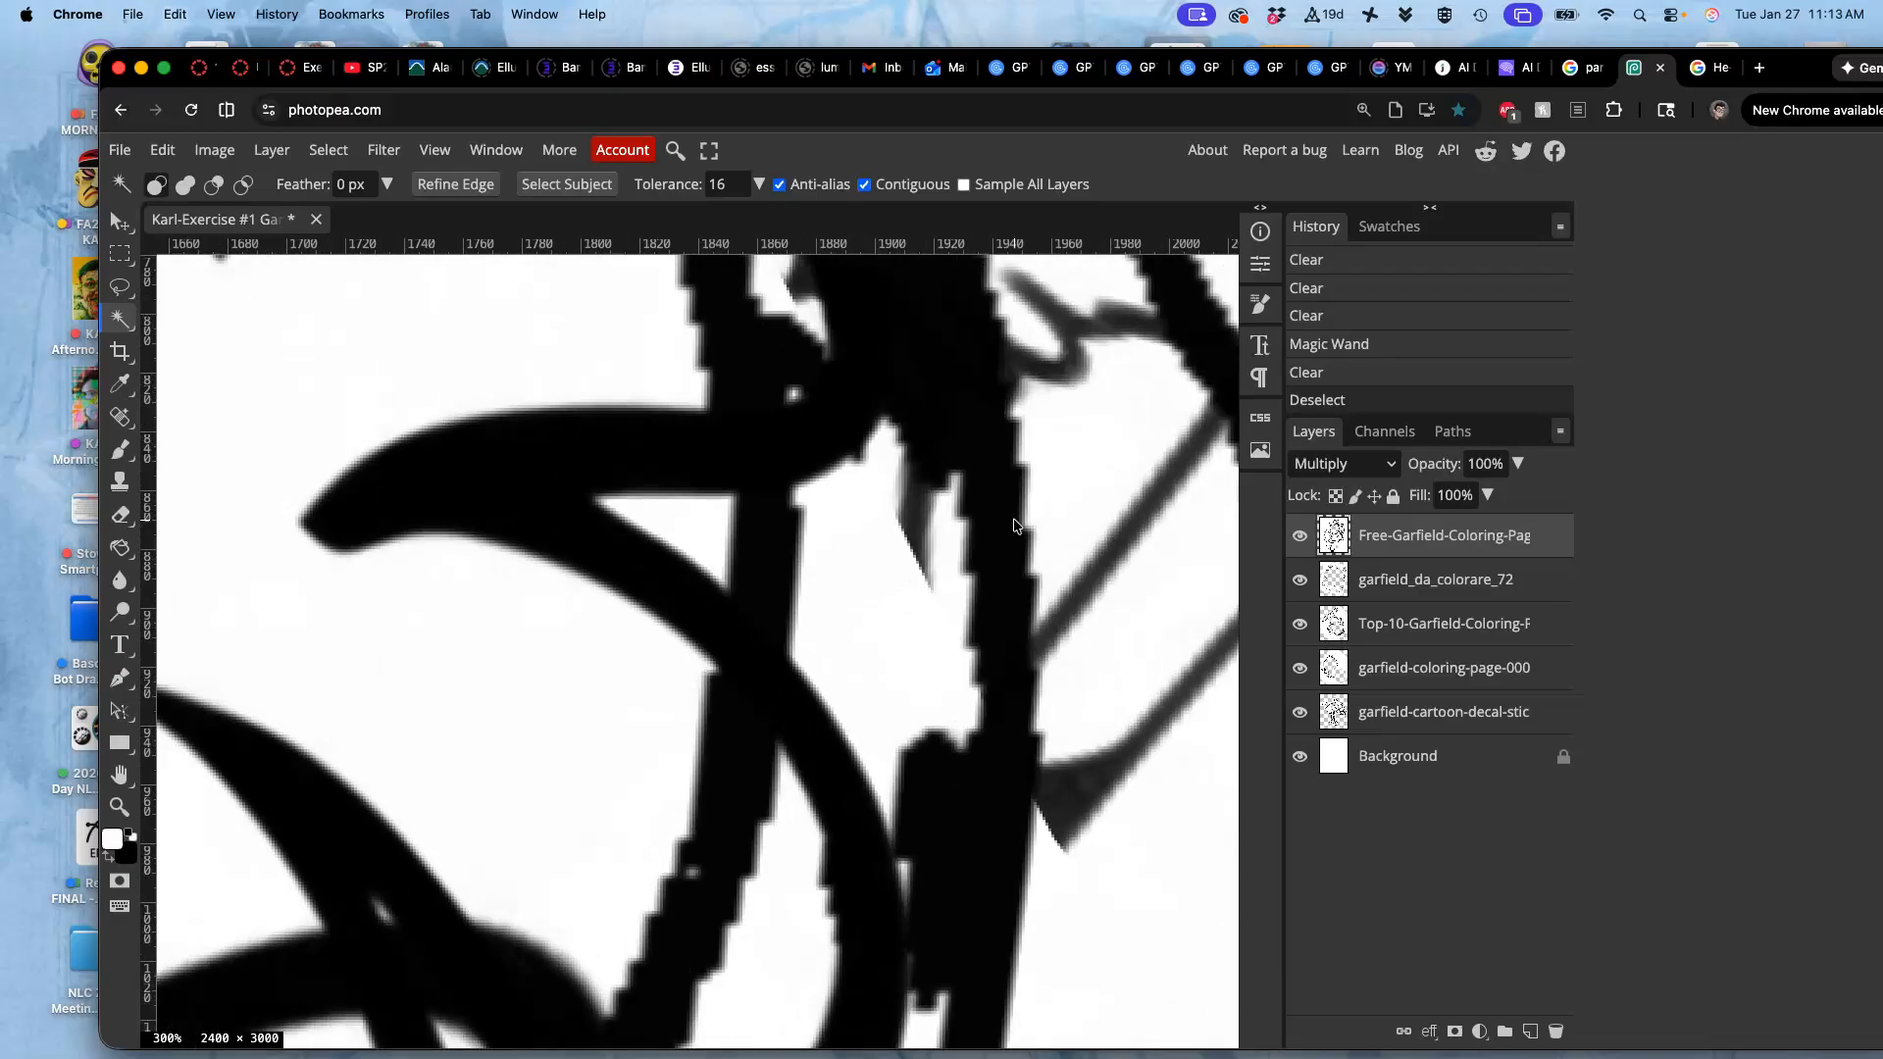
scroll(1014, 518, right, 10)
scroll(1014, 518, up, 4)
click(652, 567)
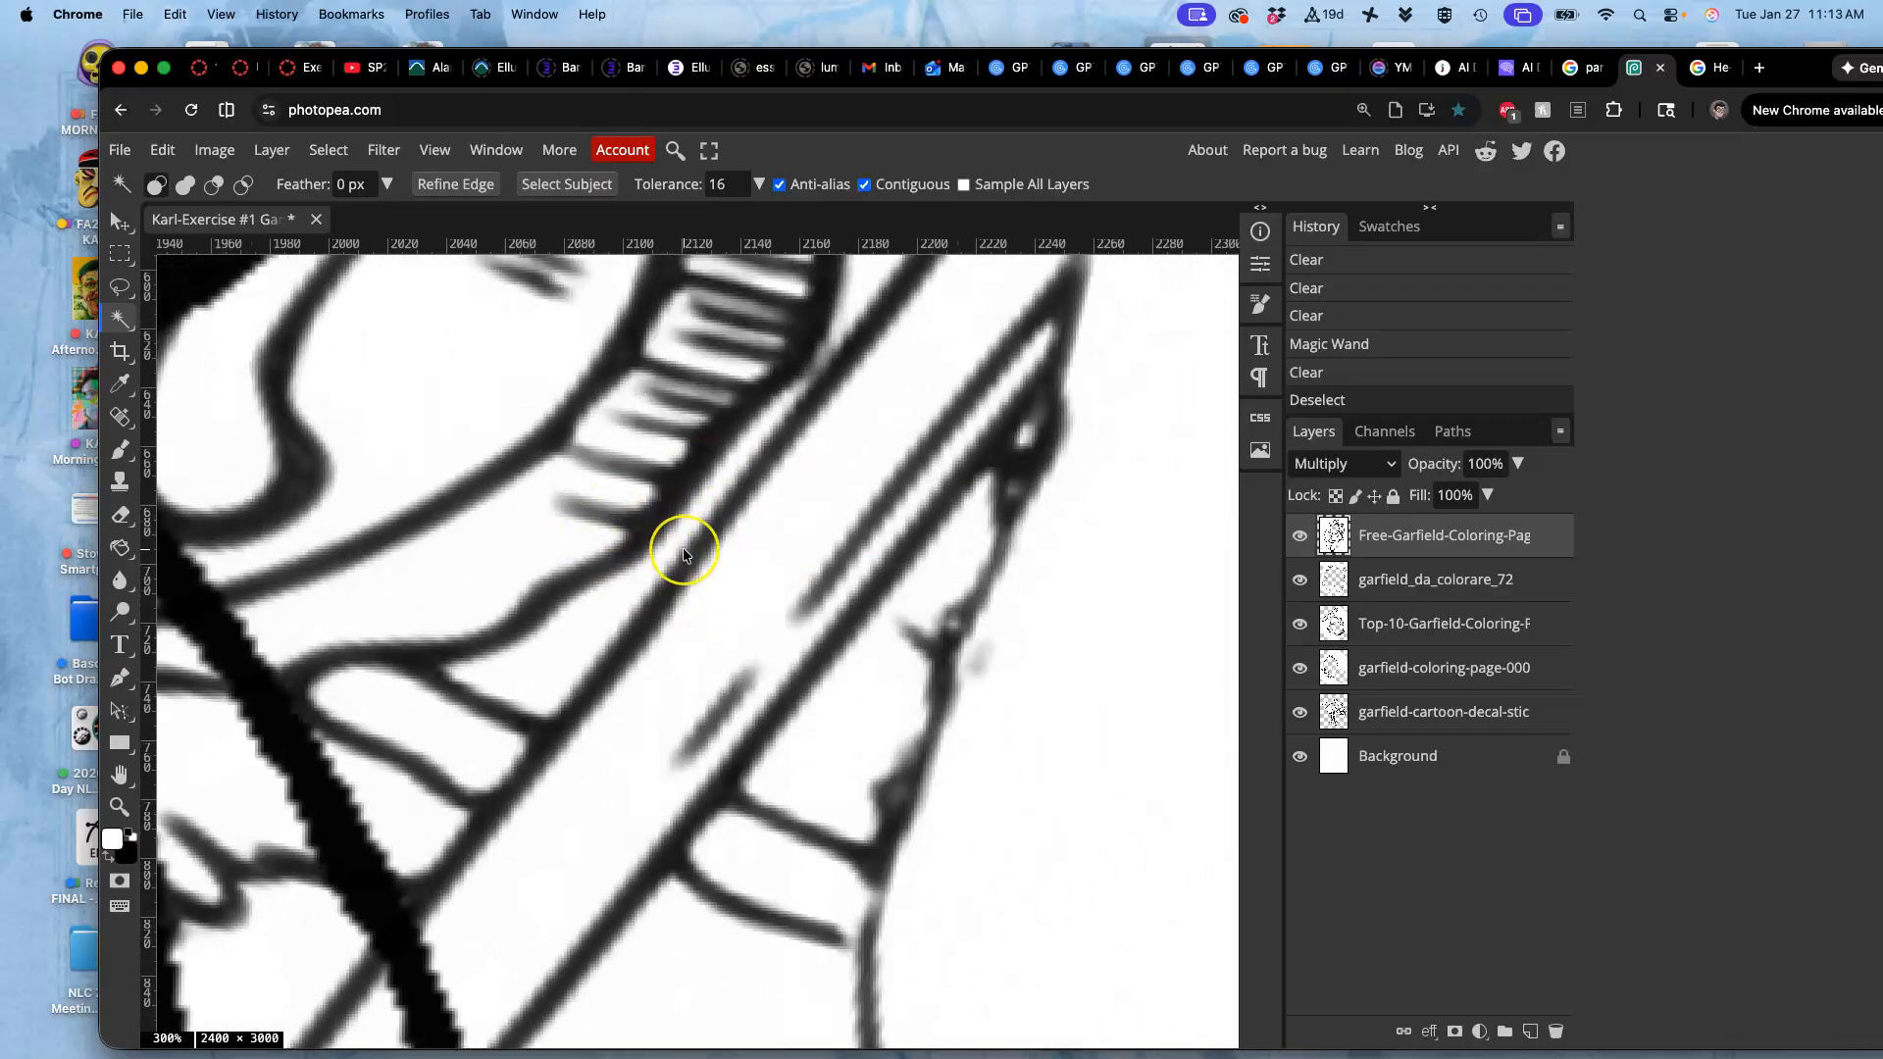
scroll(684, 556, left, 1)
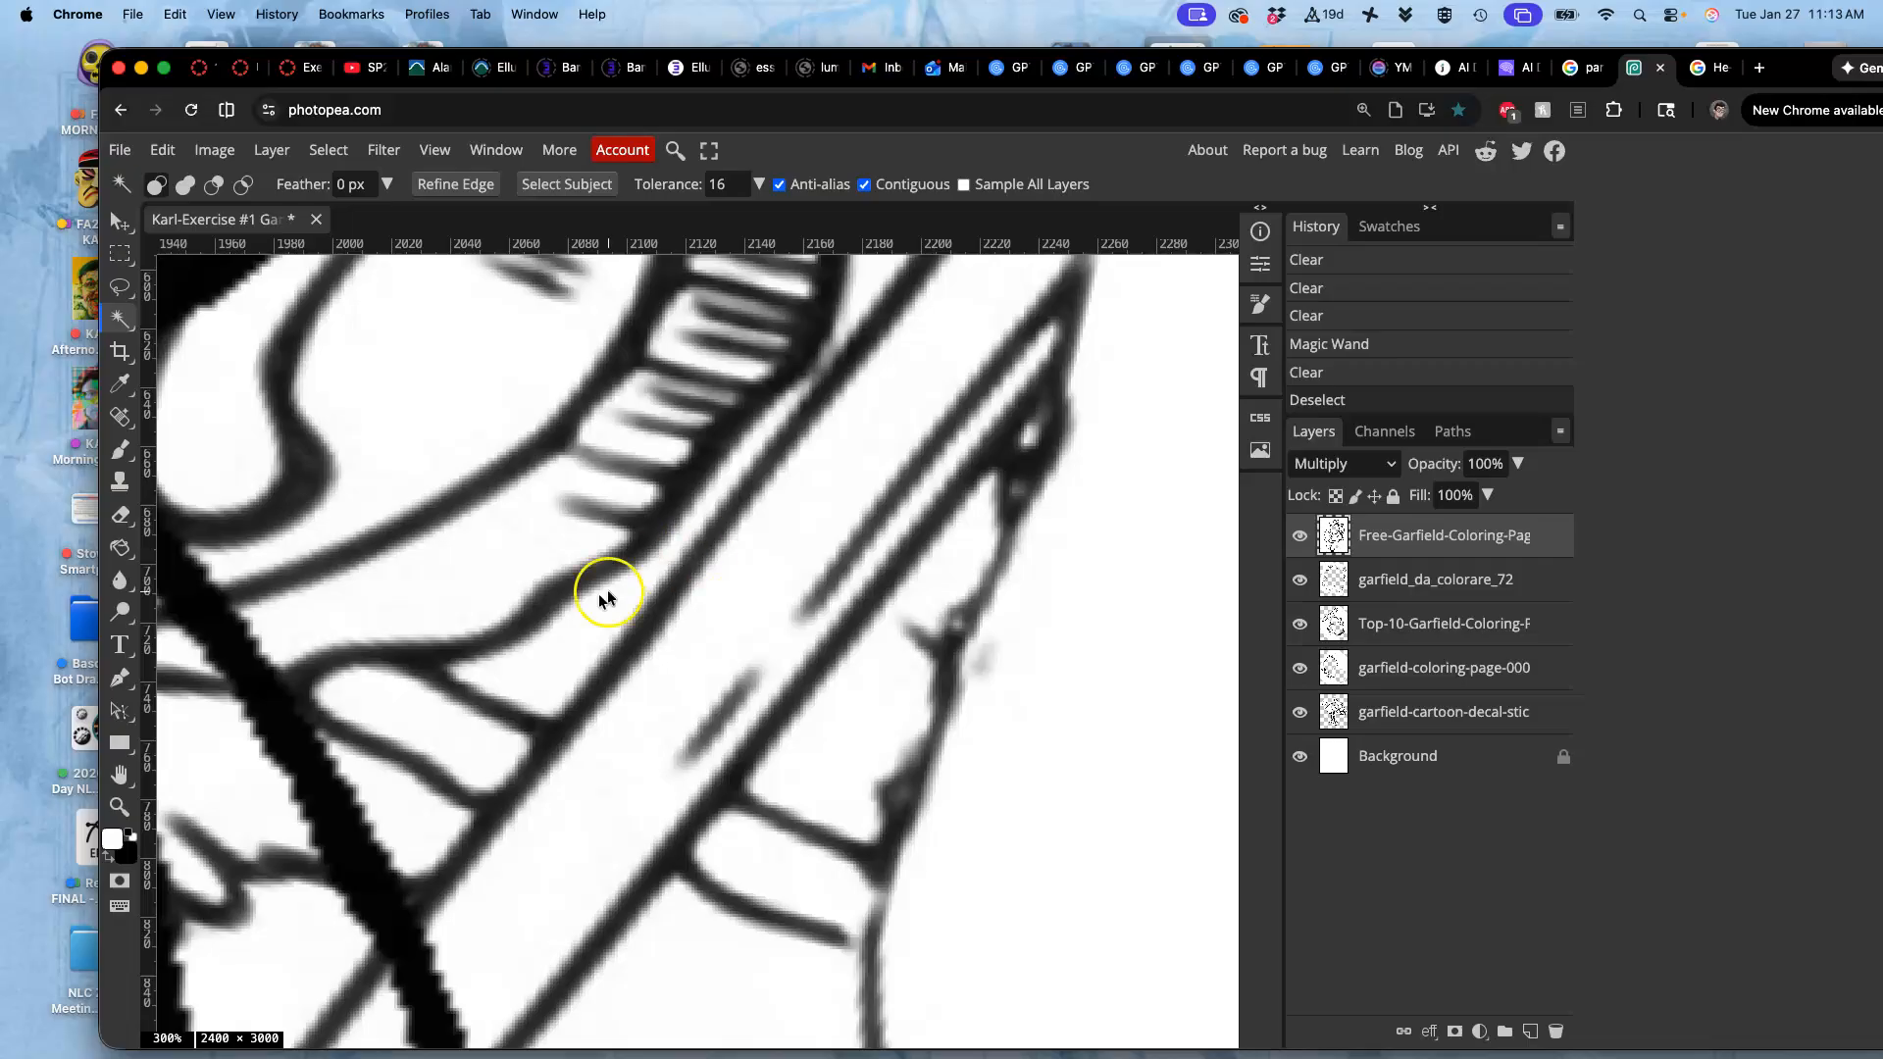
drag(576, 619, 676, 595)
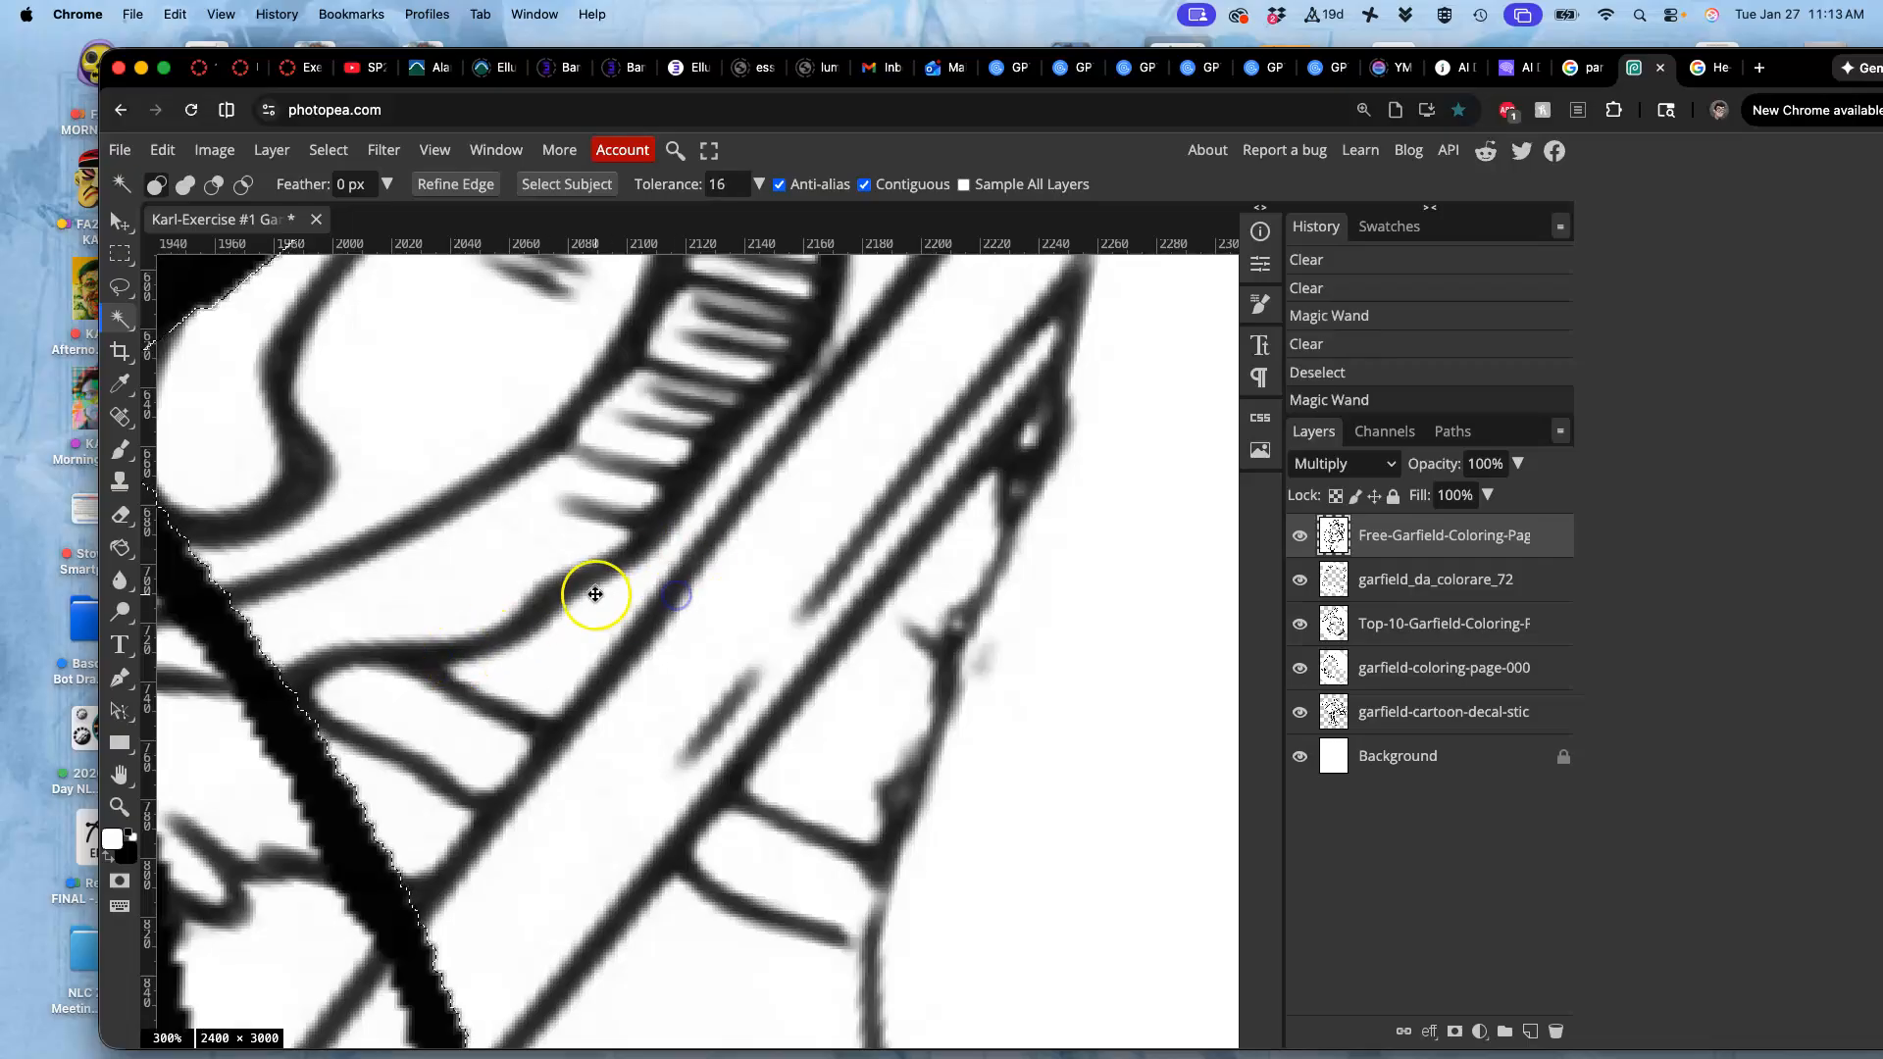
scroll(776, 557, down, 10)
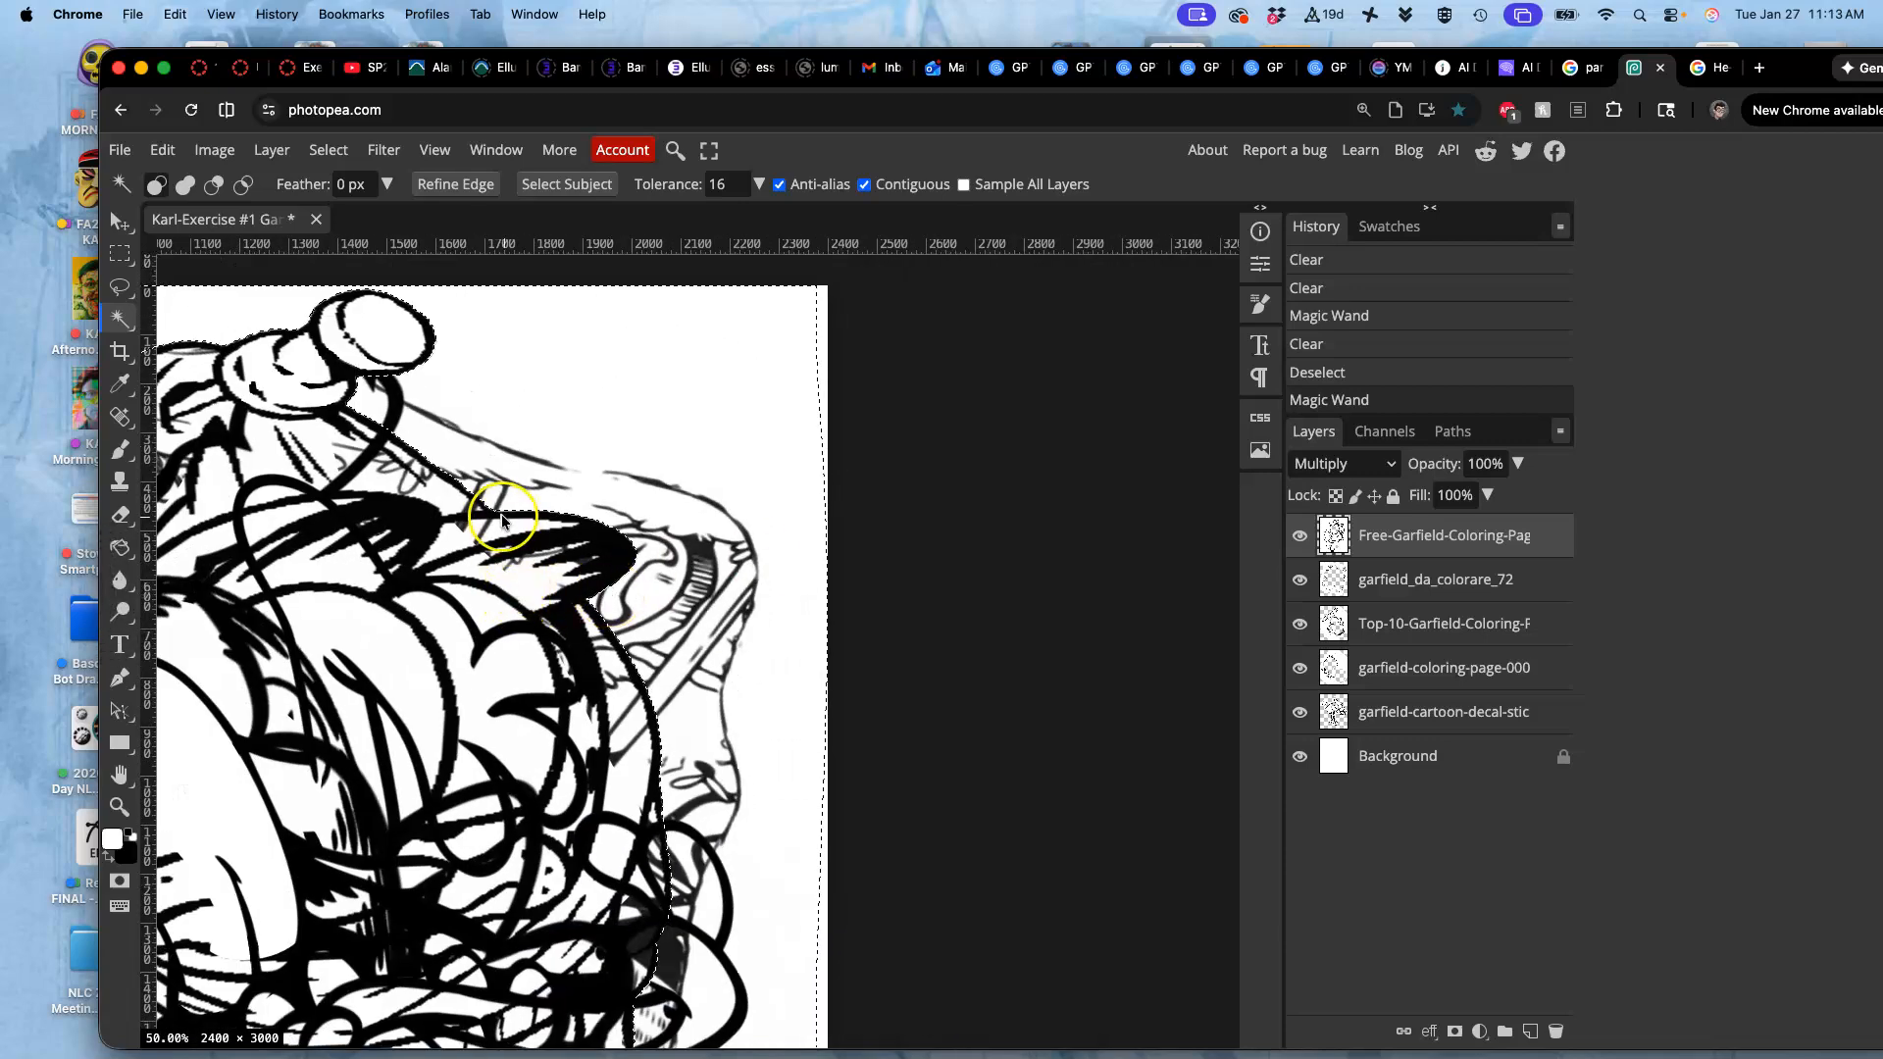
Hide every layer except garfield_da_colorare_72, including the Background, and clear the active selection
click(120, 286)
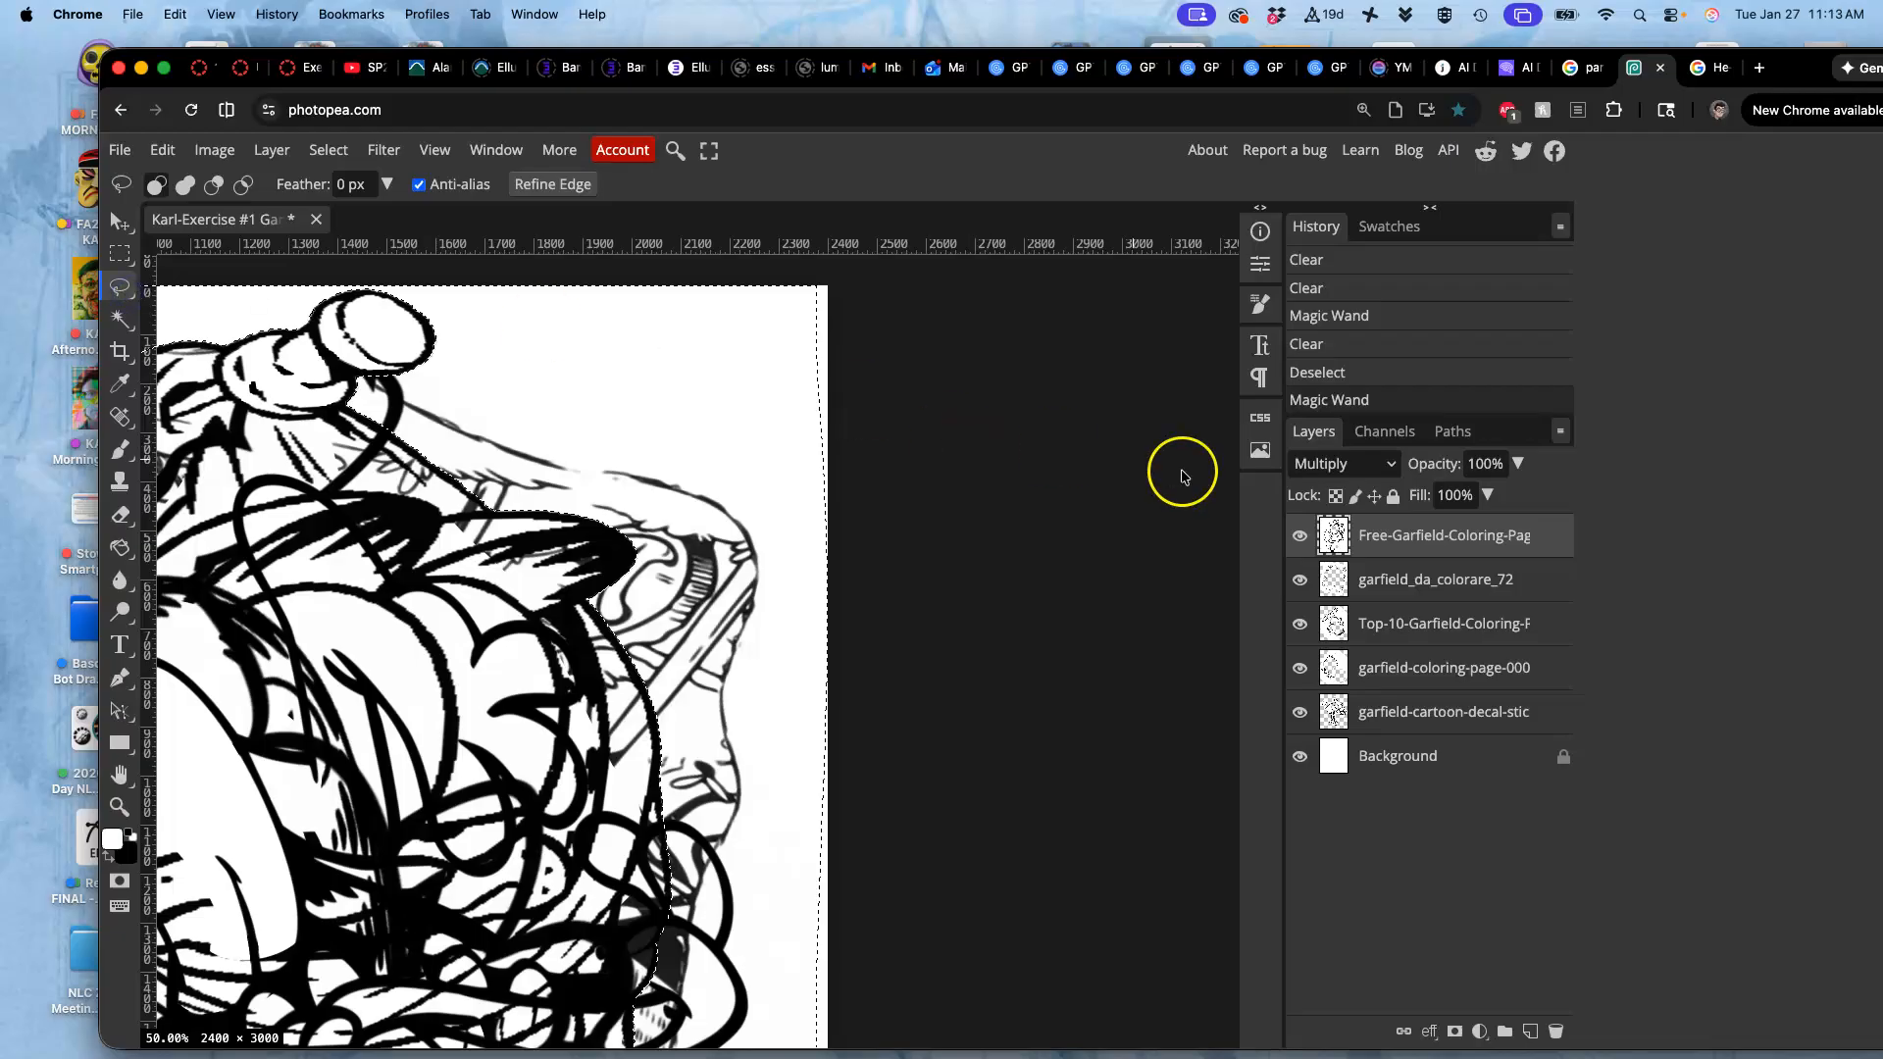
click(1299, 536)
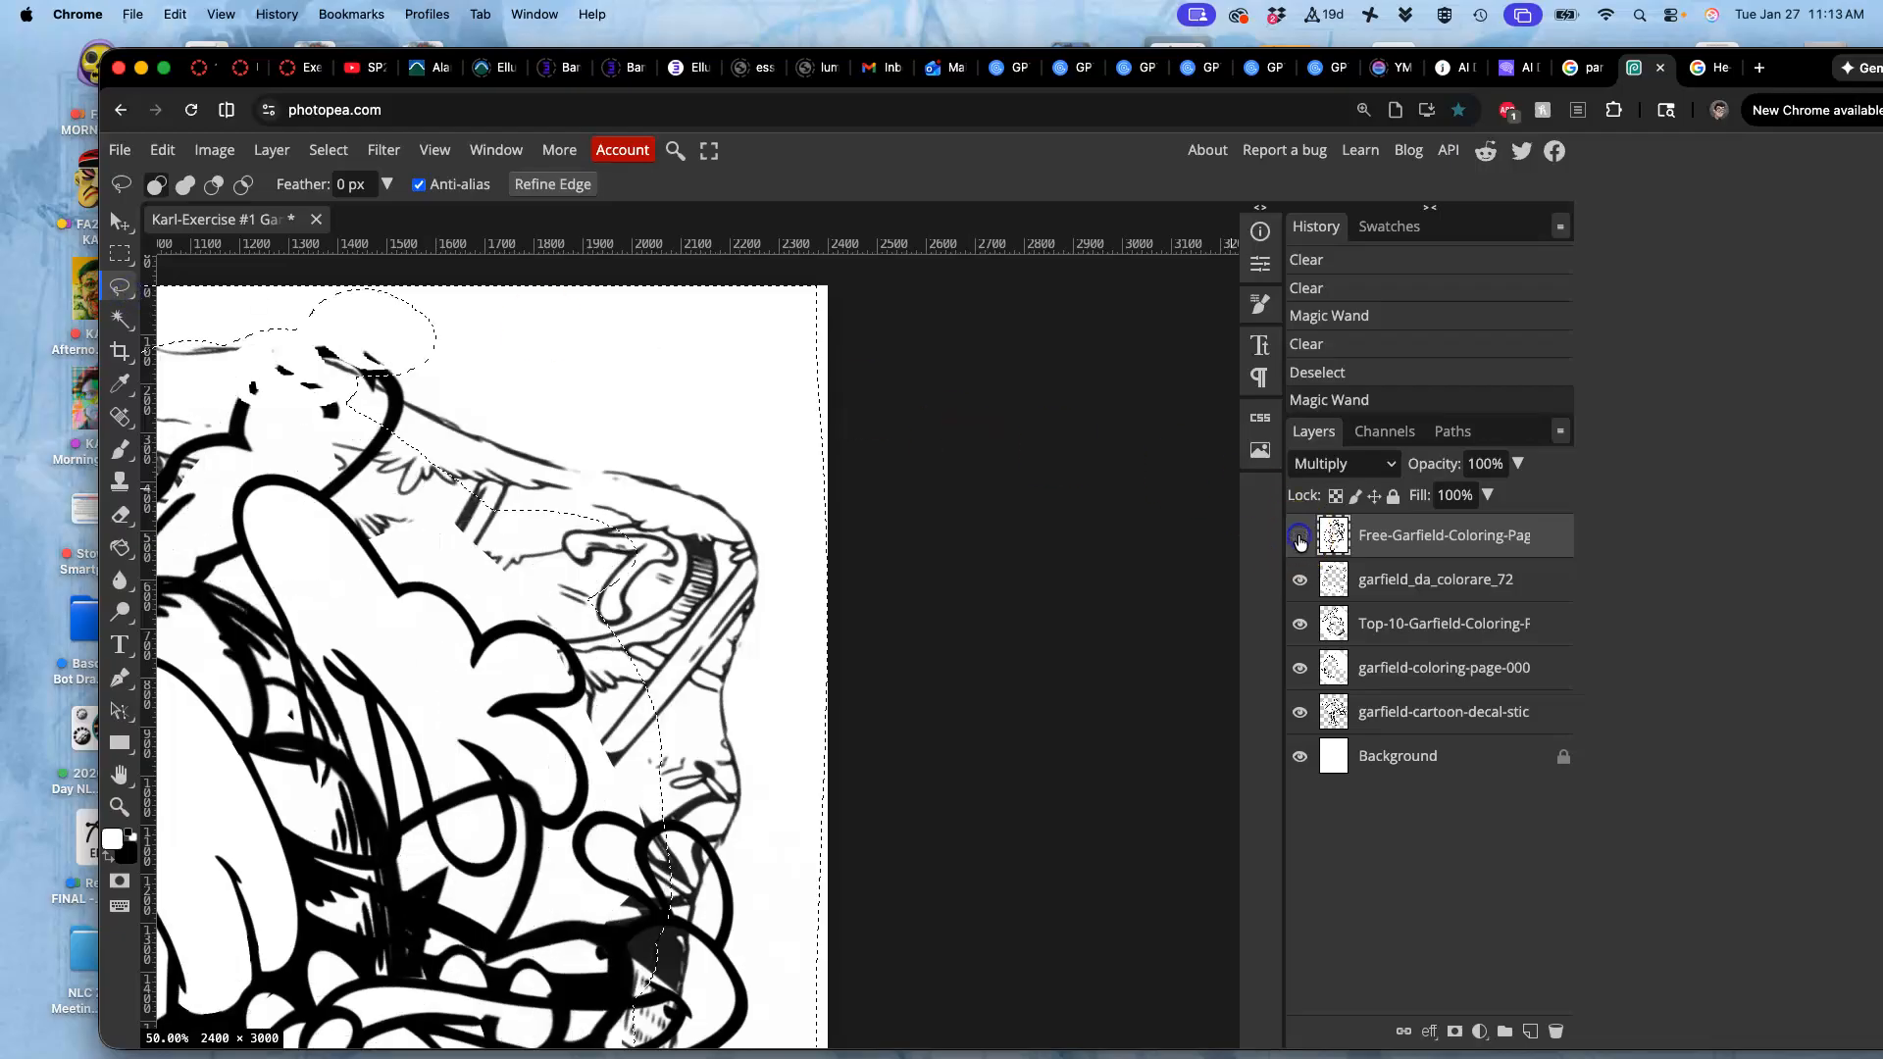
click(1299, 624)
click(1300, 668)
click(1299, 712)
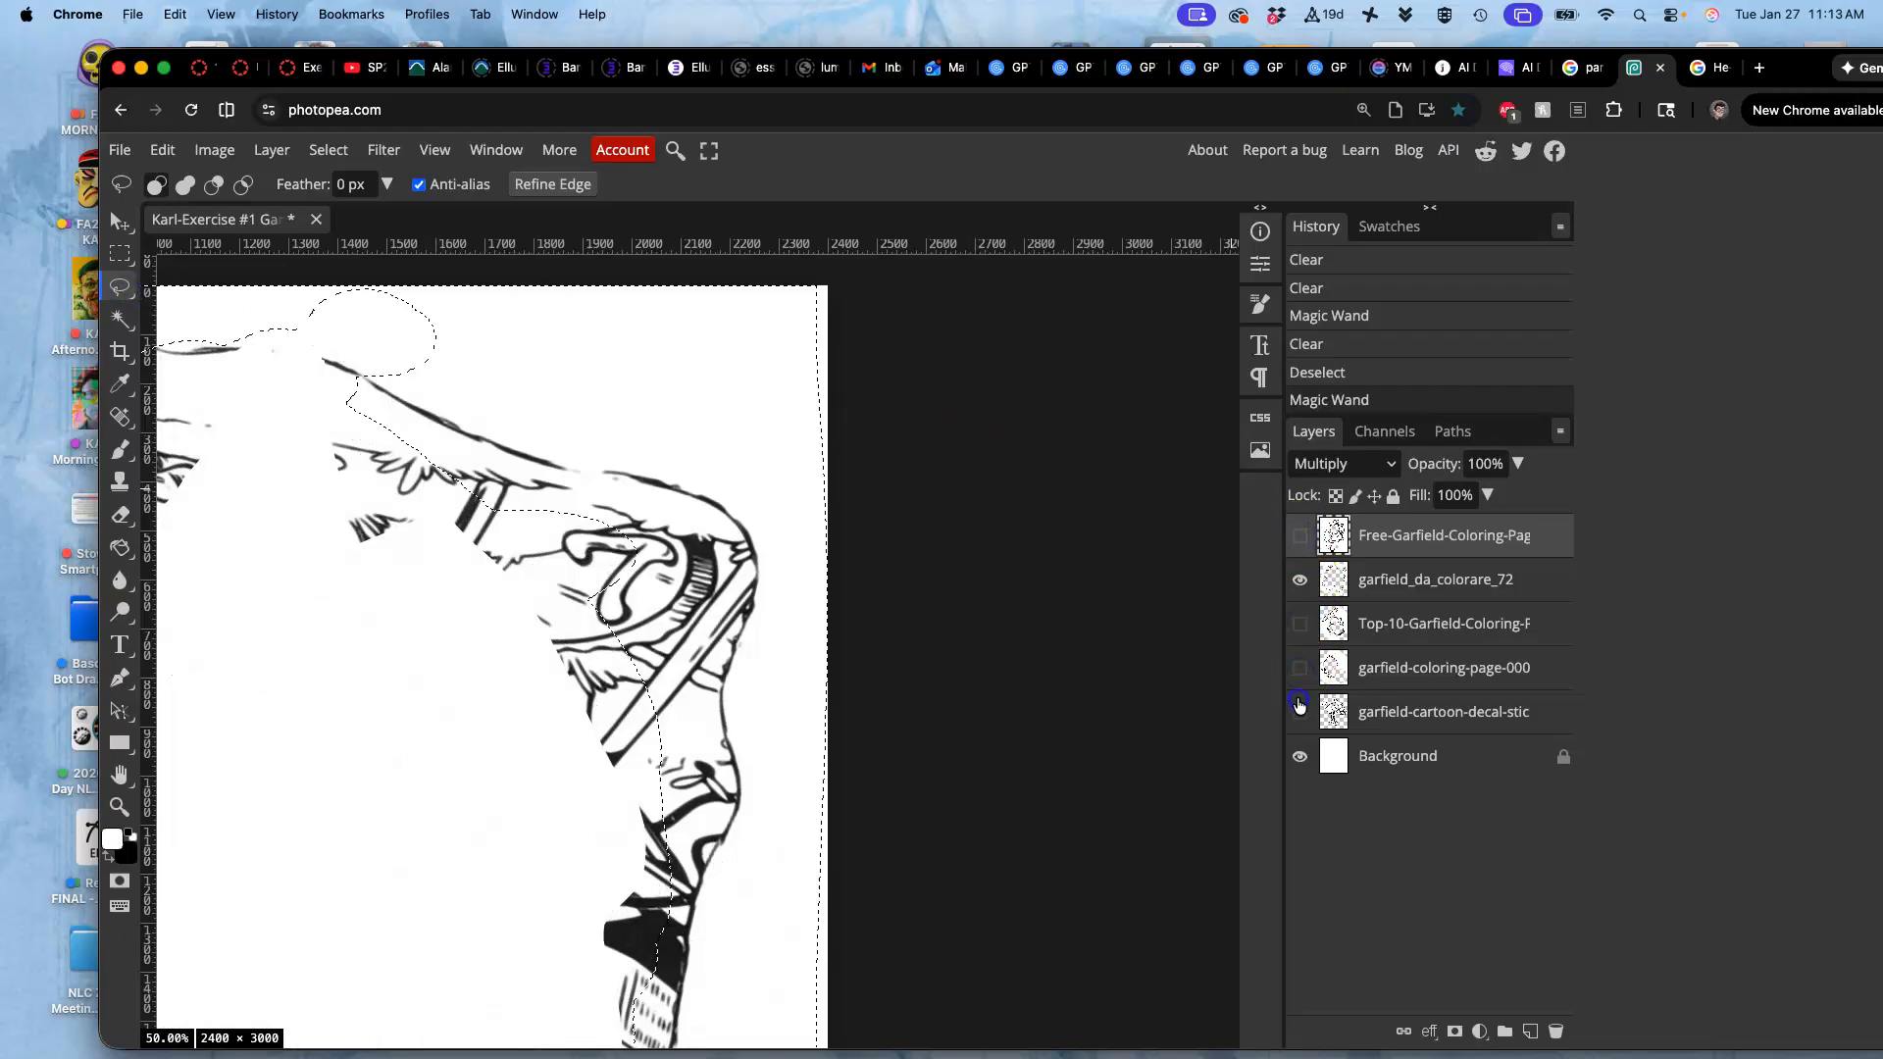
click(1299, 758)
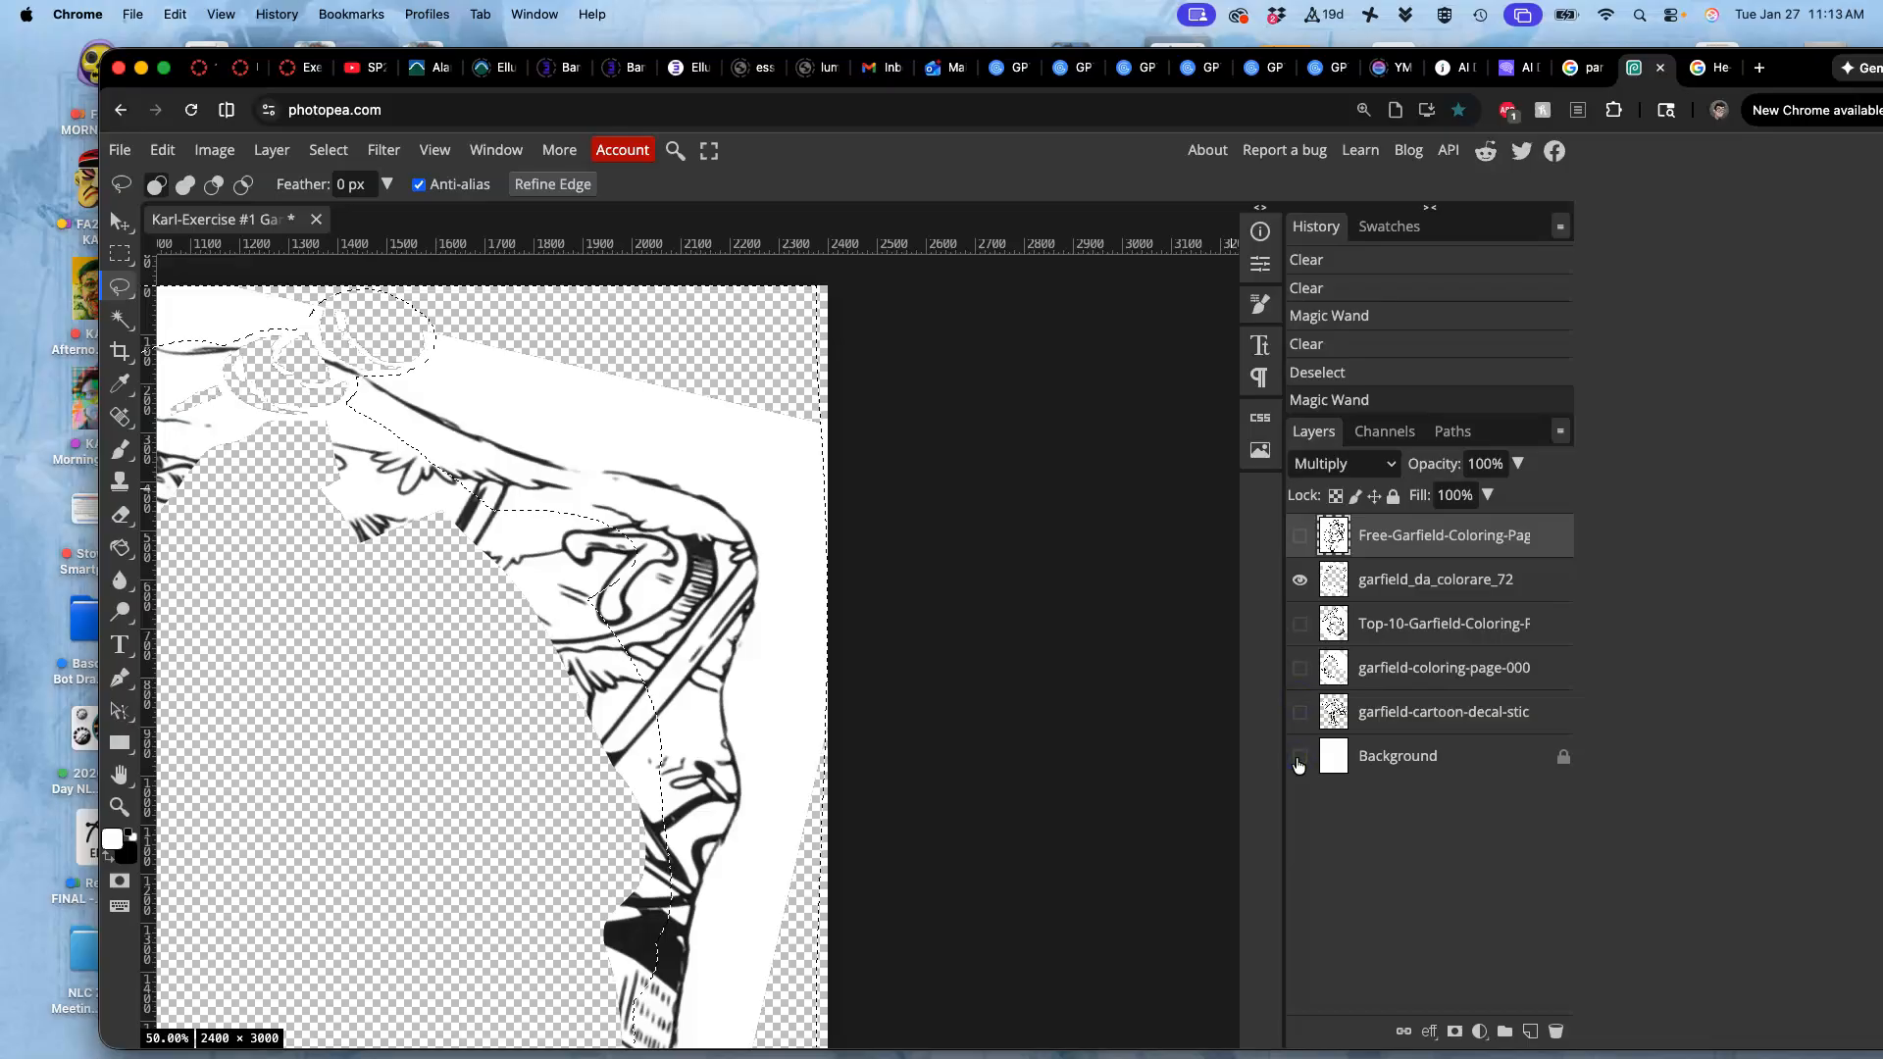
scroll(779, 733, left, 1)
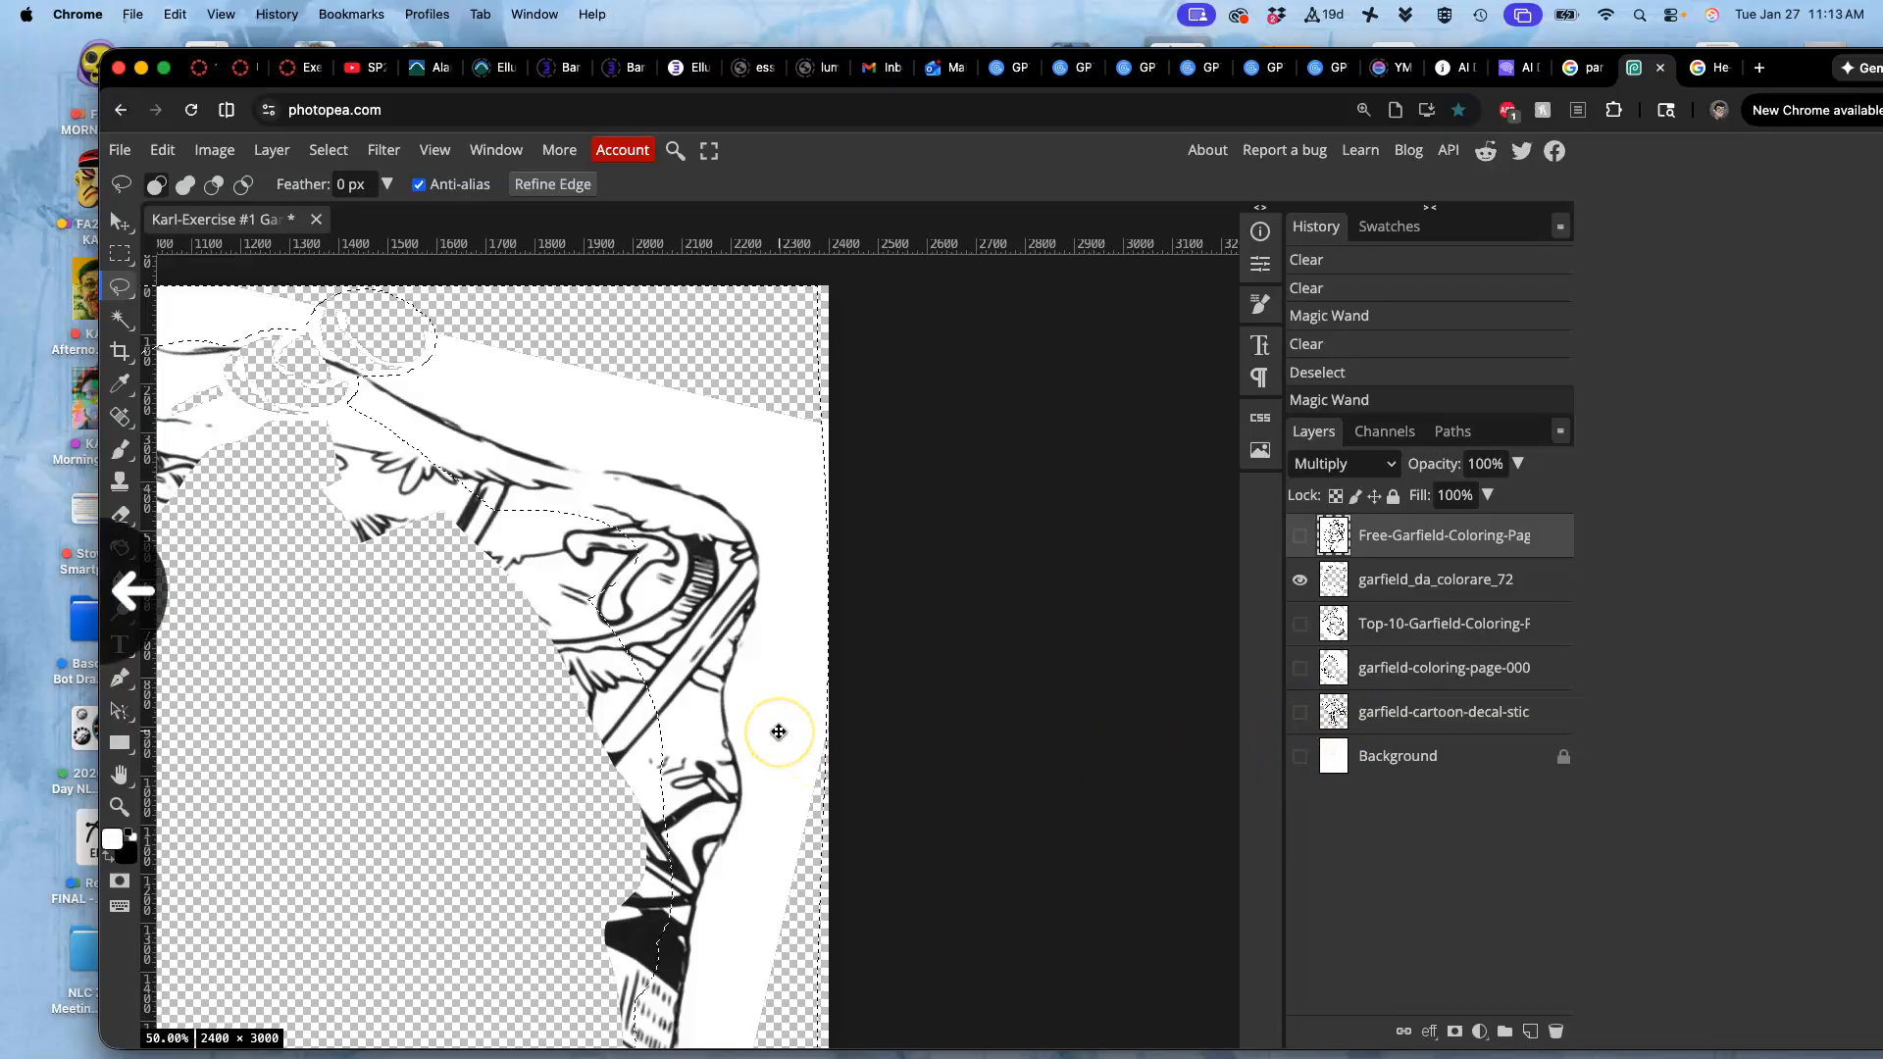
click(779, 732)
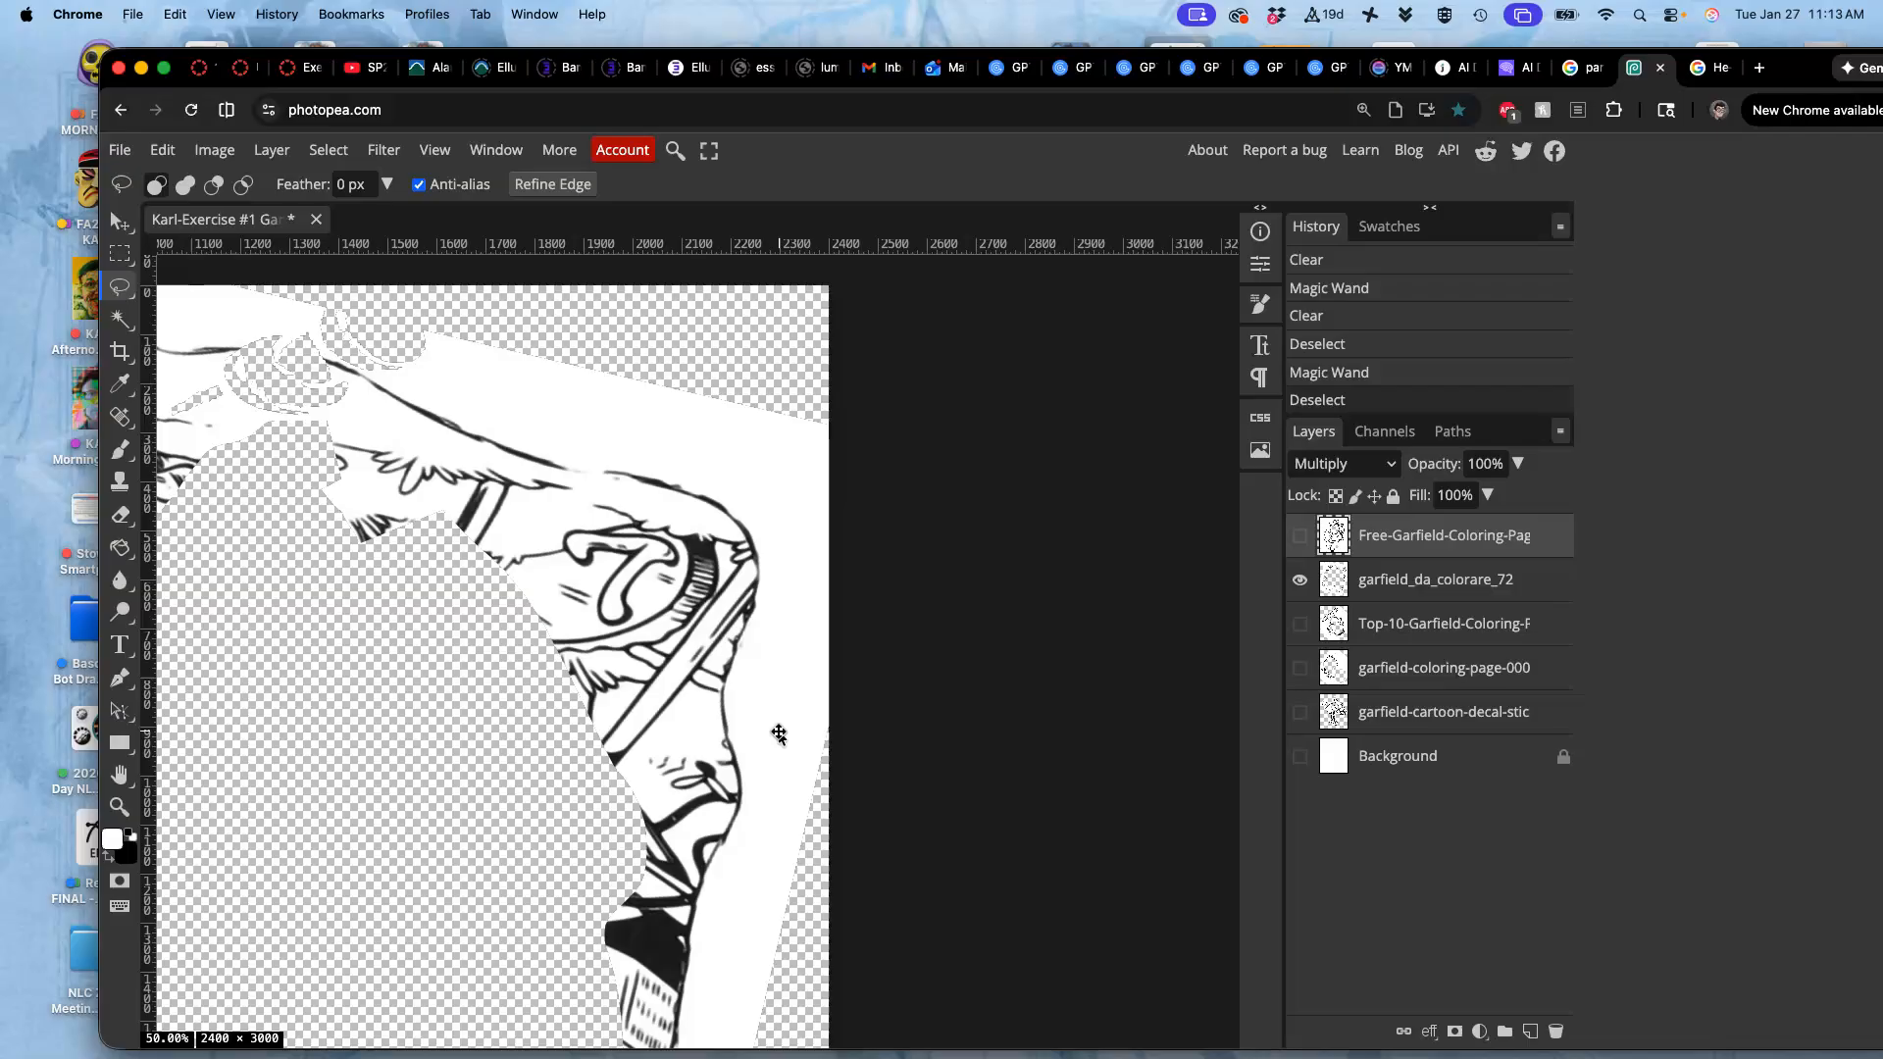
Examine the isolated garfield_da_colorare_72 artwork as a whole and the lines along its right edge up close
scroll(778, 733, up, 5)
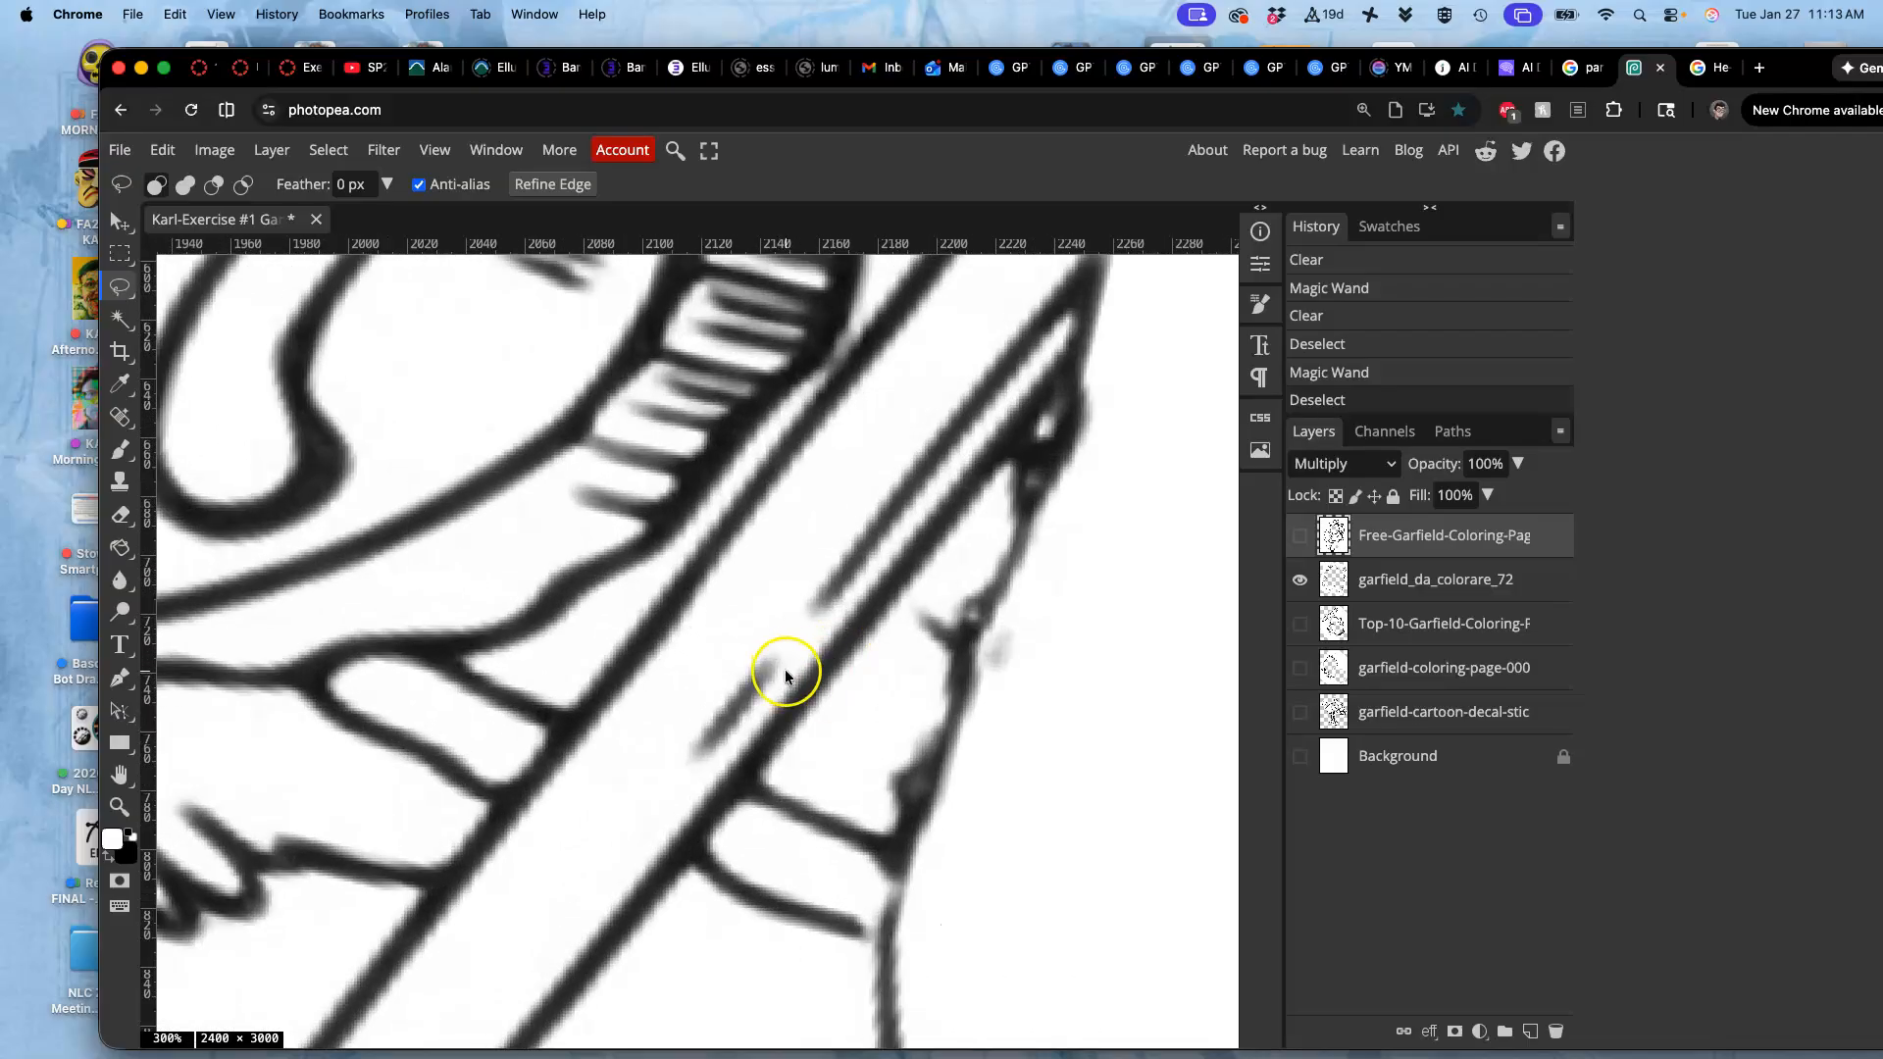
scroll(684, 620, down, 8)
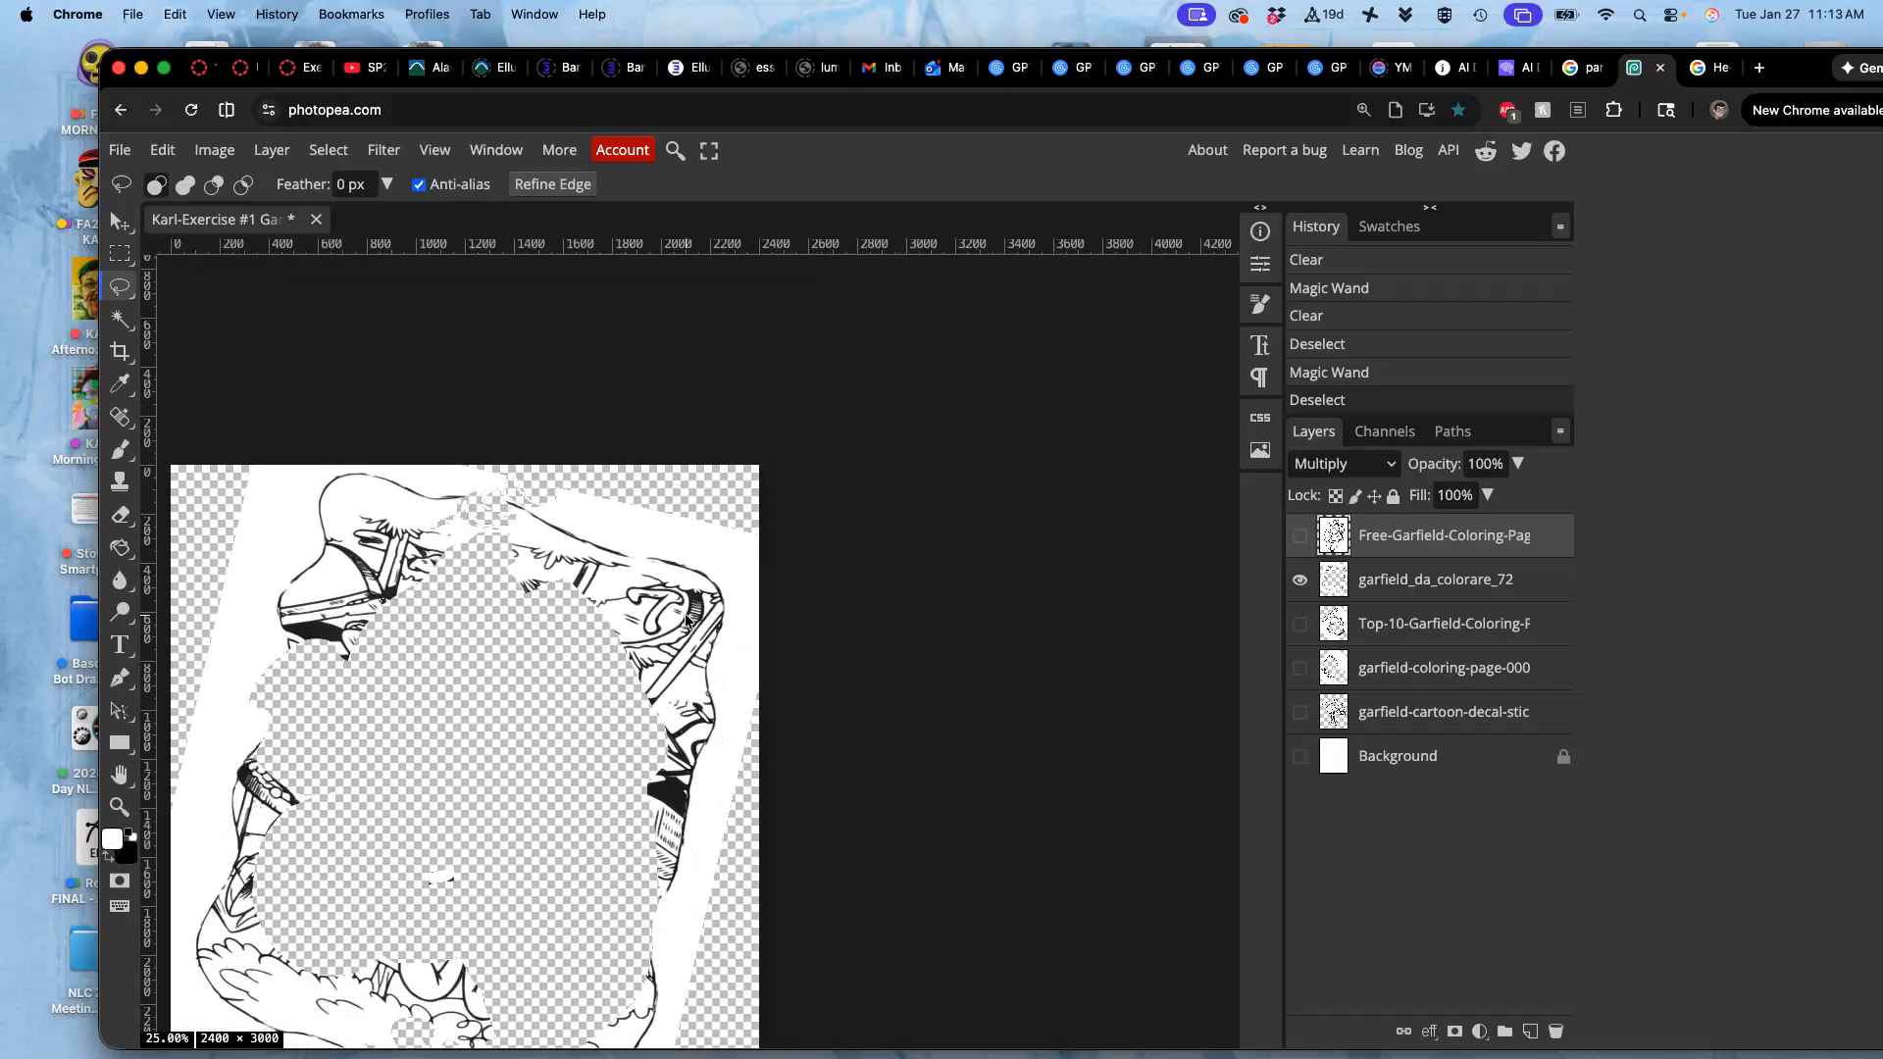
scroll(686, 620, down, 2)
scroll(687, 620, left, 2)
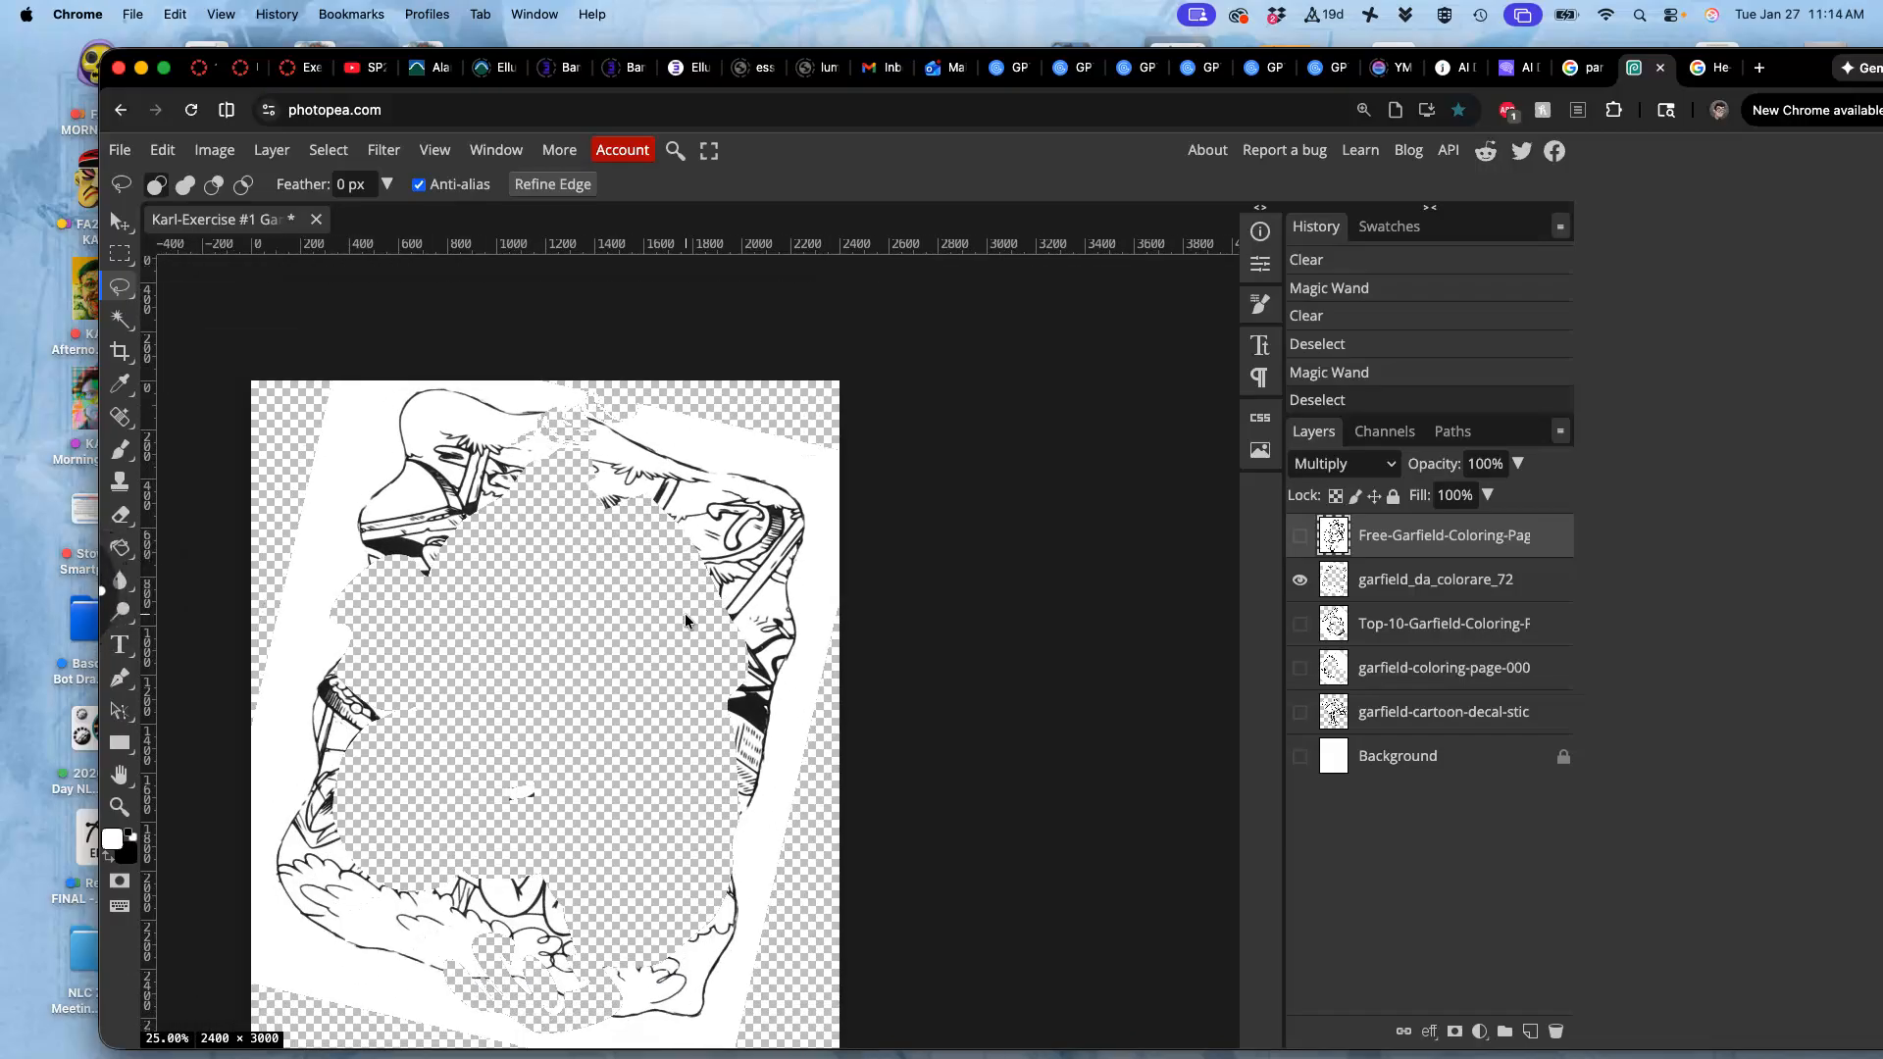
scroll(594, 630, down, 2)
scroll(594, 629, left, 2)
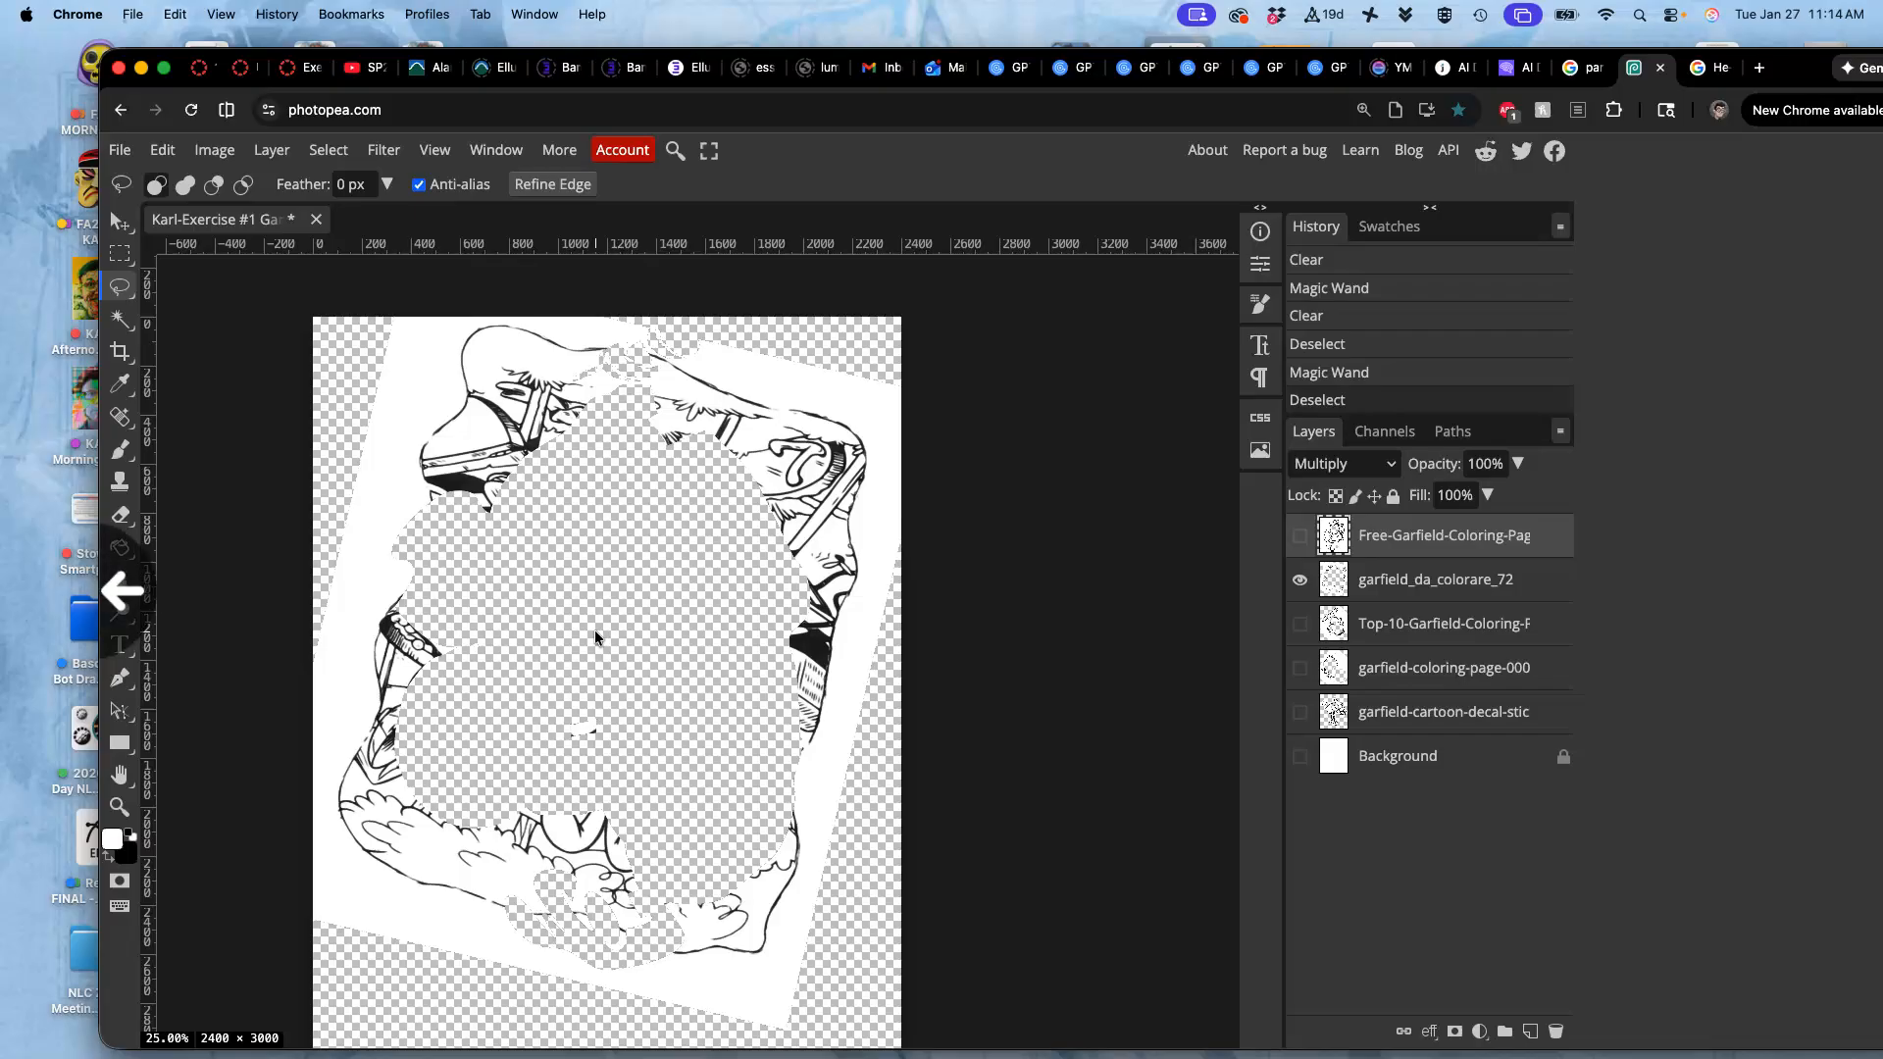
click(788, 608)
scroll(782, 608, up, 6)
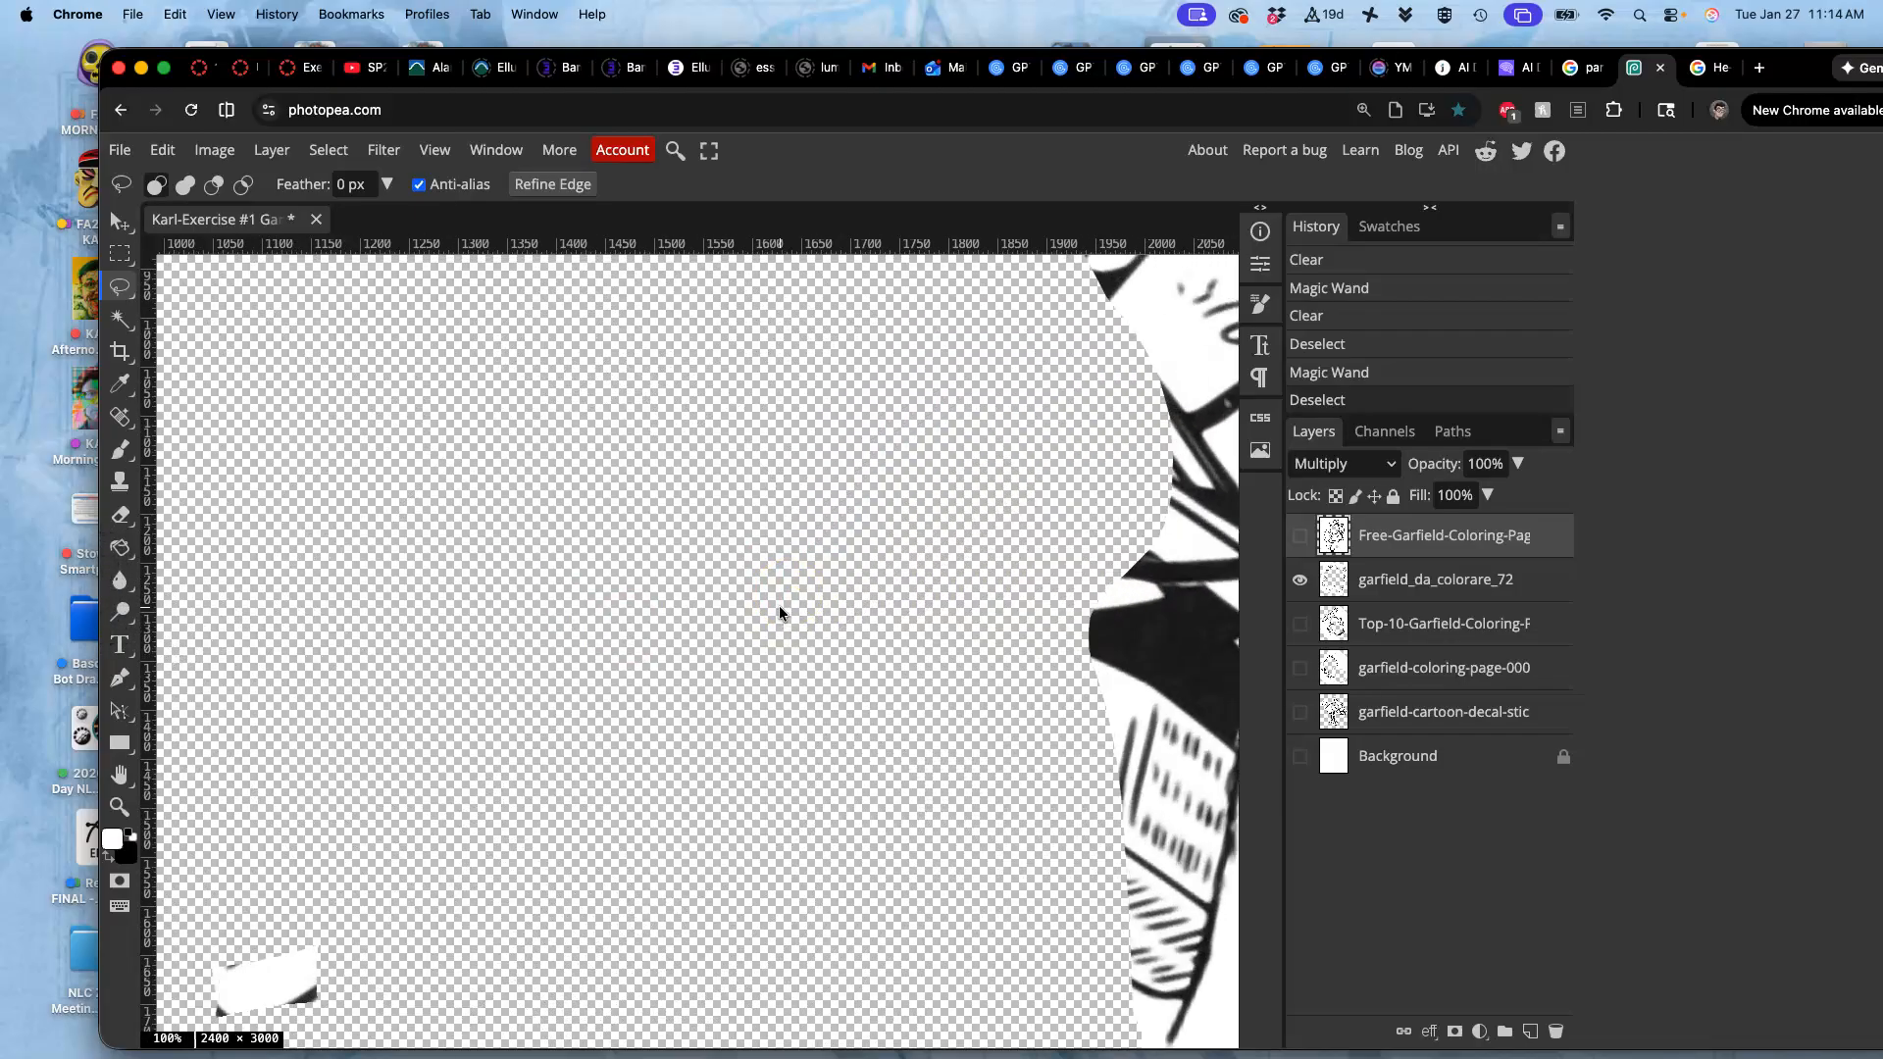
scroll(780, 607, right, 4)
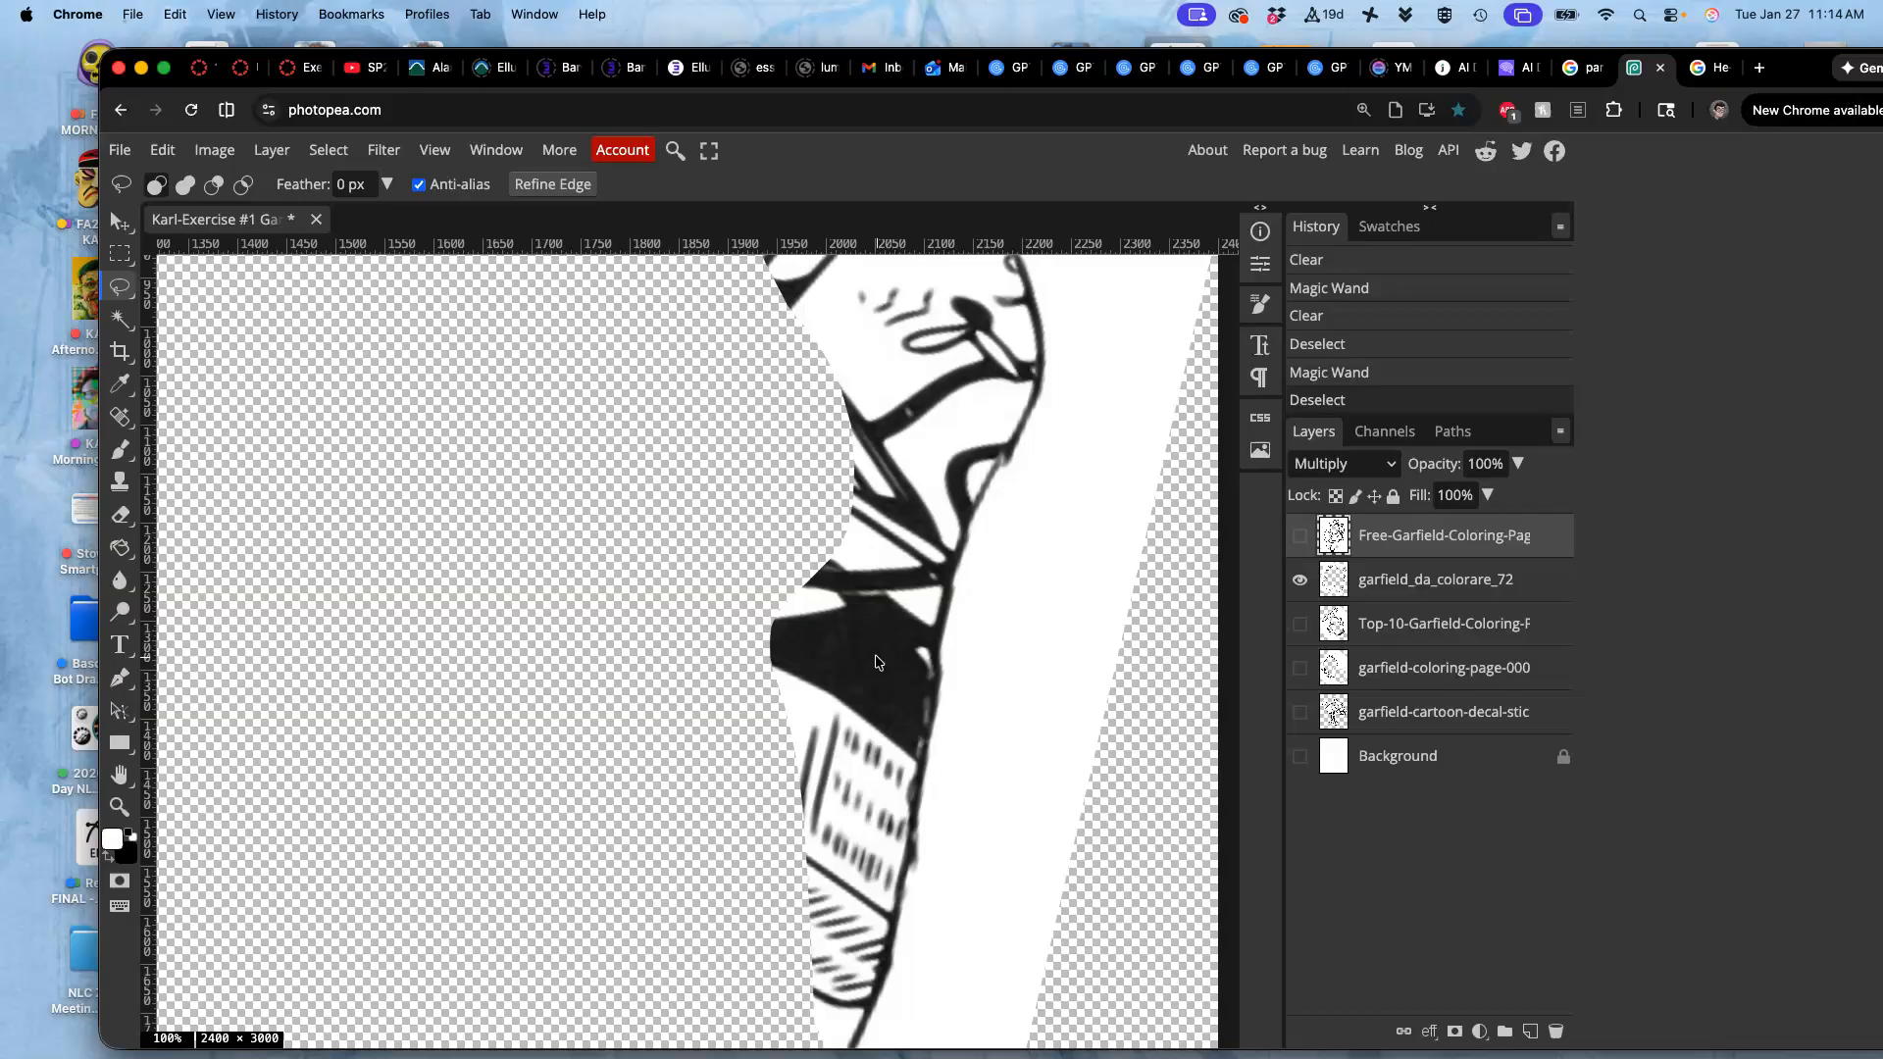
scroll(875, 662, down, 6)
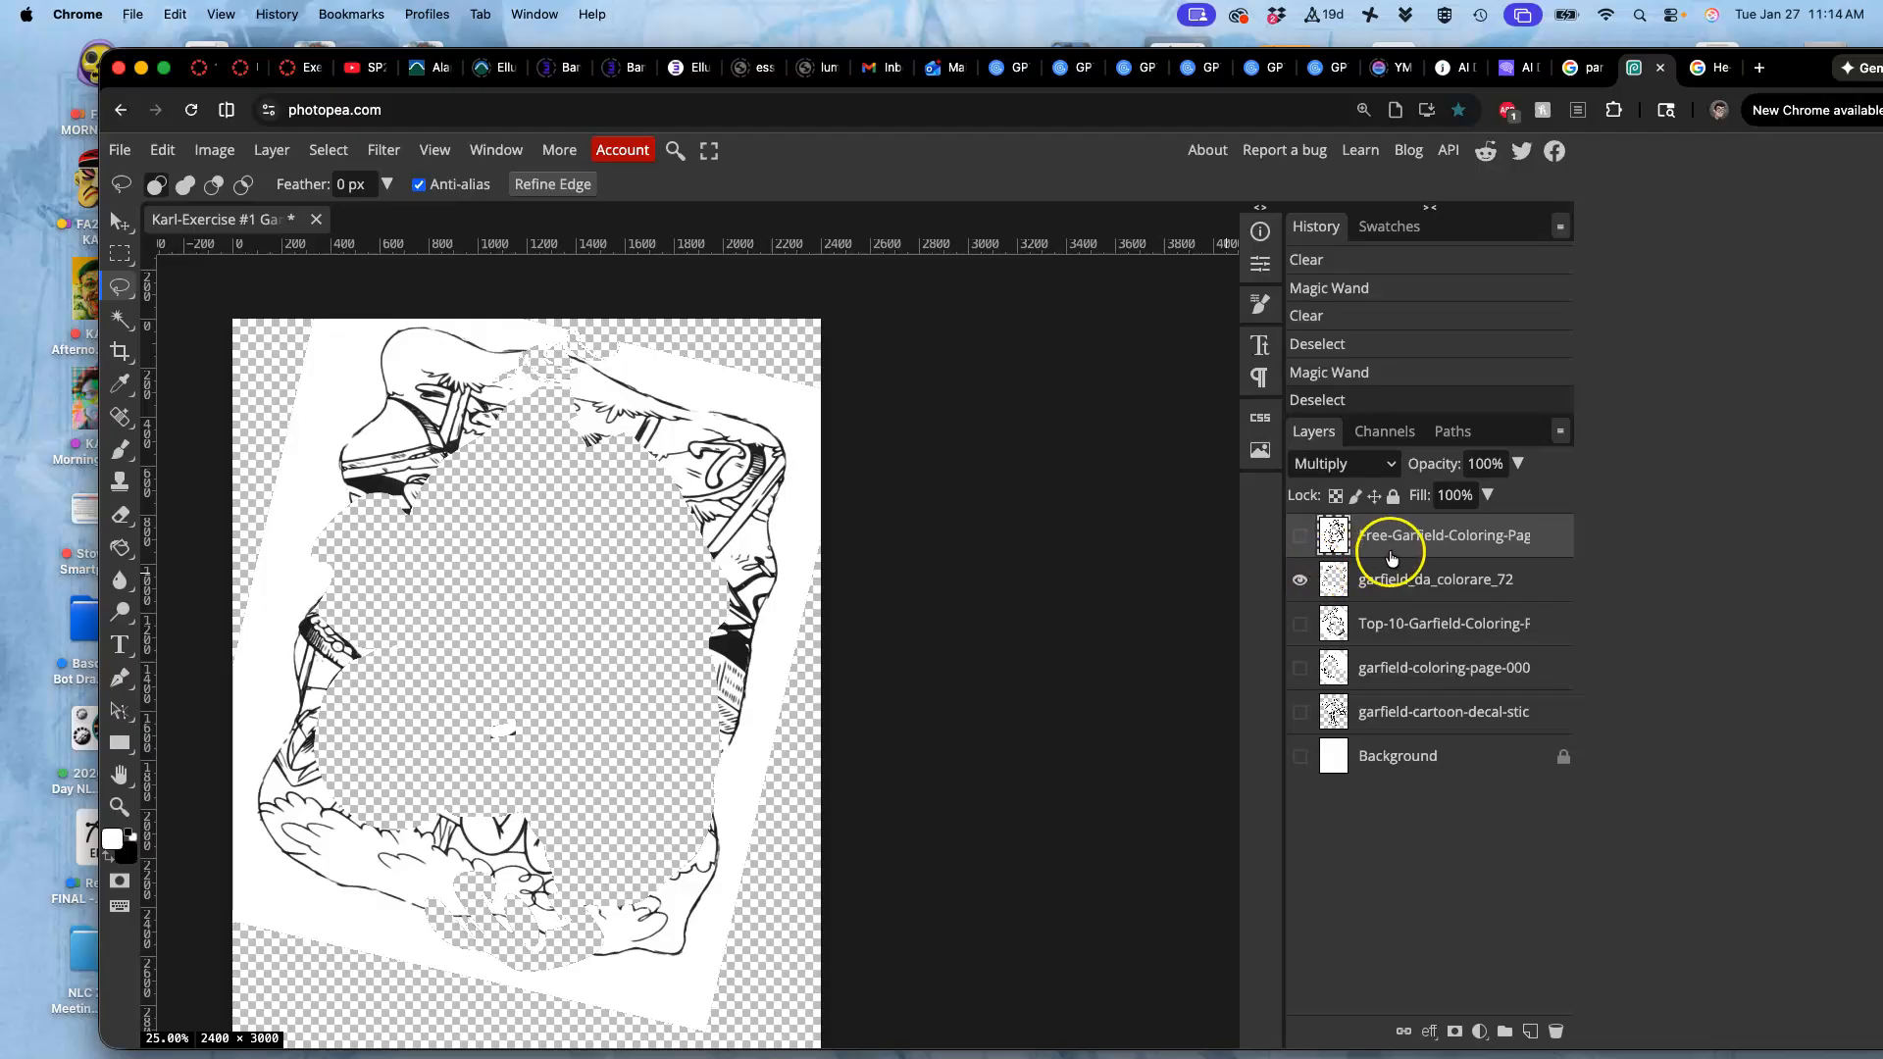
Start a Levels adjustment on the garfield_da_colorare_72 layer and lower the white input level to 196
click(1381, 579)
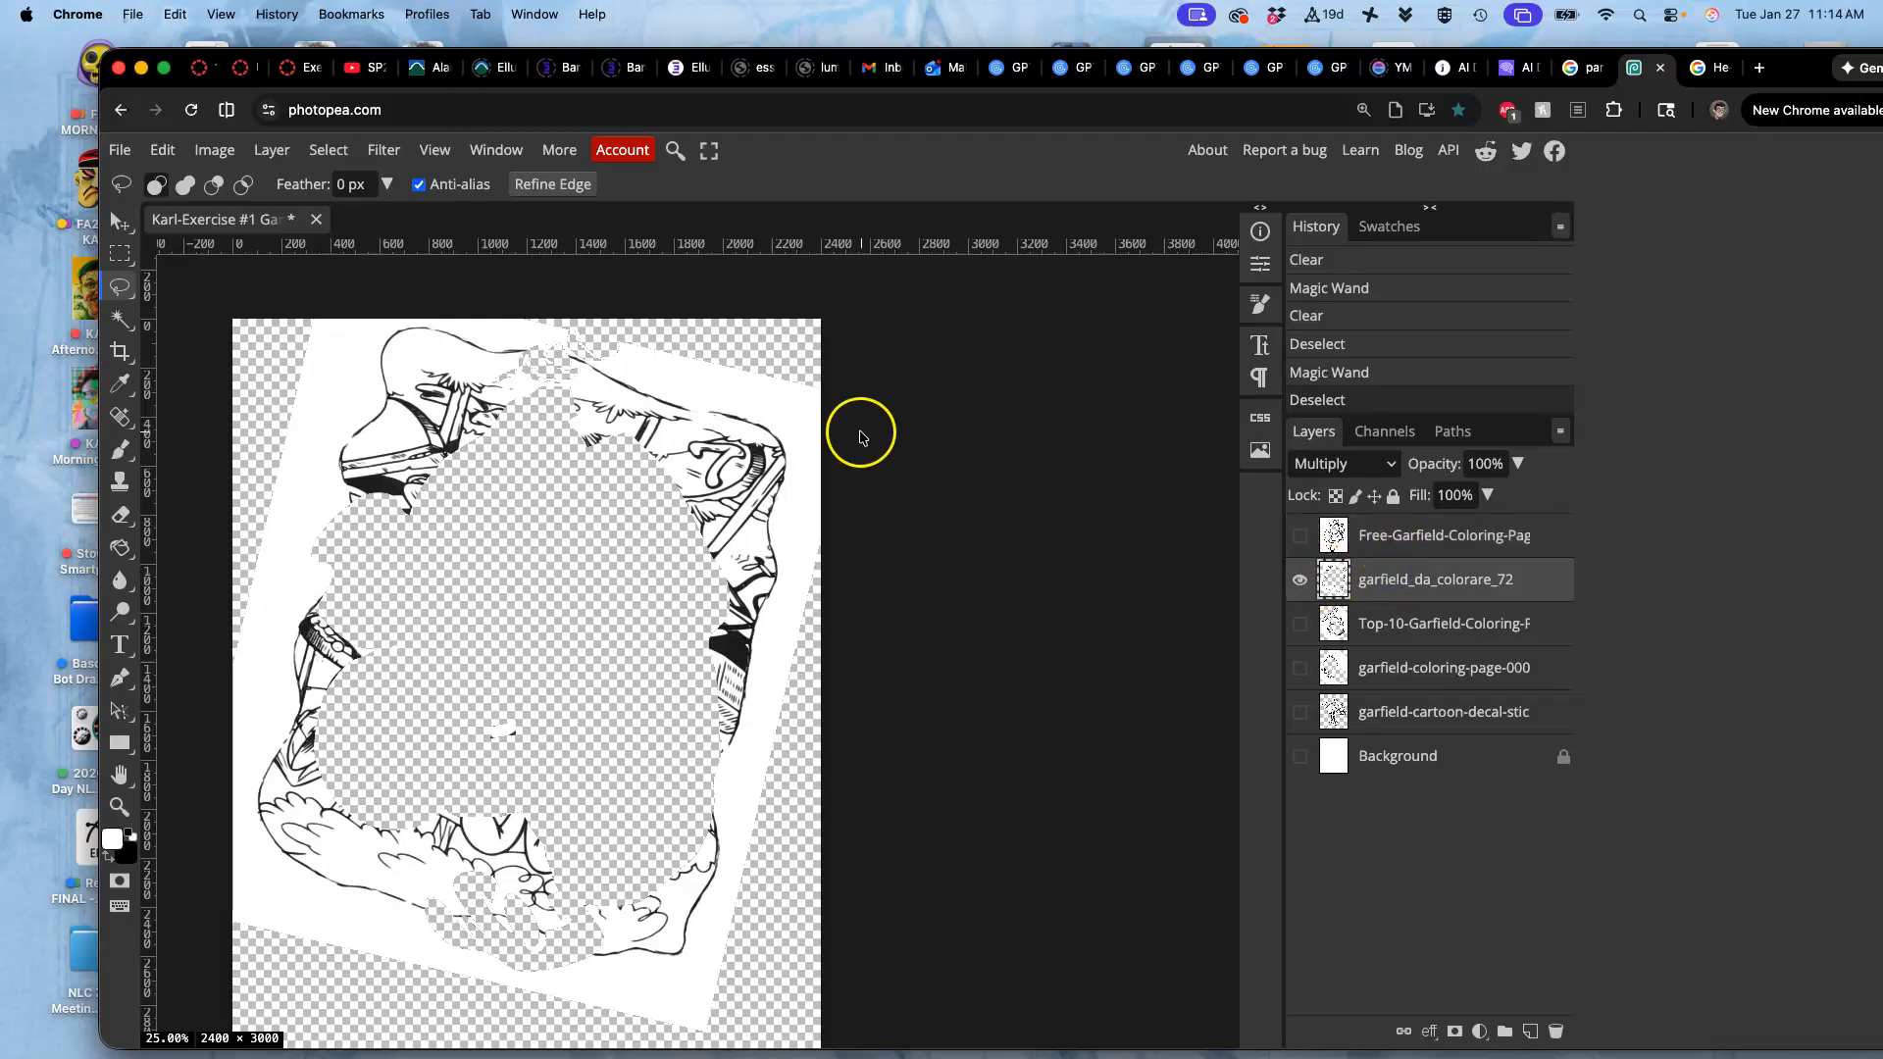
click(223, 152)
mouse_move(225, 230)
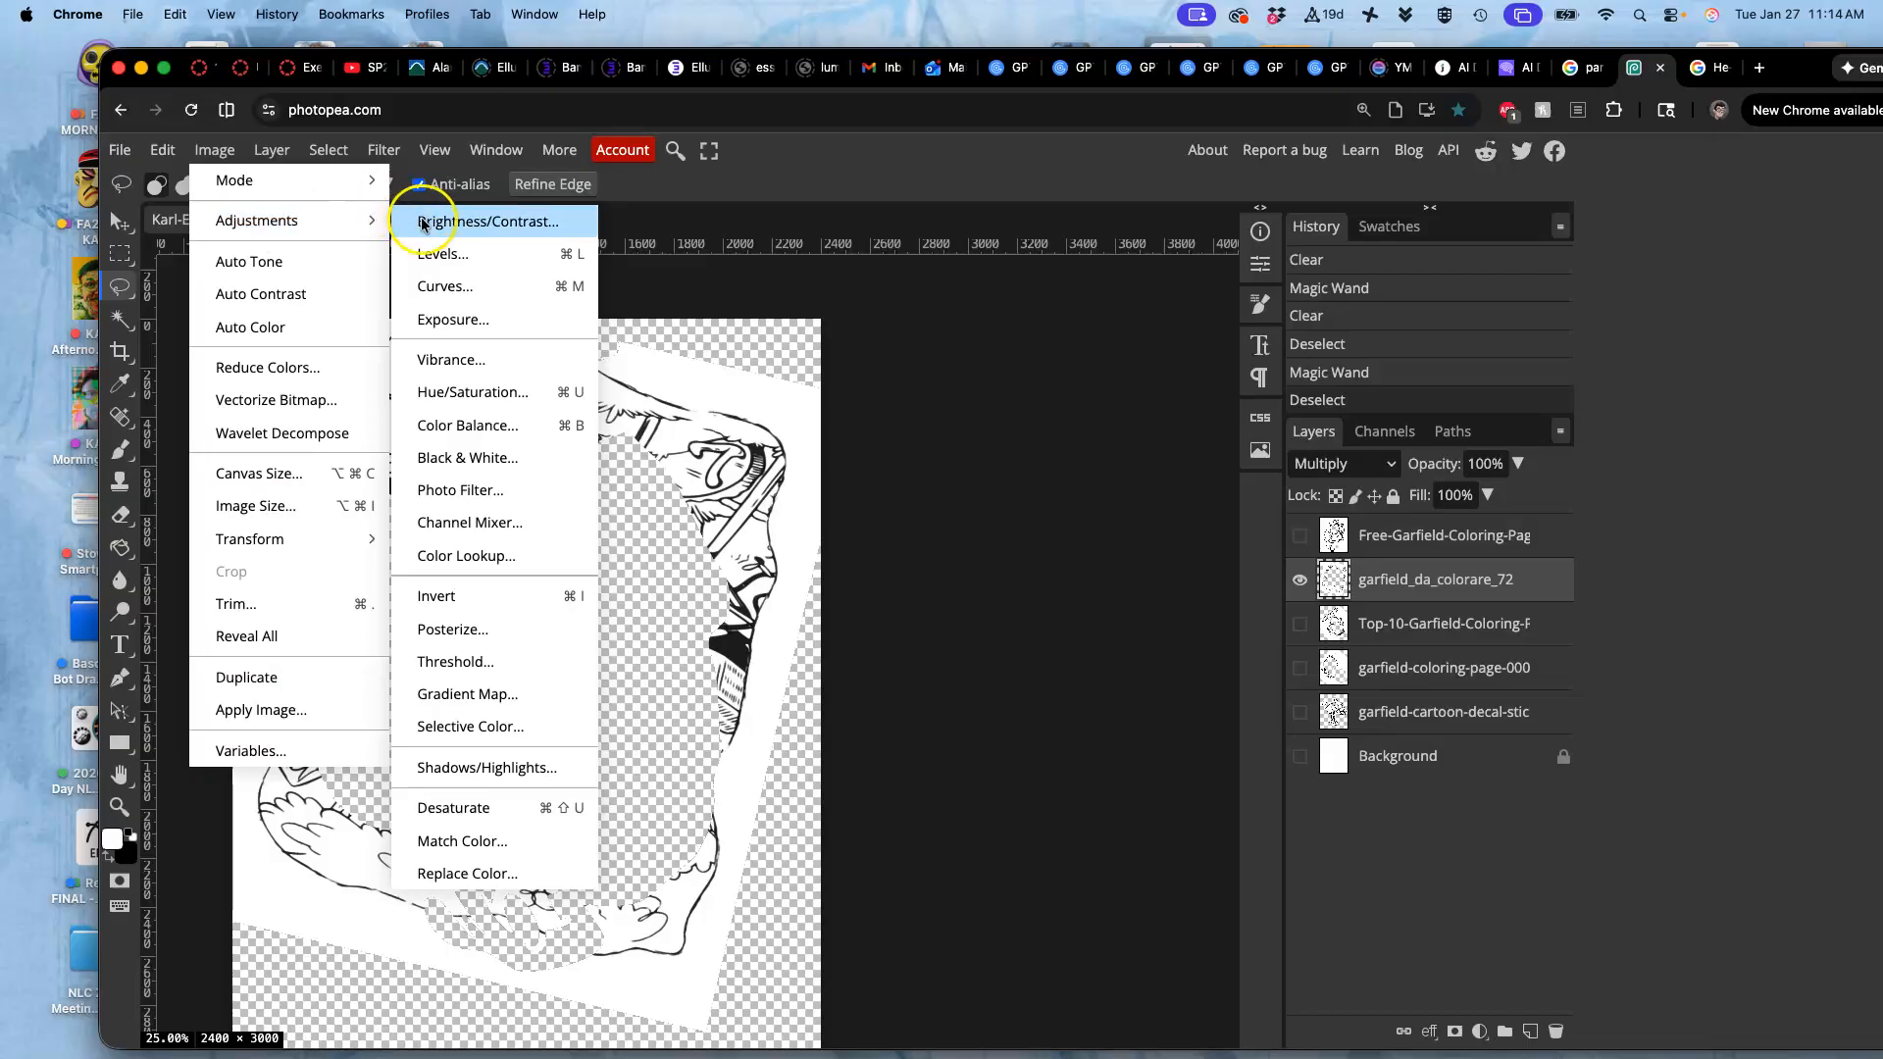
click(438, 258)
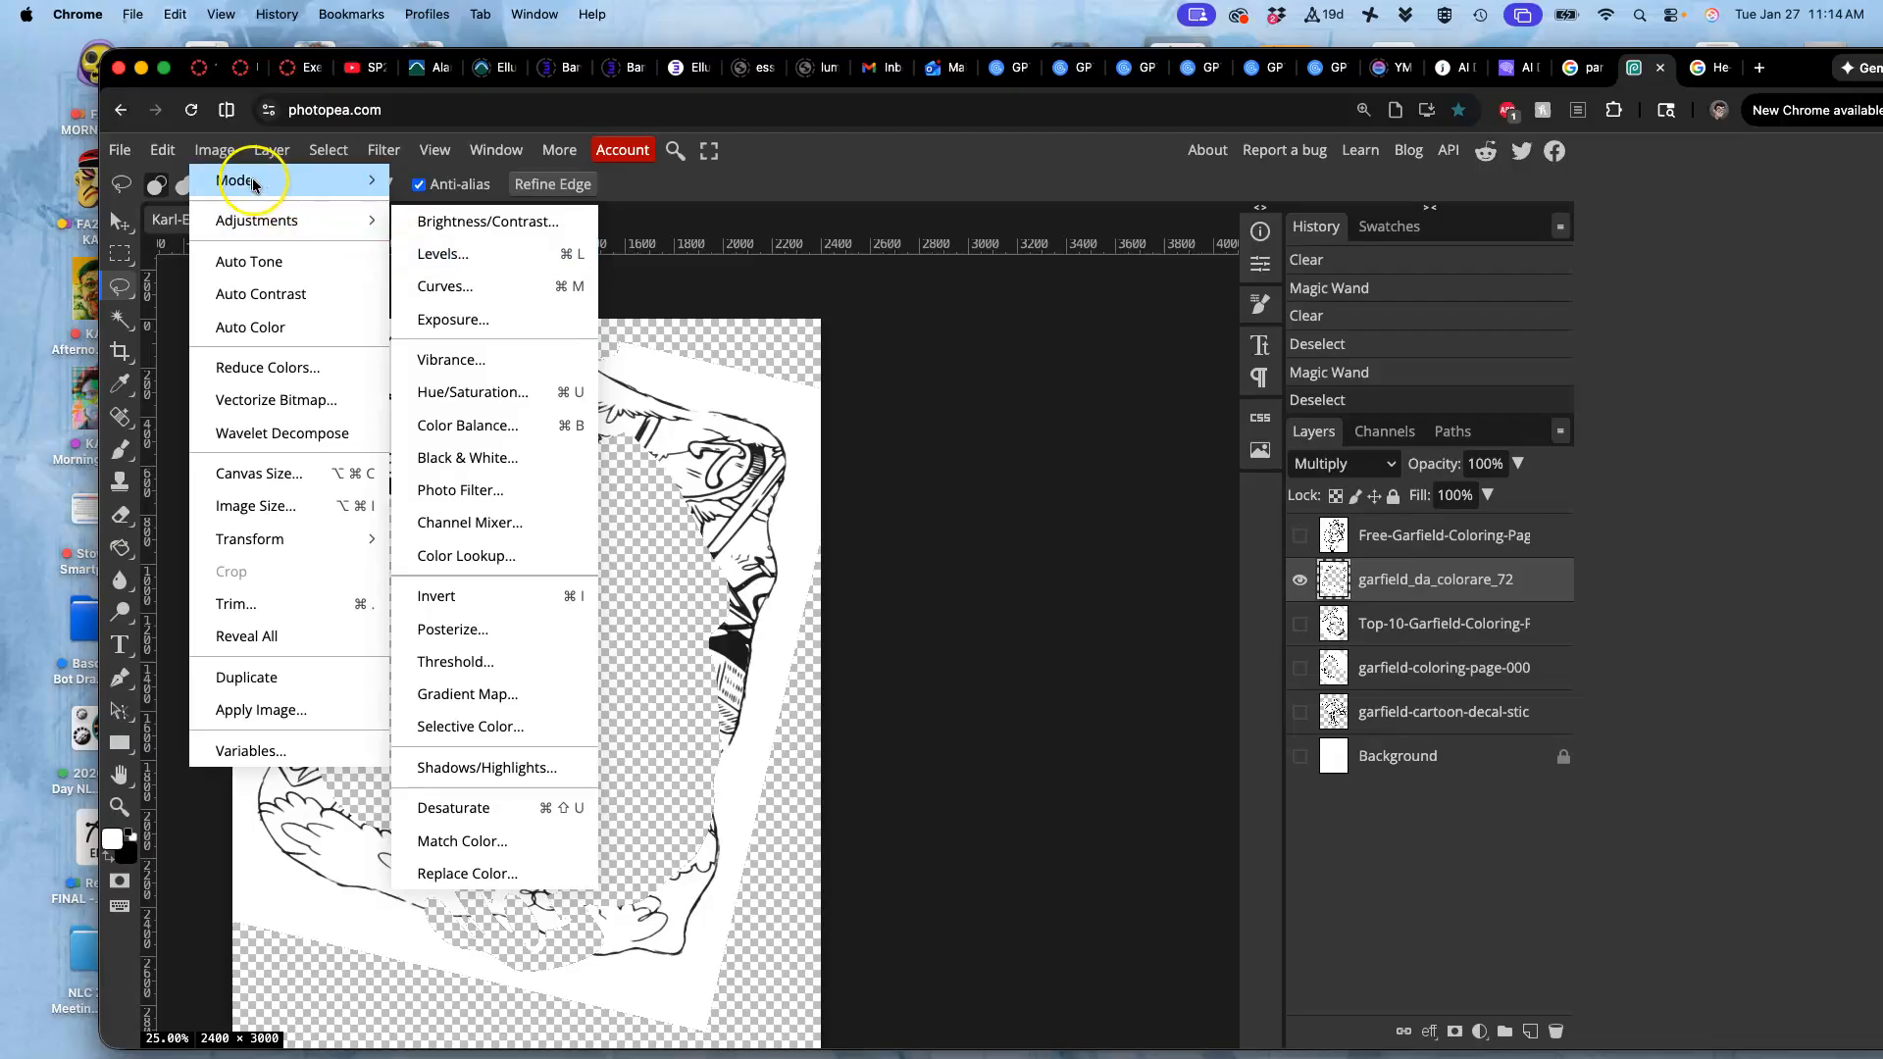
click(434, 258)
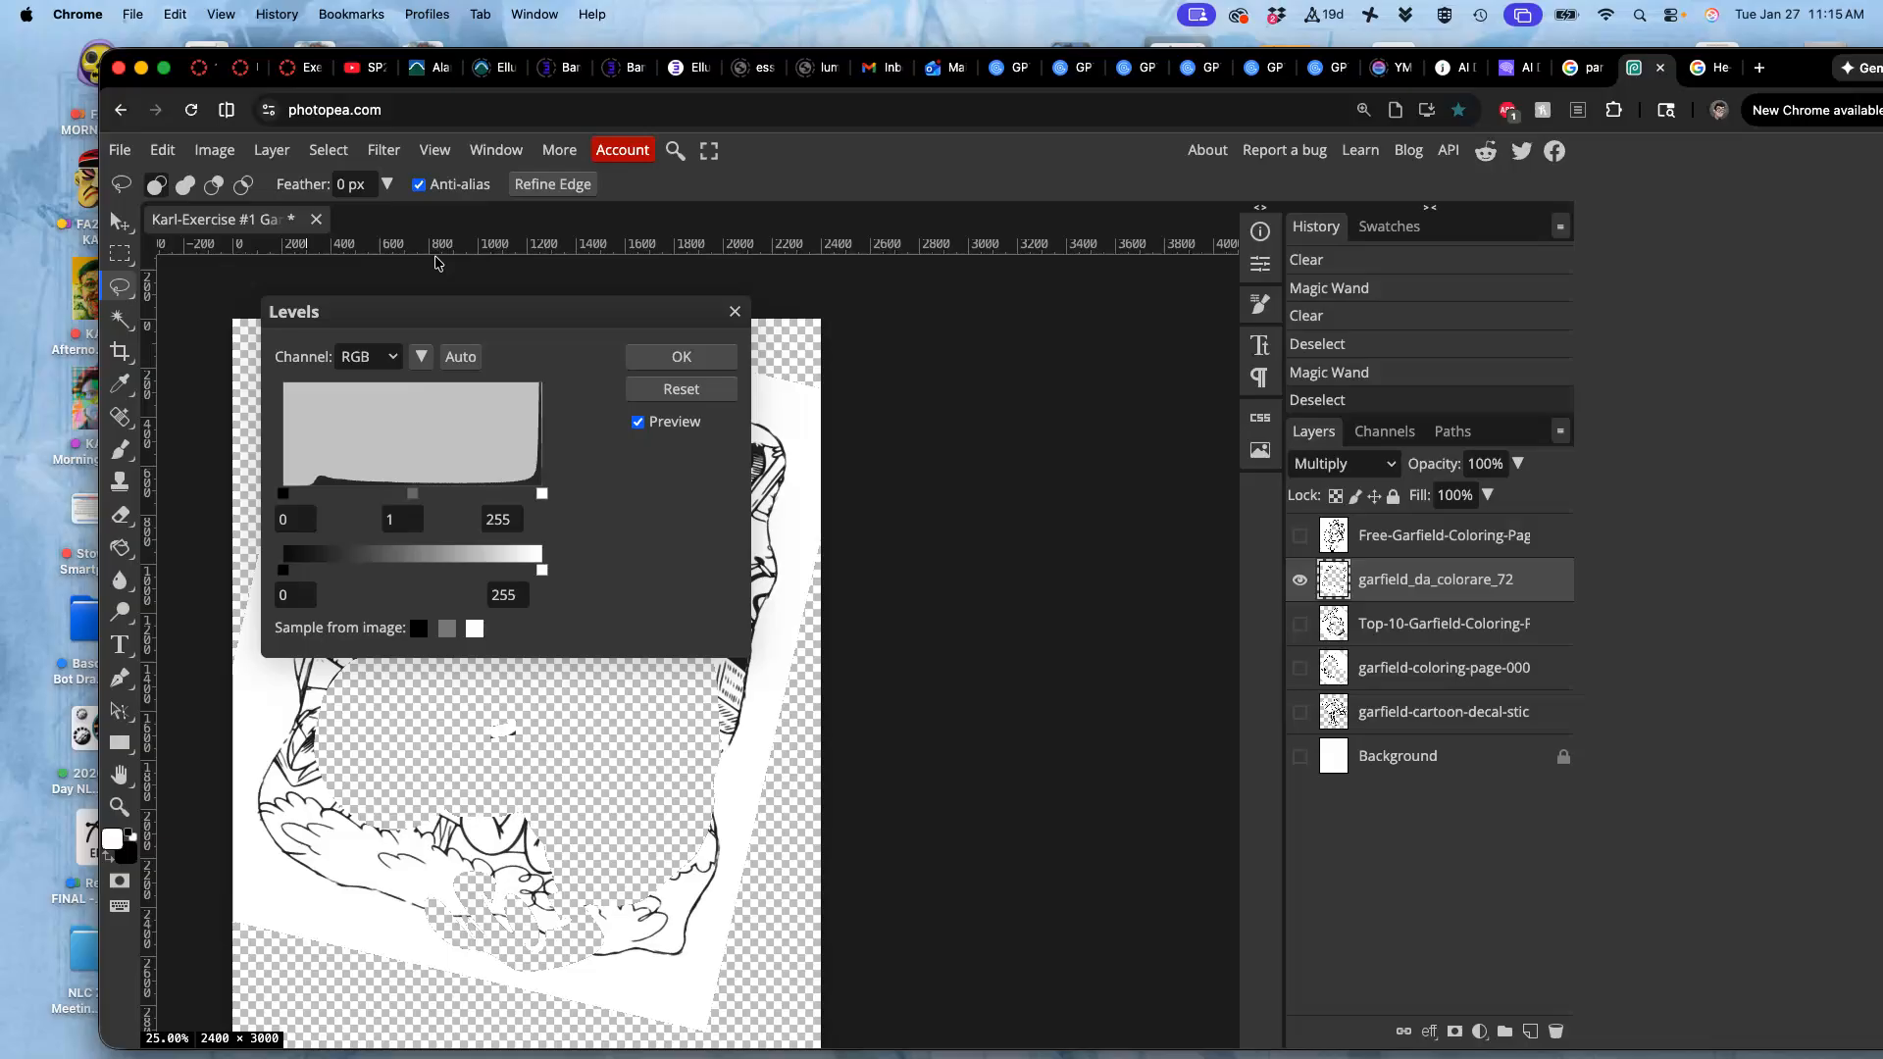
drag(495, 313, 1069, 359)
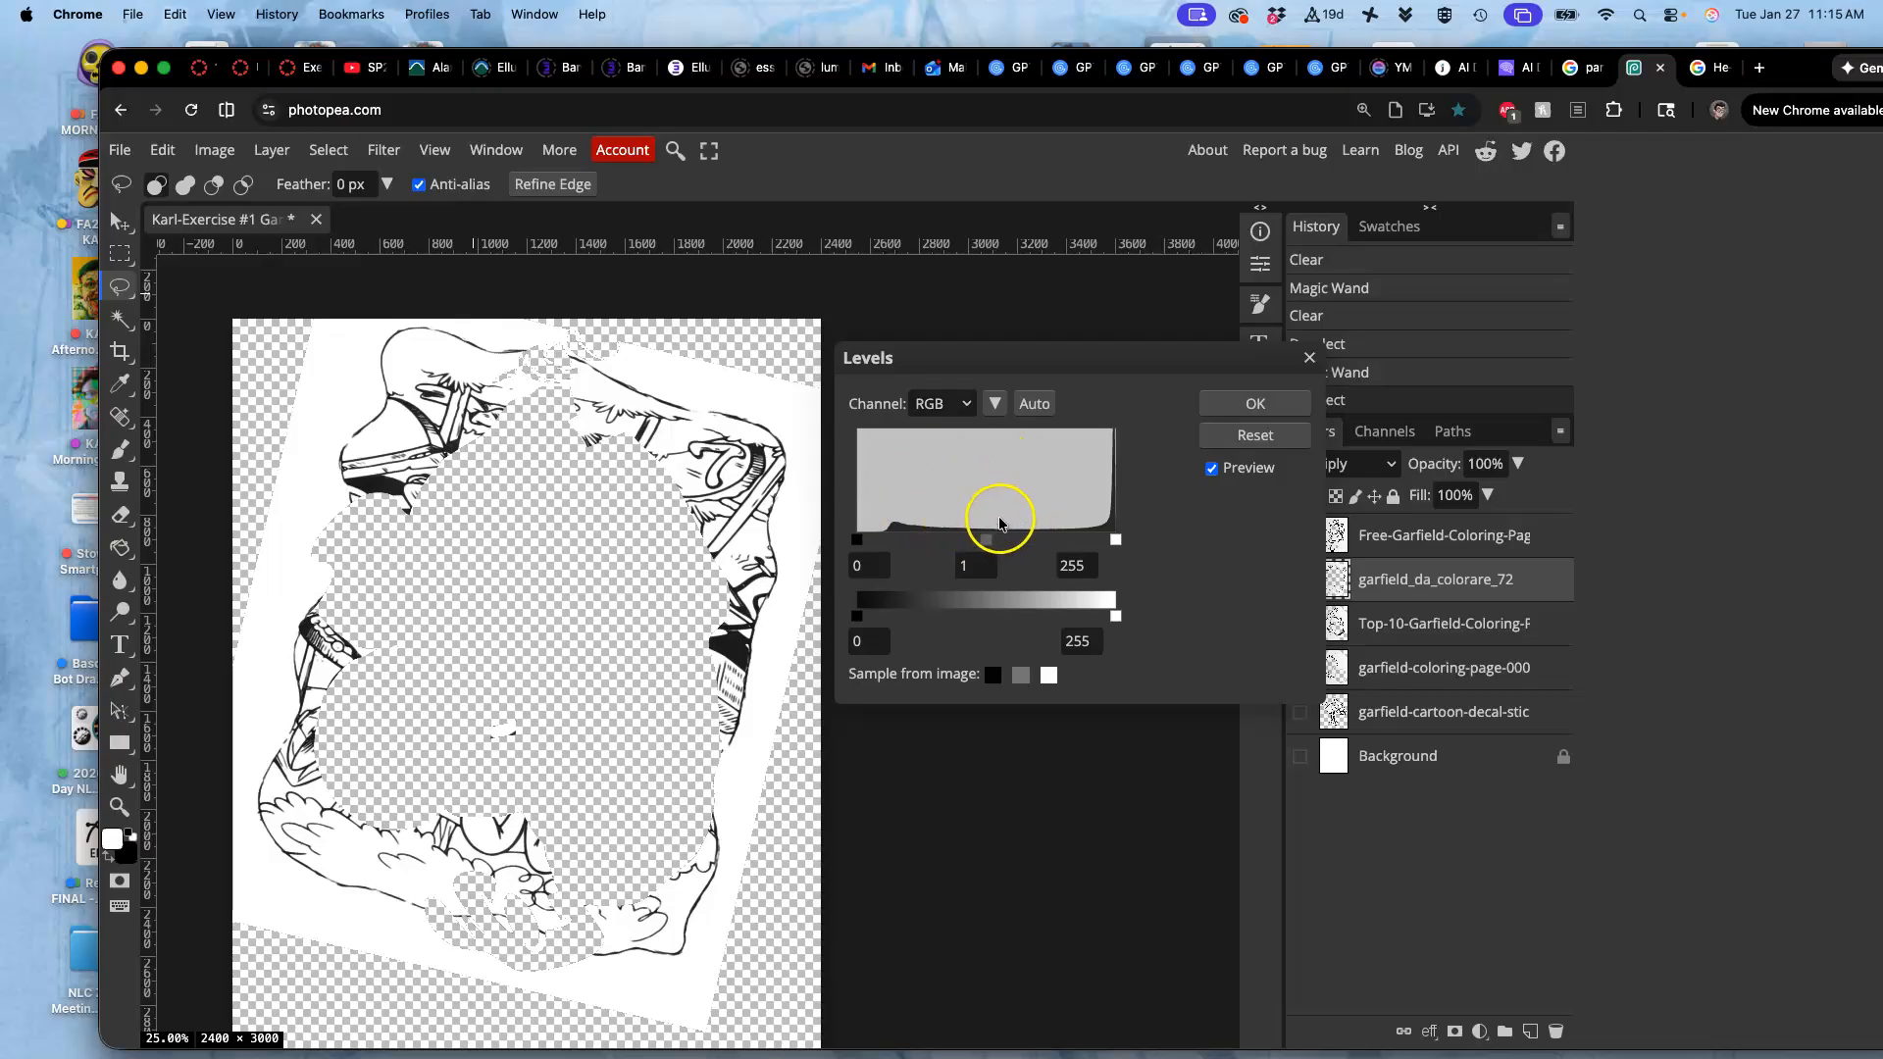
drag(1115, 541, 1061, 543)
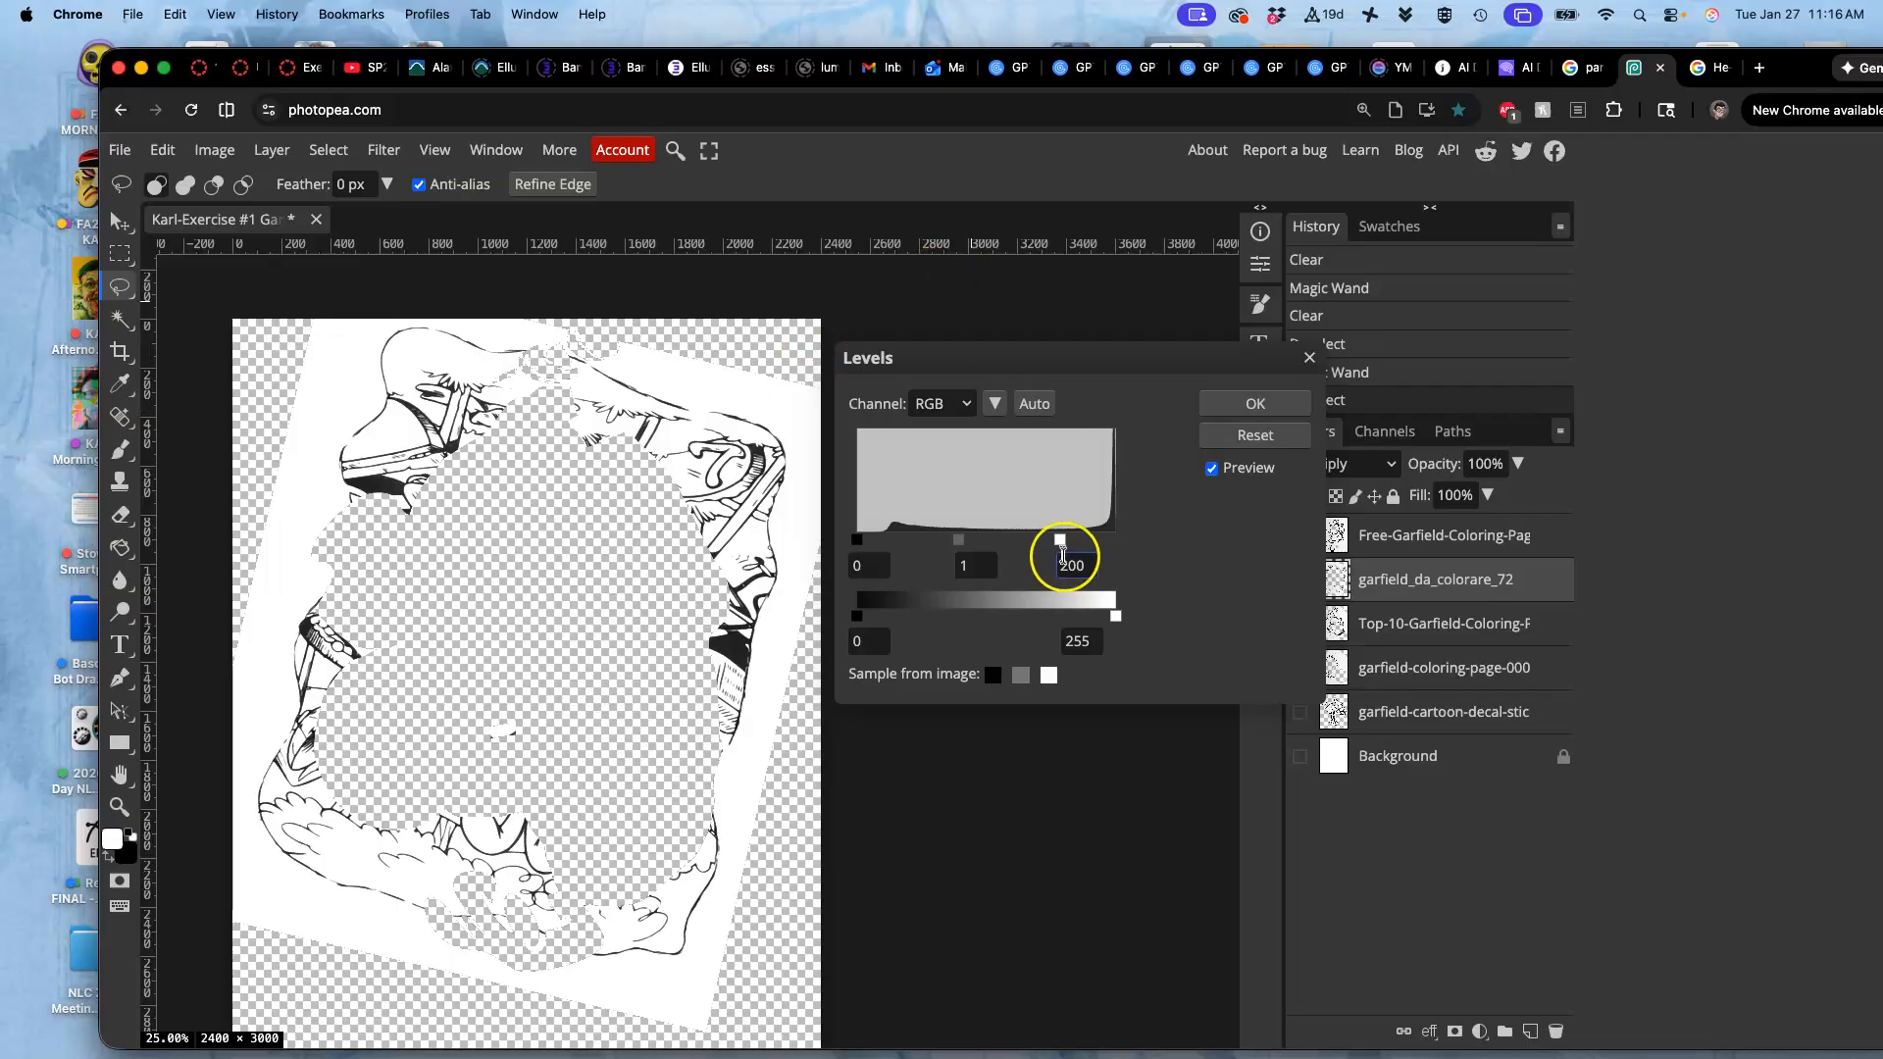
mouse_move(1065, 542)
mouse_down()
mouse_move(1030, 542)
mouse_move(1054, 537)
mouse_up()
Check the solid dark shape on the artwork's right side and raise the Levels black input to 51
scroll(759, 504, up, 5)
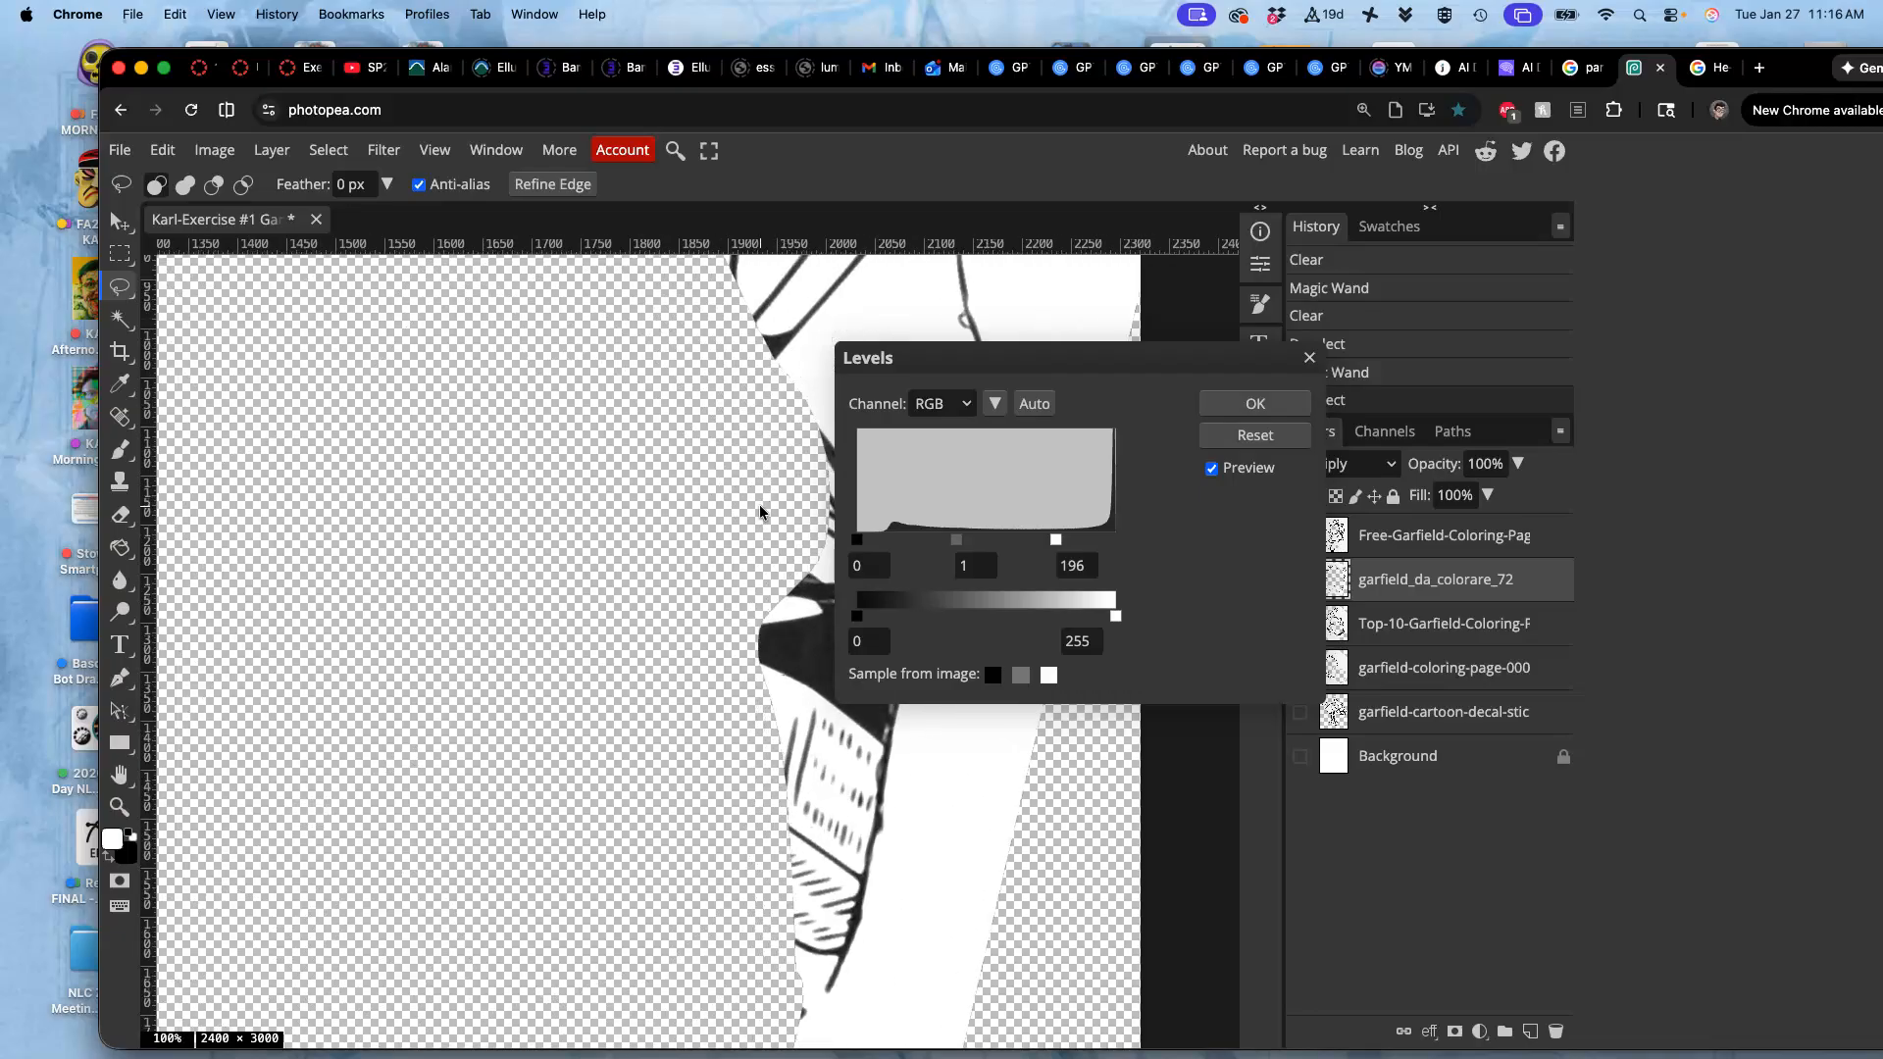
scroll(759, 504, up, 3)
scroll(759, 504, down, 2)
drag(759, 504, 556, 619)
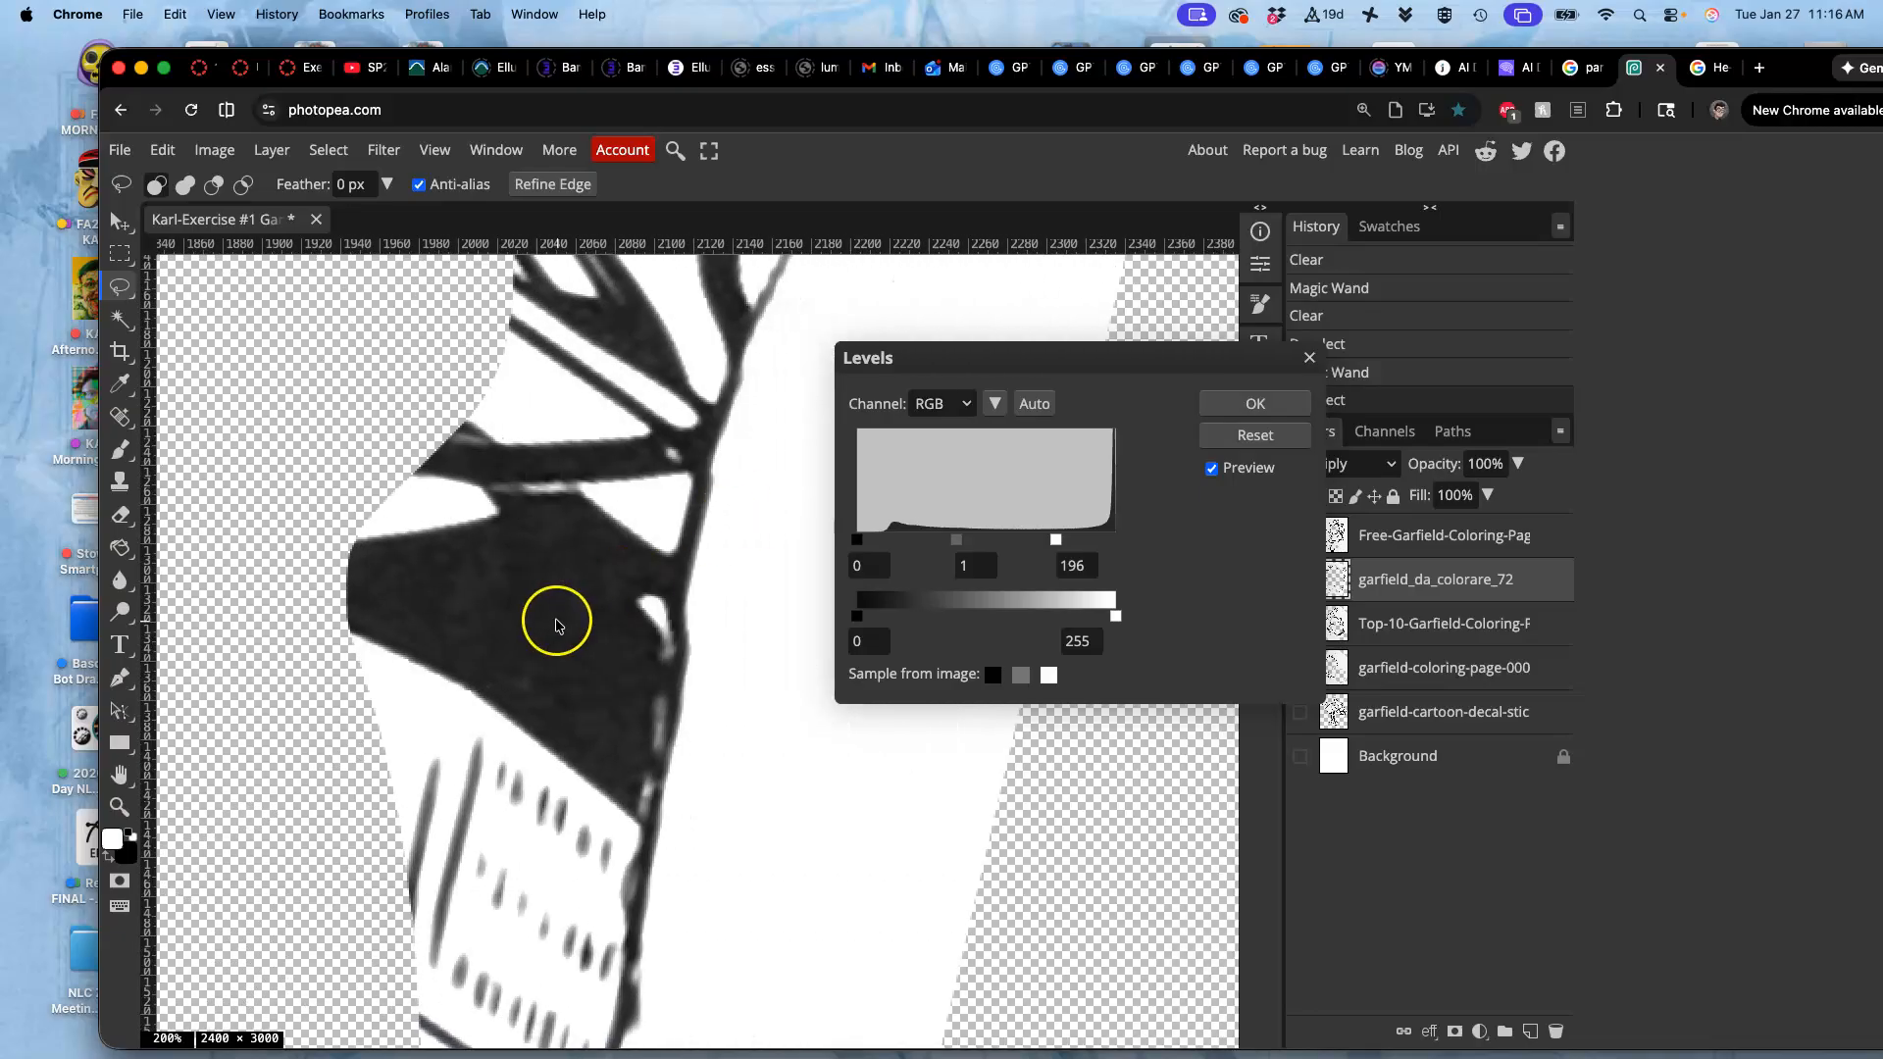
click(860, 542)
drag(860, 542, 910, 542)
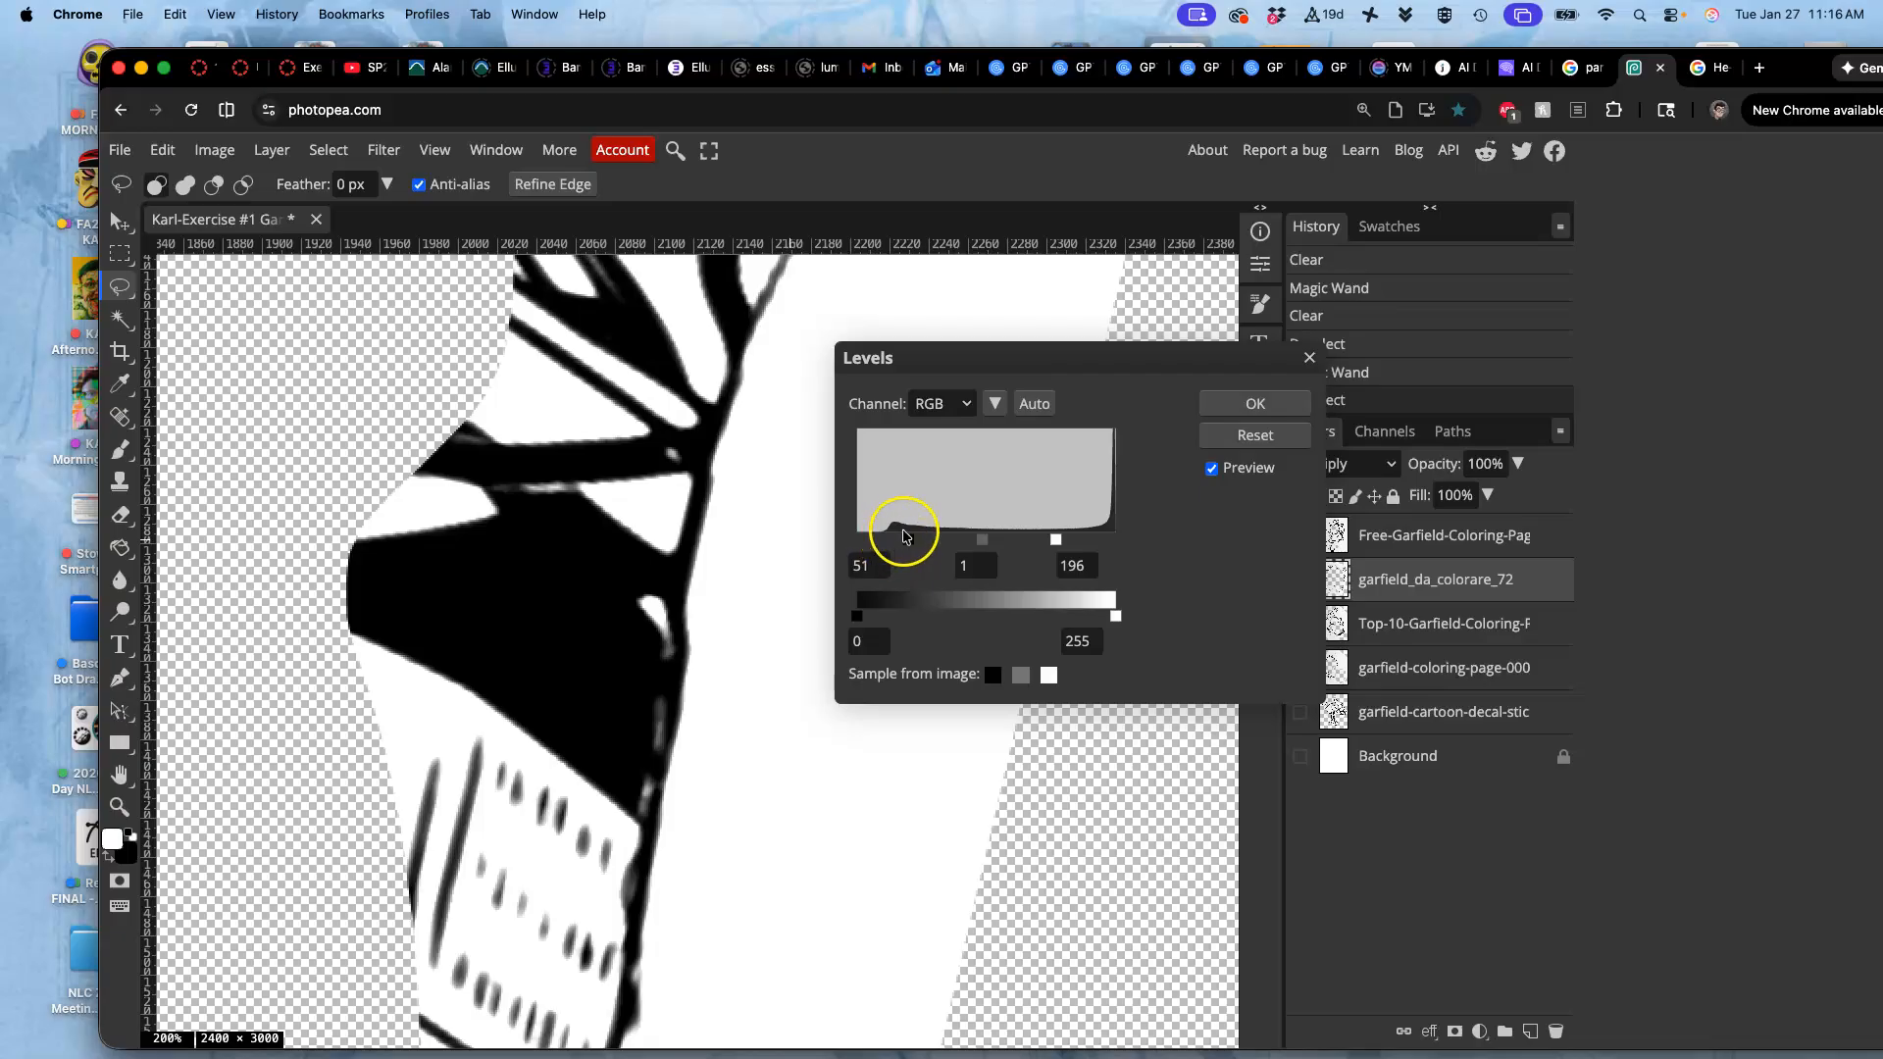
Set the Levels black input to 142 and the white input to 185, checking the line edges, and apply the adjustment
scroll(538, 596, up, 5)
scroll(537, 596, up, 5)
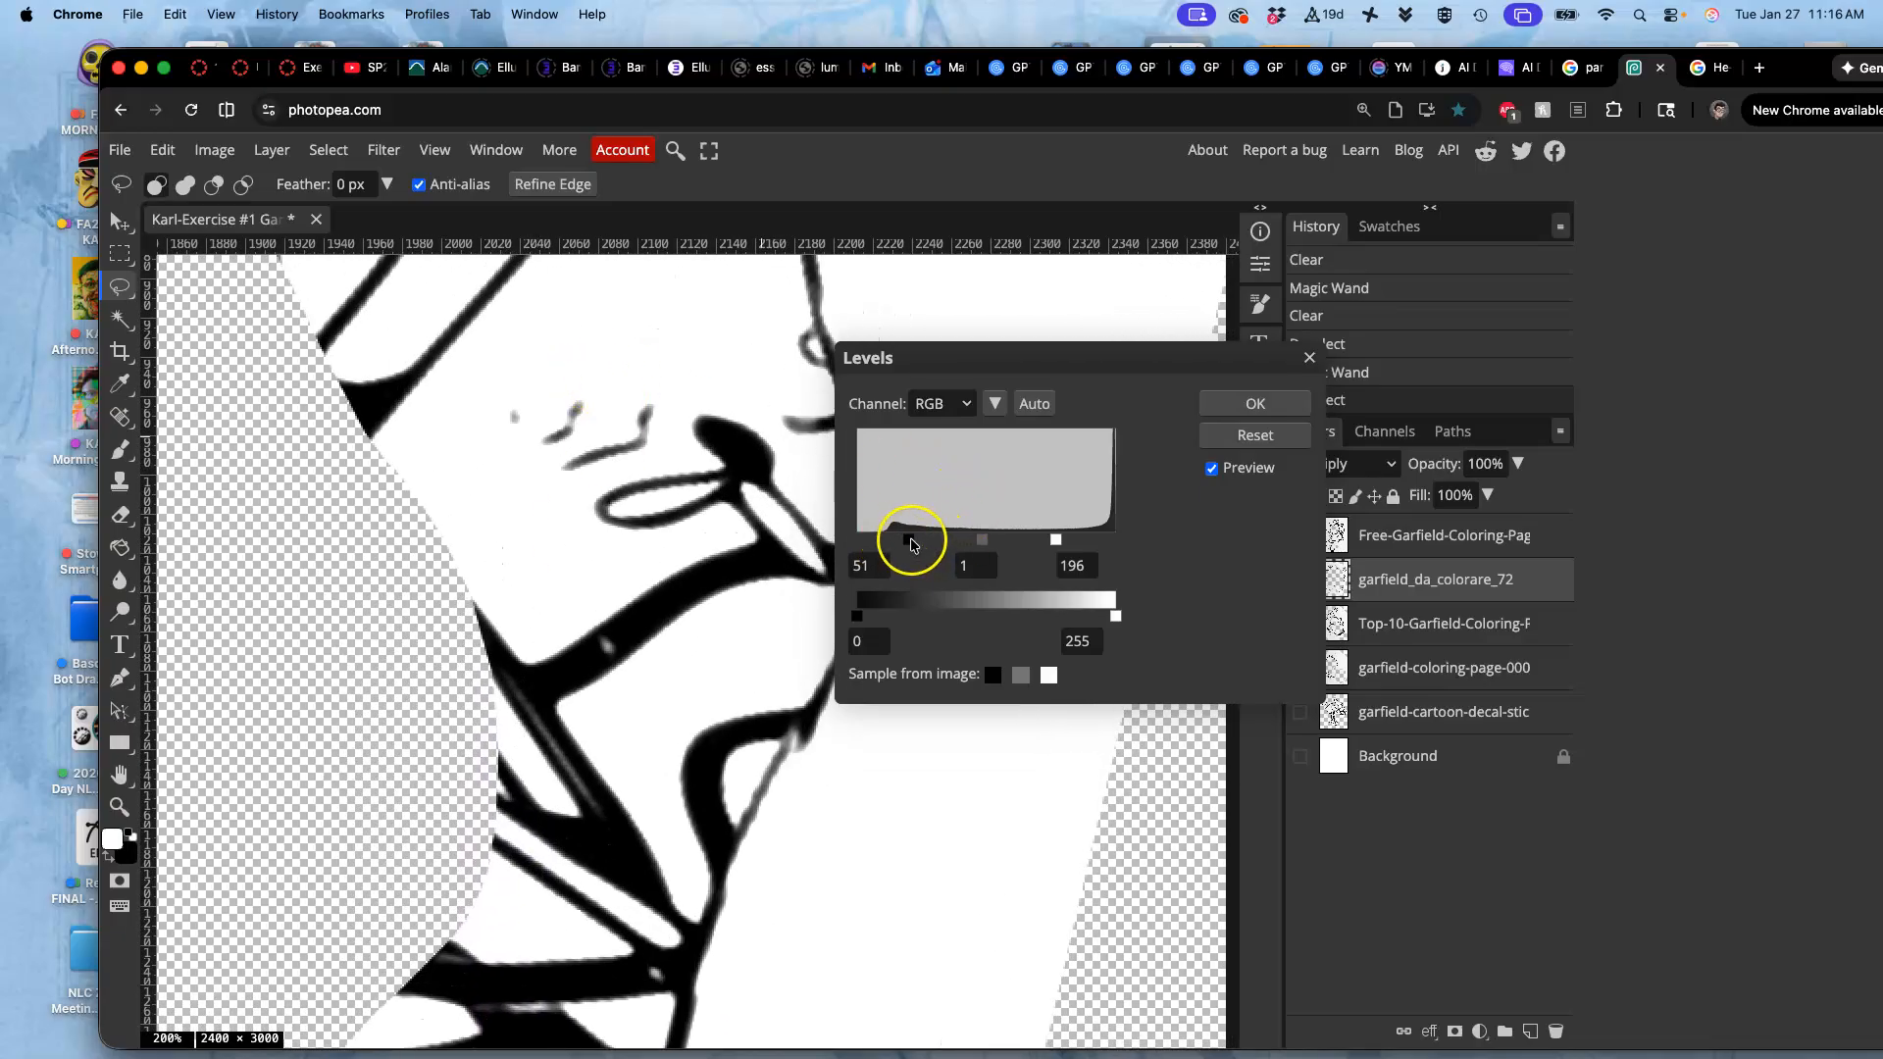
drag(909, 541, 1007, 541)
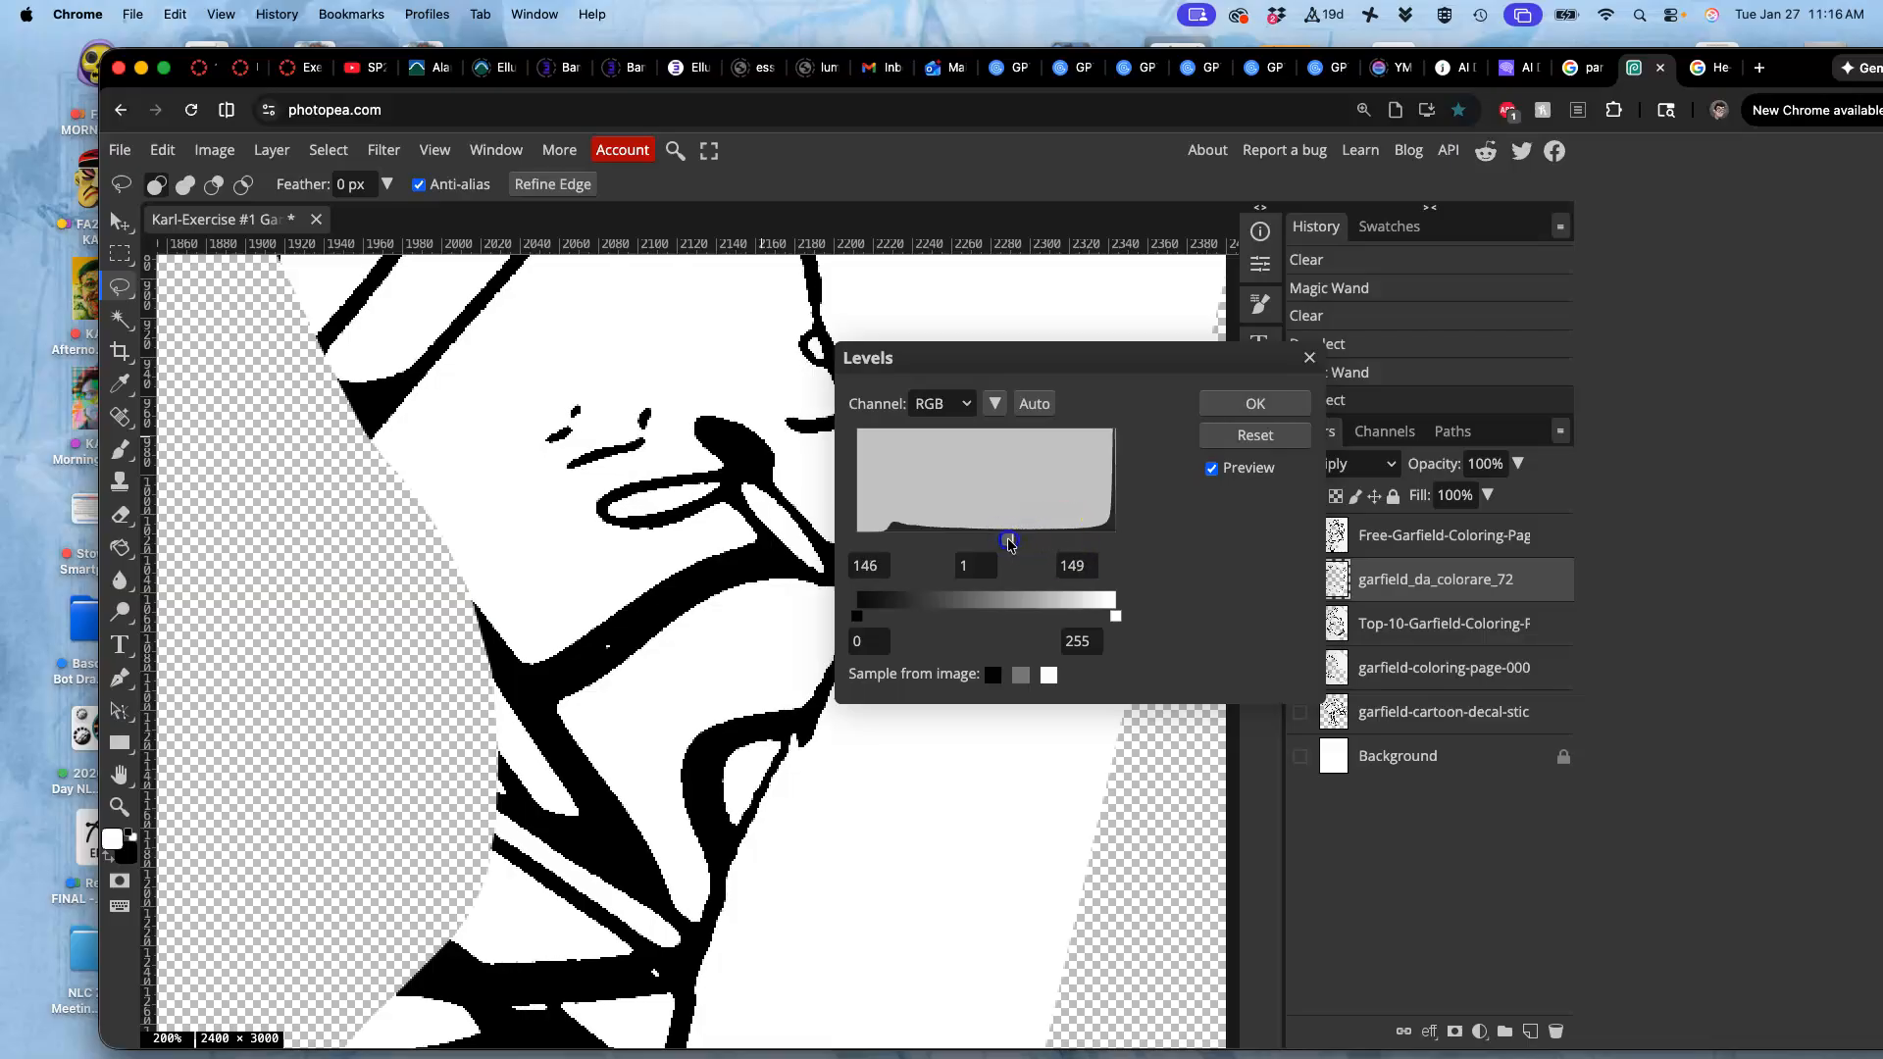
drag(1008, 537, 1050, 541)
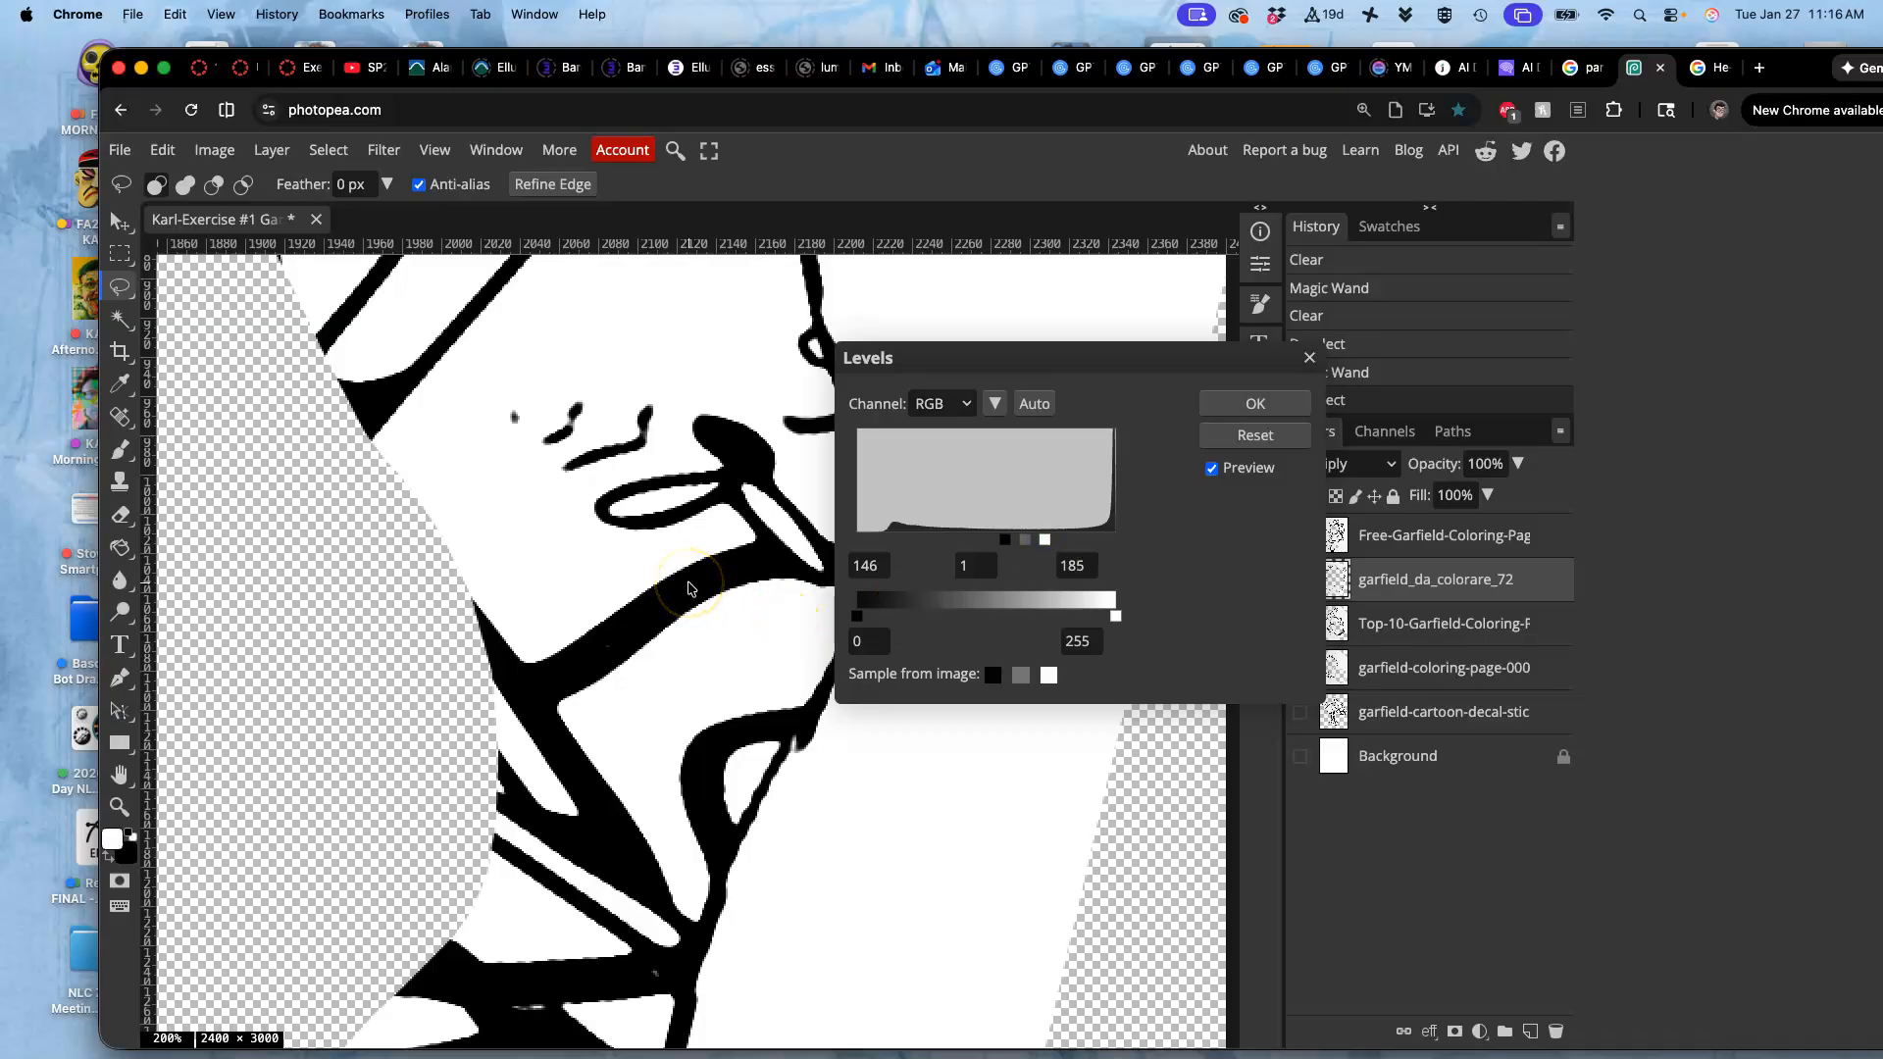
scroll(689, 589, up, 10)
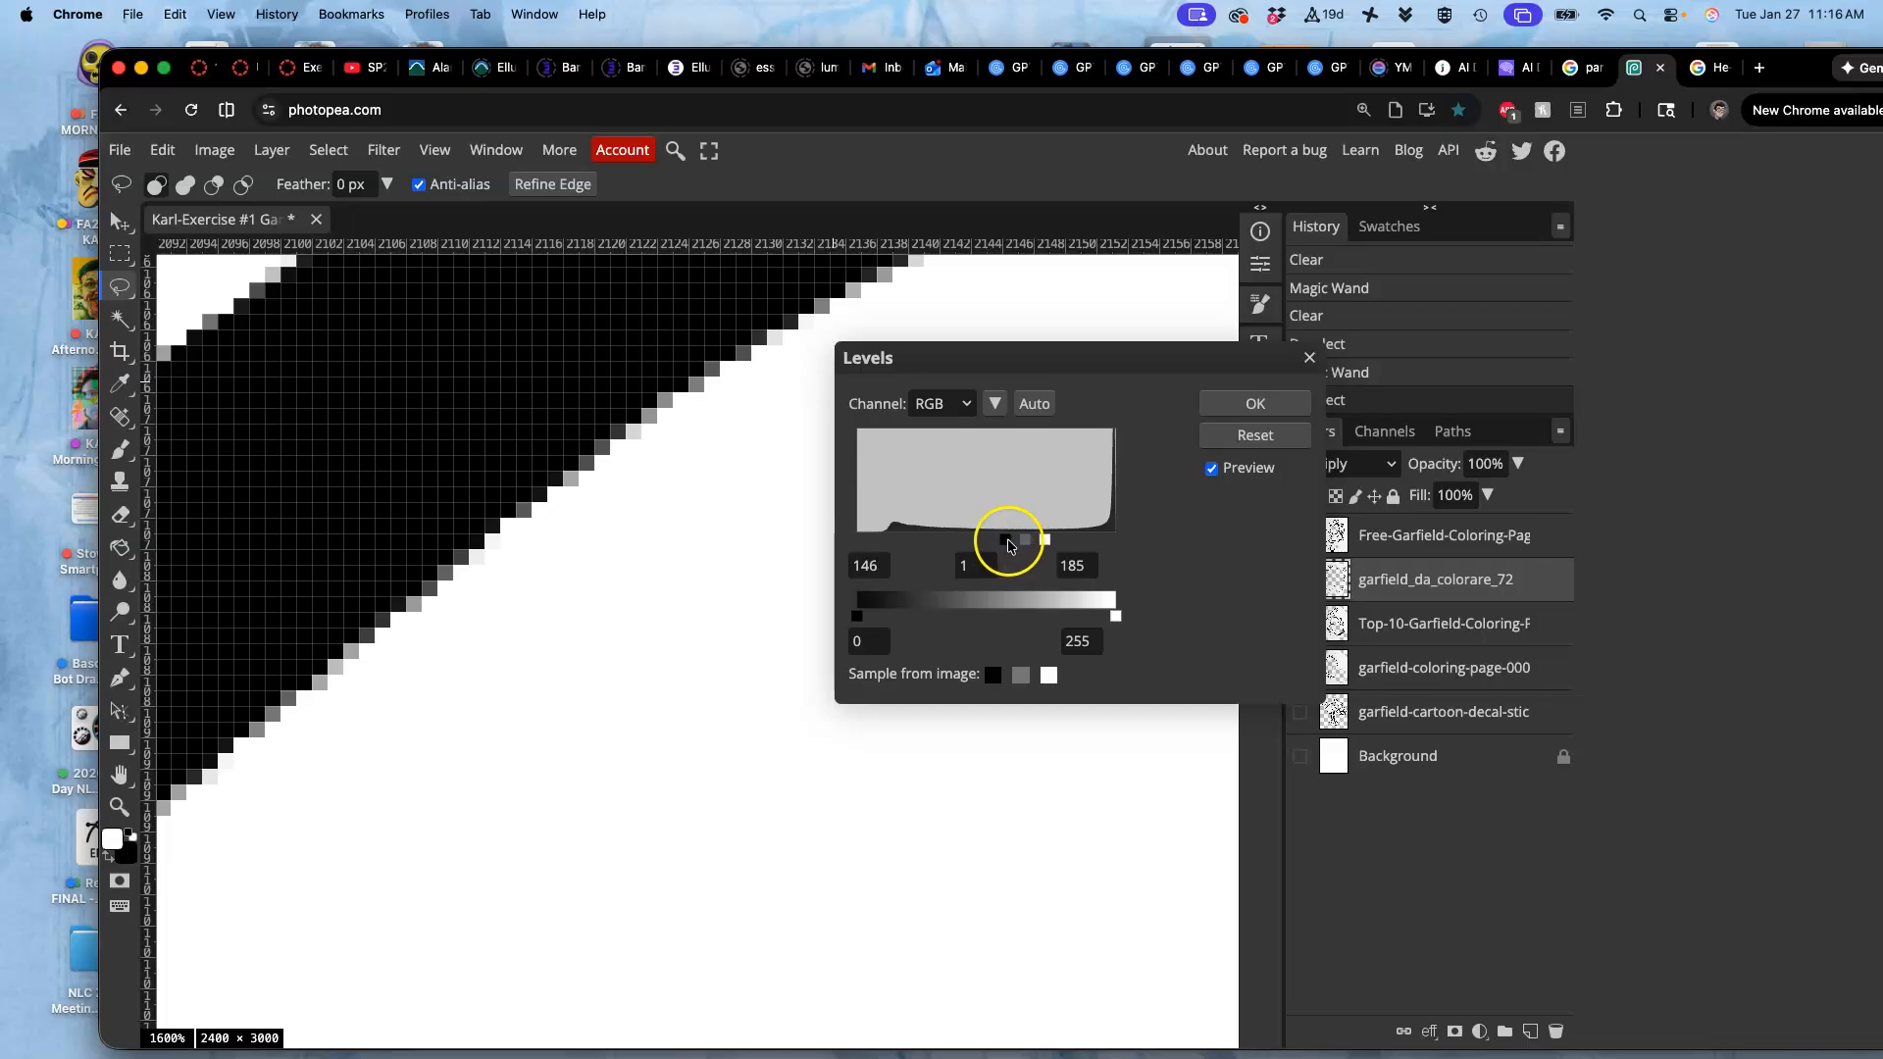
drag(1007, 541, 1002, 541)
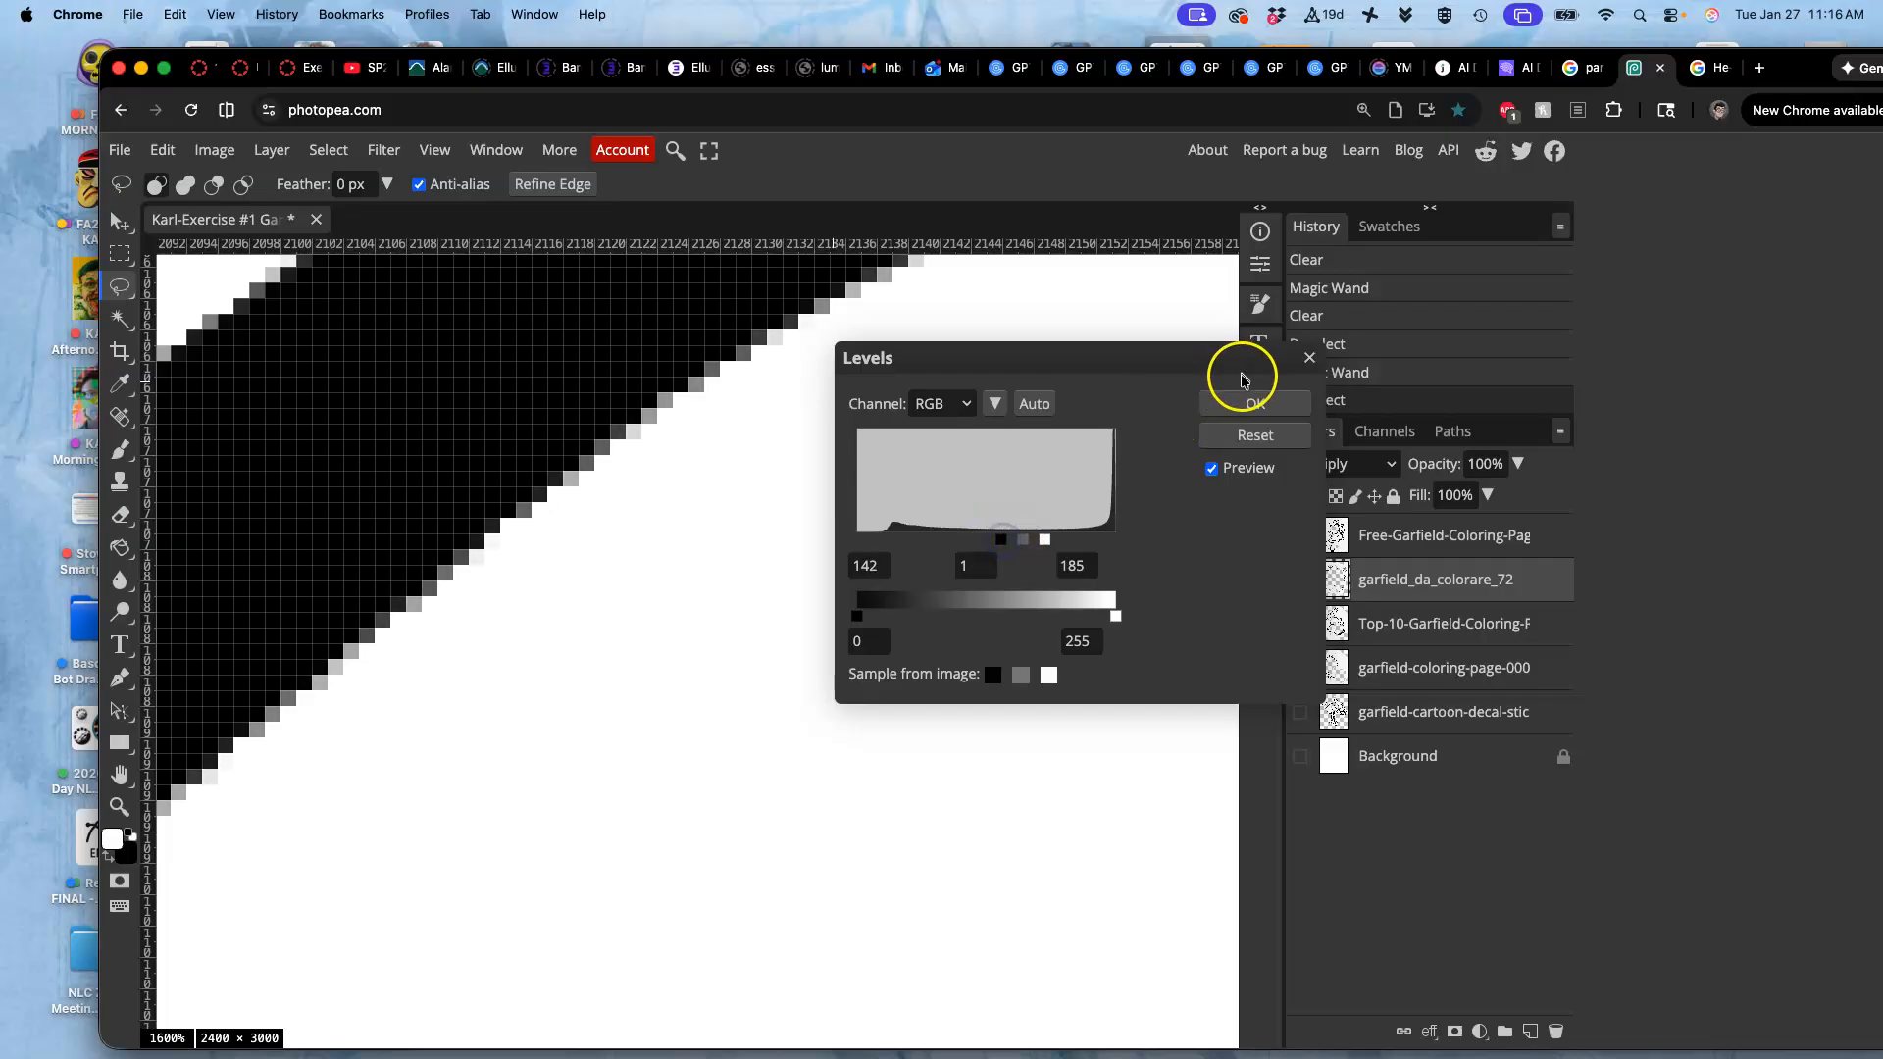
click(1256, 404)
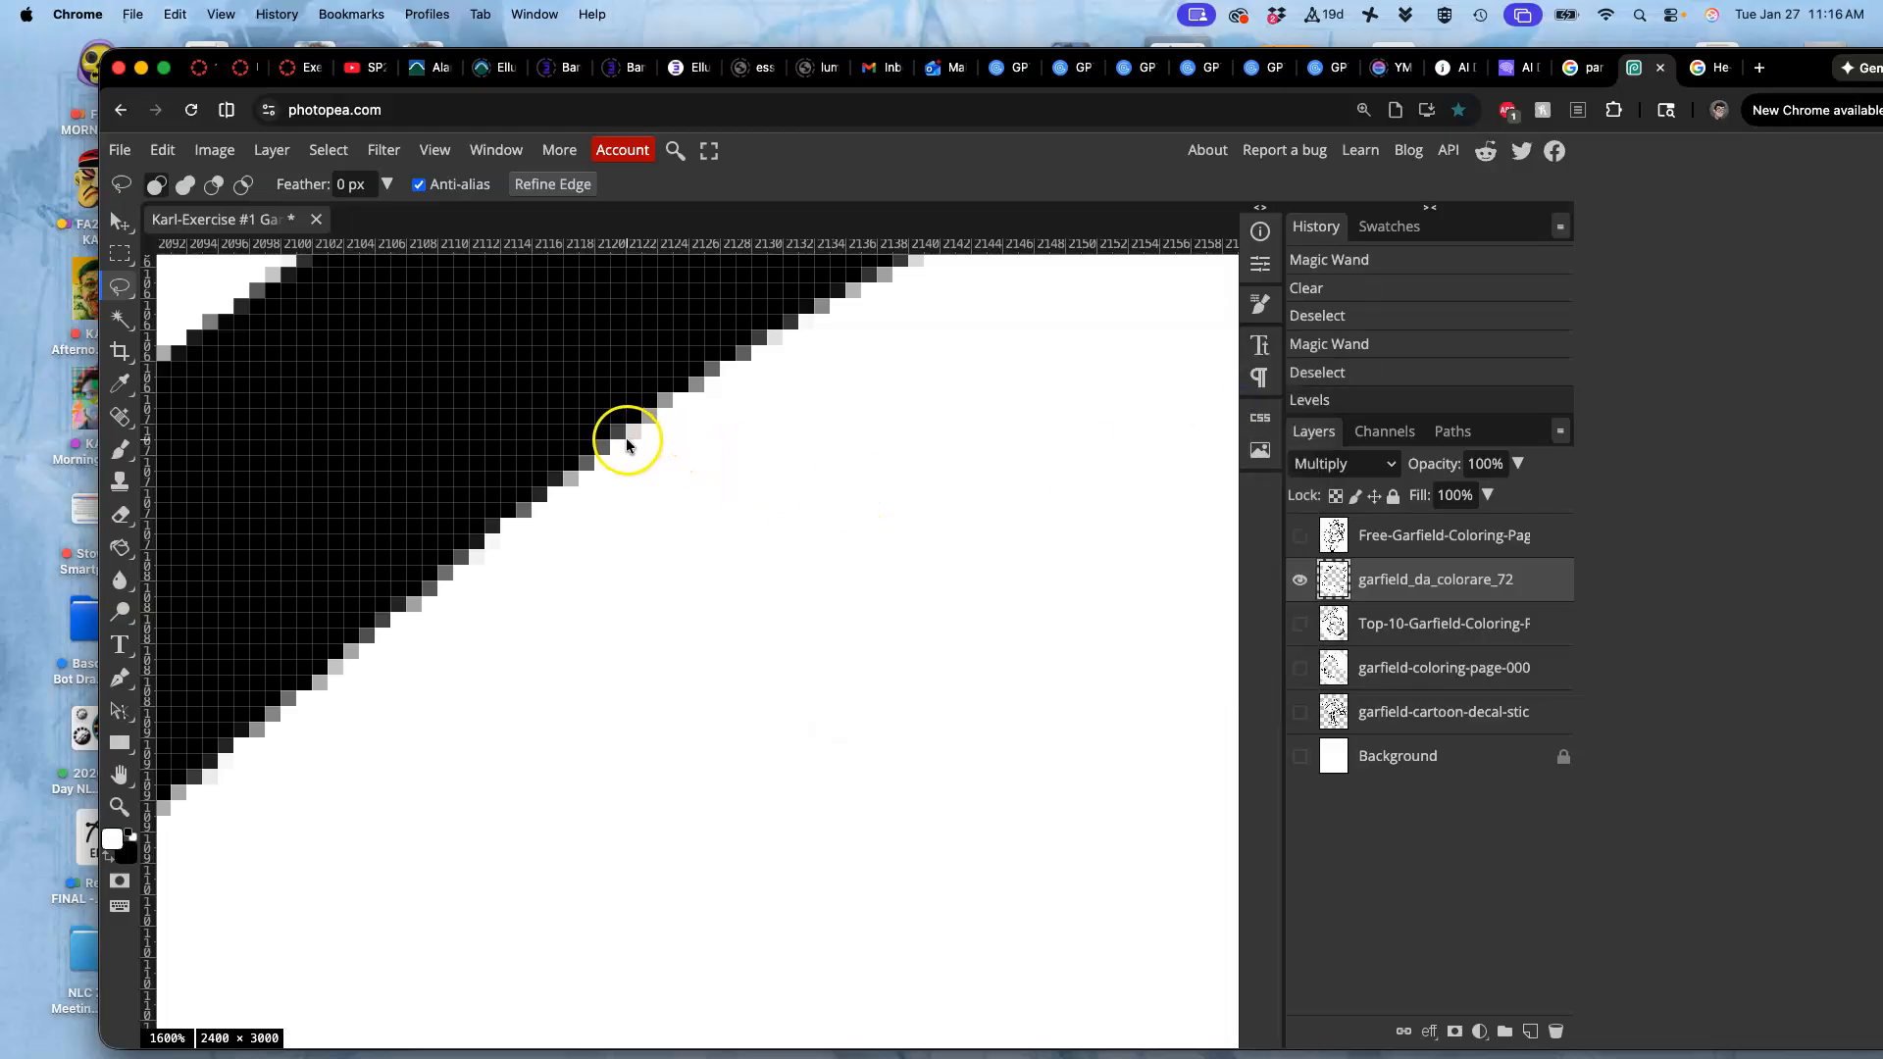
Compare the line edges before and after the Levels adjustment by stepping back in the history and restoring it
click(1315, 373)
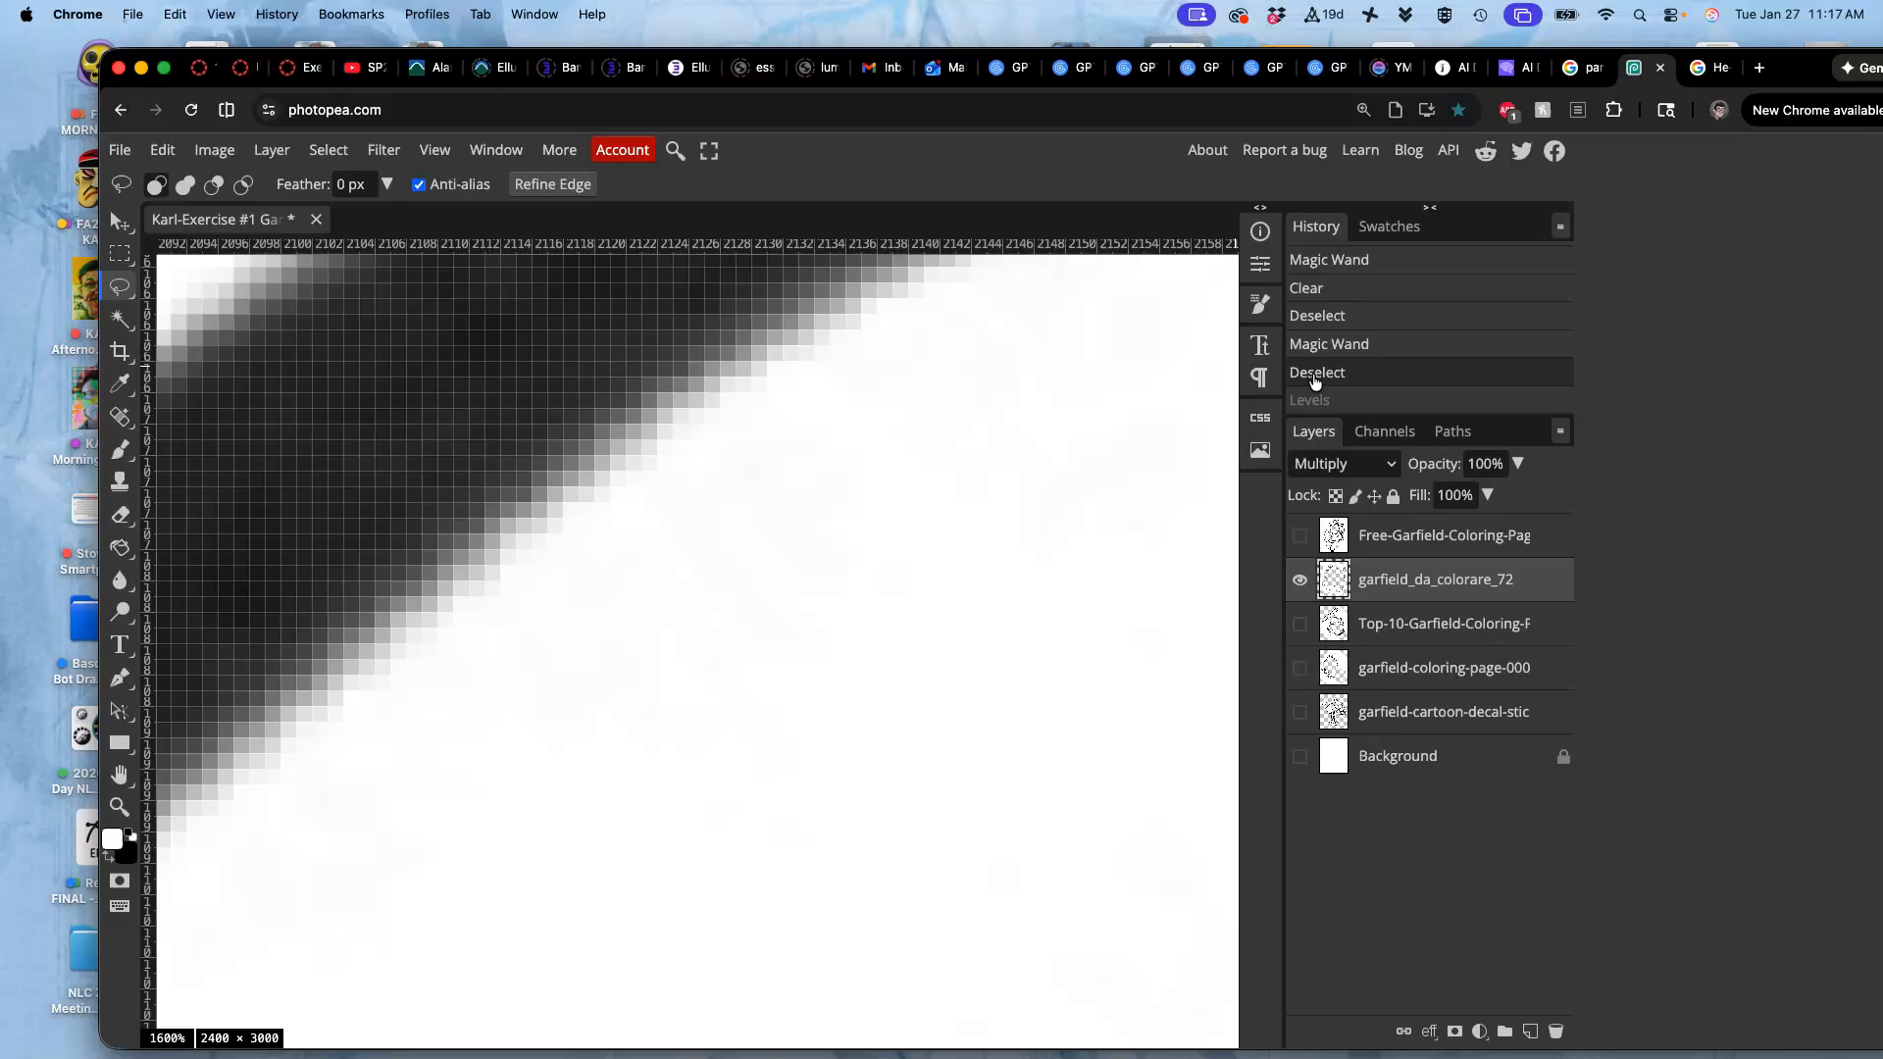
click(1315, 402)
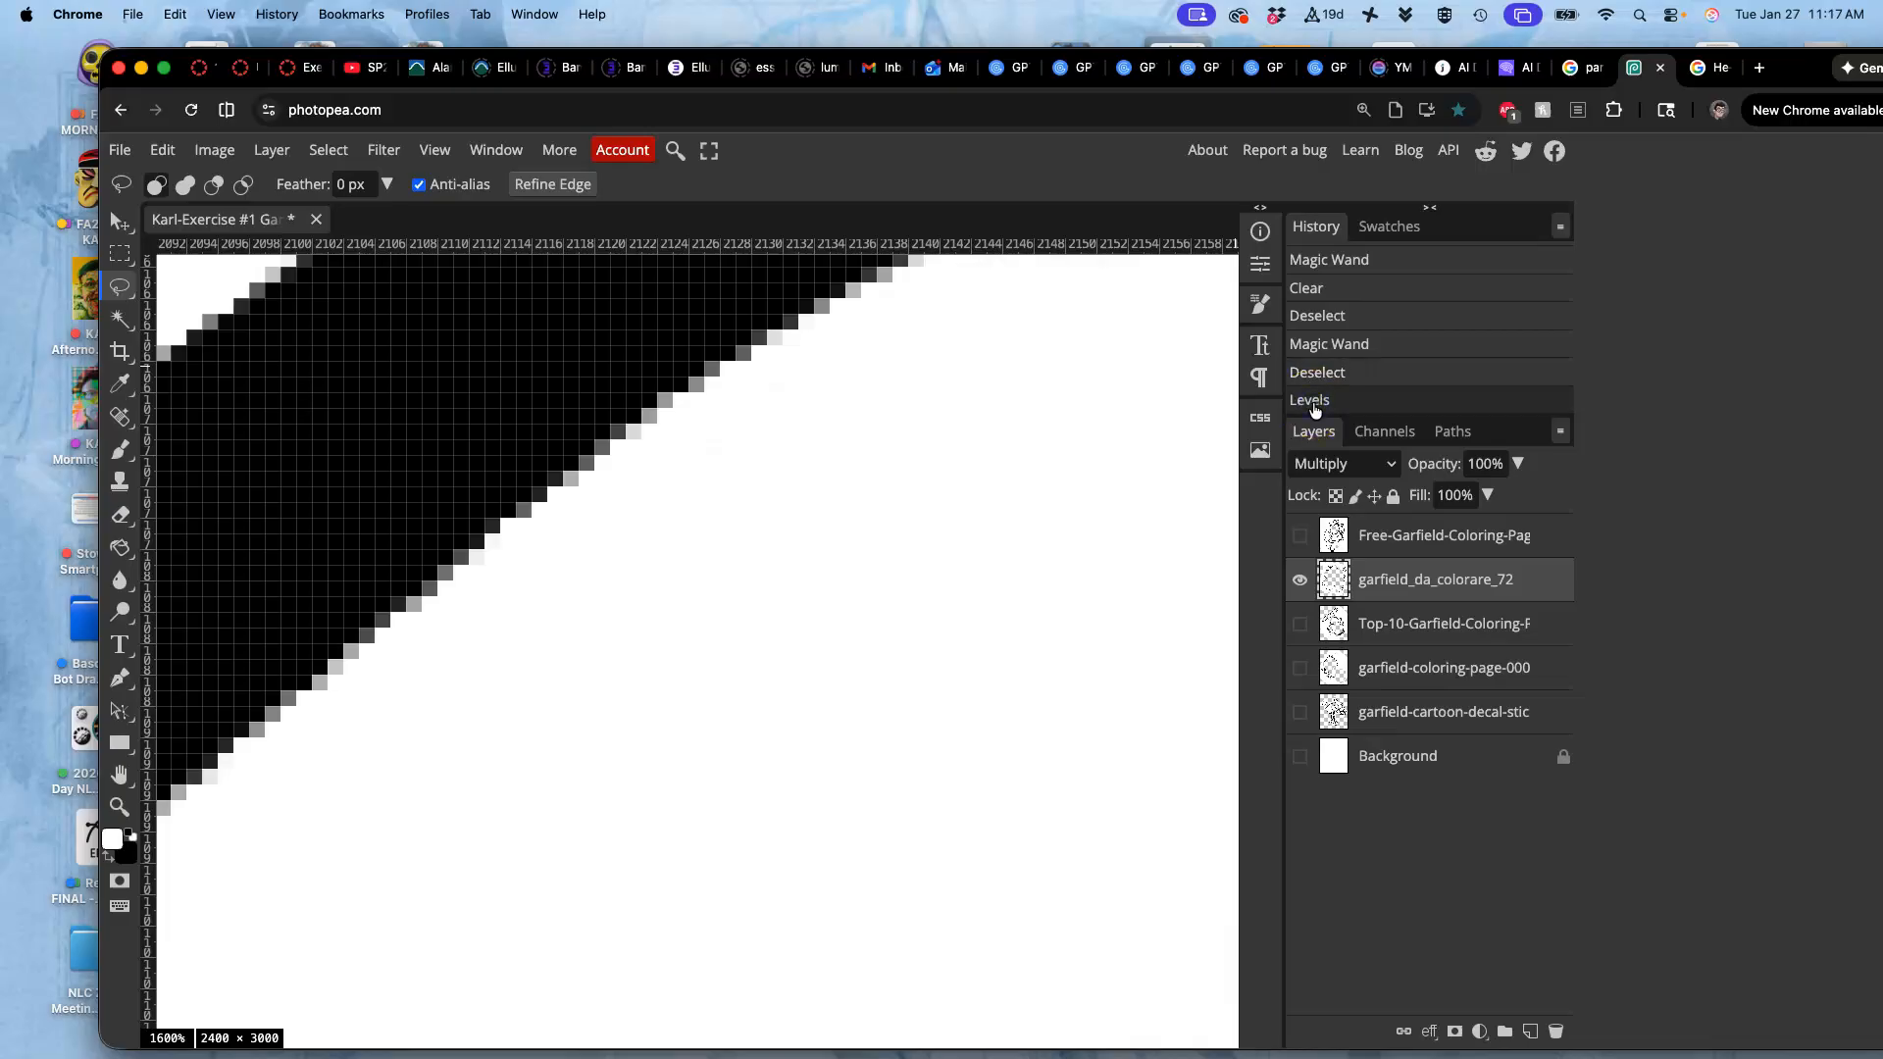
Examine the whole garfield_da_colorare_72 line art on the canvas after the Levels adjustment
key(super+minus)
key(super+minus)
key(super+minus)
key(super+minus)
key(super+minus)
key(super+minus)
key(super+minus)
key(super+minus)
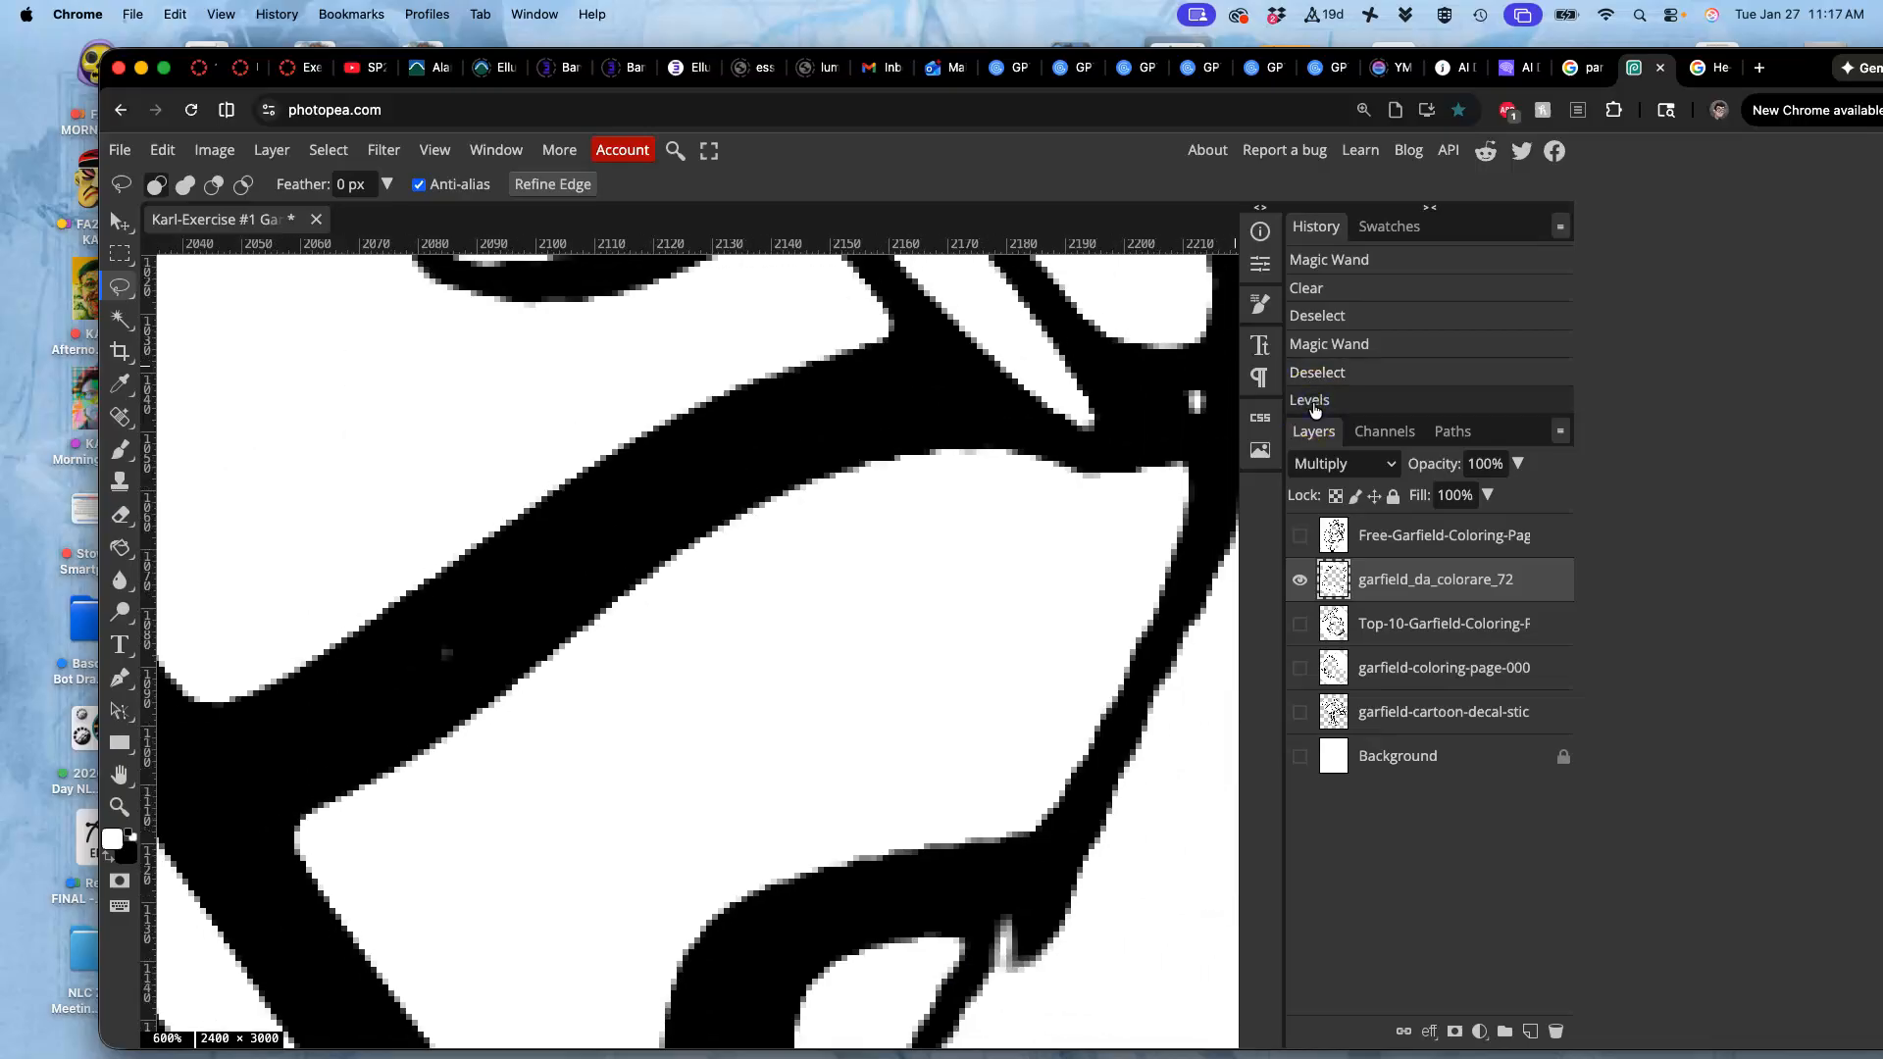
key(super+minus)
key(super+minus)
key(super+minus)
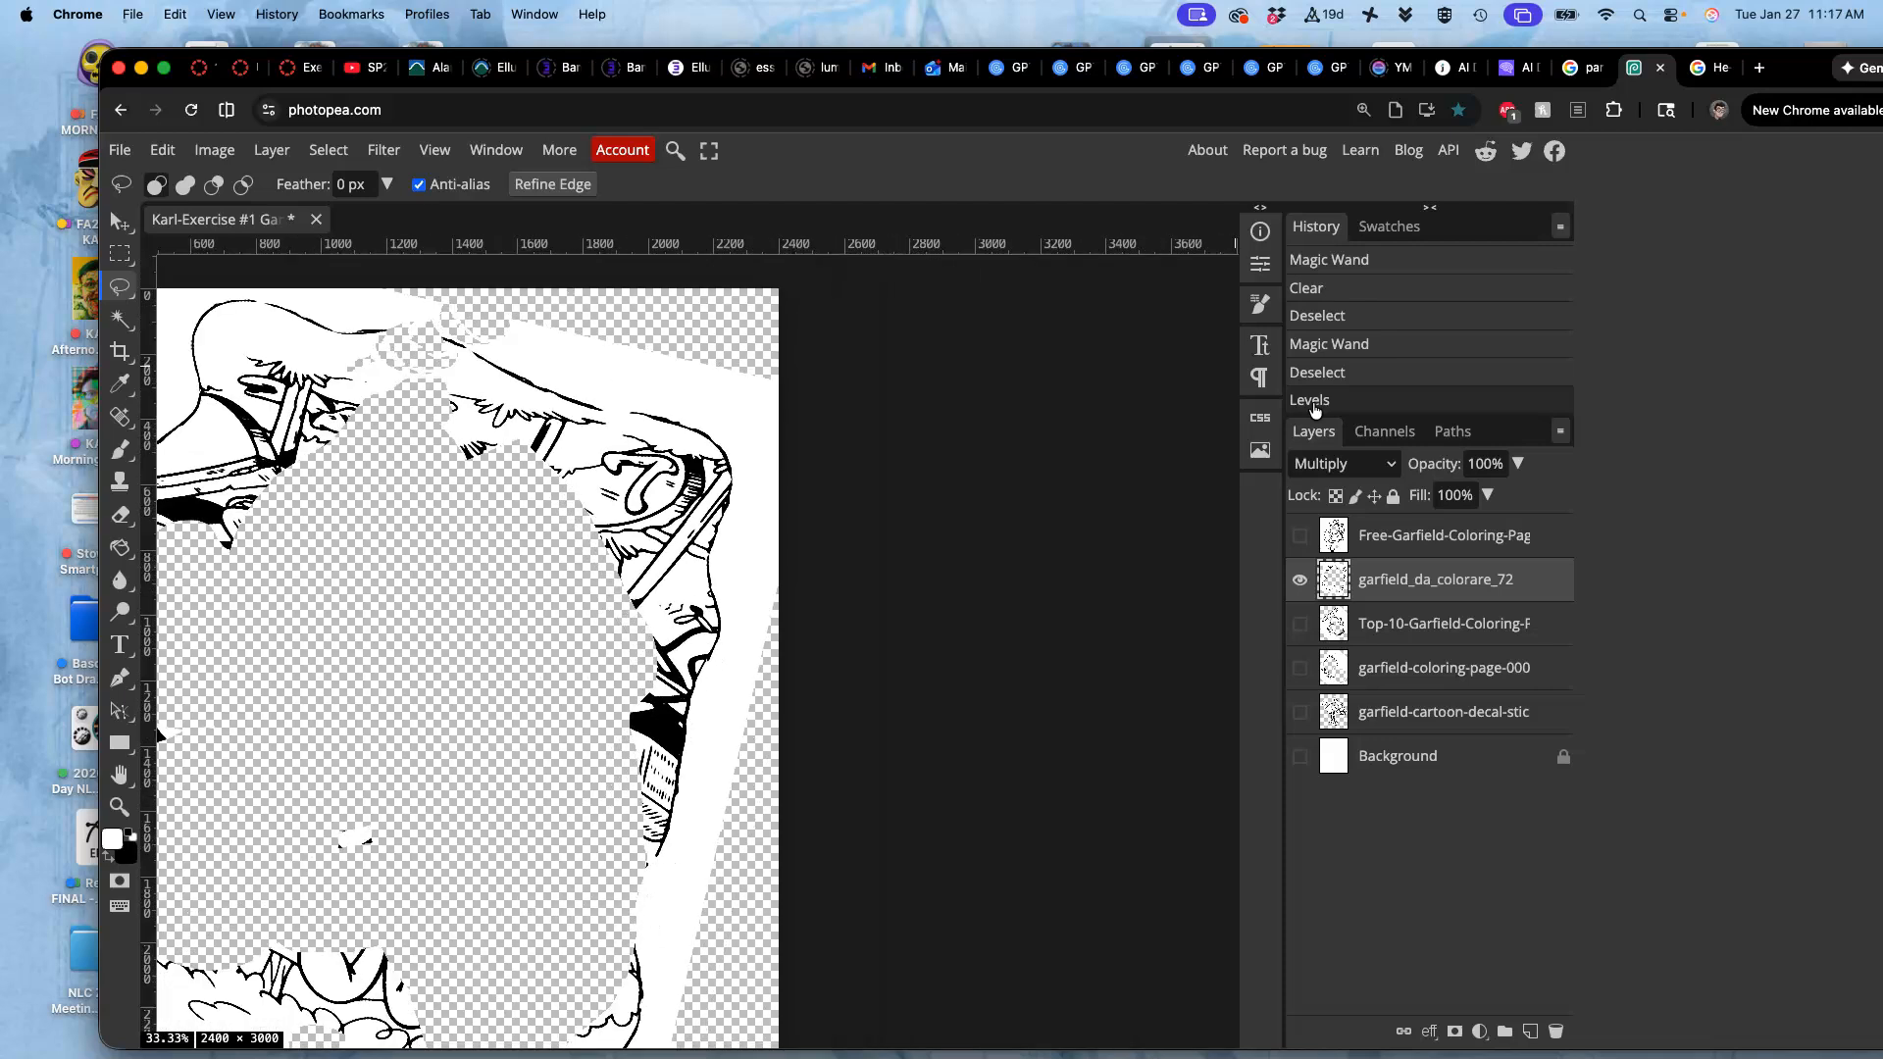
scroll(722, 512, down, 2)
scroll(723, 512, left, 2)
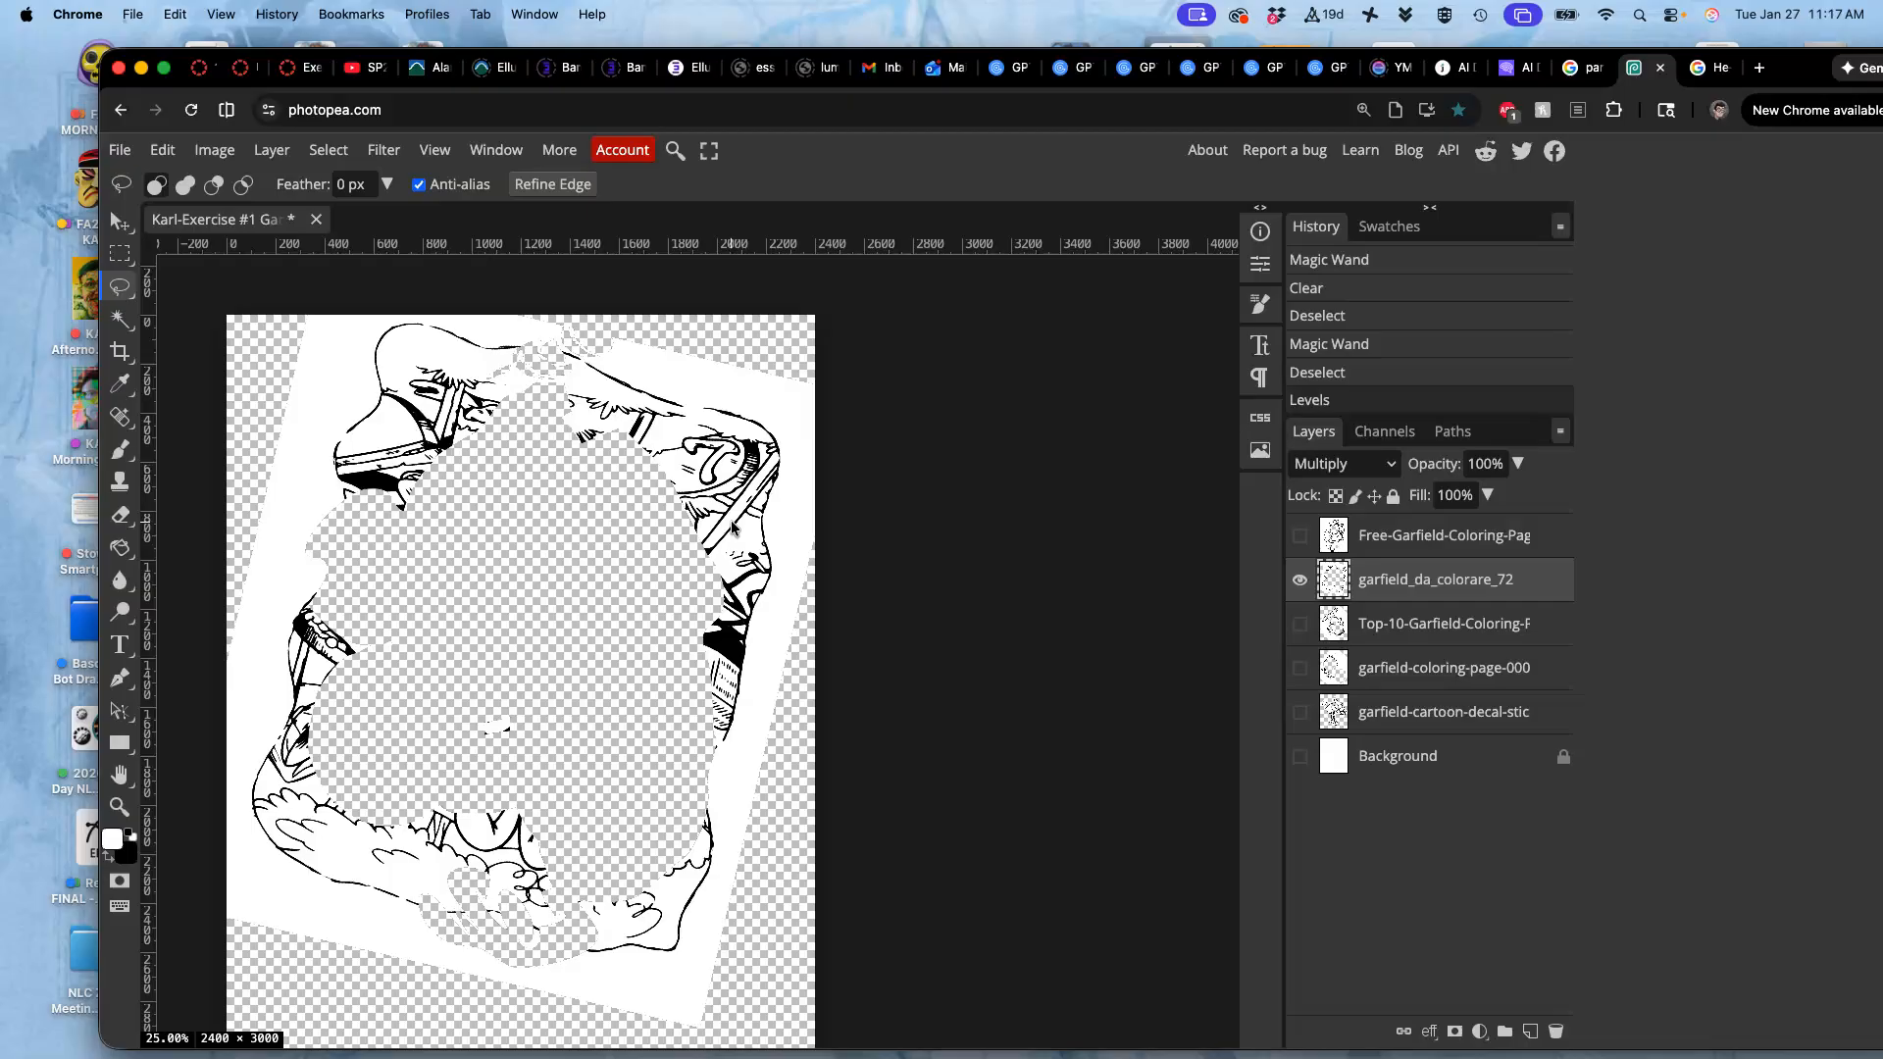
Show the other four Garfield line art layers together with garfield_da_colorare_72 to review how their drawings overlap
click(1299, 535)
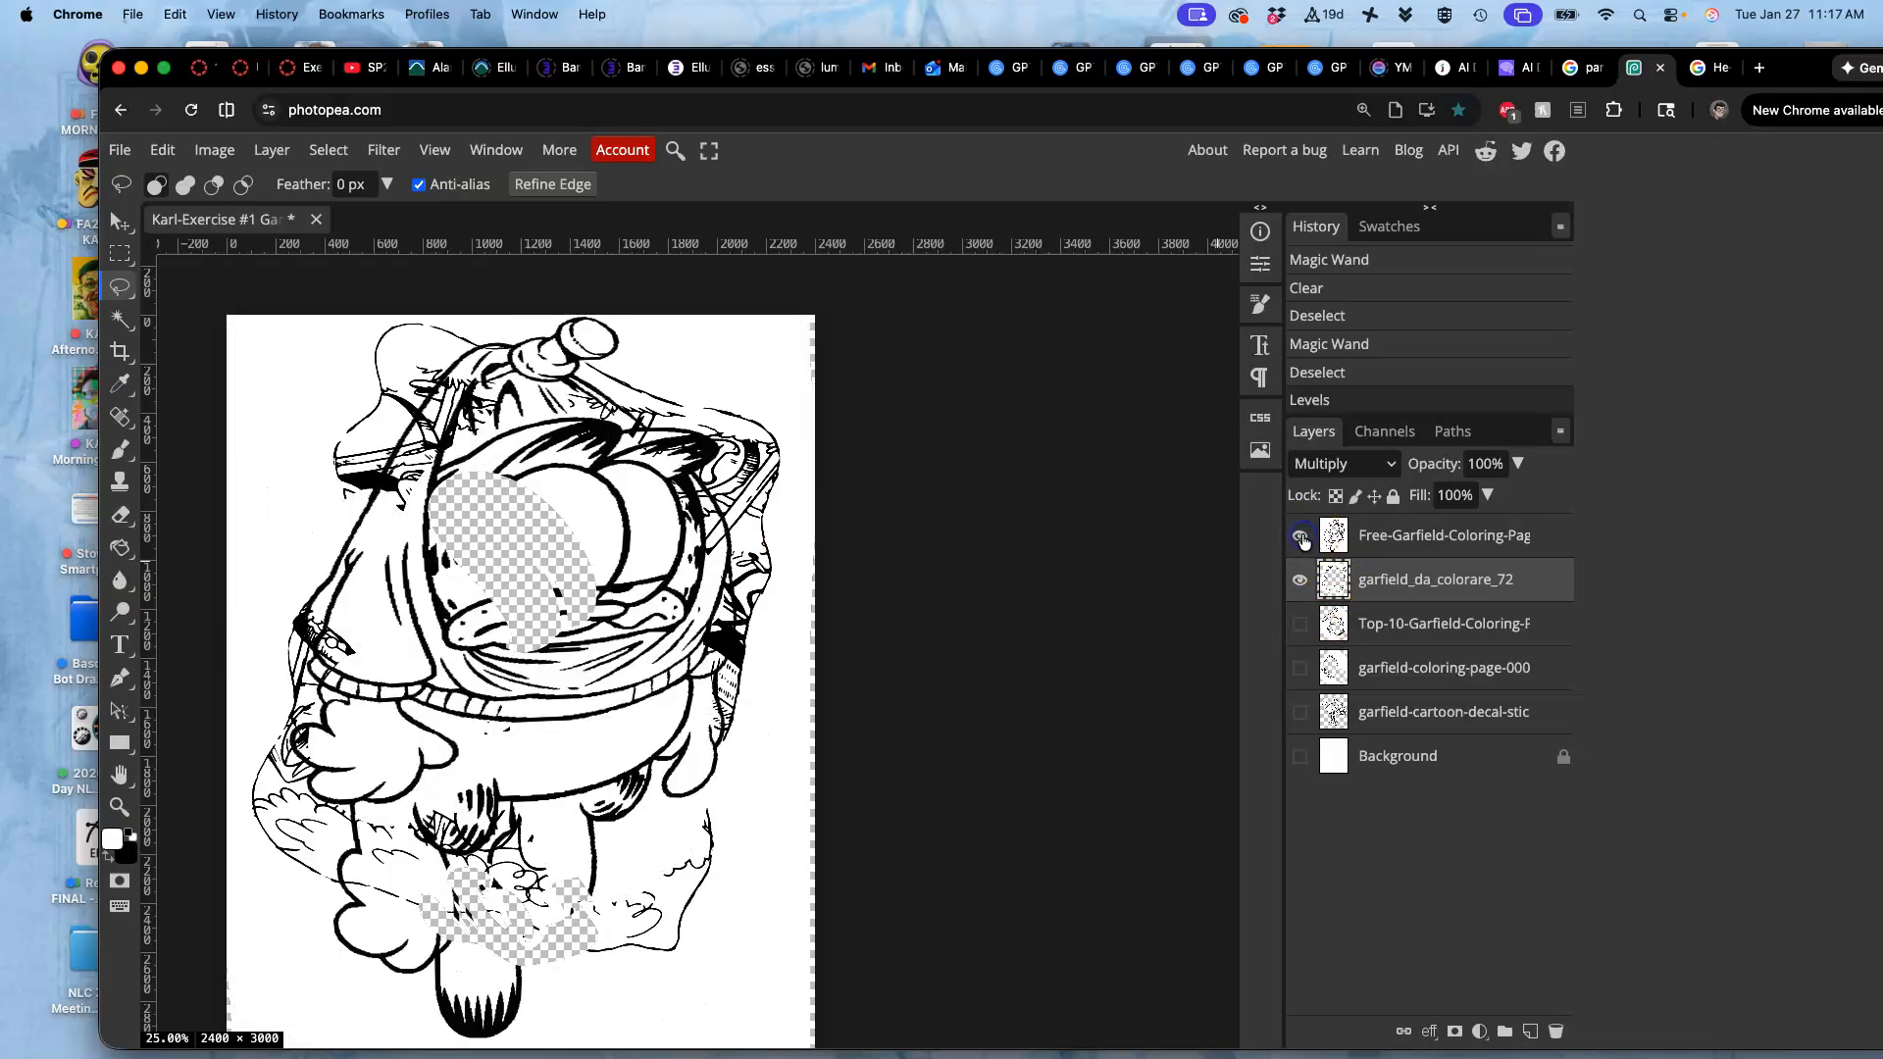
click(1300, 623)
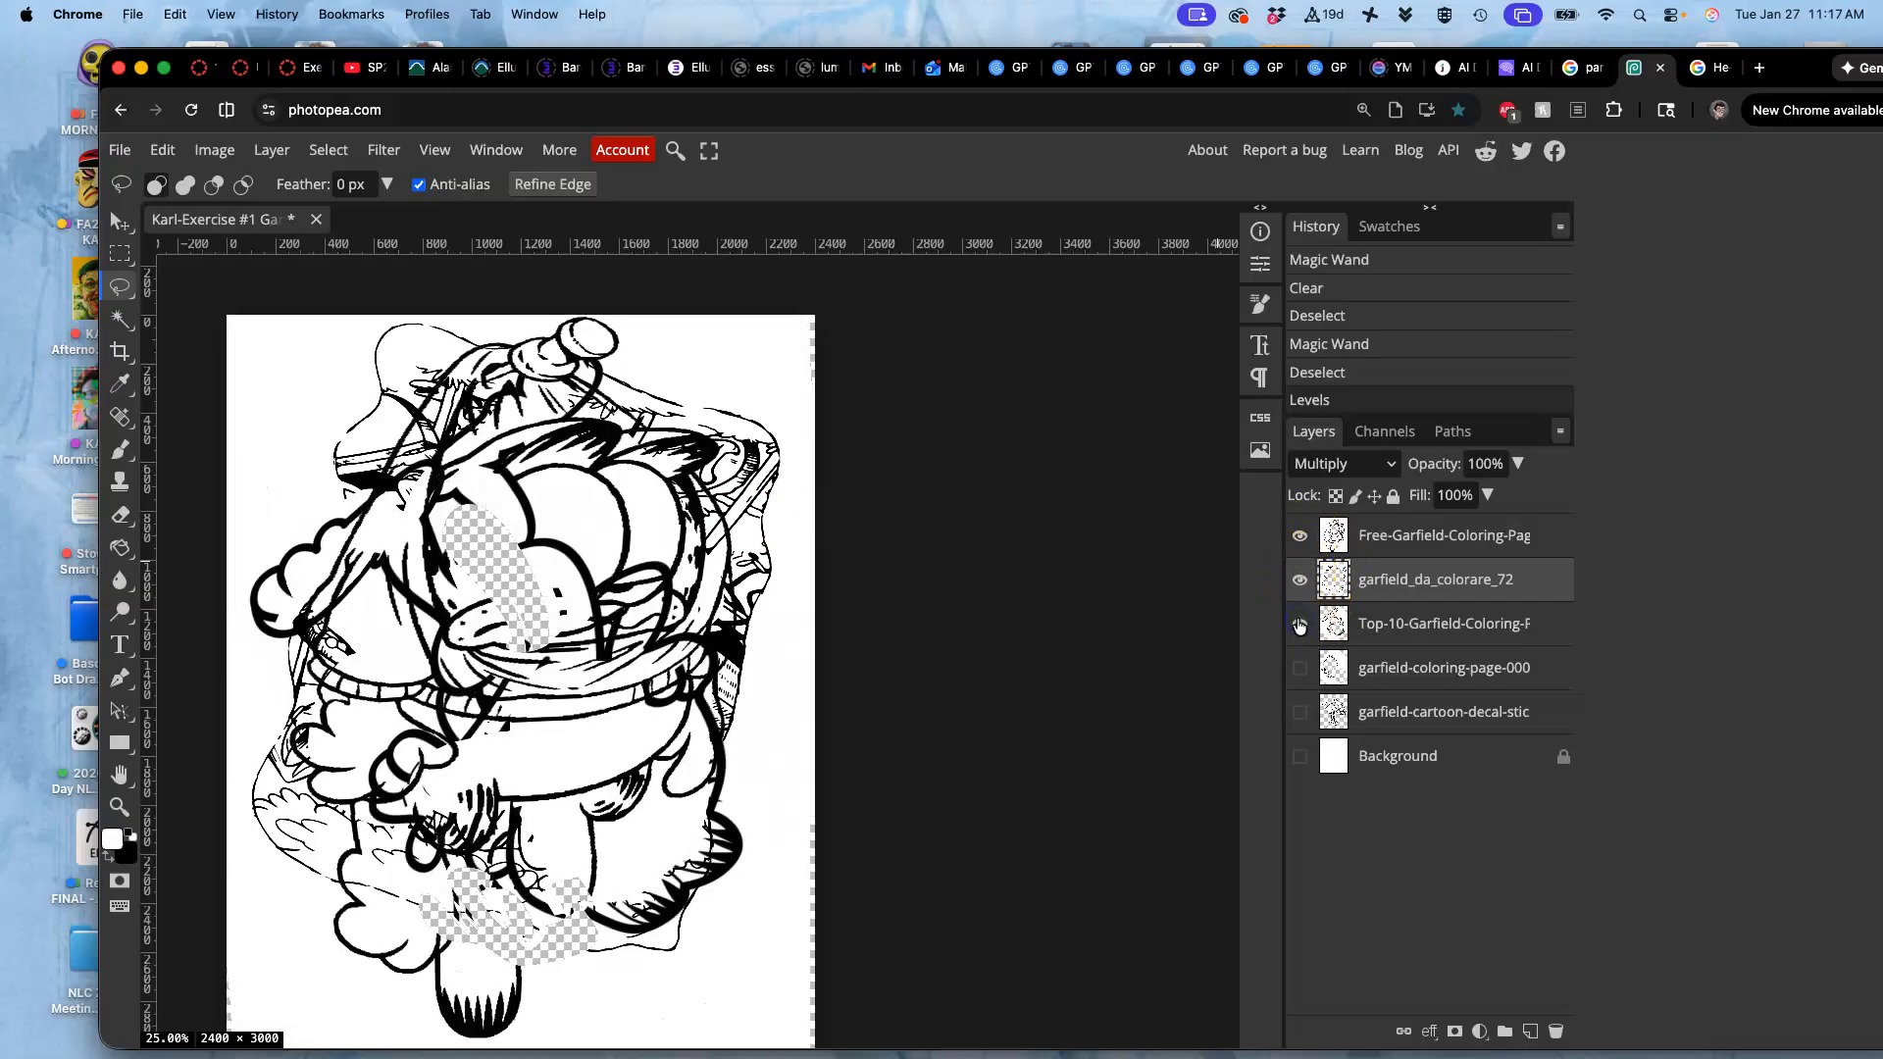
click(1299, 624)
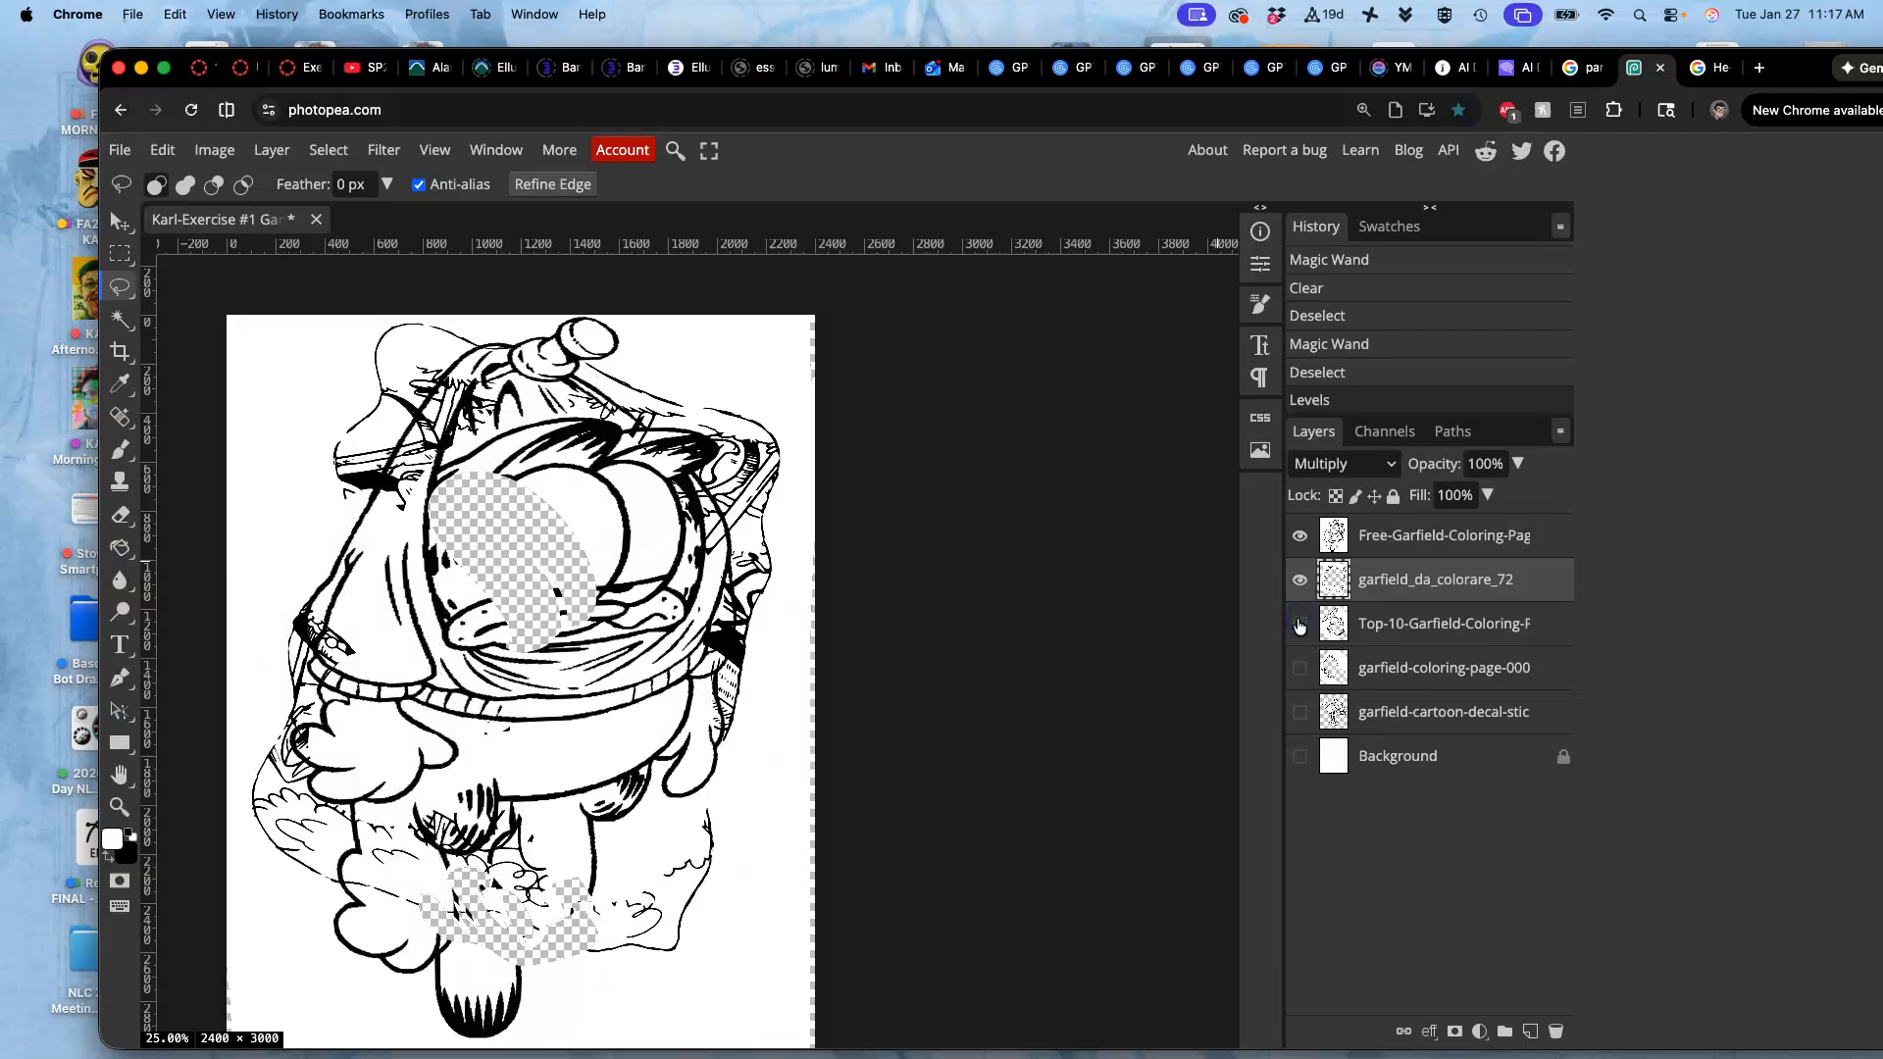
click(1300, 579)
click(1299, 582)
click(1298, 625)
click(1298, 666)
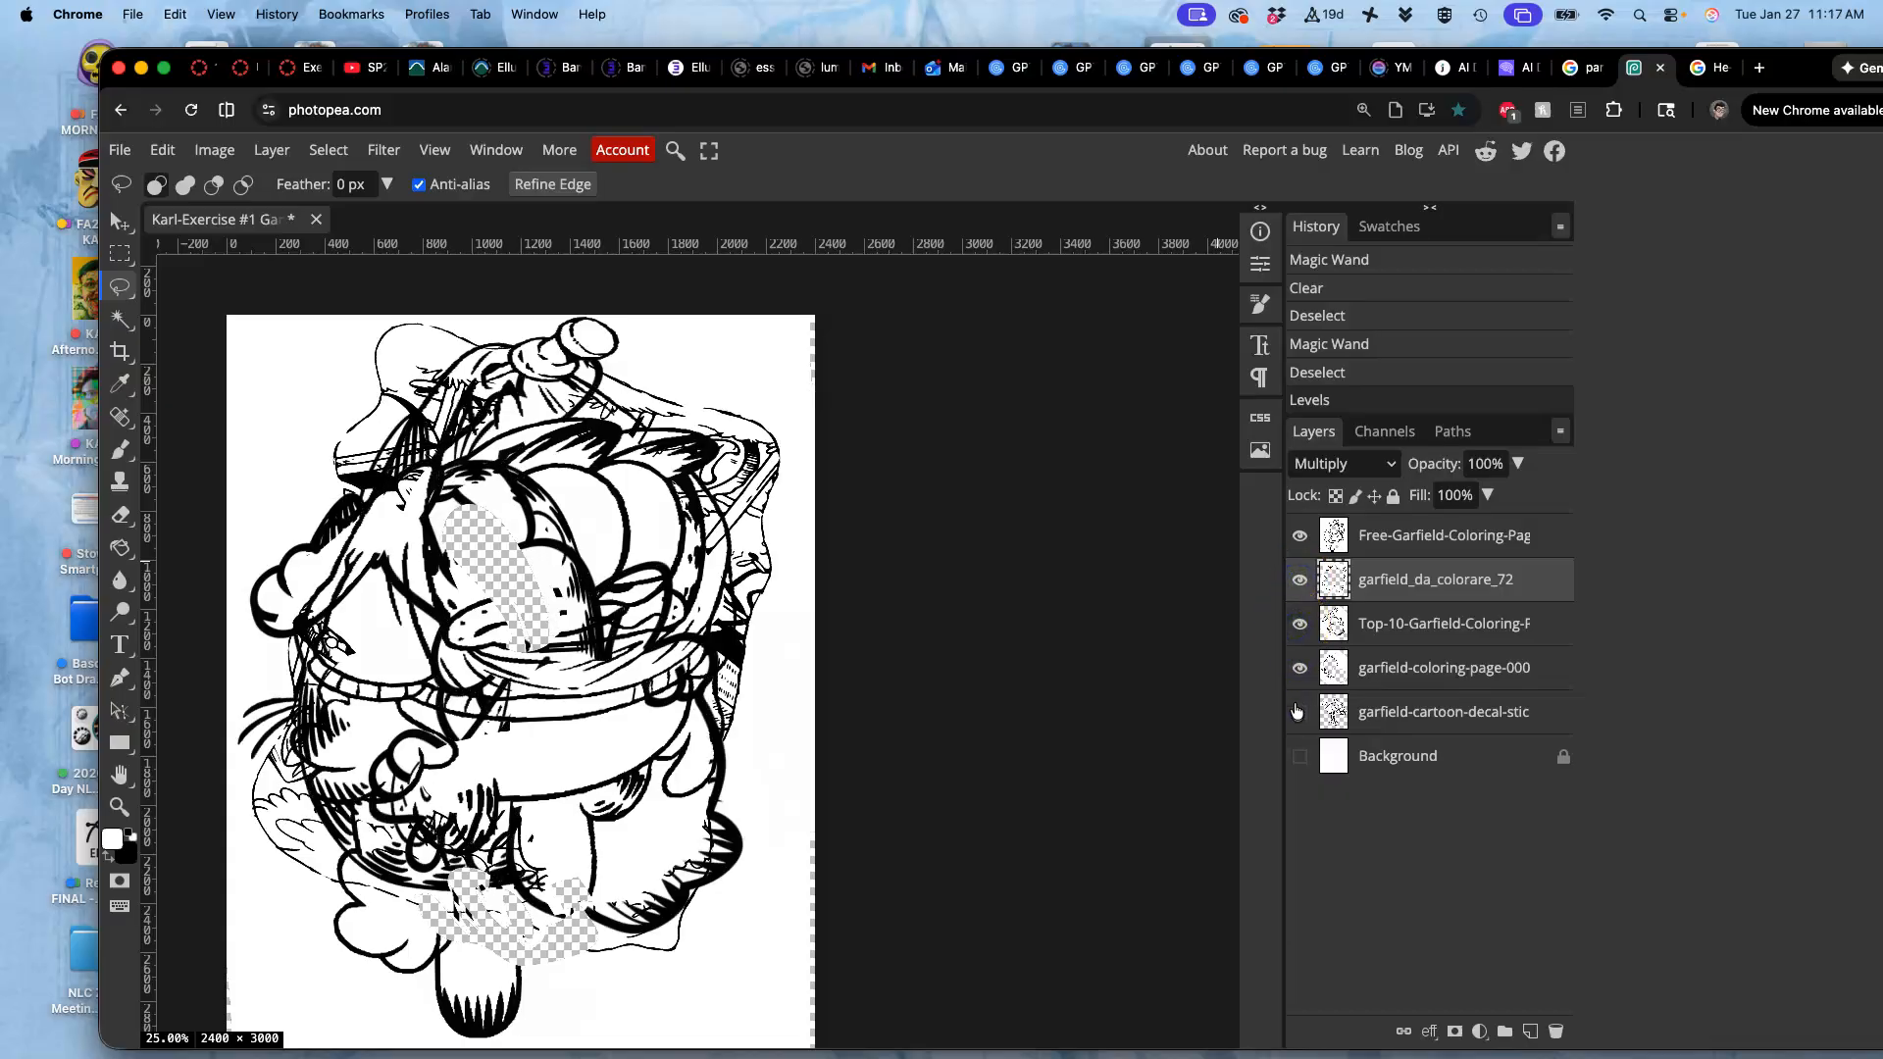
click(1296, 710)
Hide the other visible line art layers and make garfield-cartoon-decal-stic the active layer
click(1300, 535)
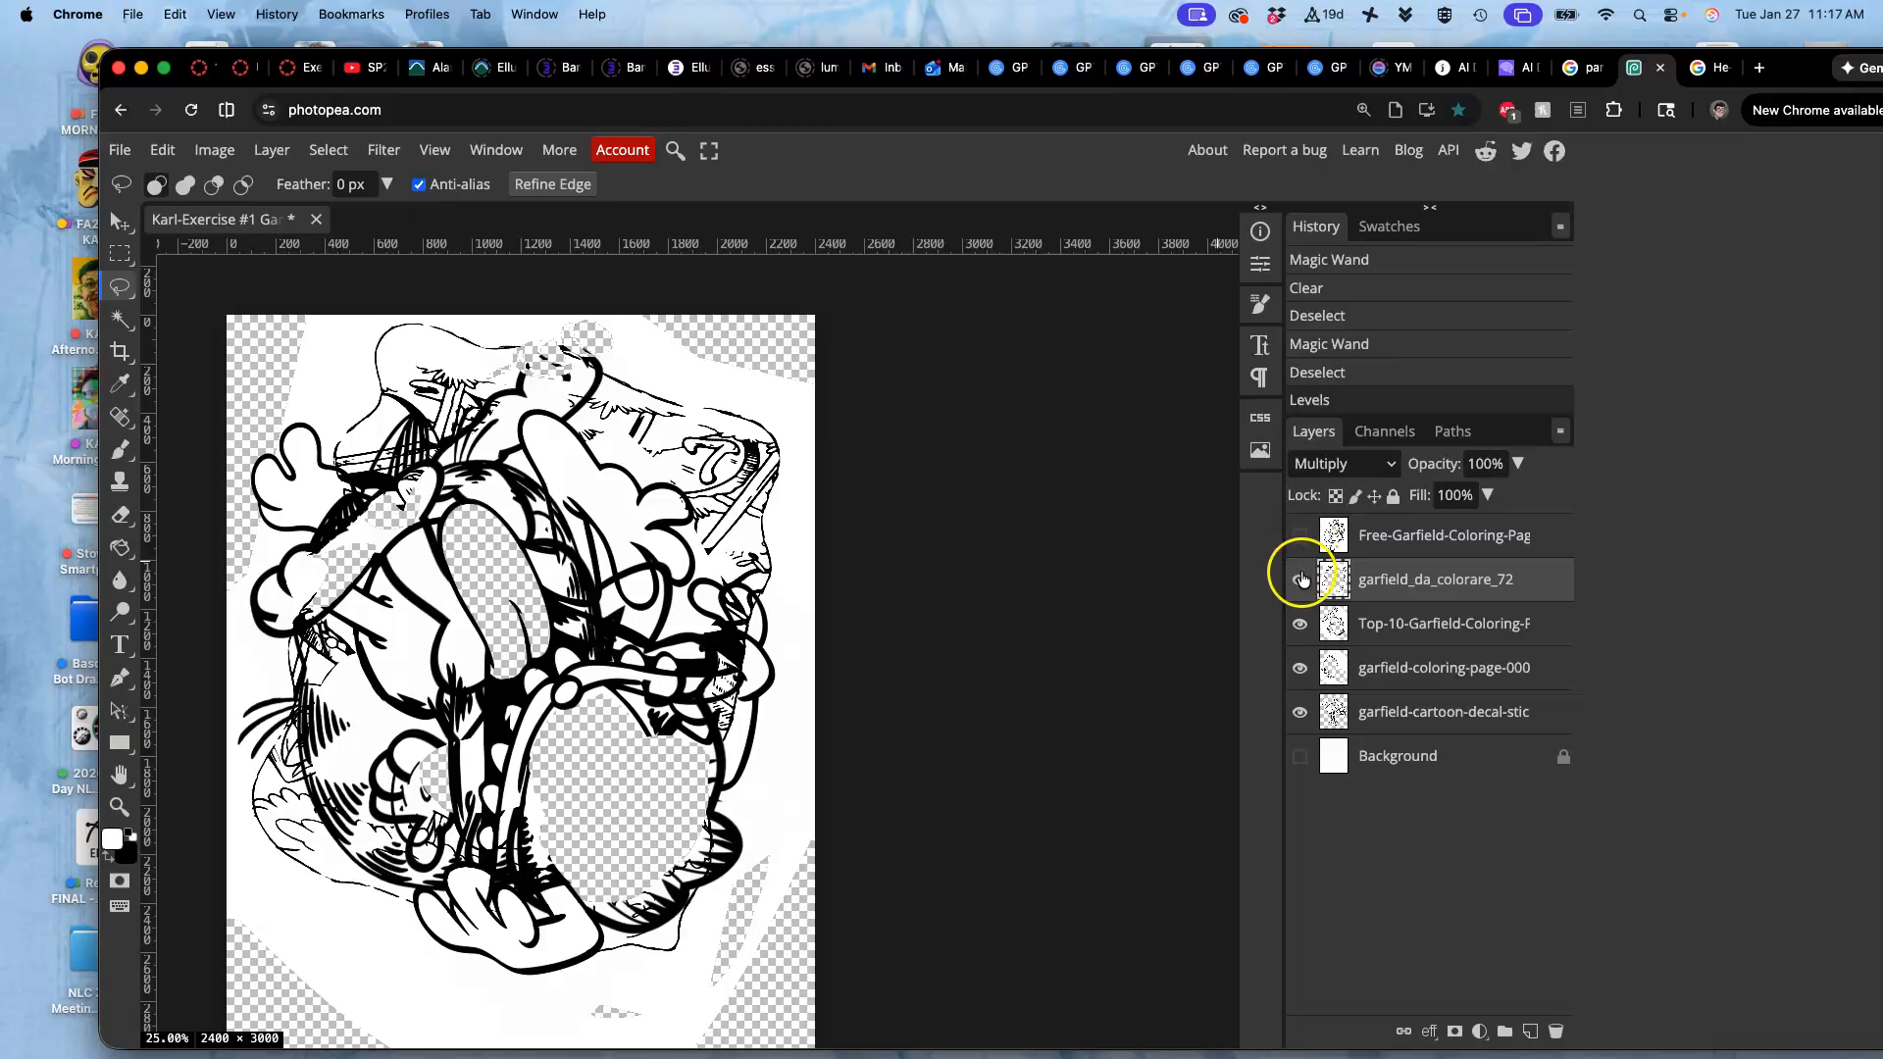
click(1300, 579)
click(1300, 623)
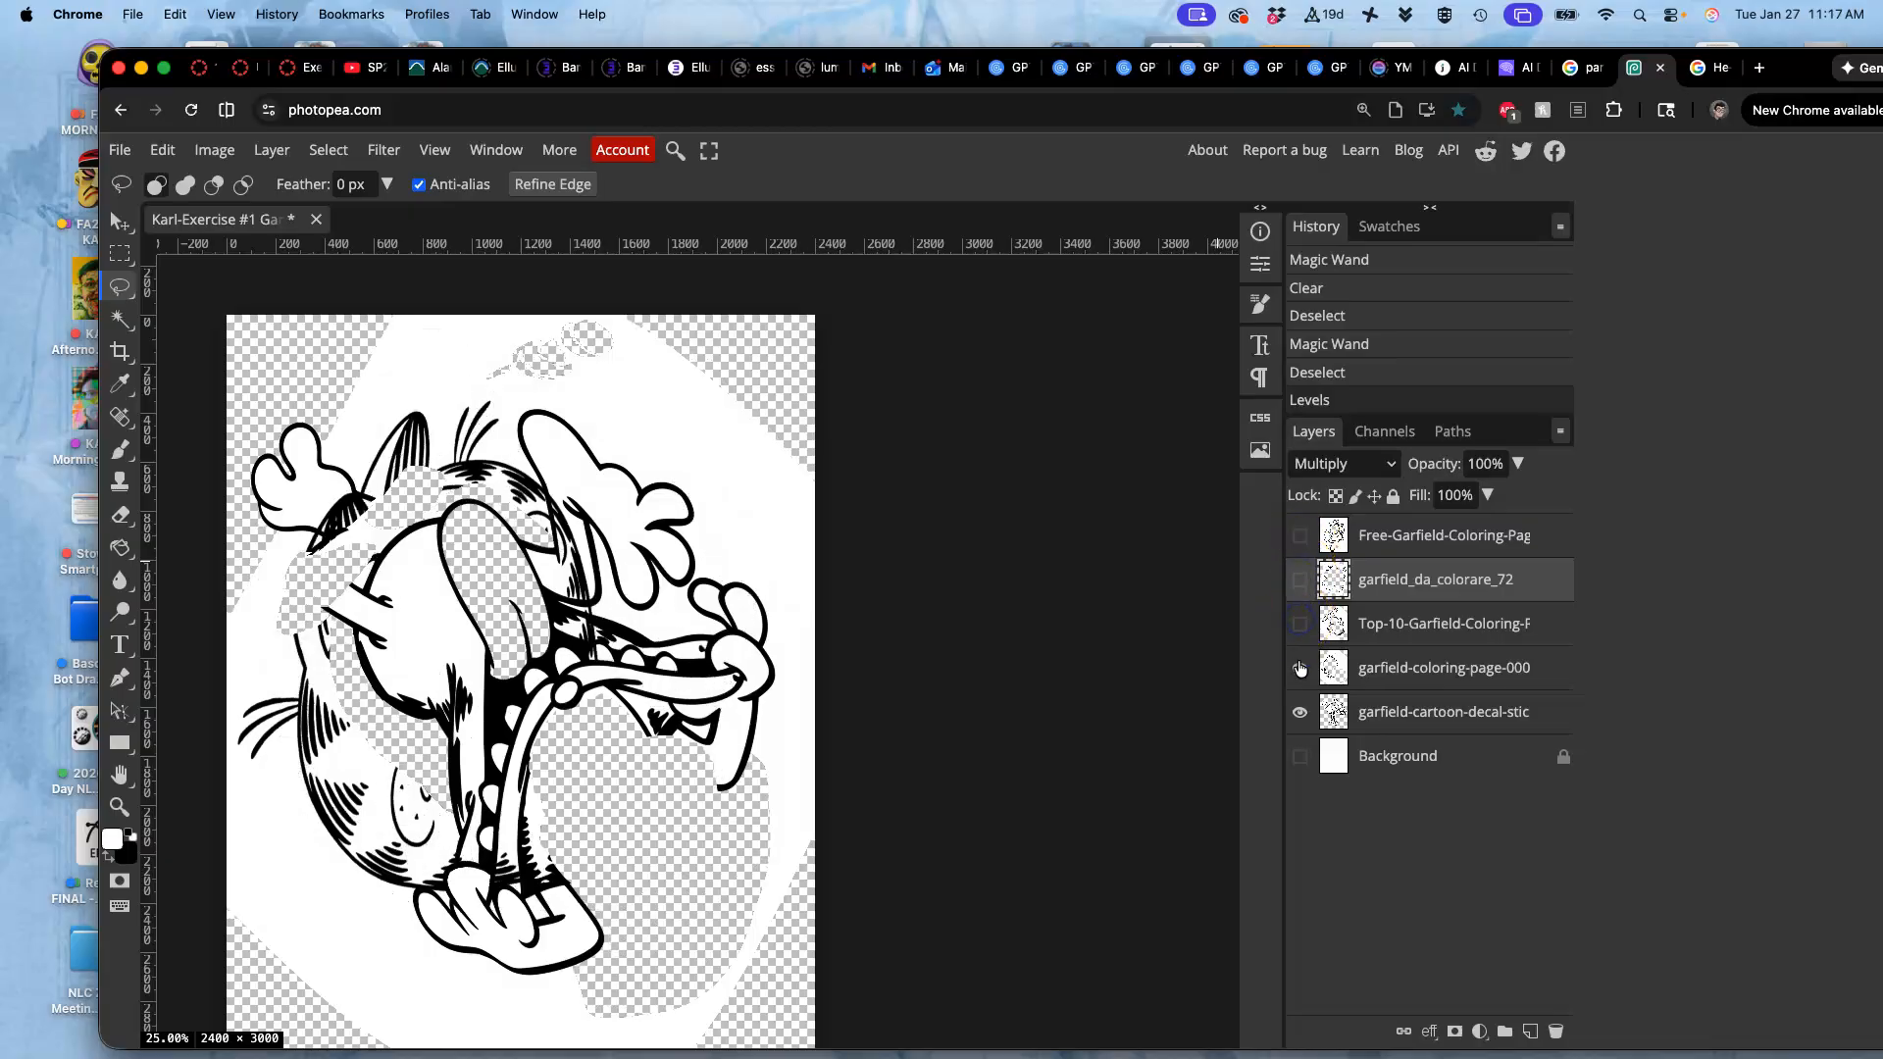
click(1300, 667)
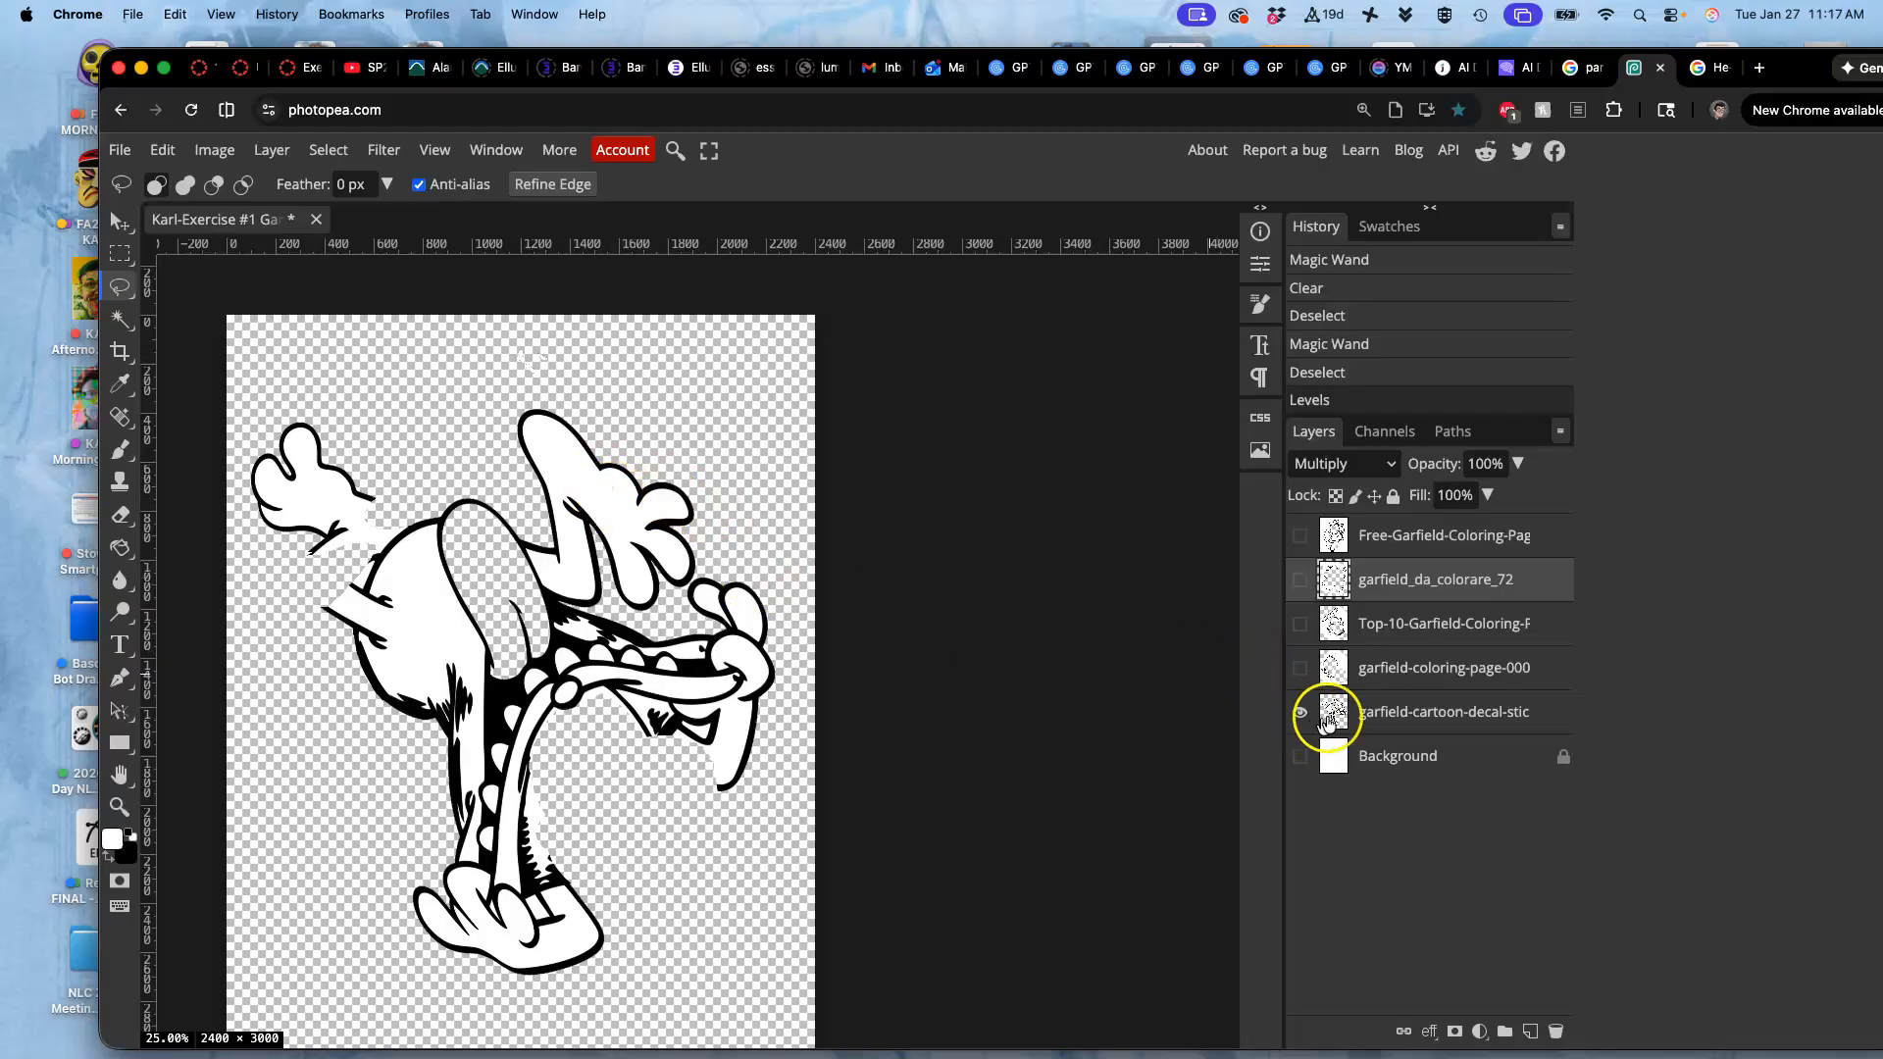
click(1417, 711)
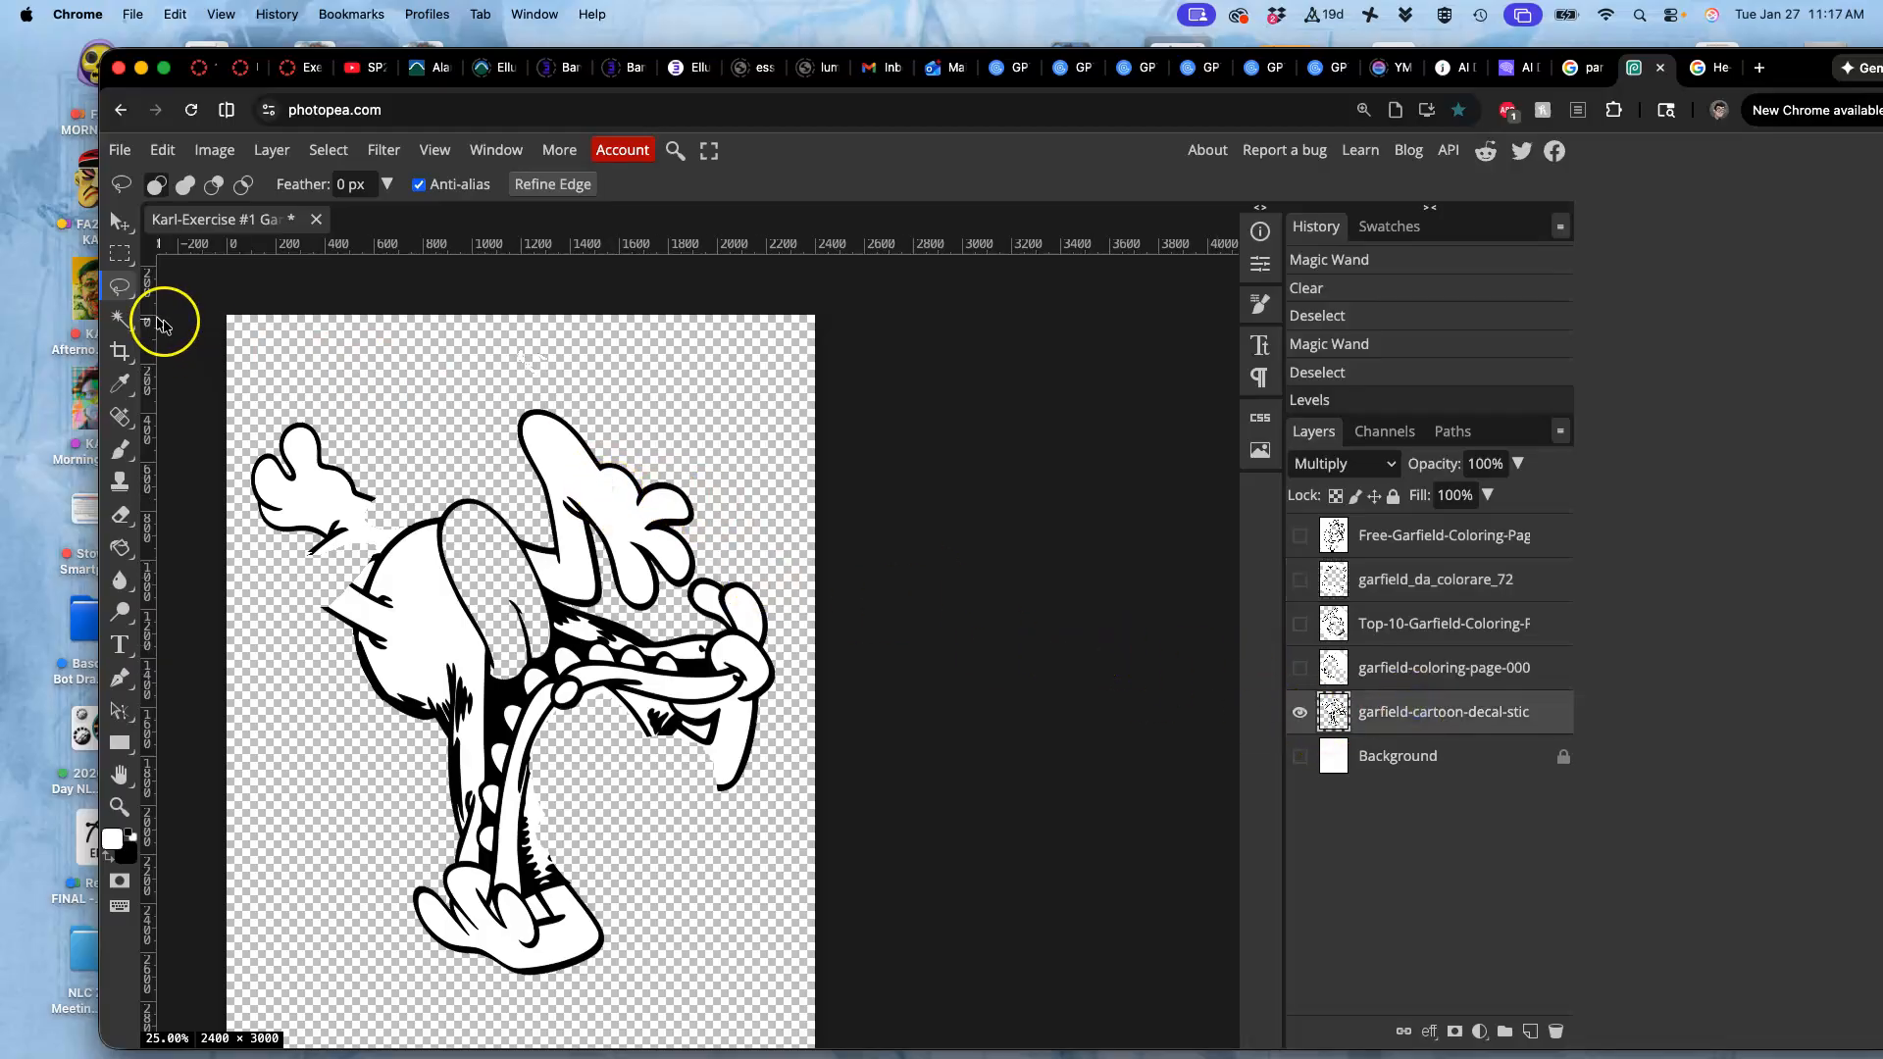
Magic Wand the large raised white hand on the decal artwork and clear that area from the garfield-coloring-page-000 layer
click(120, 319)
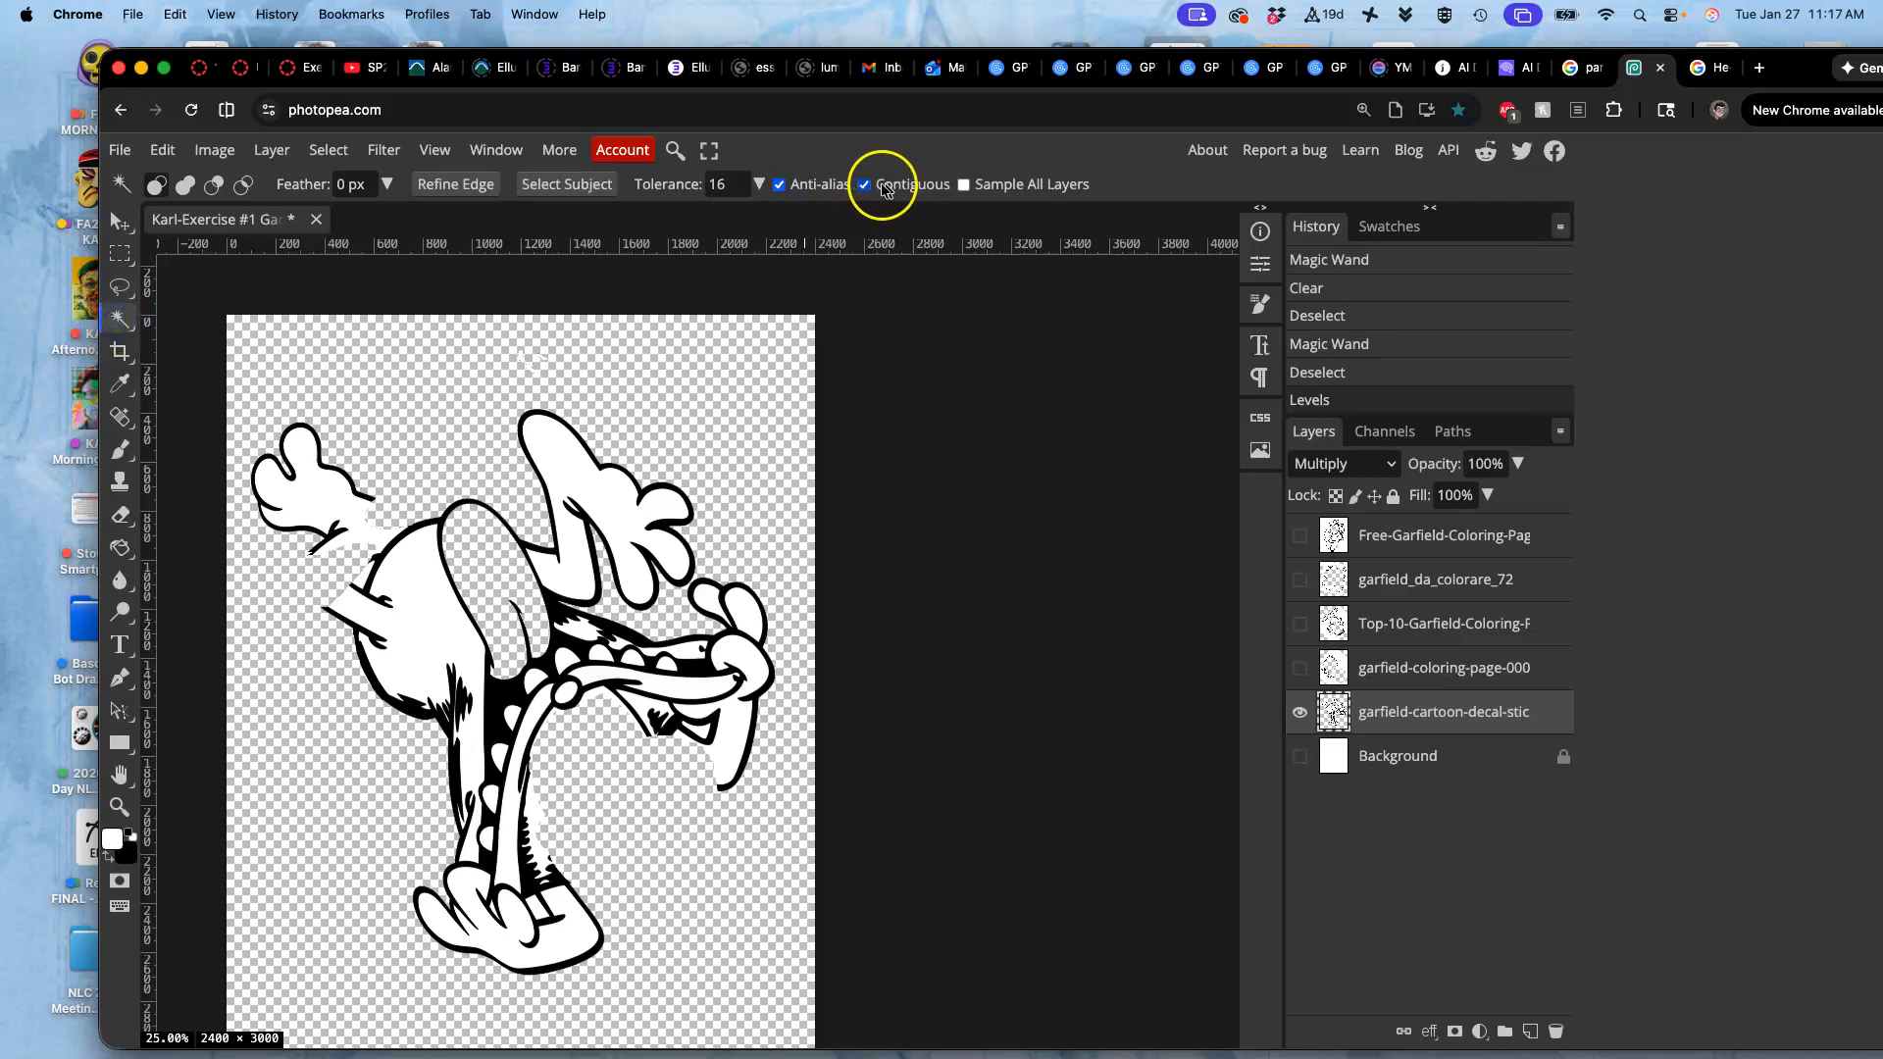
click(568, 481)
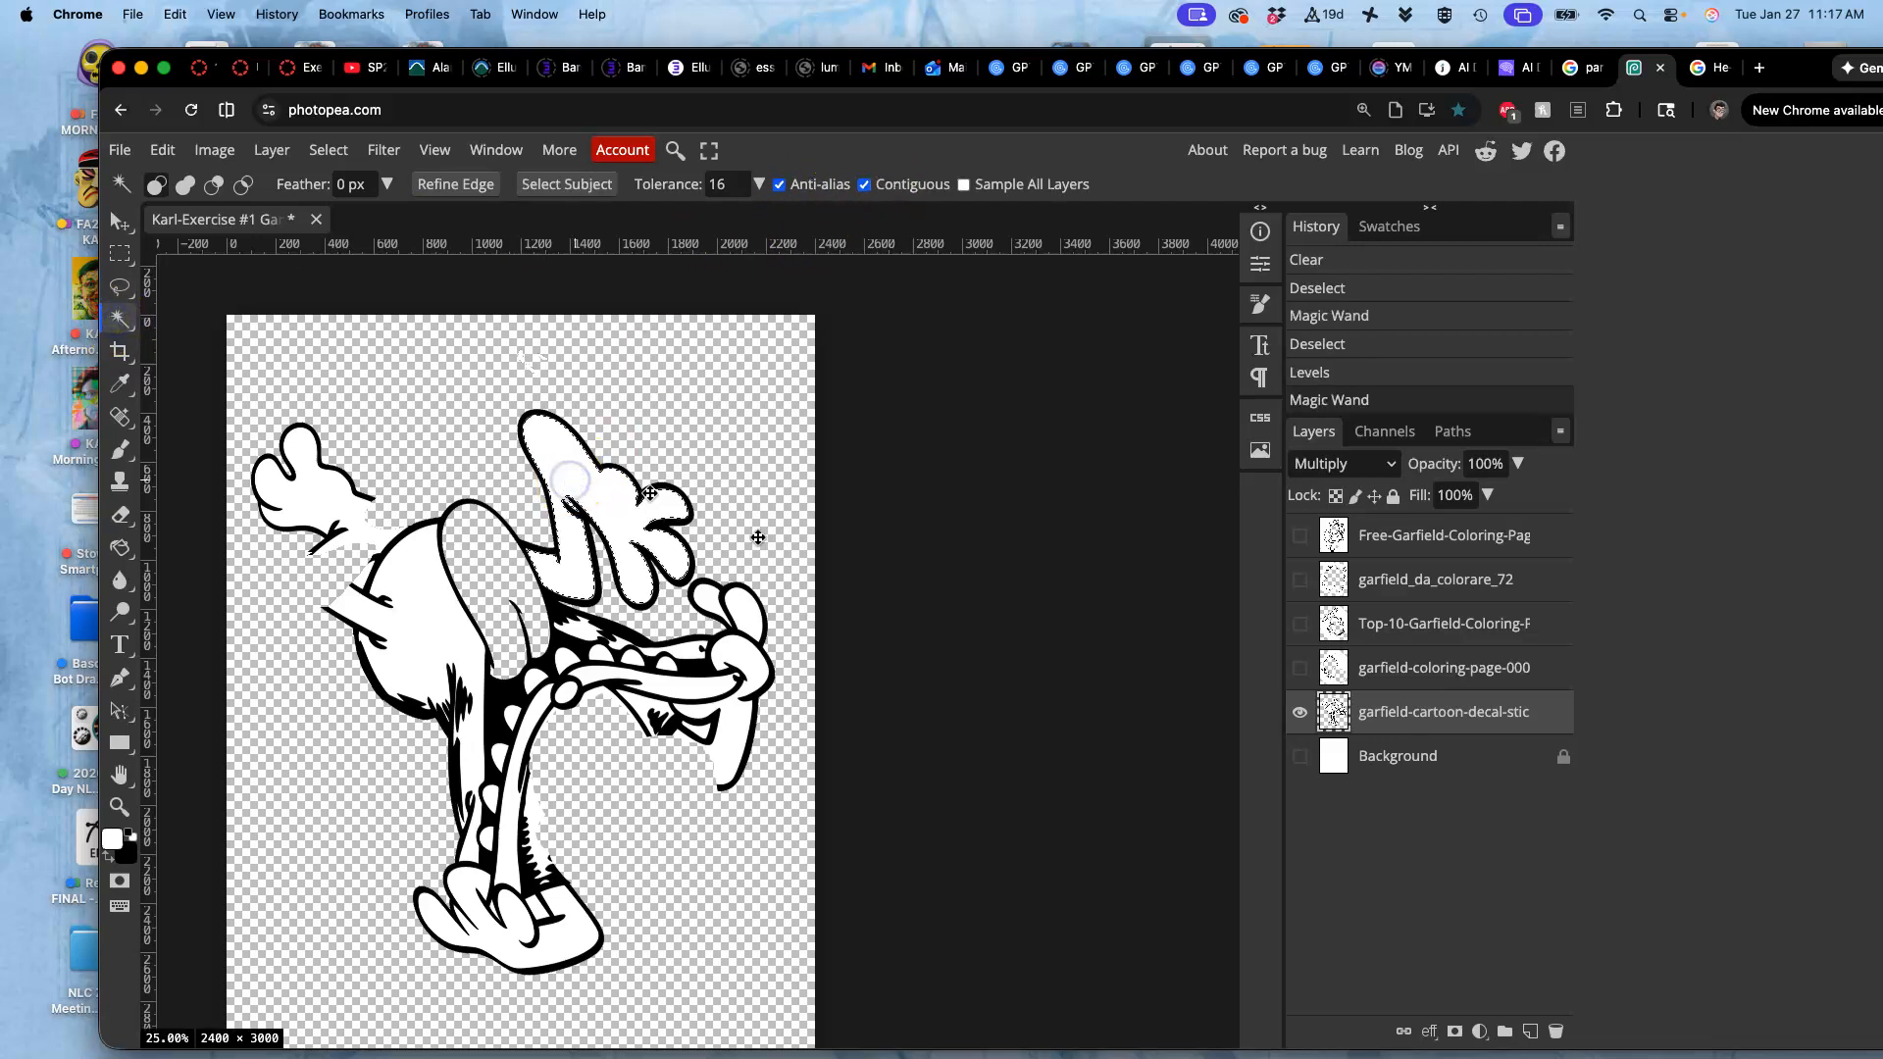
click(1299, 669)
click(1400, 676)
click(1400, 675)
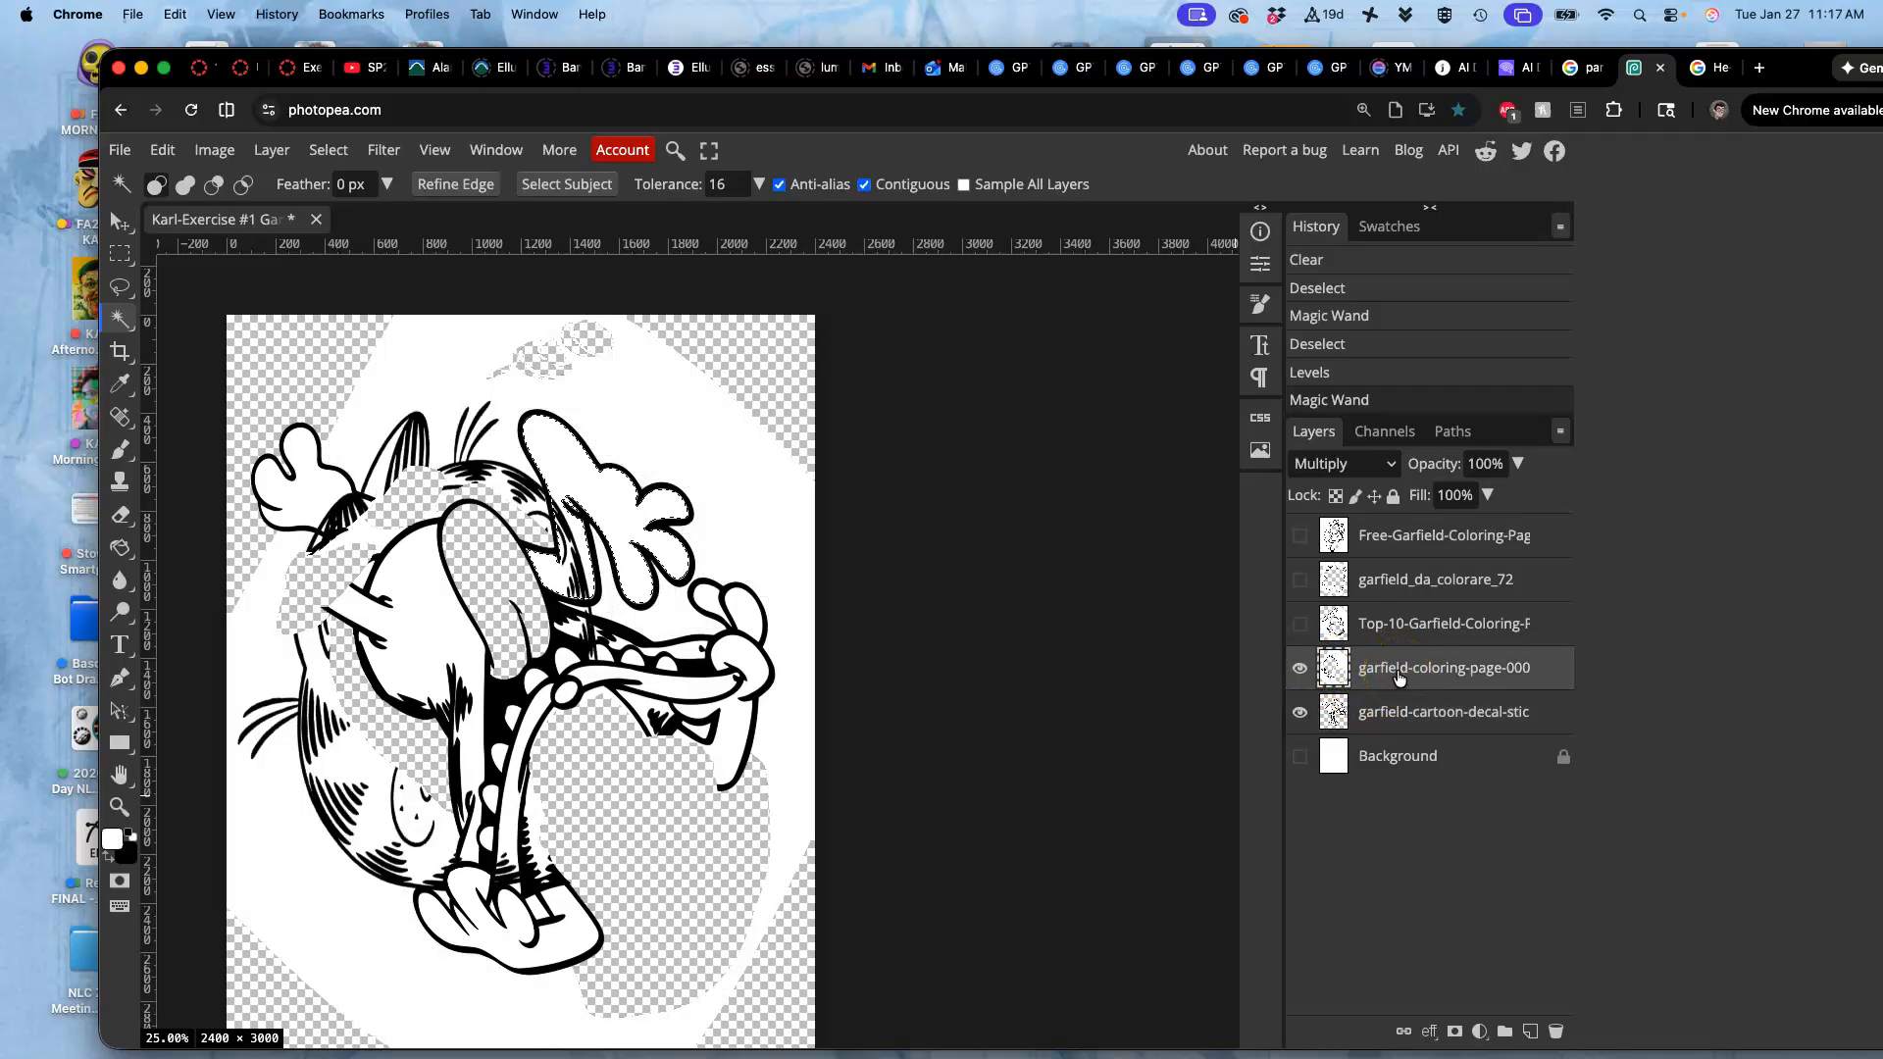
key(Delete)
Show the Top-10-Garfield-Coloring layer and clear the raised-hand selection from it
click(1397, 627)
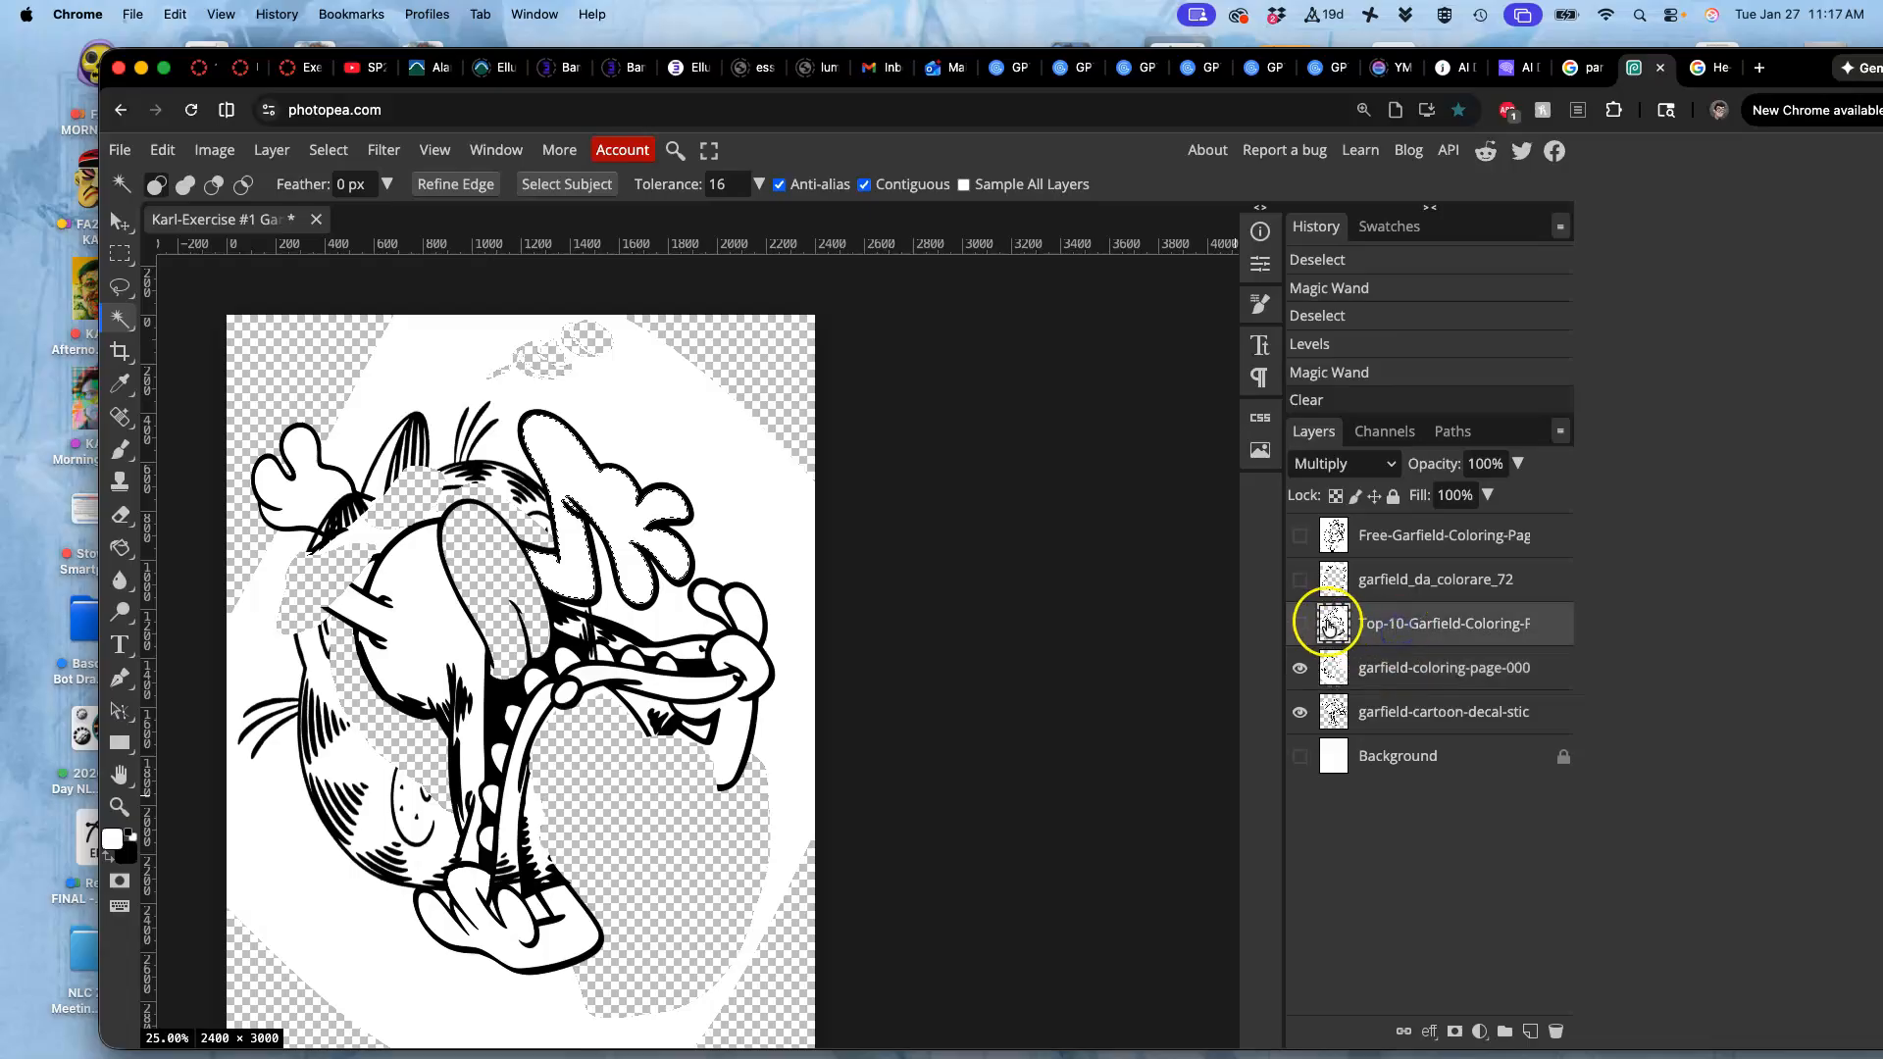
click(1301, 623)
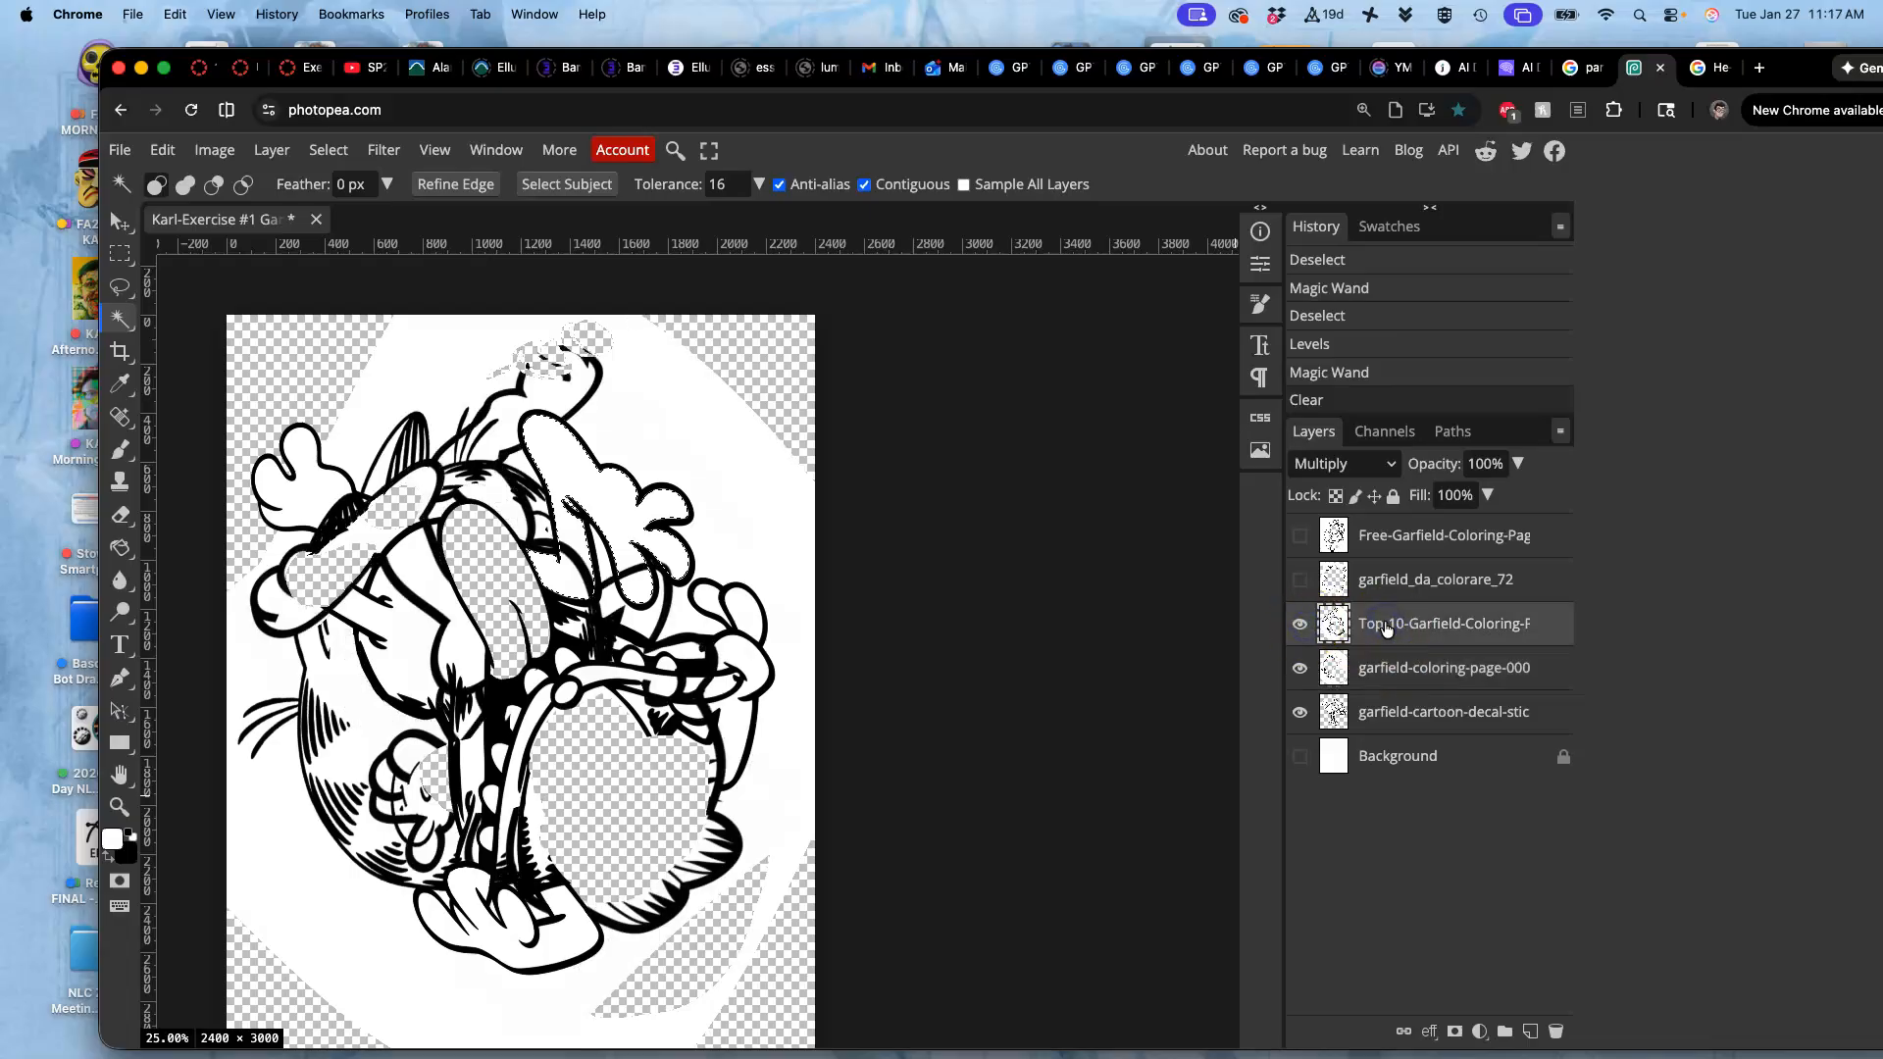
key(Delete)
Show garfield_da_colorare_72 and Free-Garfield-Coloring-Pag, and clear the raised-hand selection from the Free-Garfield-Coloring-Pag layer
click(1300, 579)
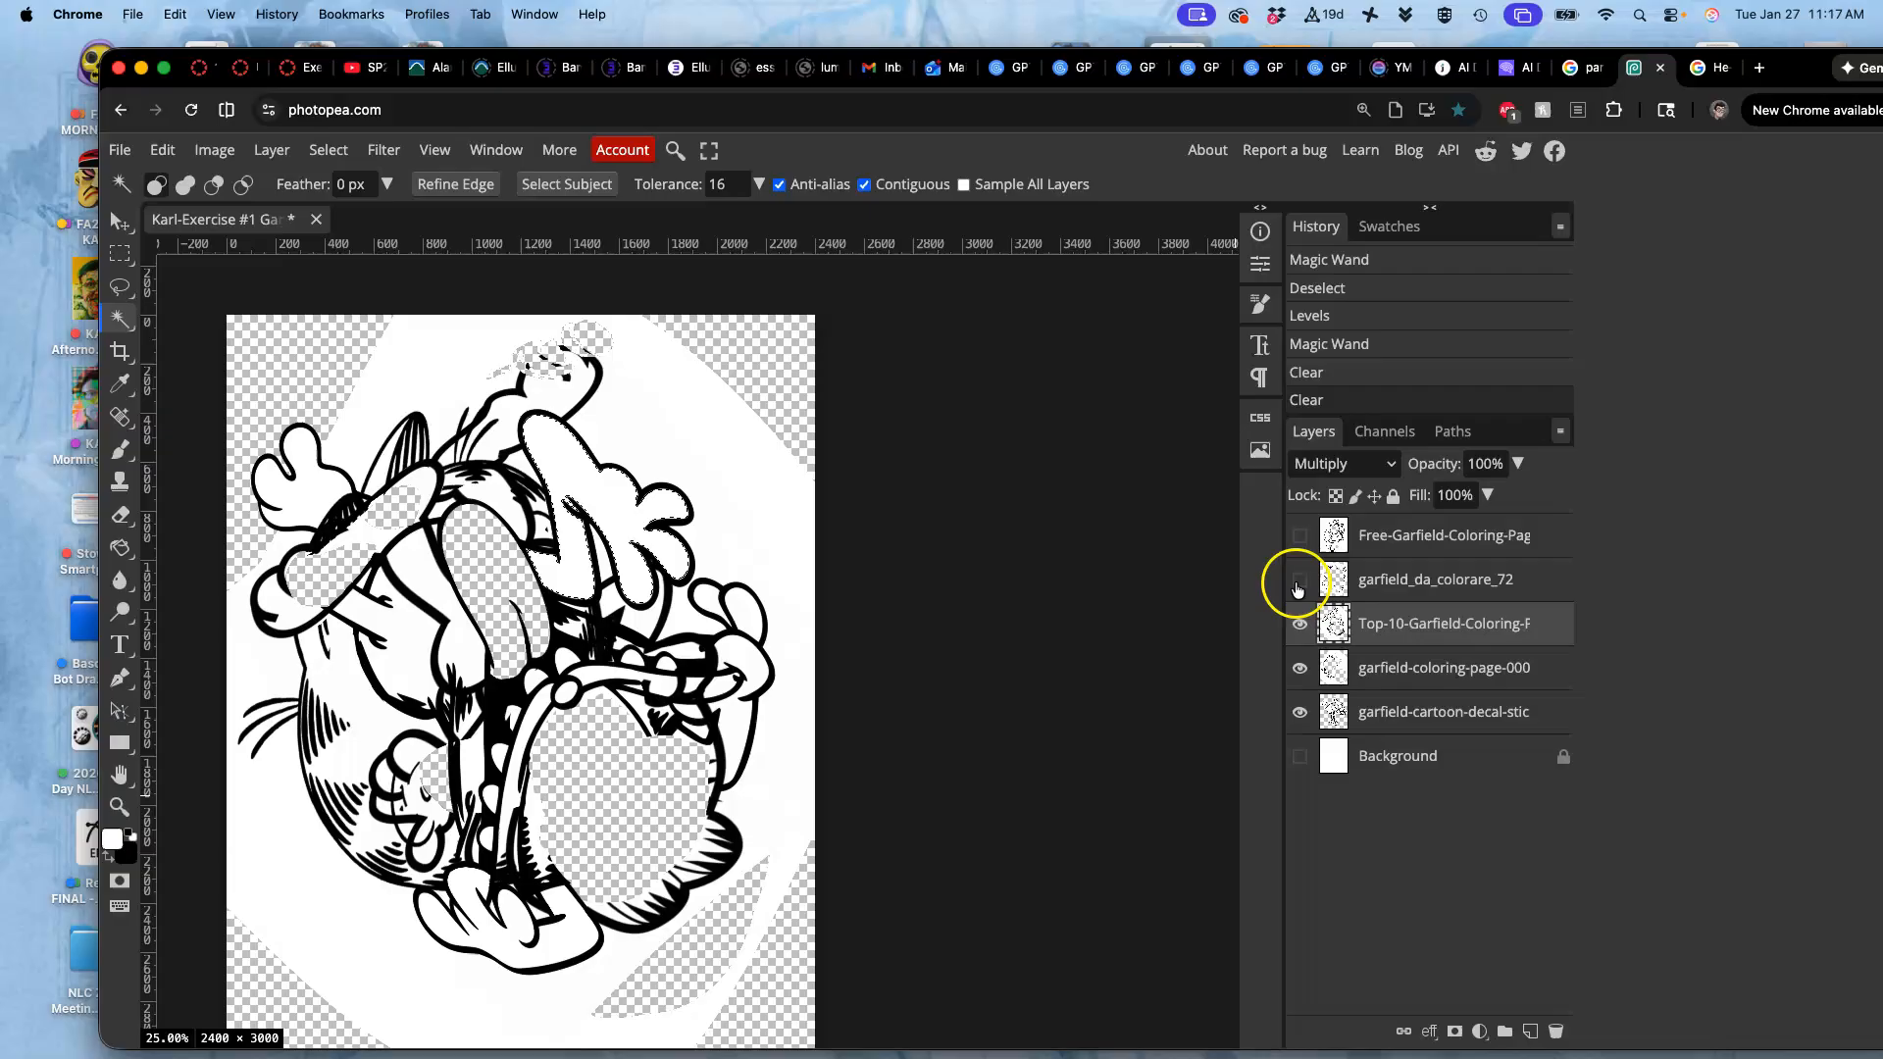
click(1399, 584)
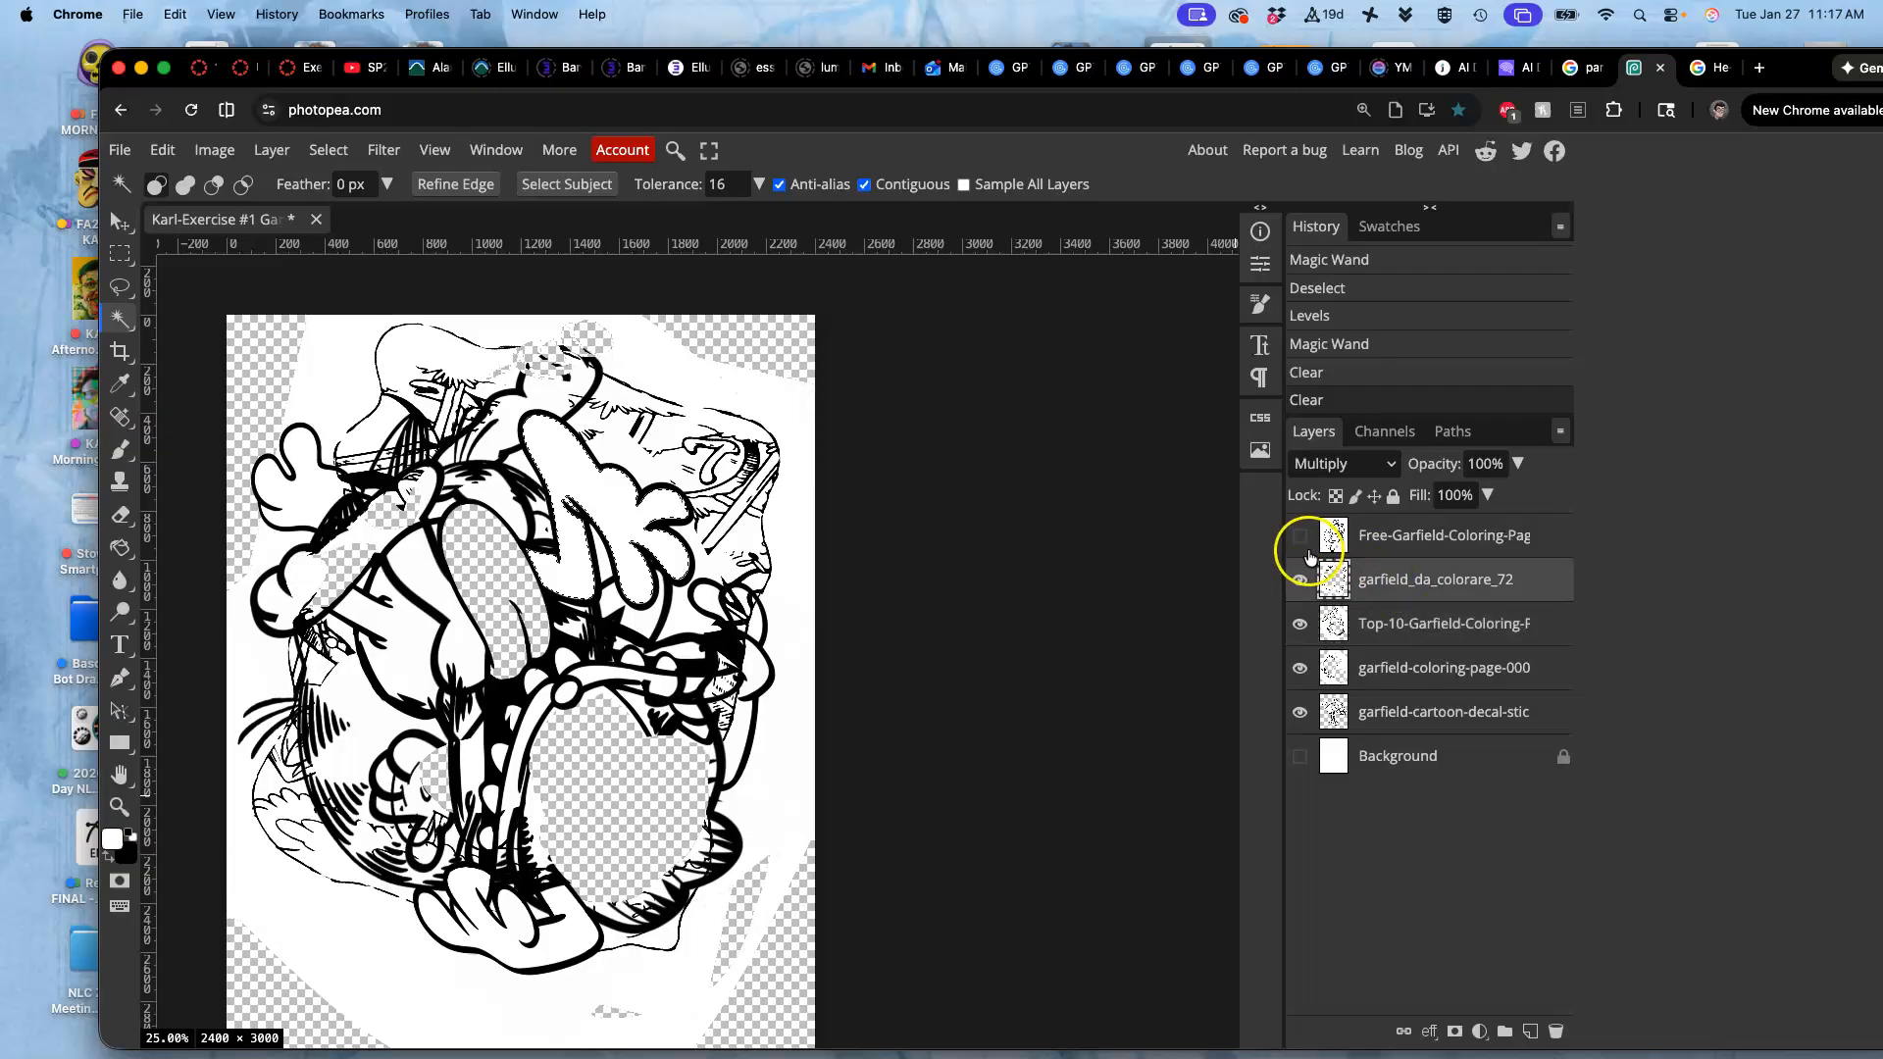
click(1301, 536)
click(1388, 541)
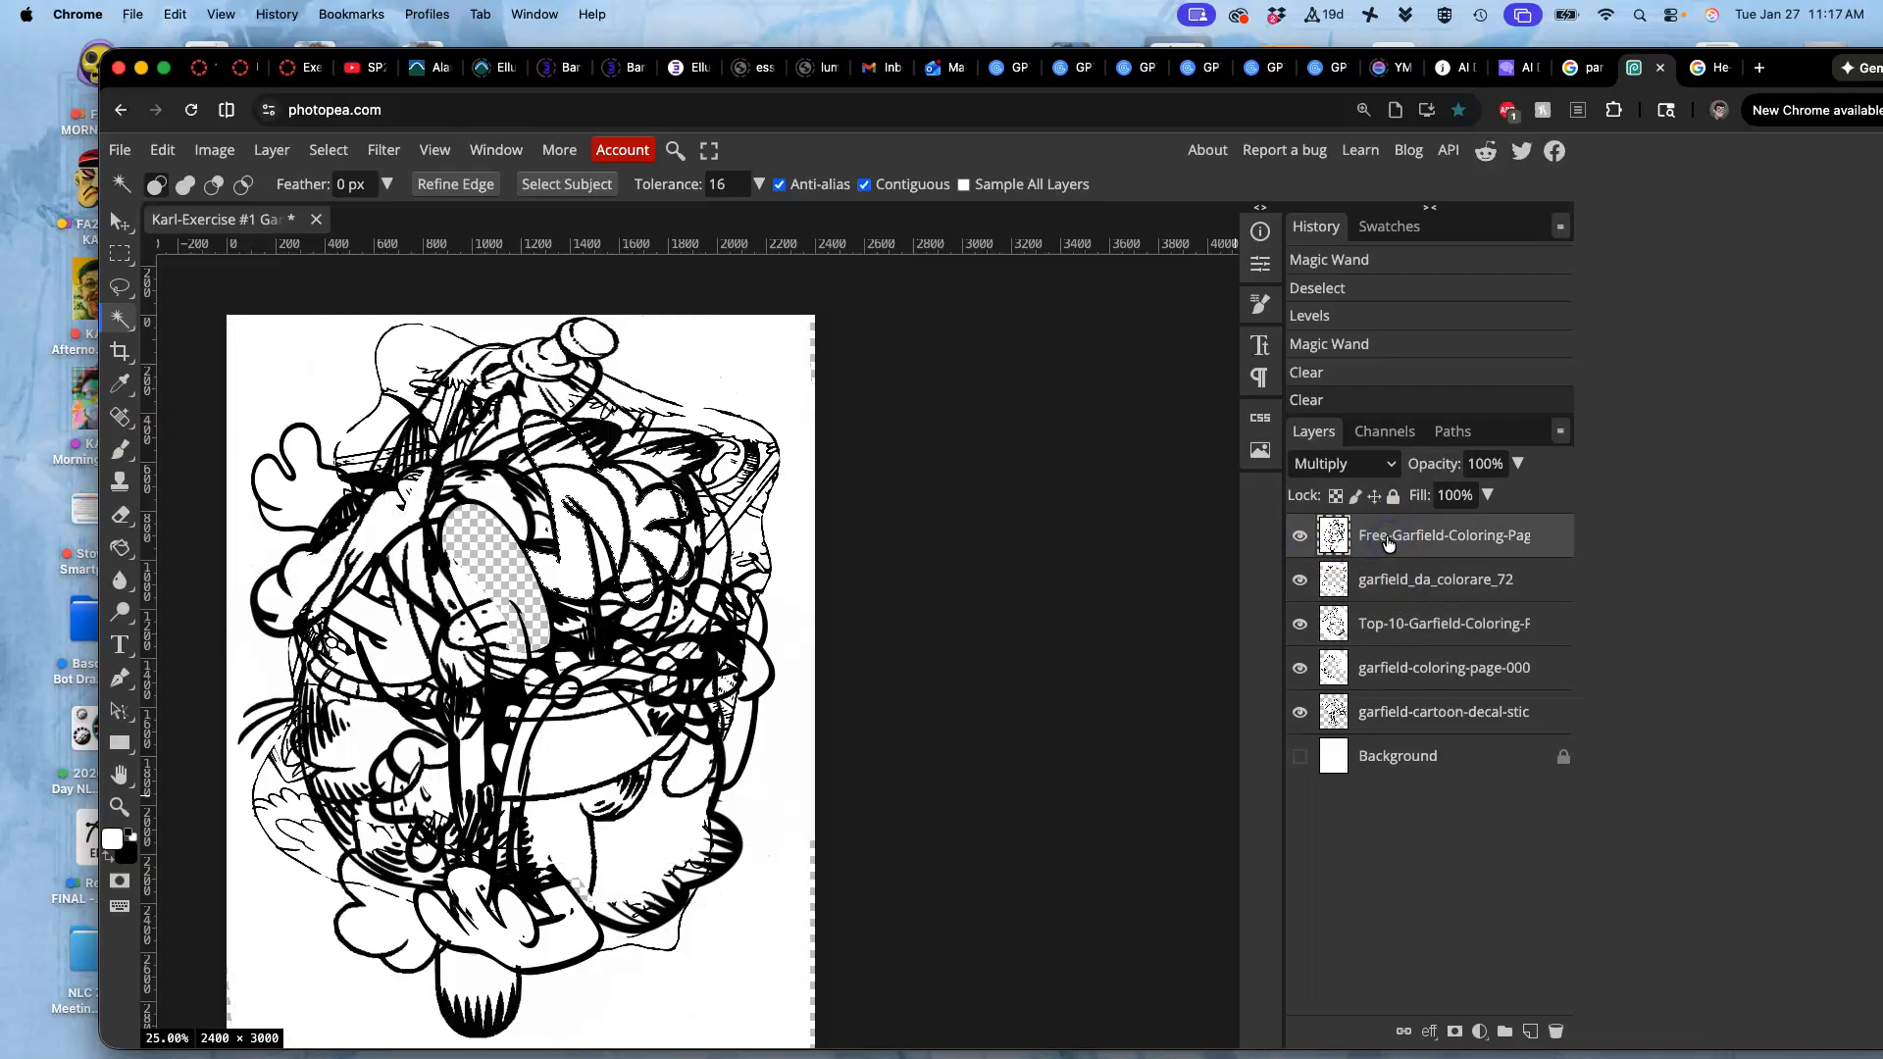
key(Delete)
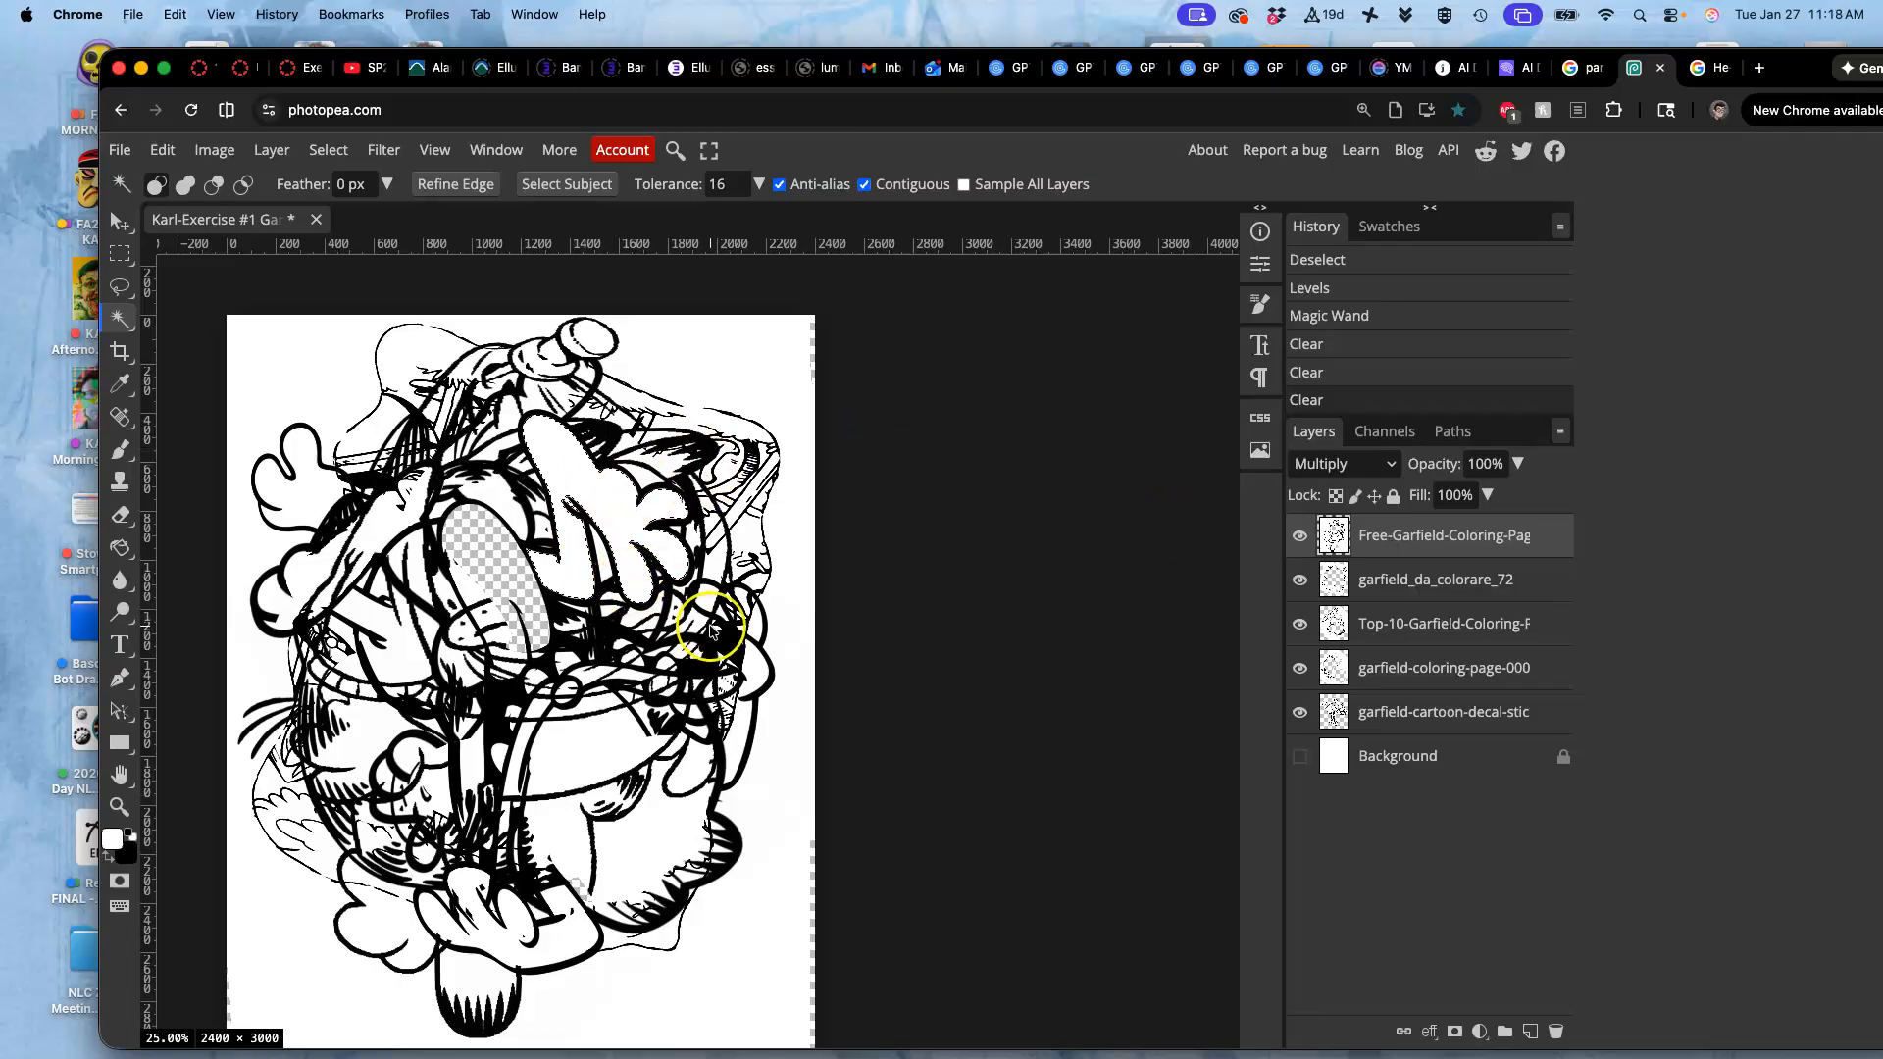
Hide all line art layers except Top-10-Garfield-Coloring so its figure stands alone
click(1302, 535)
click(1300, 580)
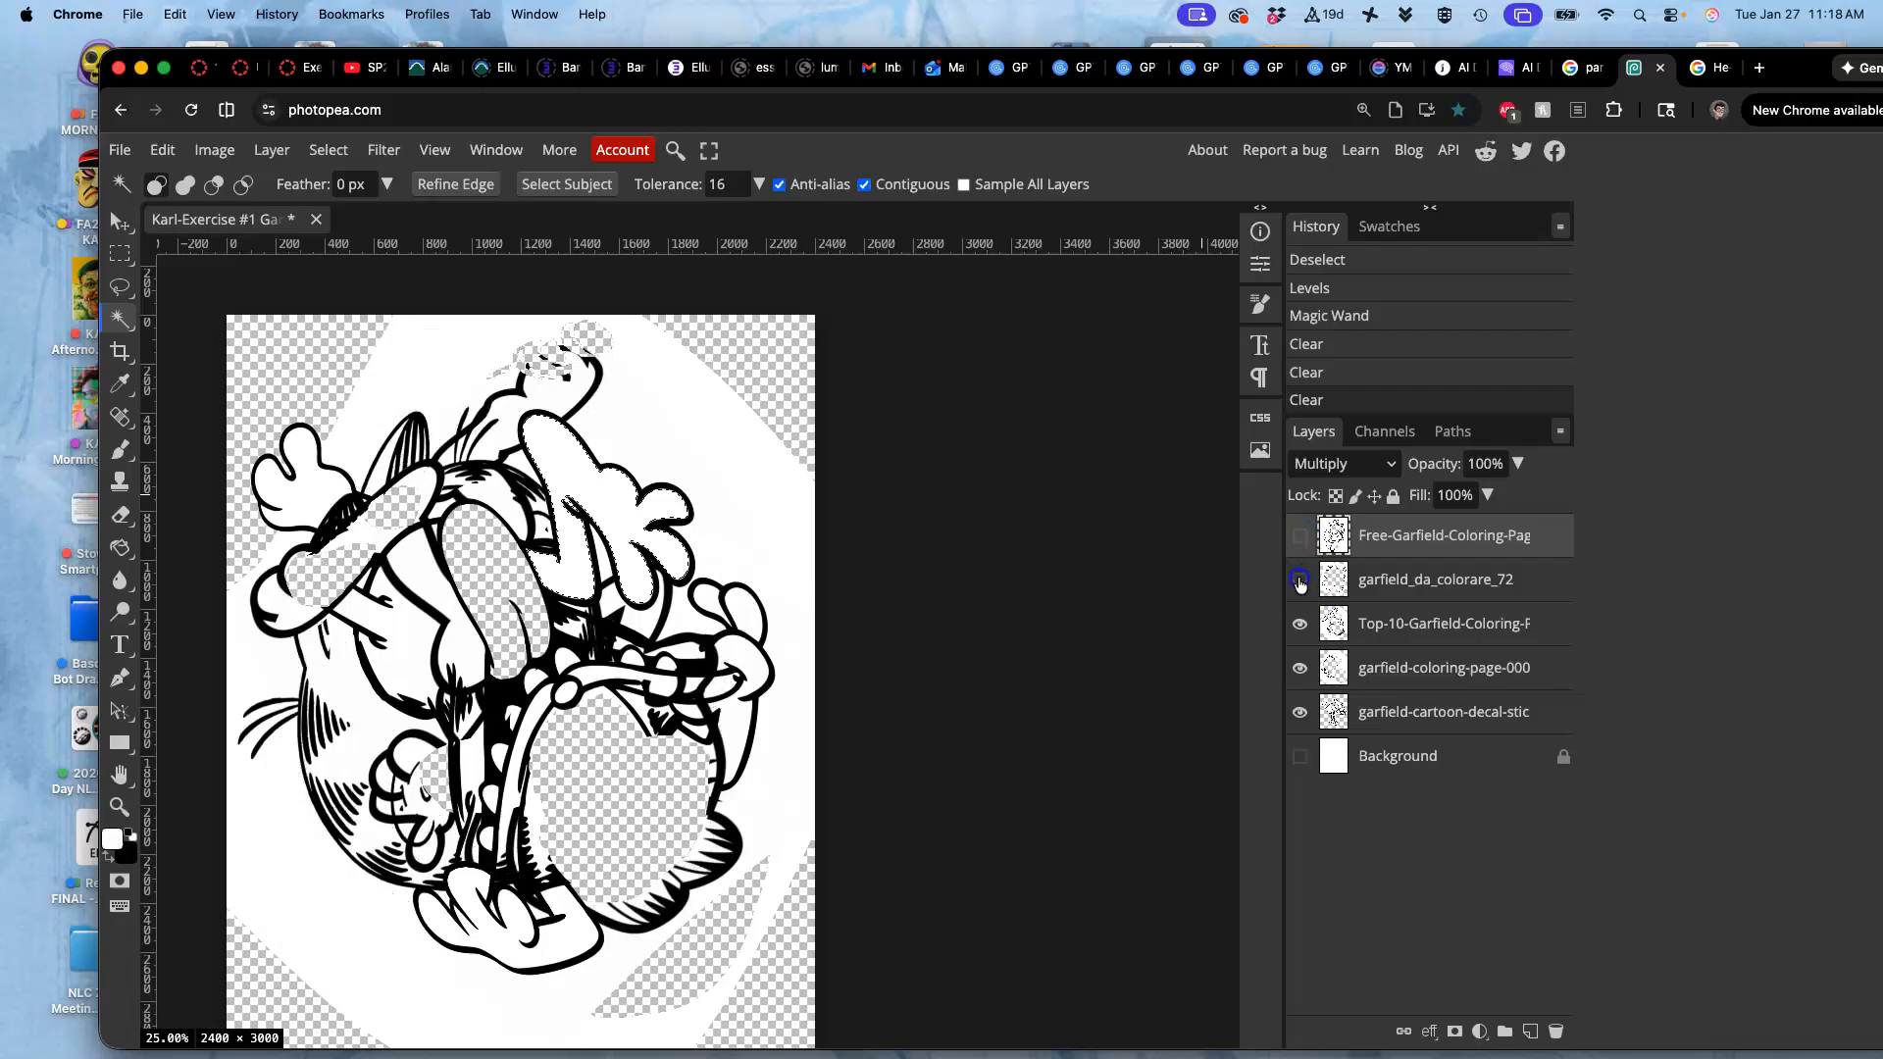
click(1300, 668)
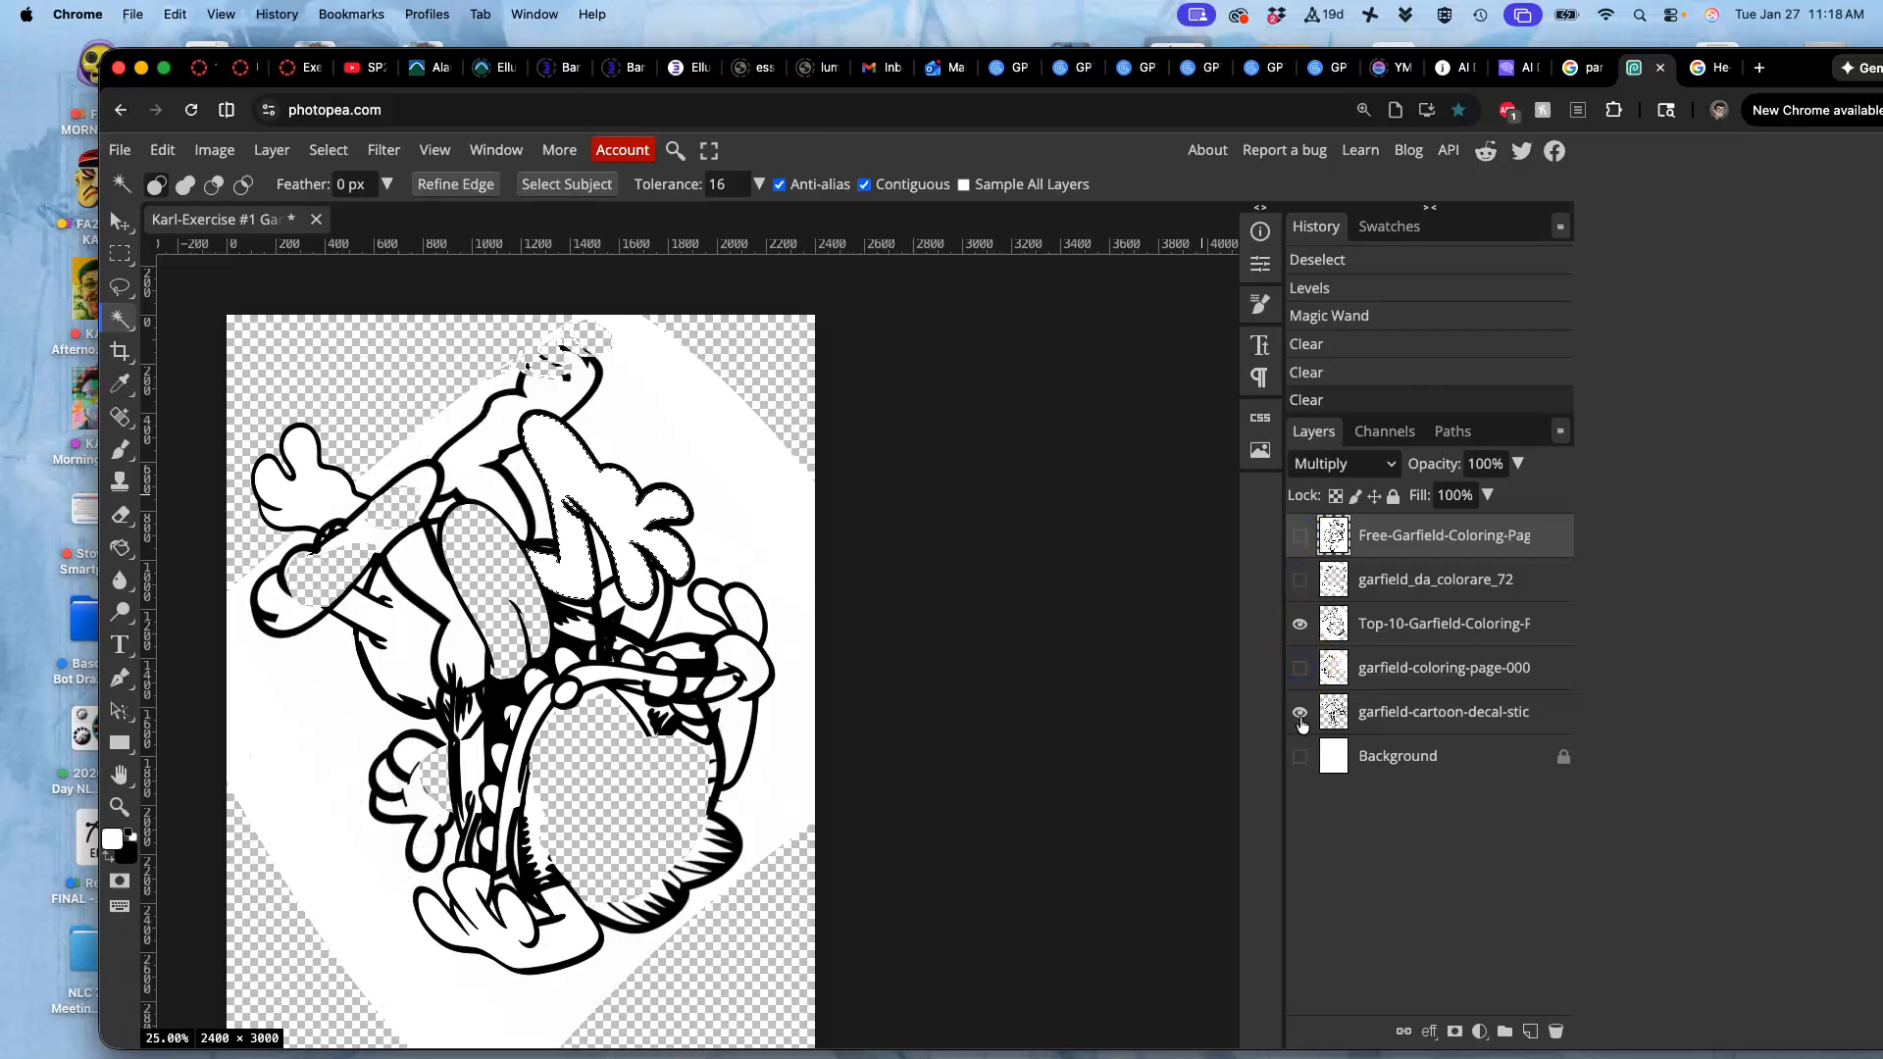
click(1301, 714)
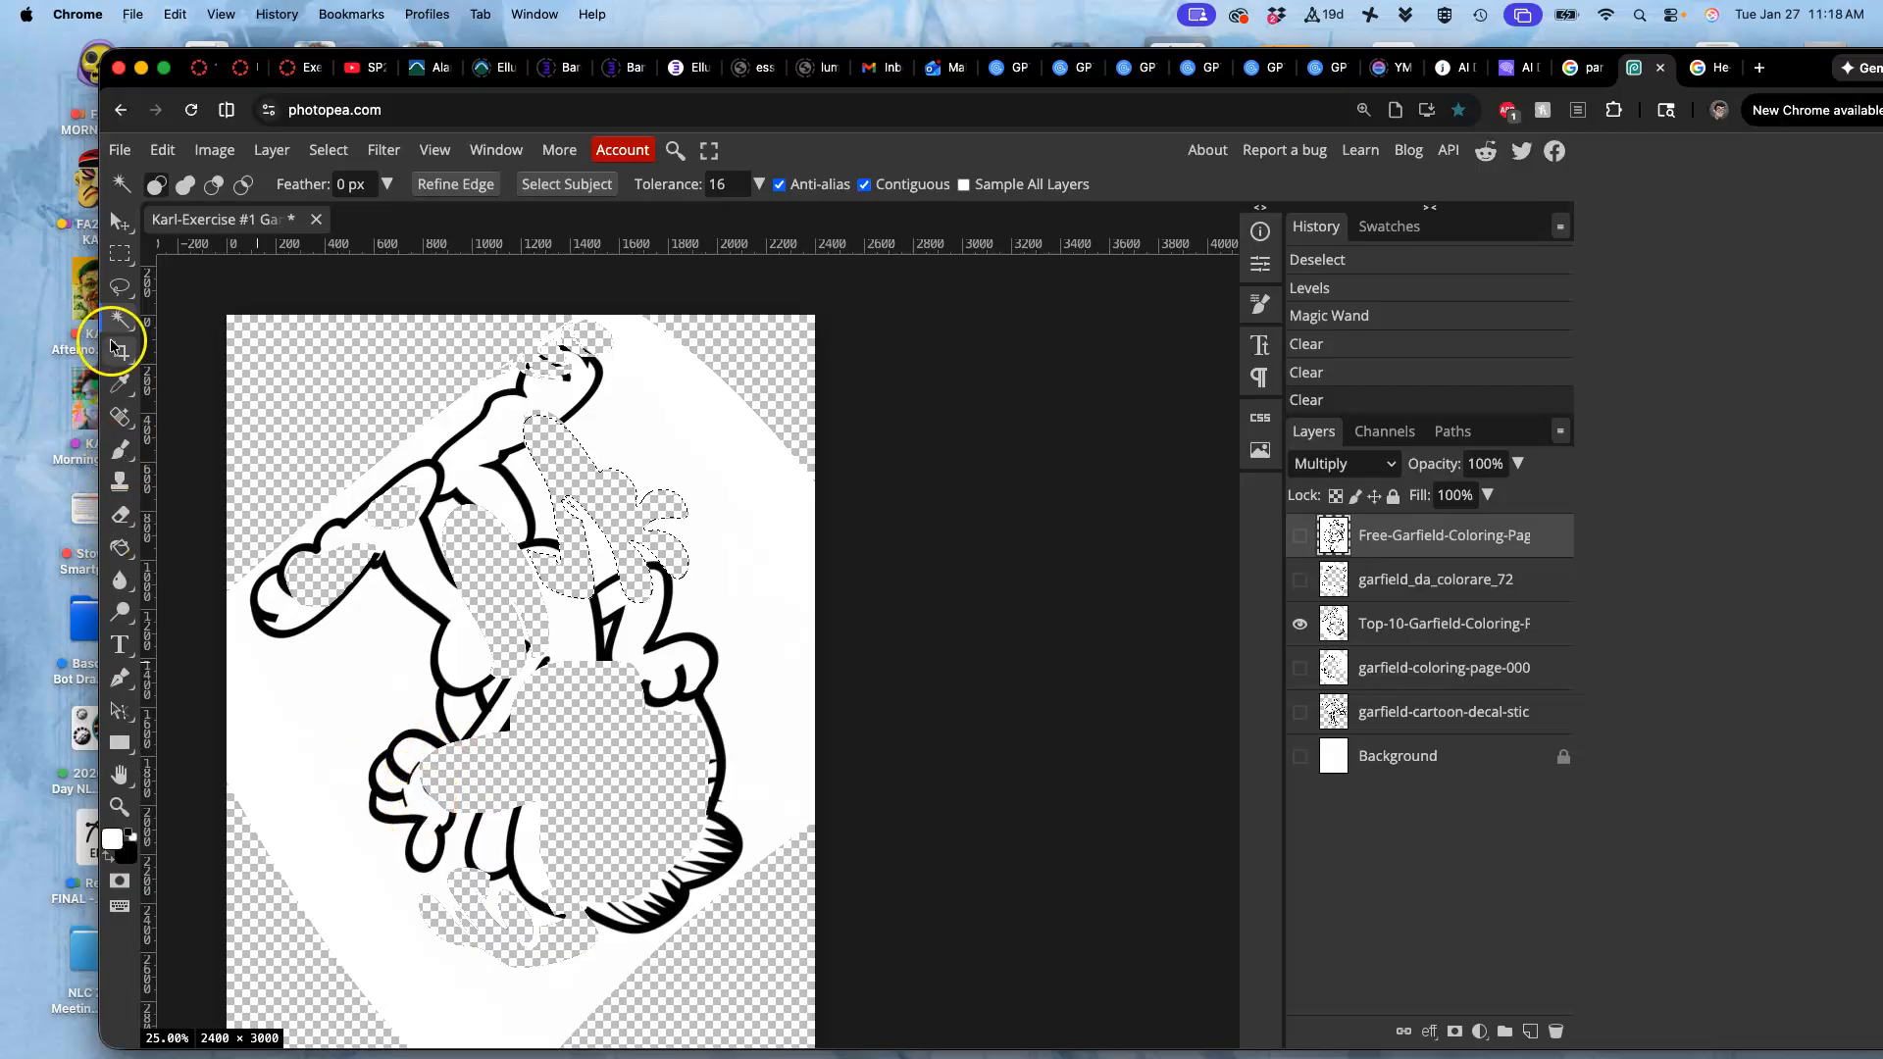
On the Top-10-Garfield-Coloring layer, Magic Wand the white finger areas of the lower hand, adding them into one selection
click(413, 802)
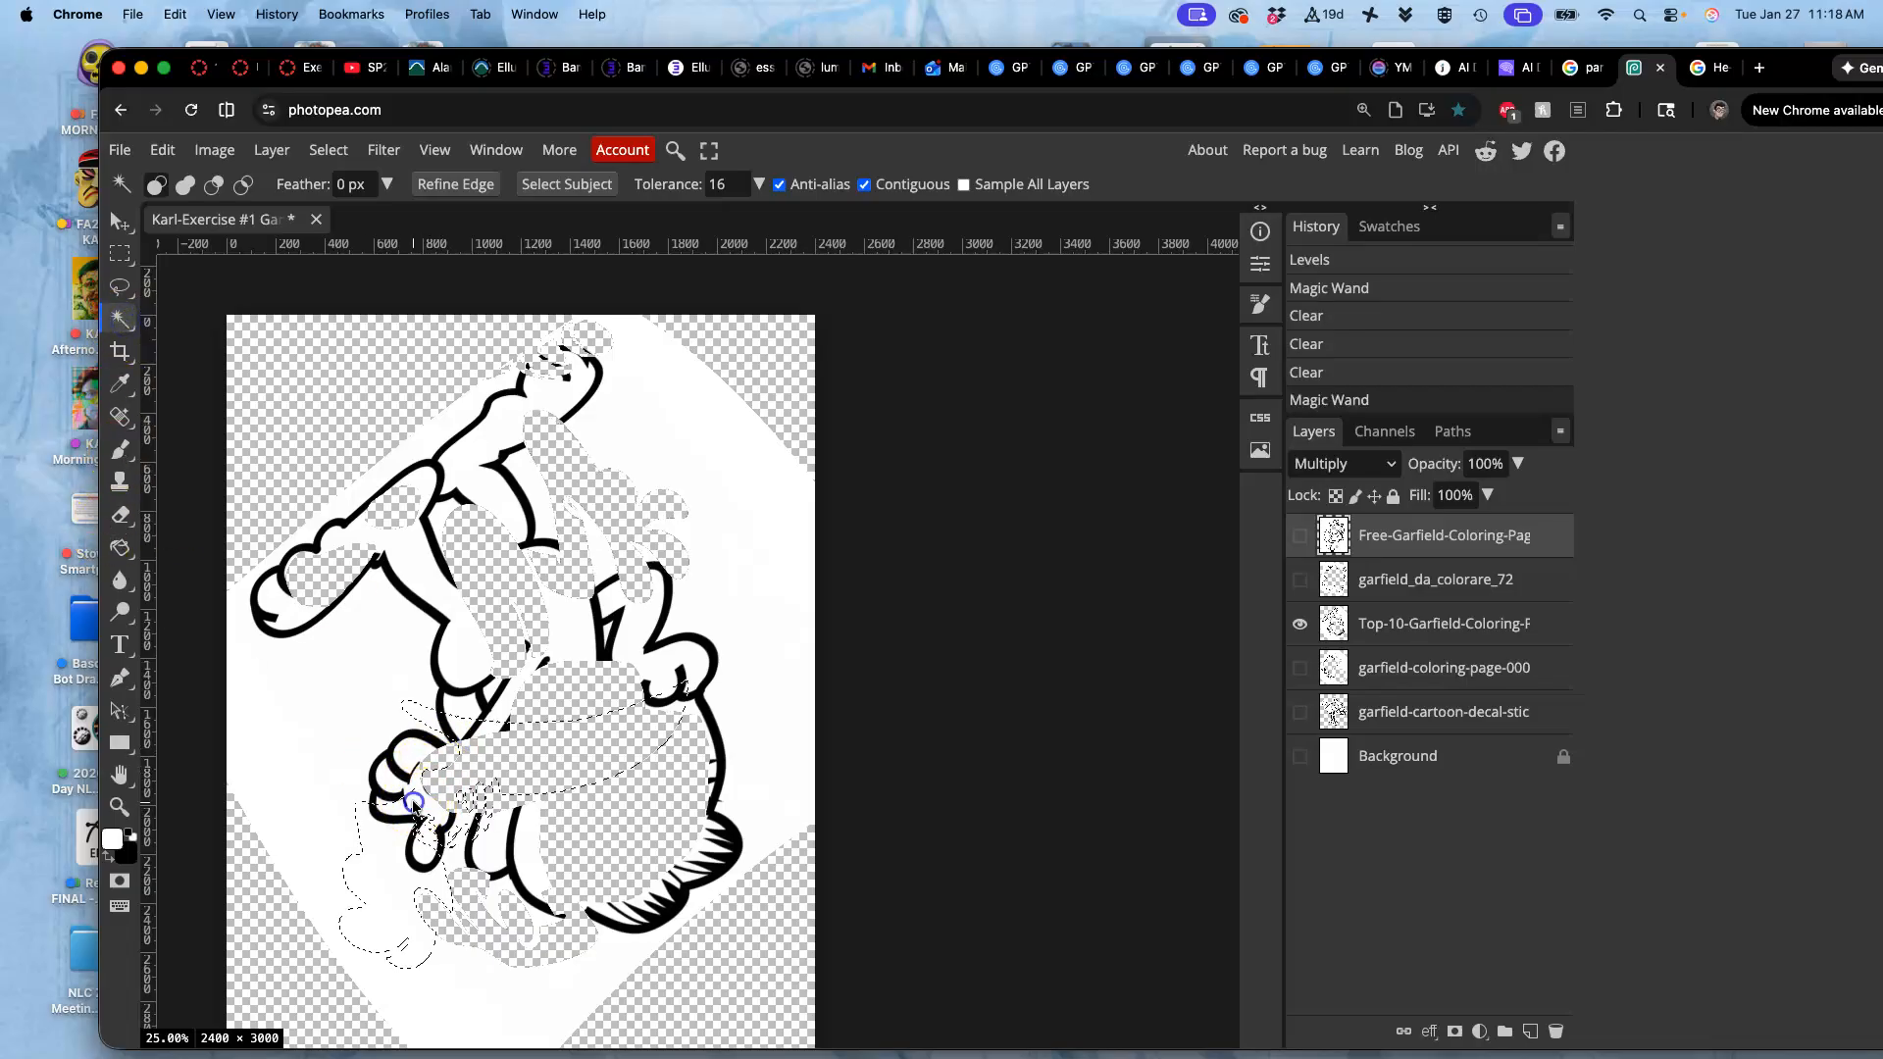
click(1417, 622)
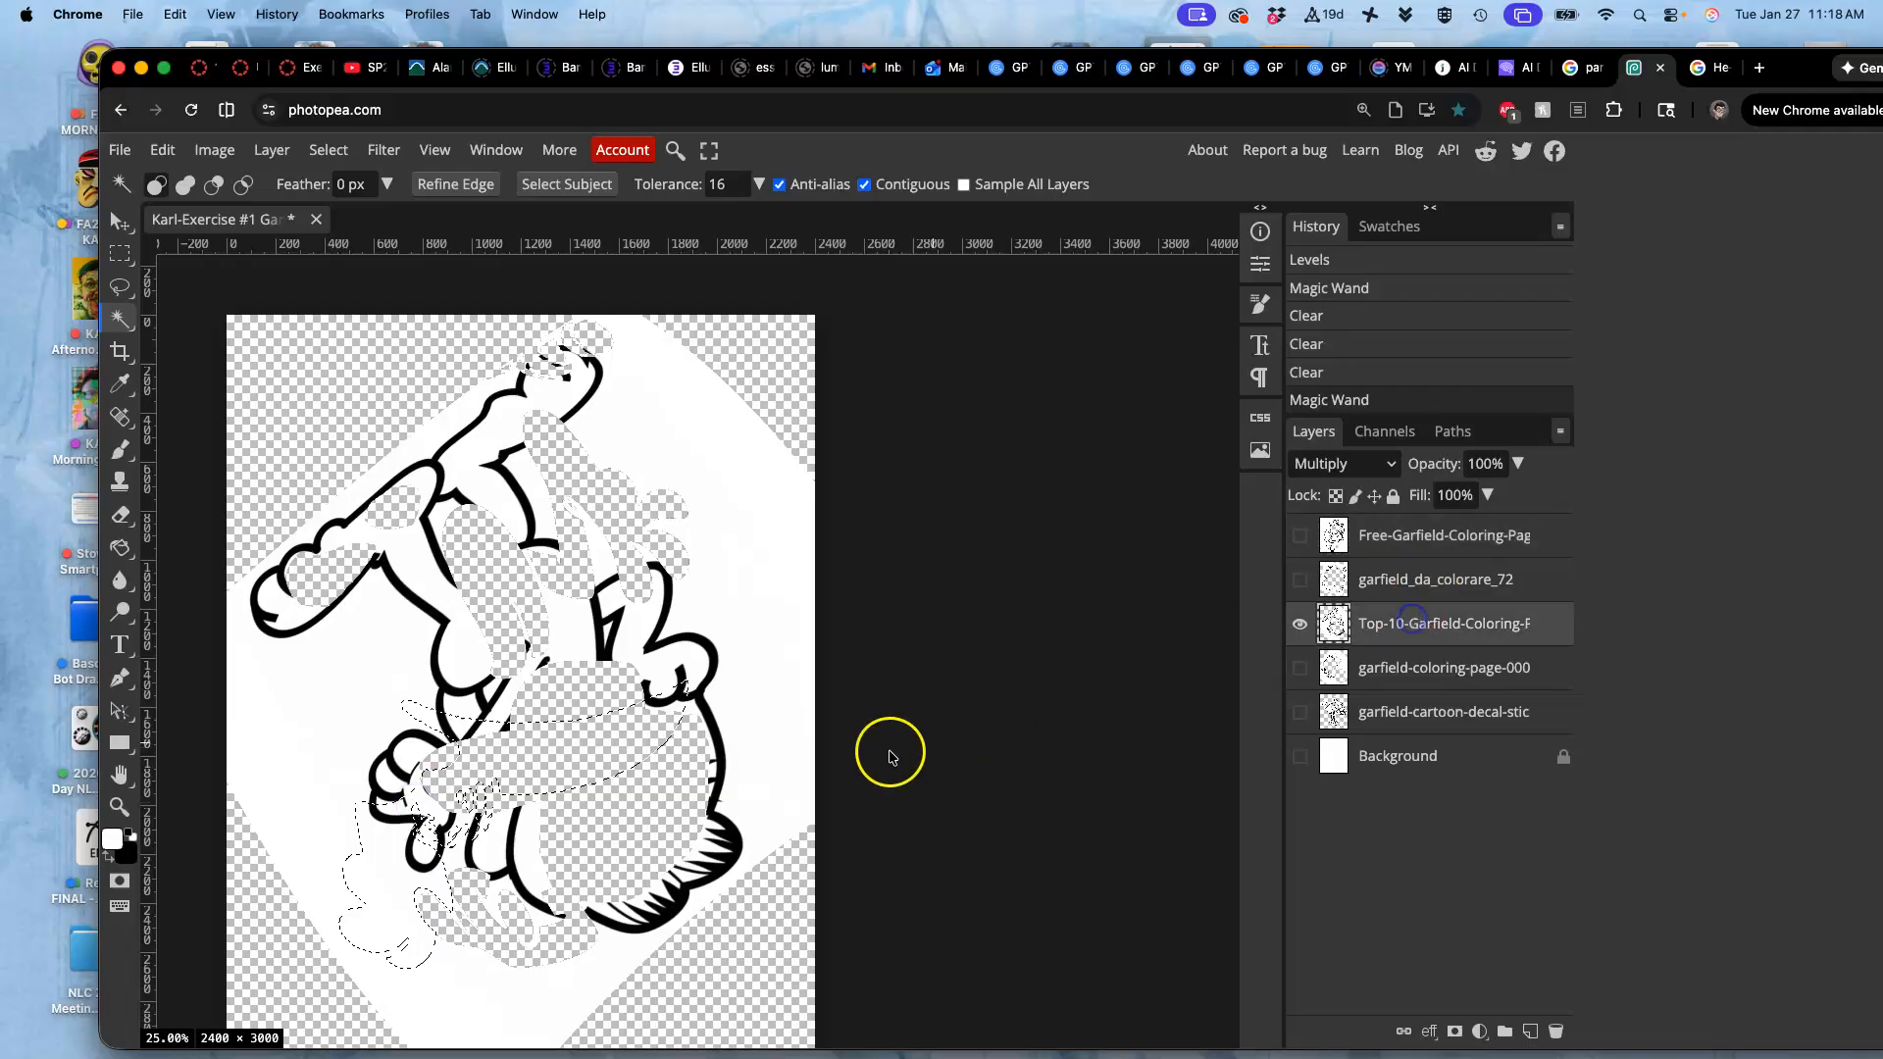
click(405, 763)
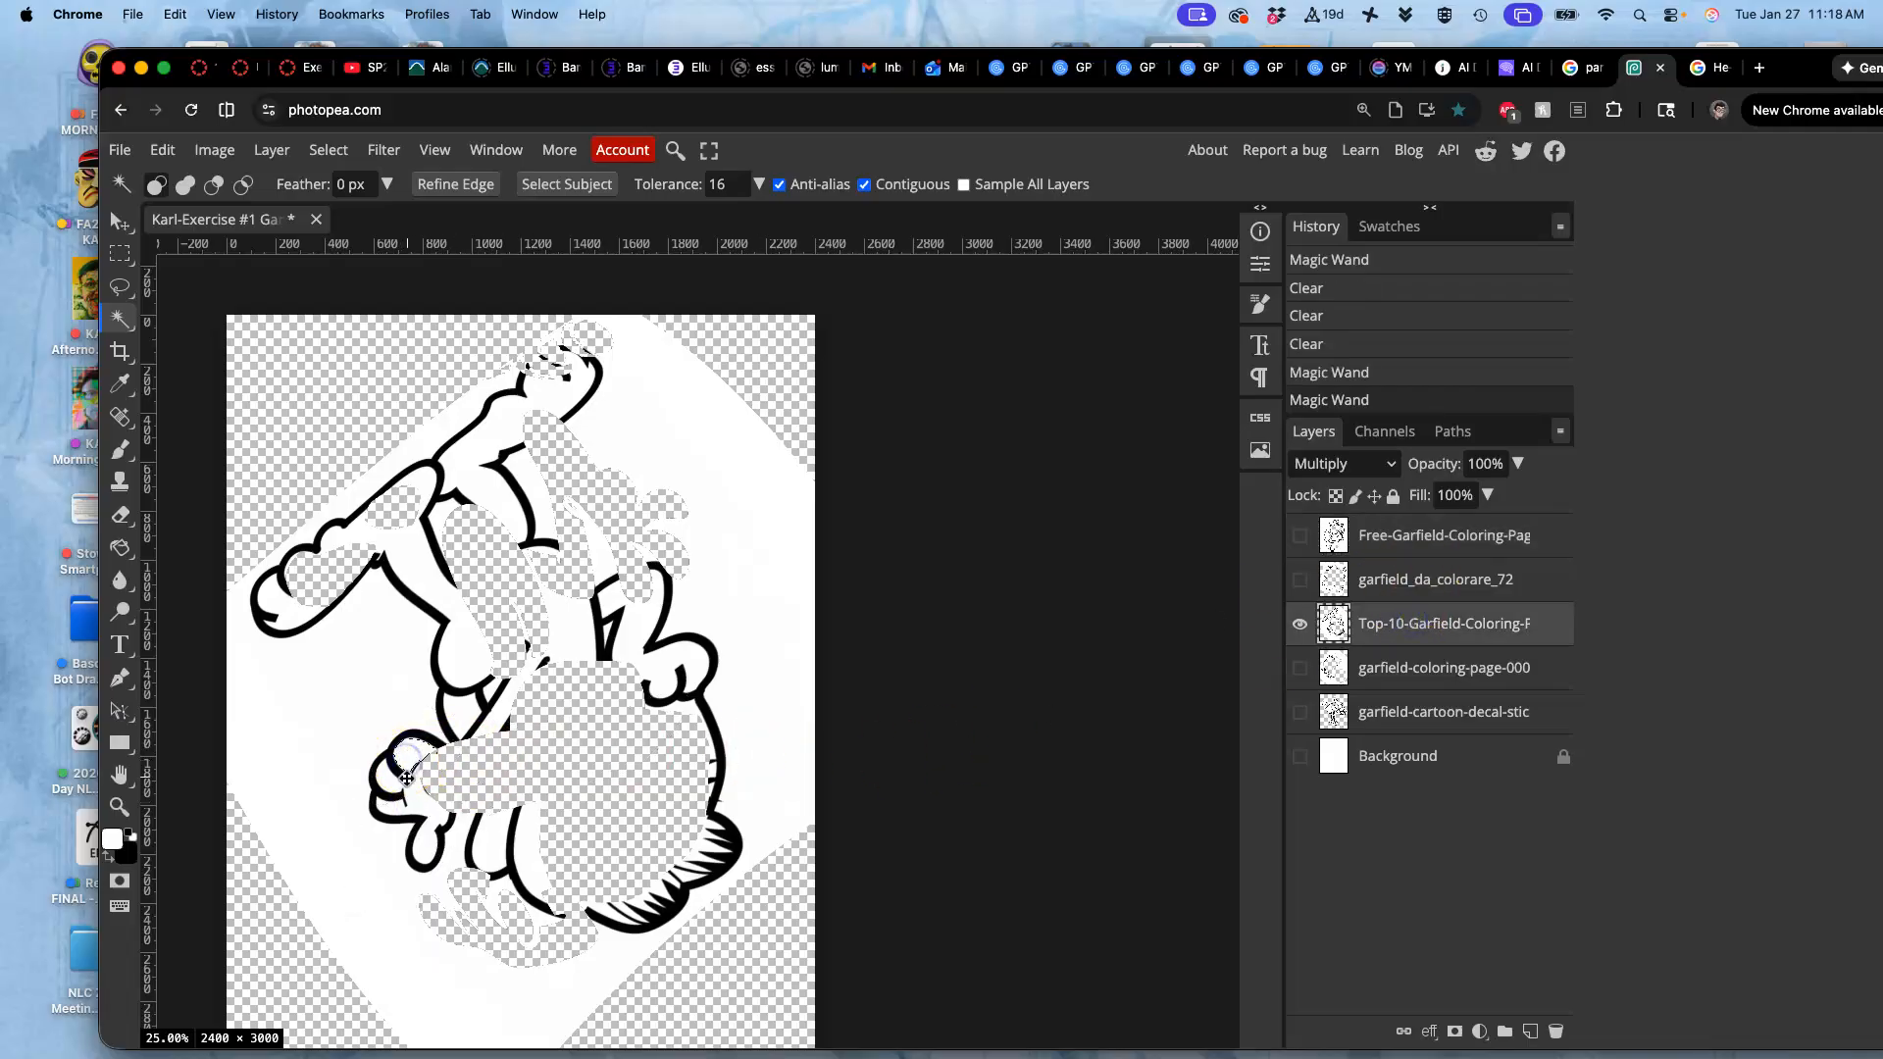
shift+click(402, 780)
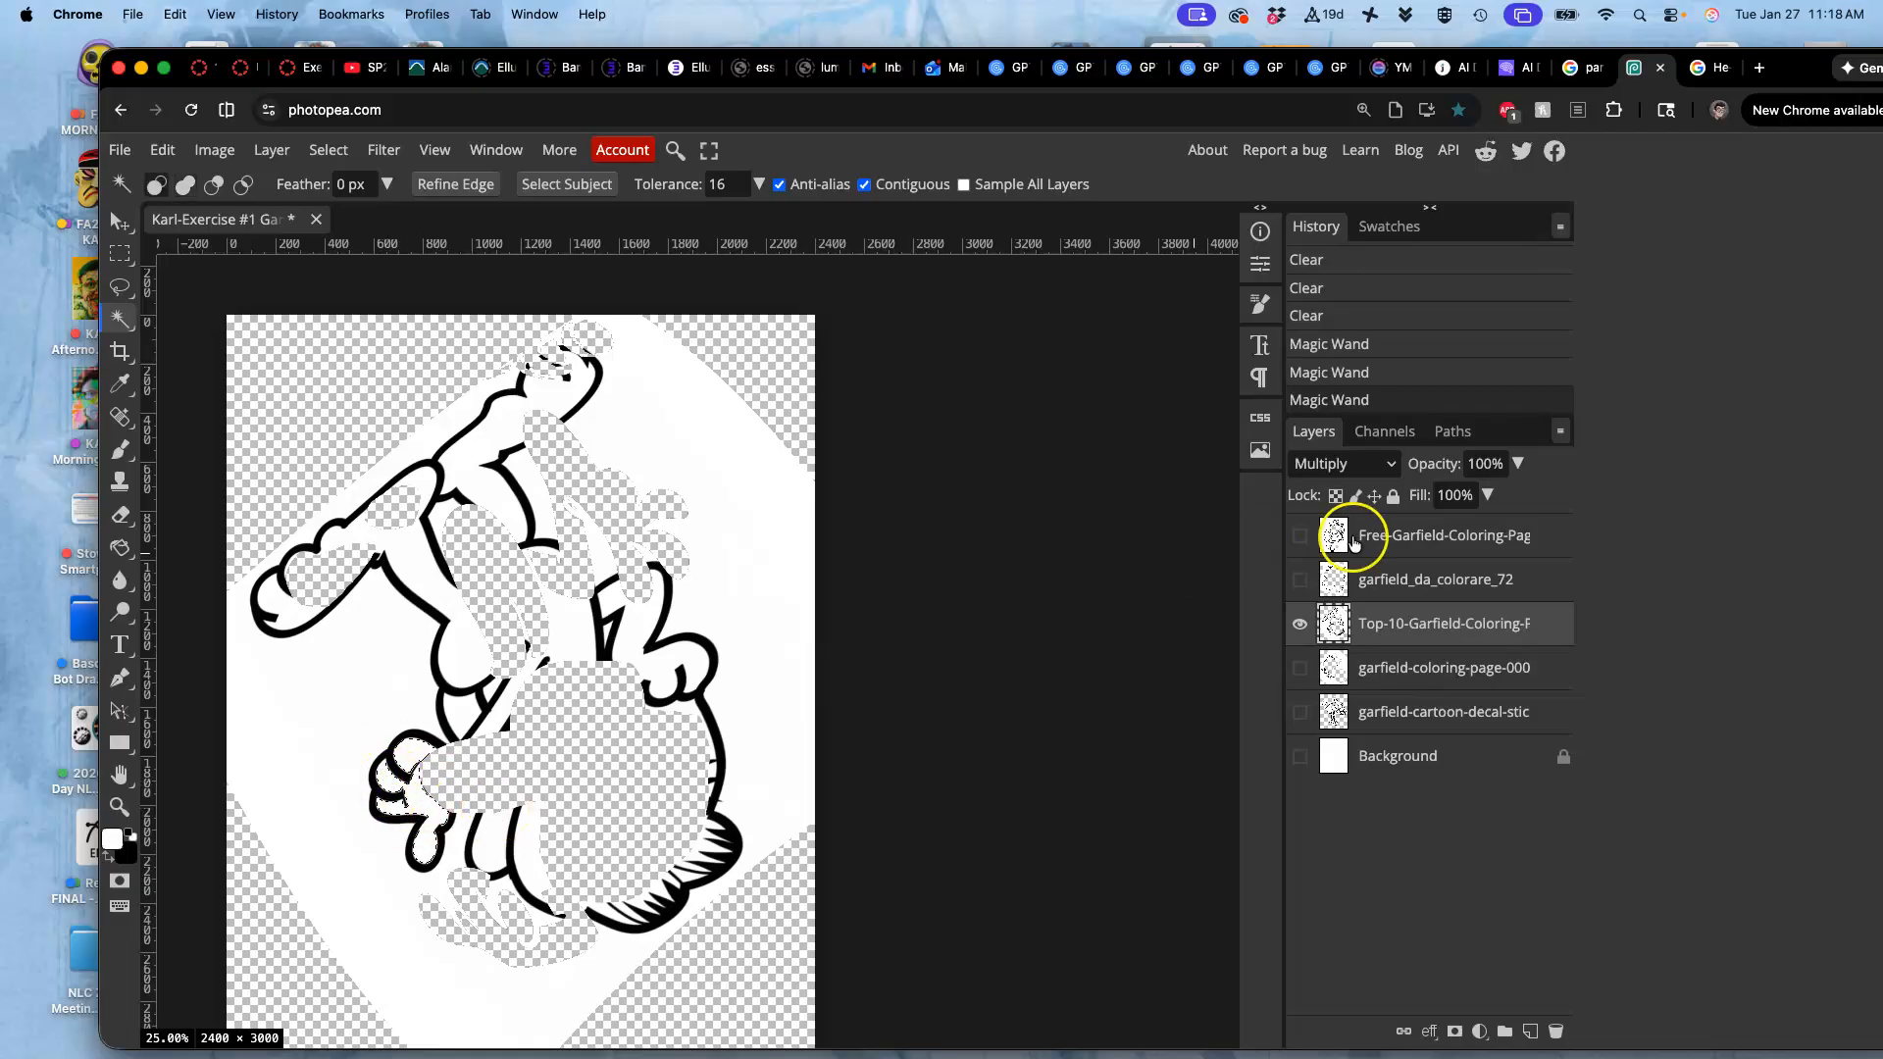
Show garfield_da_colorare_72 and Free-Garfield-Coloring-Pag, and clear the lower-hand selection from both layers
click(1300, 580)
click(1374, 584)
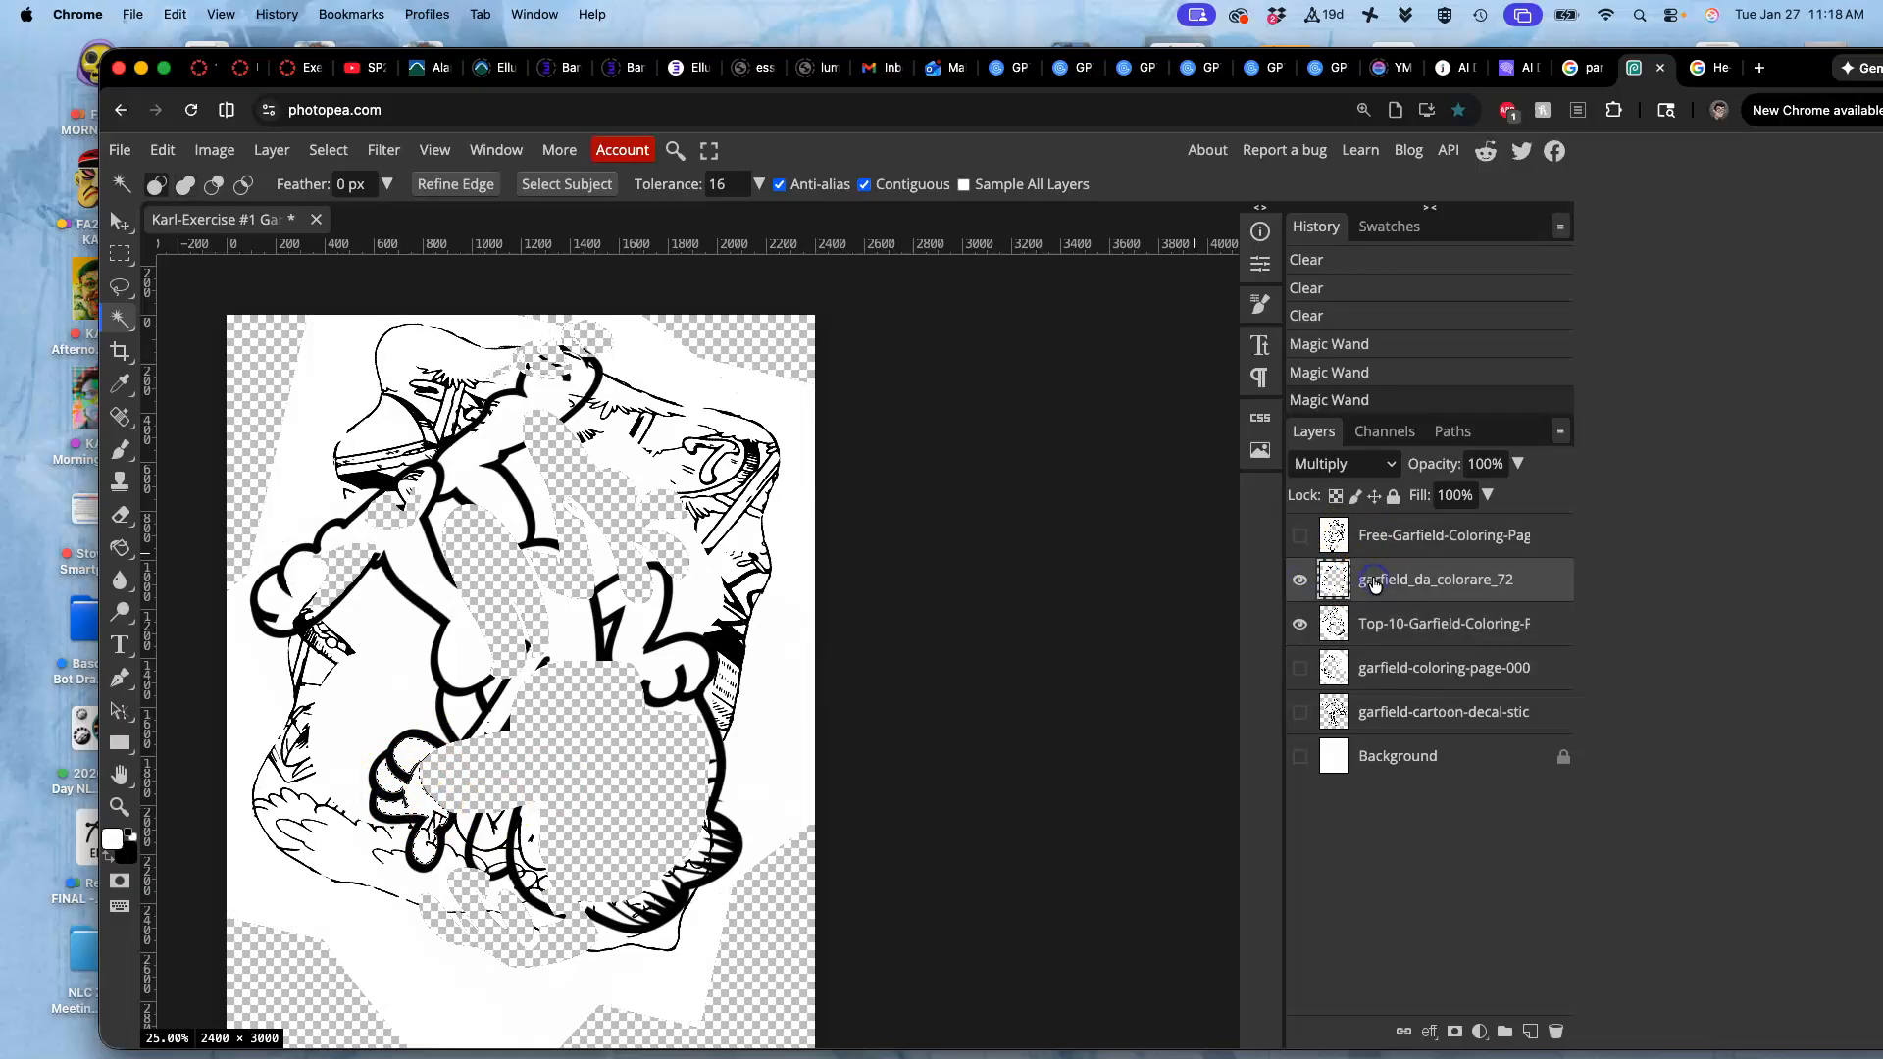
key(Delete)
click(1300, 537)
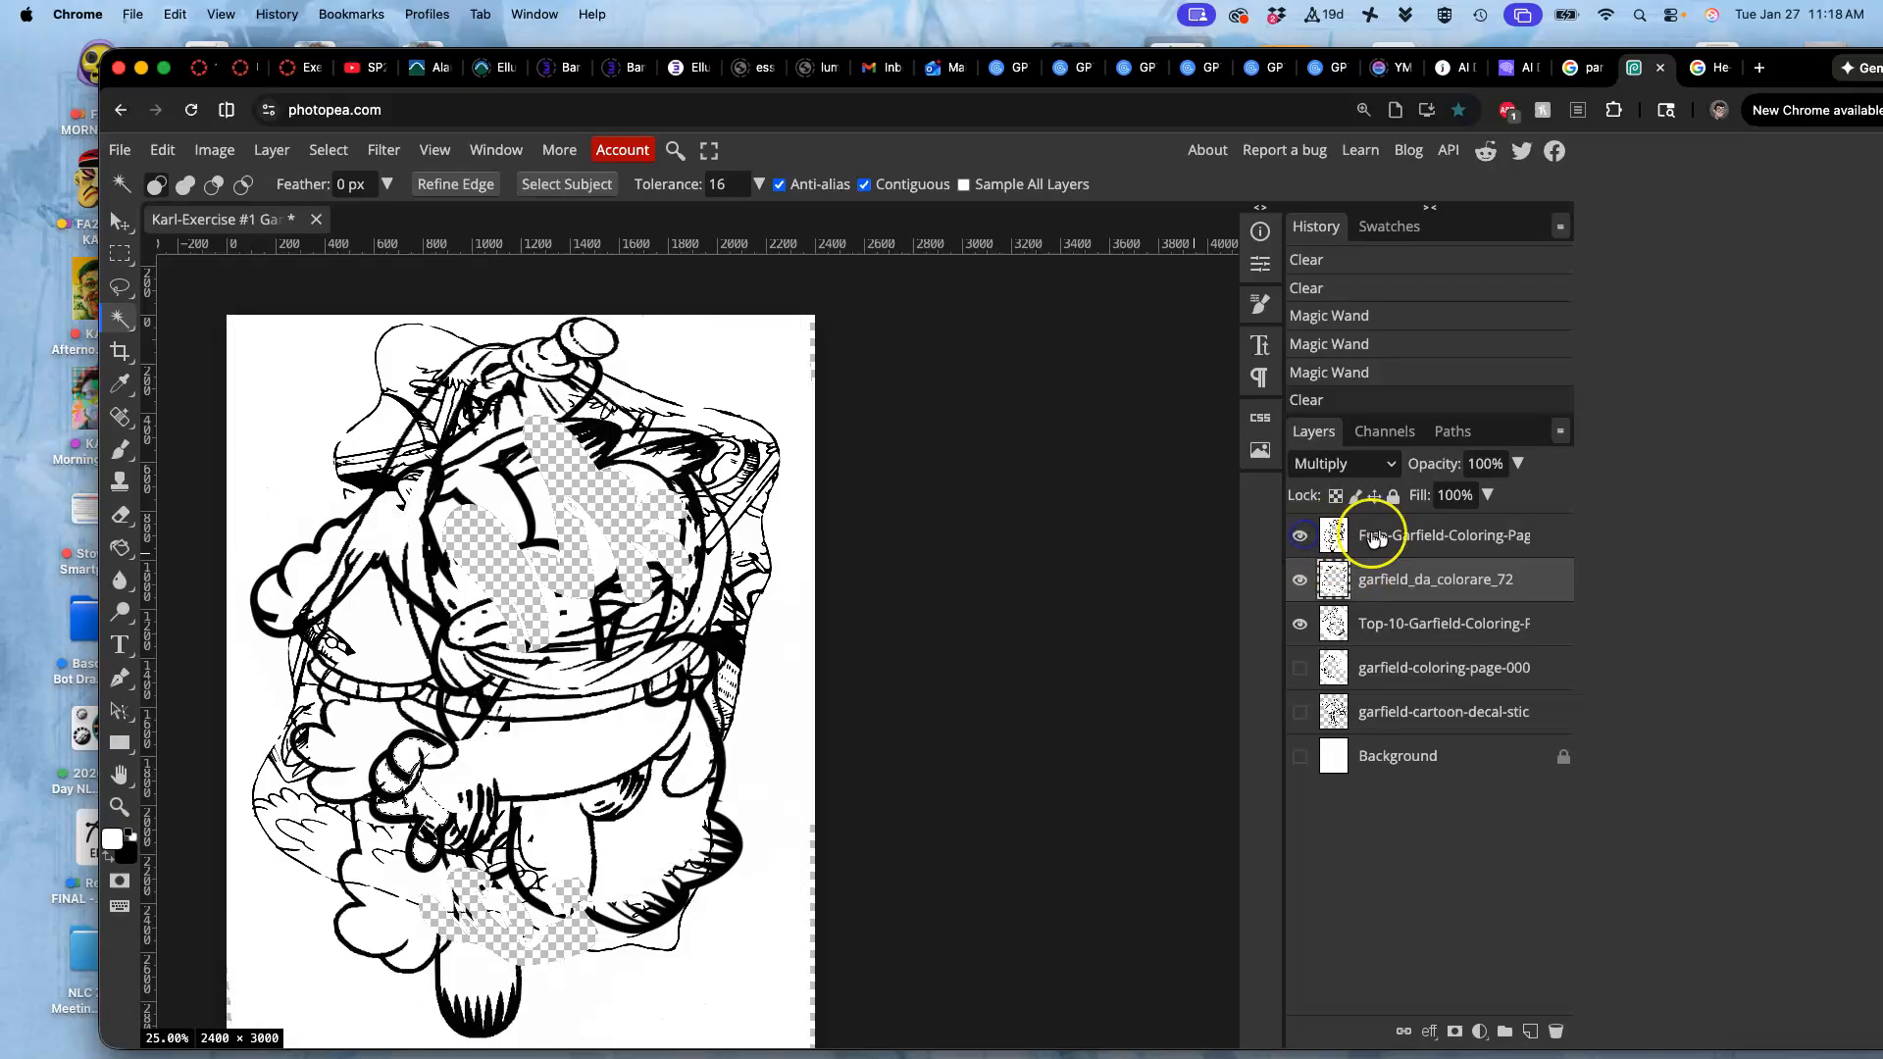
click(1387, 537)
key(Delete)
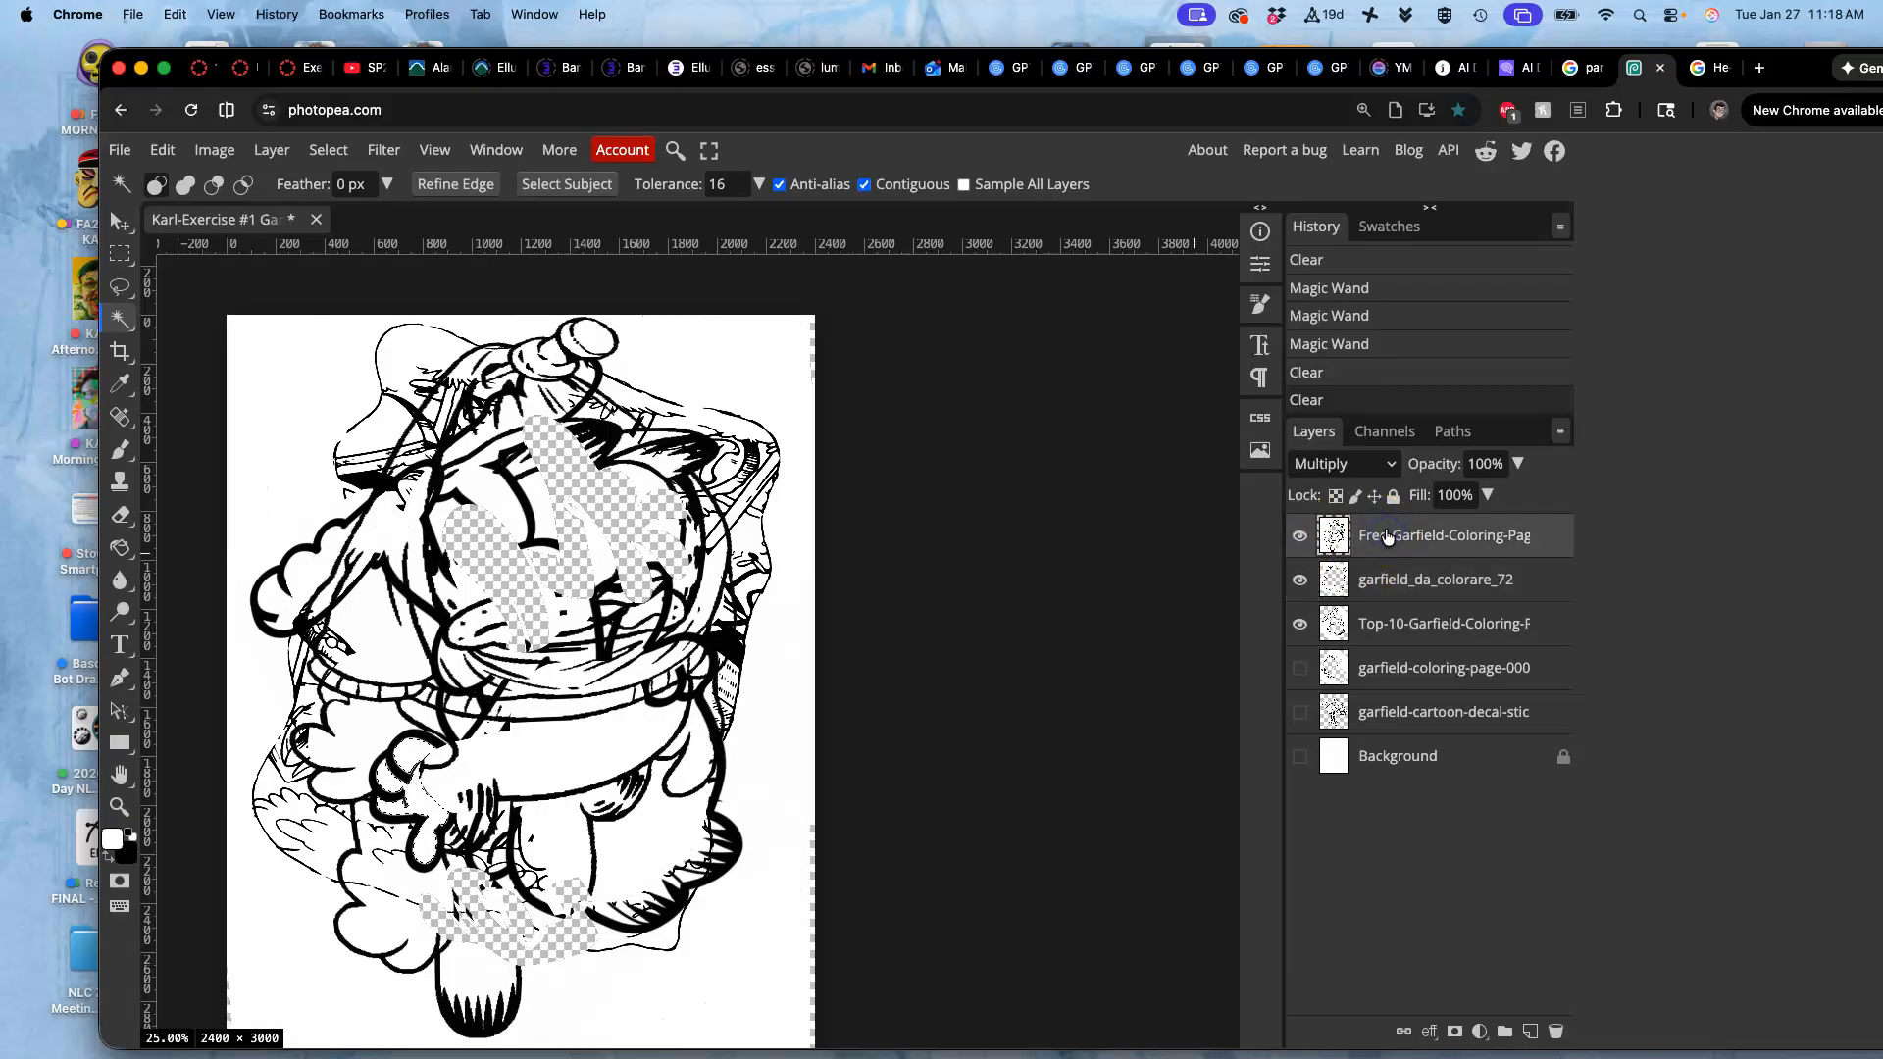
Show garfield-coloring-page-000 and garfield-cartoon-decal-stic, and clear the lower-hand selection from both layers
click(1300, 668)
click(1382, 669)
key(Delete)
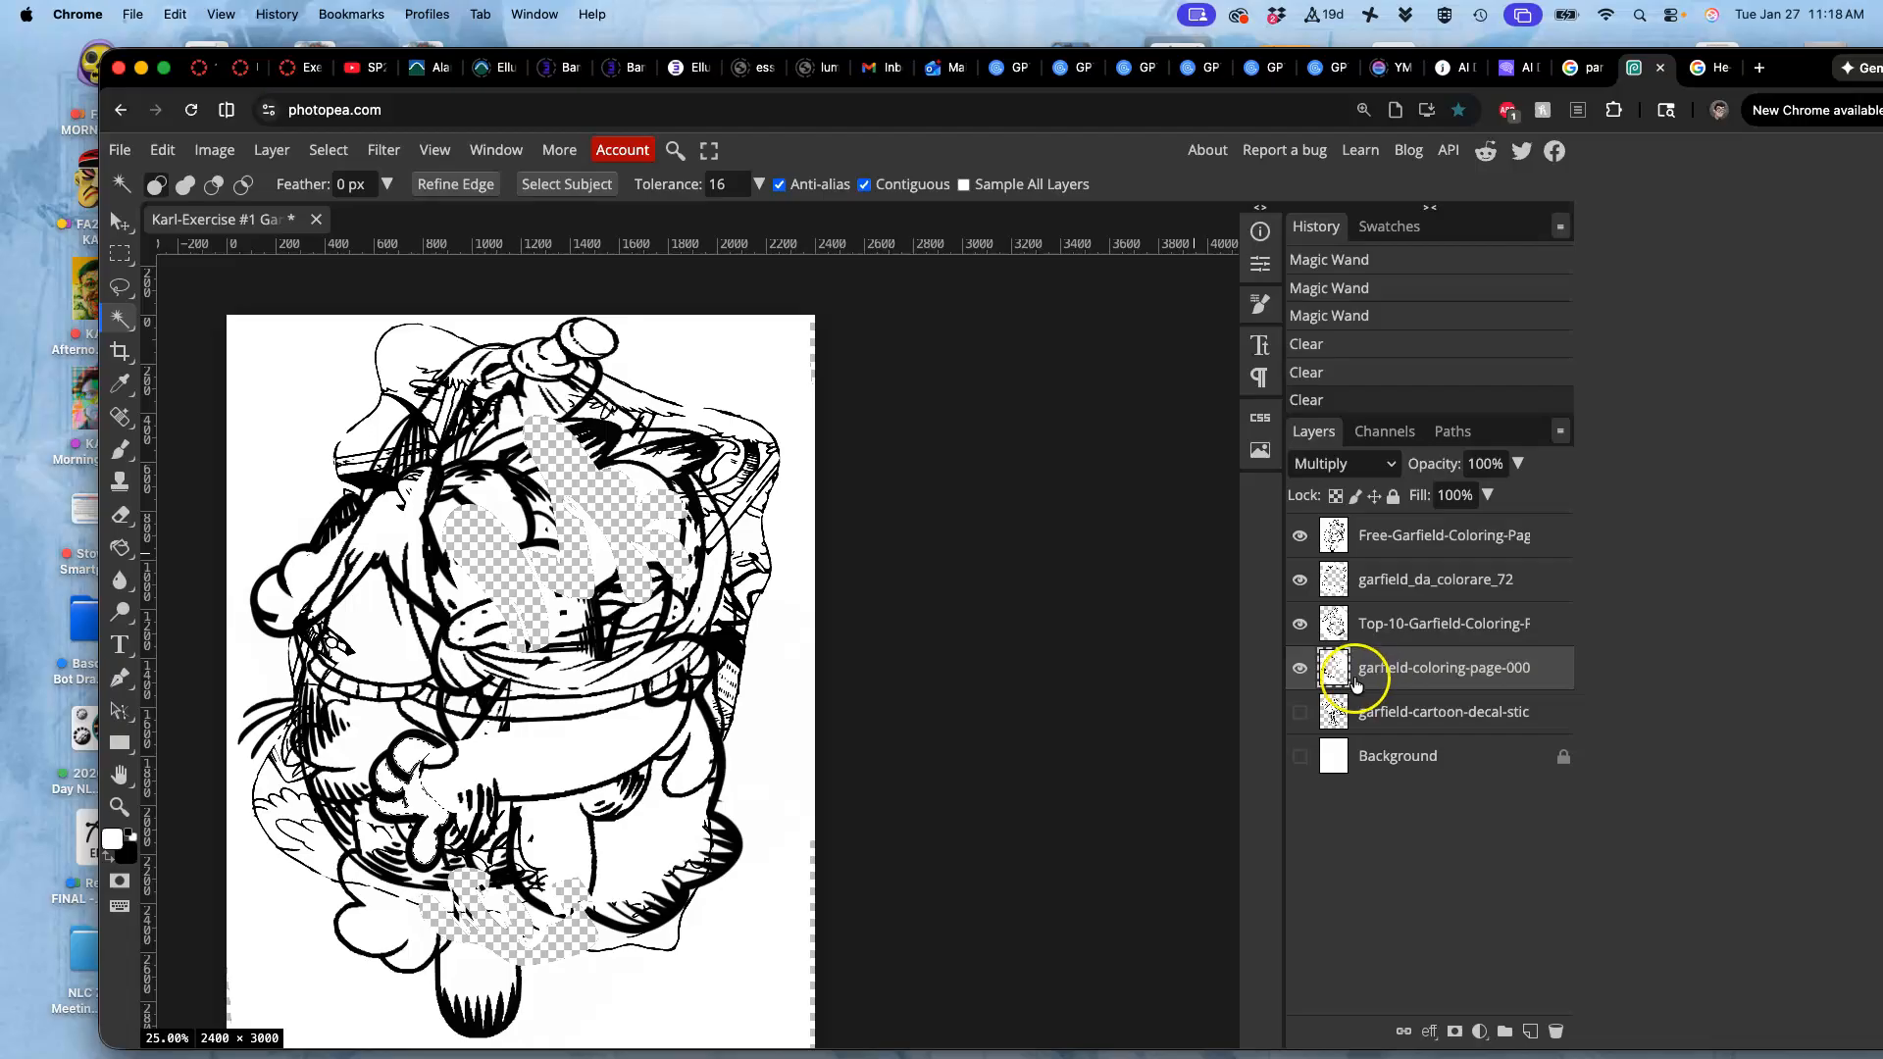
click(1300, 712)
click(1387, 717)
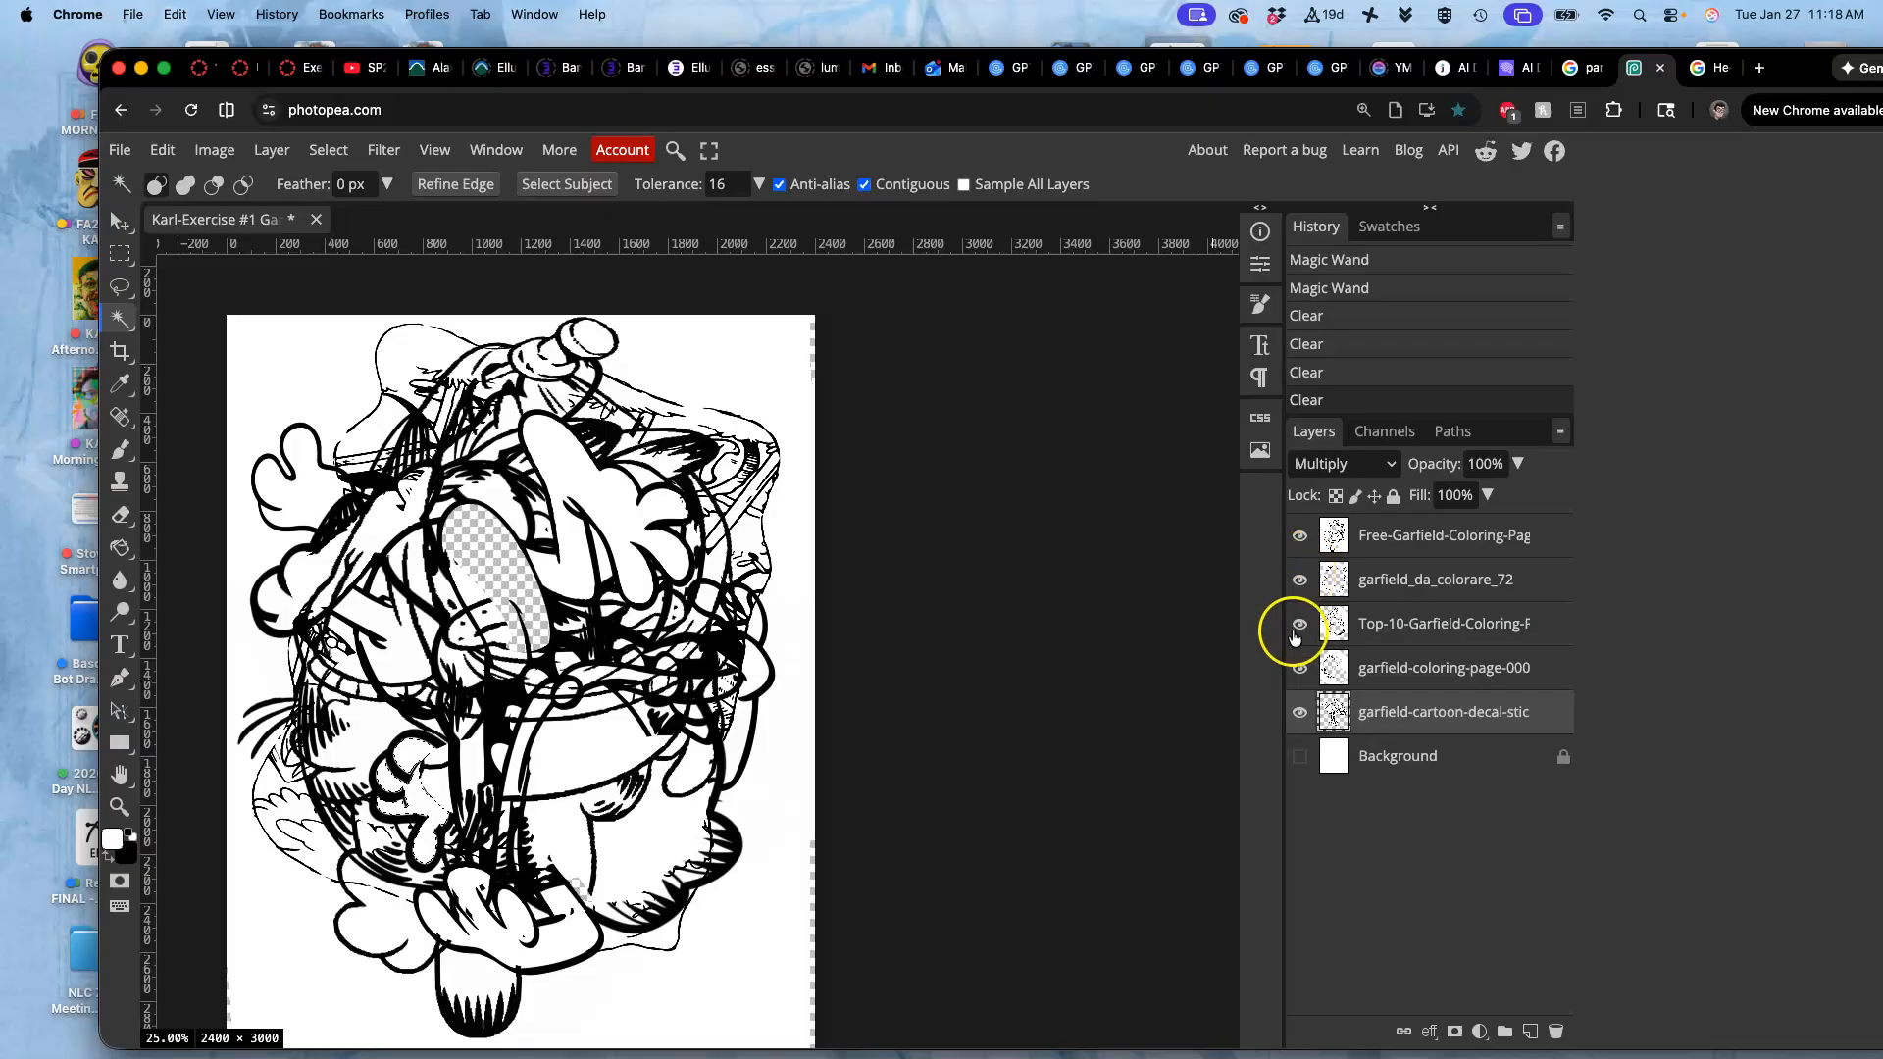
Leave only the Free-Garfield-Coloring-Pag line art visible and Magic Wand its small hanging hand beside the right of the belly
drag(1299, 630, 1299, 715)
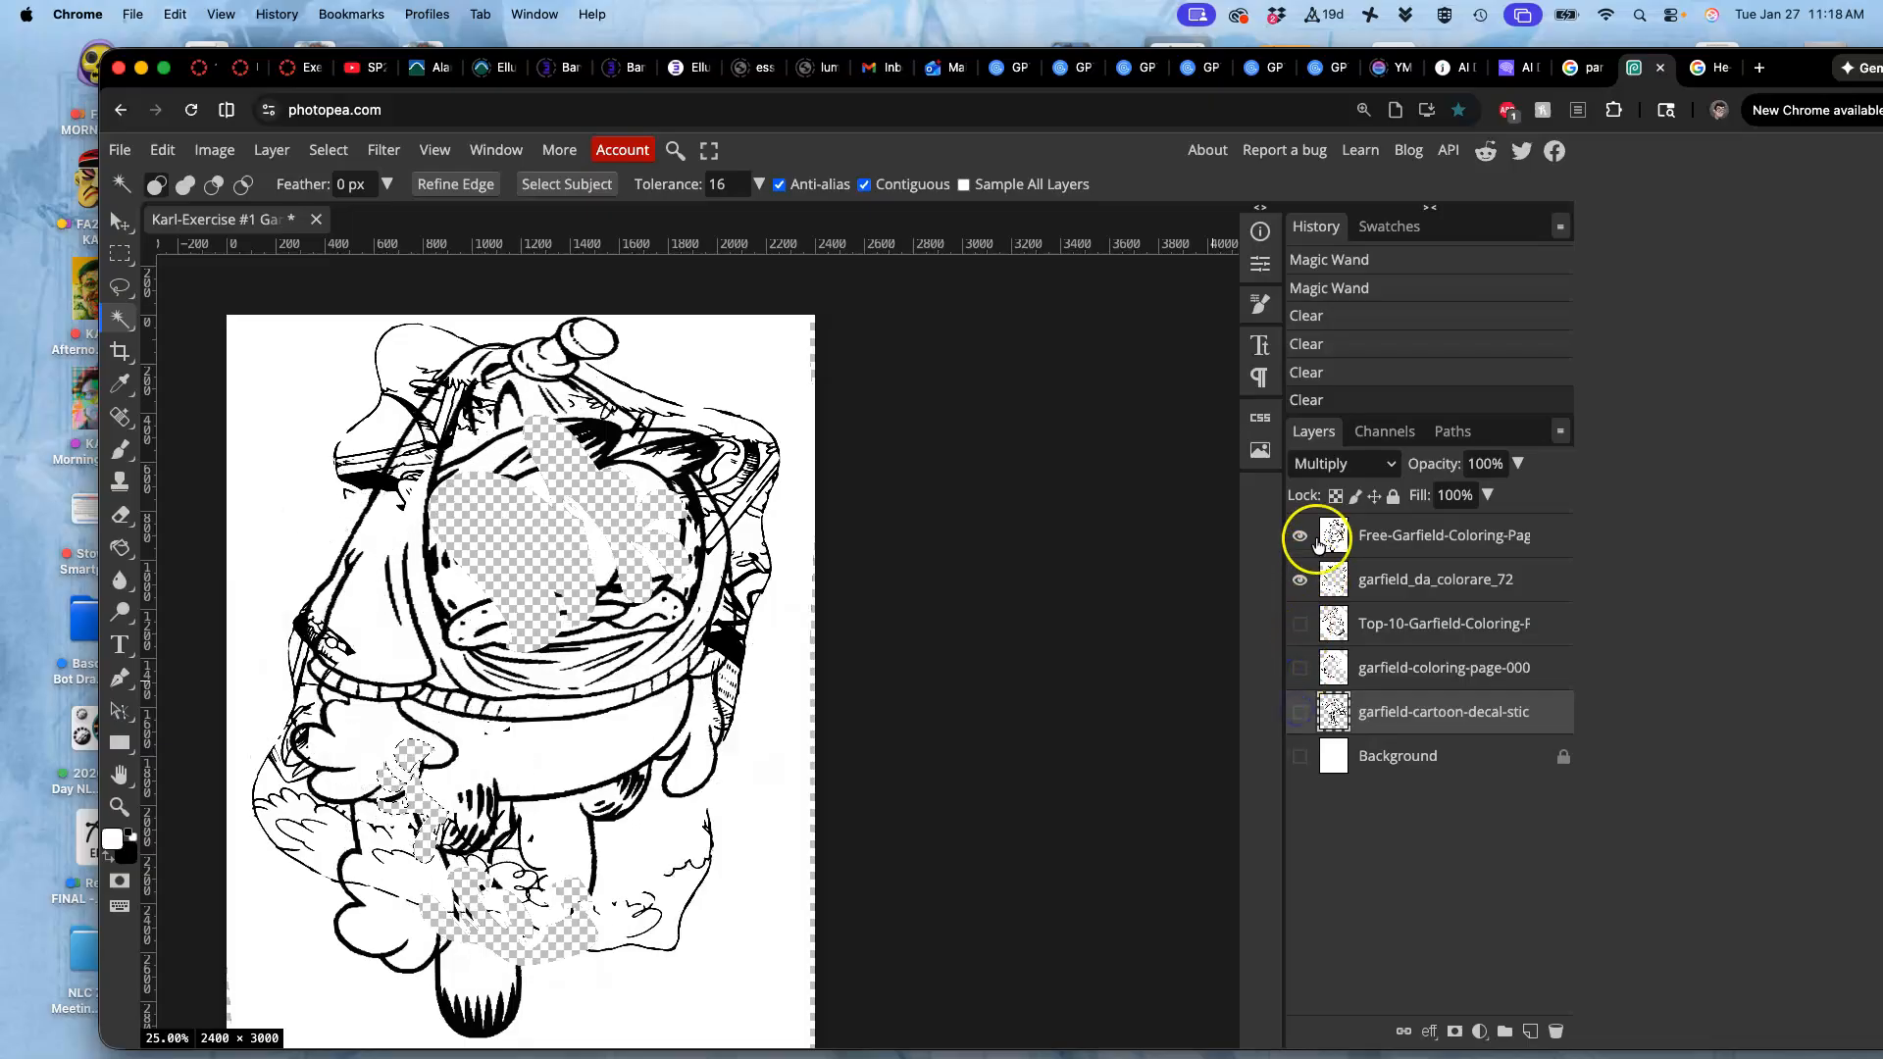
click(1299, 579)
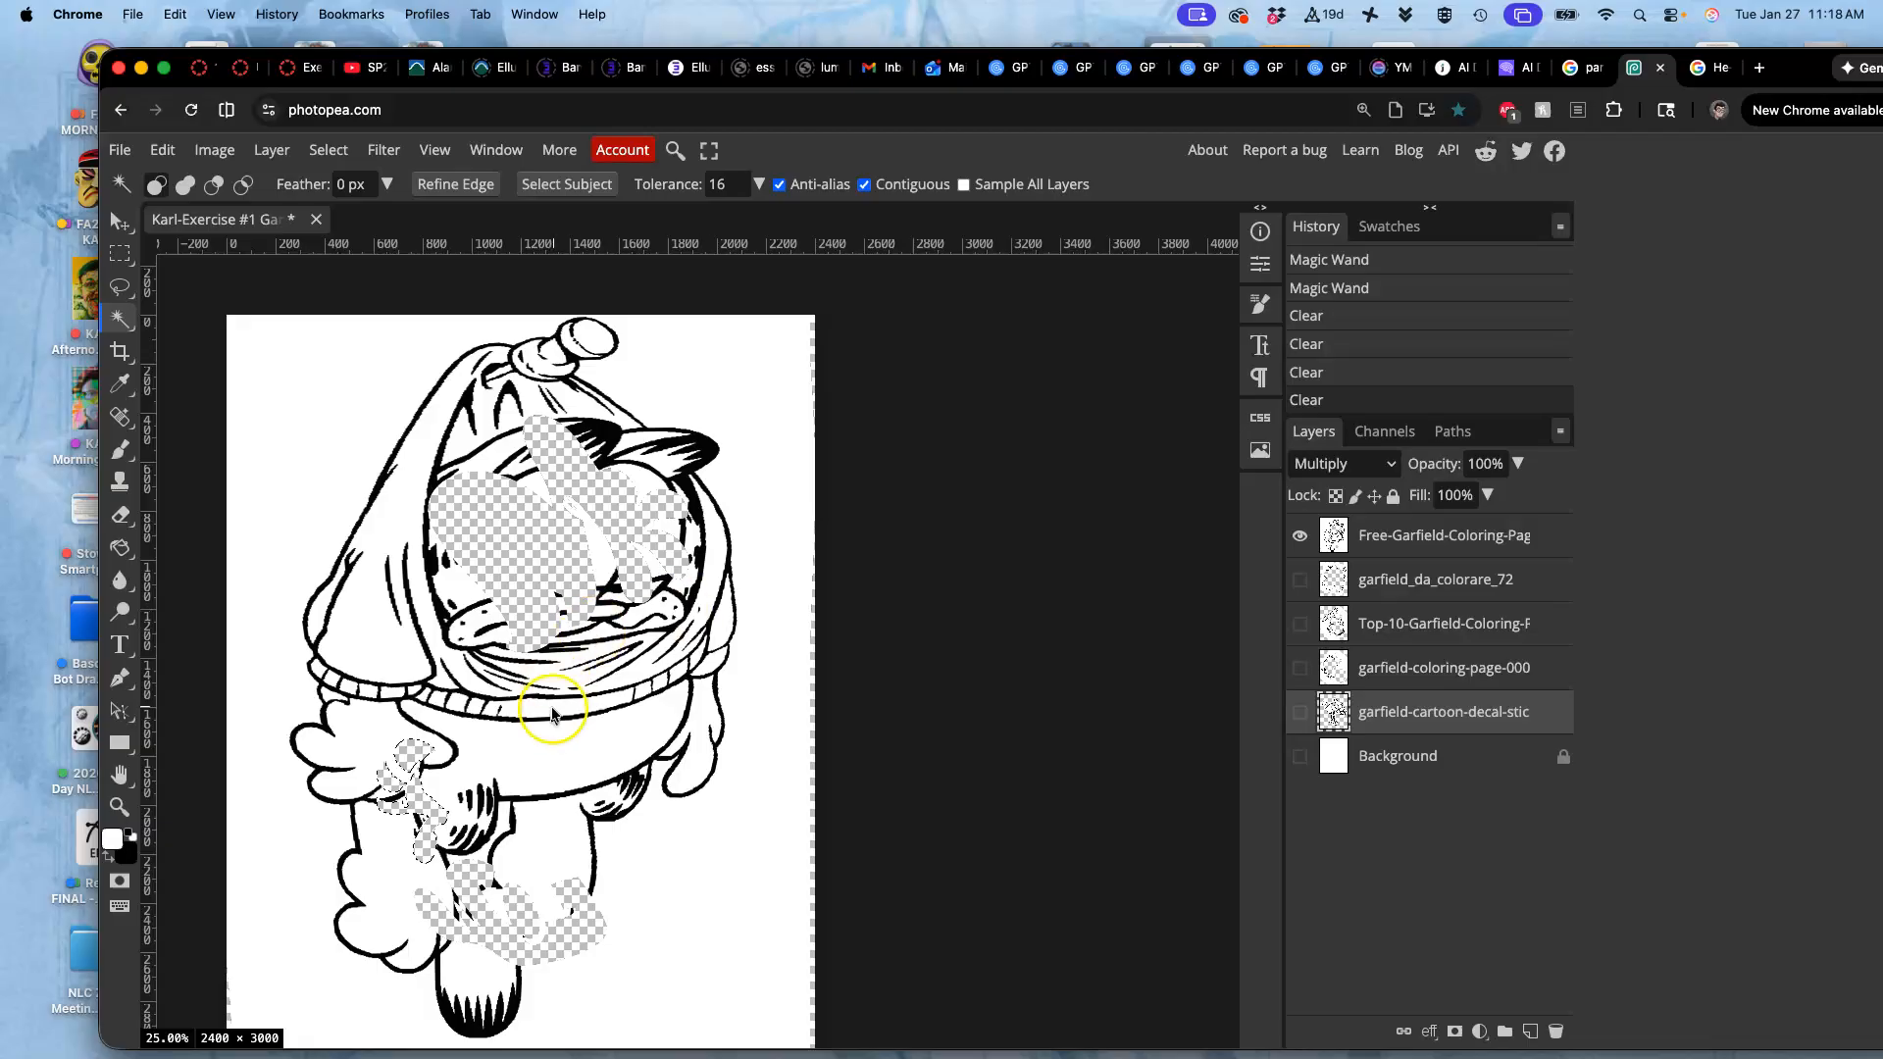
click(700, 717)
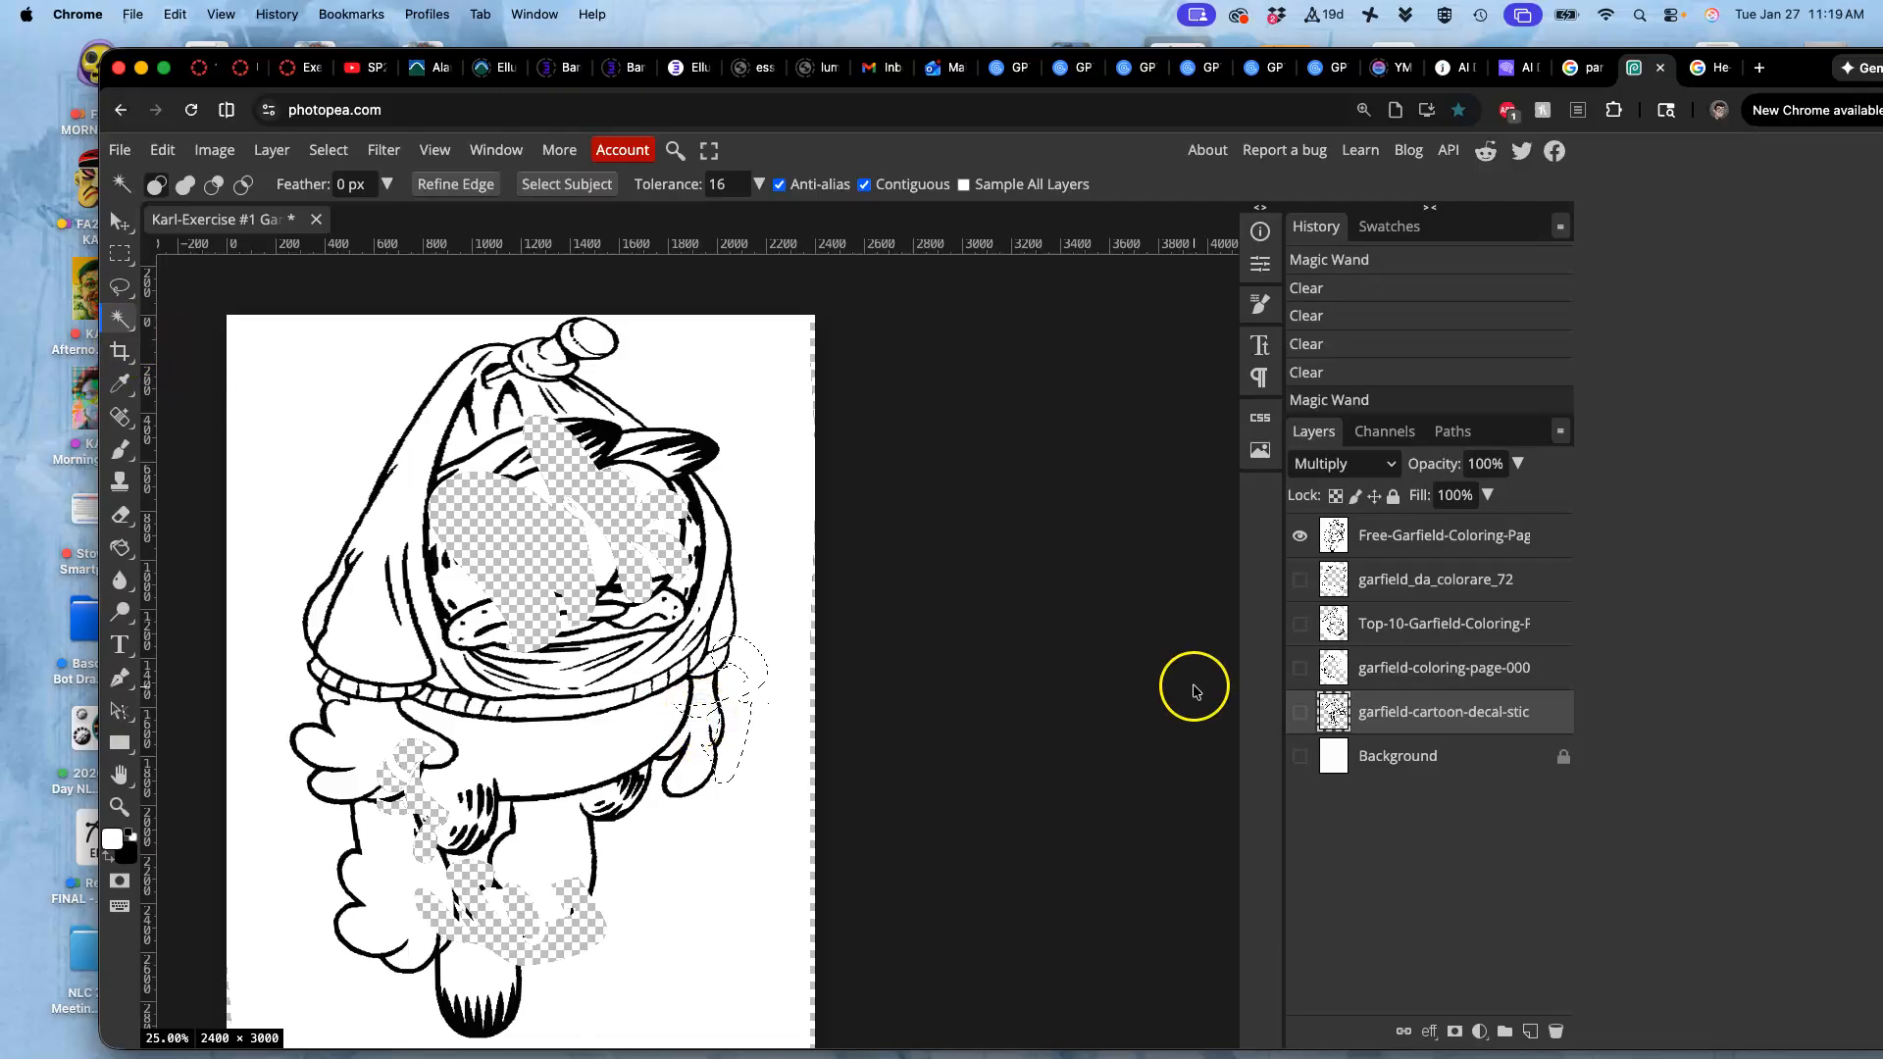
click(1409, 539)
click(694, 777)
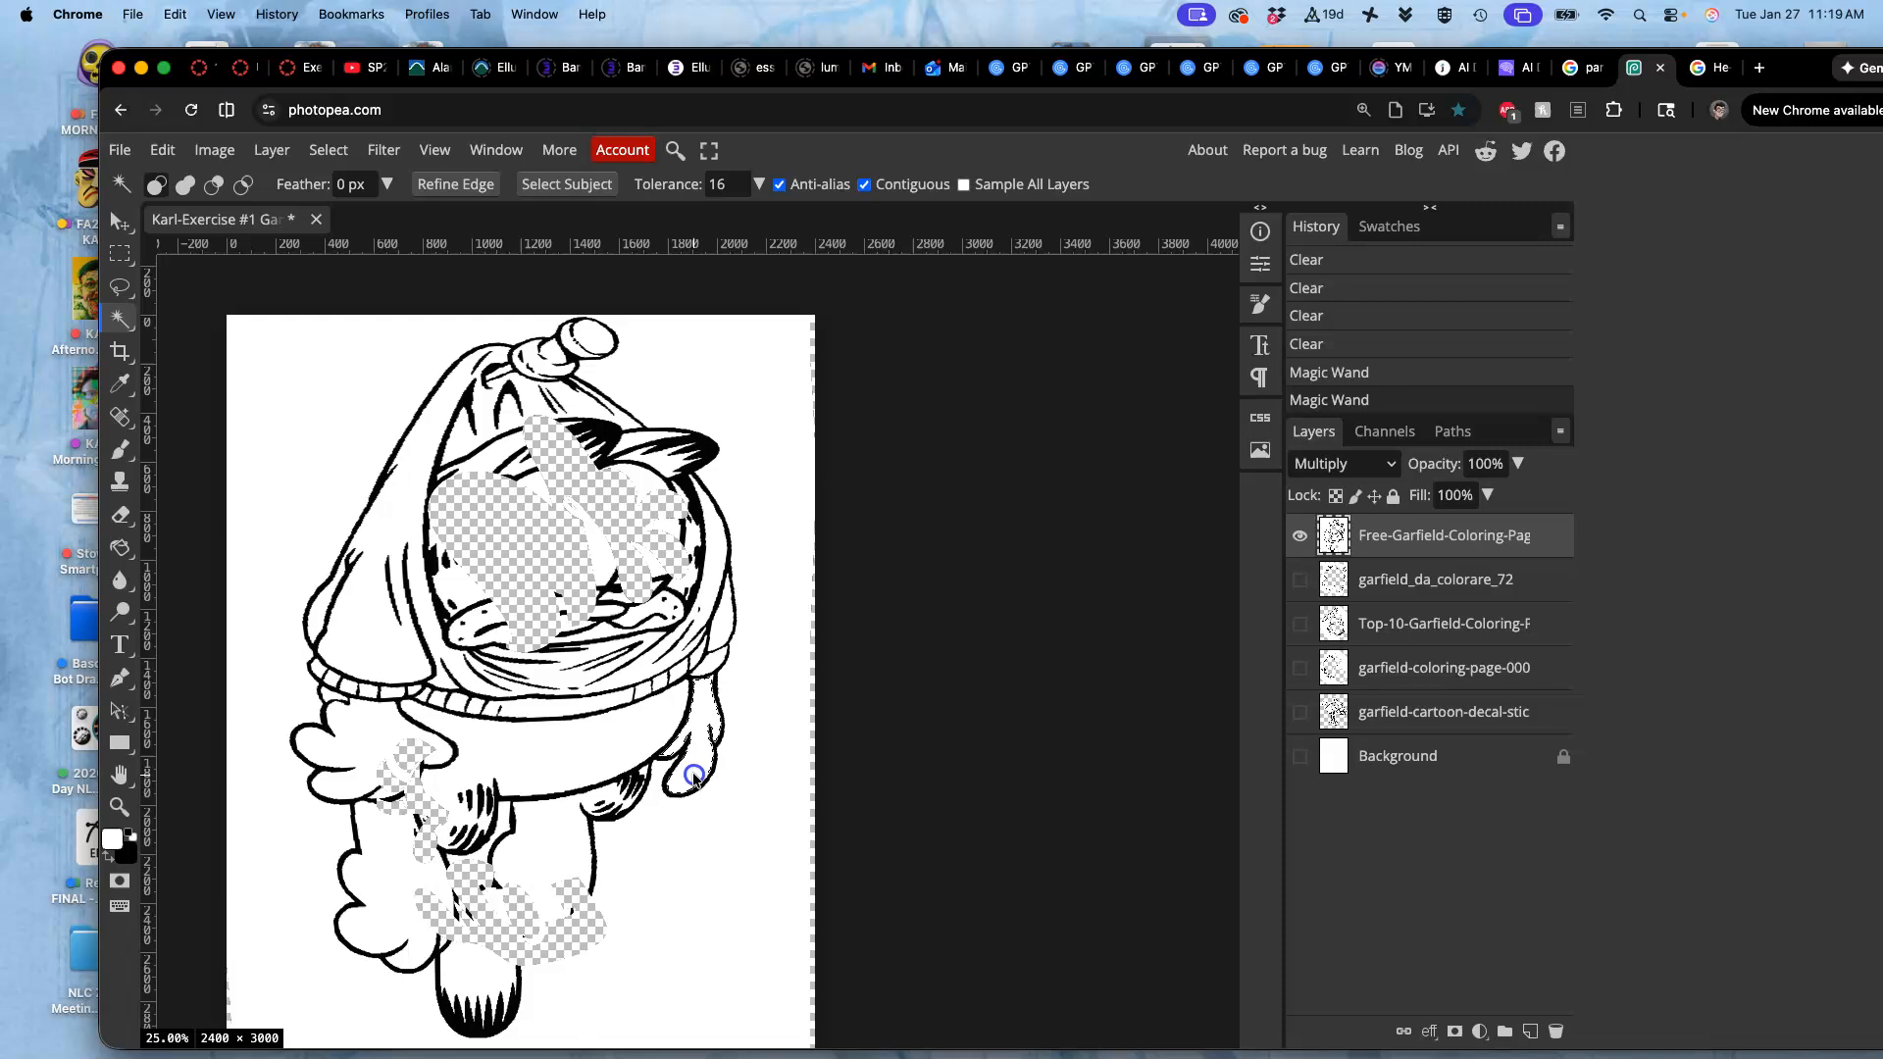
Show garfield_da_colorare_72 and Top-10-Garfield-Coloring, and clear the hanging-hand selection from both layers
click(1299, 580)
click(1376, 585)
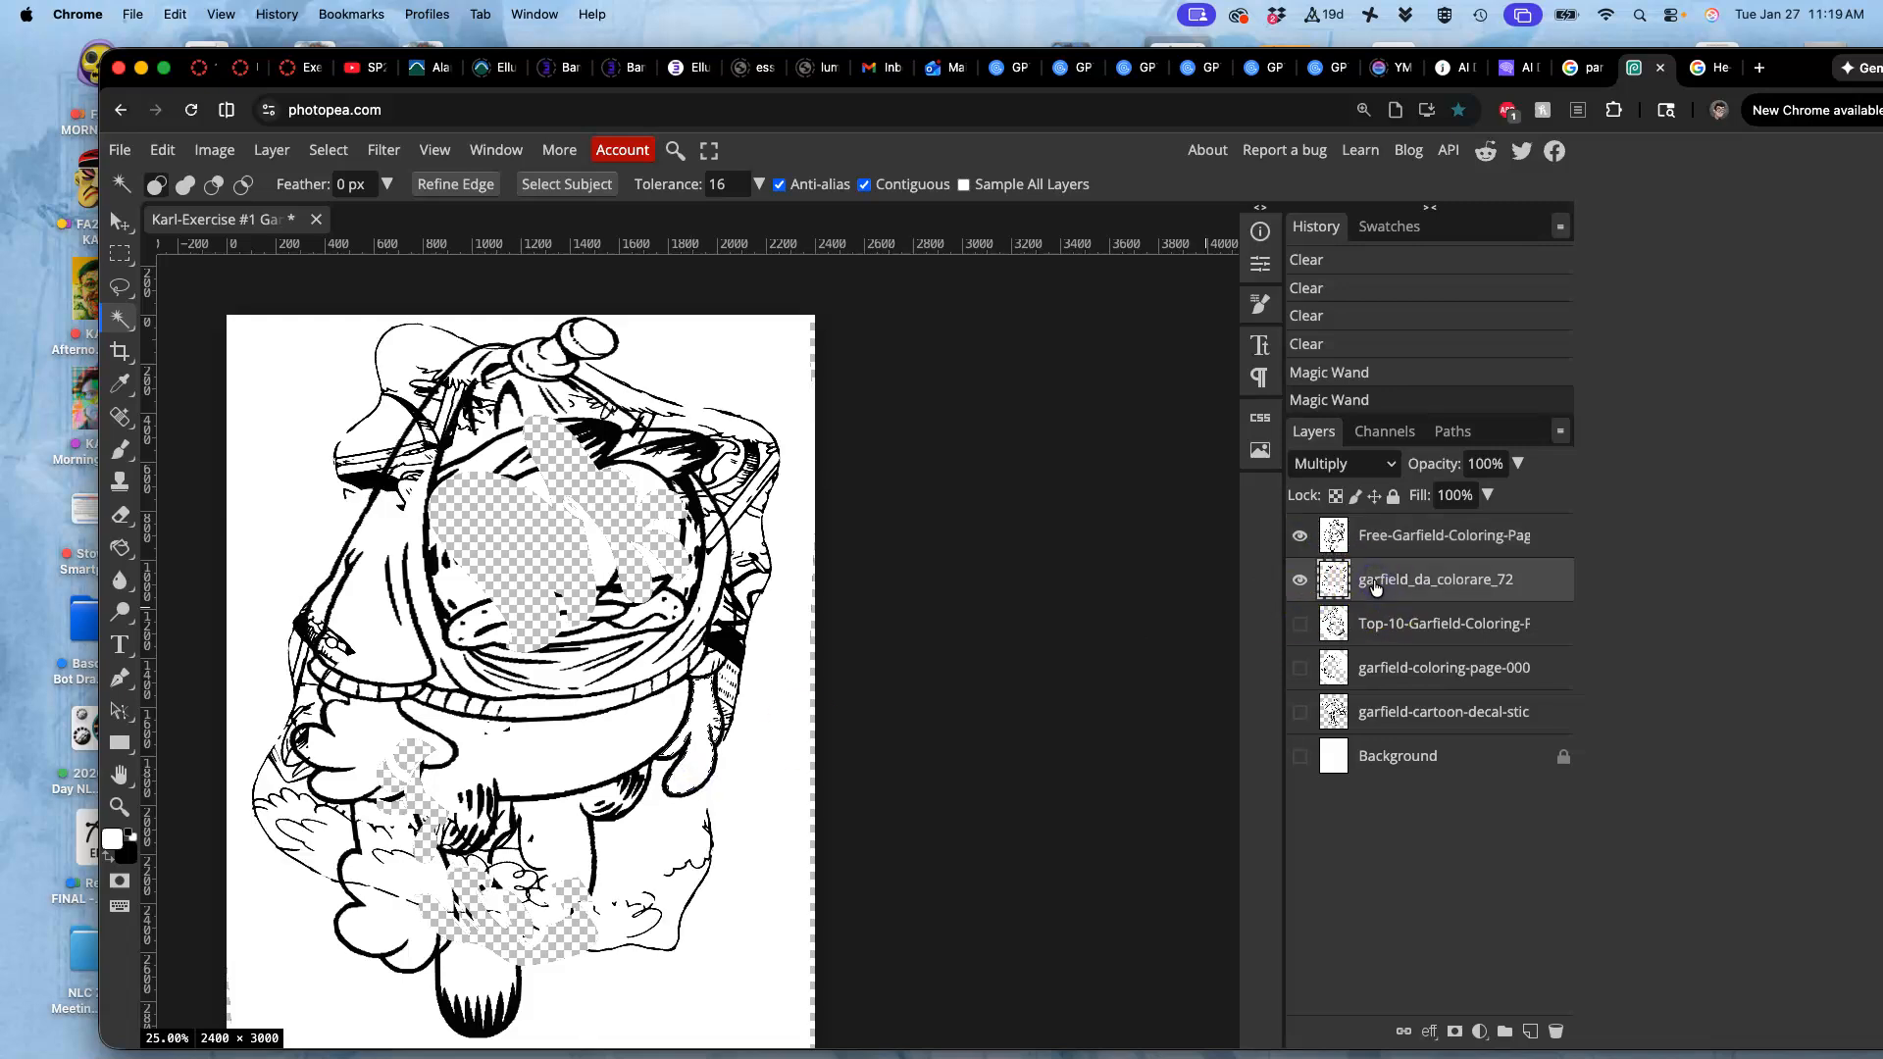
click(1299, 623)
click(1387, 628)
key(Delete)
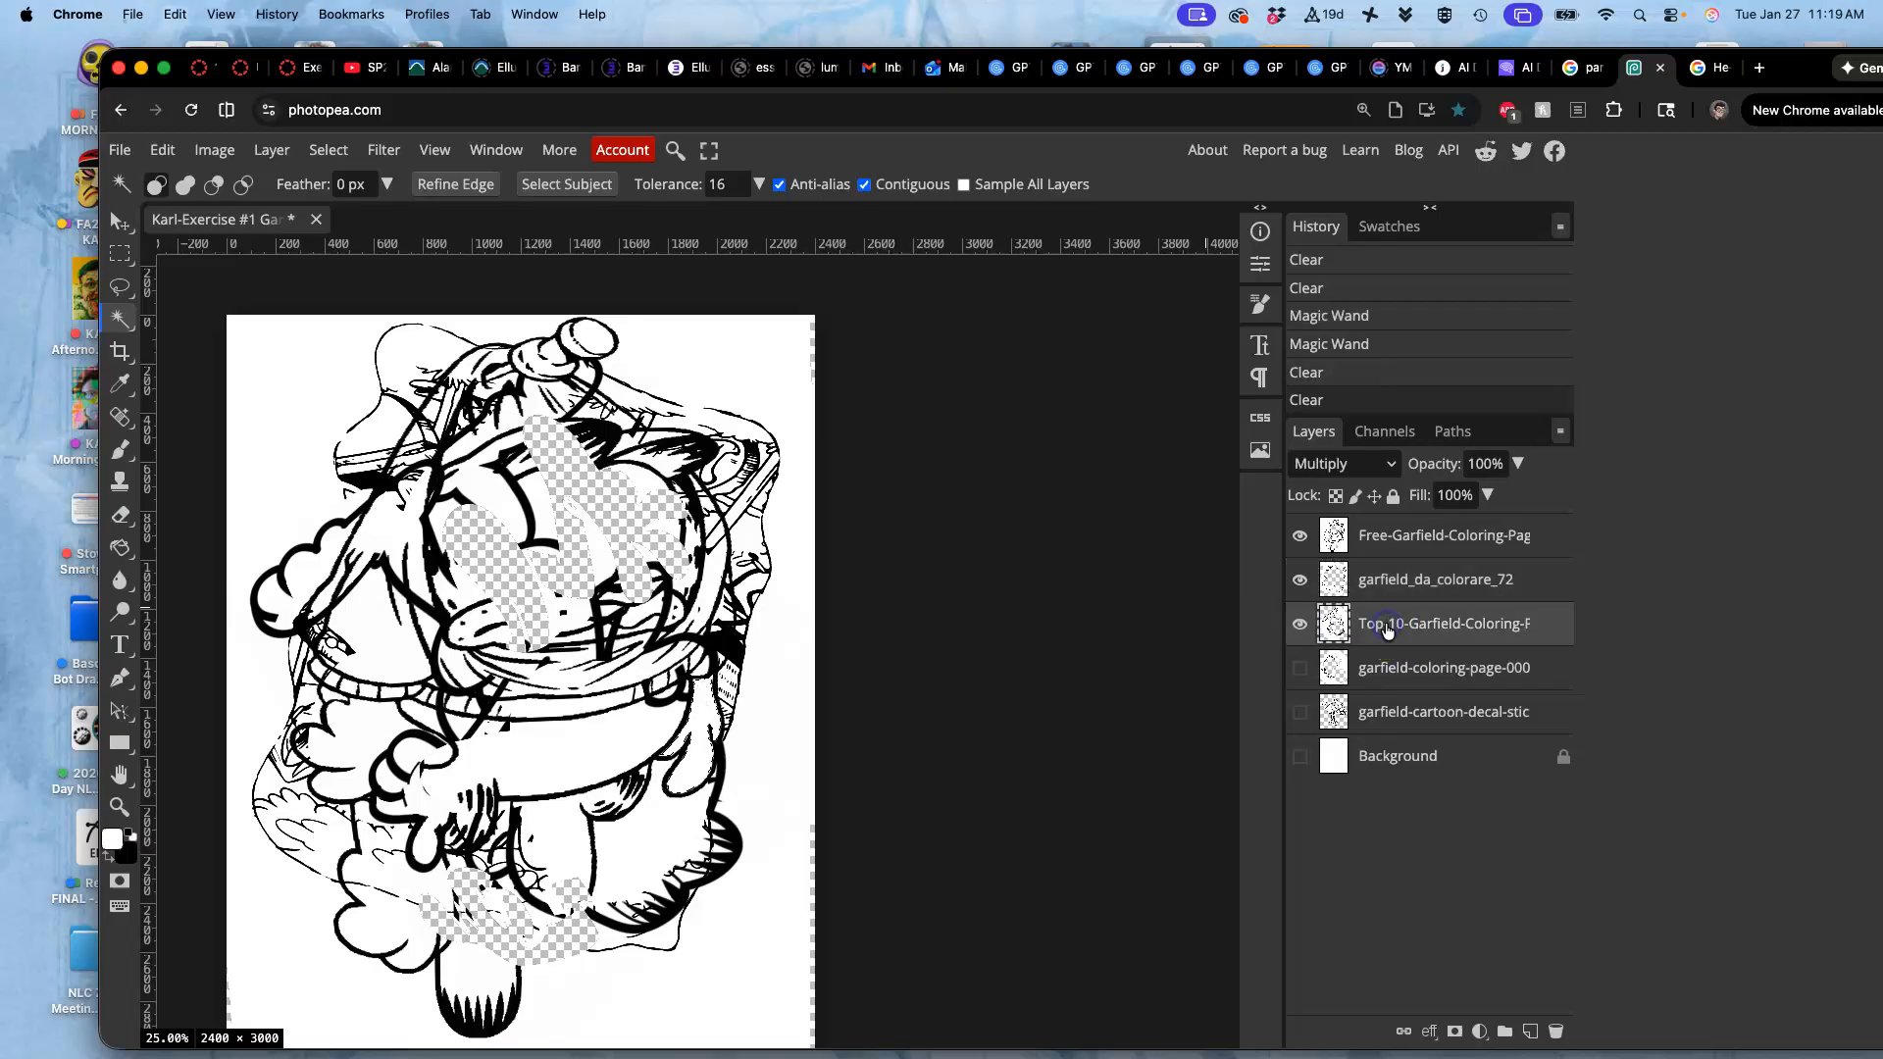
Show garfield-coloring-page-000 and garfield-cartoon-decal-stic, and clear the hanging-hand selection from both layers
click(1299, 668)
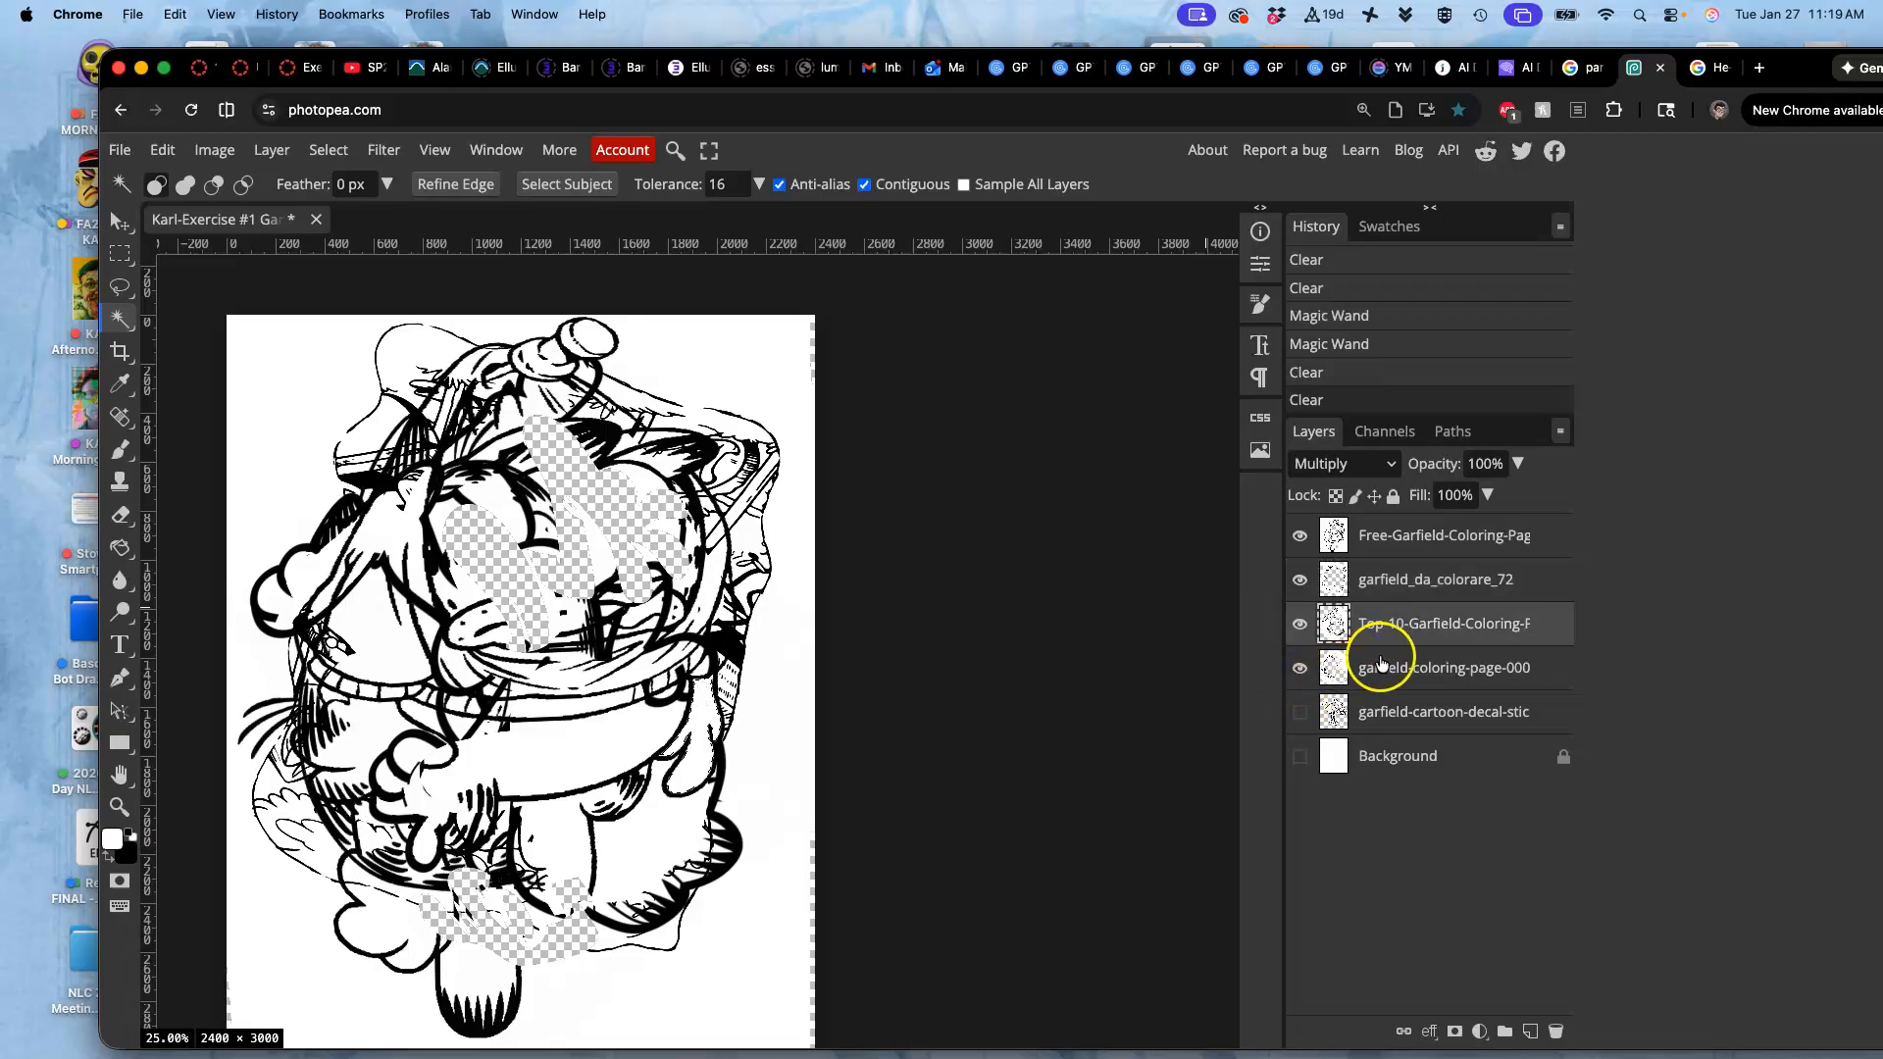
click(1381, 663)
click(1300, 713)
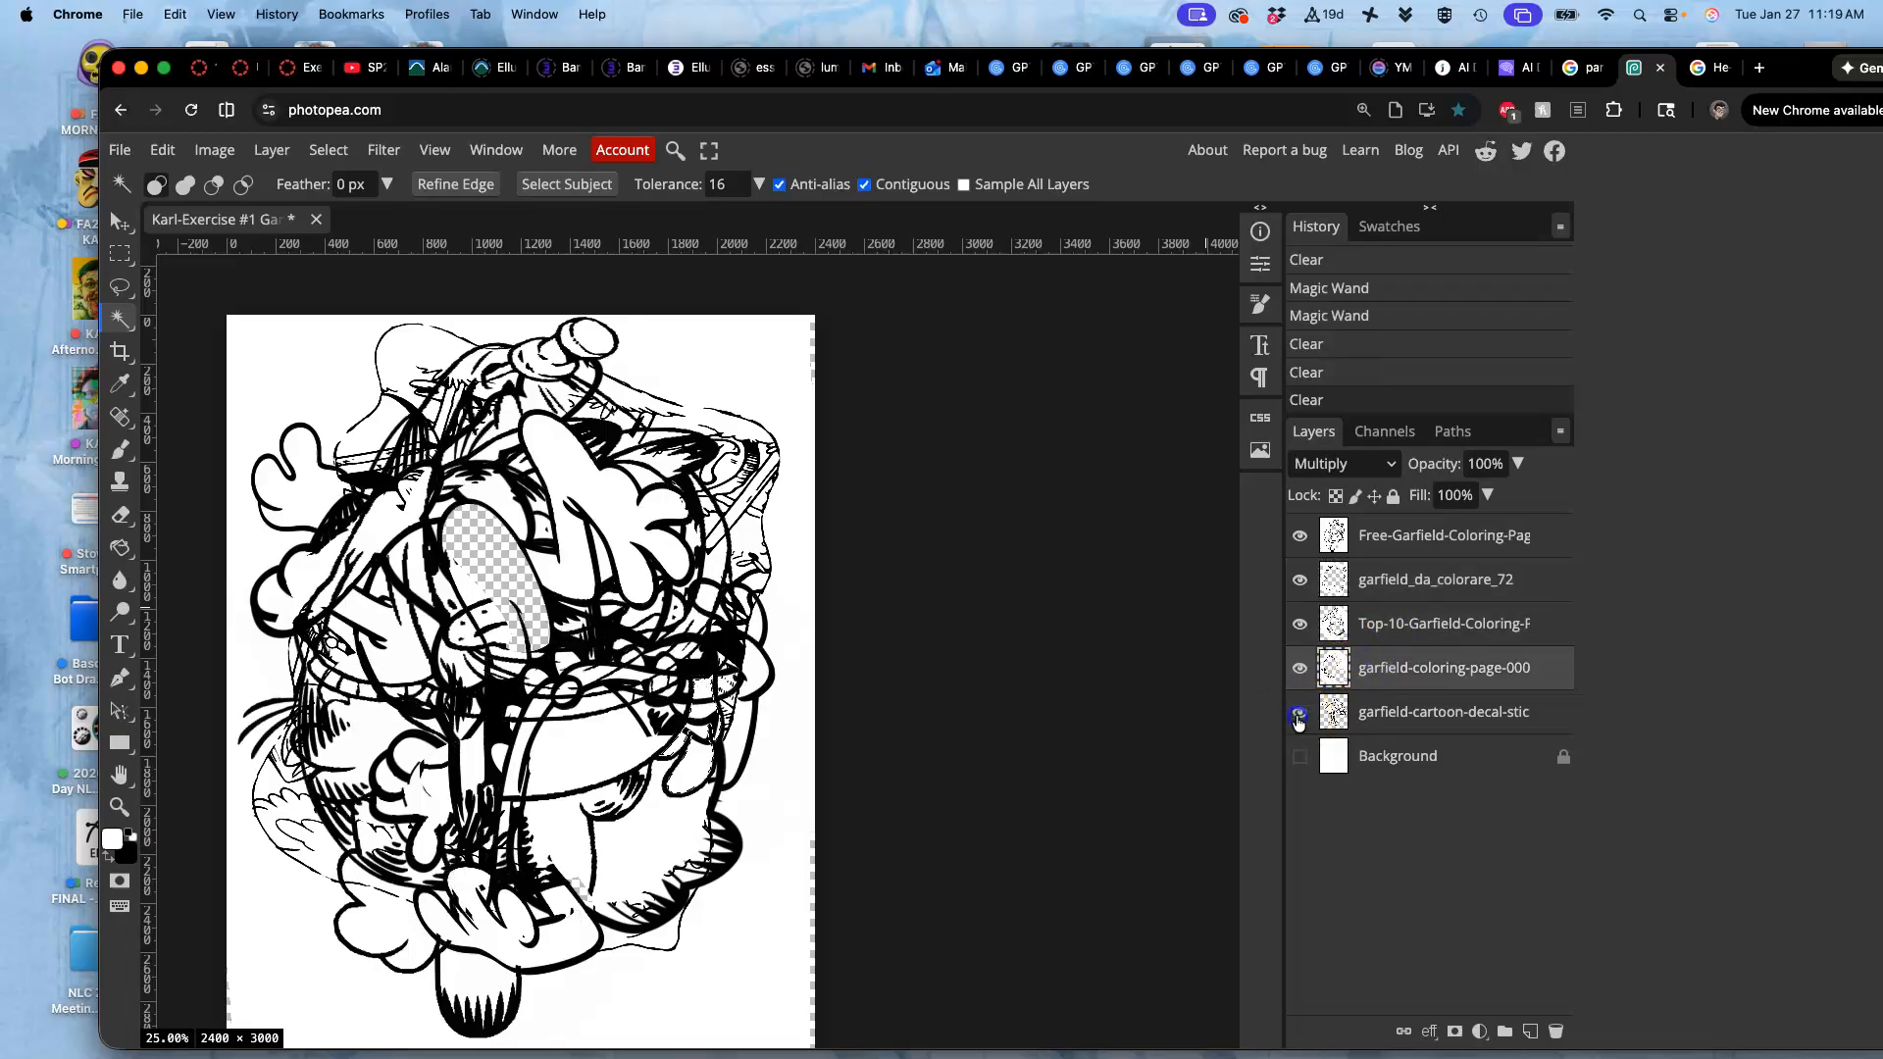
click(1389, 728)
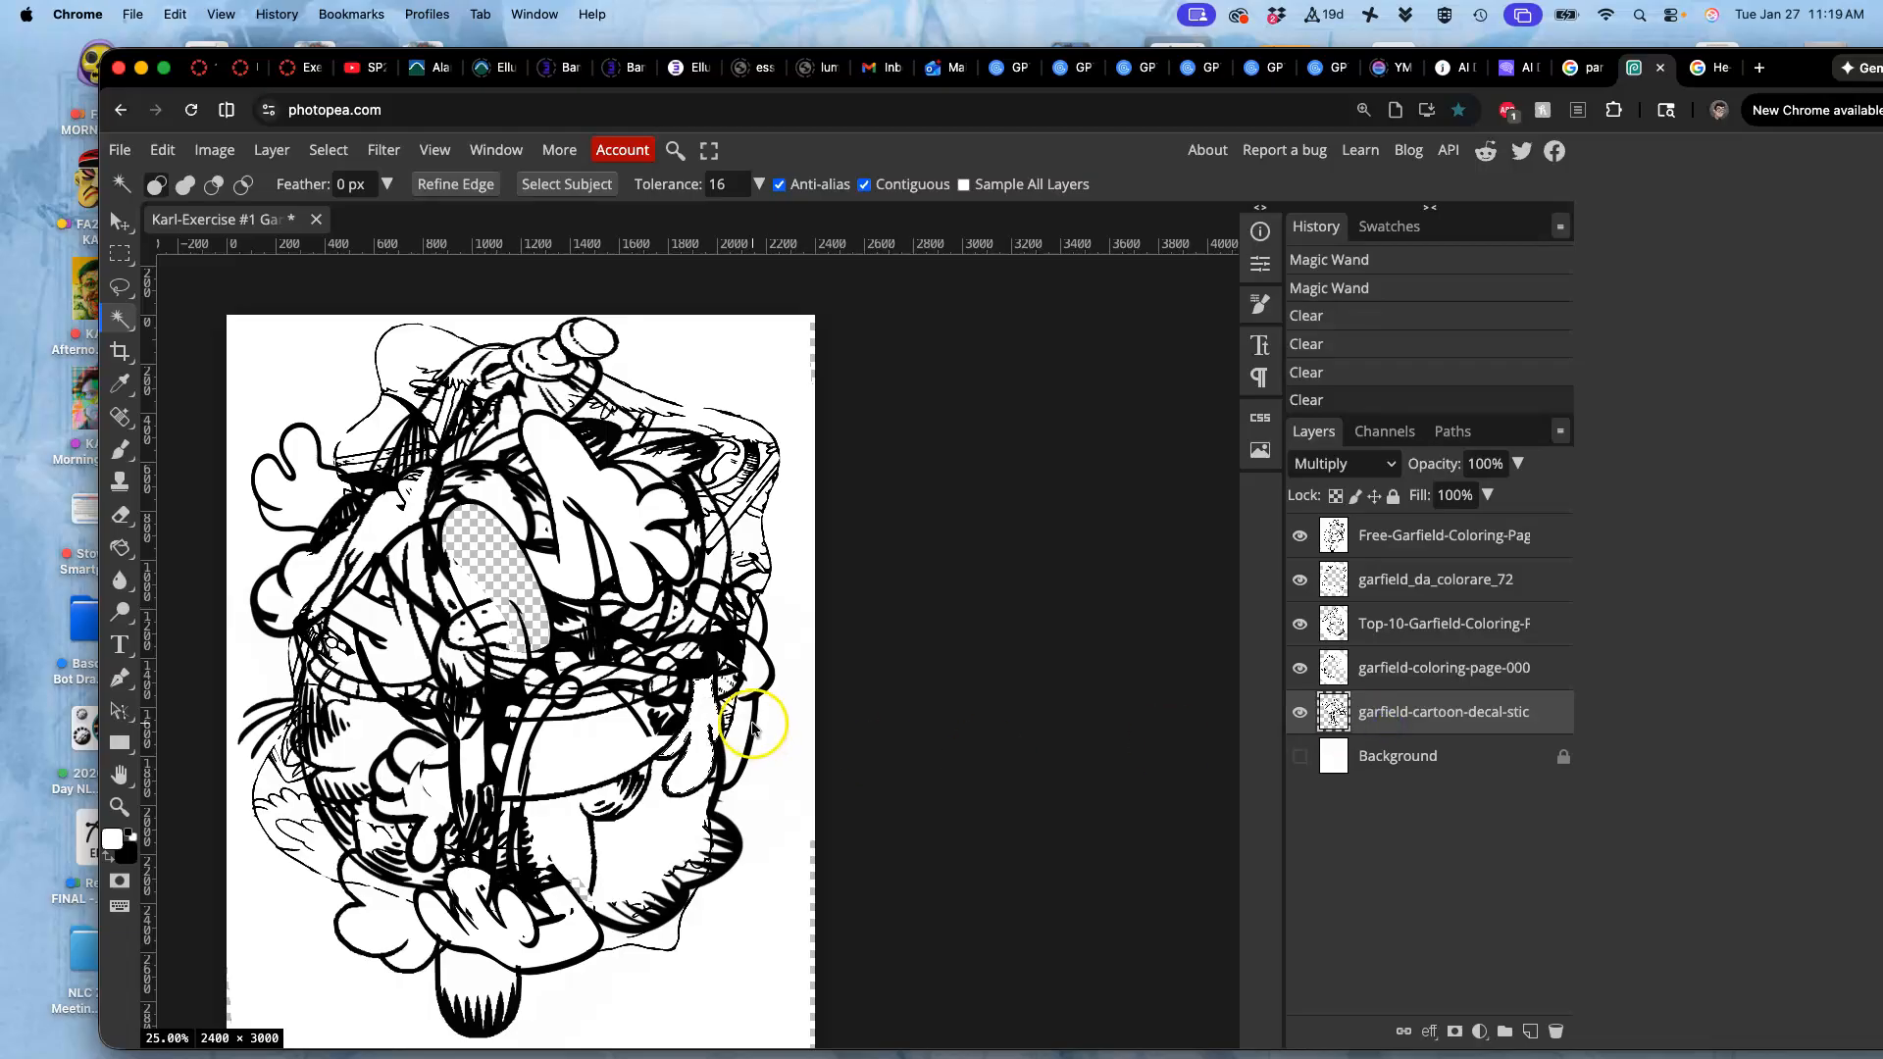
Show the Background layer and hide every line art layer except Free-Garfield-Coloring-Pag
click(1299, 756)
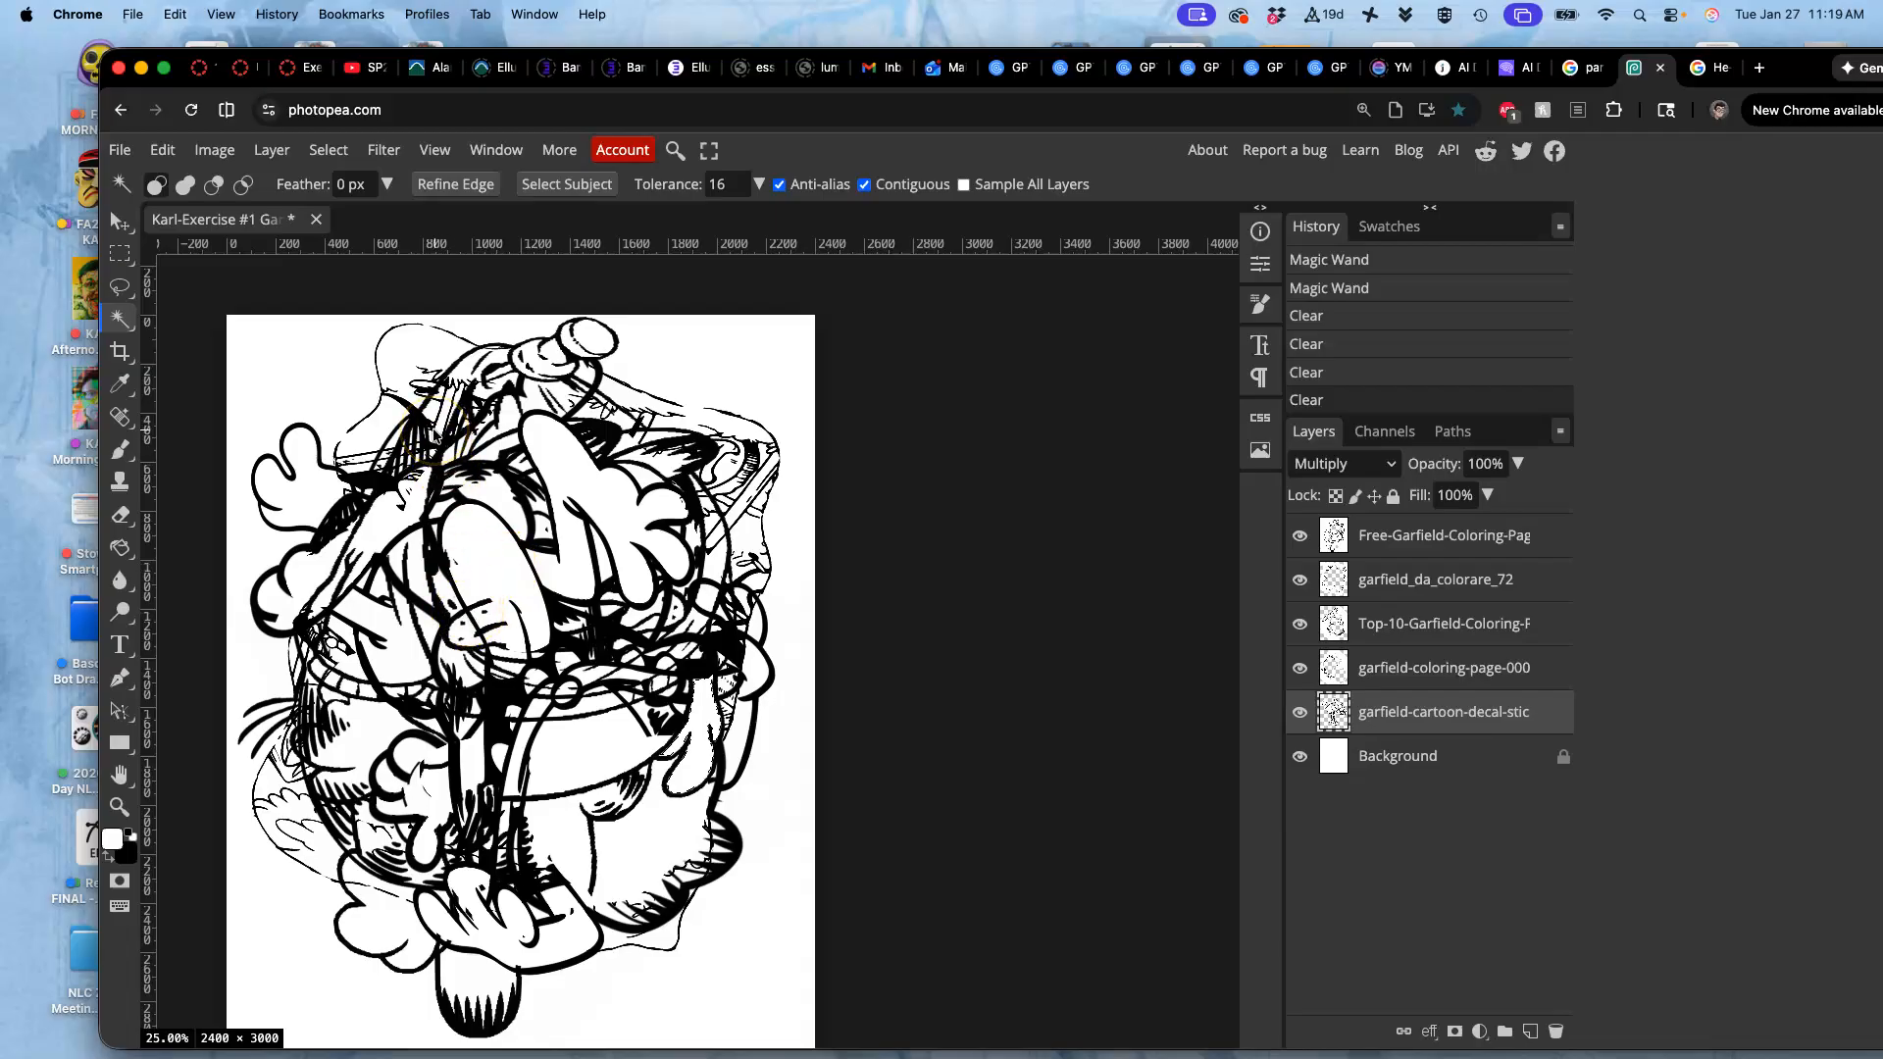
click(1299, 537)
click(1299, 537)
click(1299, 579)
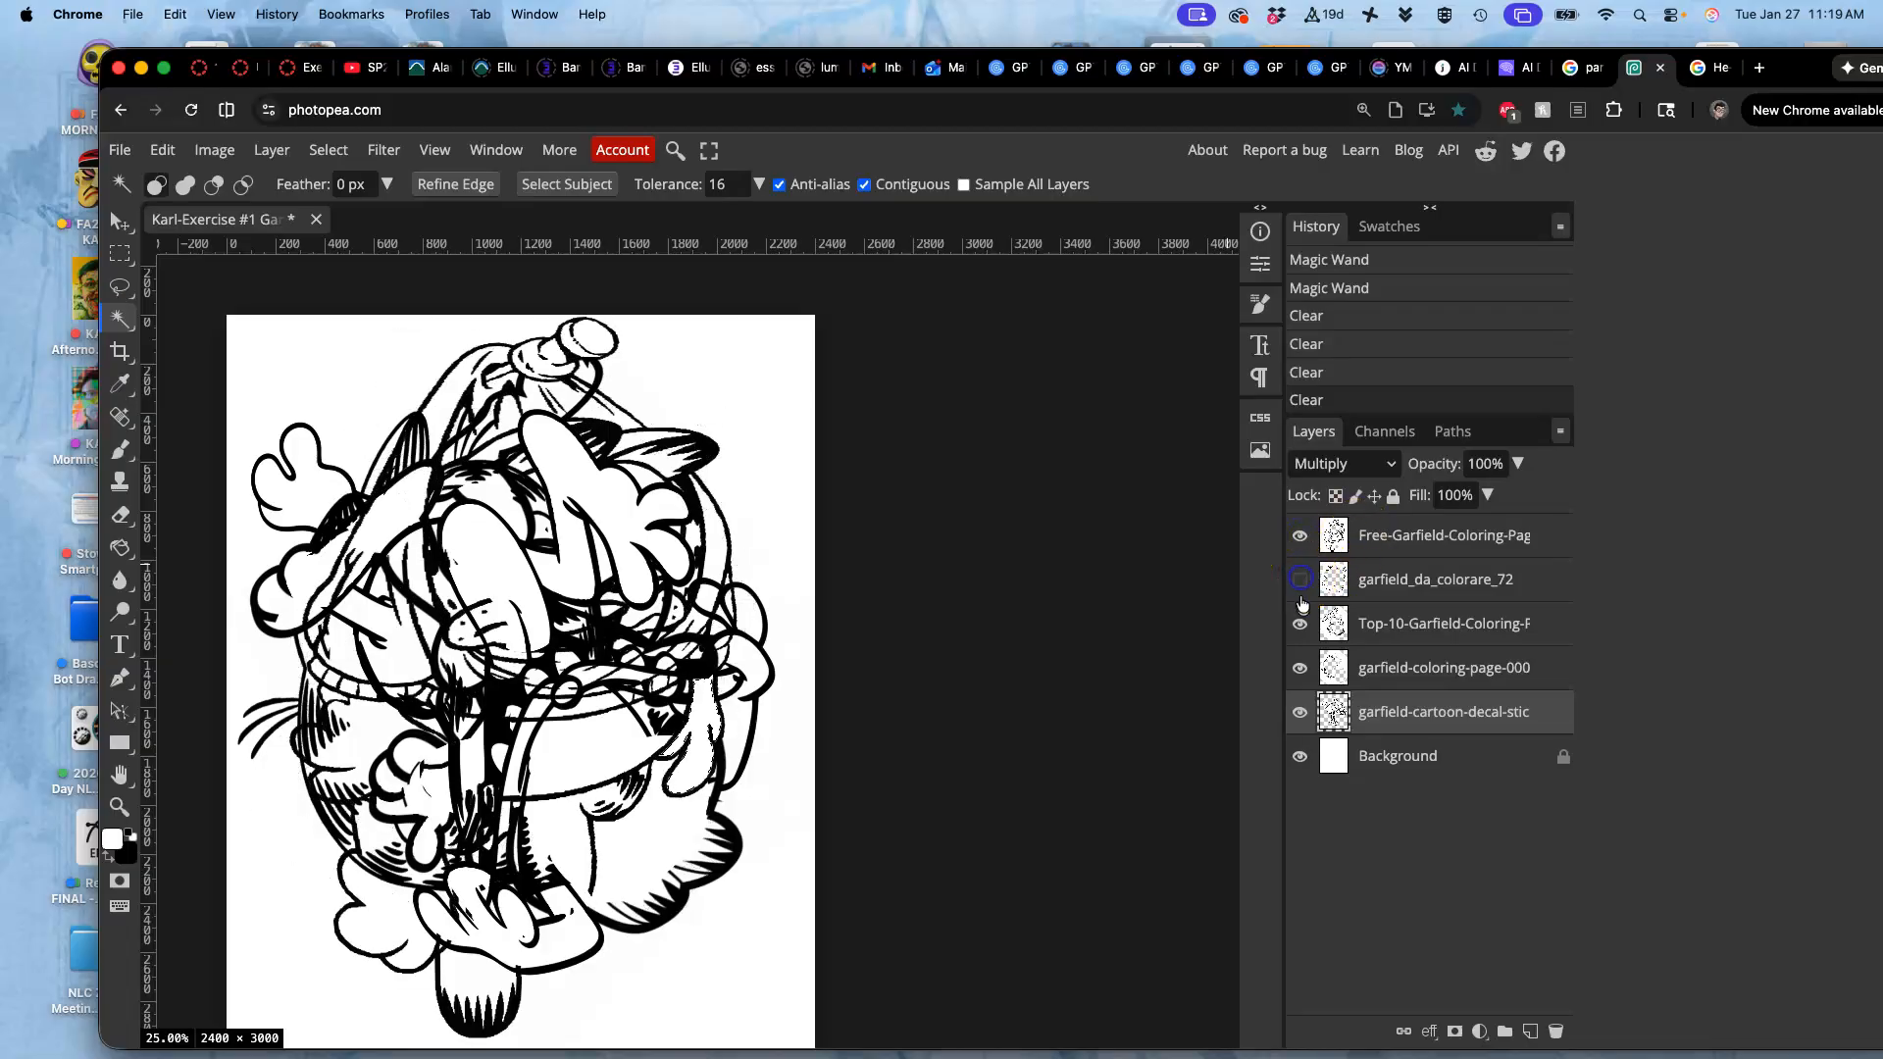
click(1297, 624)
click(1300, 668)
click(1299, 712)
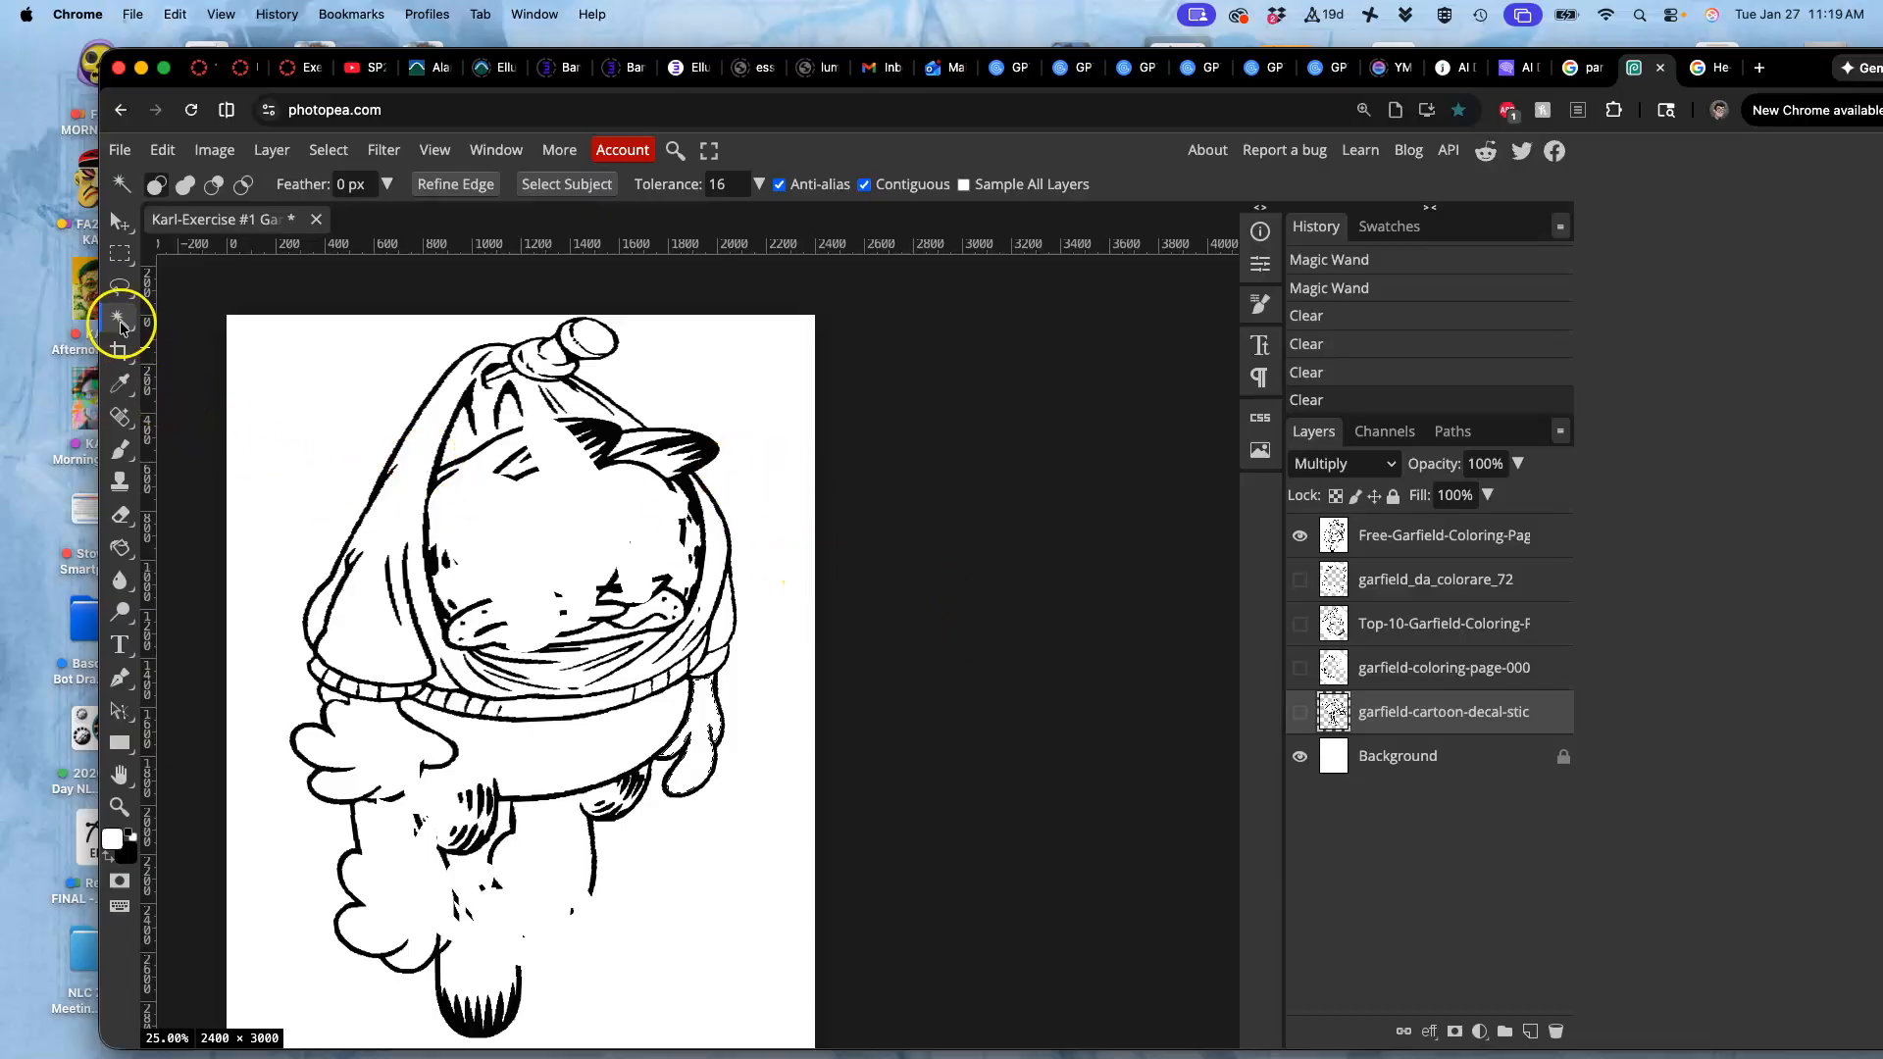
On the Free-Garfield-Coloring-Pag layer, Magic Wand the white interior of the hood draped around the head
click(424, 434)
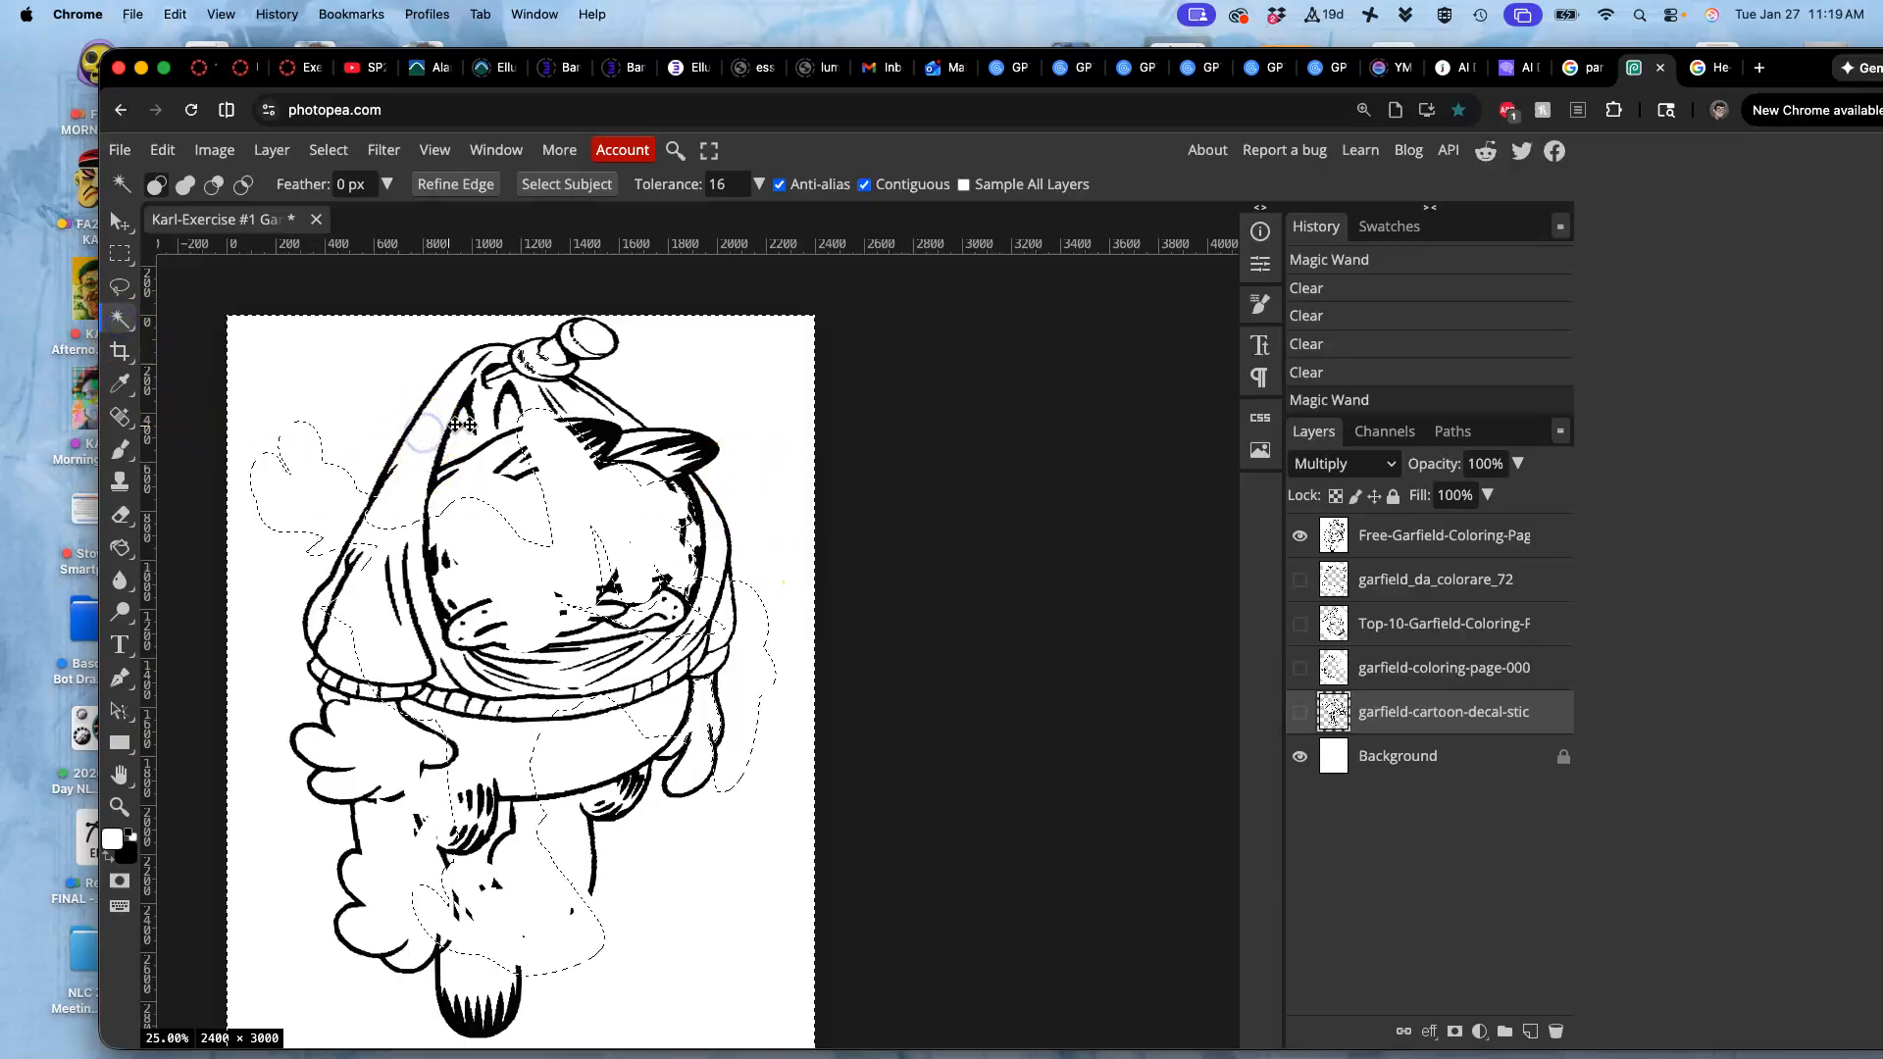
click(1391, 534)
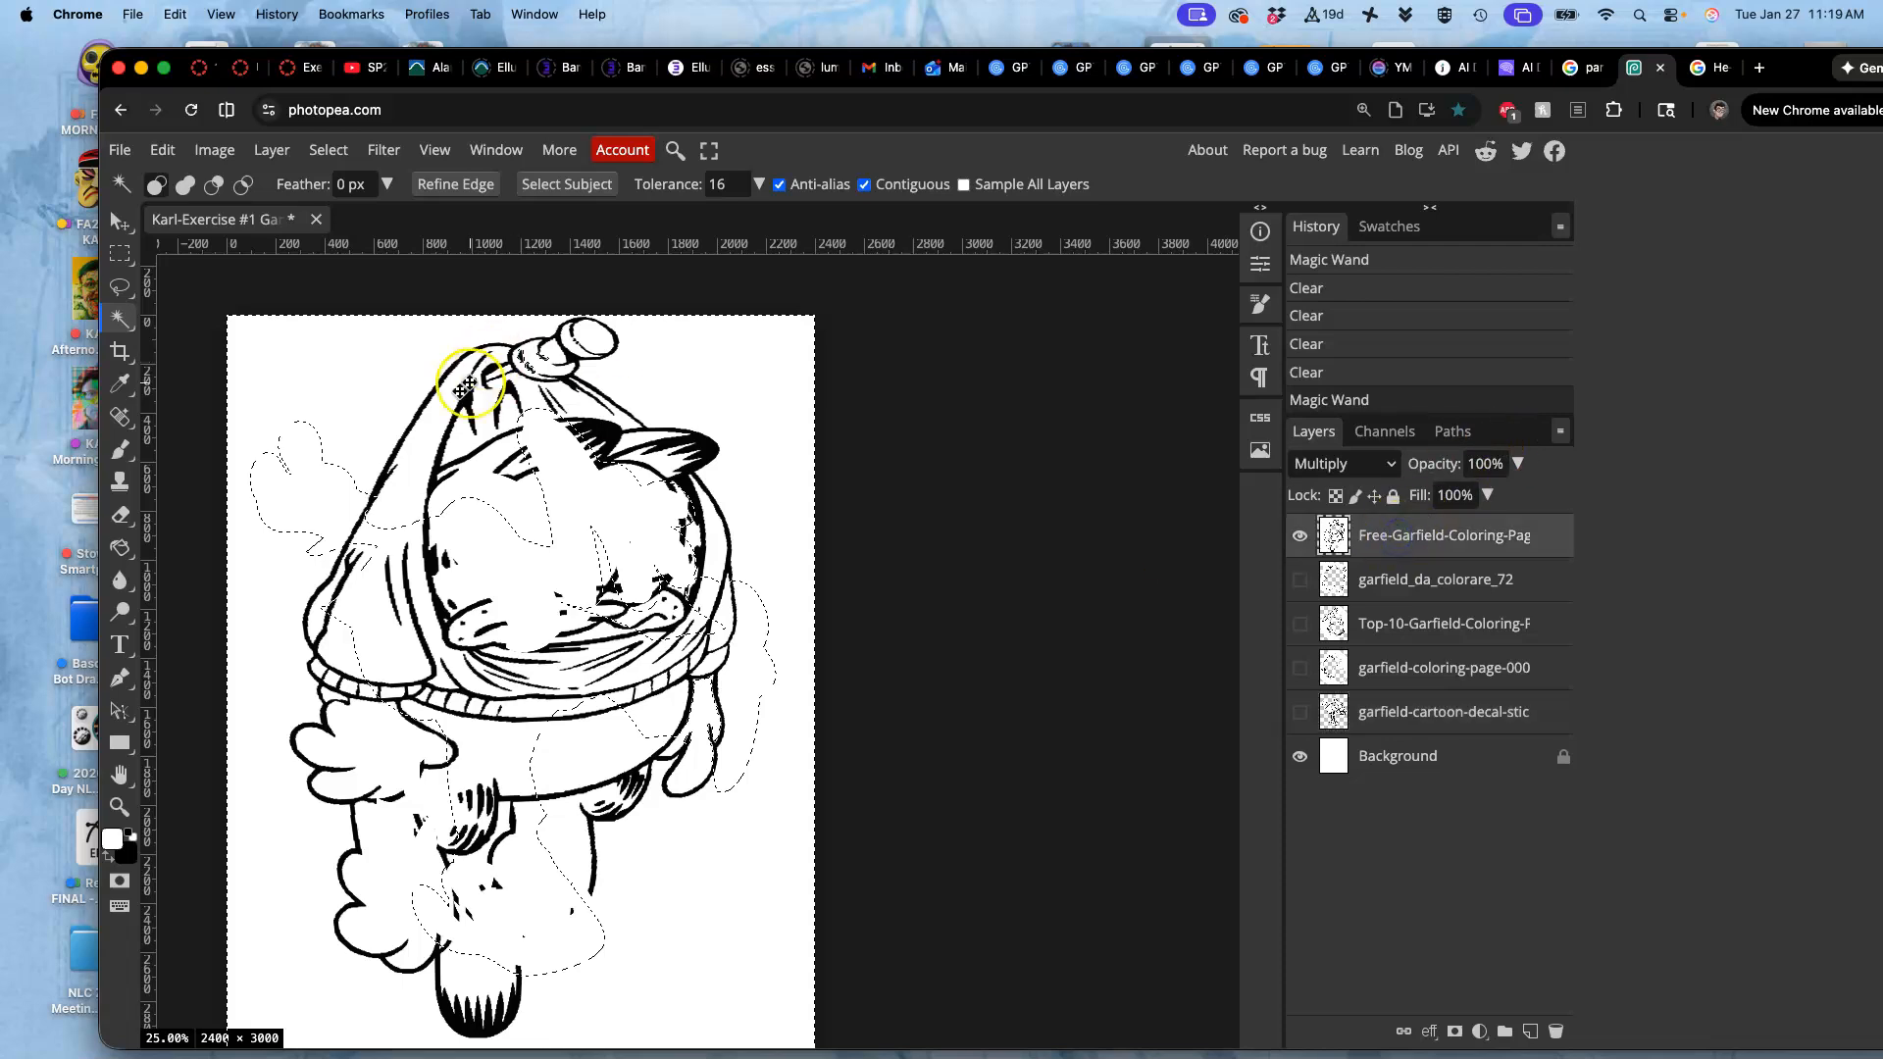
click(436, 418)
click(425, 435)
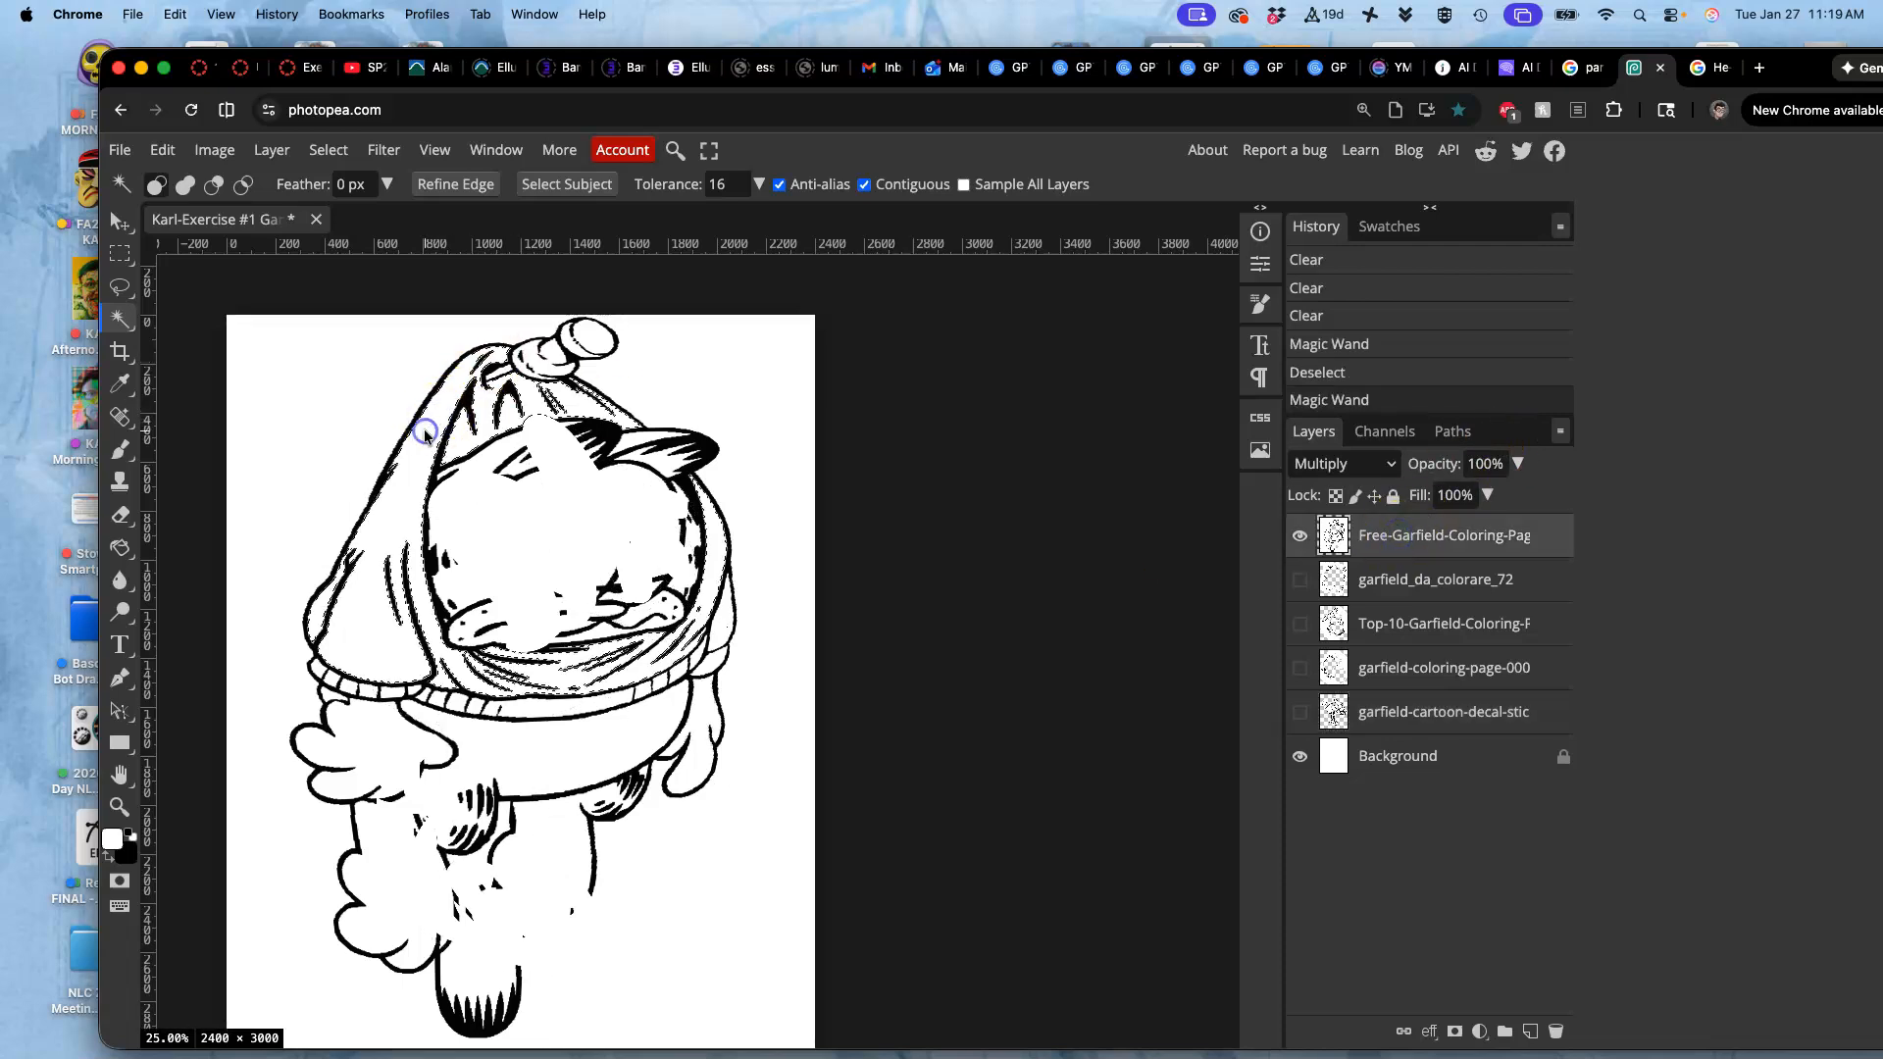
Hide Free-Garfield-Coloring-Pag and use the Lasso to subtract the top and right parts of the hood selection, keeping its left flap
click(1298, 535)
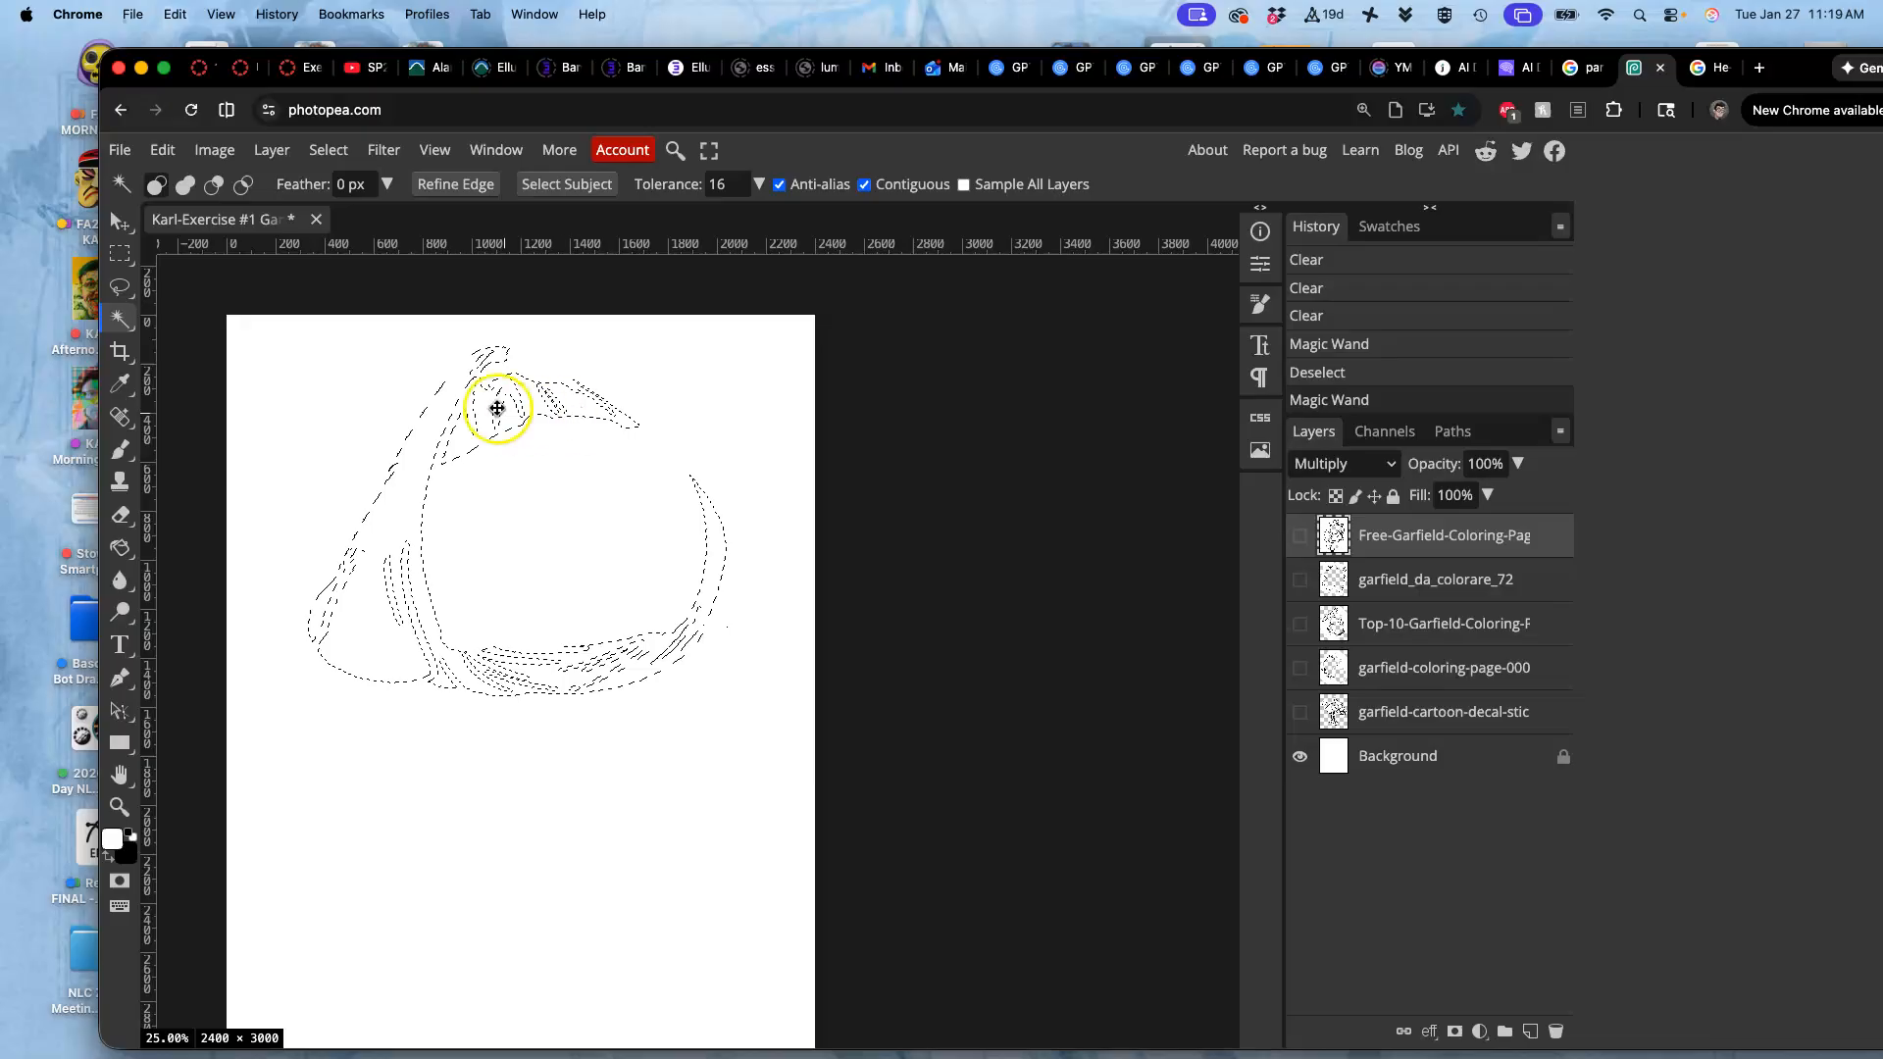
click(120, 290)
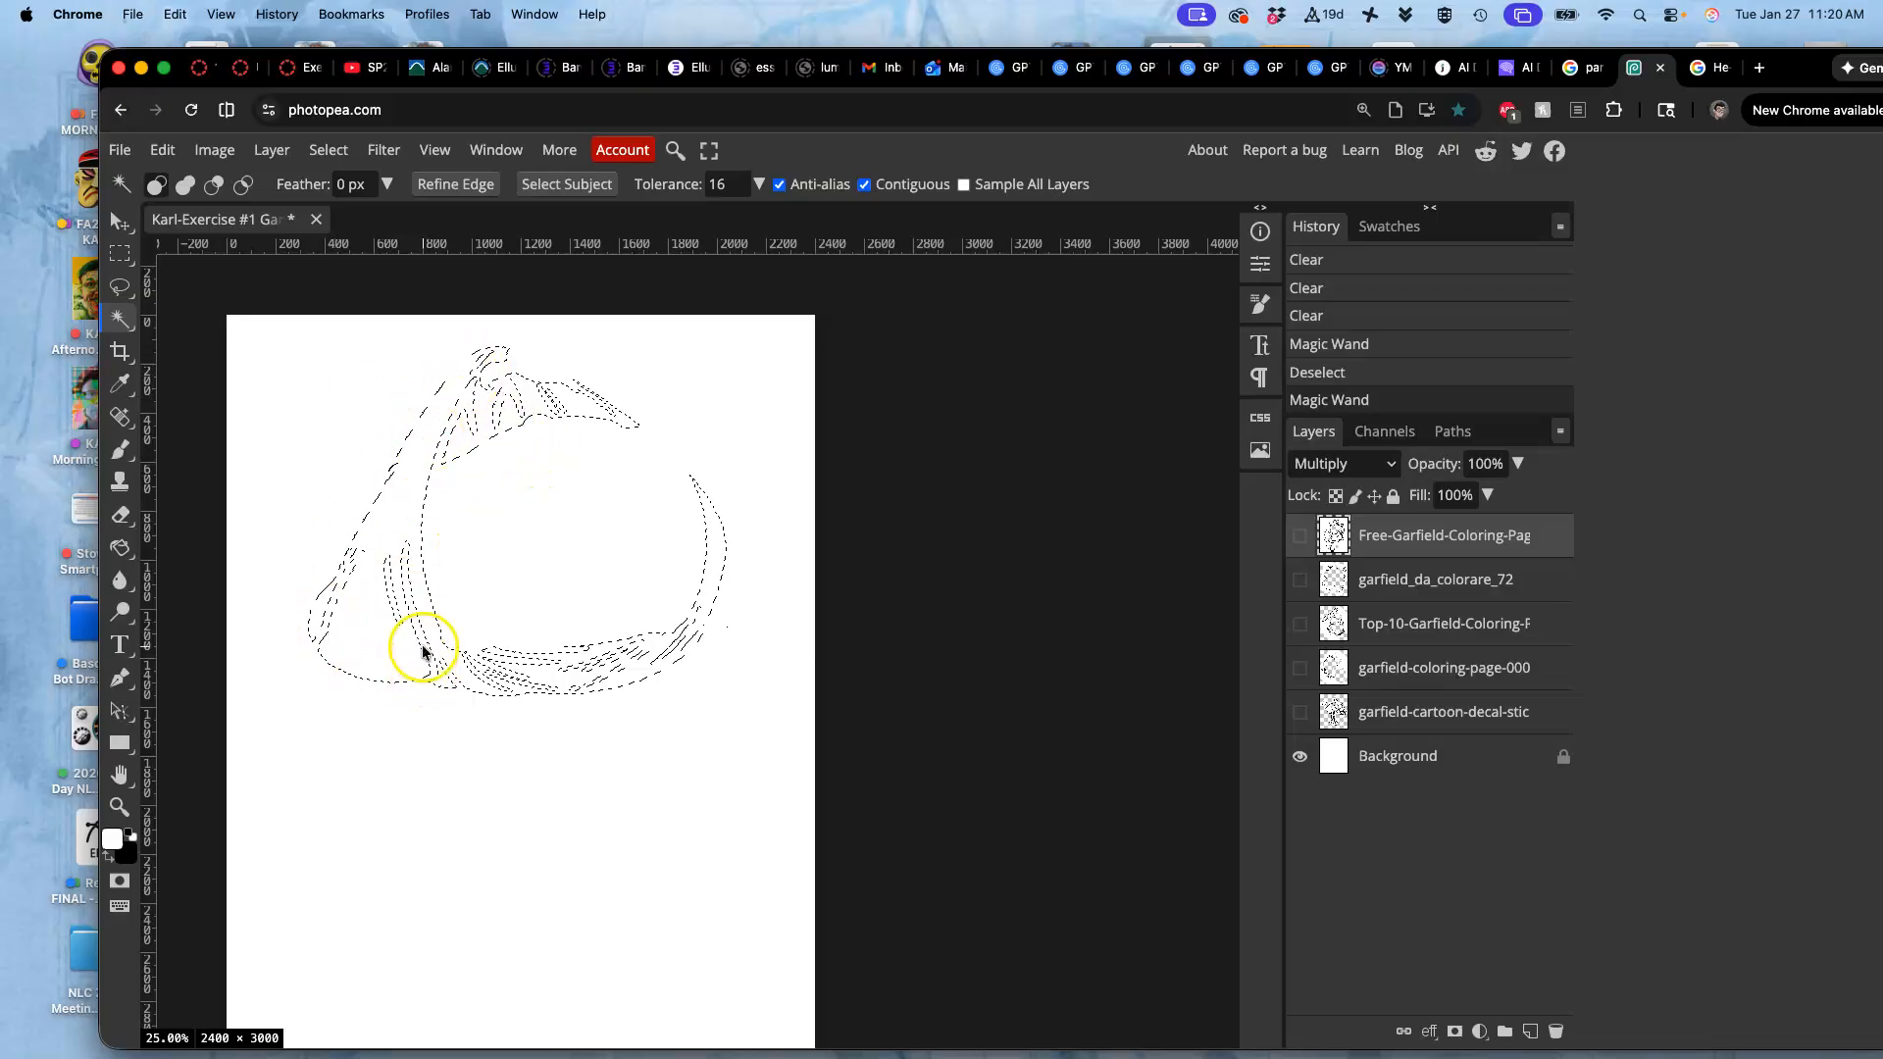
click(120, 286)
click(617, 351)
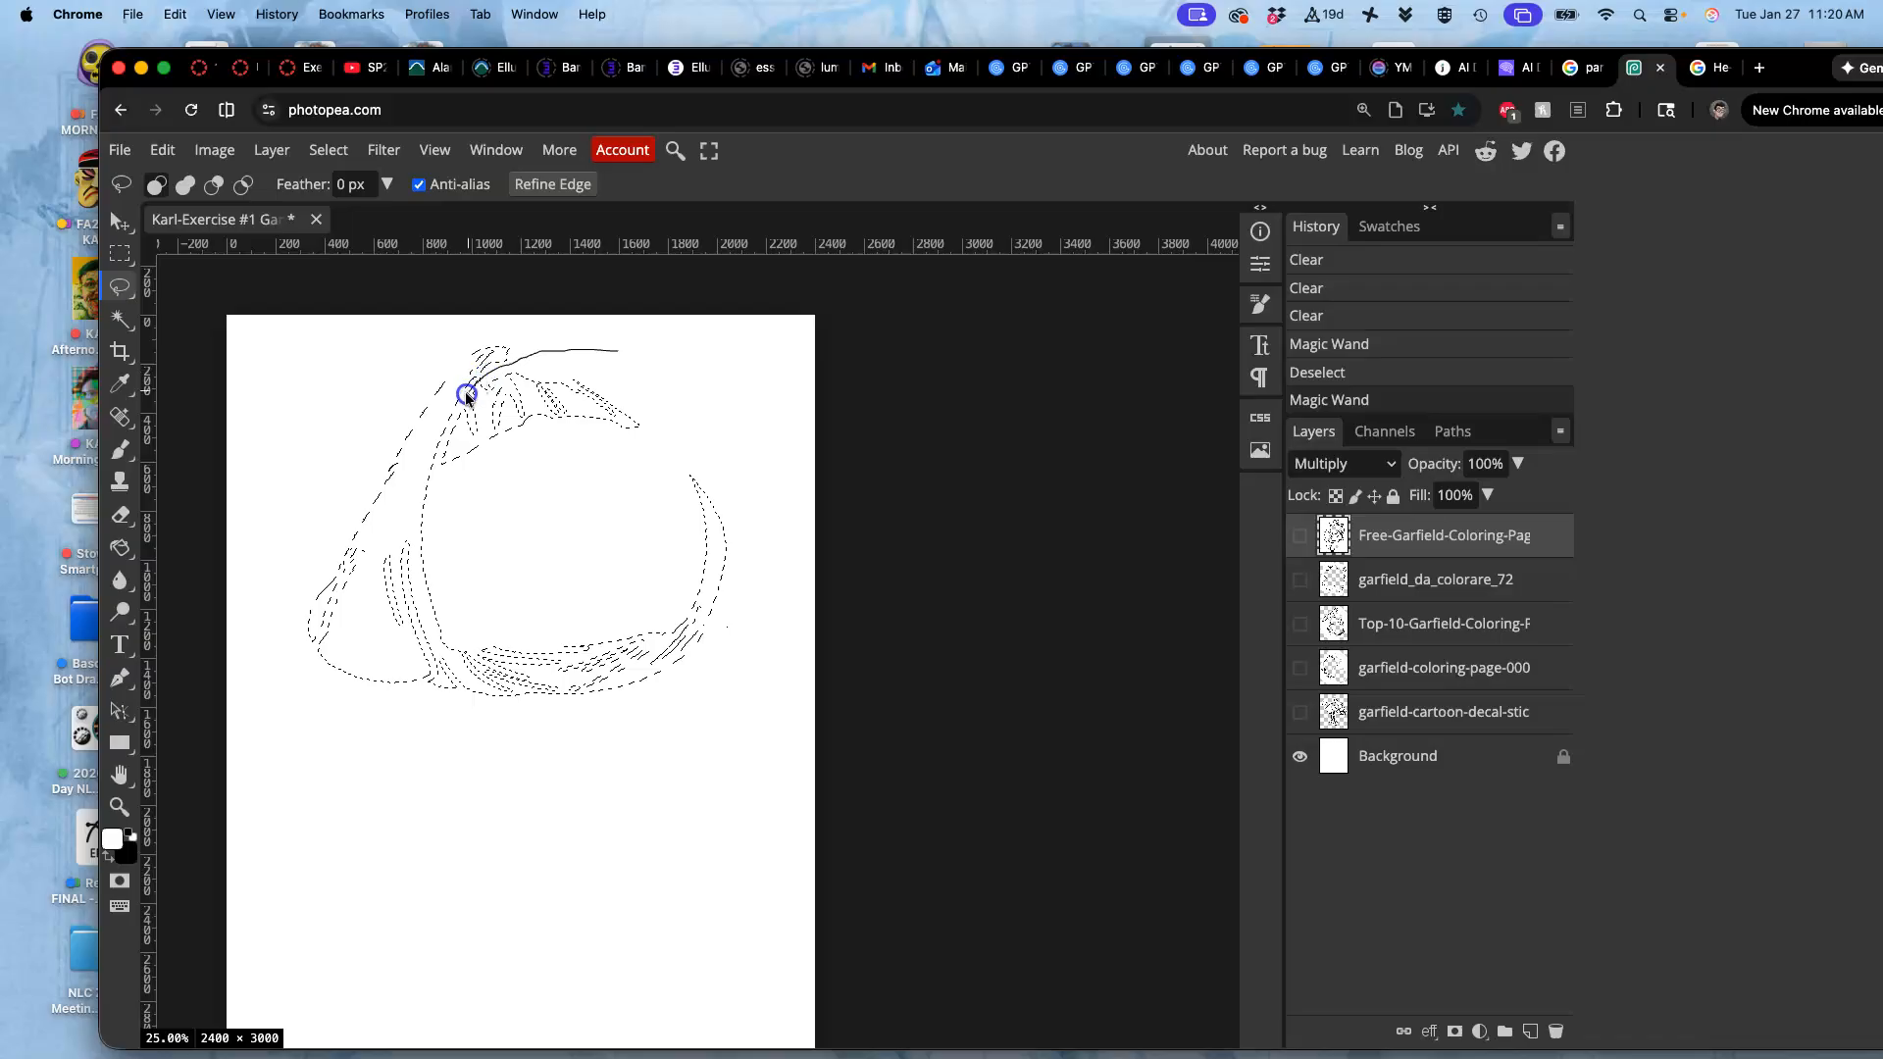
mouse_move(435, 481)
mouse_down()
mouse_move(462, 508)
mouse_move(671, 495)
mouse_move(691, 383)
mouse_up()
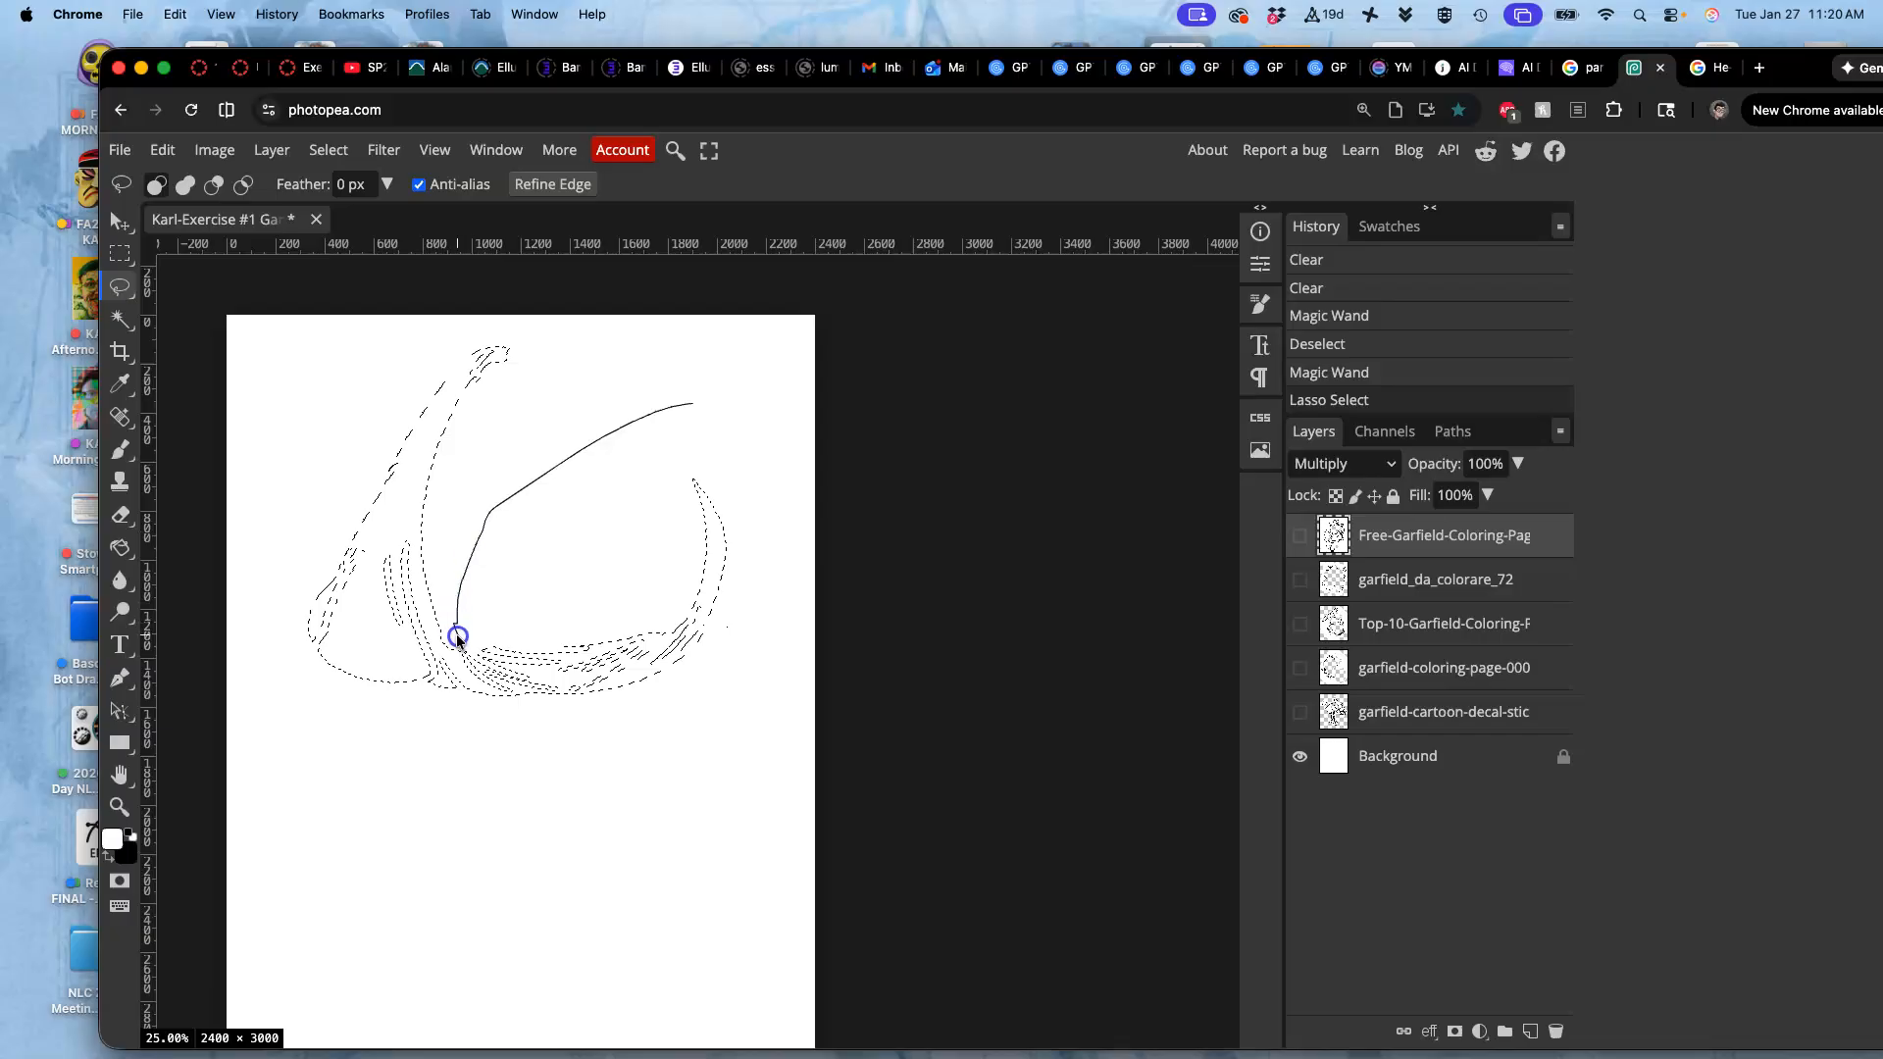
mouse_move(592, 736)
mouse_down()
mouse_move(798, 609)
mouse_move(765, 569)
mouse_up()
drag(731, 387, 728, 389)
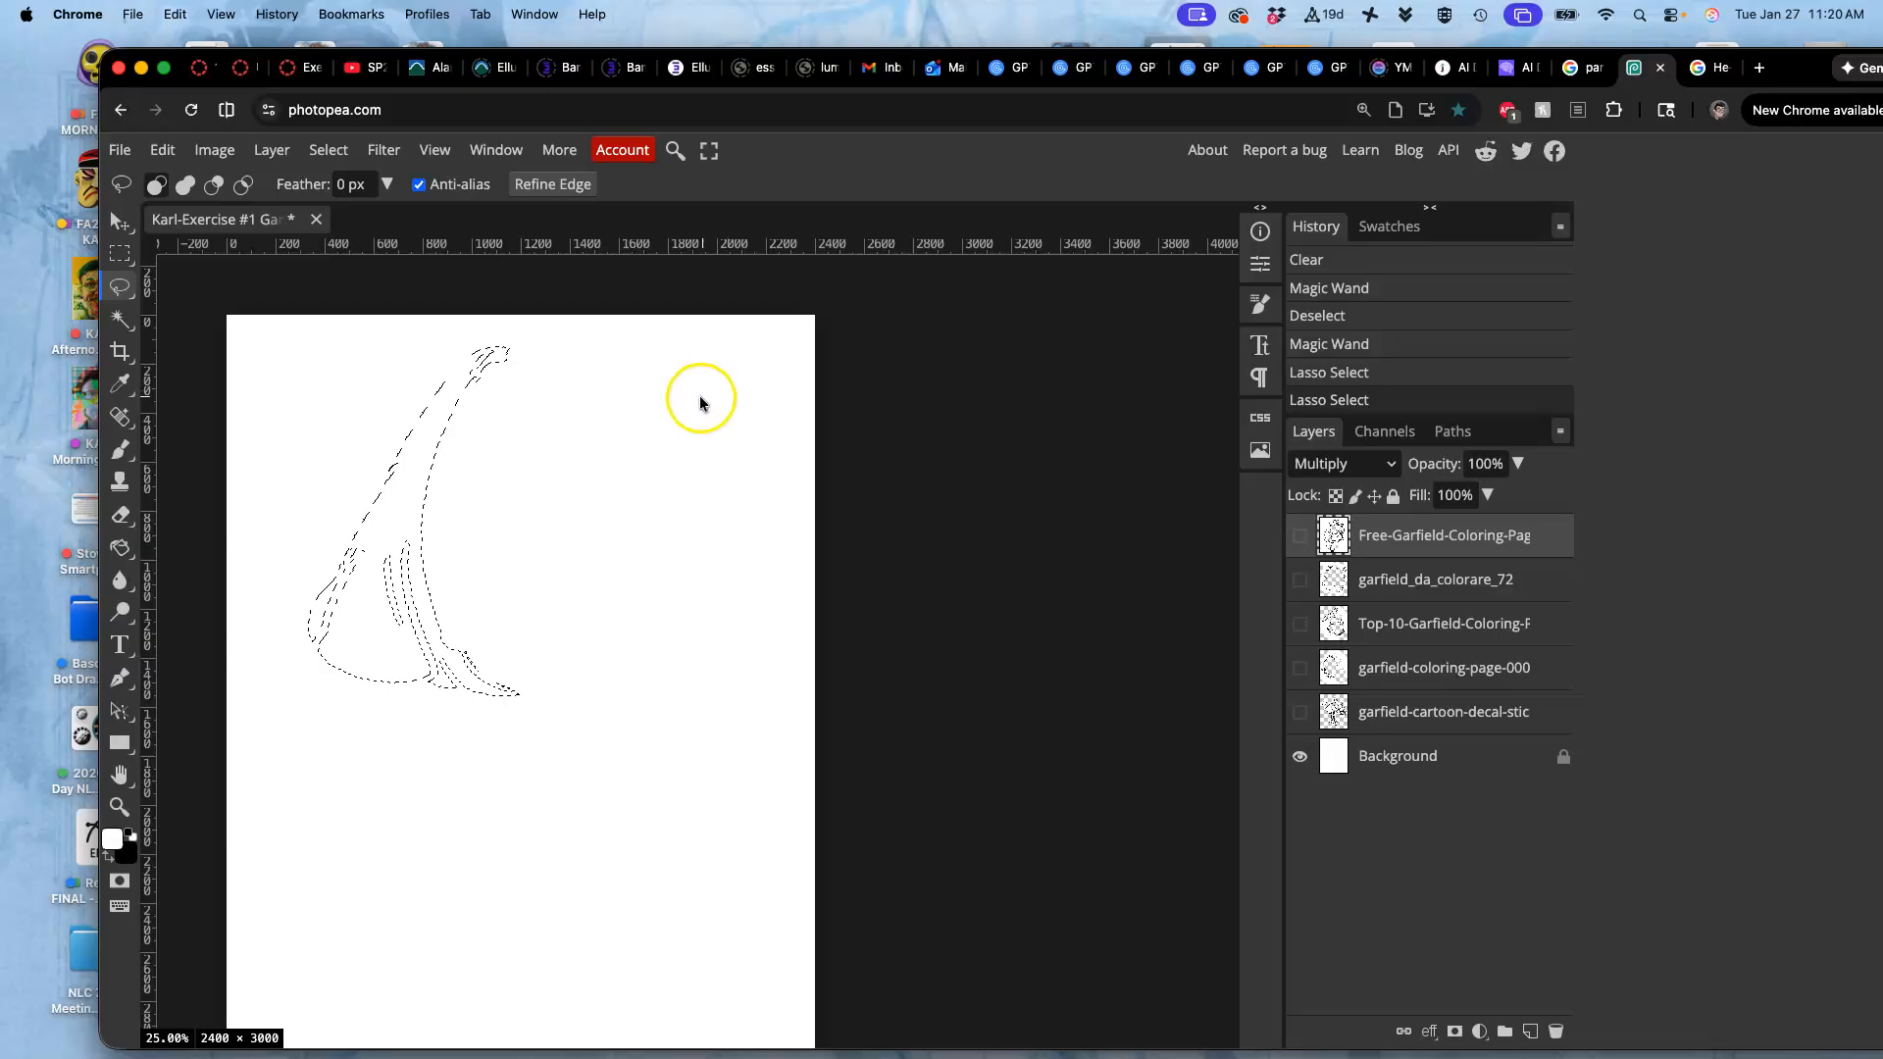
mouse_move(626, 468)
mouse_down()
mouse_move(521, 514)
mouse_move(615, 576)
mouse_move(638, 483)
mouse_up()
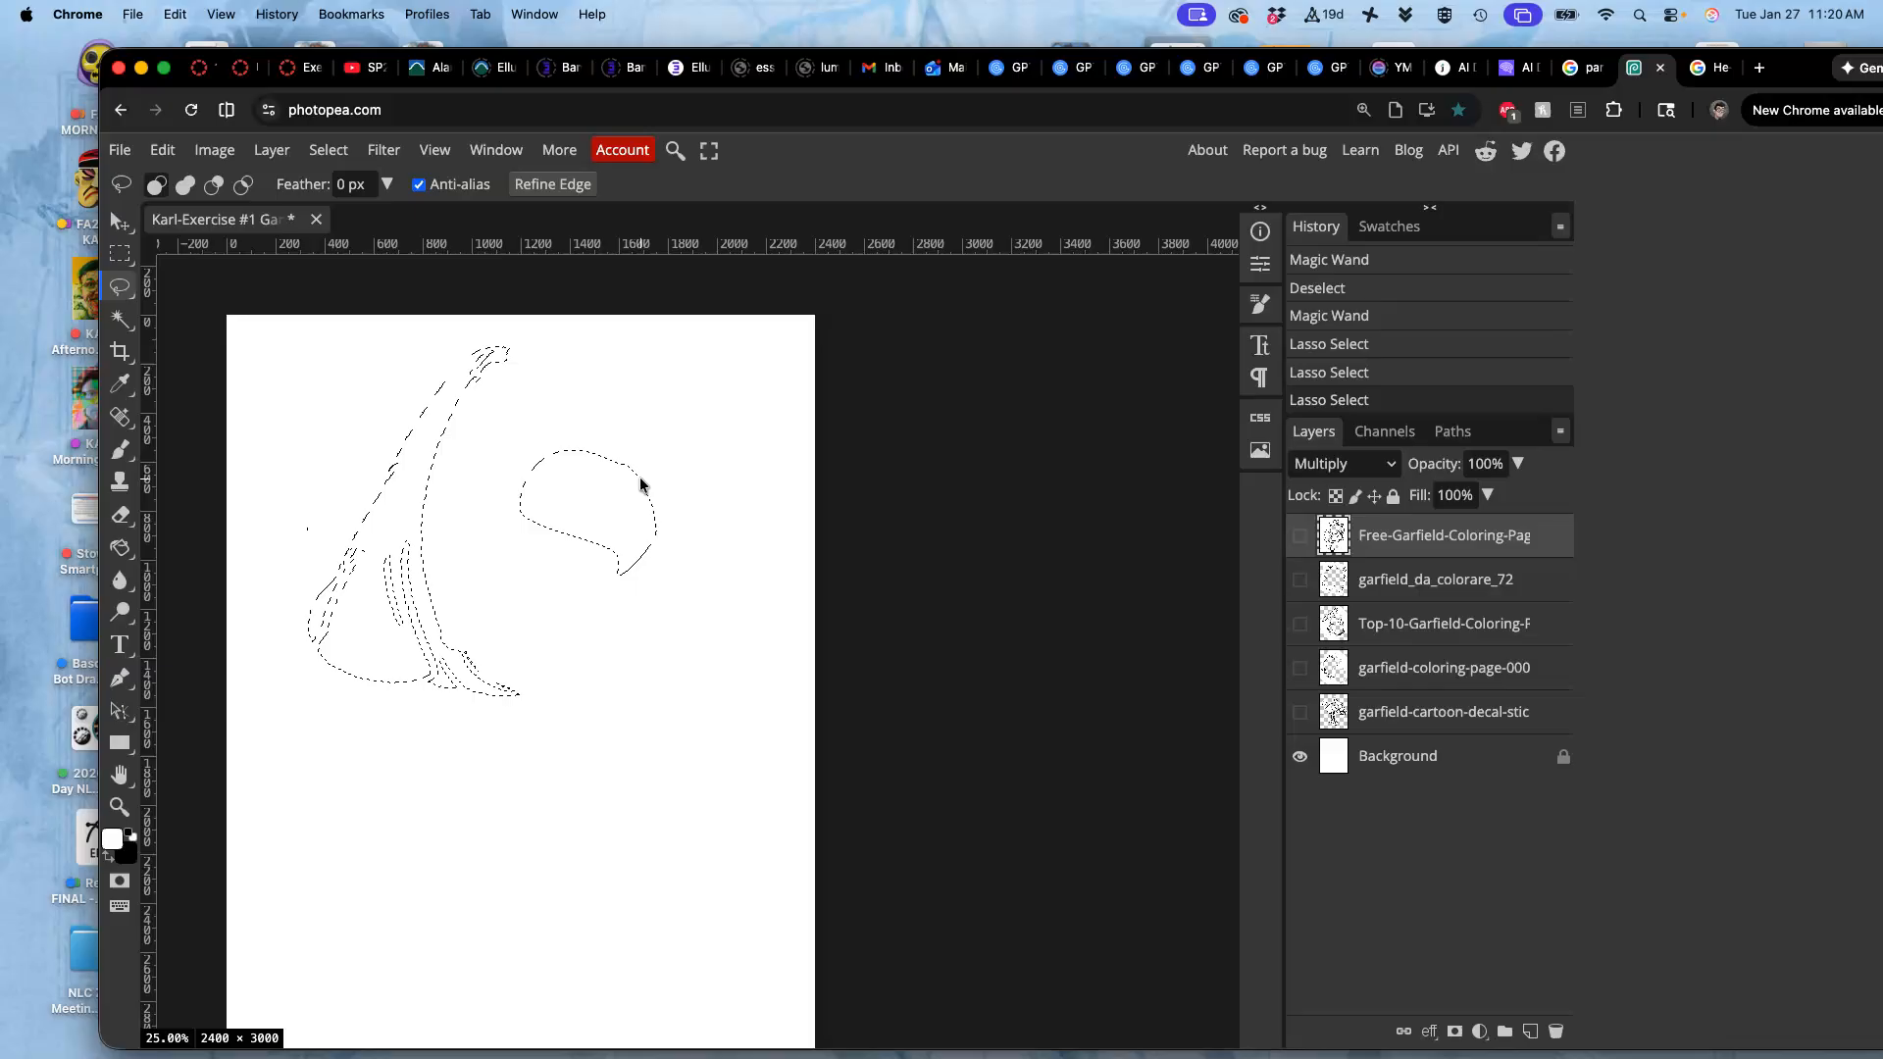
key(super+z)
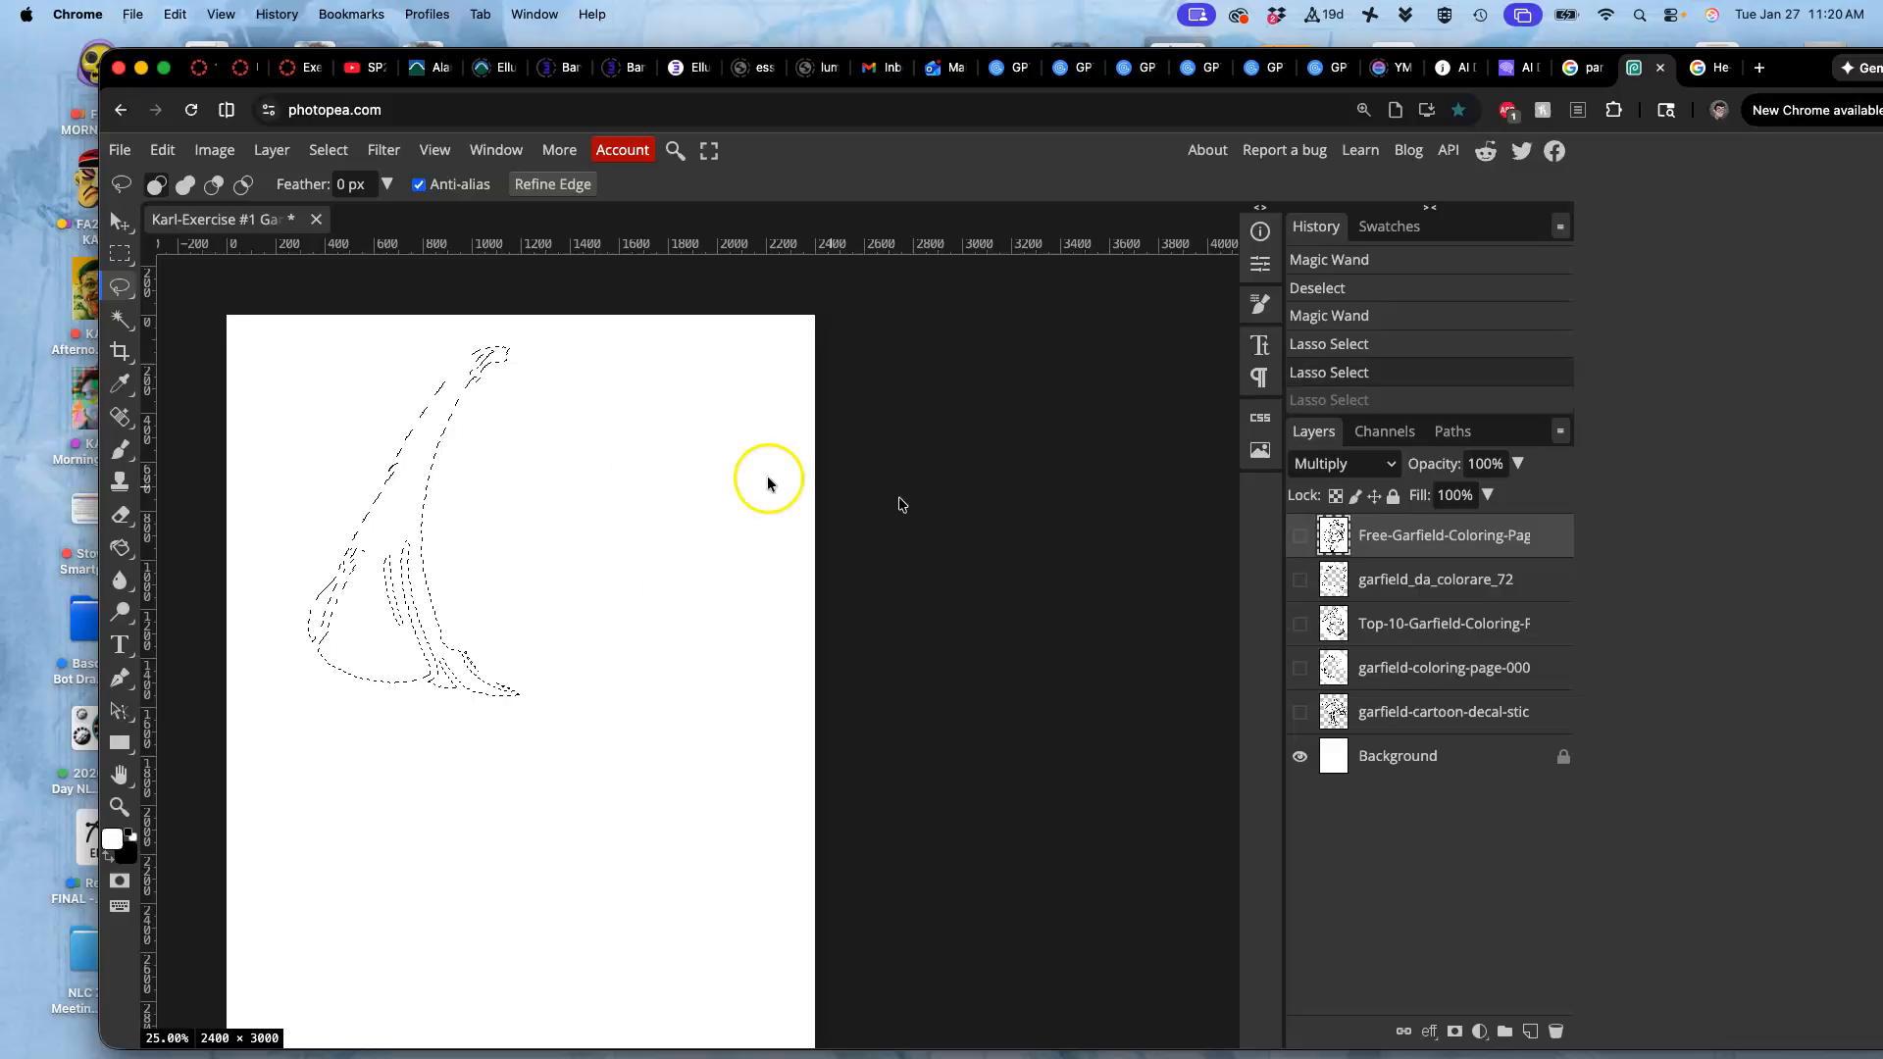
Show Free-Garfield-Coloring-Pag, garfield_da_colorare_72 and Top-10-Garfield-Coloring, and clear the hood-flap selection from the latter two layers
click(1300, 536)
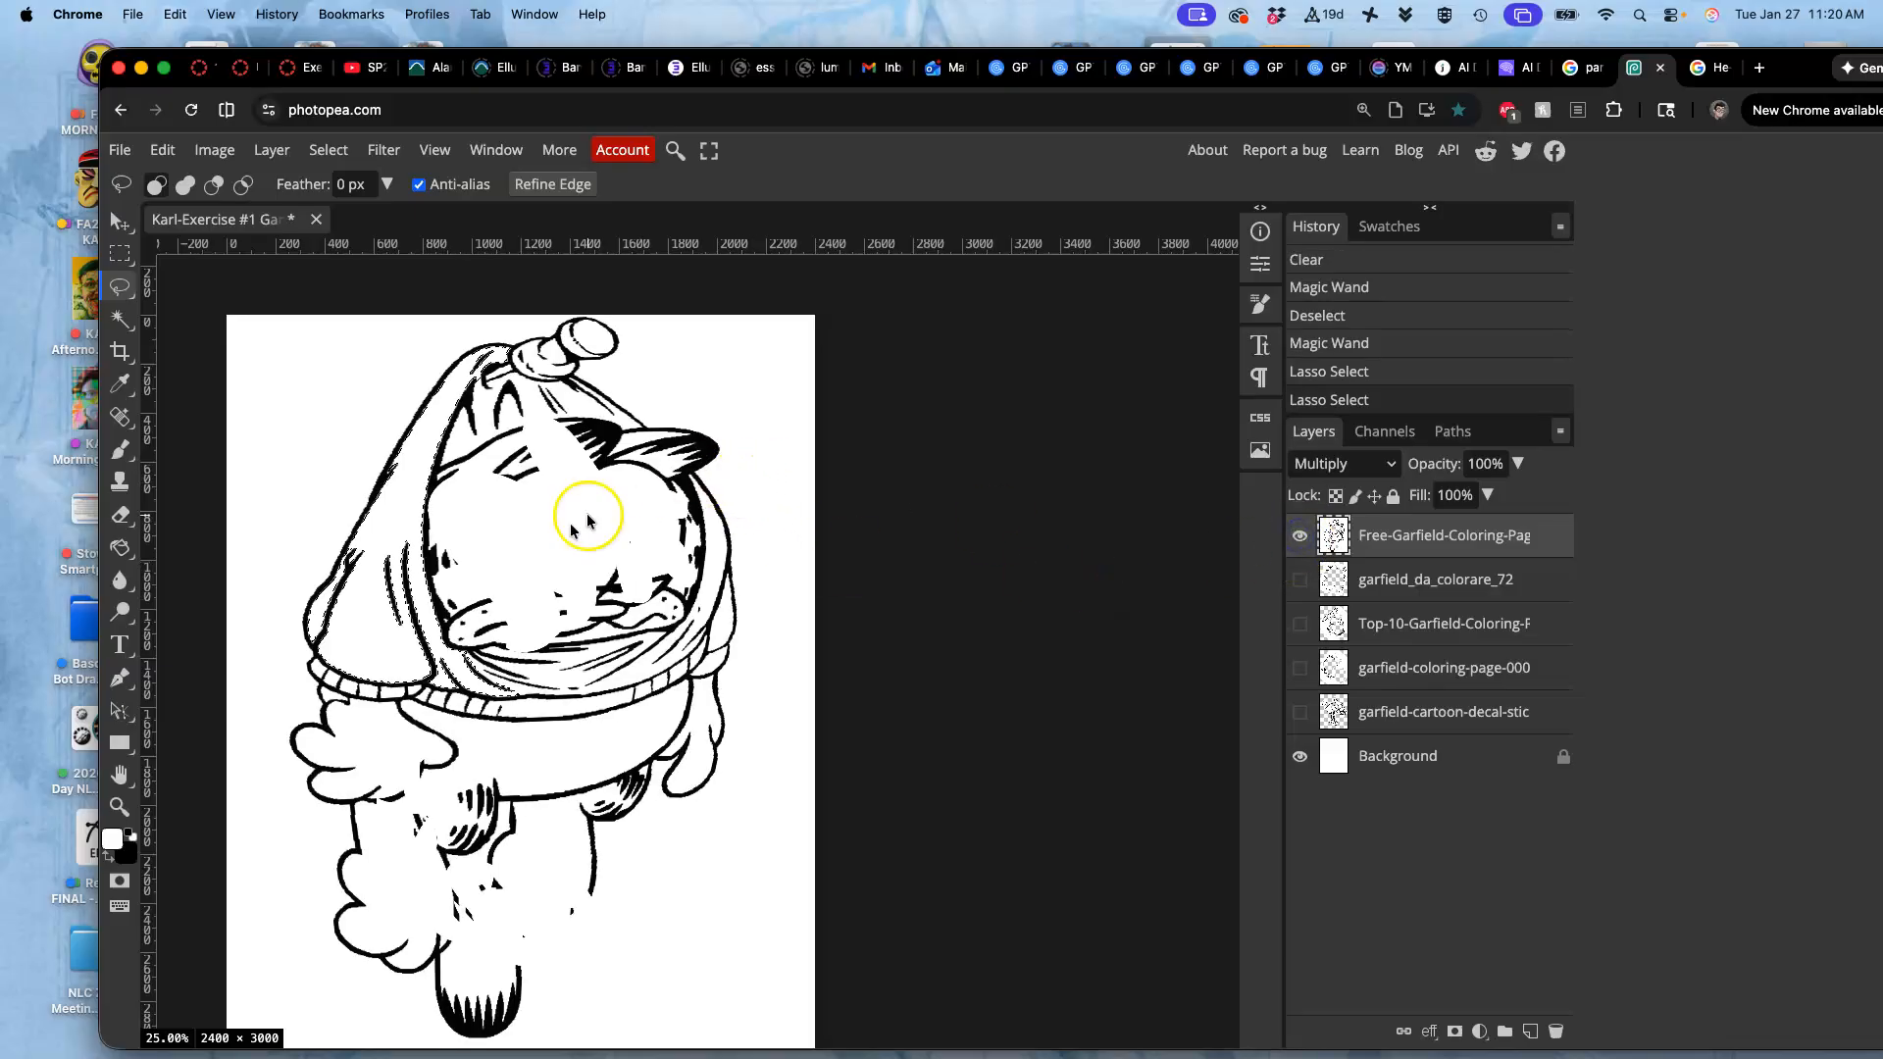
click(1299, 582)
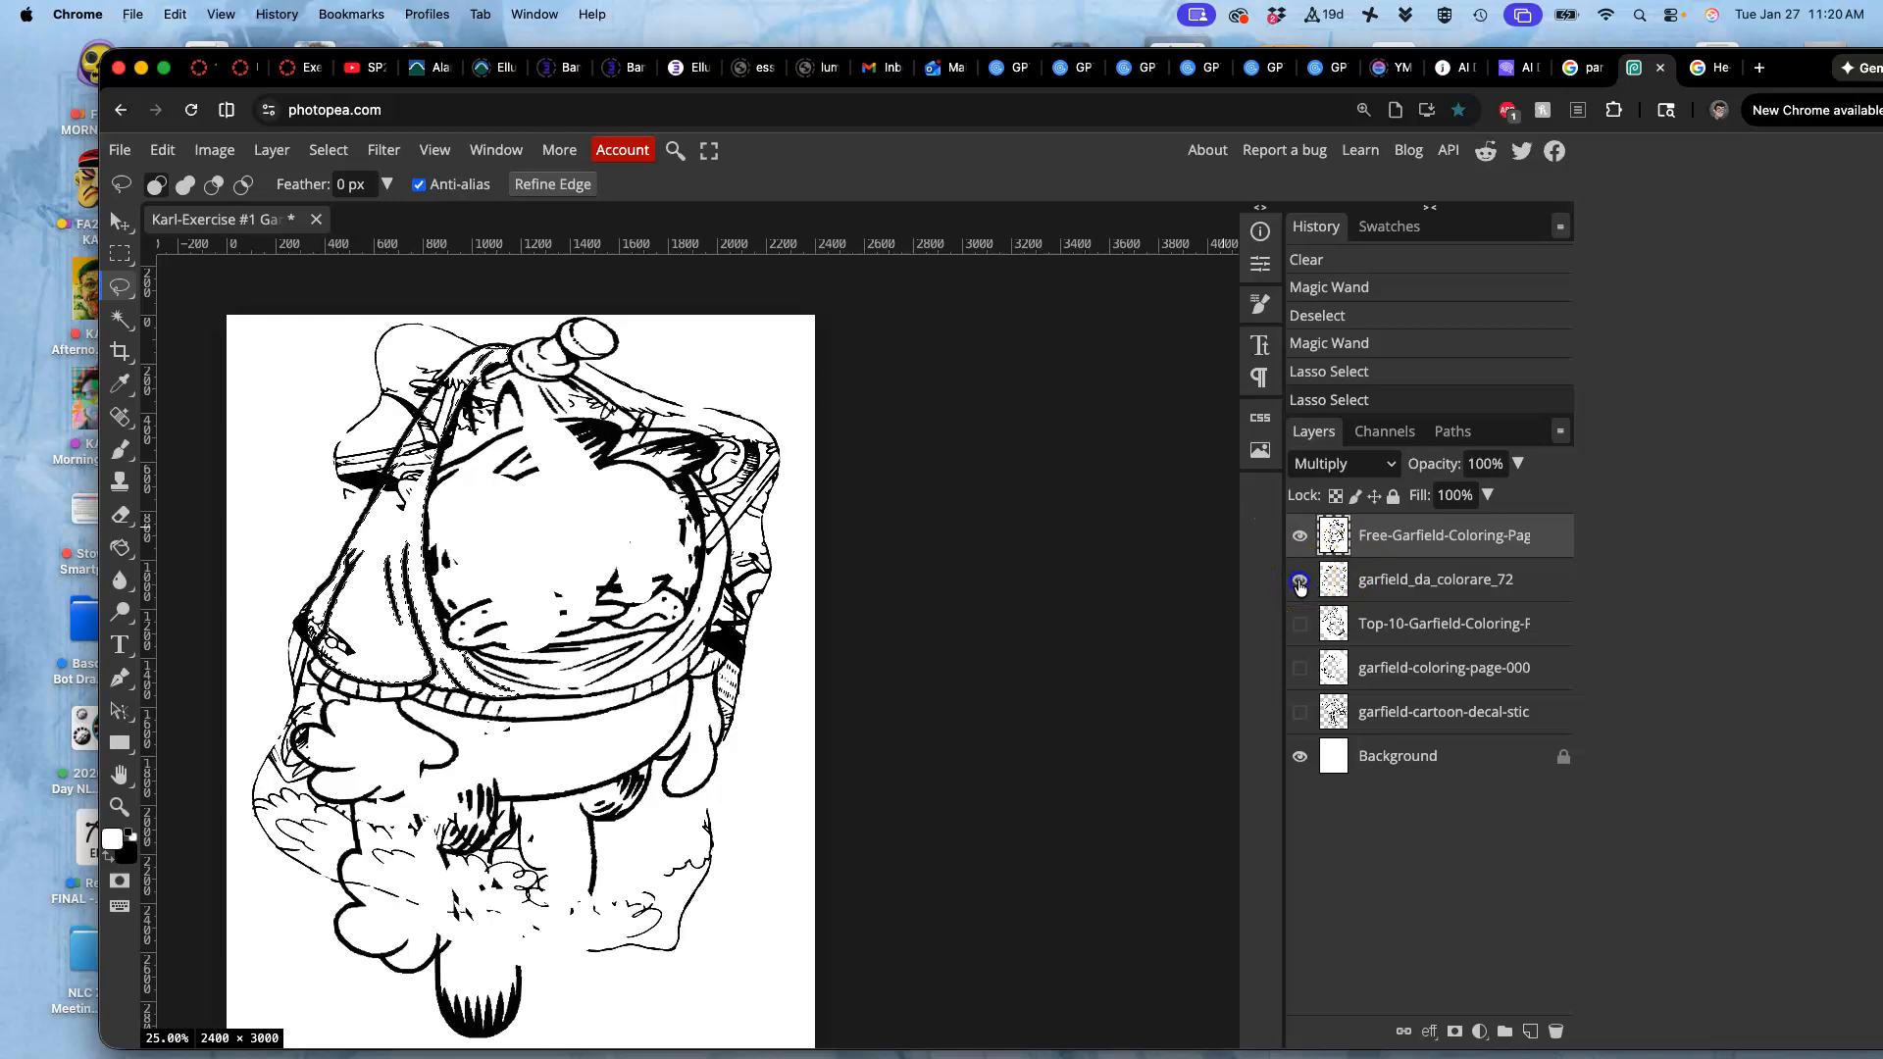
click(1414, 588)
key(Delete)
click(1299, 623)
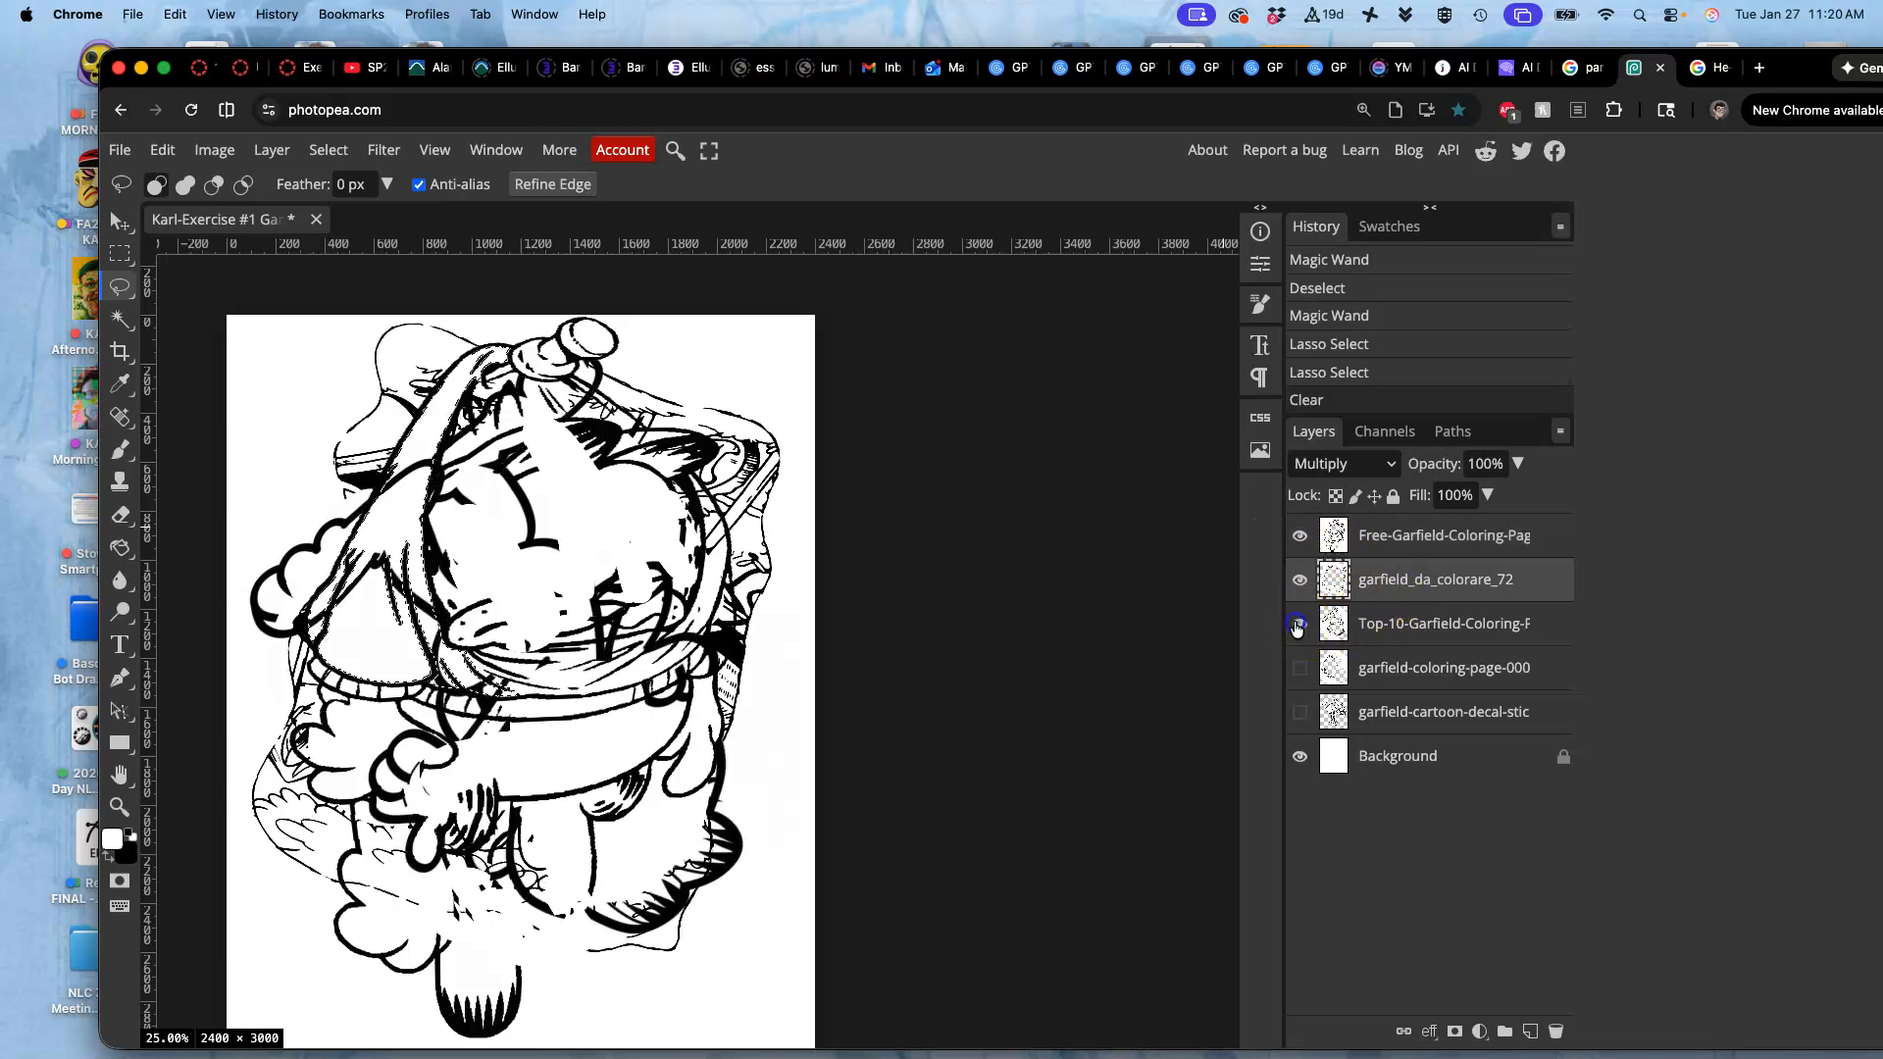
click(1379, 637)
key(Delete)
Show garfield-coloring-page-000 and garfield-cartoon-decal-stic, and clear the hood-flap selection from both layers
click(1299, 667)
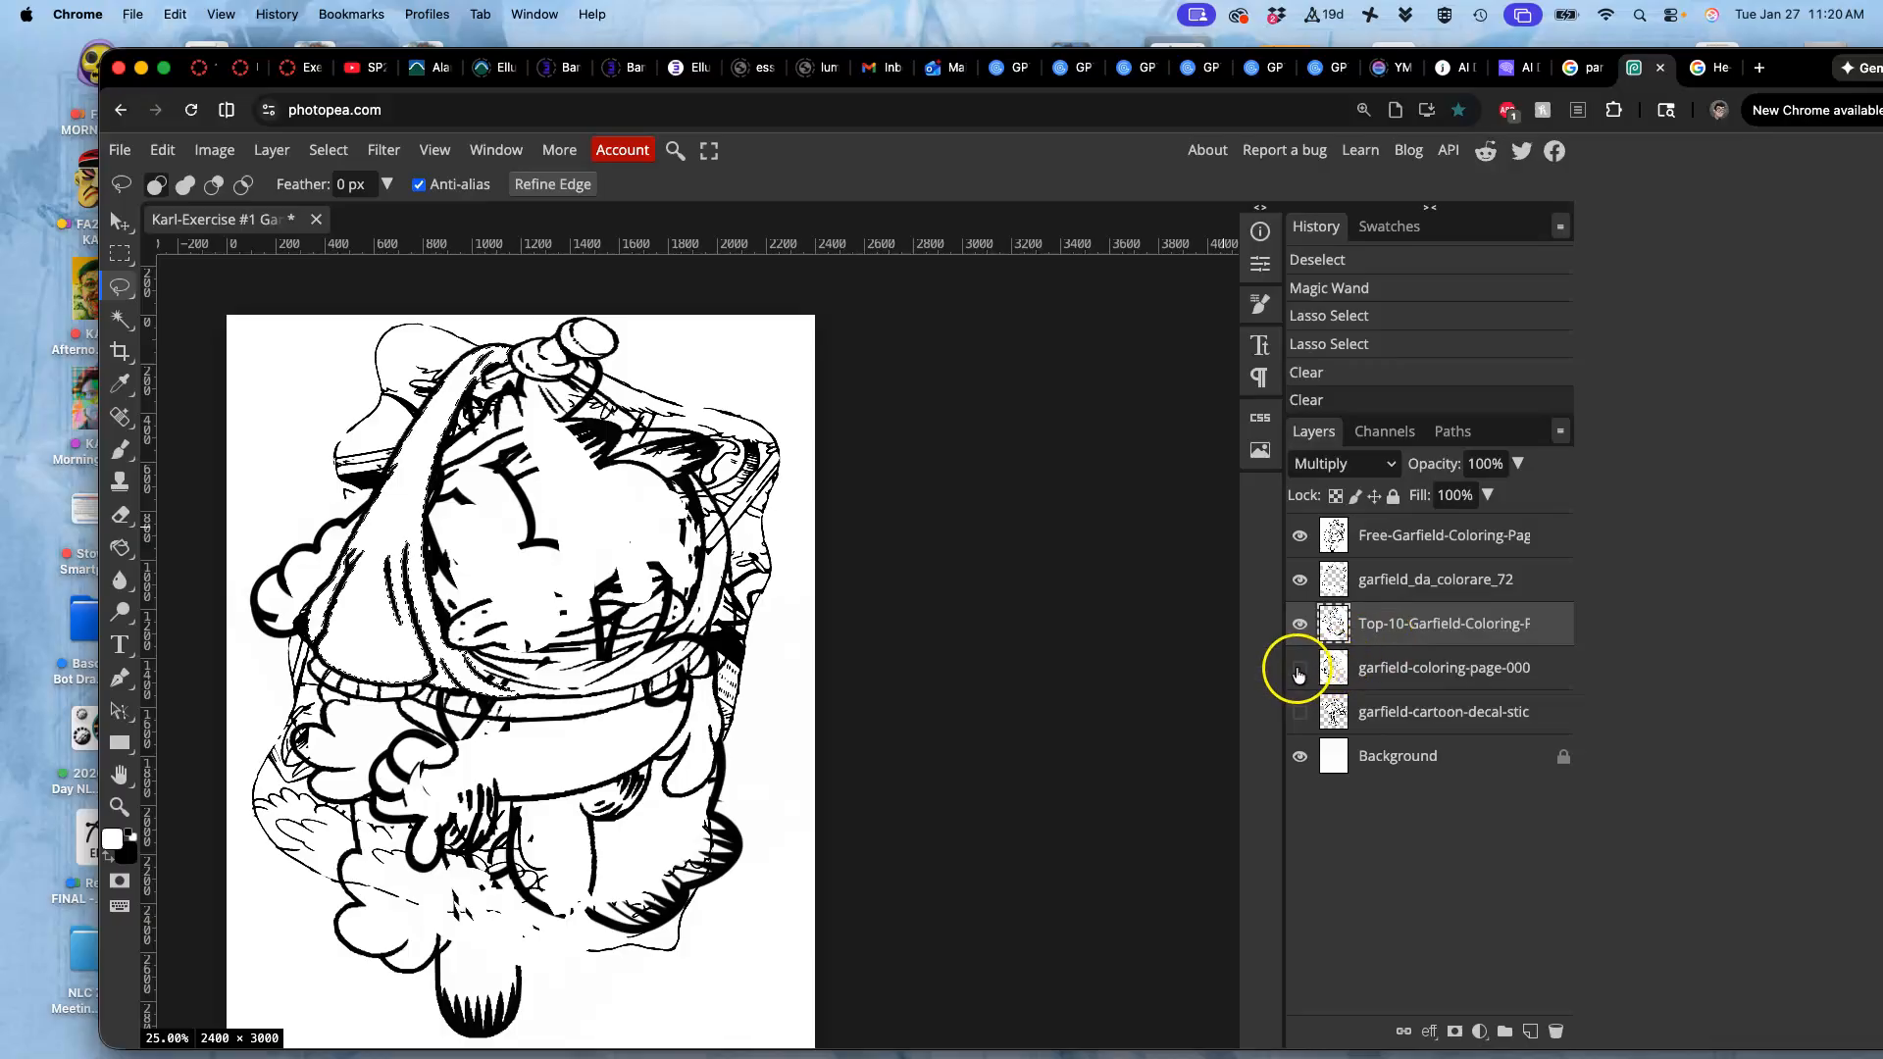
click(1378, 667)
key(Delete)
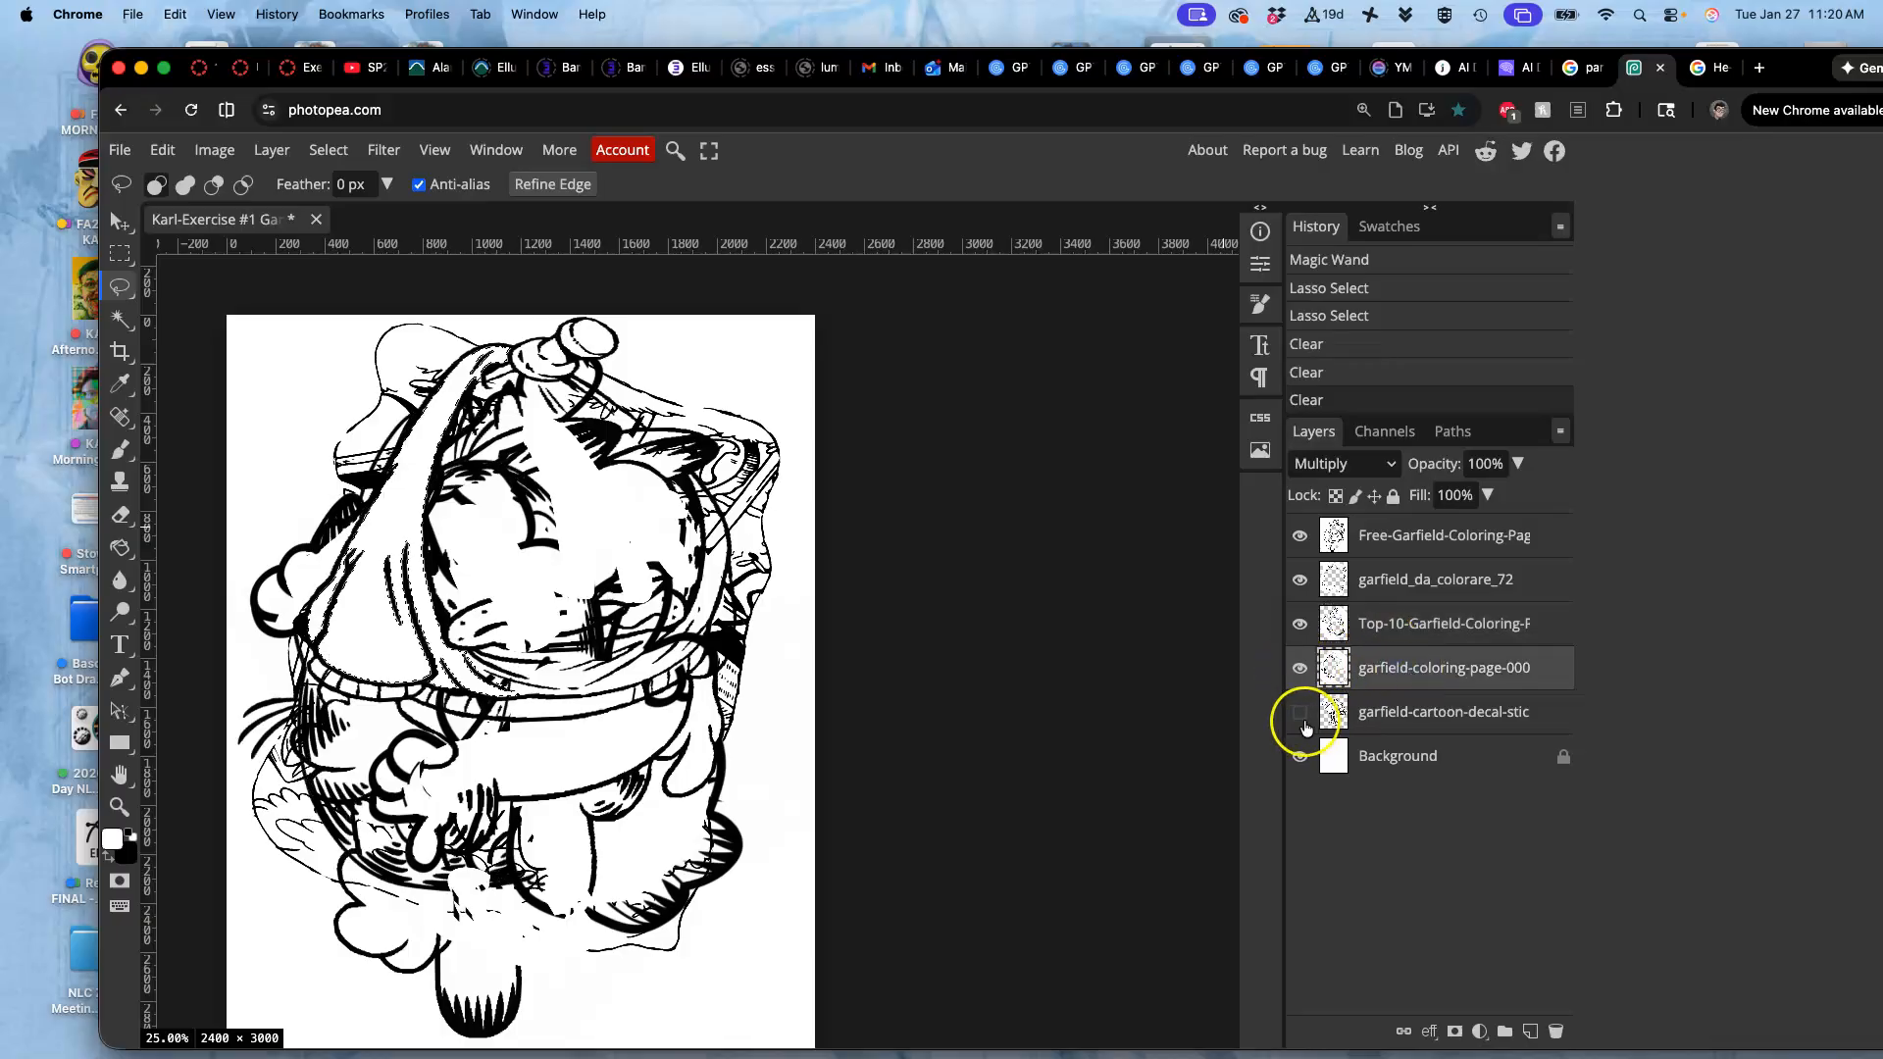
click(1299, 712)
click(1399, 717)
key(Delete)
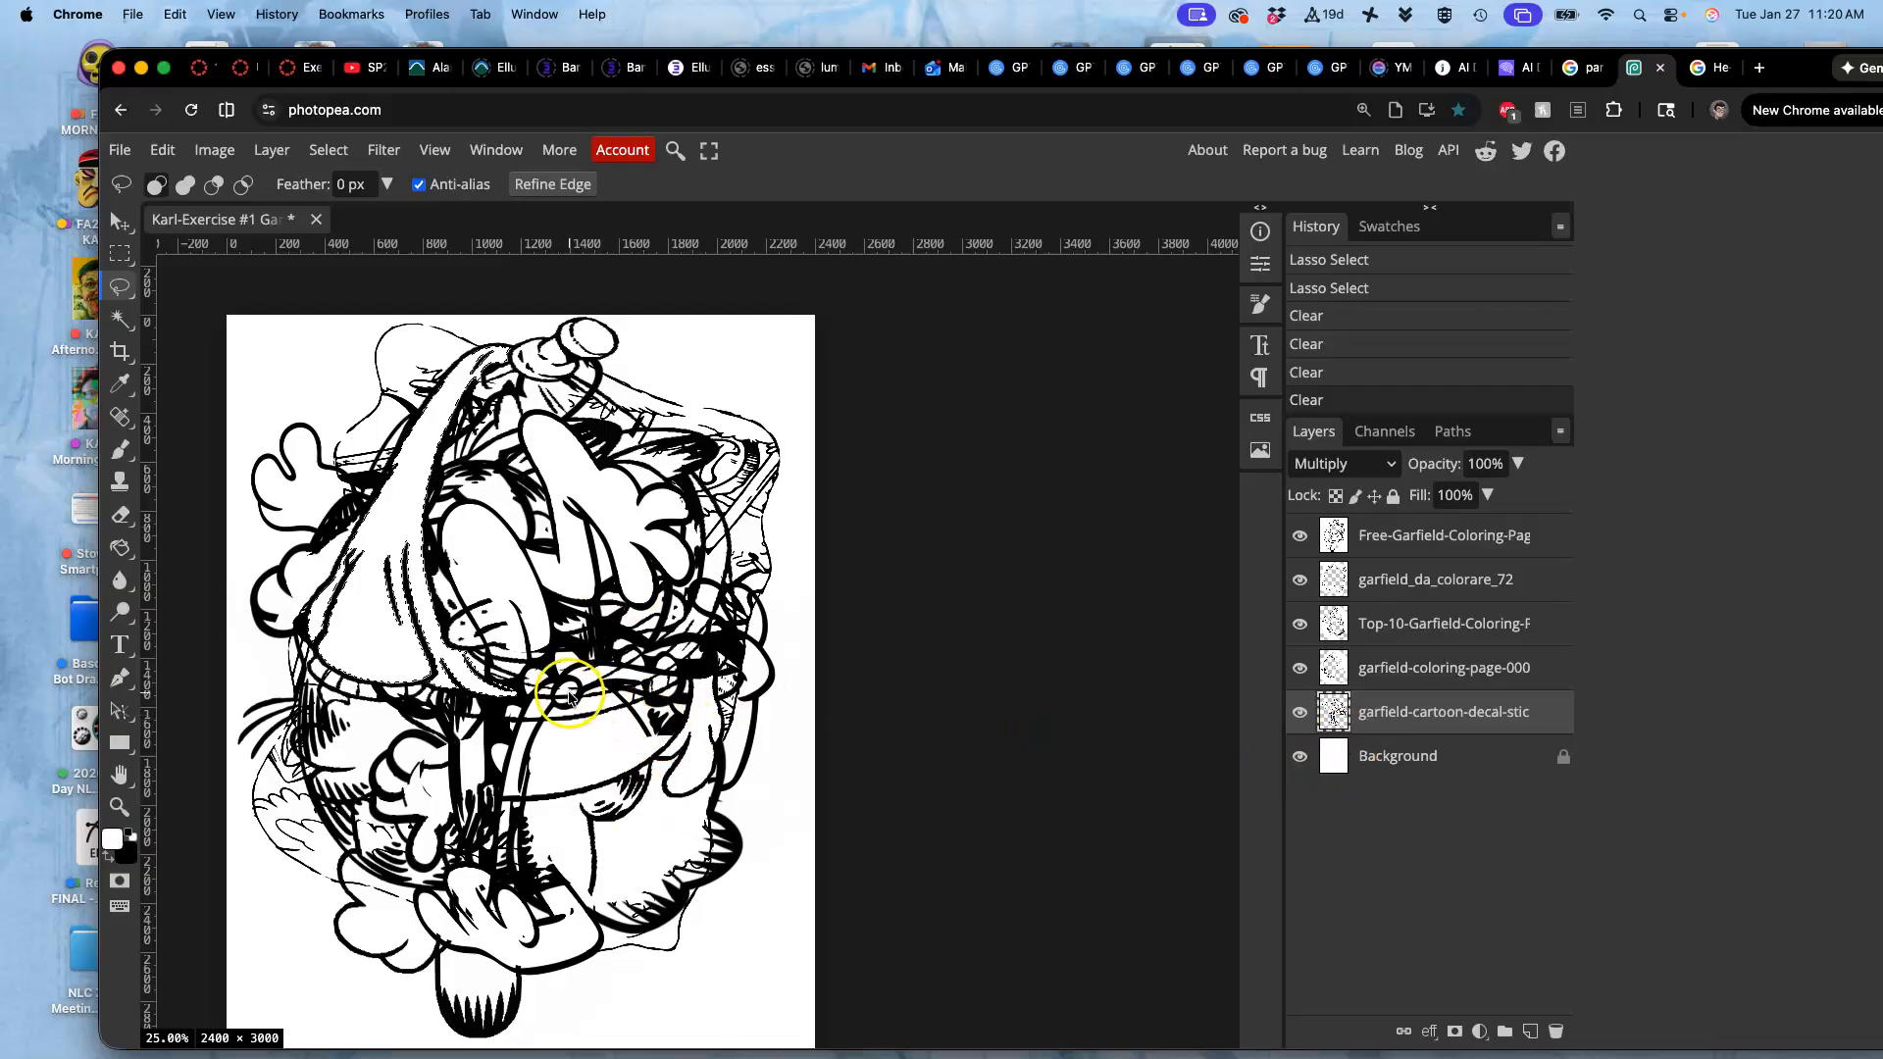
Deselect, and on garfield-cartoon-decal-stic Magic Wand the small round shape at the figure's center and the narrow strip below it
click(1305, 670)
click(1305, 670)
click(1391, 711)
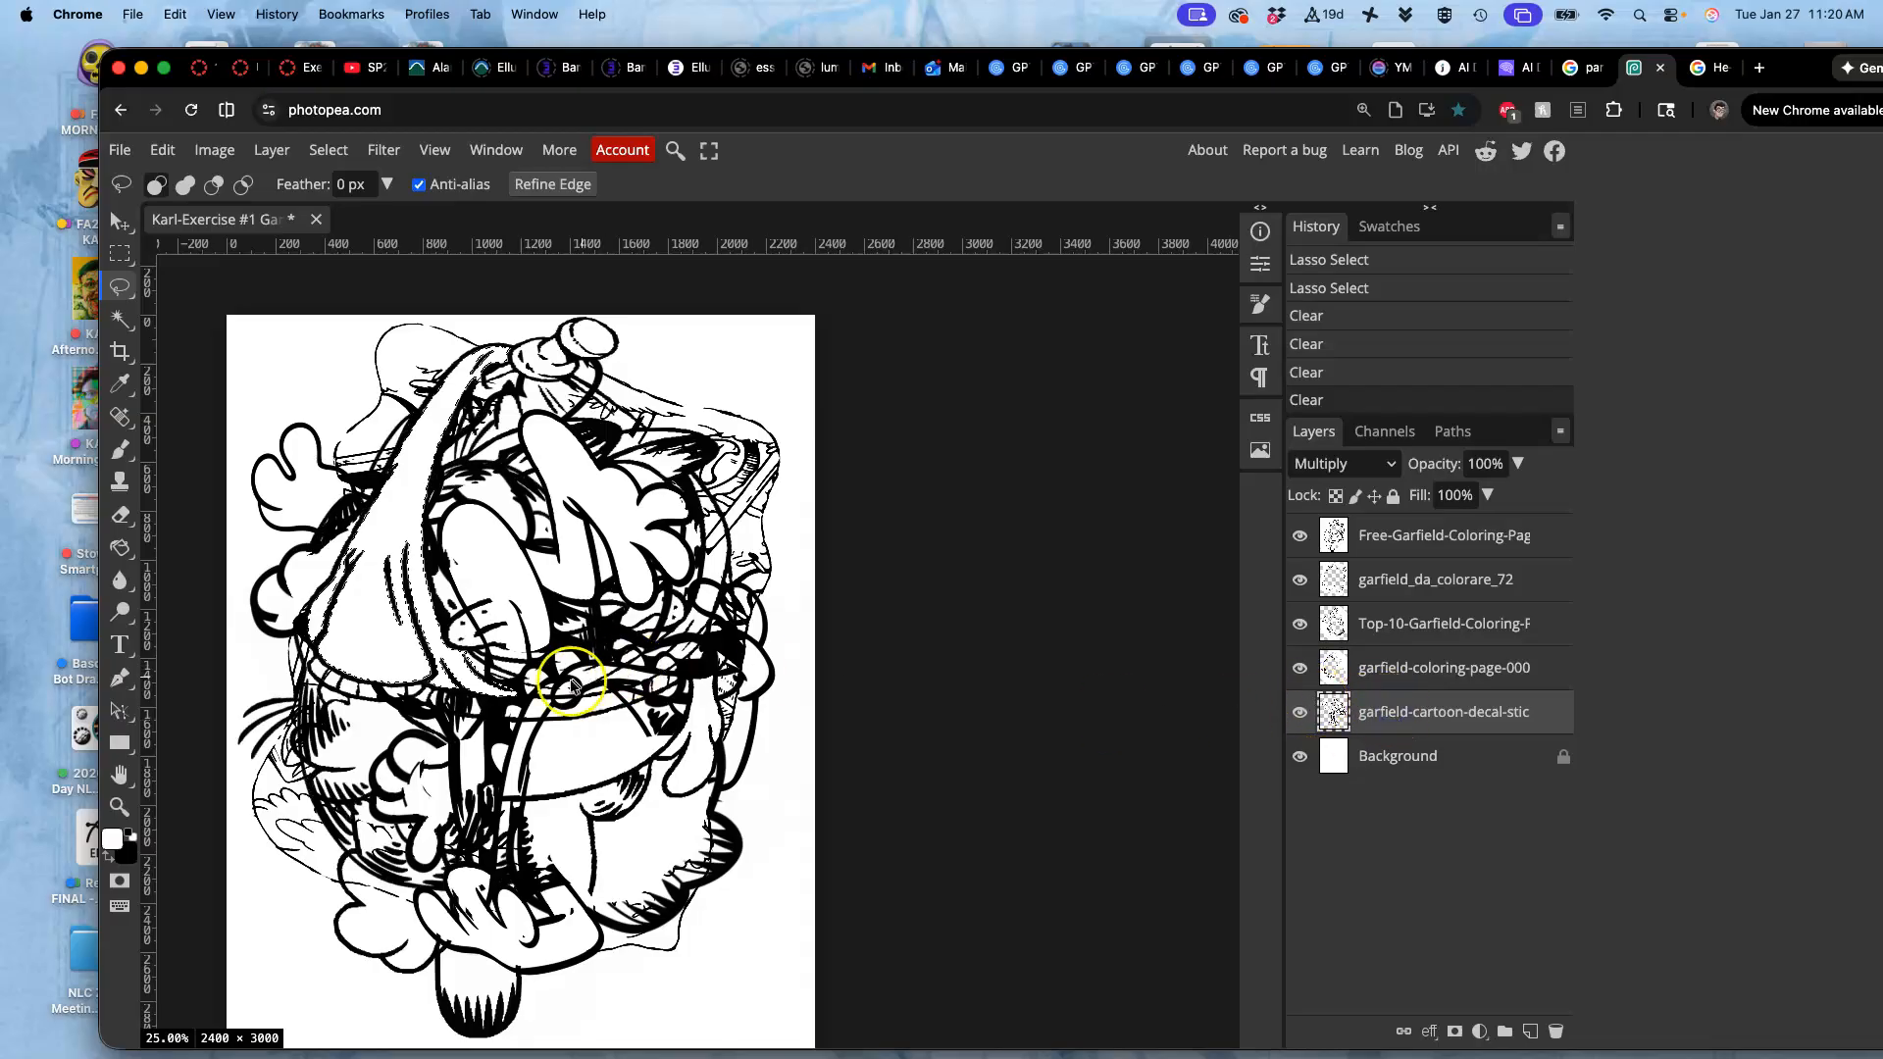
click(566, 694)
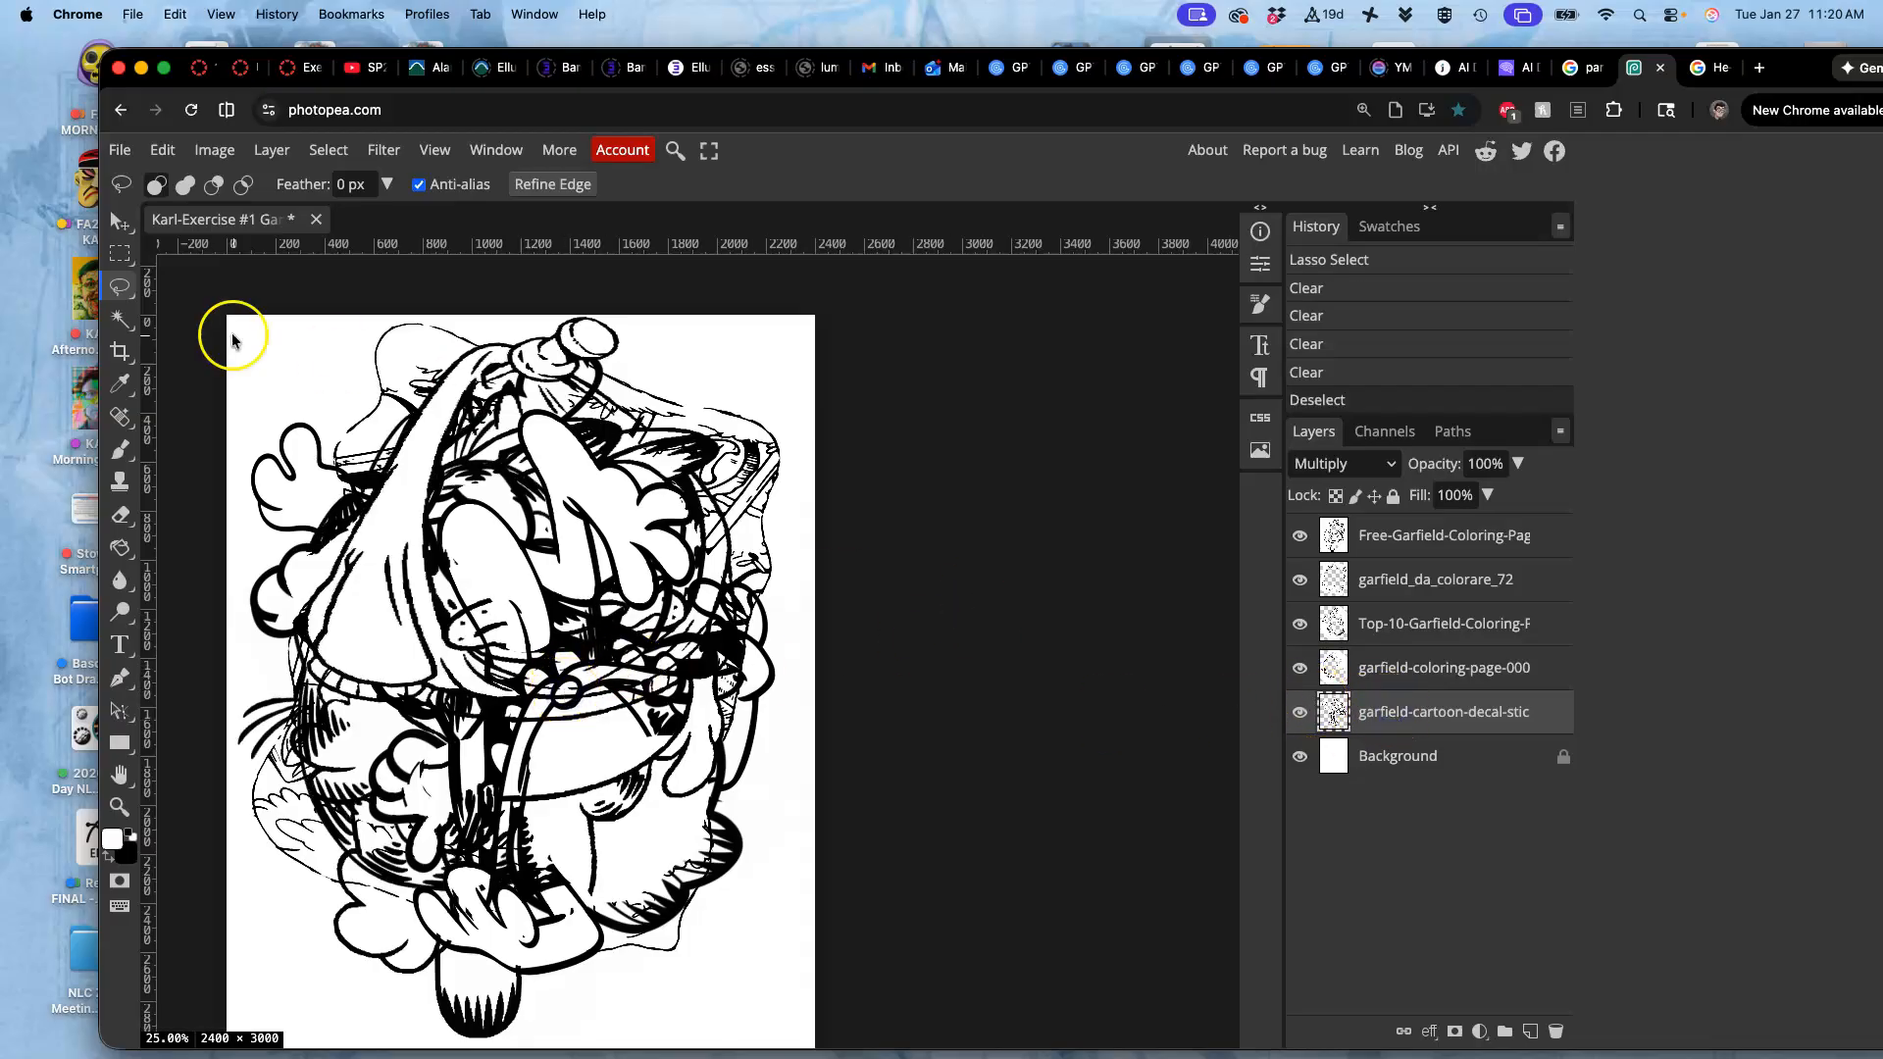
click(121, 320)
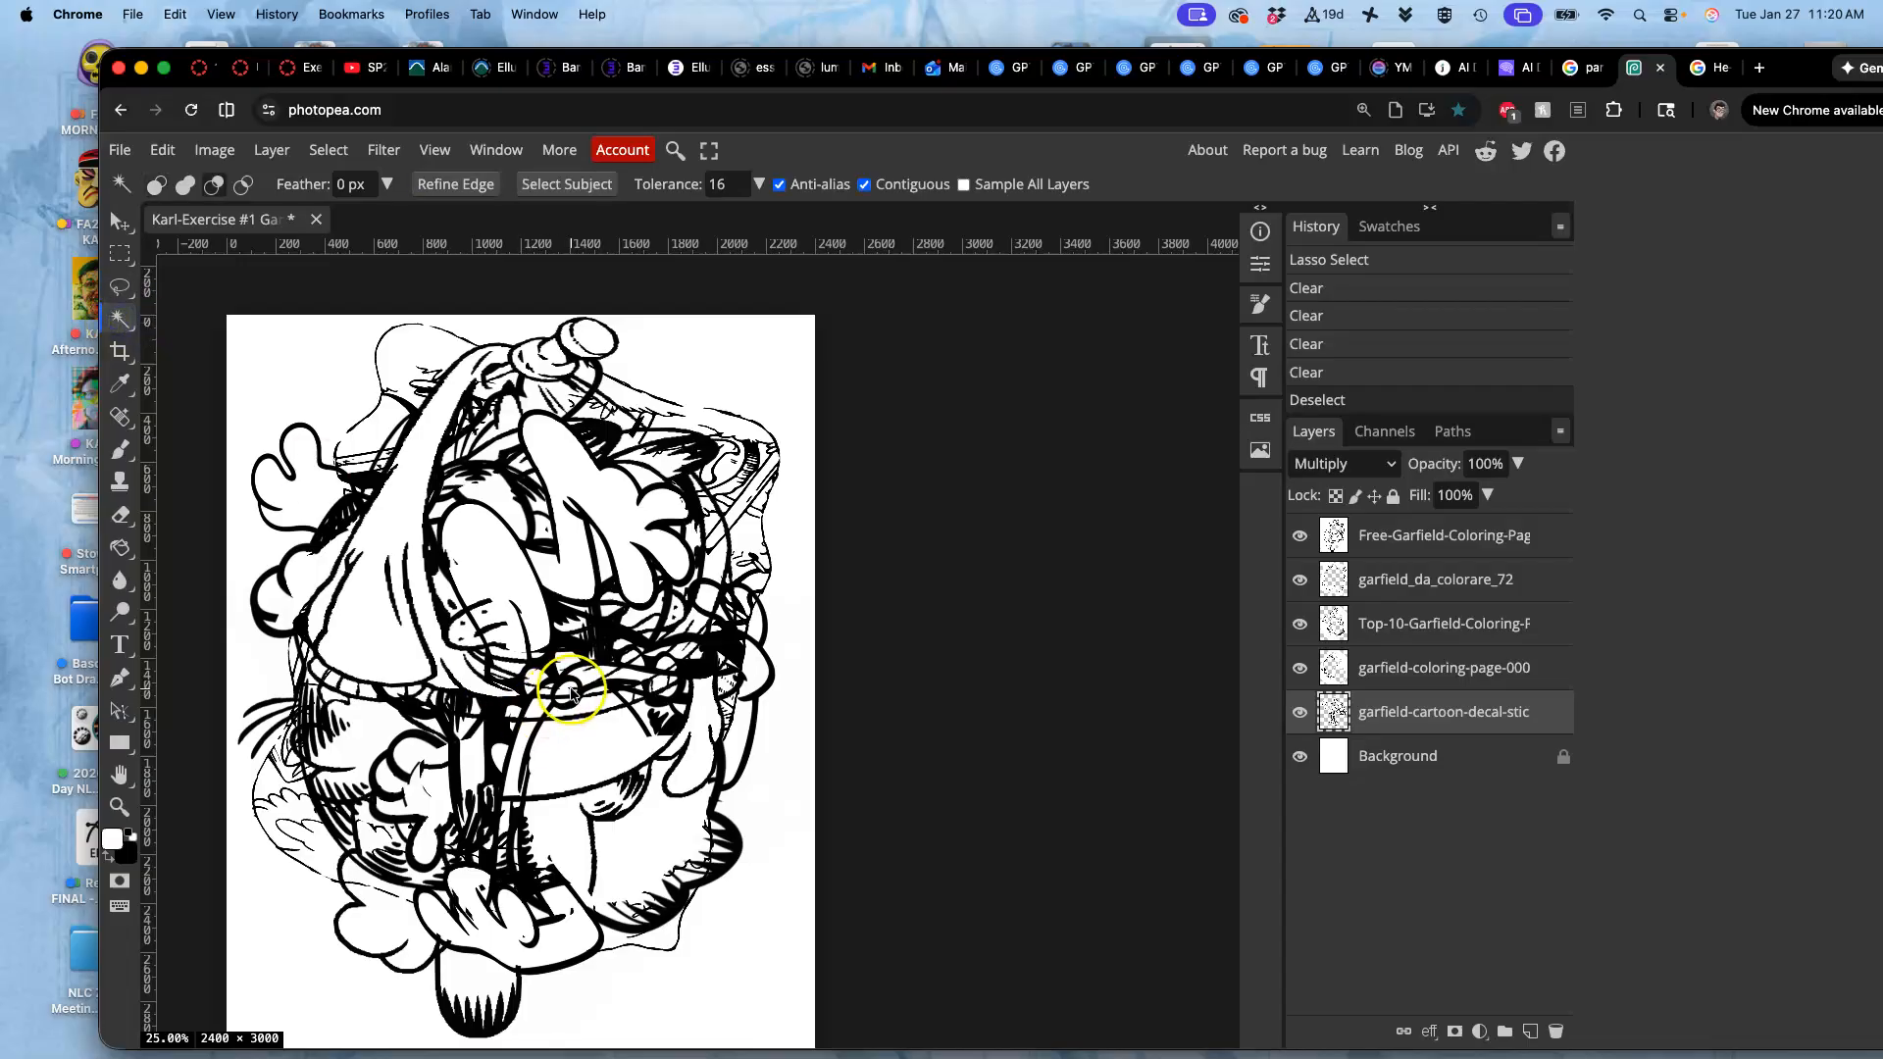
click(576, 690)
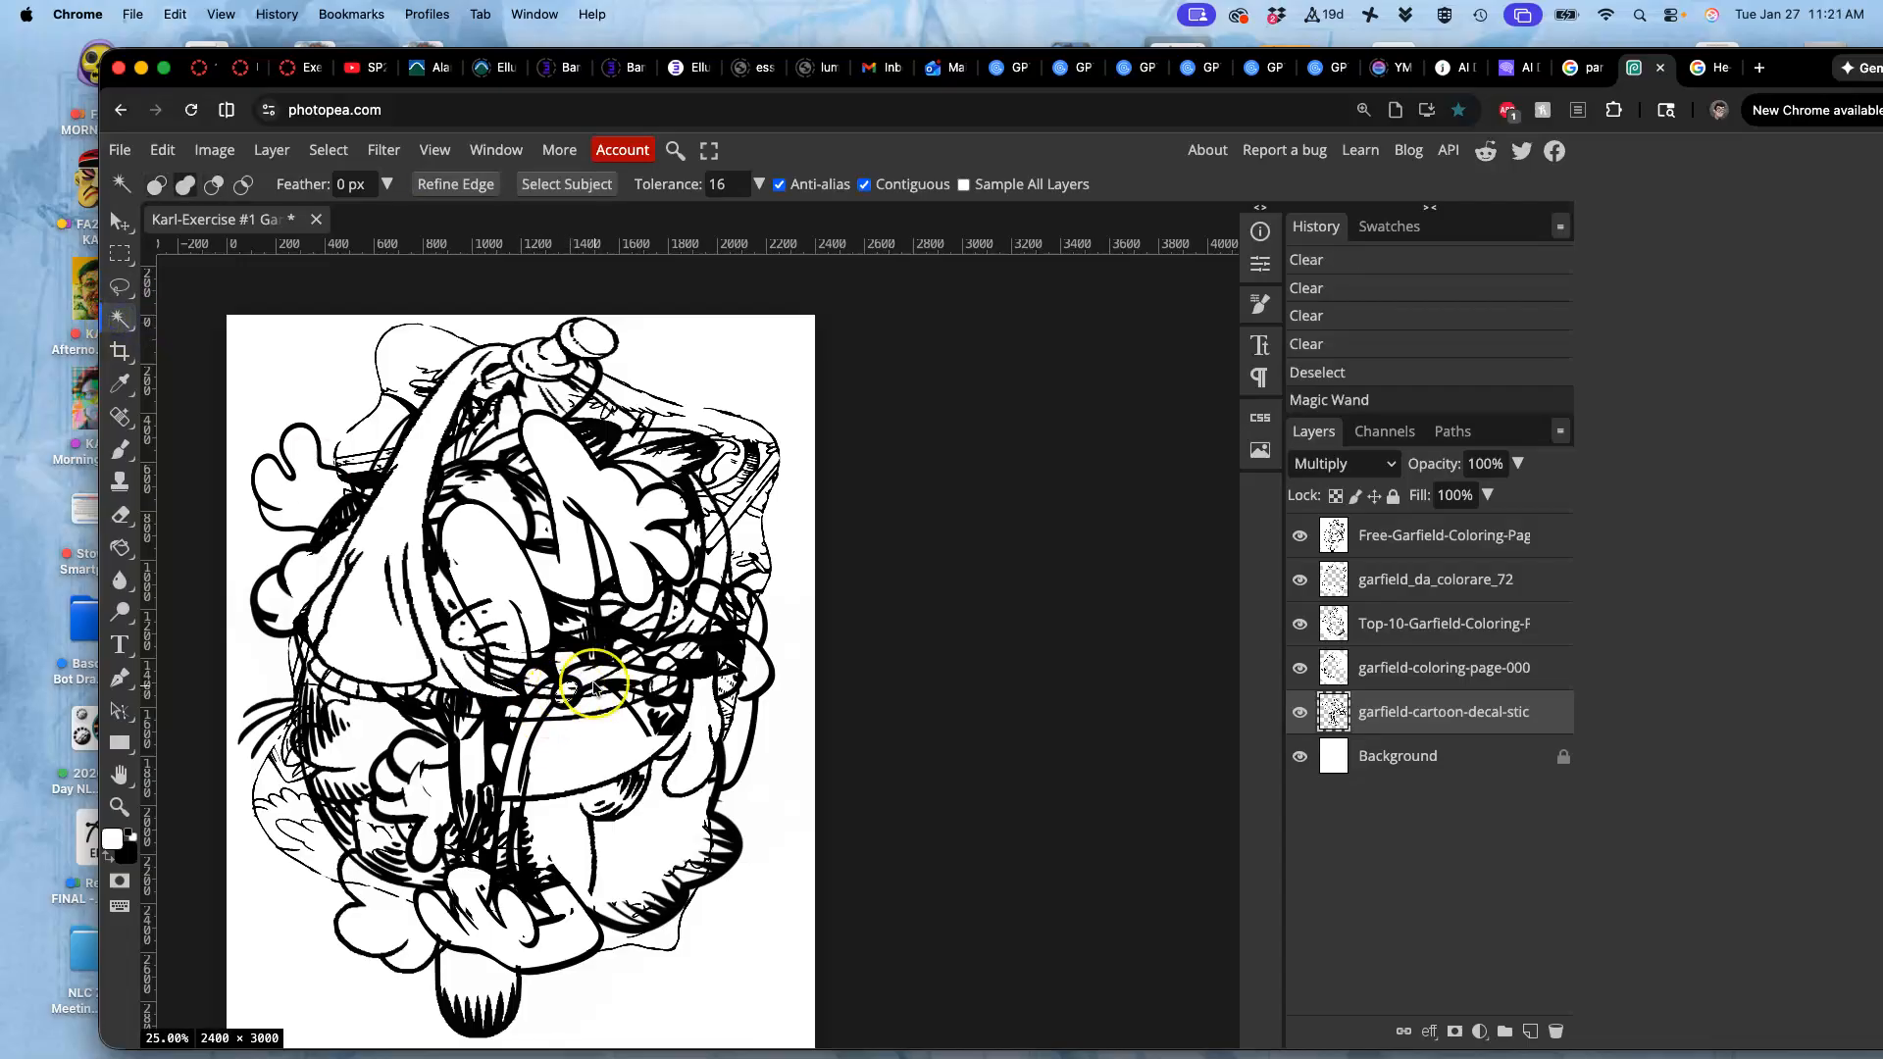
shift+click(577, 686)
click(526, 742)
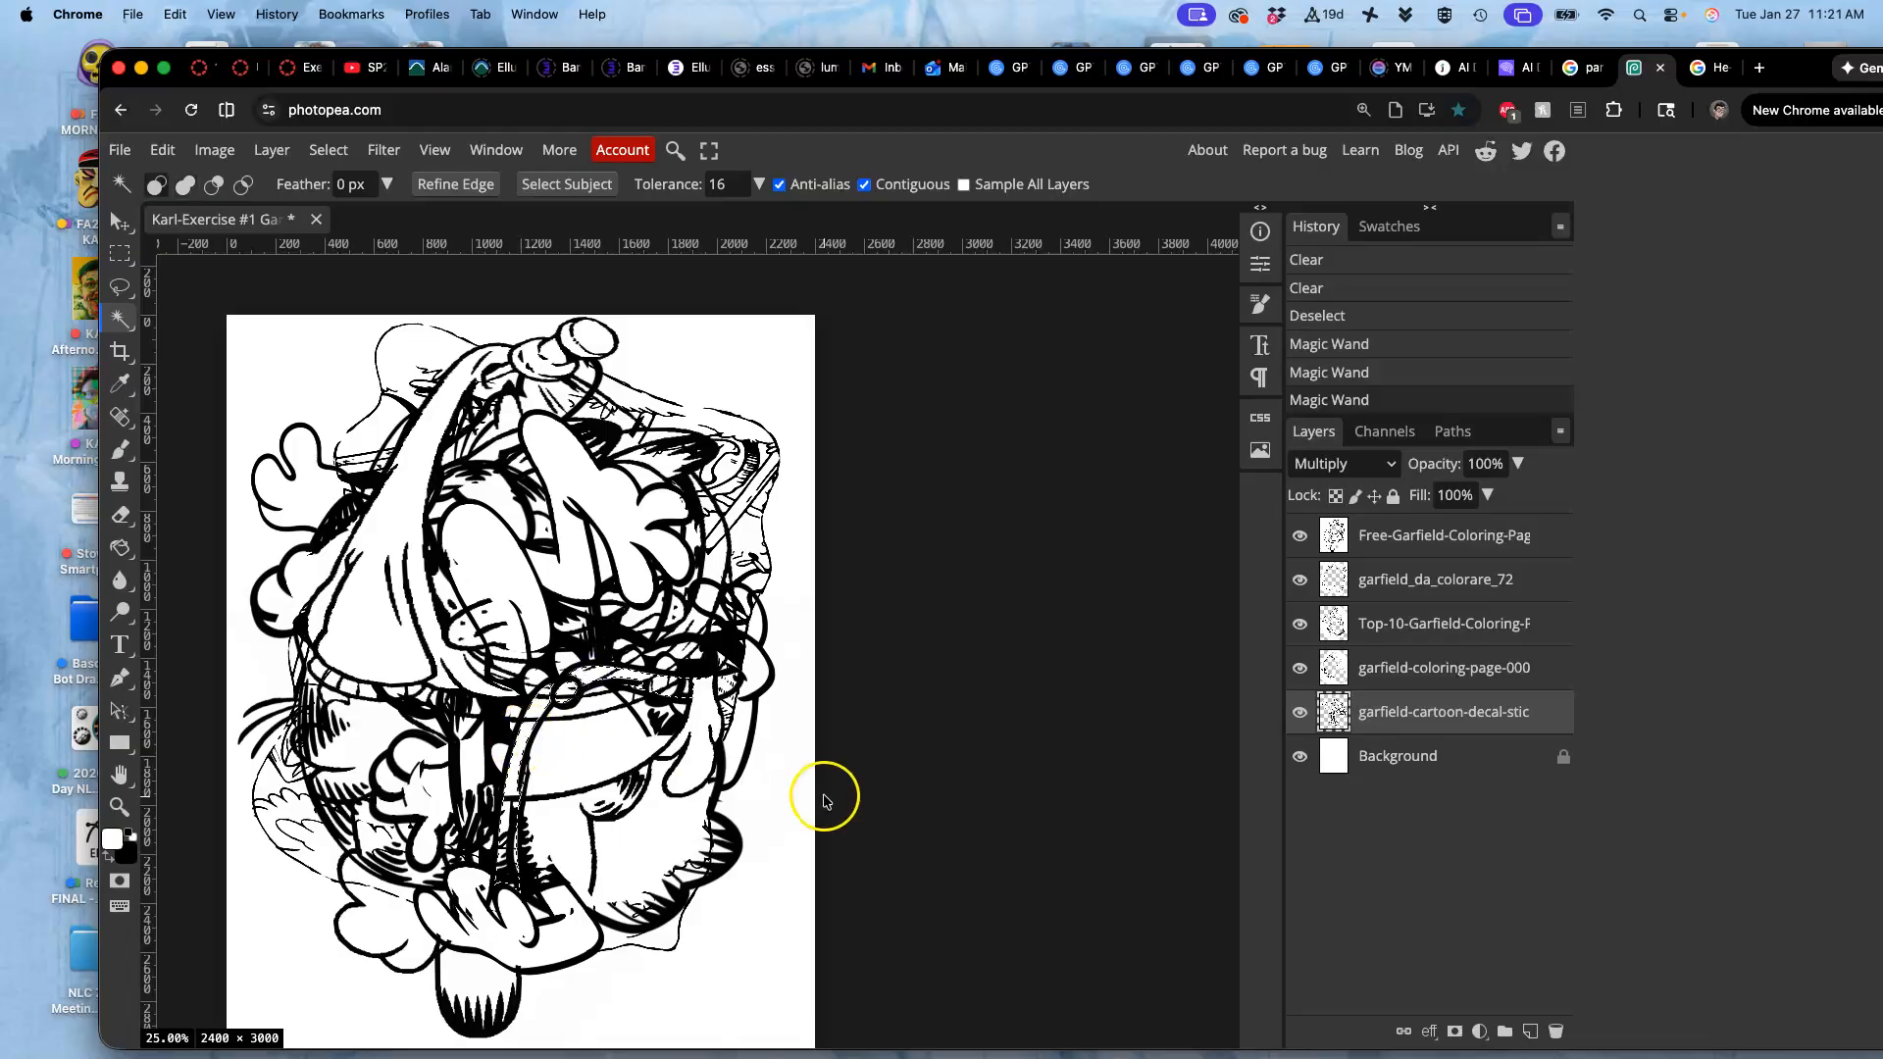
Clear the round-shape and strip selection from garfield-coloring-page-000, Top-10-Garfield-Coloring, garfield_da_colorare_72 and Free-Garfield-Coloring-Pag
click(1400, 676)
key(Delete)
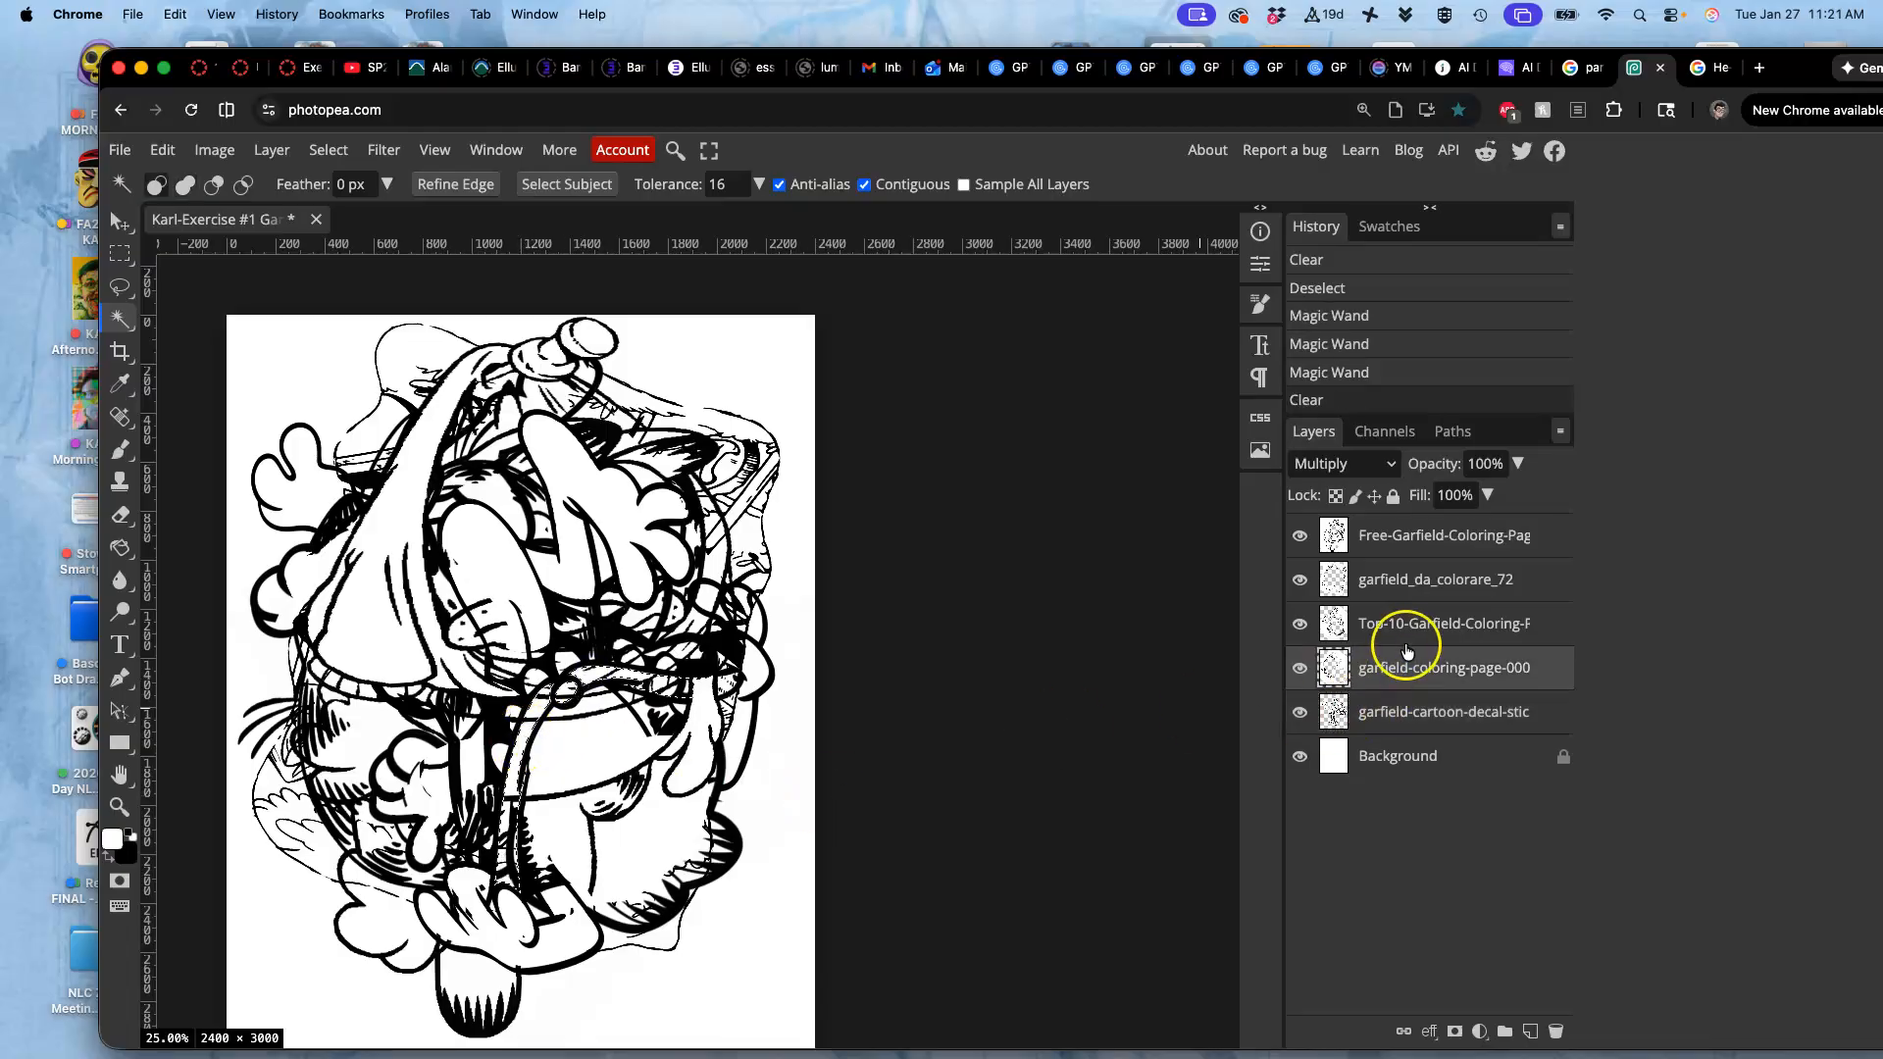
click(1407, 625)
key(Delete)
click(1407, 583)
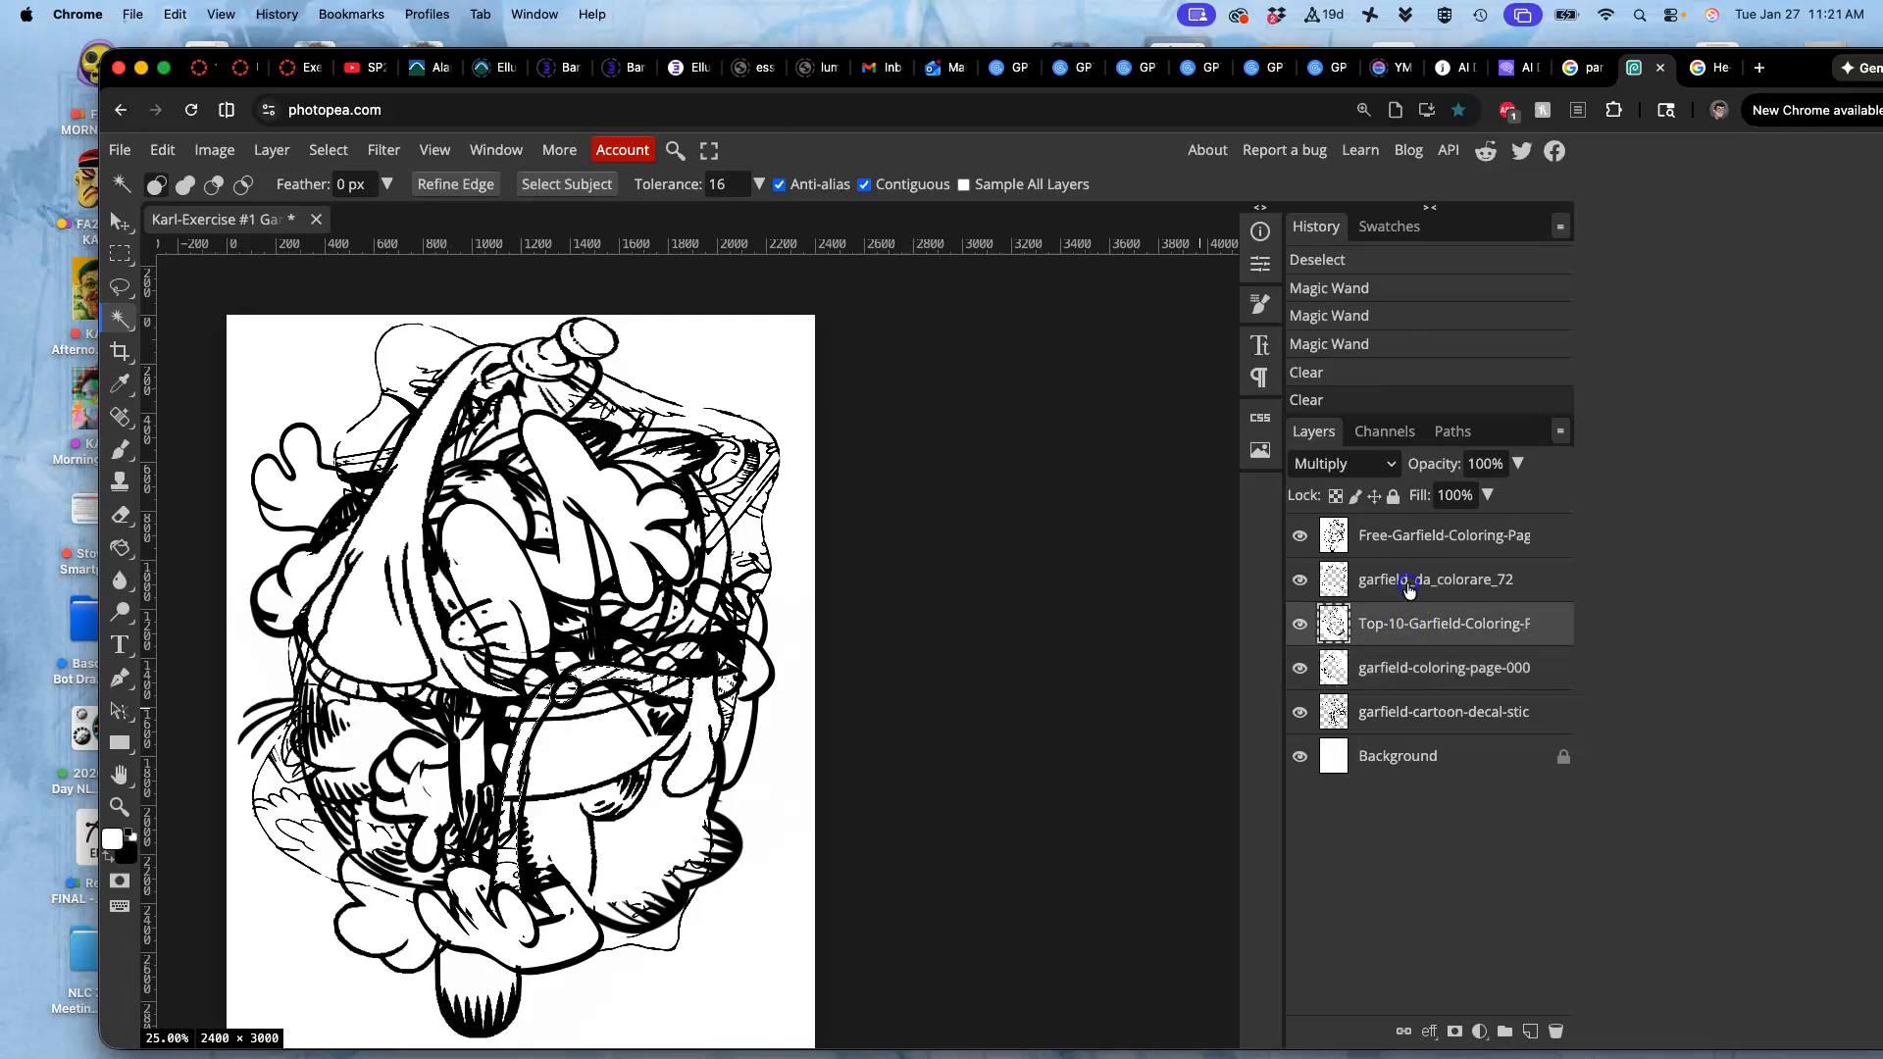
key(Delete)
click(1406, 540)
key(Delete)
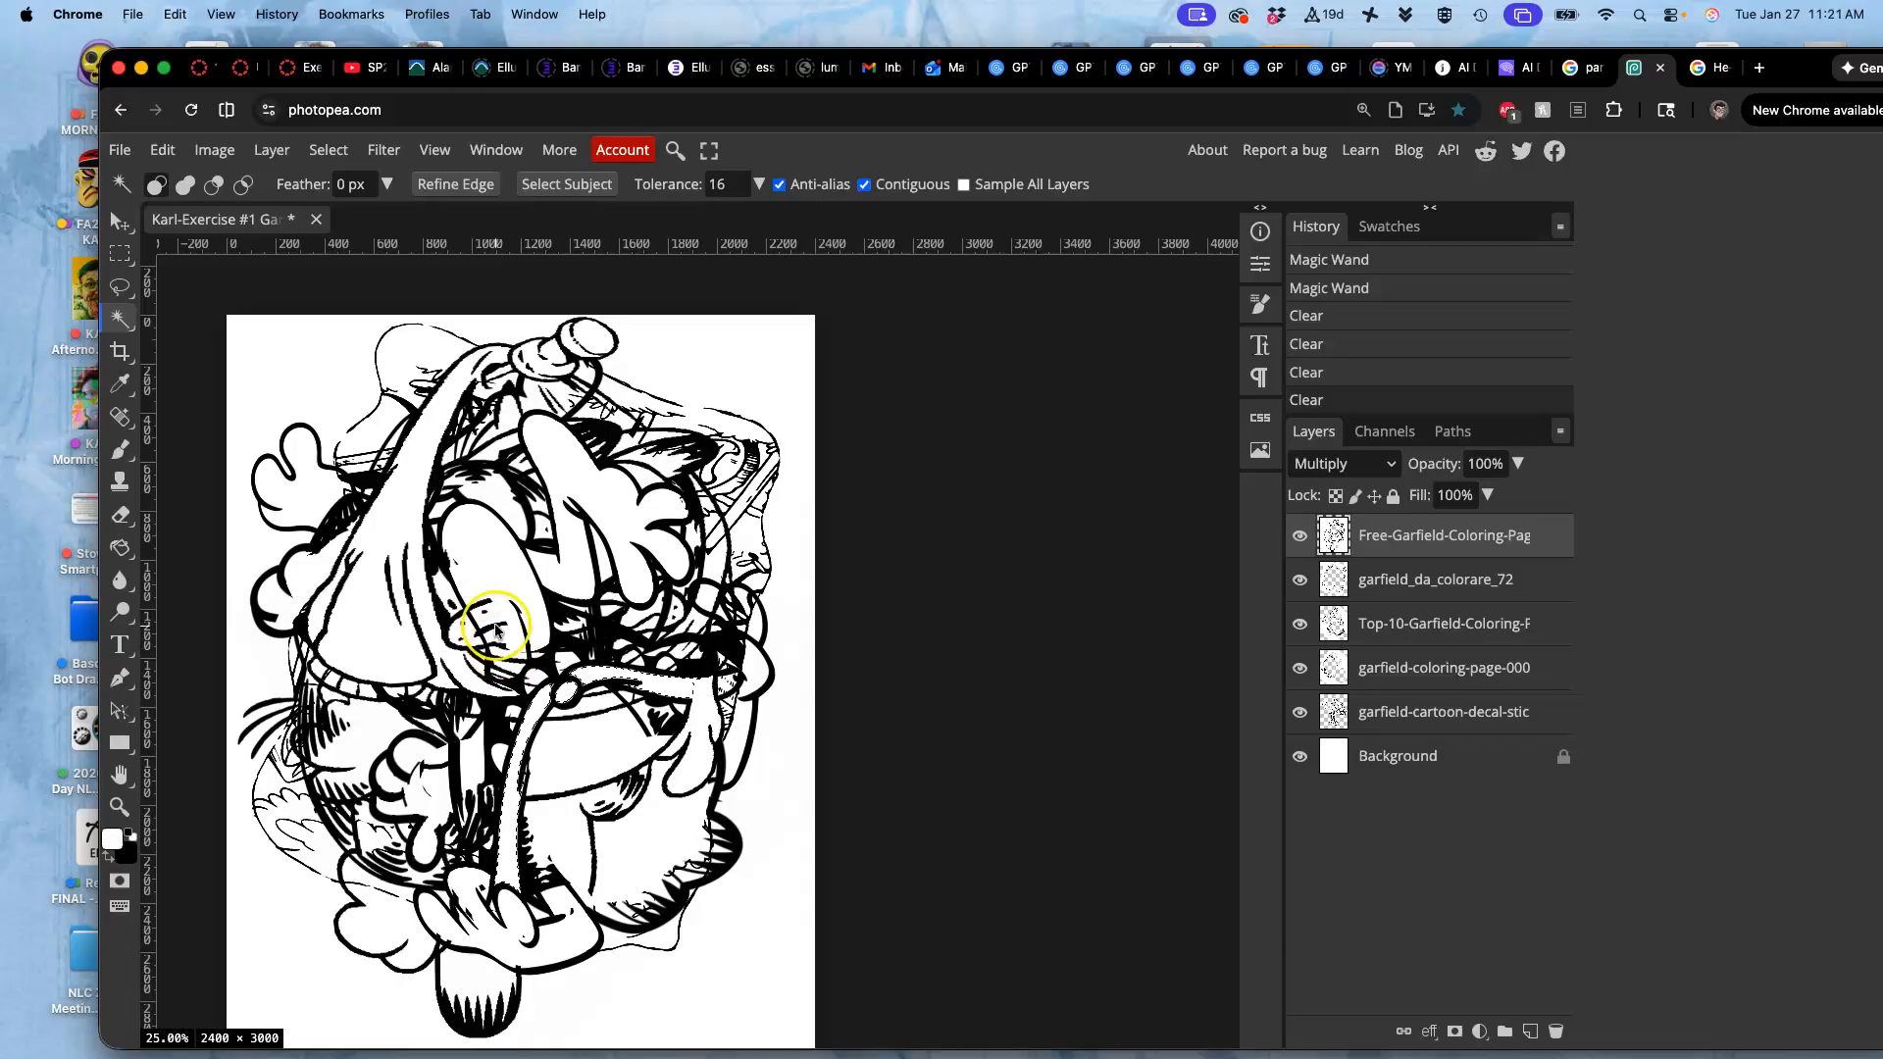
Examine the overlapping lines around the round shape and the long oval shape at the figure's center up close
scroll(477, 639, up, 10)
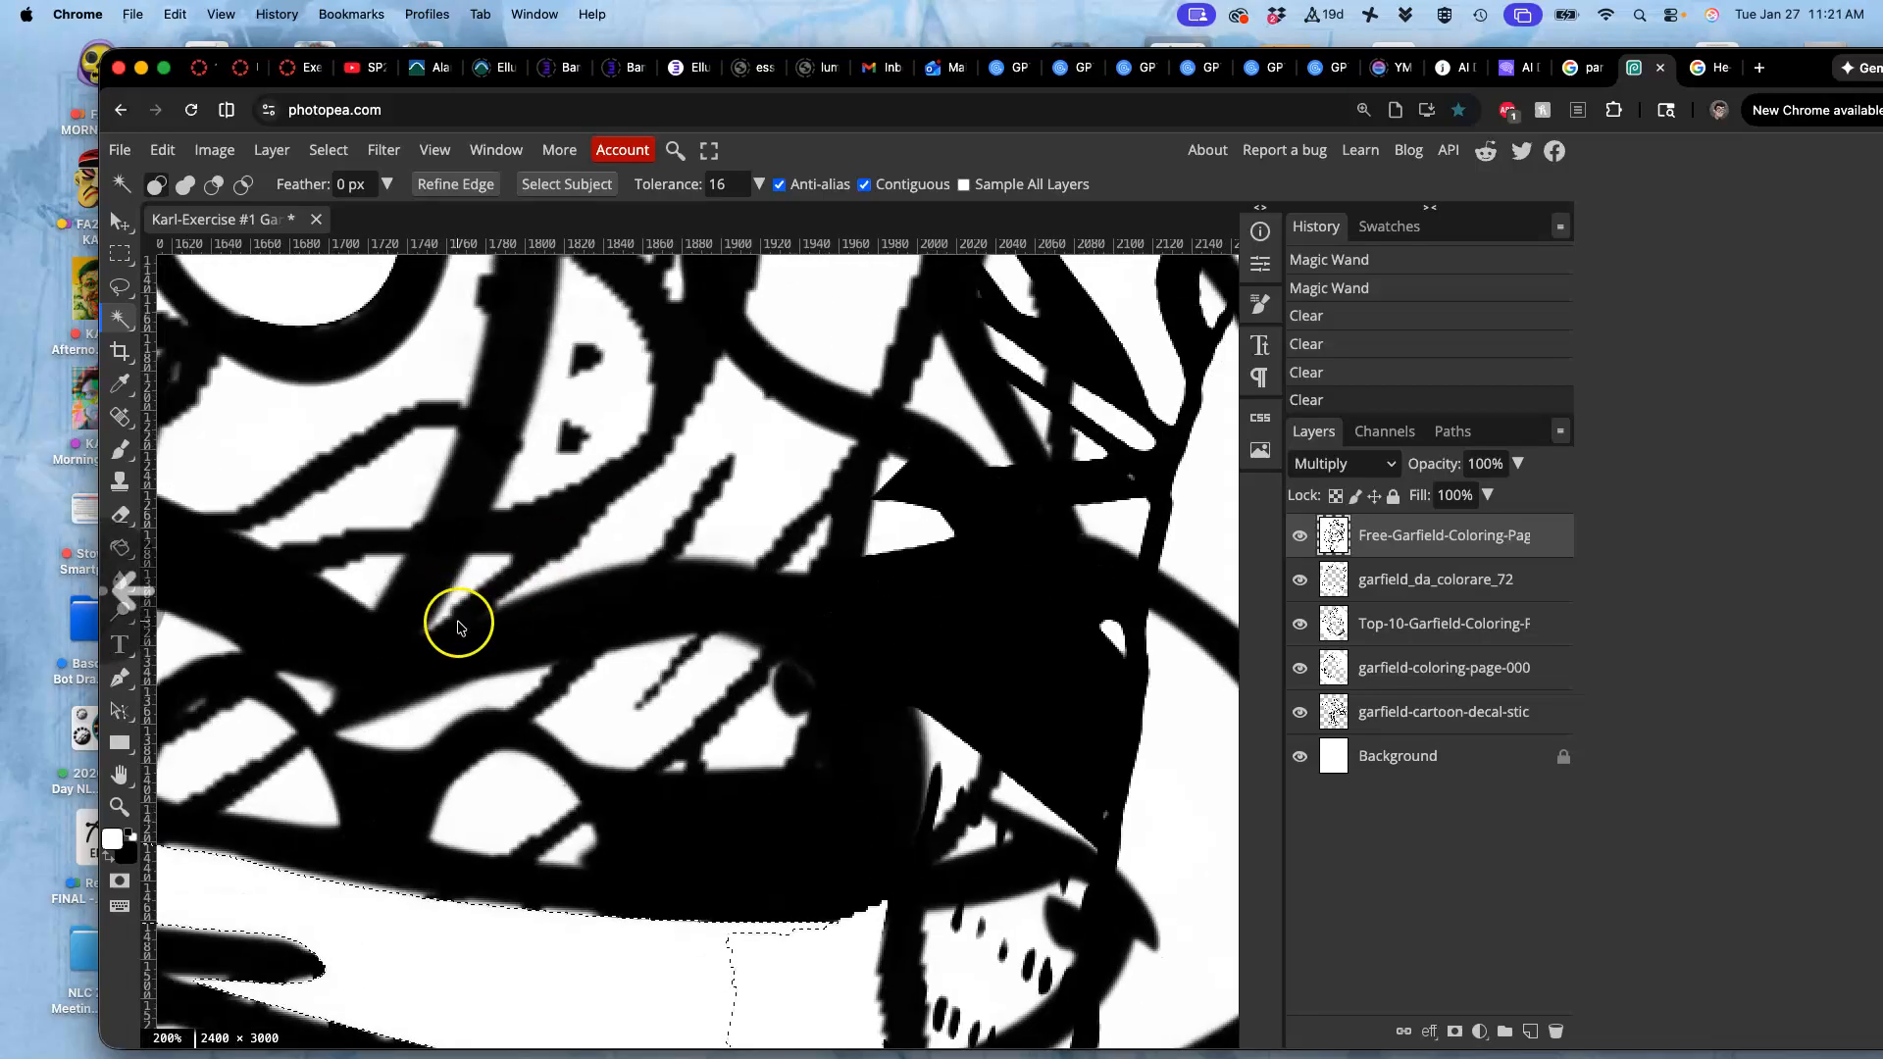
scroll(383, 581, left, 5)
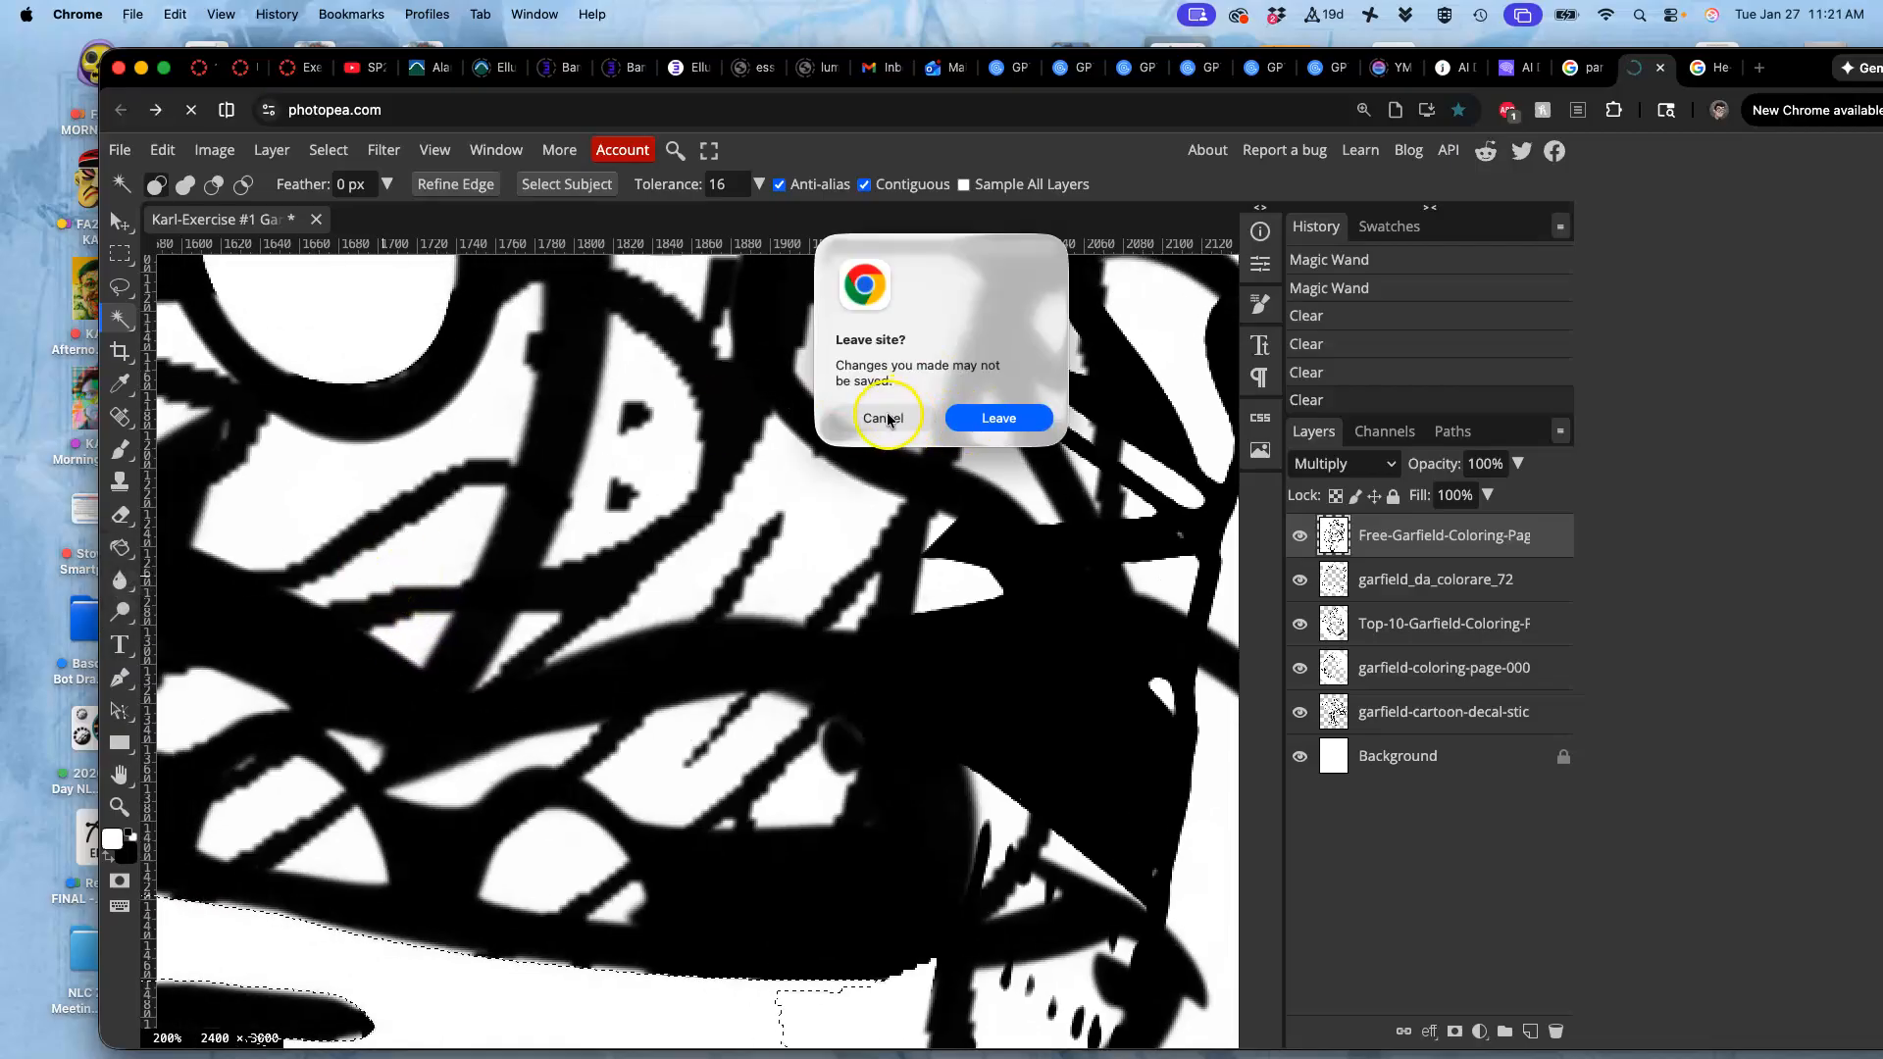
click(883, 418)
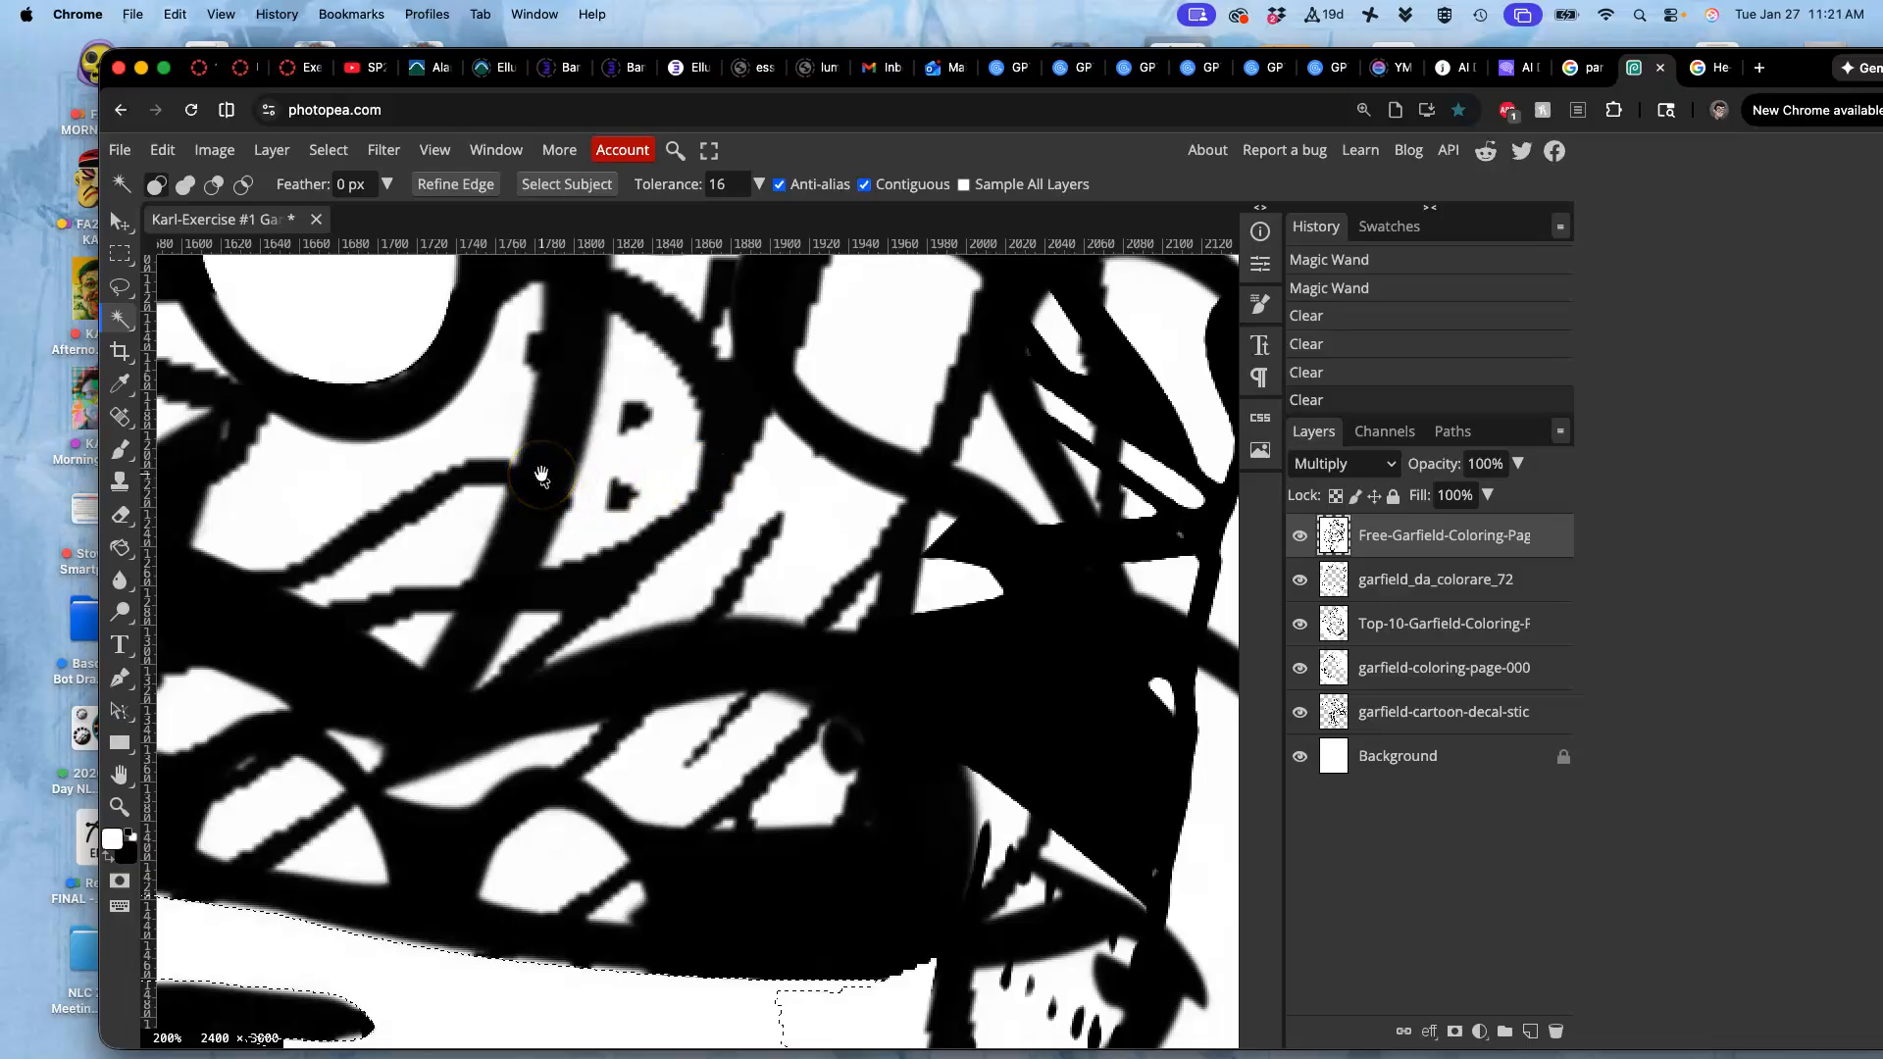
drag(420, 471, 1000, 468)
drag(778, 622, 1118, 550)
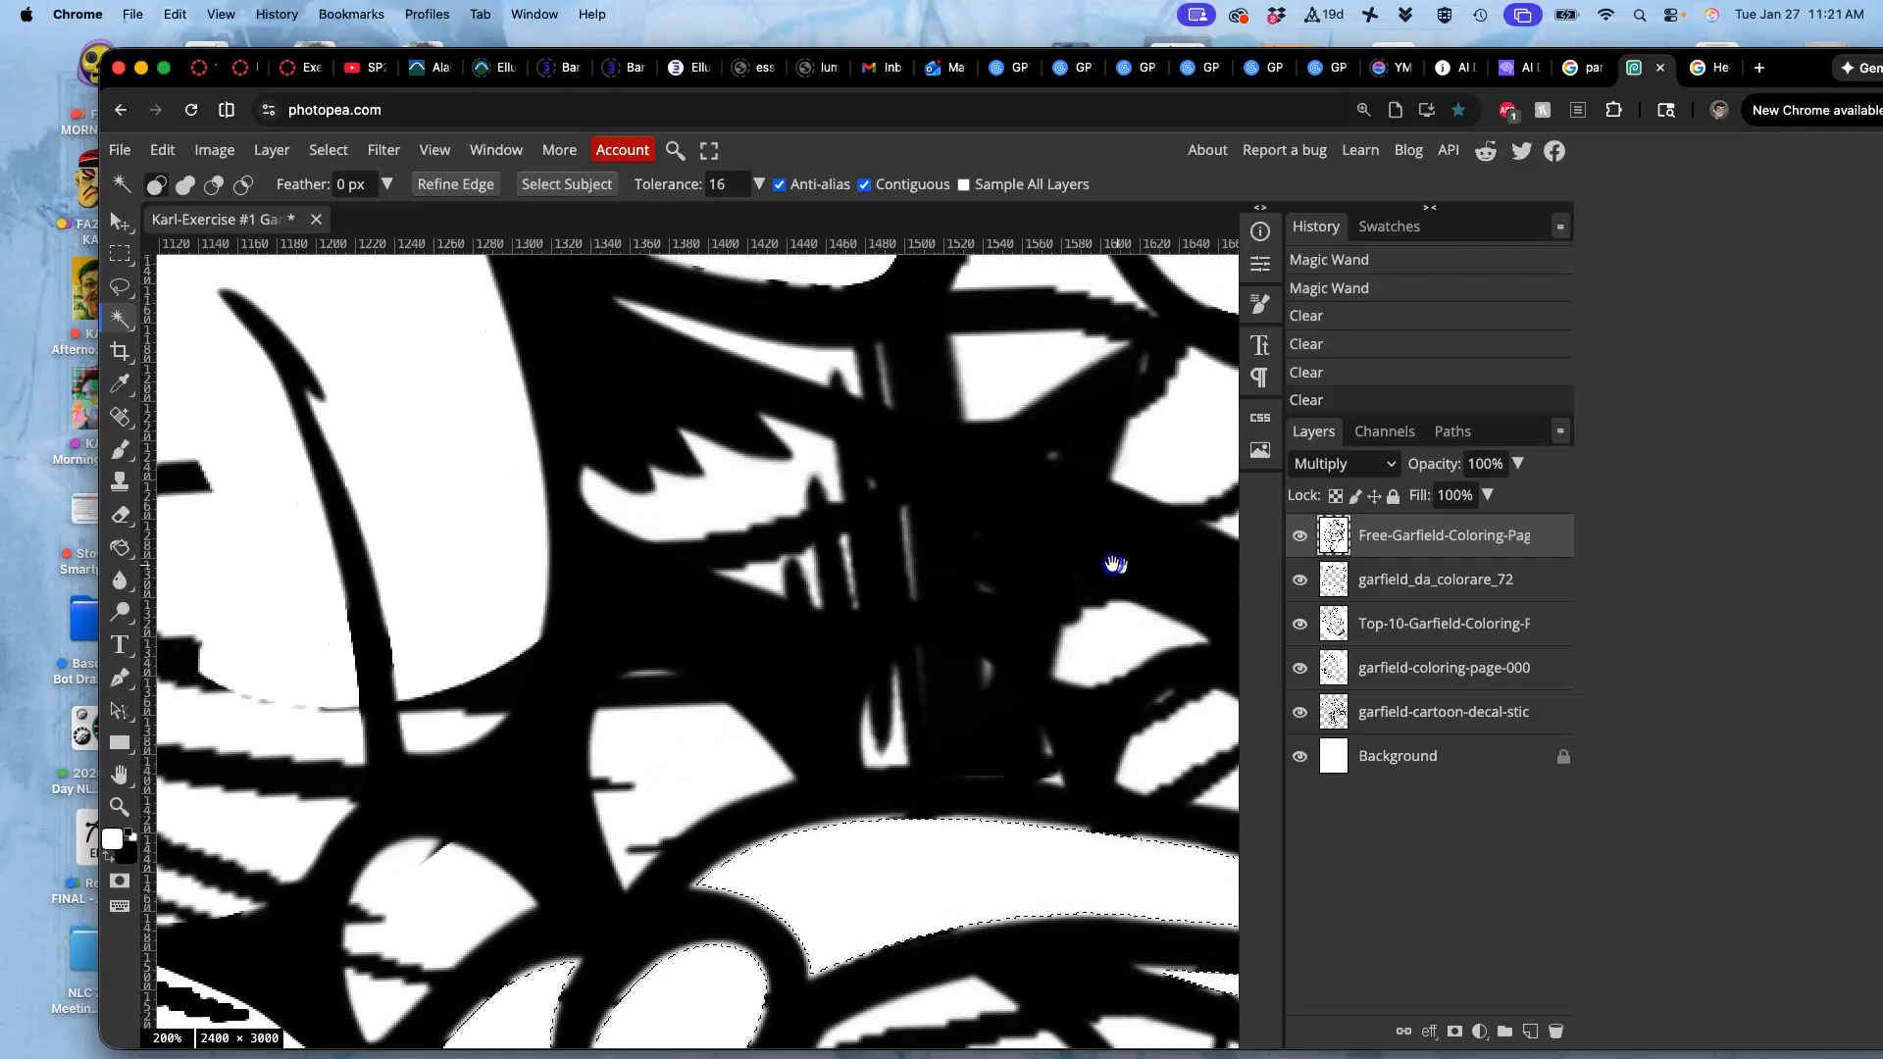
mouse_move(827, 660)
mouse_down()
mouse_move(941, 764)
mouse_move(1022, 805)
mouse_up()
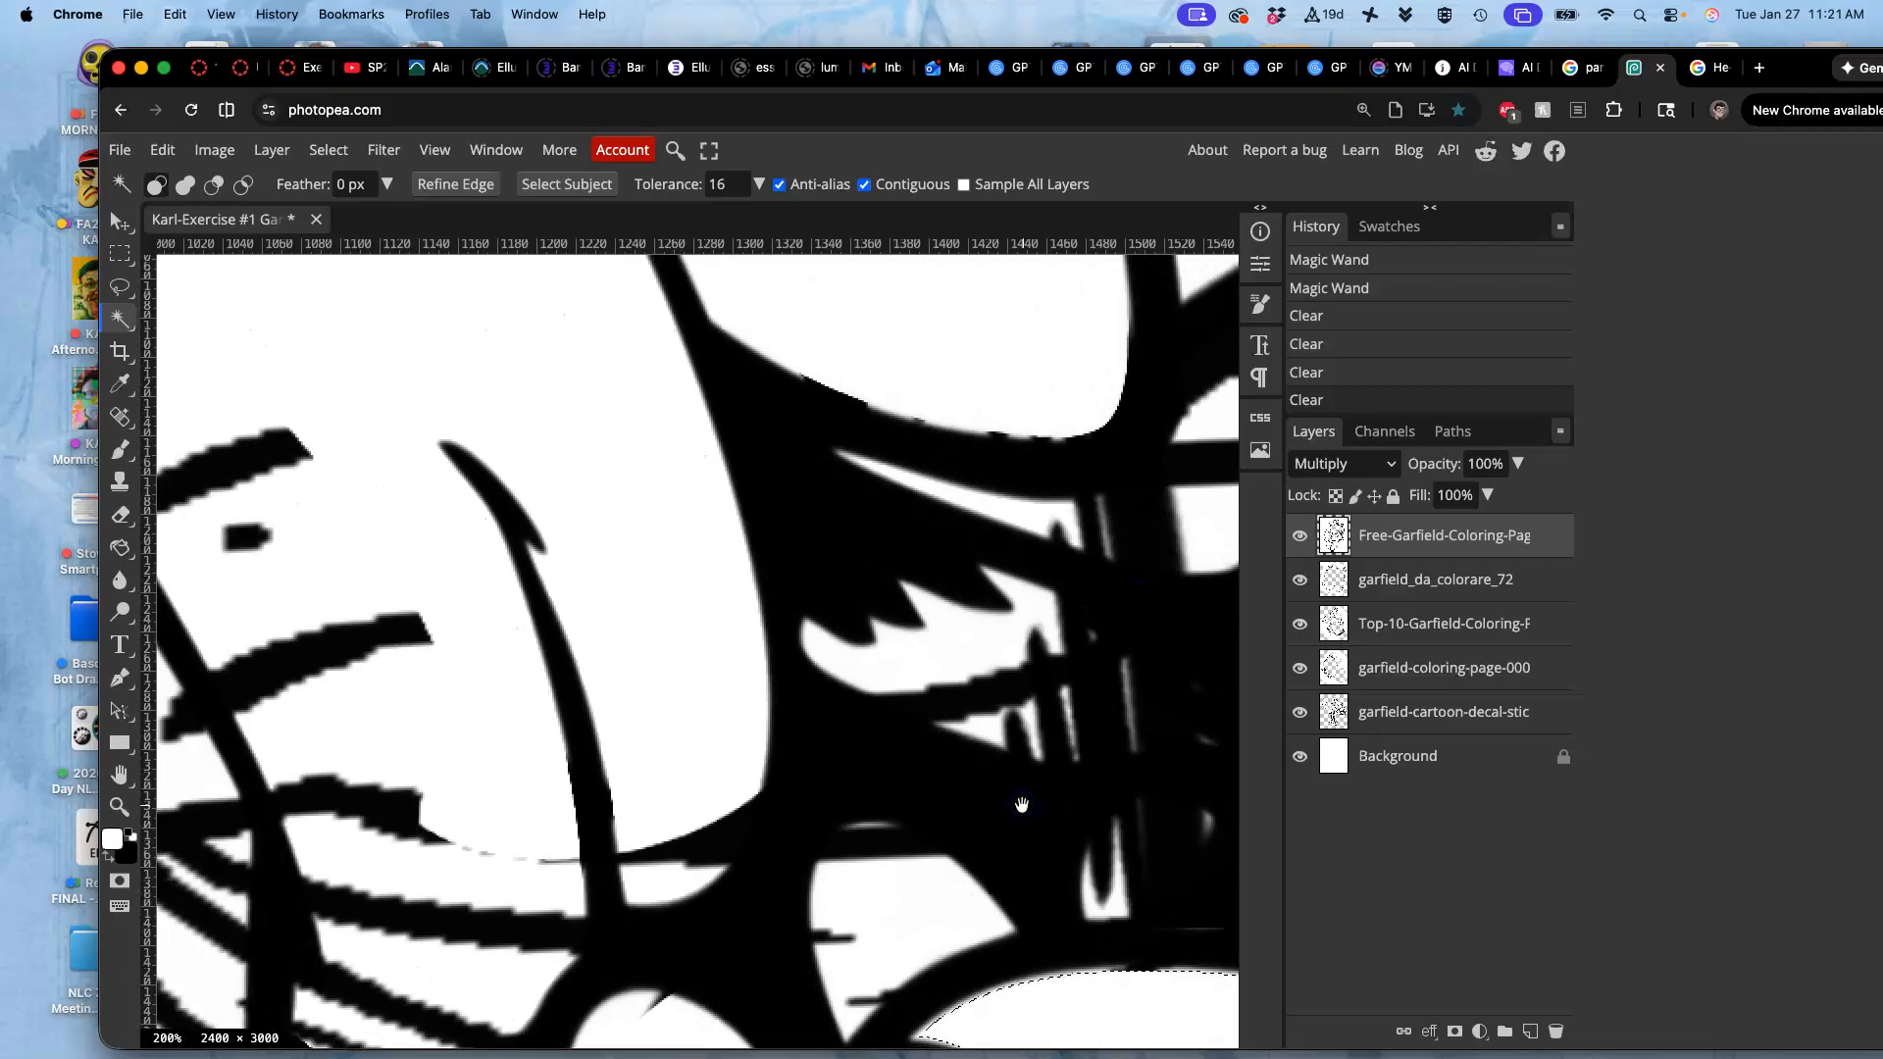
drag(803, 799, 987, 849)
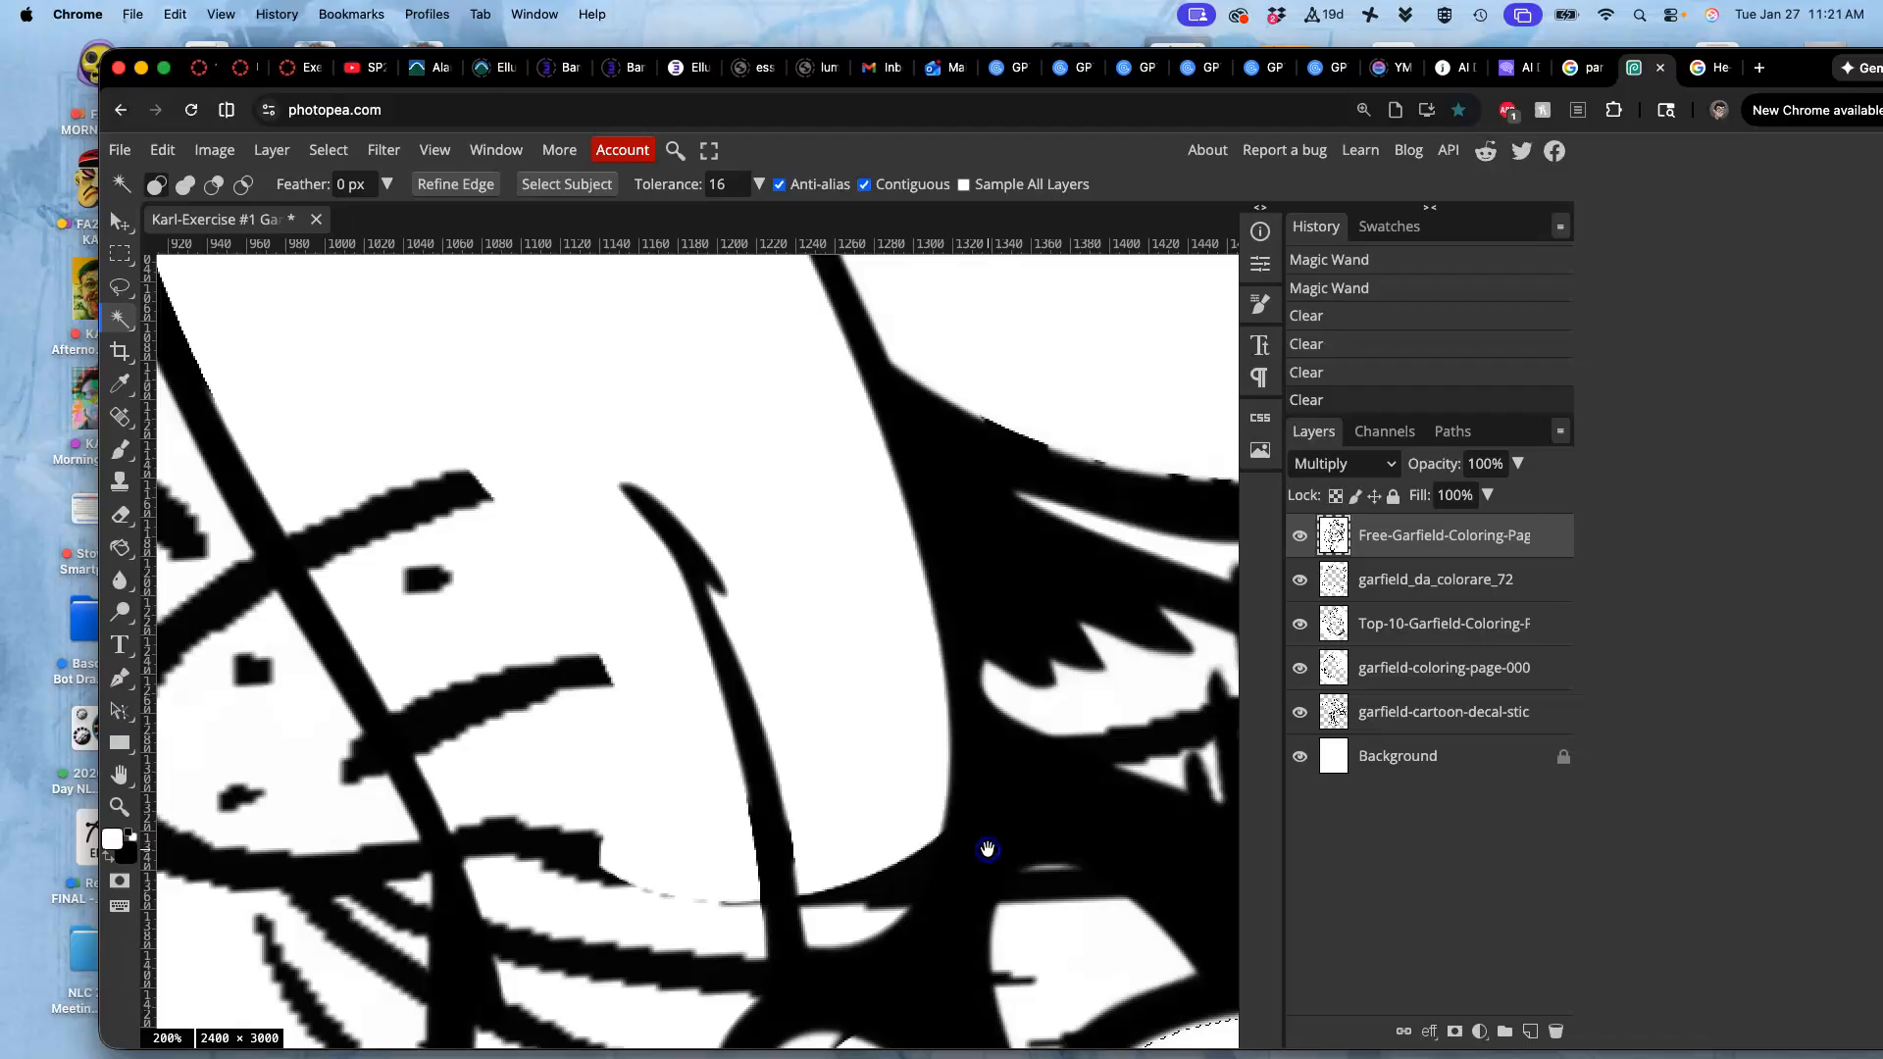
drag(655, 741, 579, 686)
scroll(579, 686, down, 3)
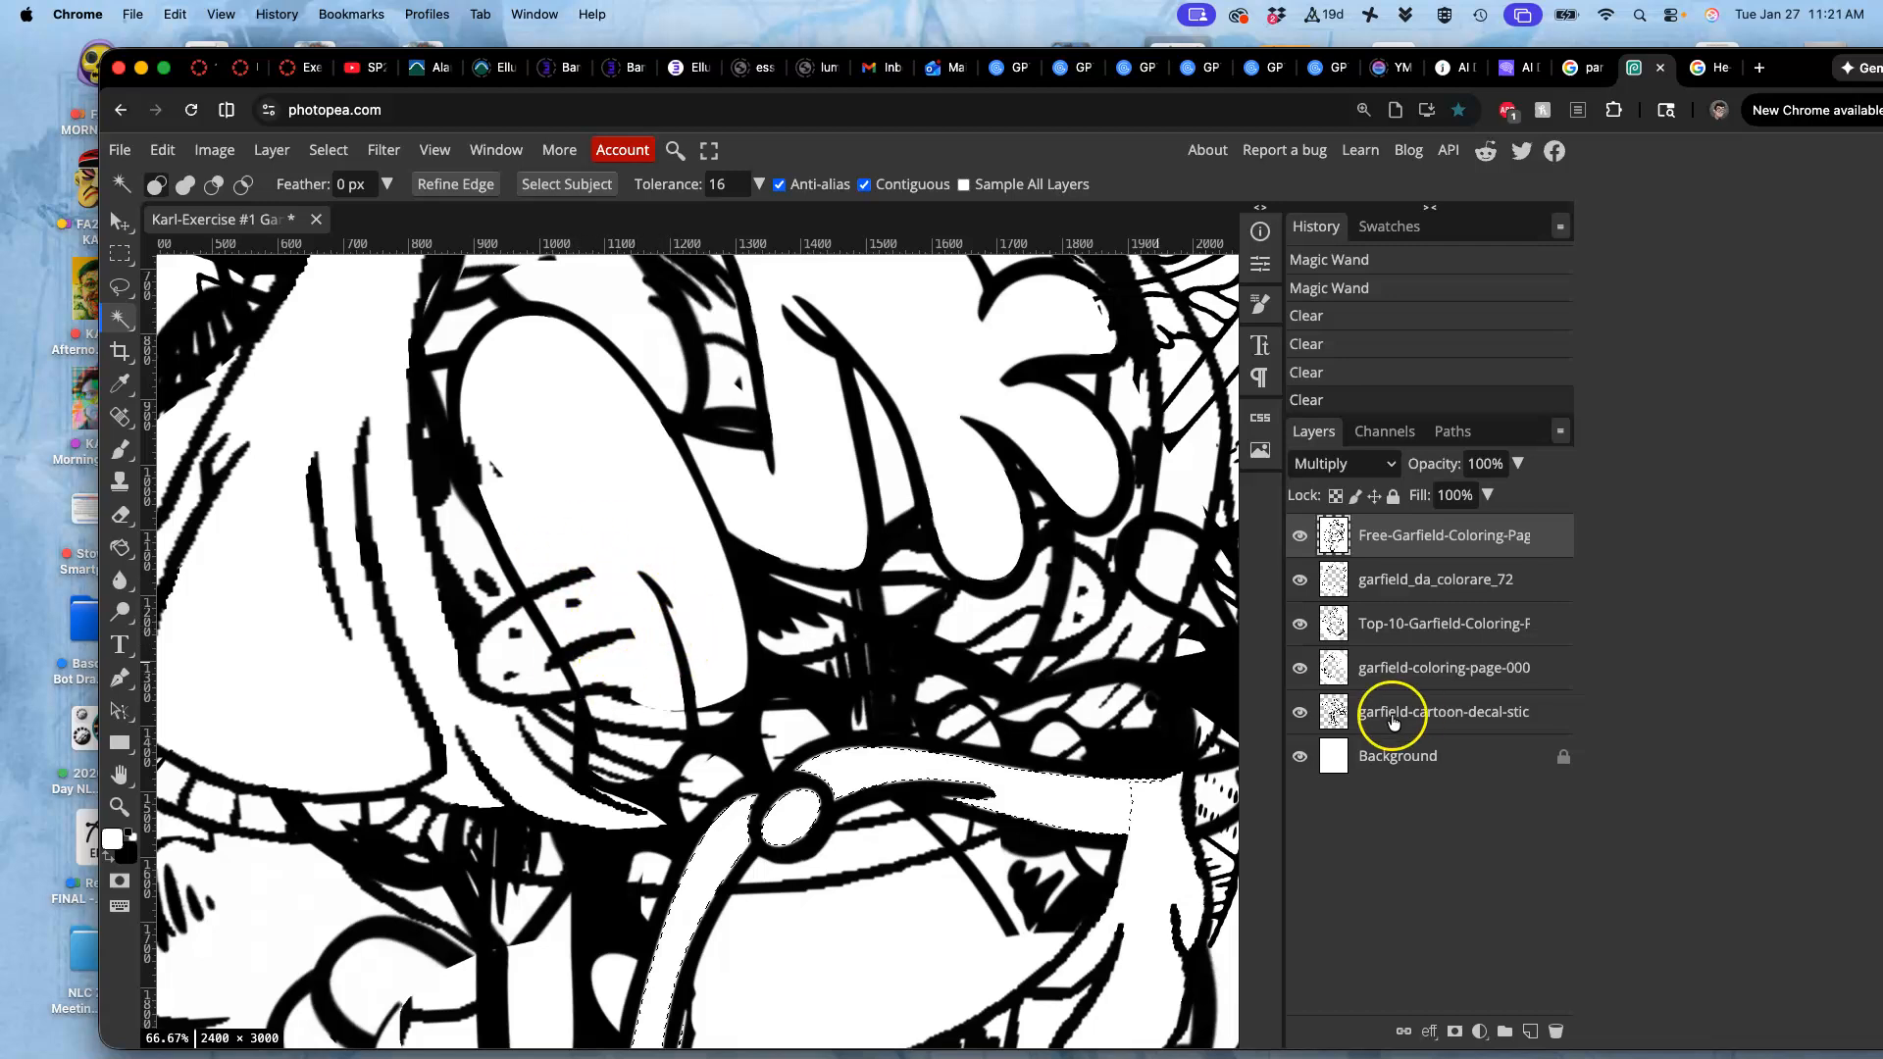
Magic Wand the long oval shape at the figure's center on garfield-cartoon-decal-stic and clear that selection from Free-Garfield-Coloring-Pag
click(1300, 713)
click(1300, 713)
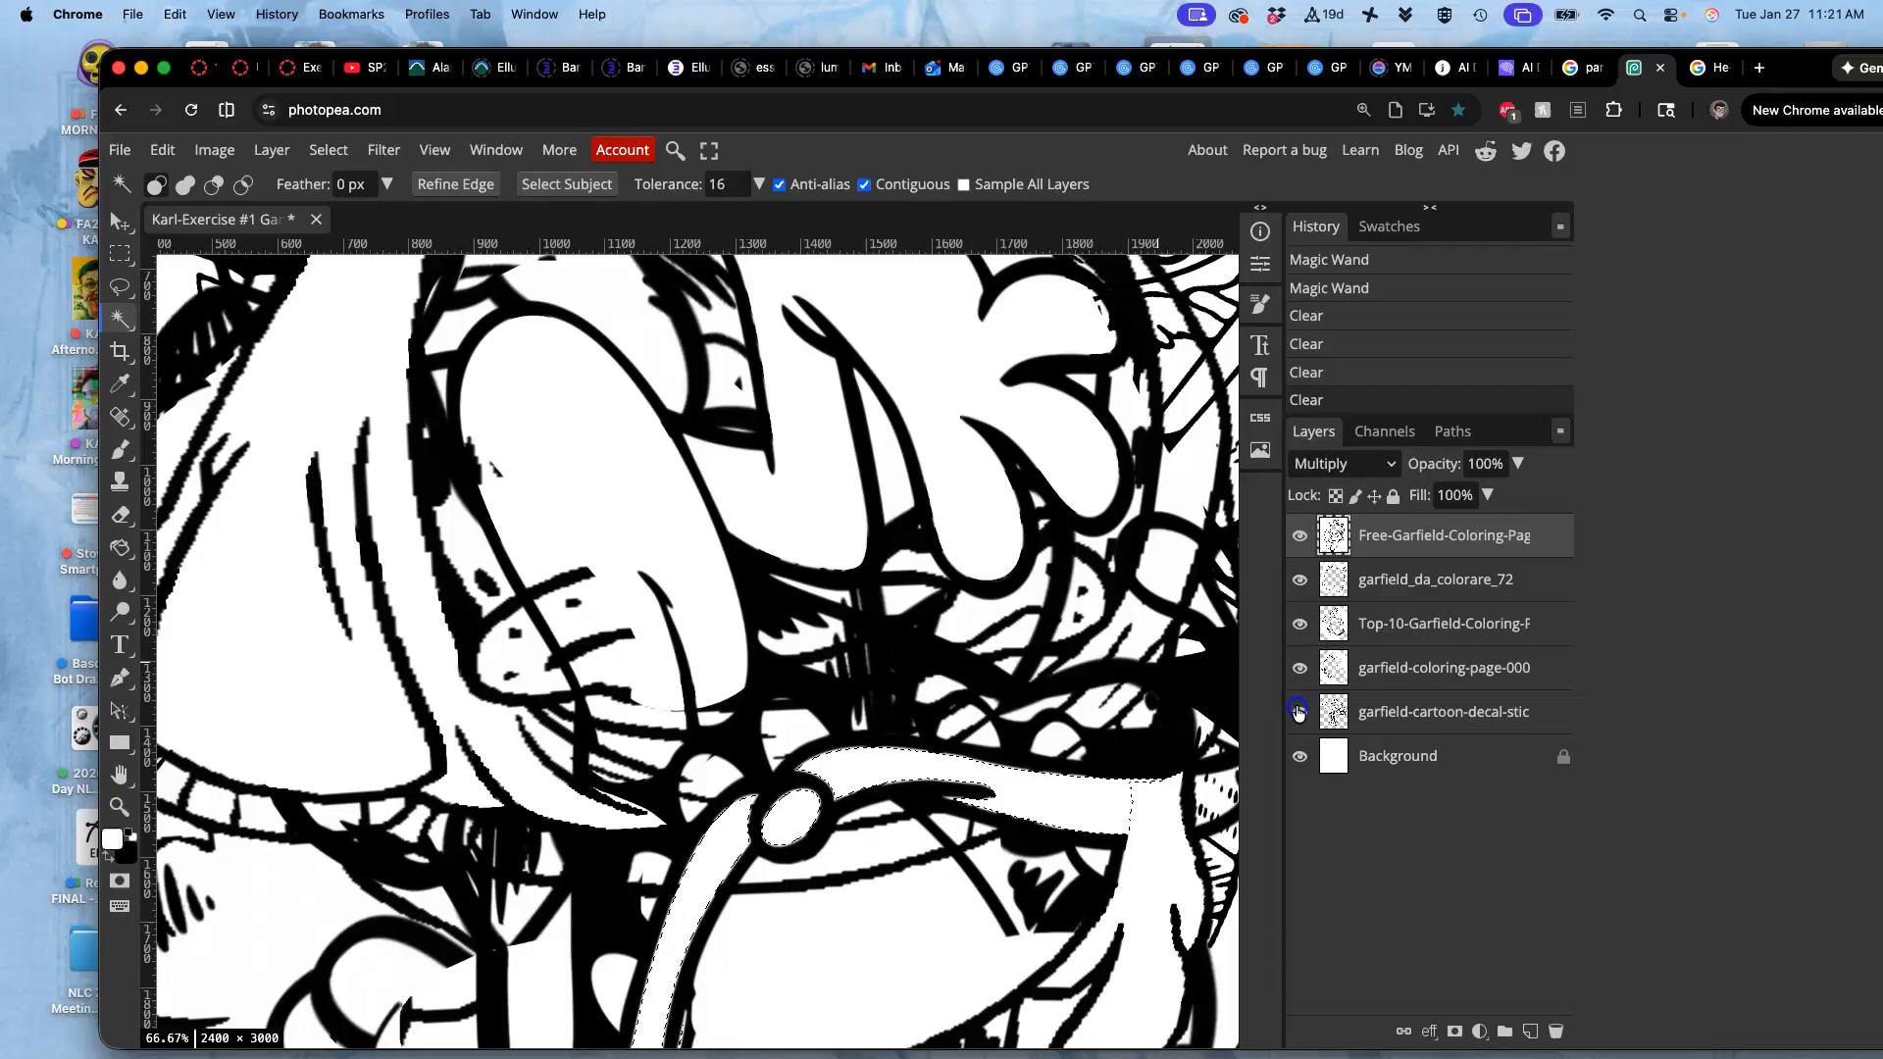
click(1438, 710)
click(579, 470)
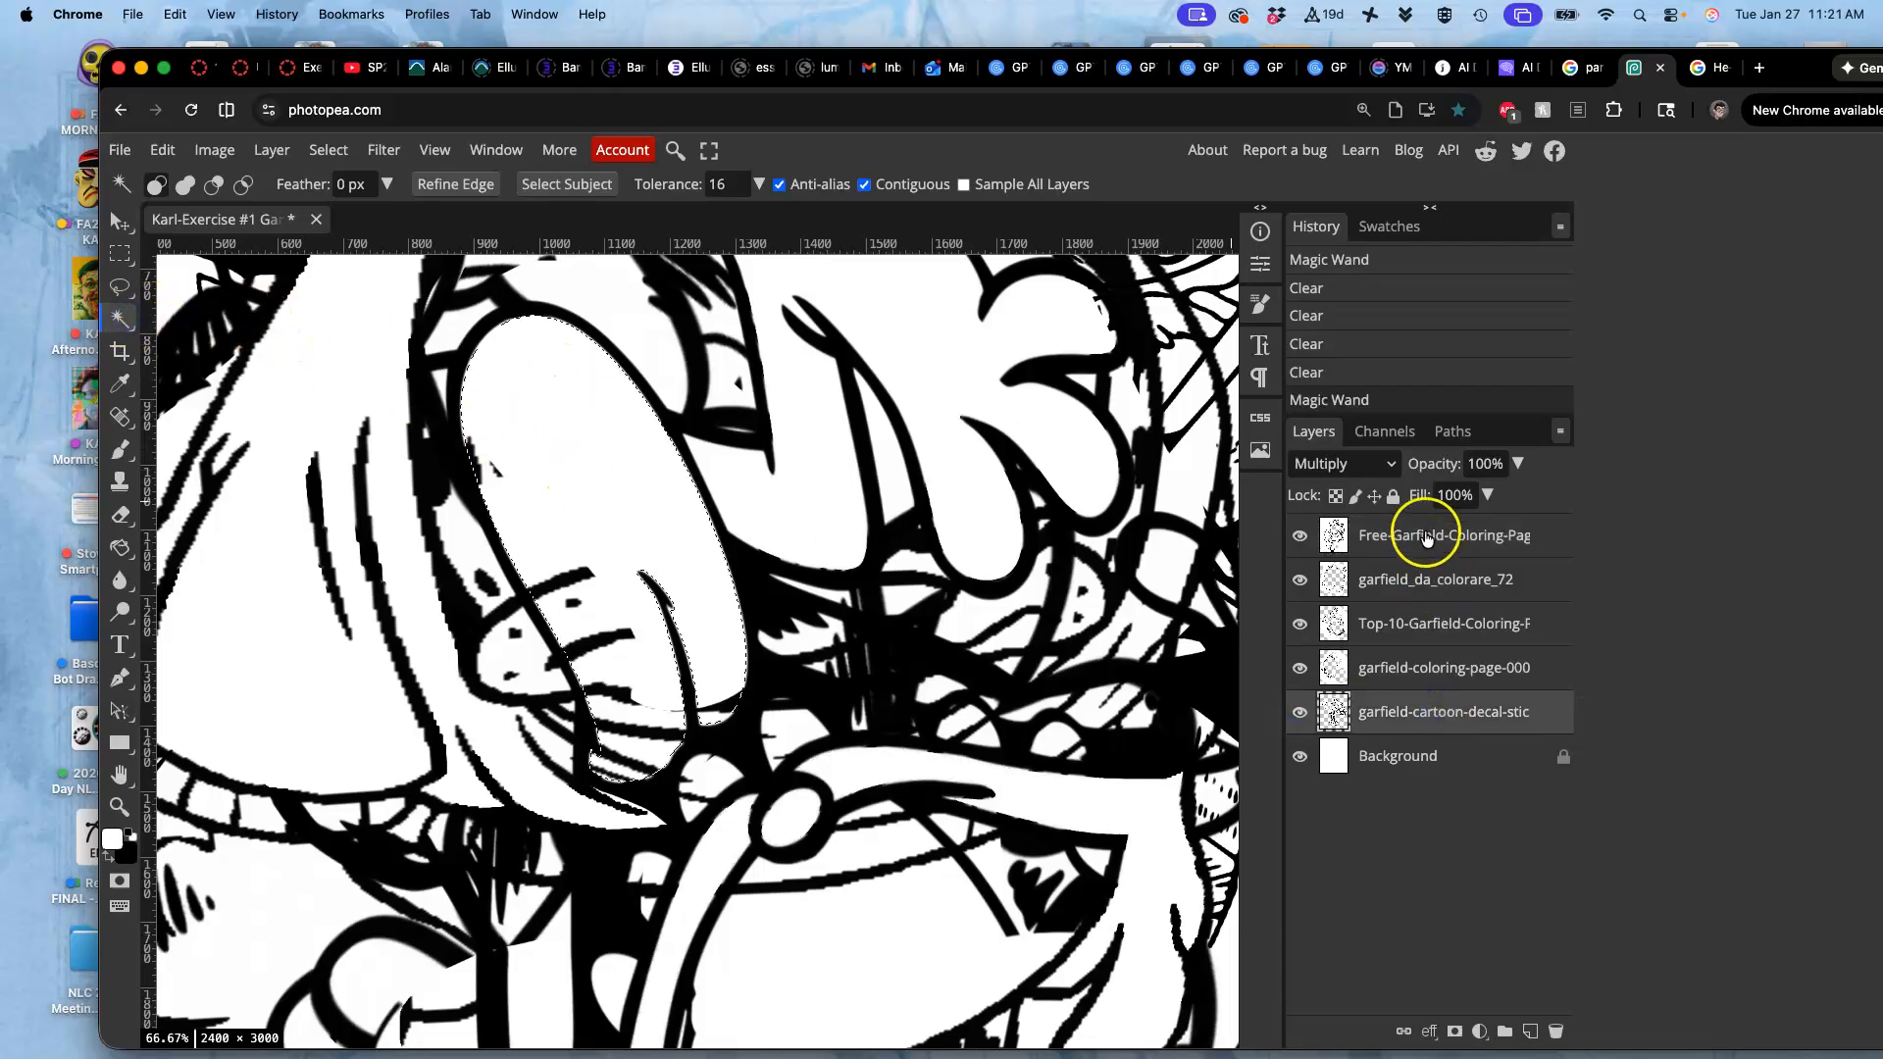
click(1425, 539)
key(Delete)
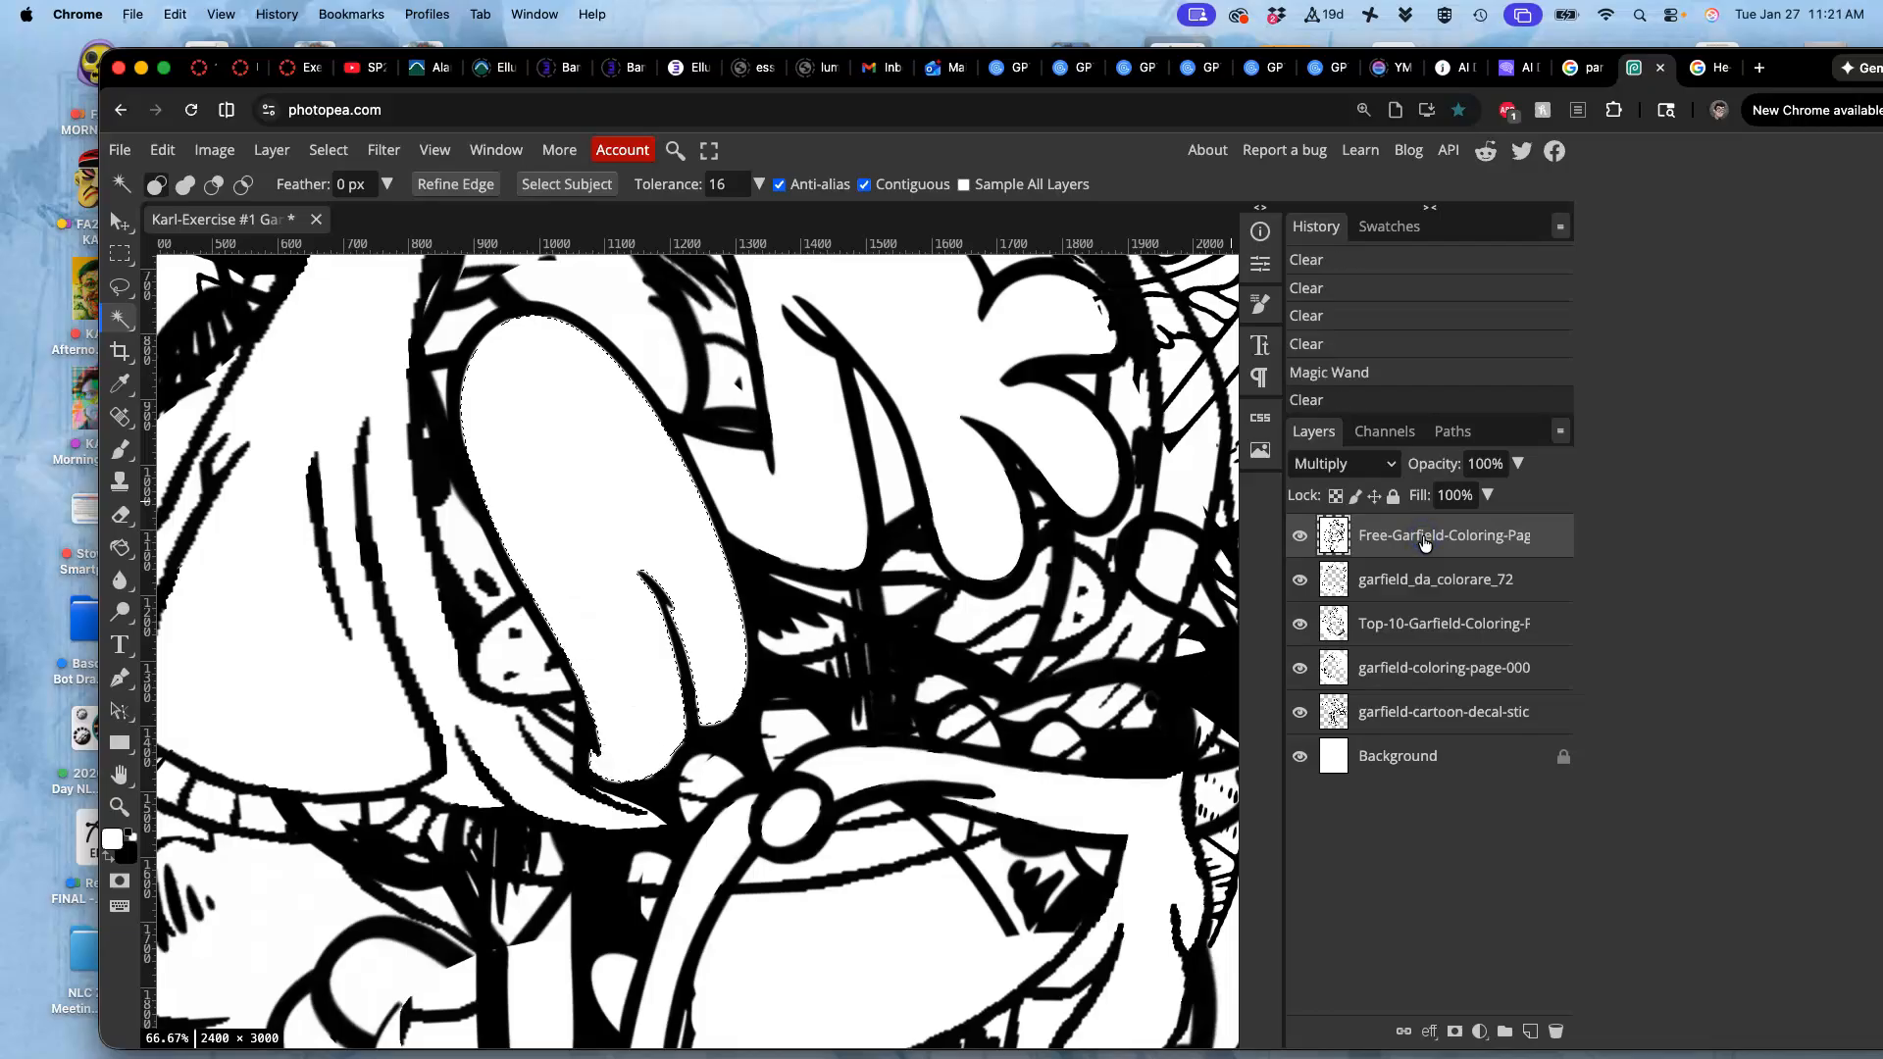
Check which lines belong to Free-Garfield-Coloring-Pag and Magic Wand its long curved band beside the open hand
scroll(790, 685, down, 4)
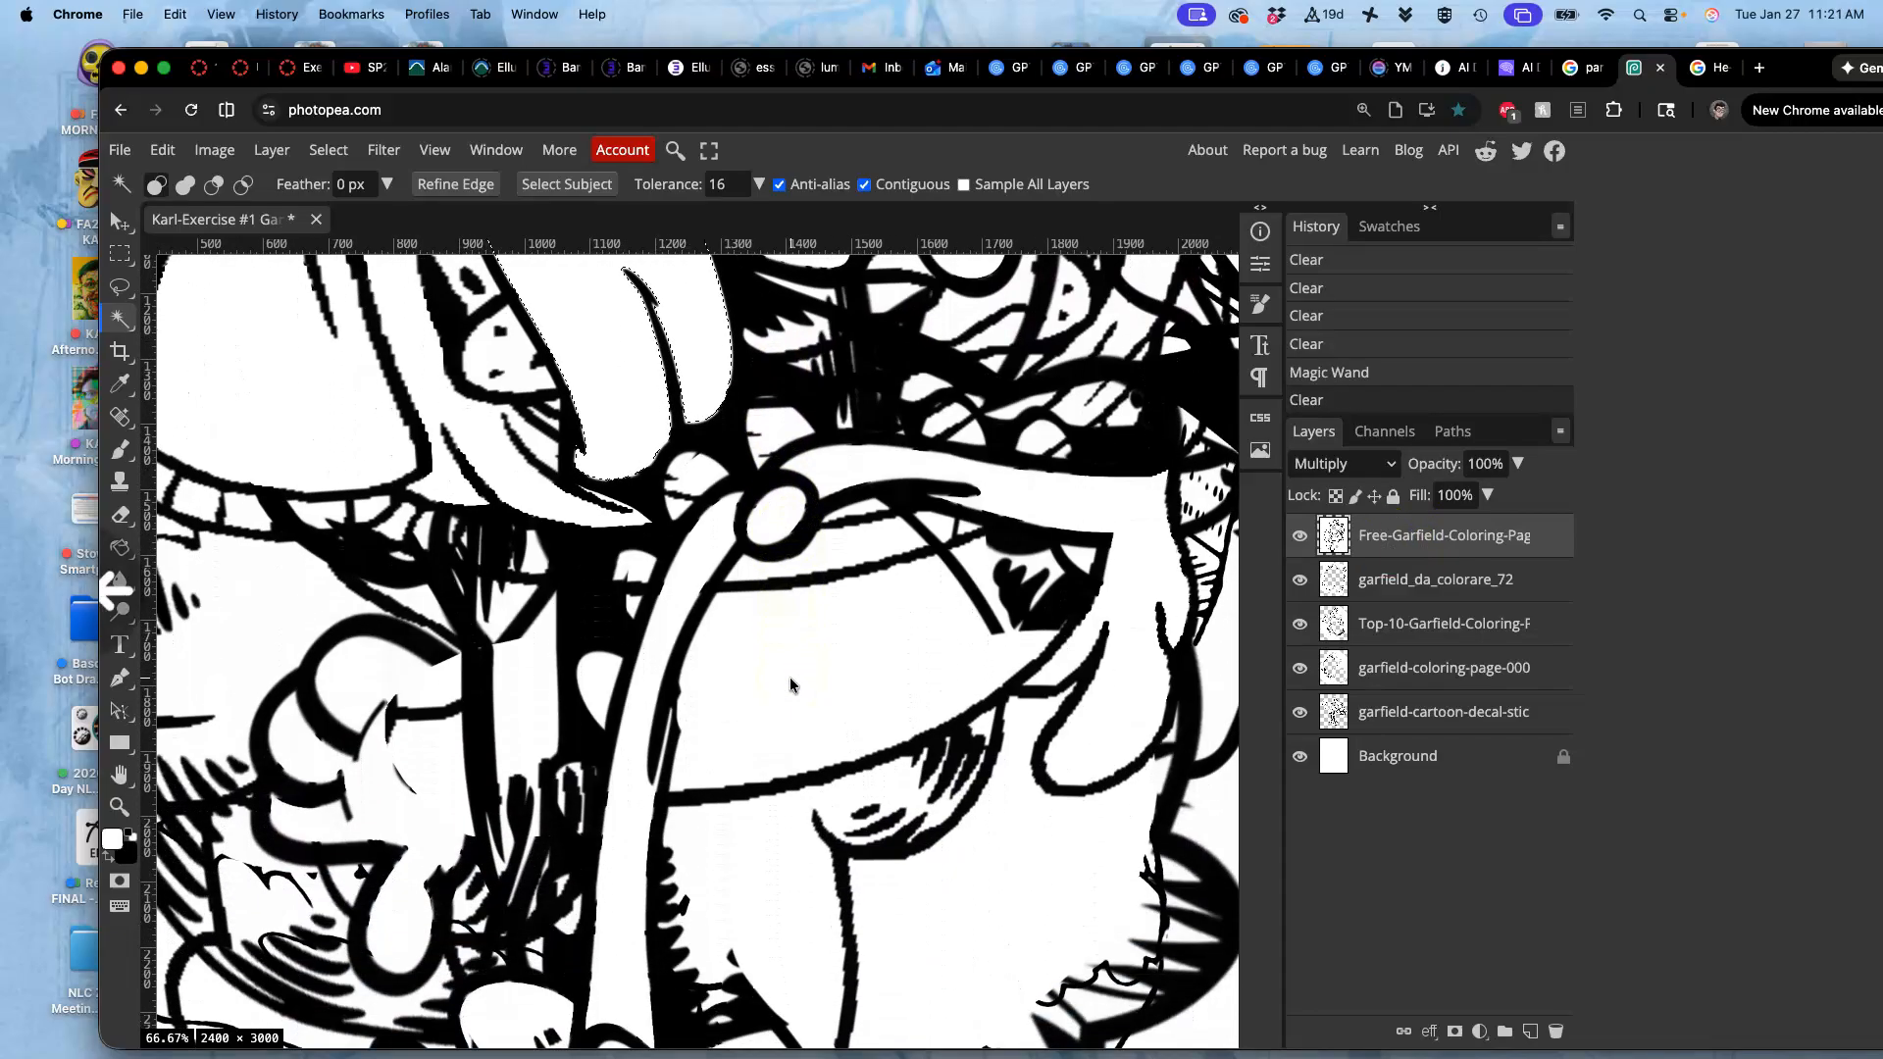
scroll(791, 686, left, 5)
click(863, 416)
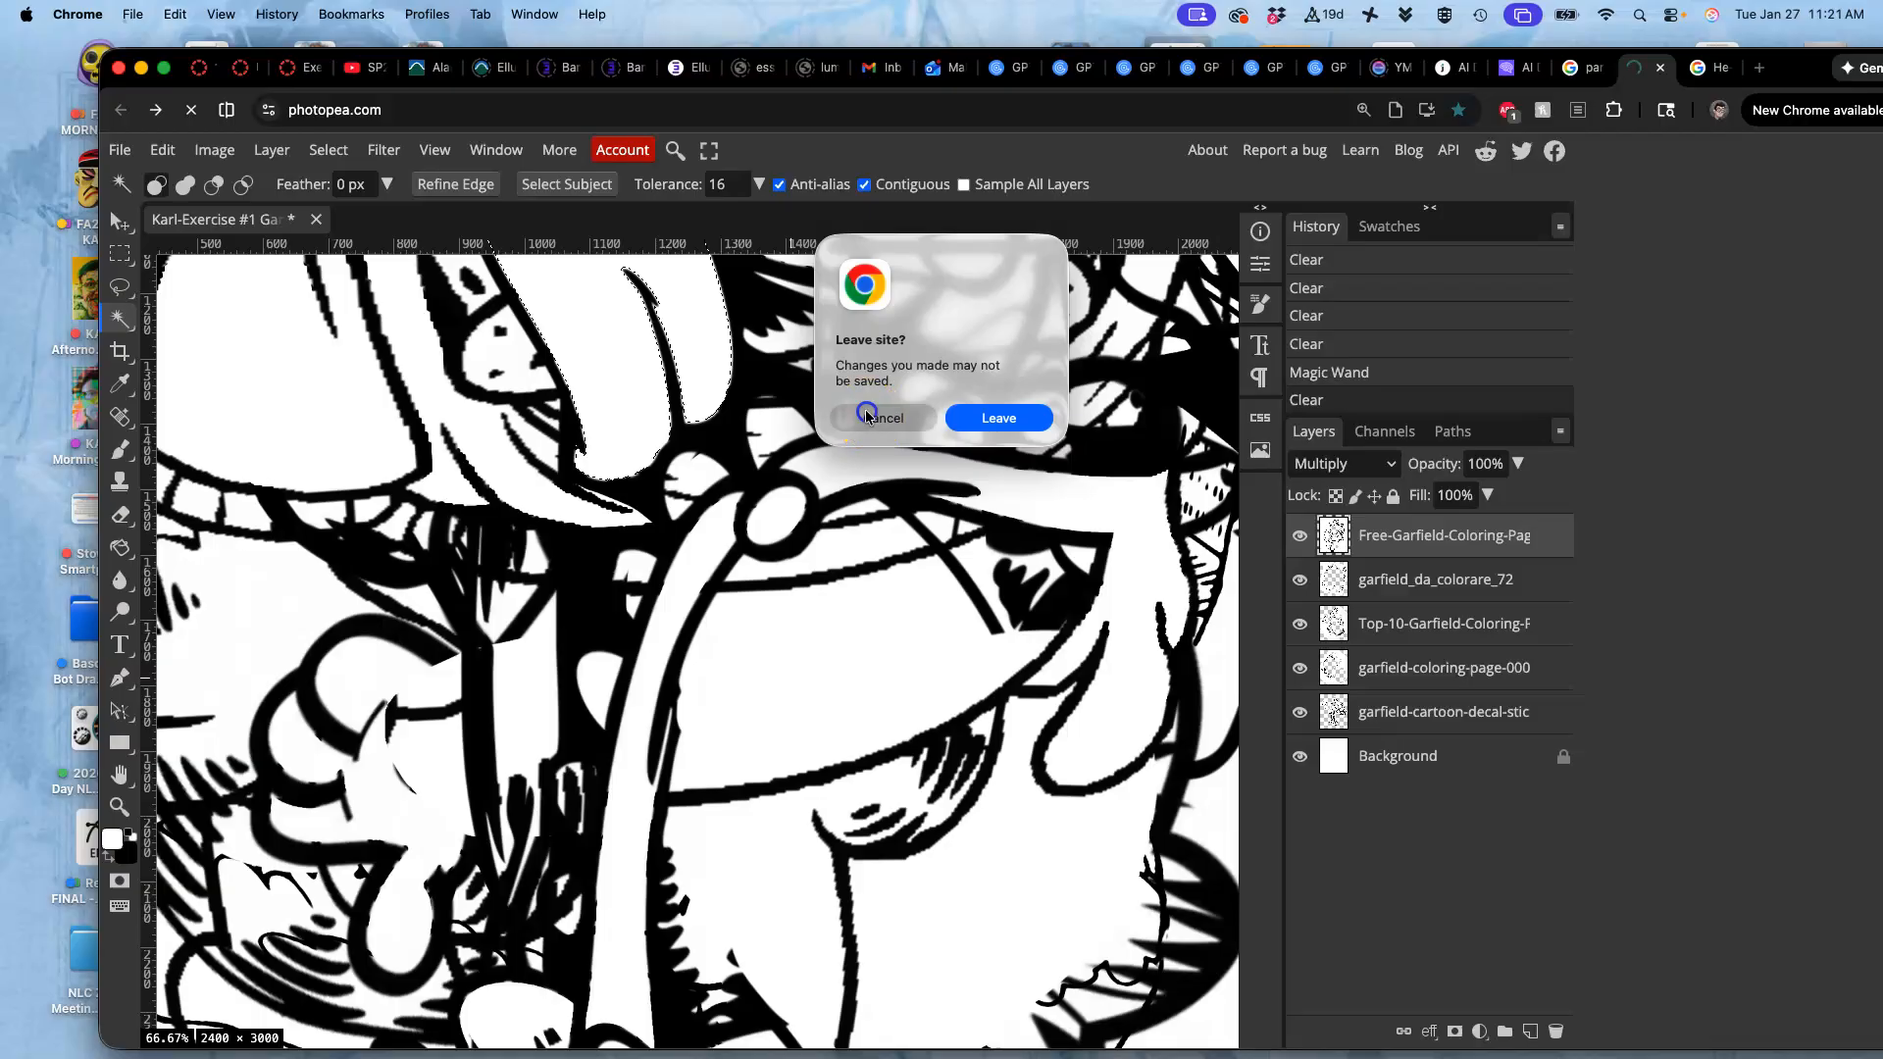
scroll(837, 487, down, 2)
scroll(837, 487, down, 3)
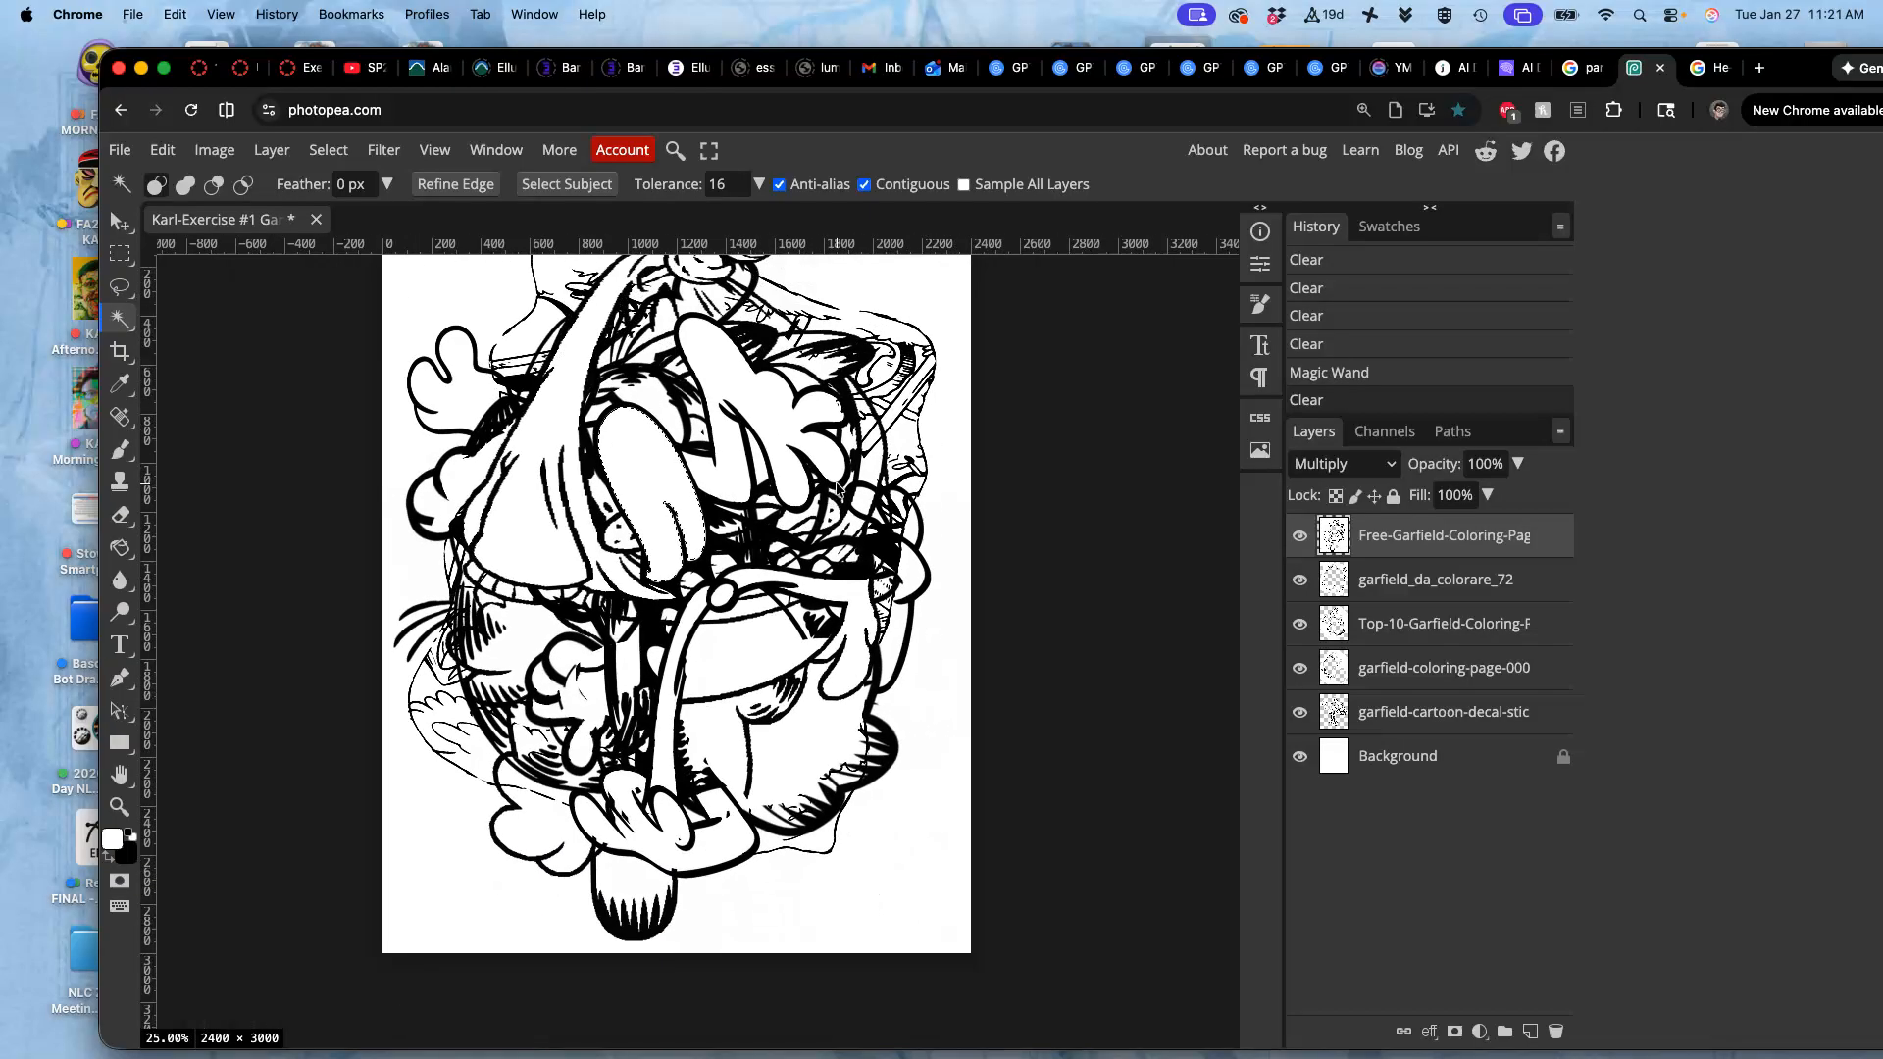
scroll(878, 520, up, 1)
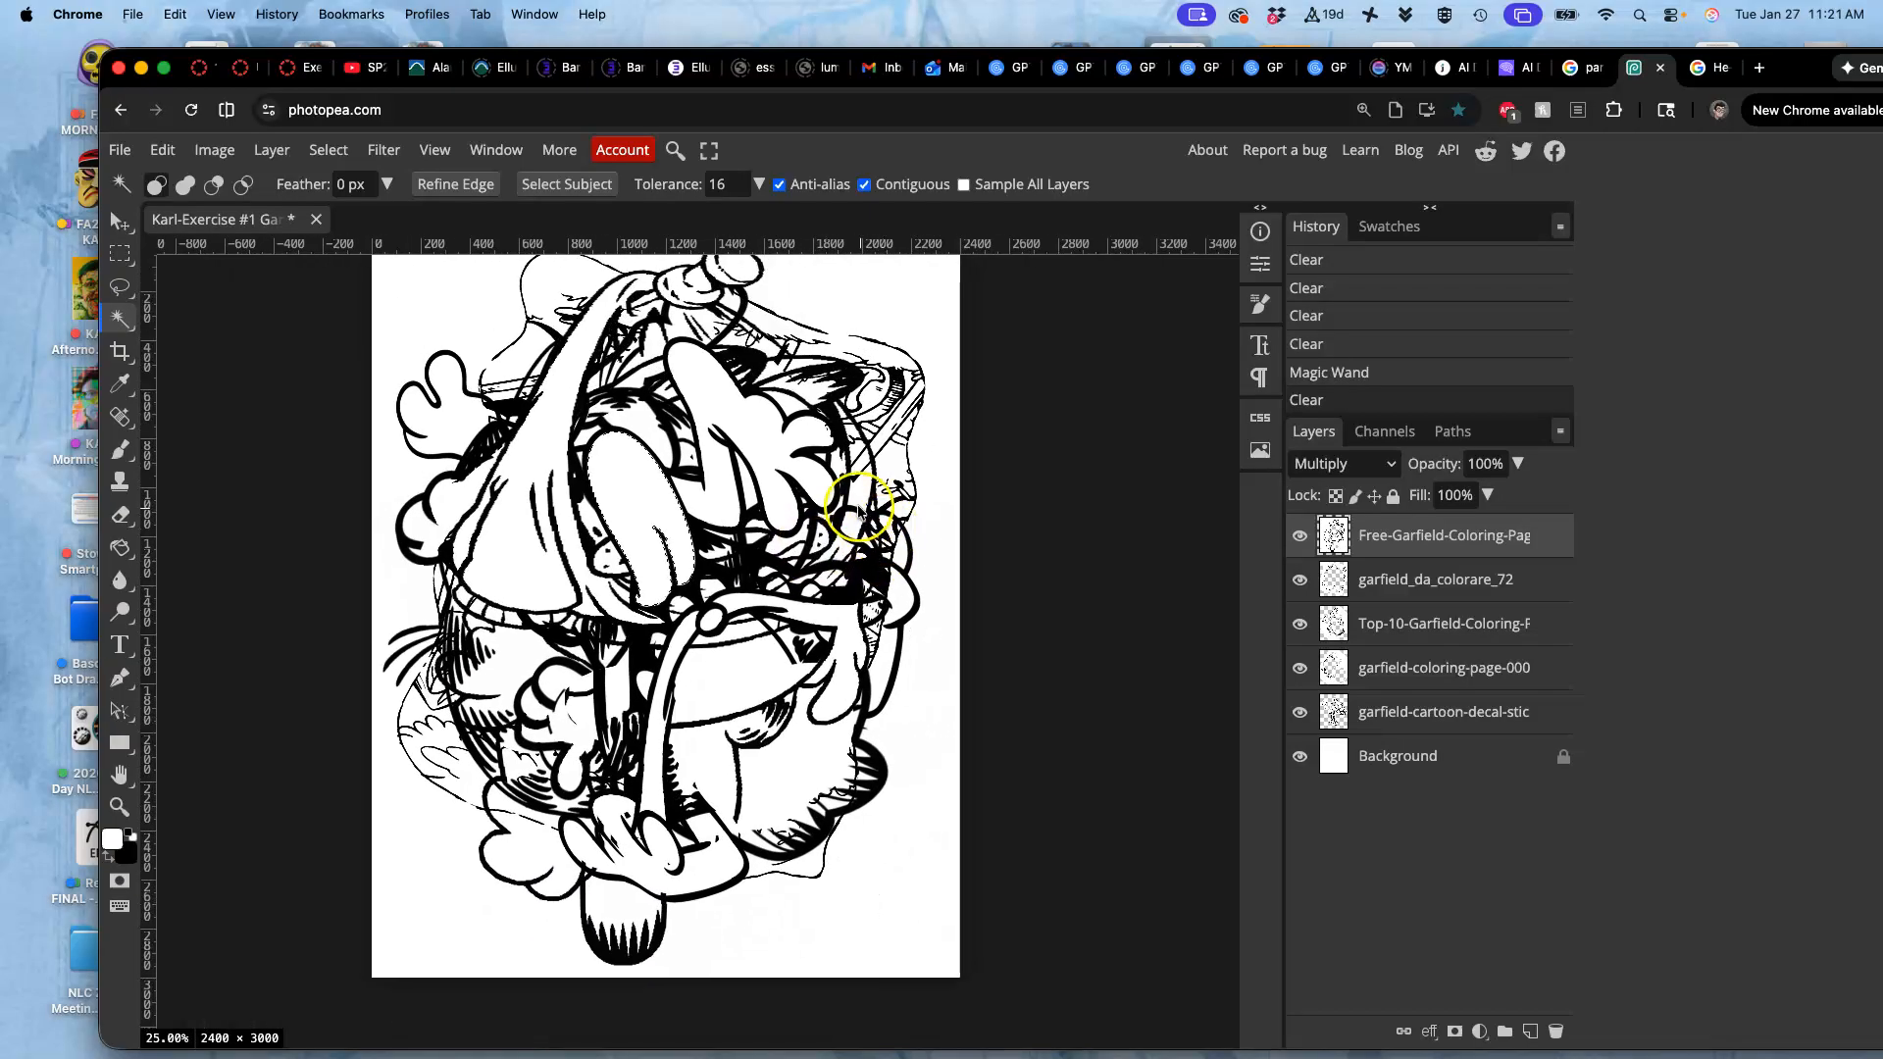
click(1299, 534)
click(1300, 534)
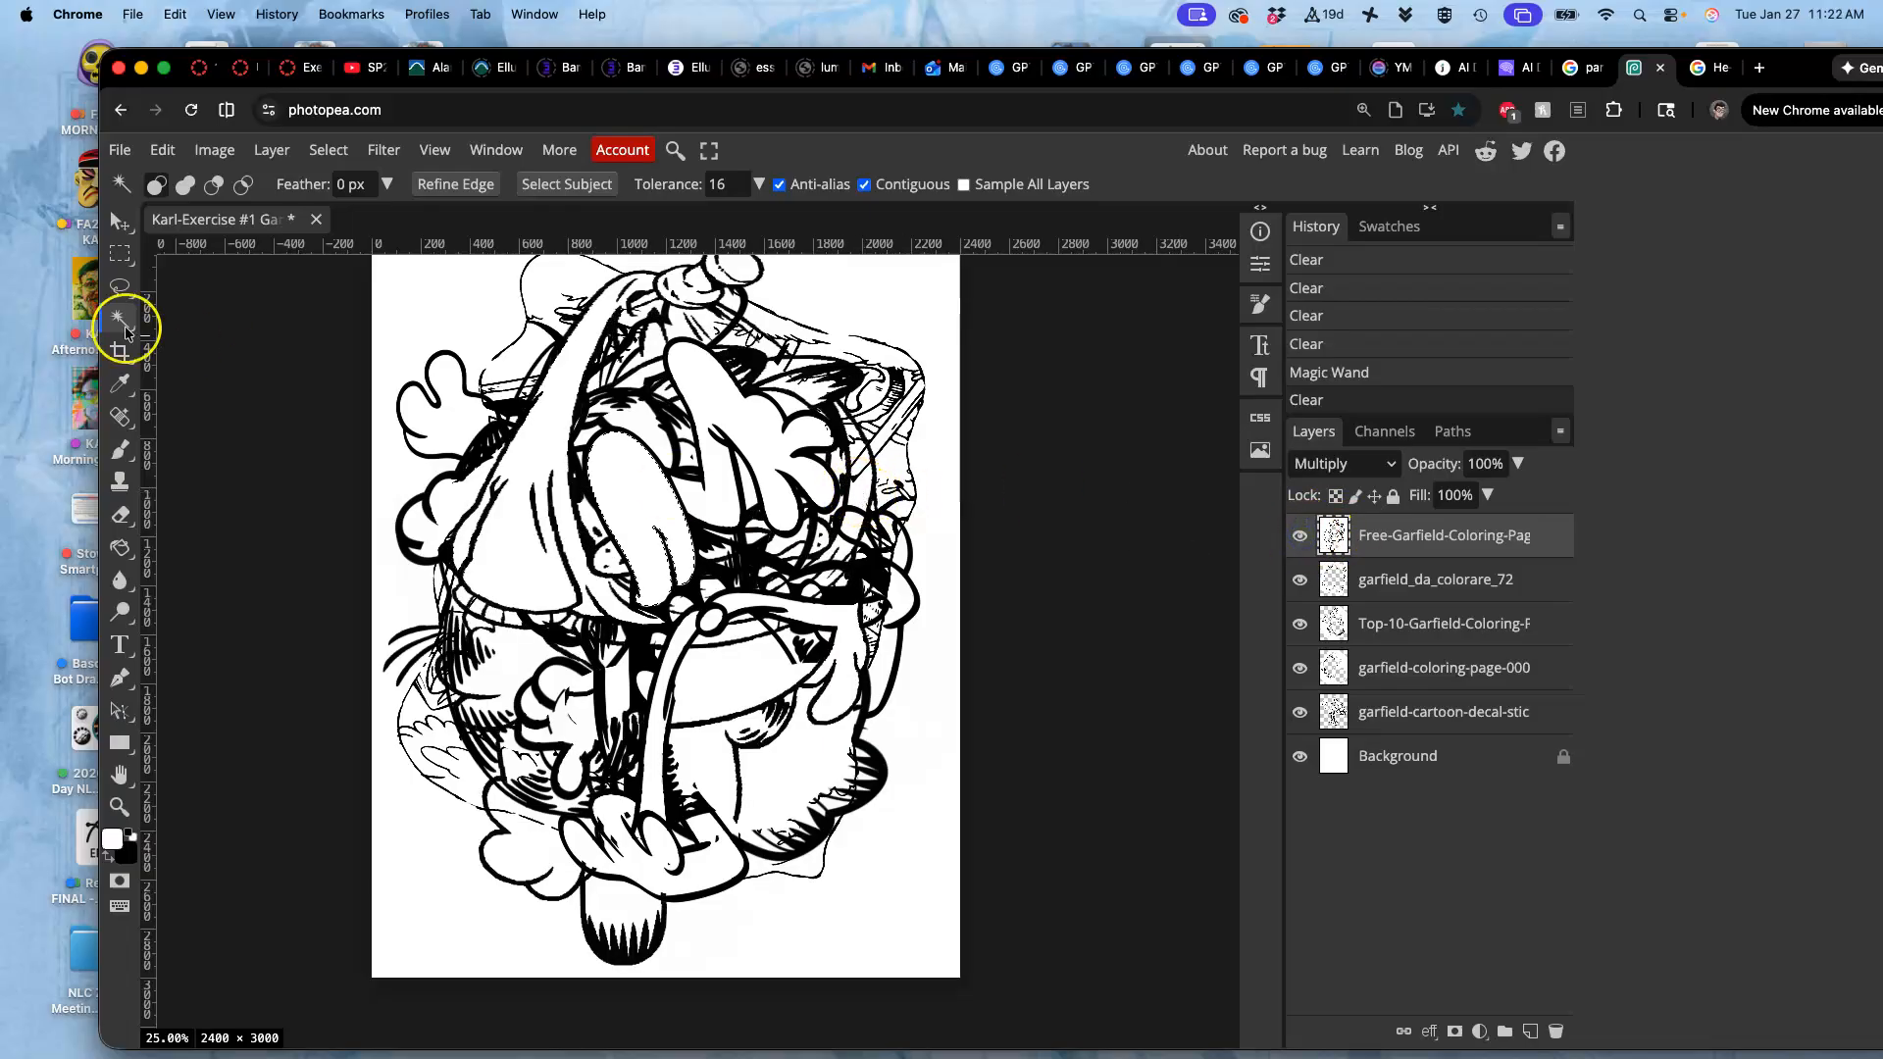
click(856, 493)
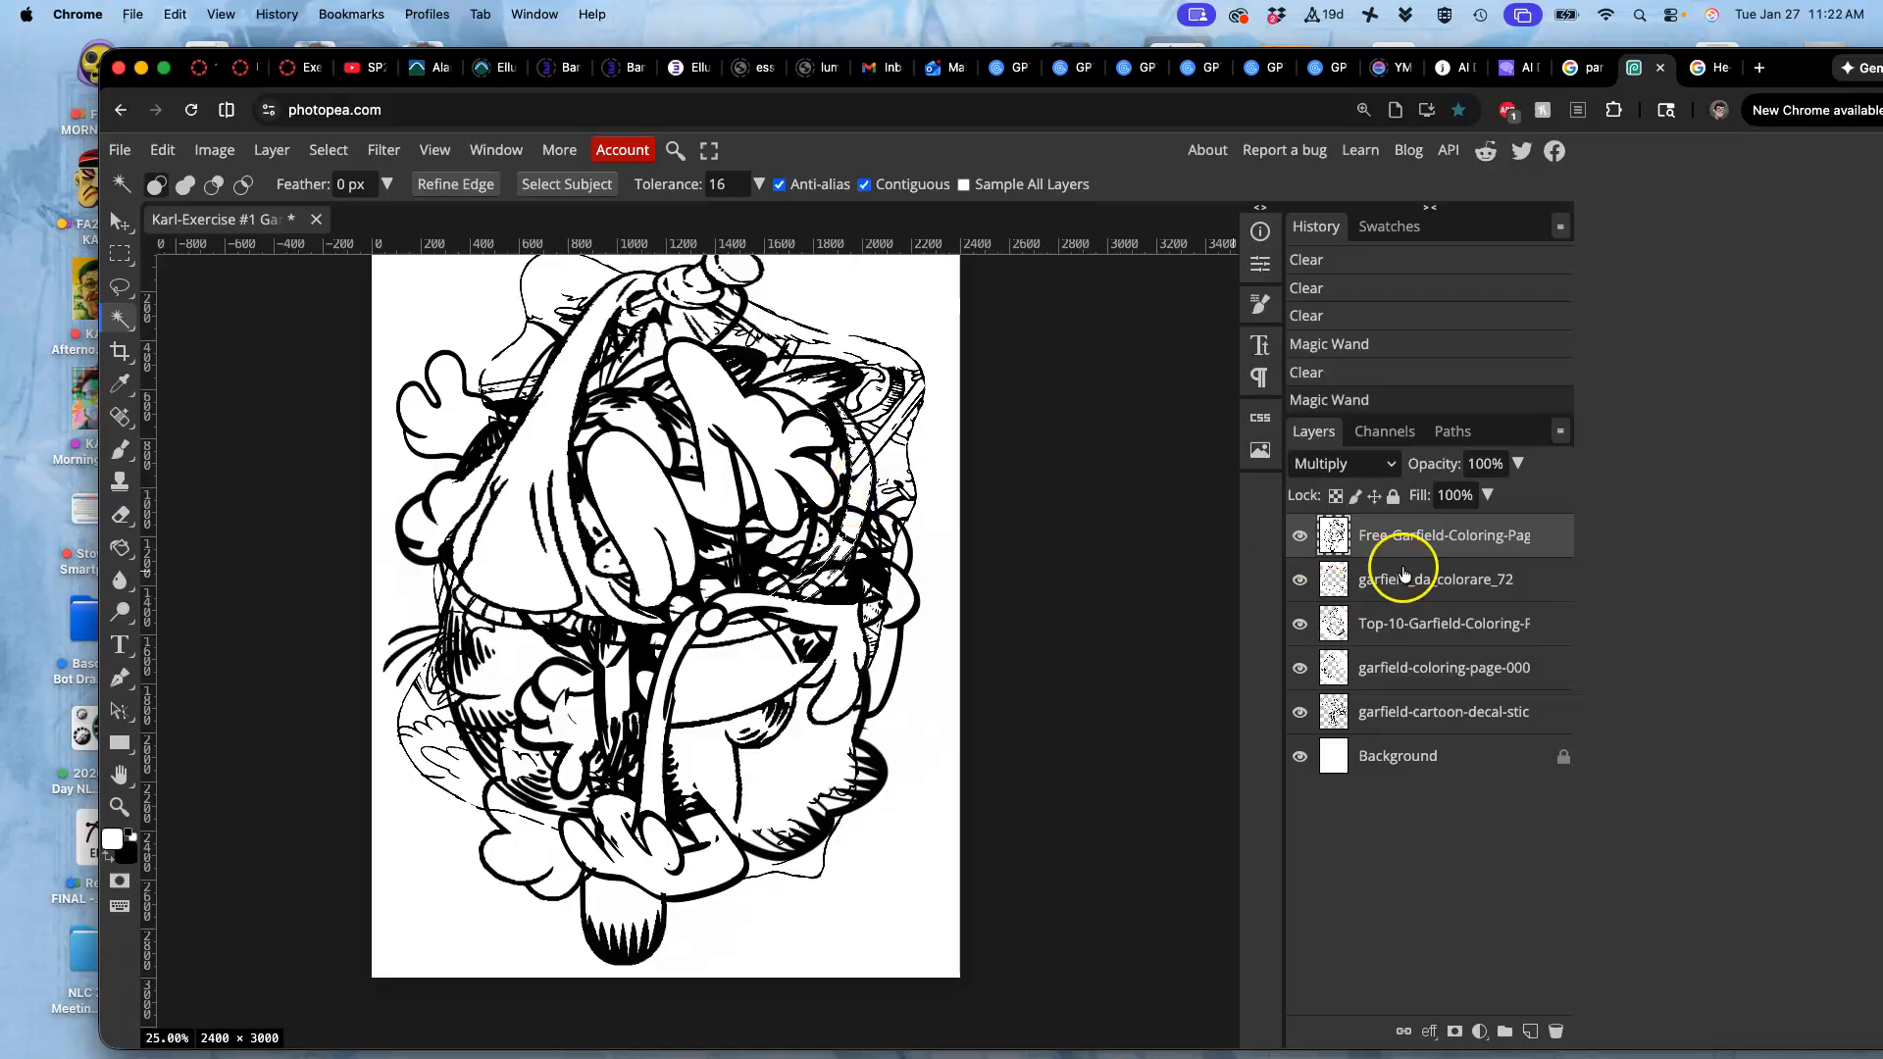
Clear the curved-band selection from garfield_da_colorare_72, Top-10-Garfield-Coloring, garfield-coloring-page-000 and garfield-cartoon-decal-stic, and deselect
click(1393, 586)
key(Delete)
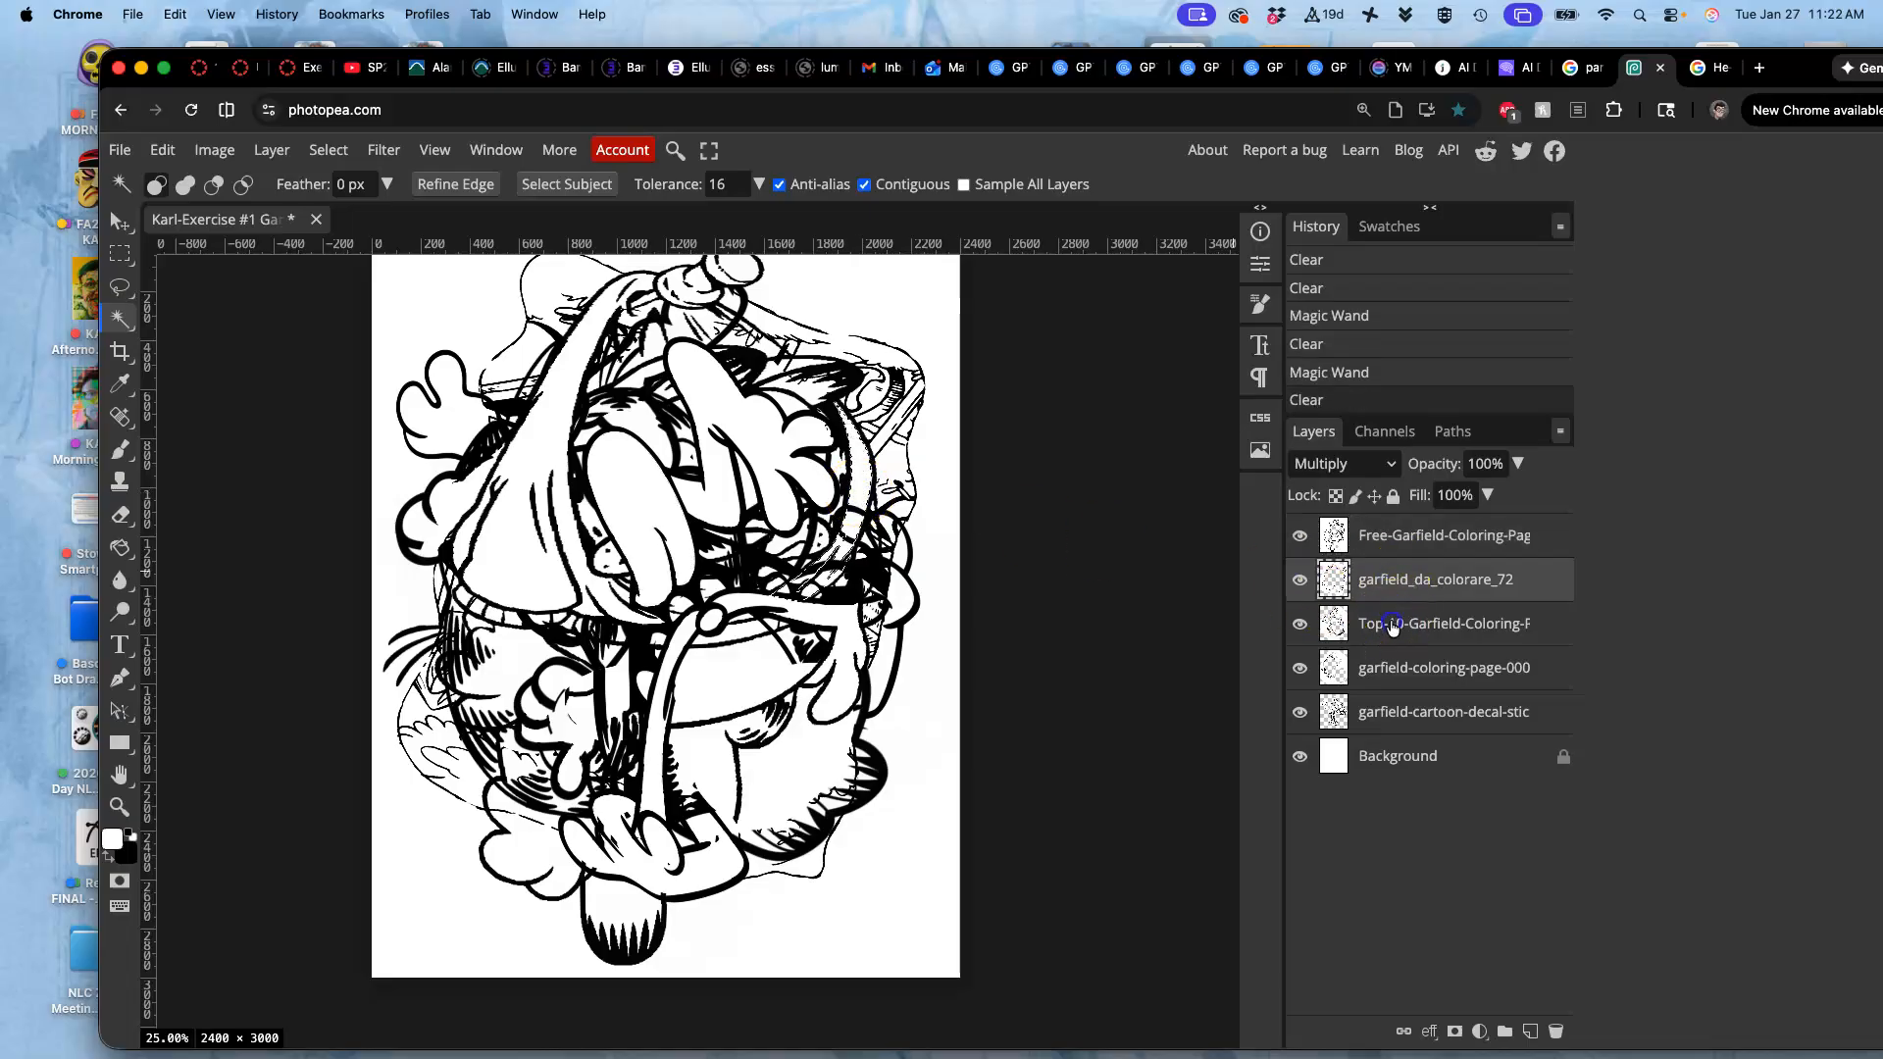
click(1389, 632)
key(Delete)
click(1381, 674)
key(Delete)
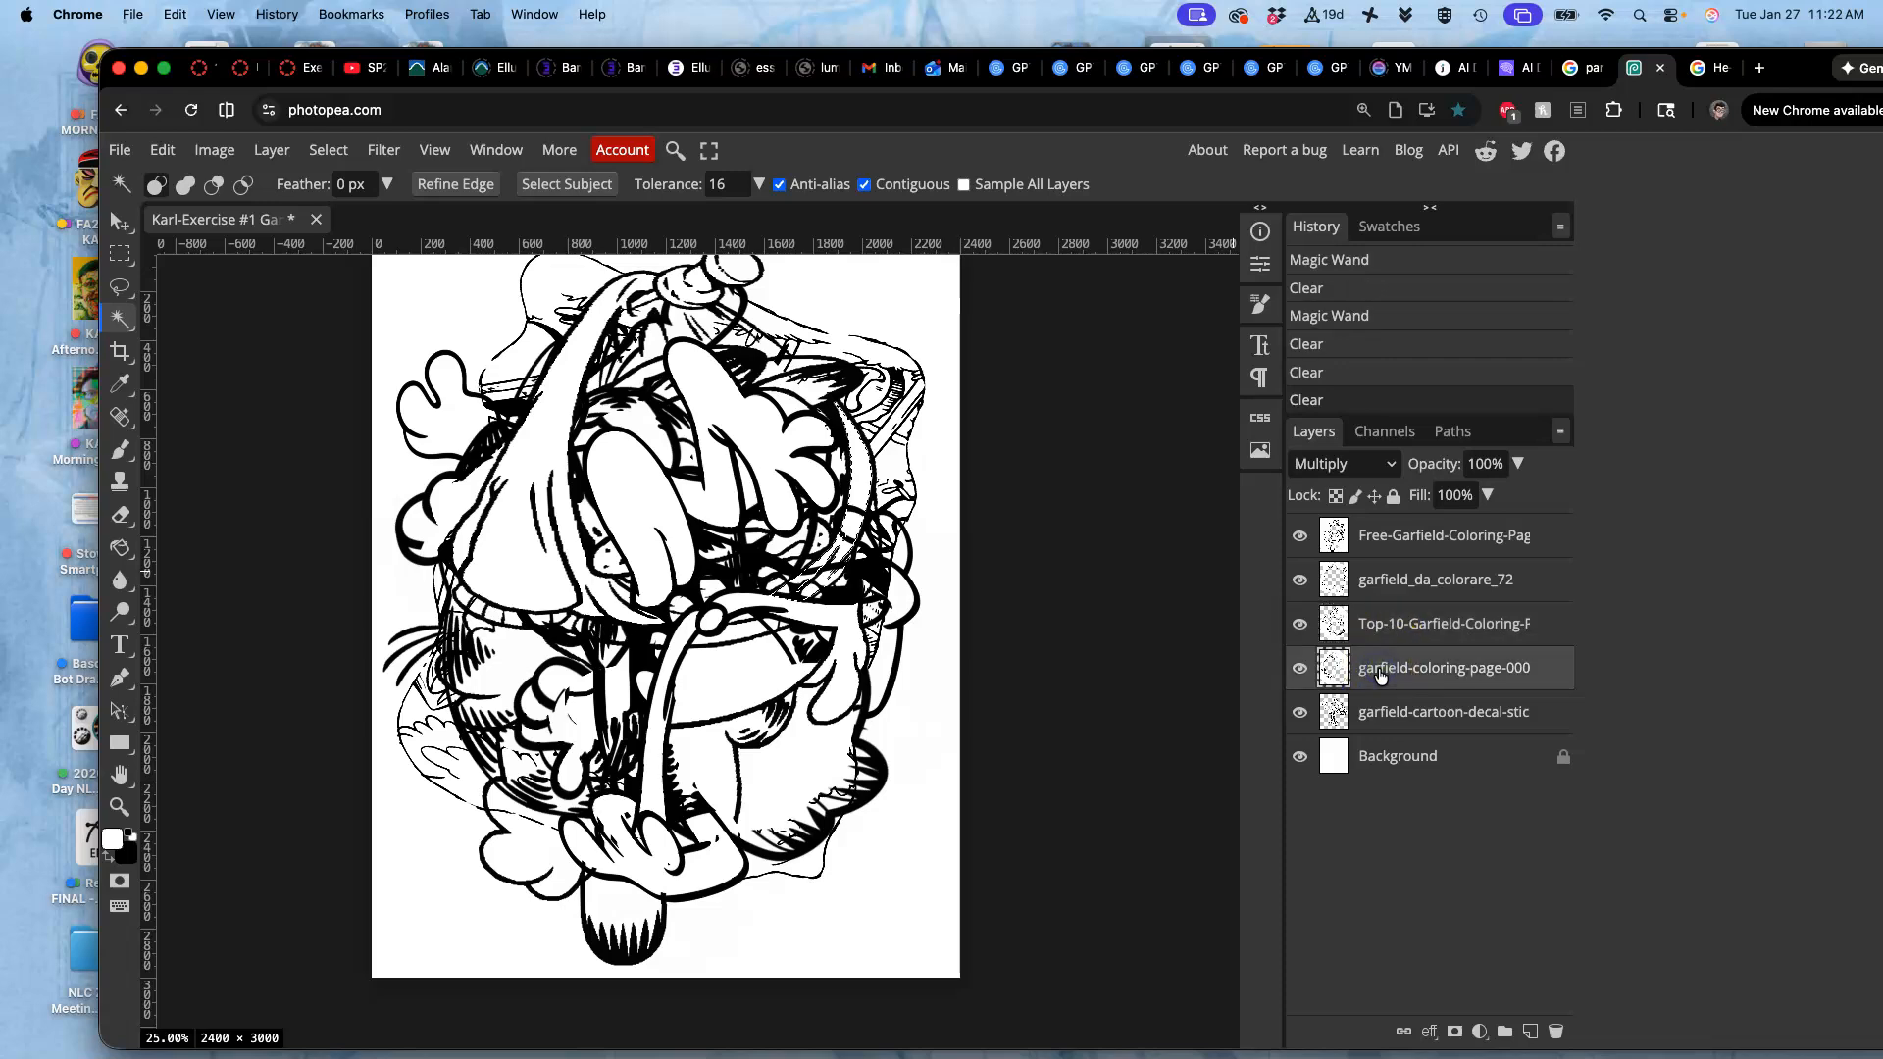
click(1374, 707)
key(Delete)
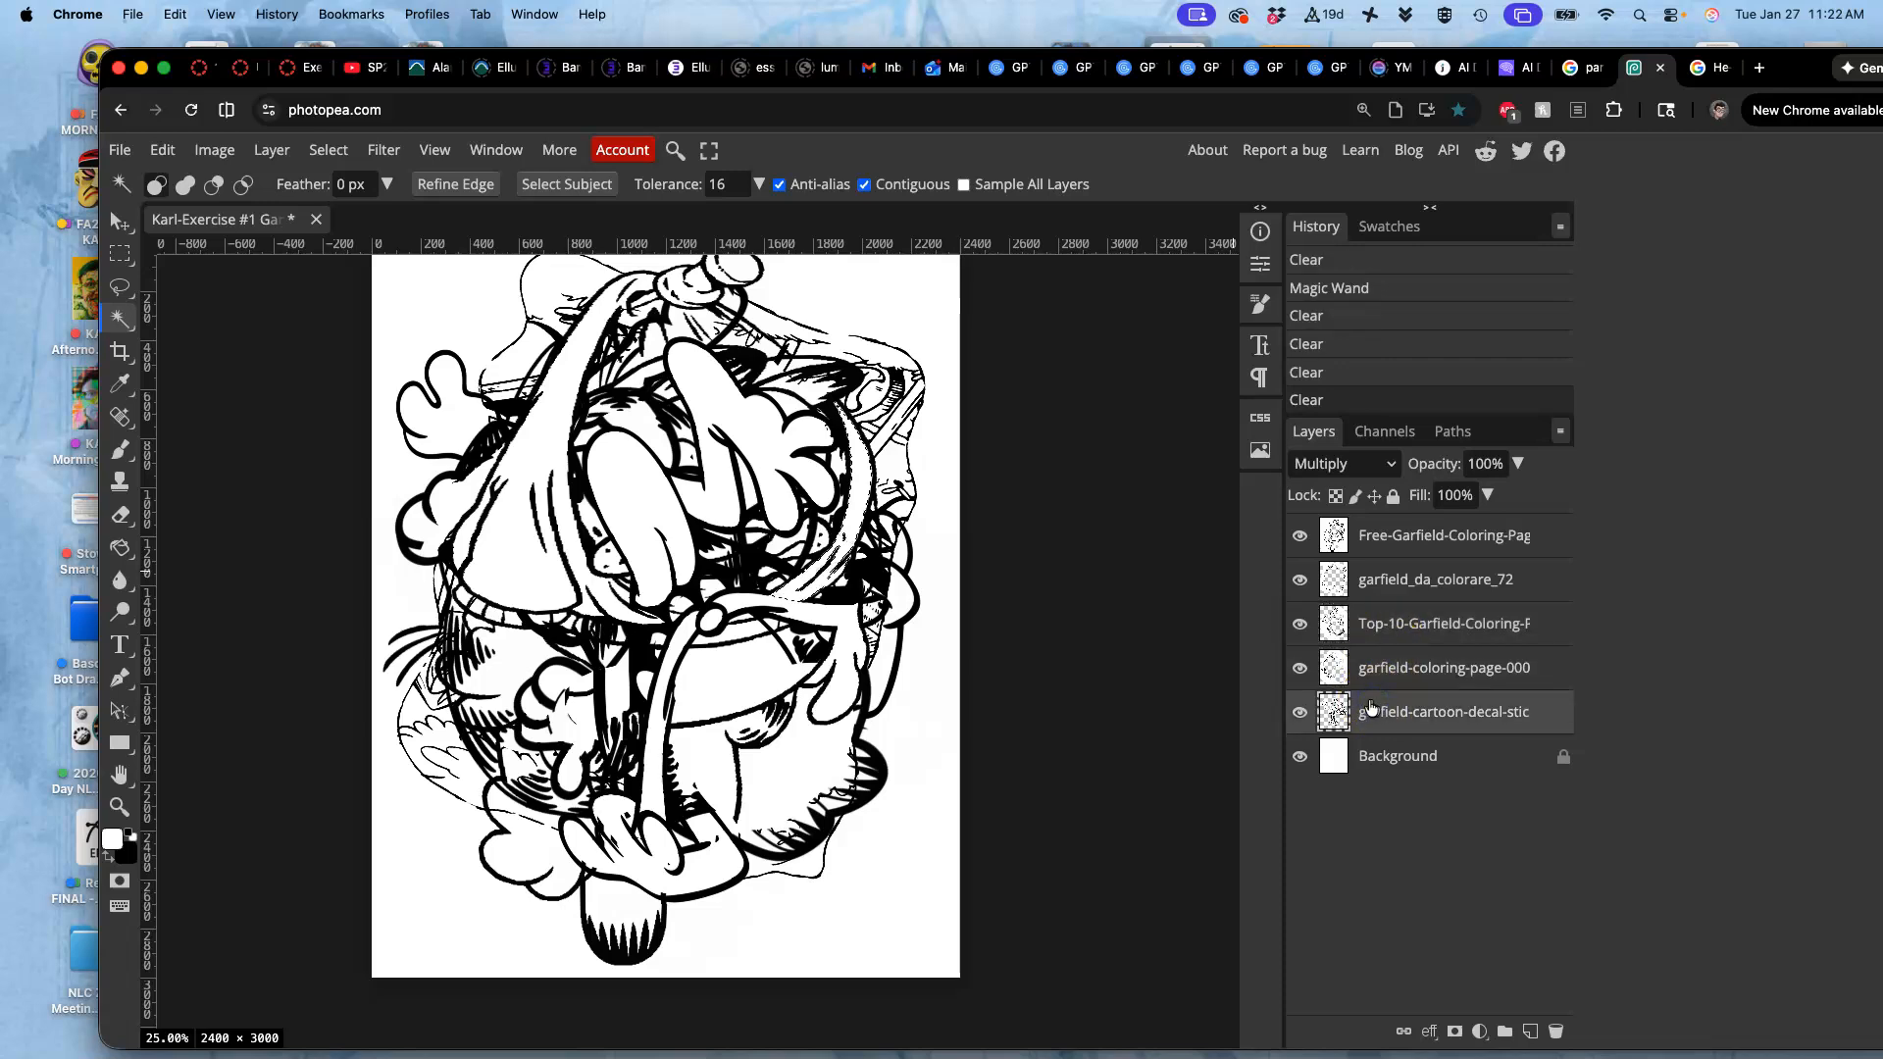
key(super+d)
Toggle garfield-coloring-page-000 and garfield_da_colorare_72 off and on to identify which layer holds the stray thin lines
scroll(1072, 628, up, 1)
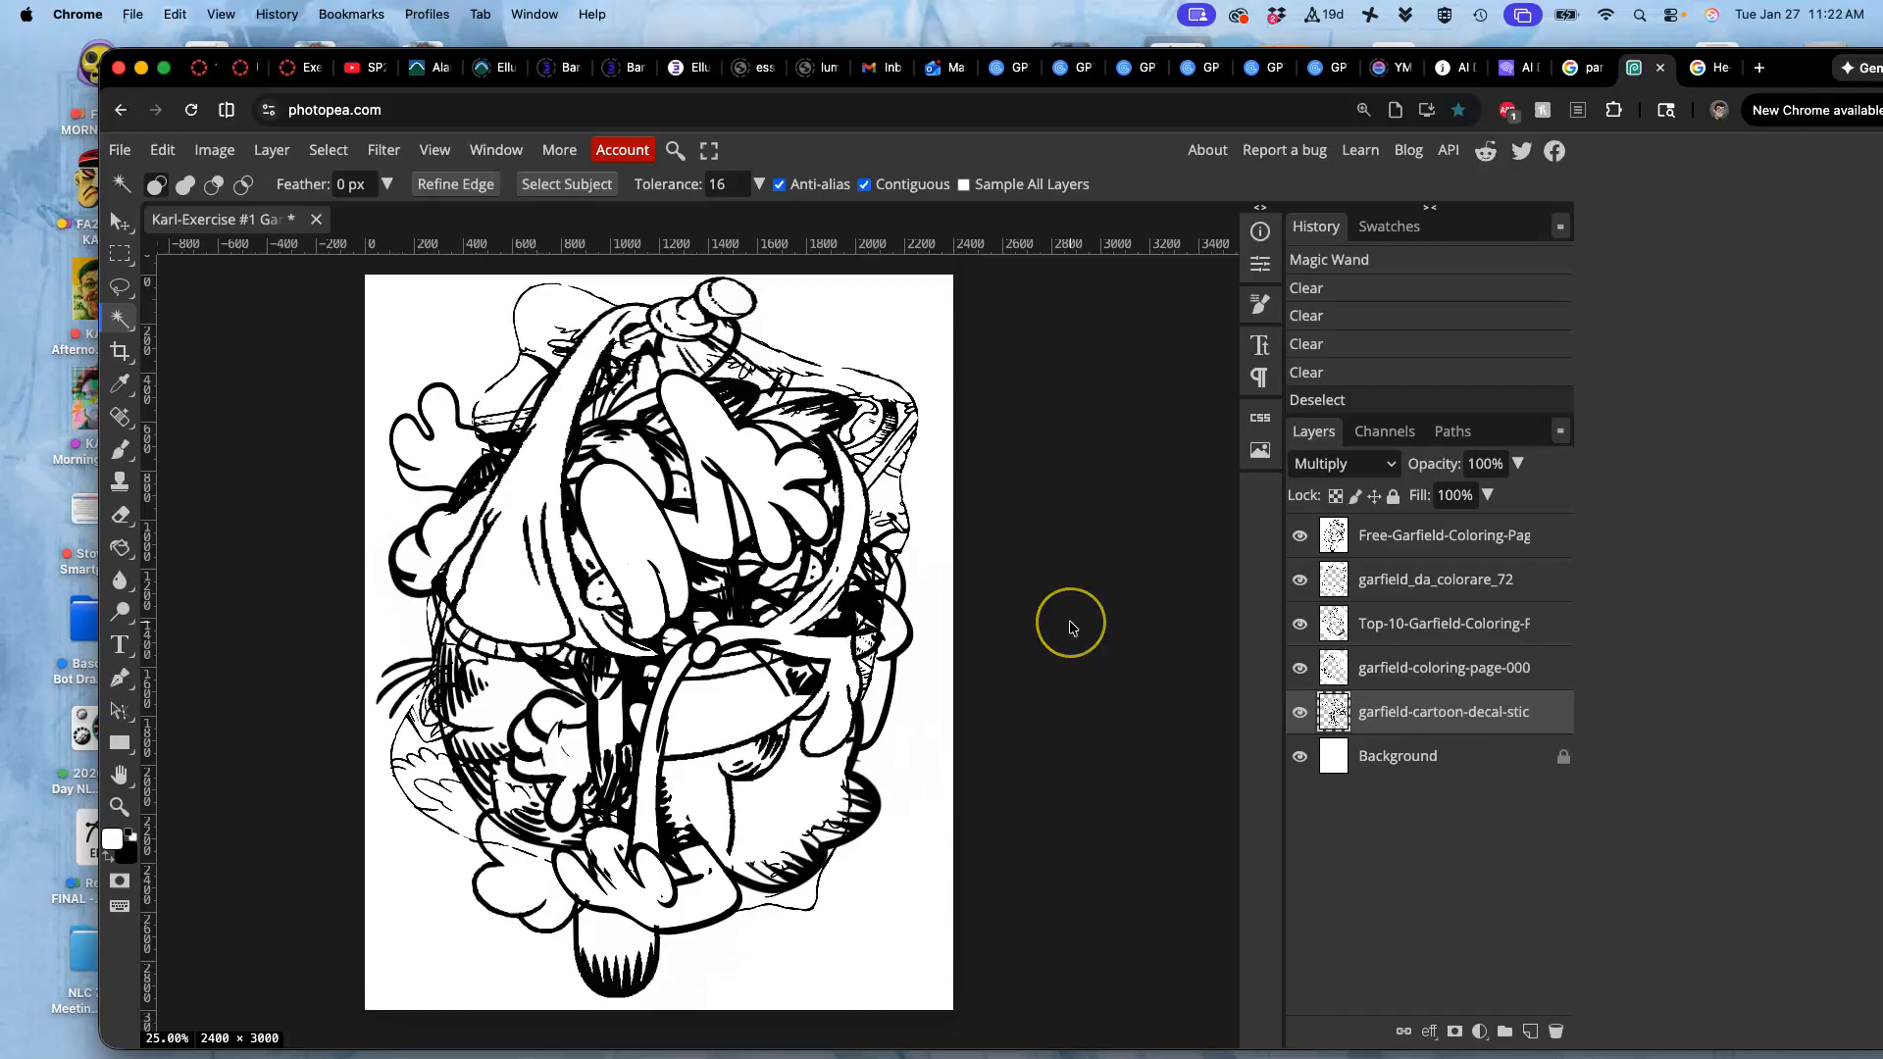
scroll(1072, 629, up, 1)
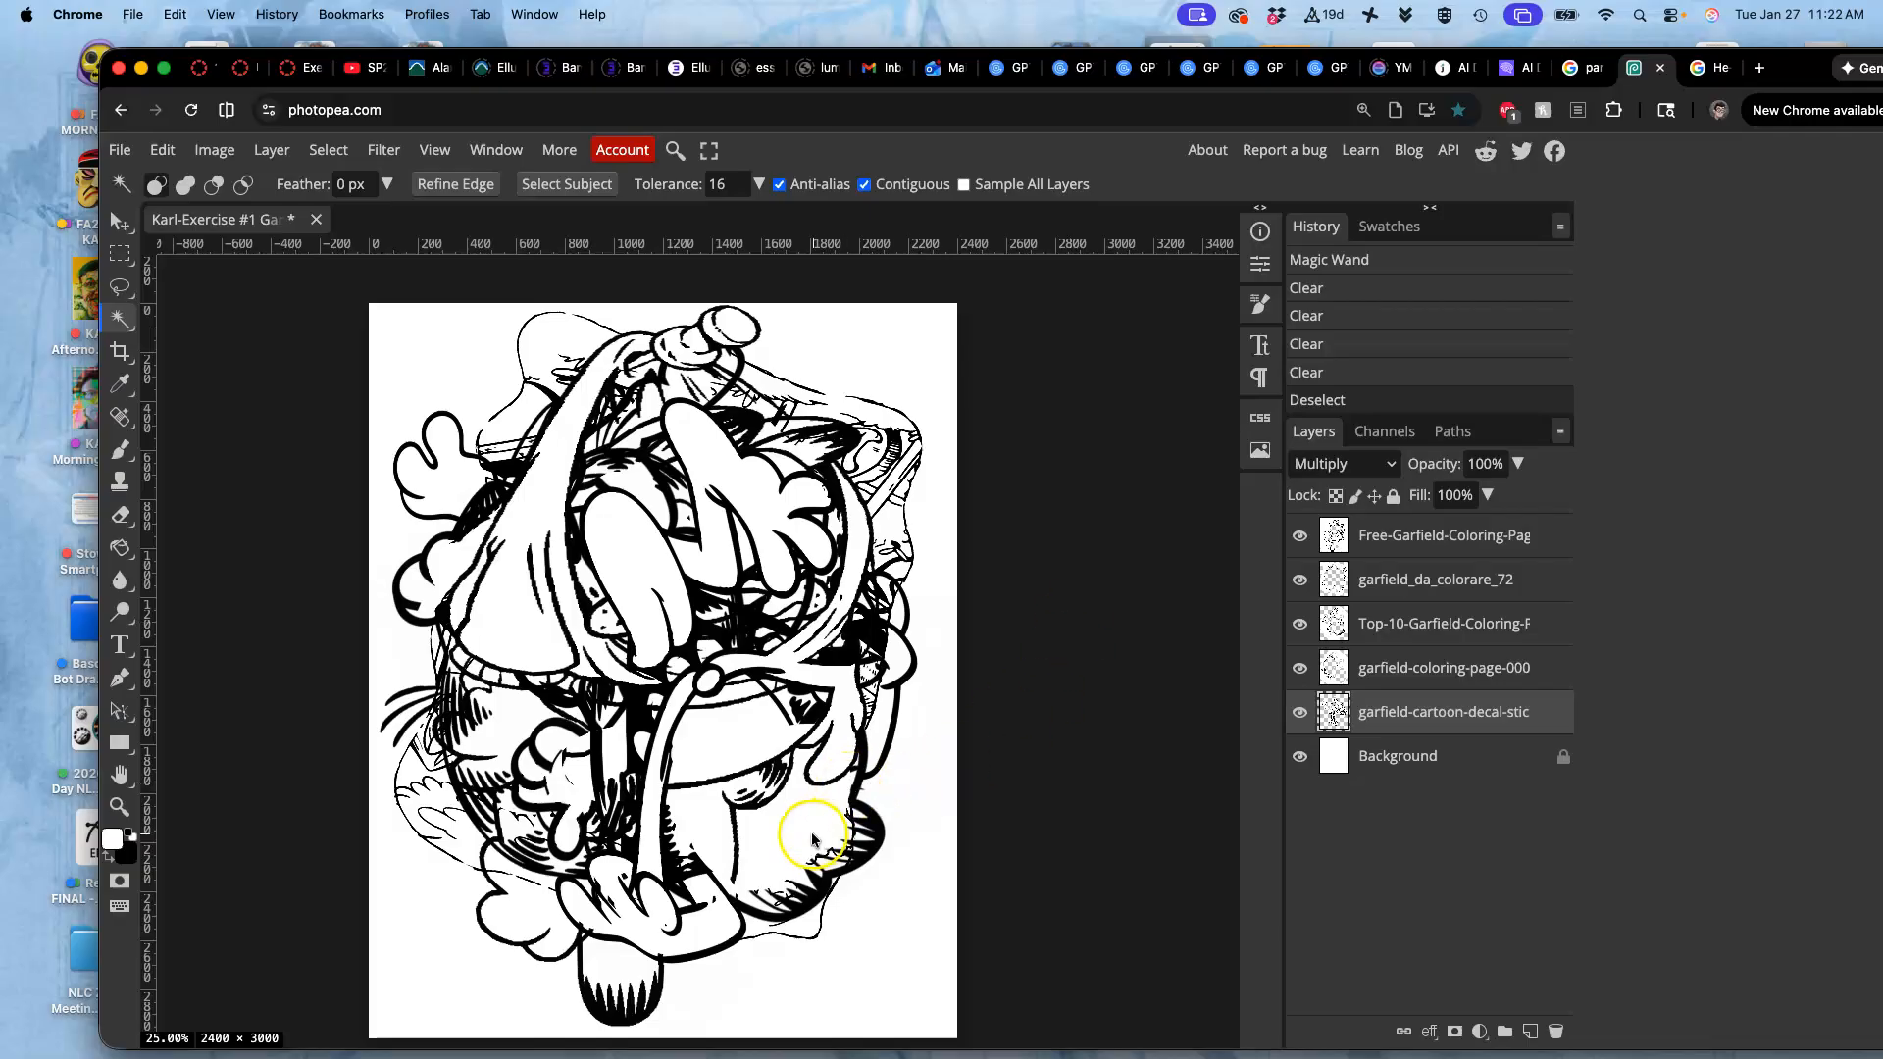
click(1299, 670)
click(1299, 670)
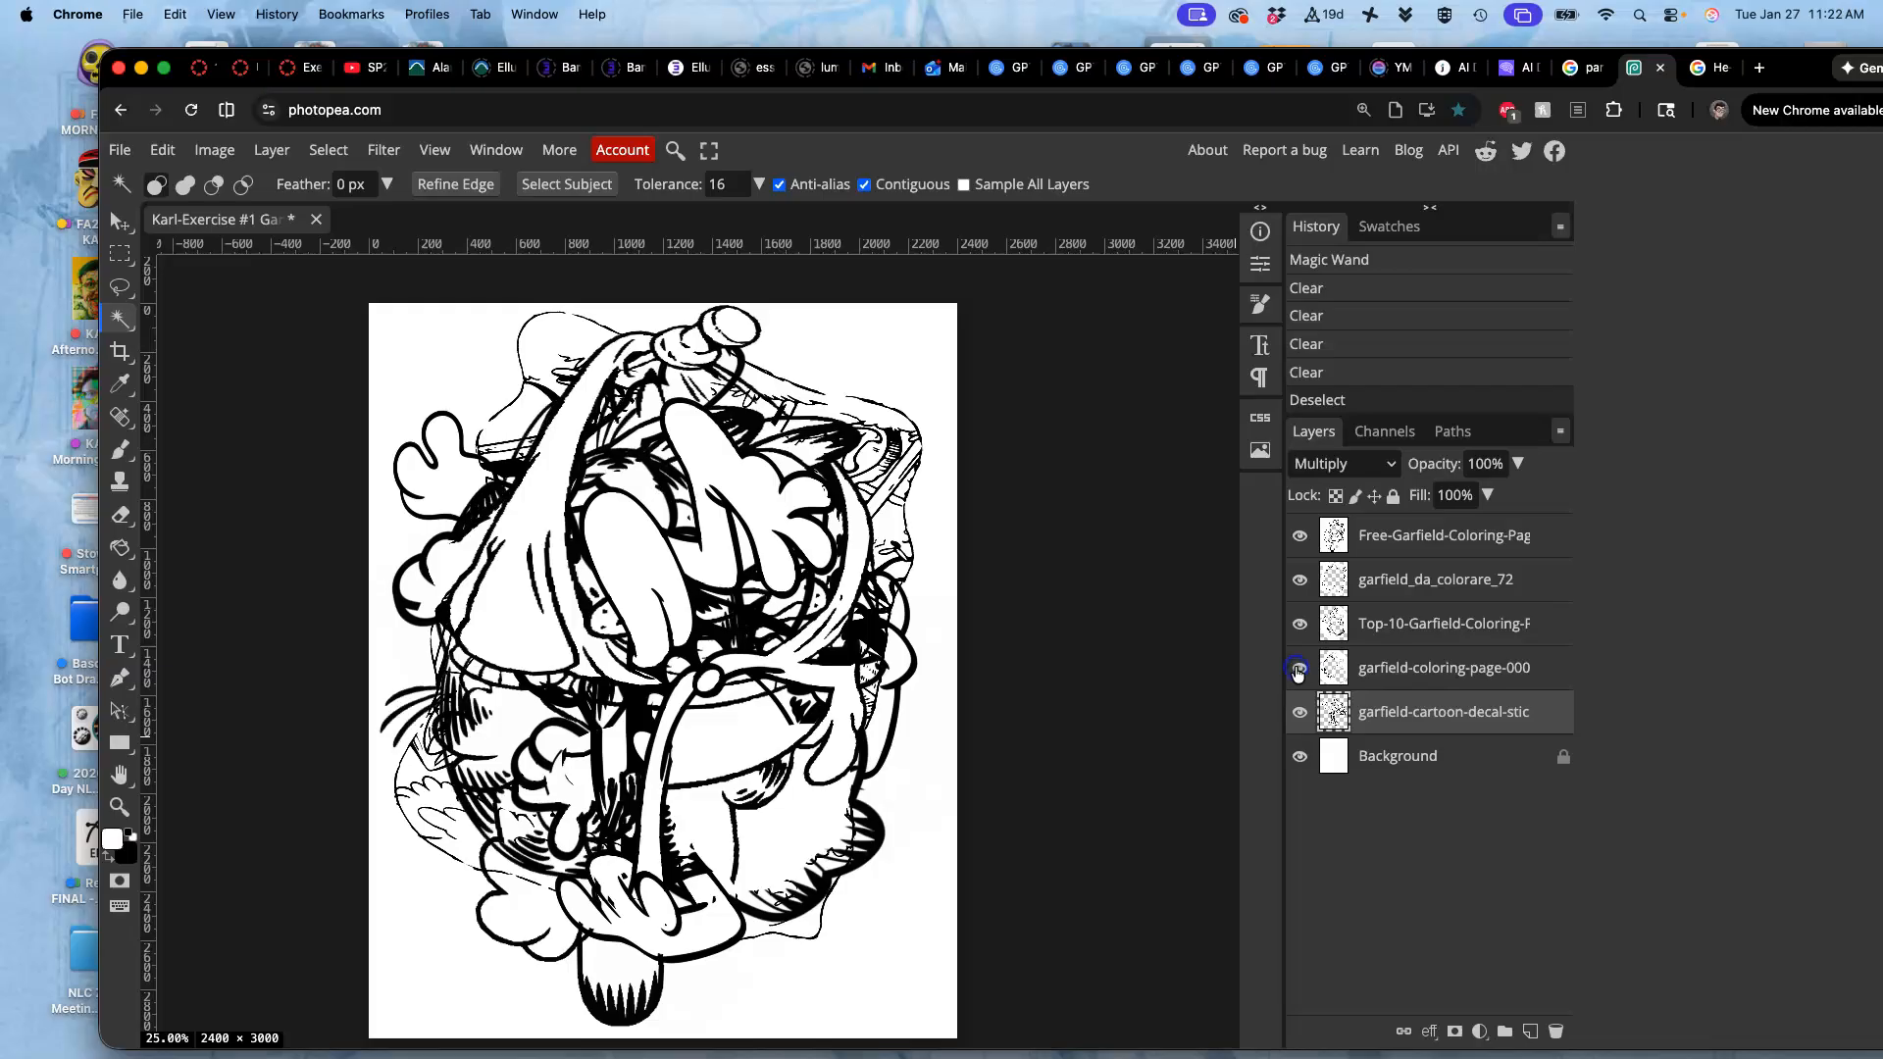
click(1300, 581)
click(1299, 581)
click(1300, 582)
click(1300, 582)
Lasso the interior of the rounded body part at the figure's lower right, clear it from garfield_da_colorare_72, and deselect
click(120, 286)
mouse_move(843, 804)
mouse_down()
mouse_move(871, 808)
mouse_move(827, 879)
mouse_up()
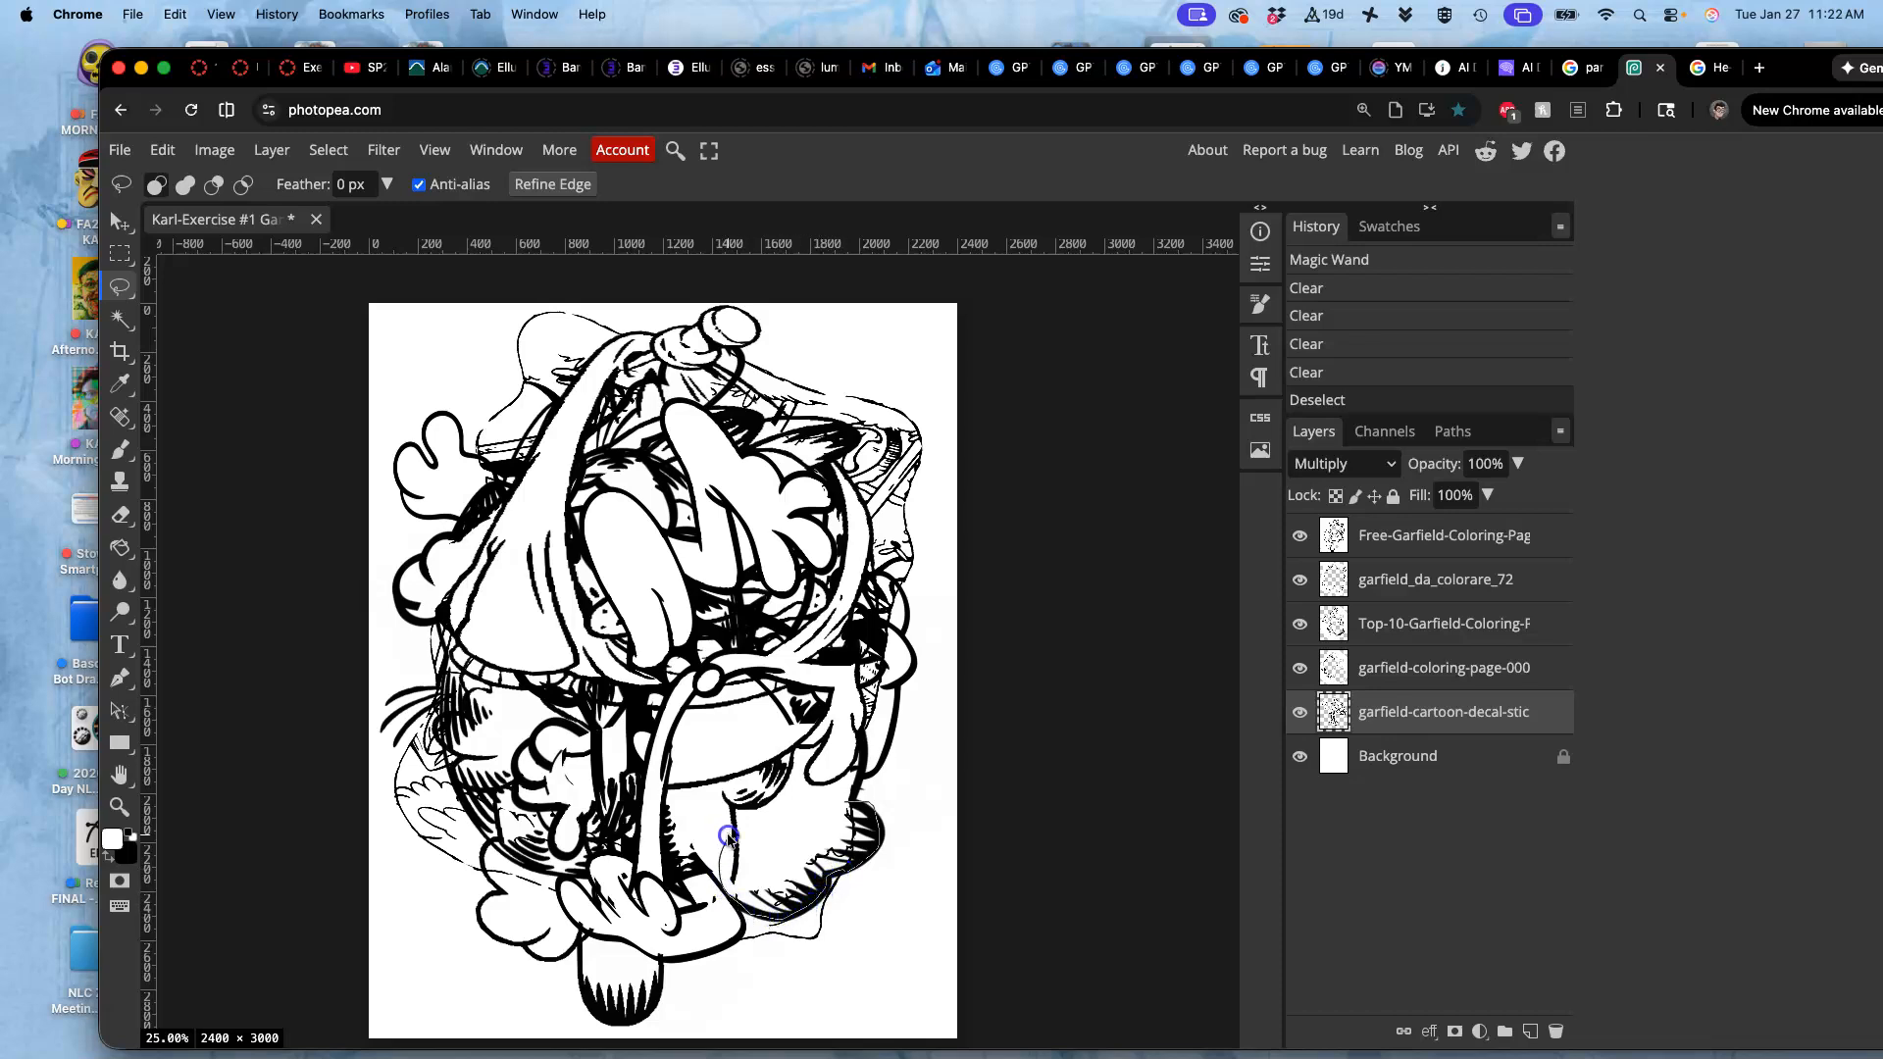
drag(790, 758, 826, 776)
key(Delete)
key(super+z)
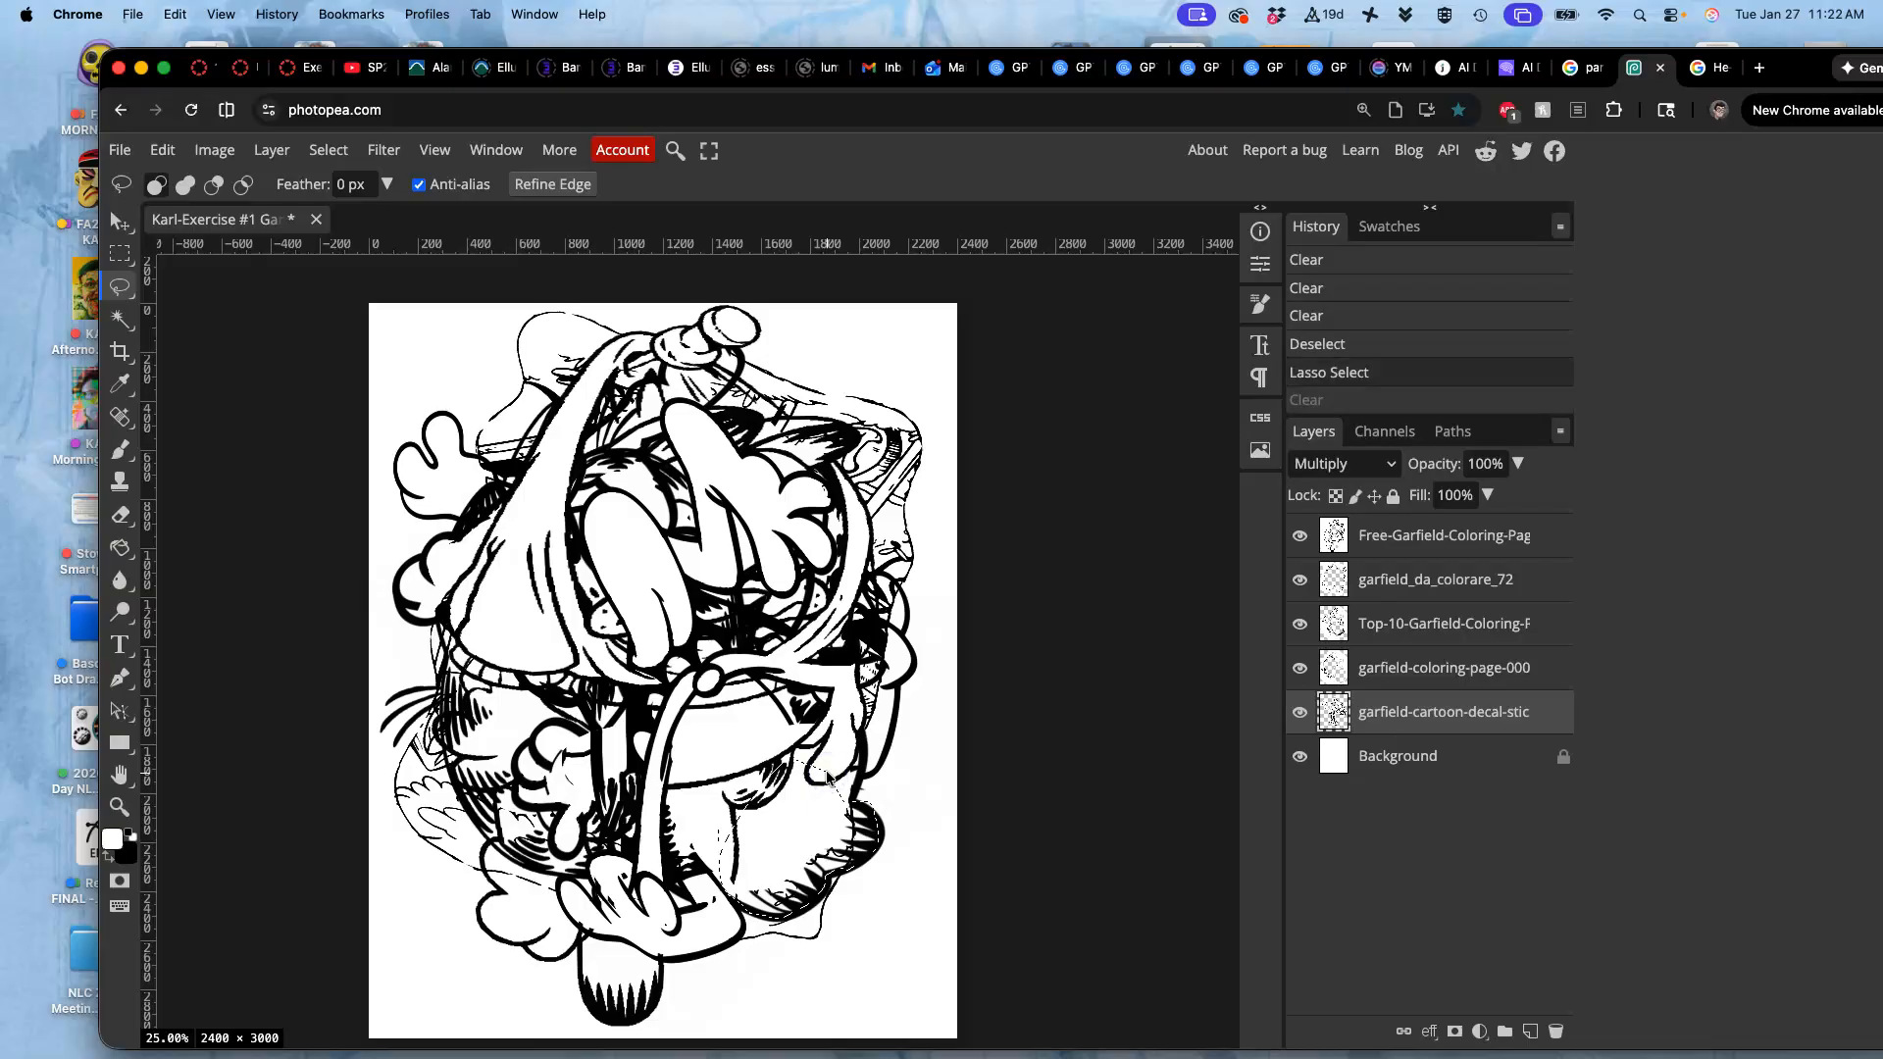
click(1448, 586)
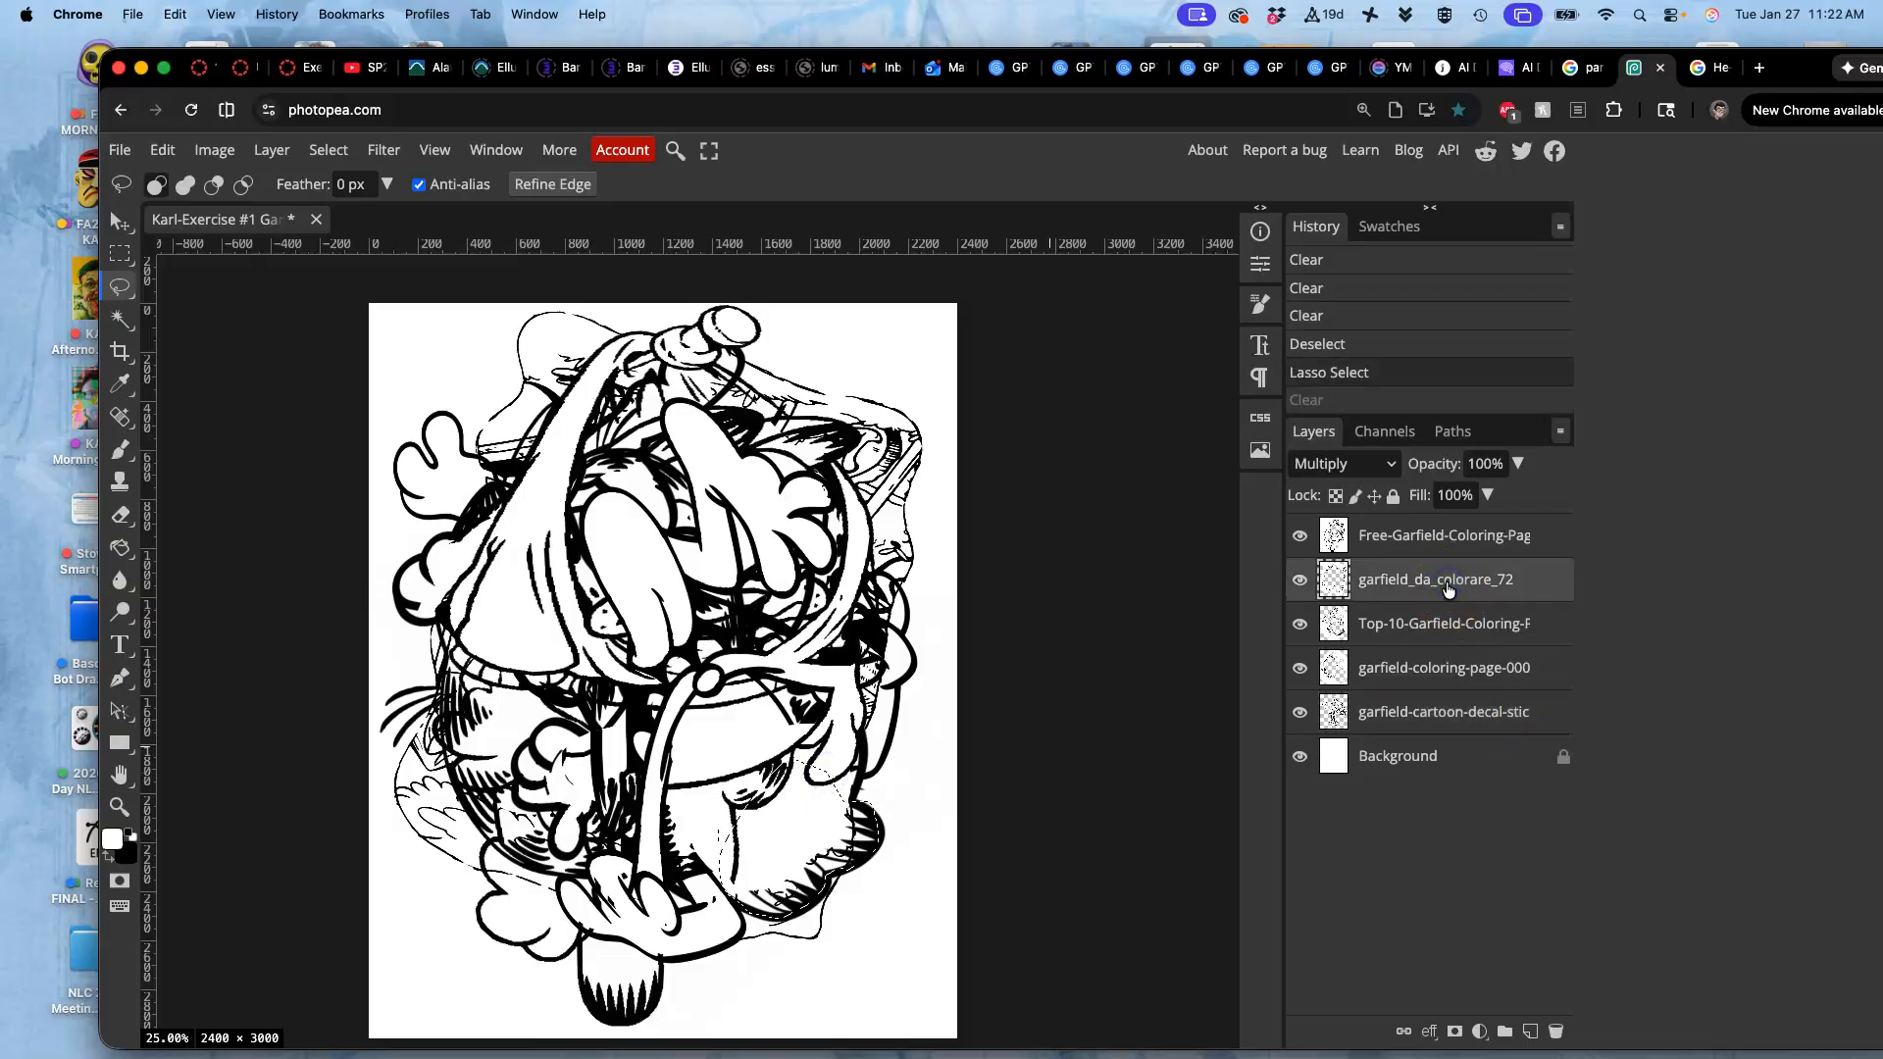
key(Delete)
key(super+d)
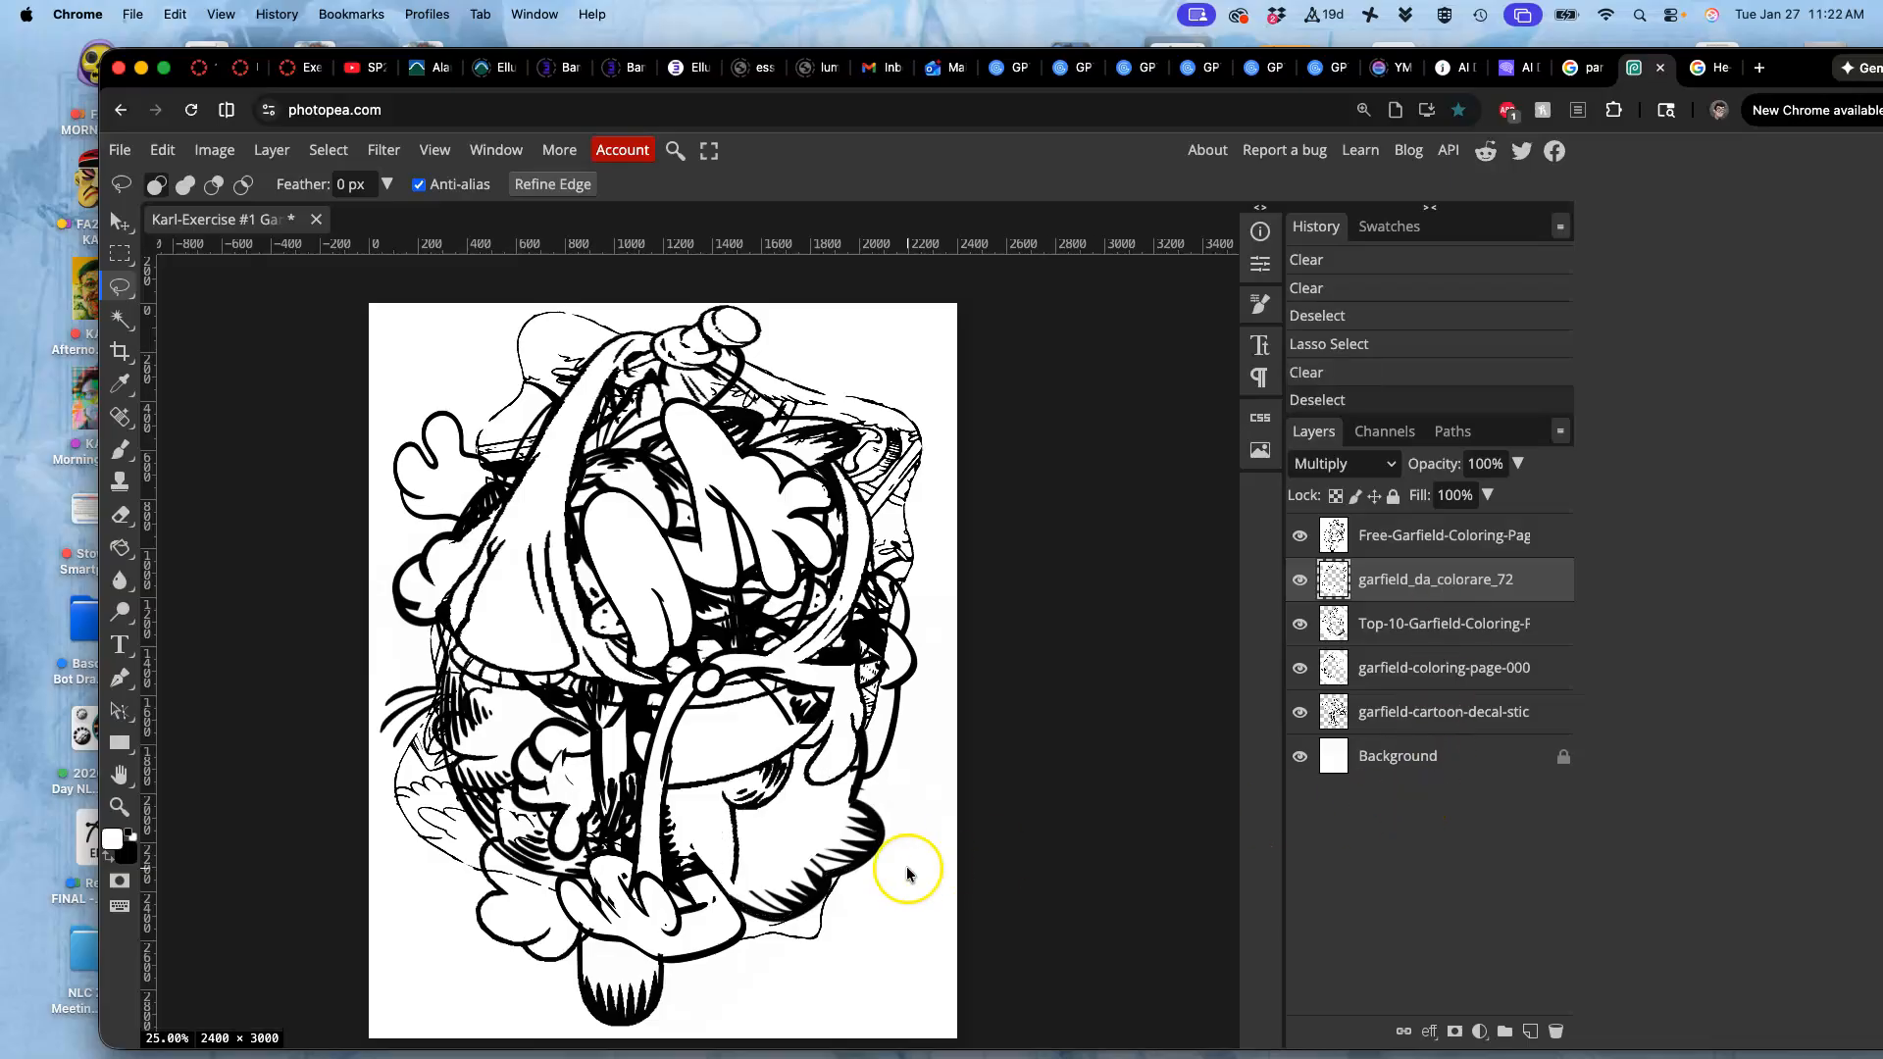
On garfield_da_colorare_72, Lasso and clear the stray thin lines below the lower-right body part and across the lower-left paw
mouse_move(870, 882)
mouse_down()
mouse_move(801, 857)
mouse_move(720, 888)
mouse_move(696, 925)
mouse_move(725, 969)
mouse_move(873, 928)
mouse_up()
key(Delete)
click(913, 929)
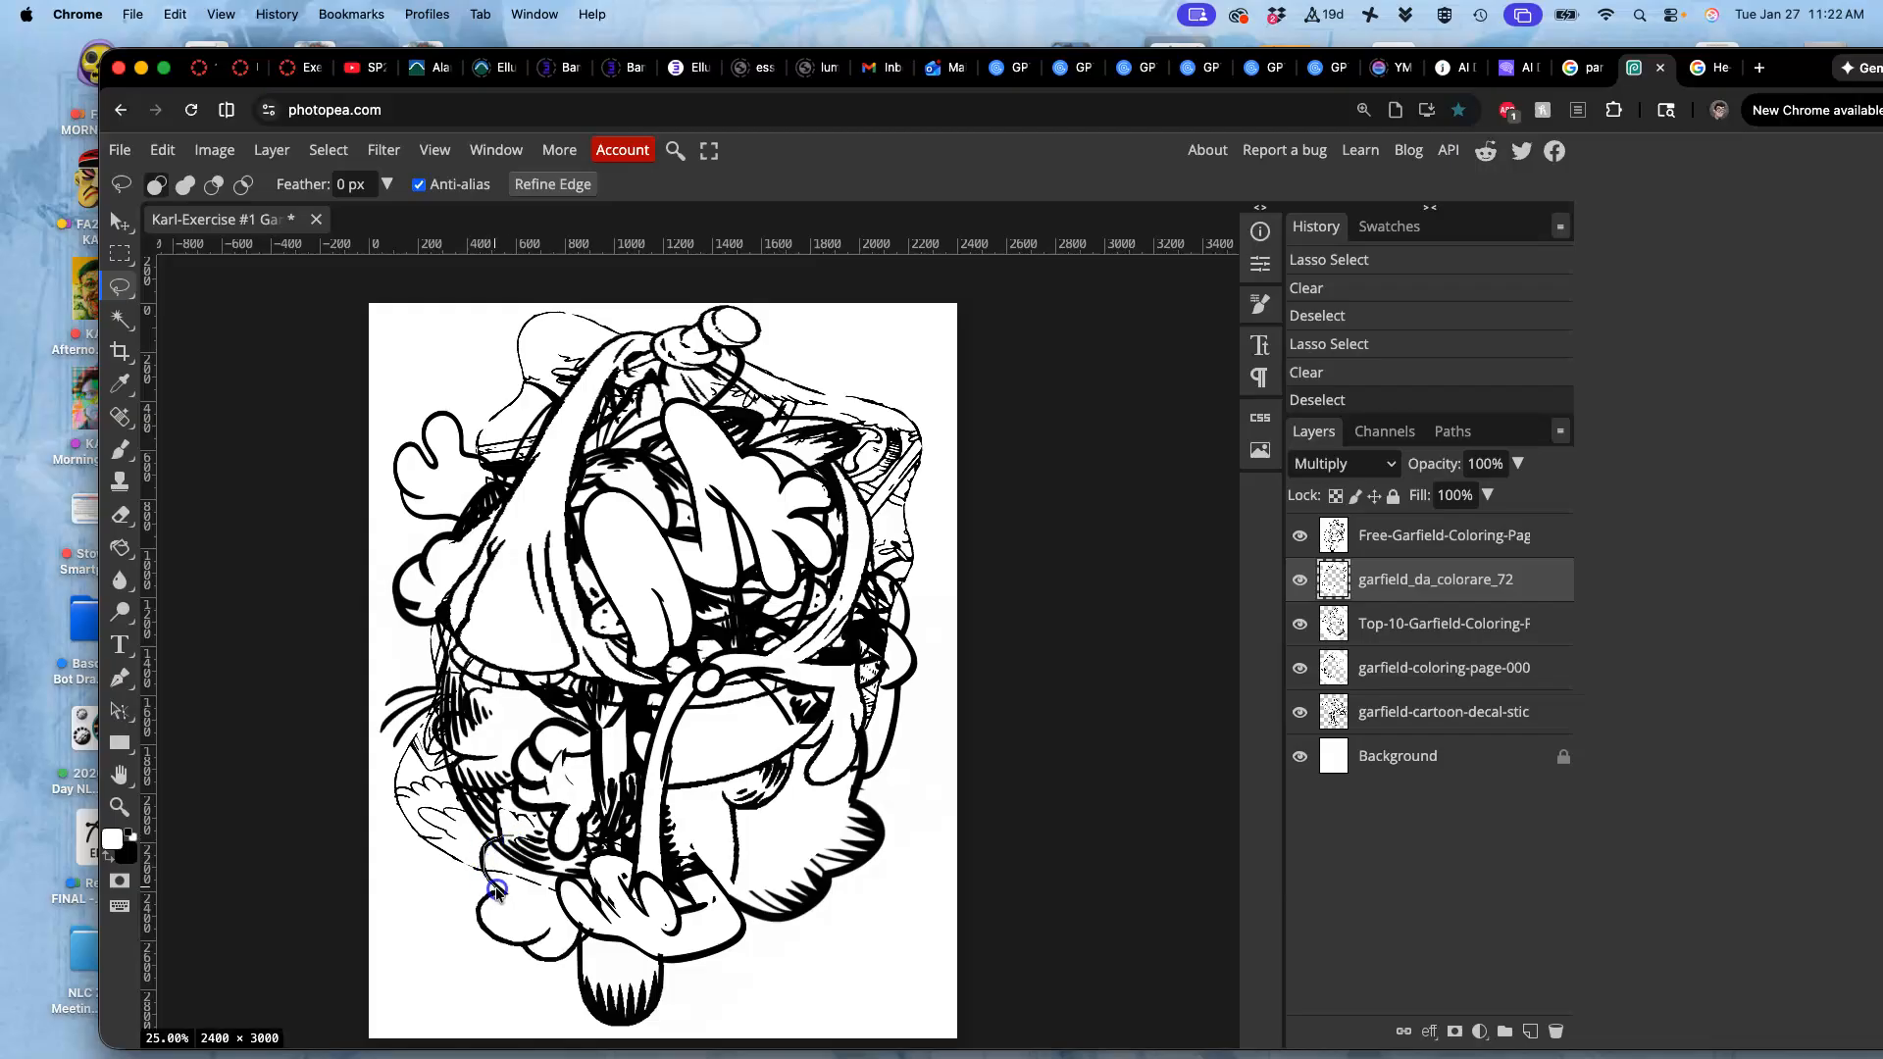
drag(595, 887, 585, 856)
key(Delete)
click(614, 727)
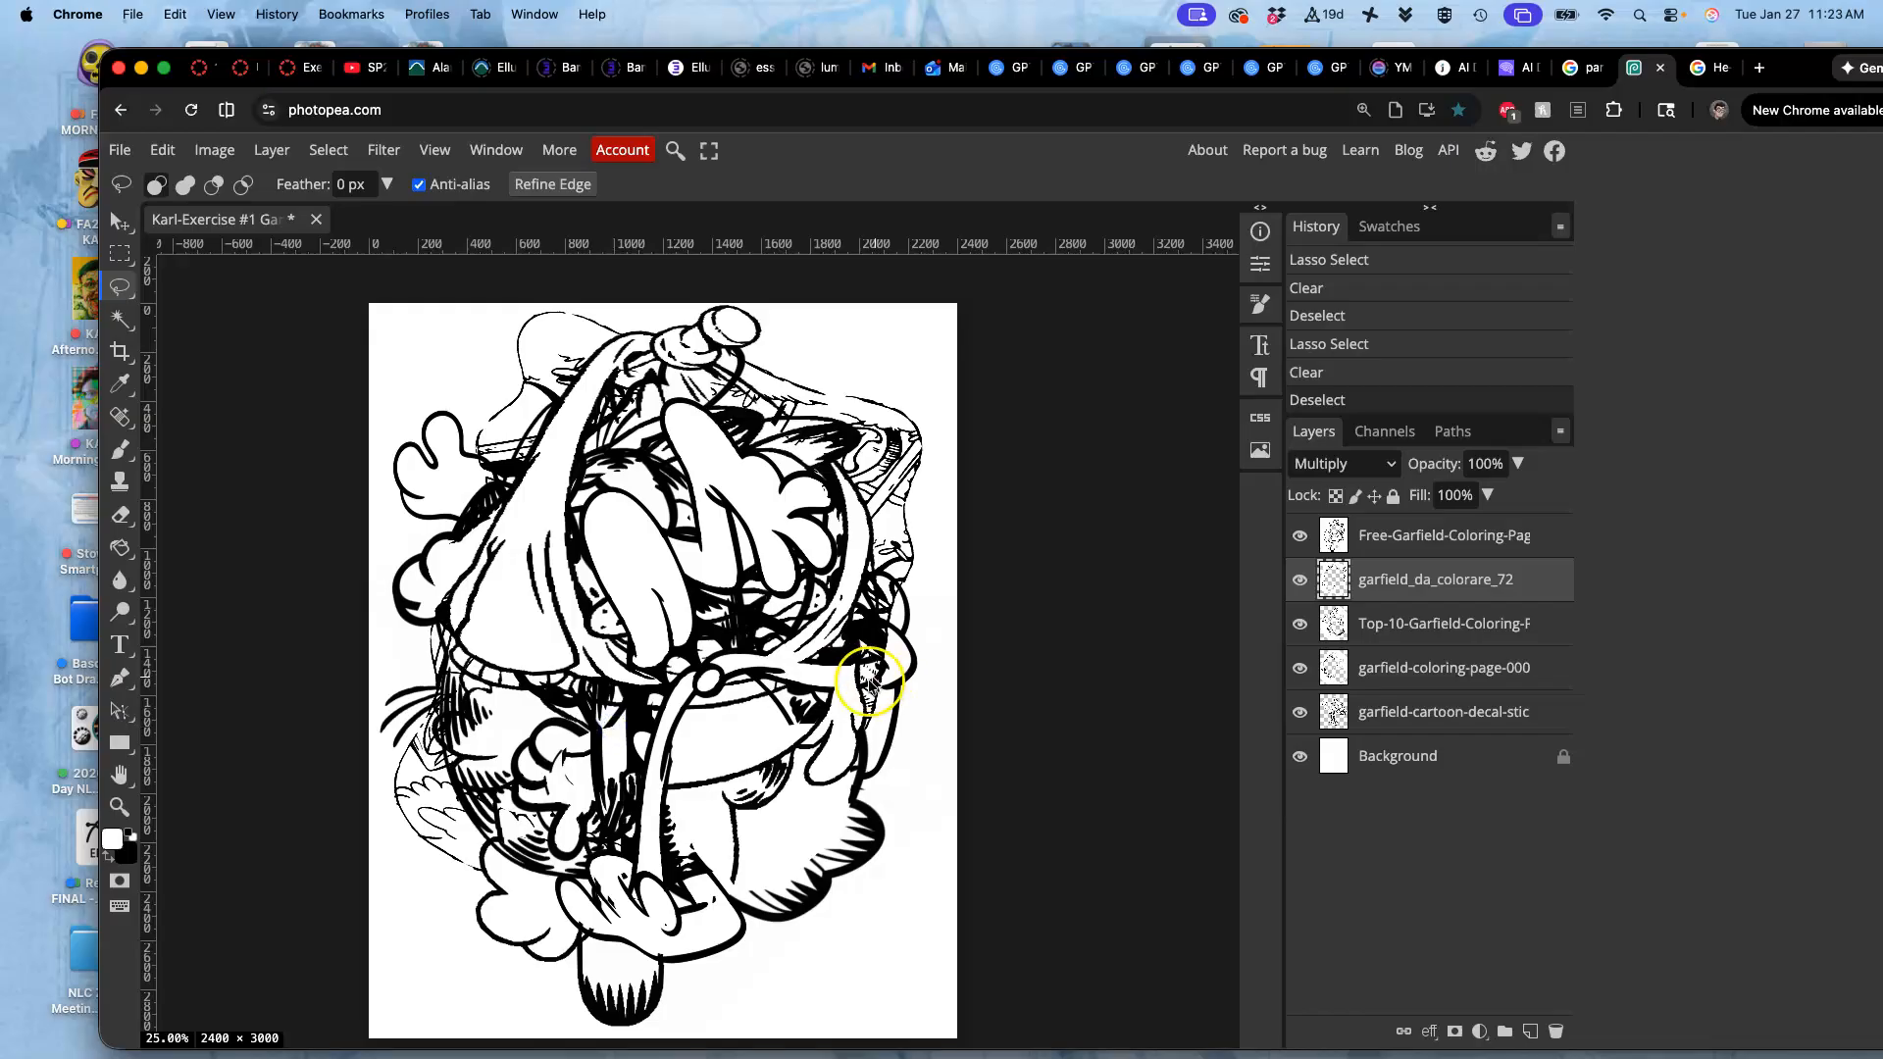
On garfield_da_colorare_72, Lasso and clear the thin lines beside the left edge of the pointed hood, and deselect
scroll(869, 681, left, 1)
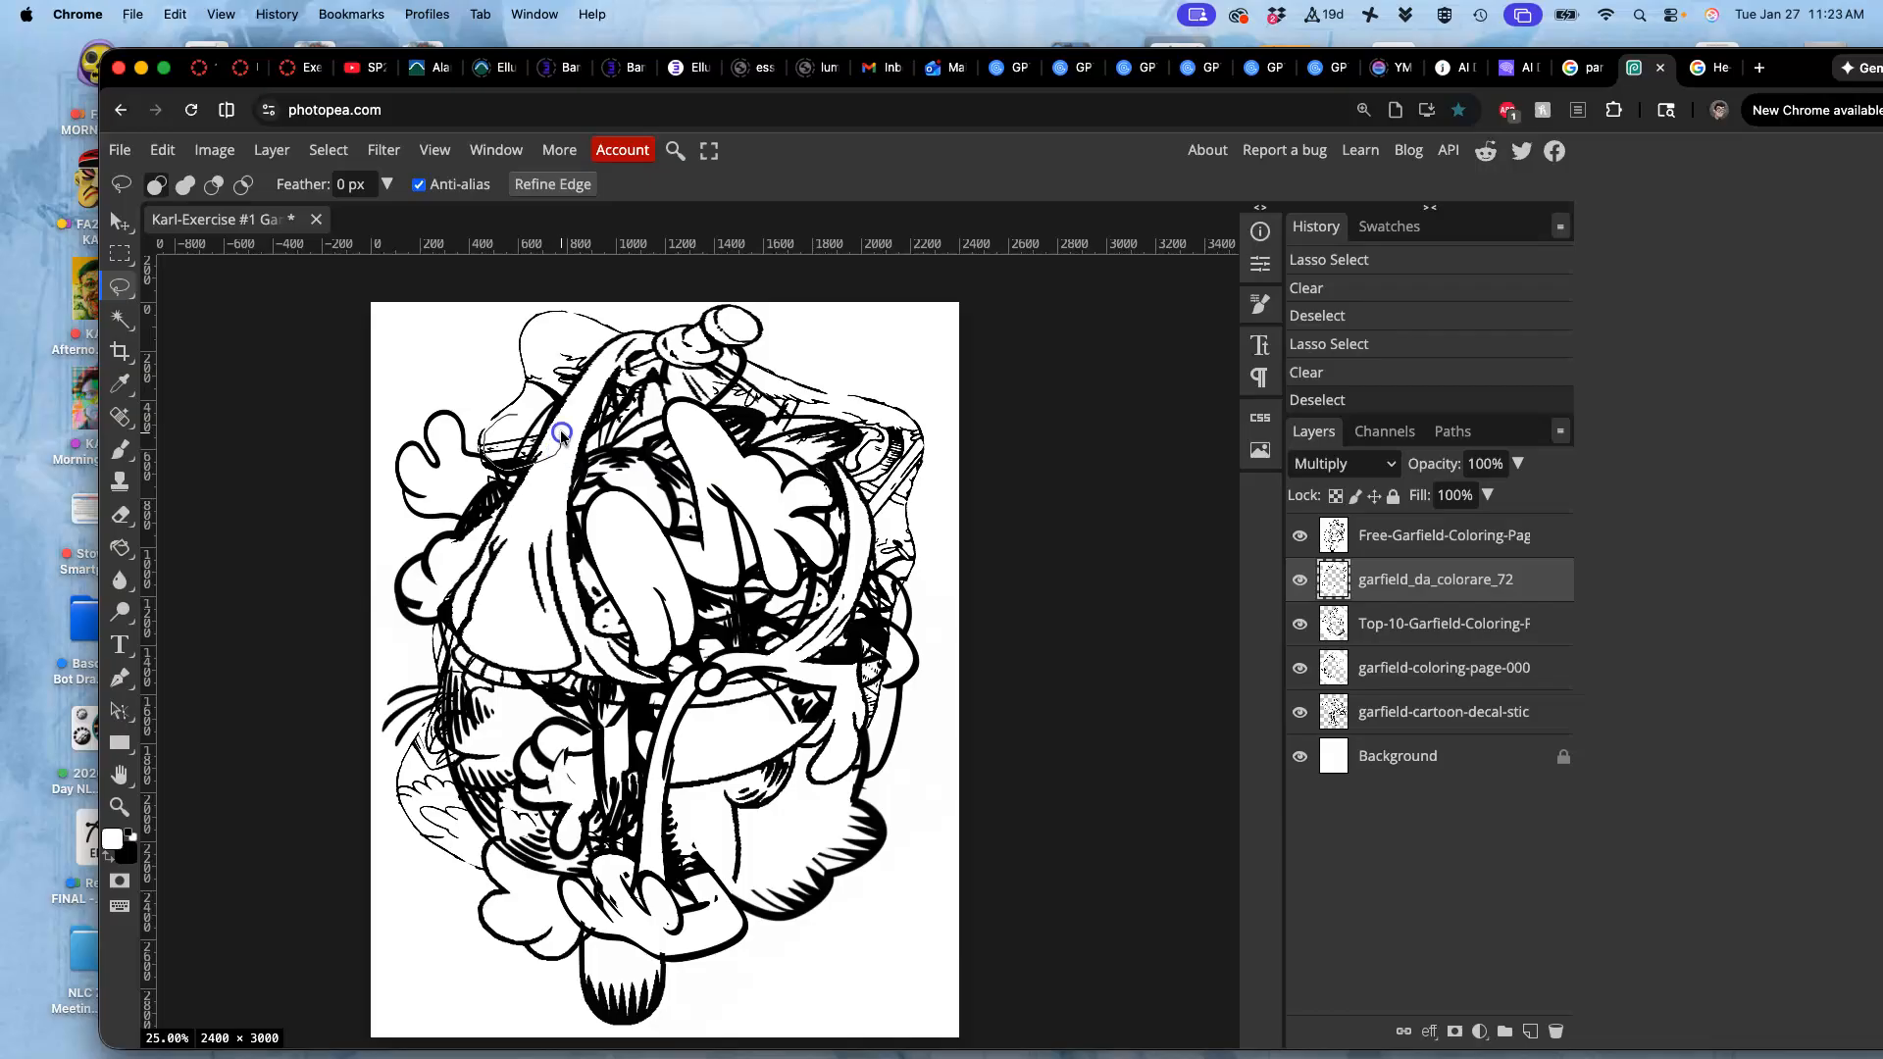
drag(533, 399, 529, 404)
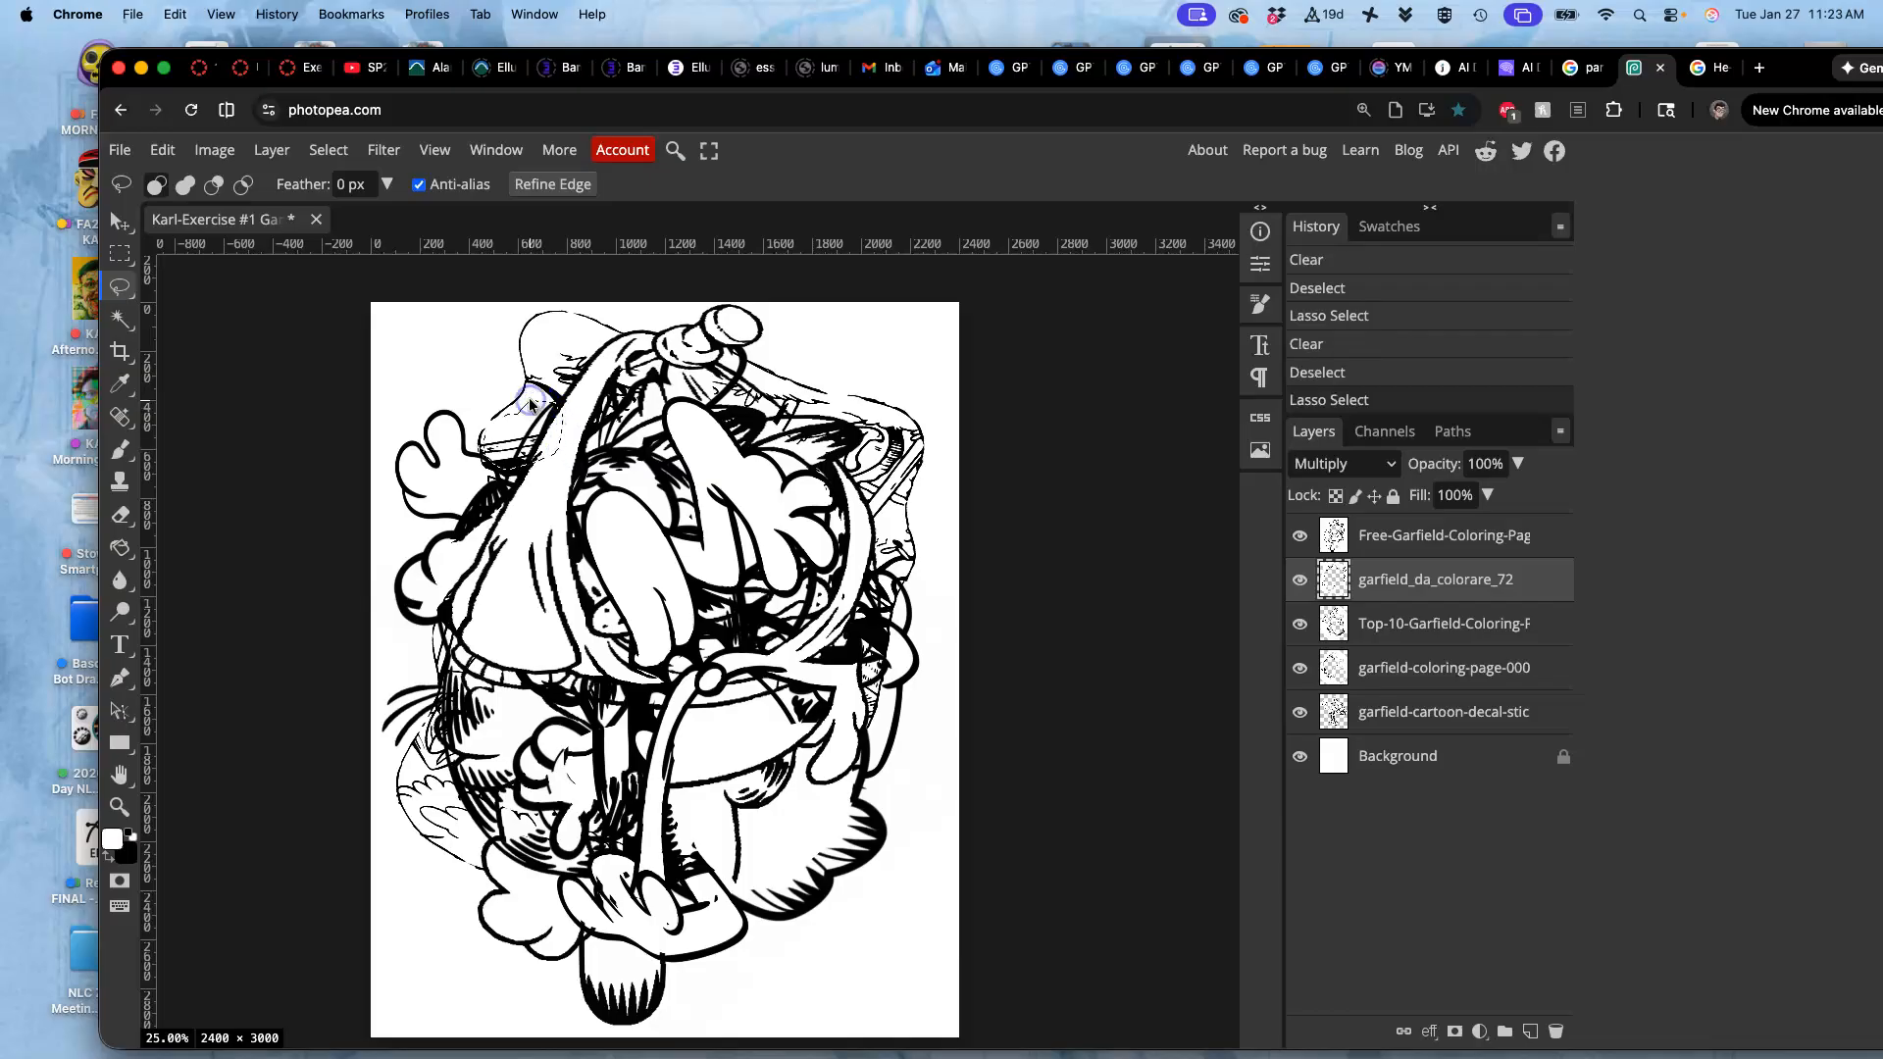
key(Delete)
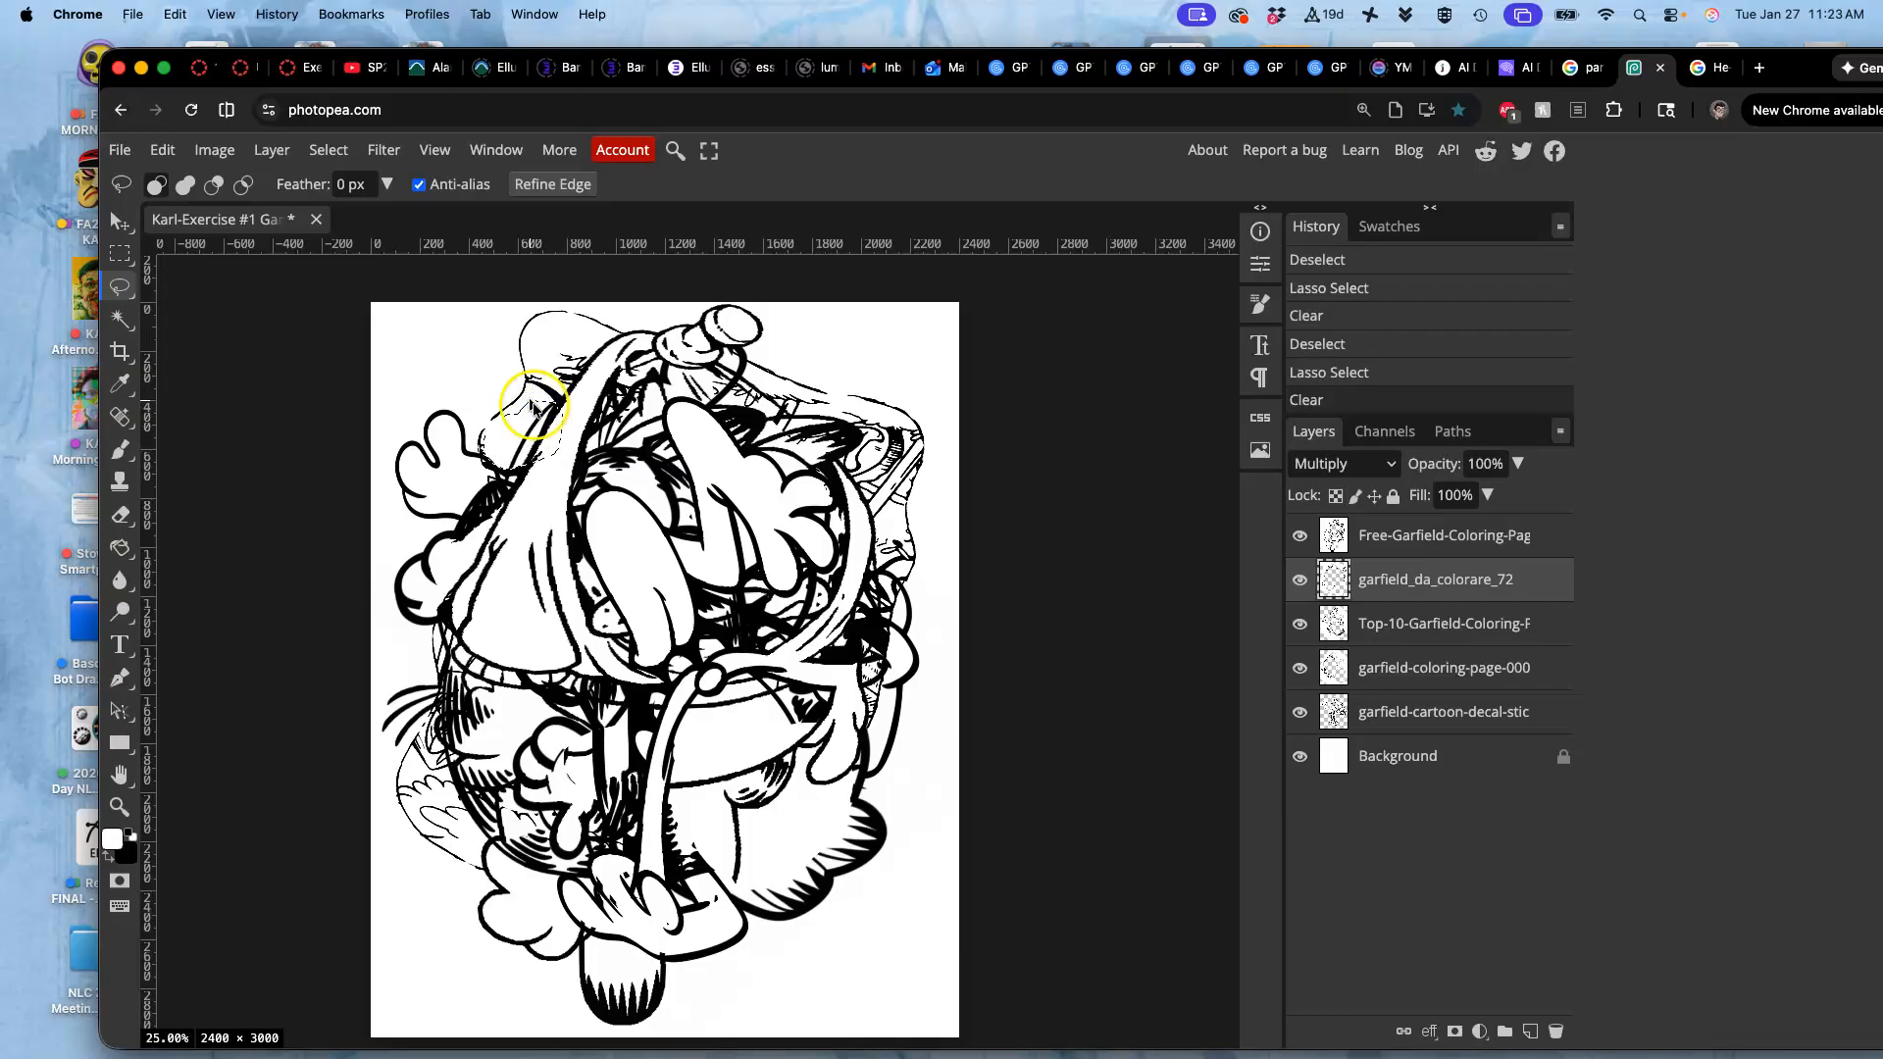
click(806, 701)
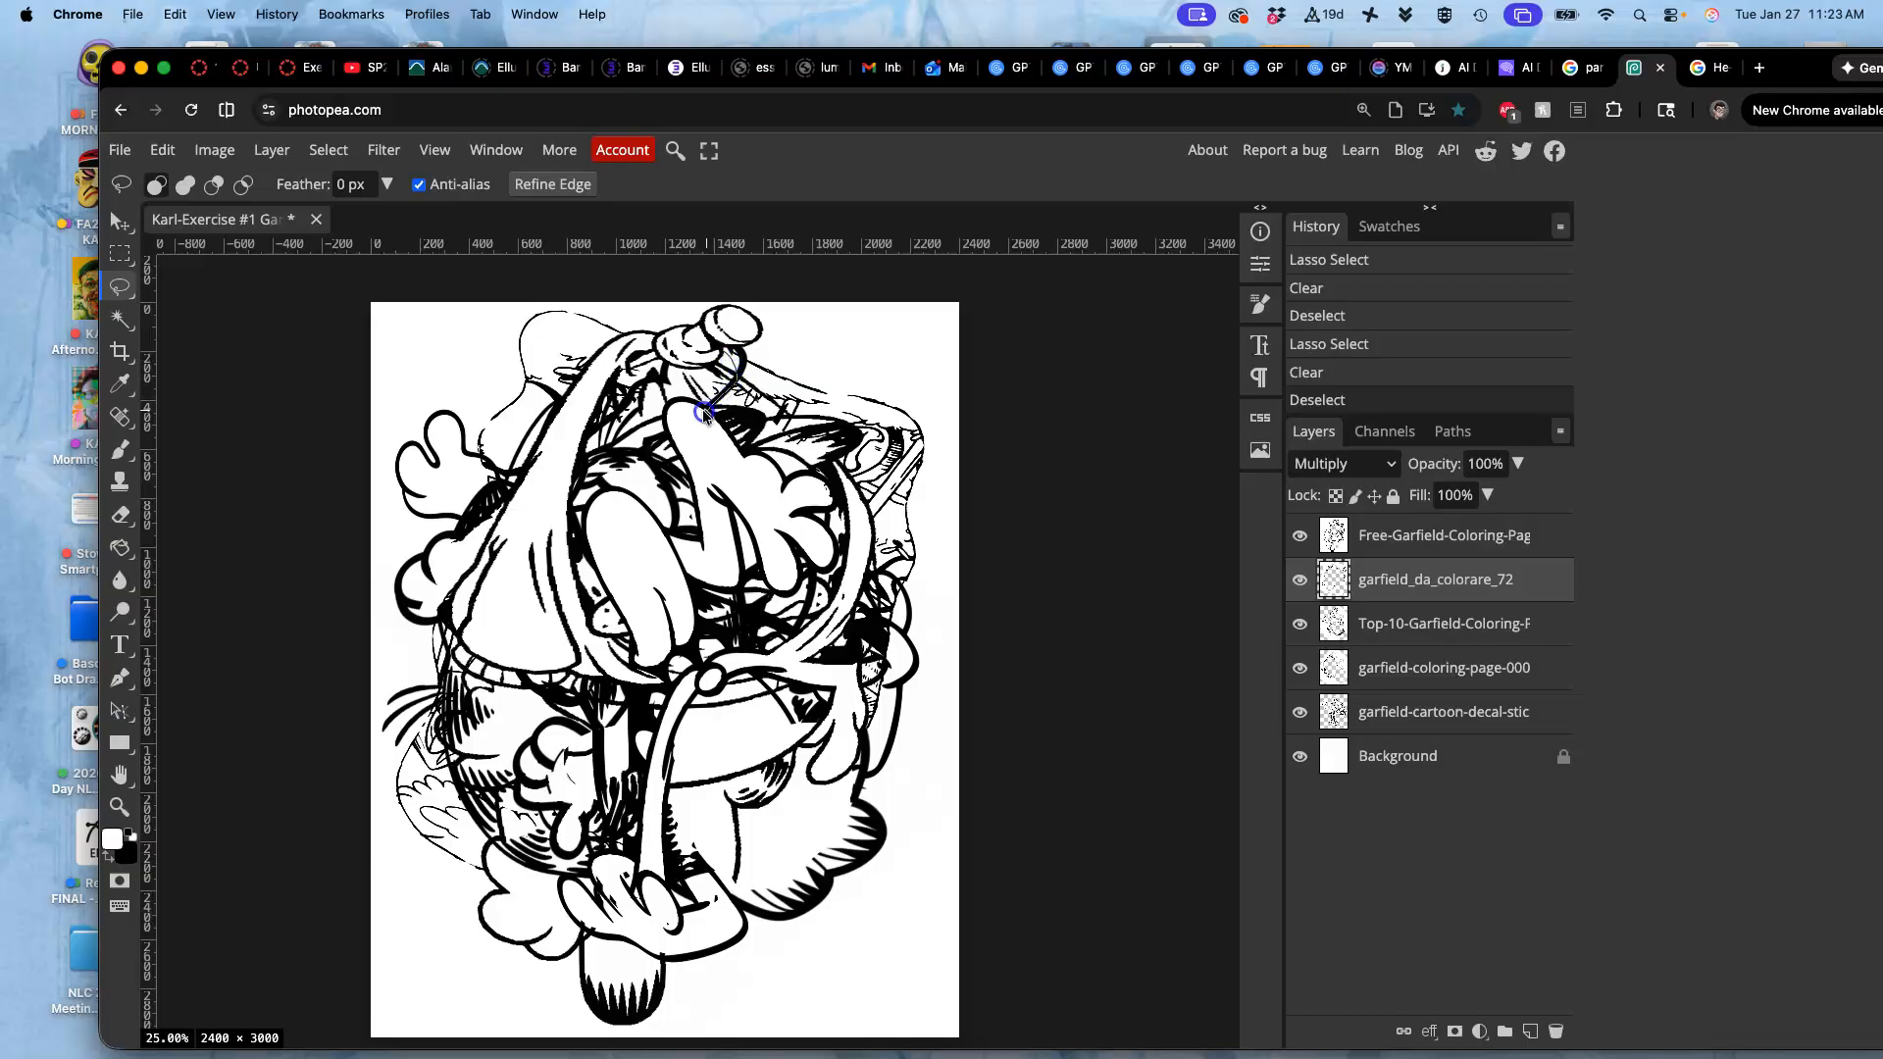
On garfield_da_colorare_72, Lasso and clear the thin lines between the hood's round tip and the long raised finger, and deselect
drag(708, 355, 710, 357)
key(Delete)
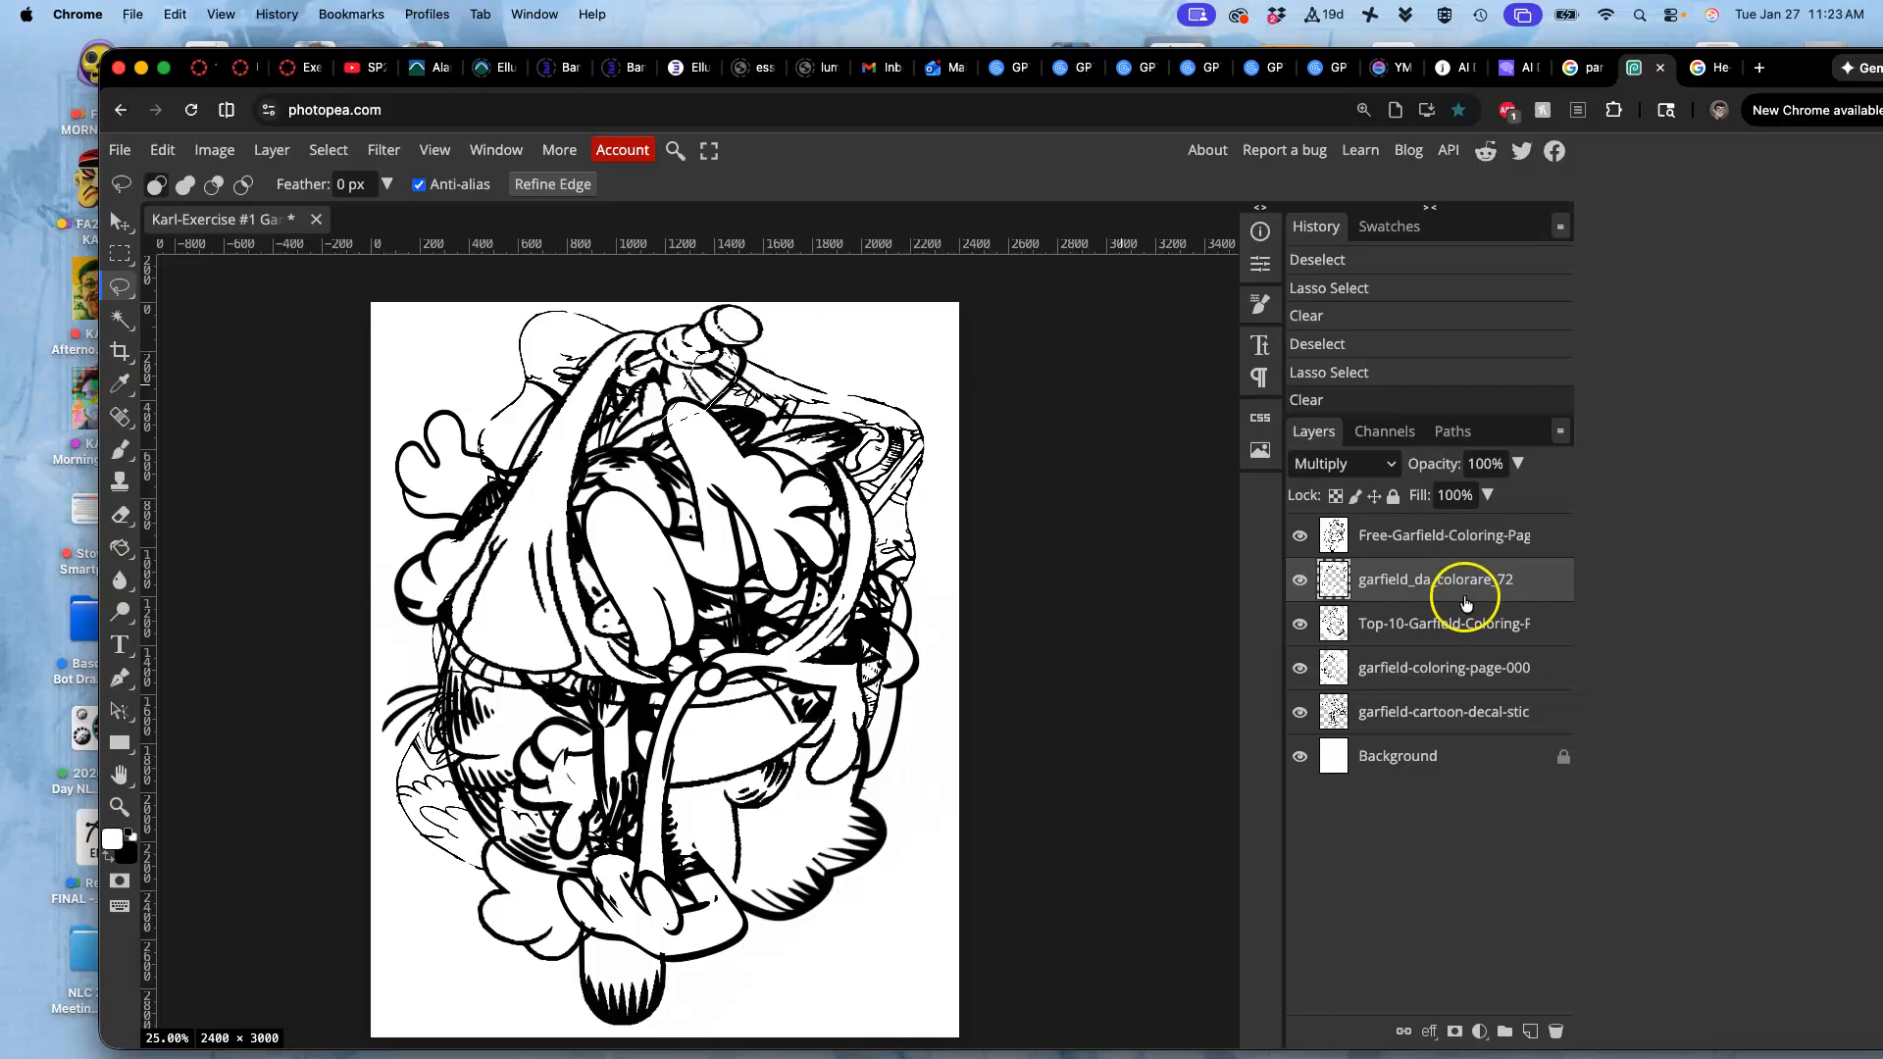
click(1064, 736)
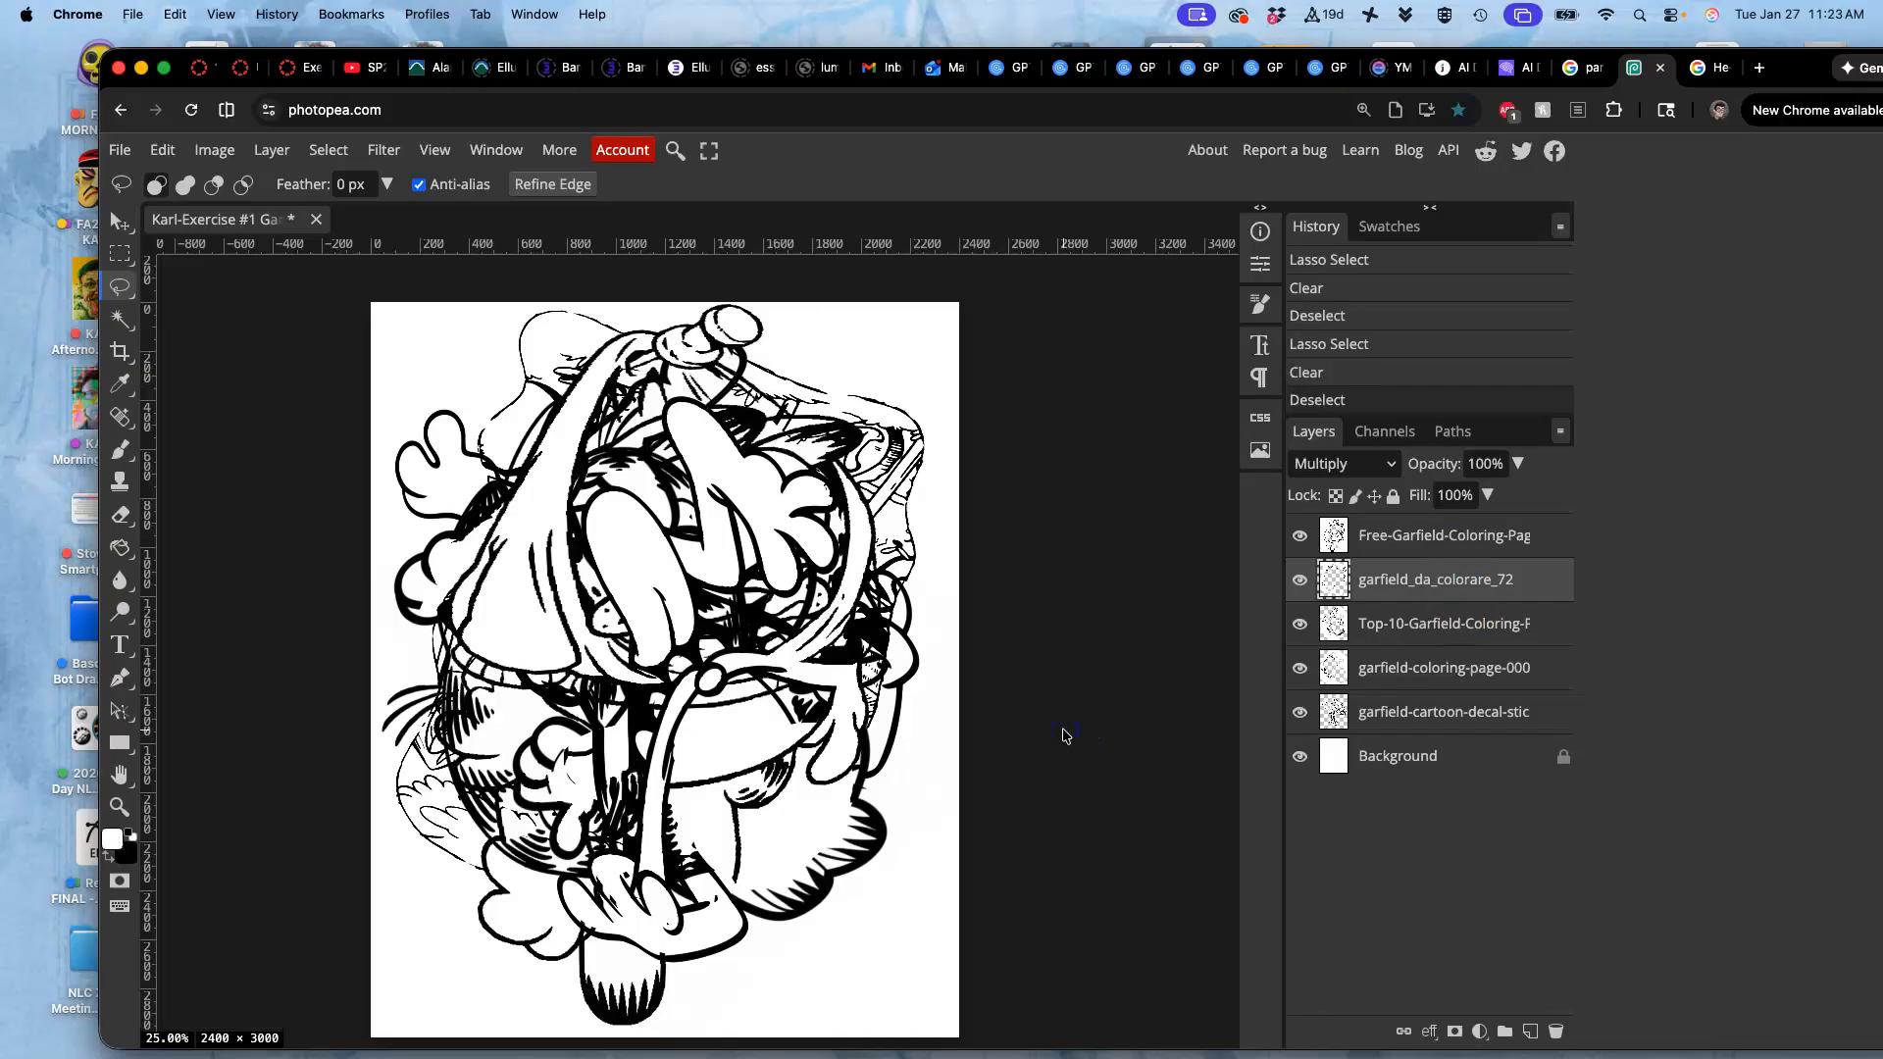
scroll(1064, 735, down, 3)
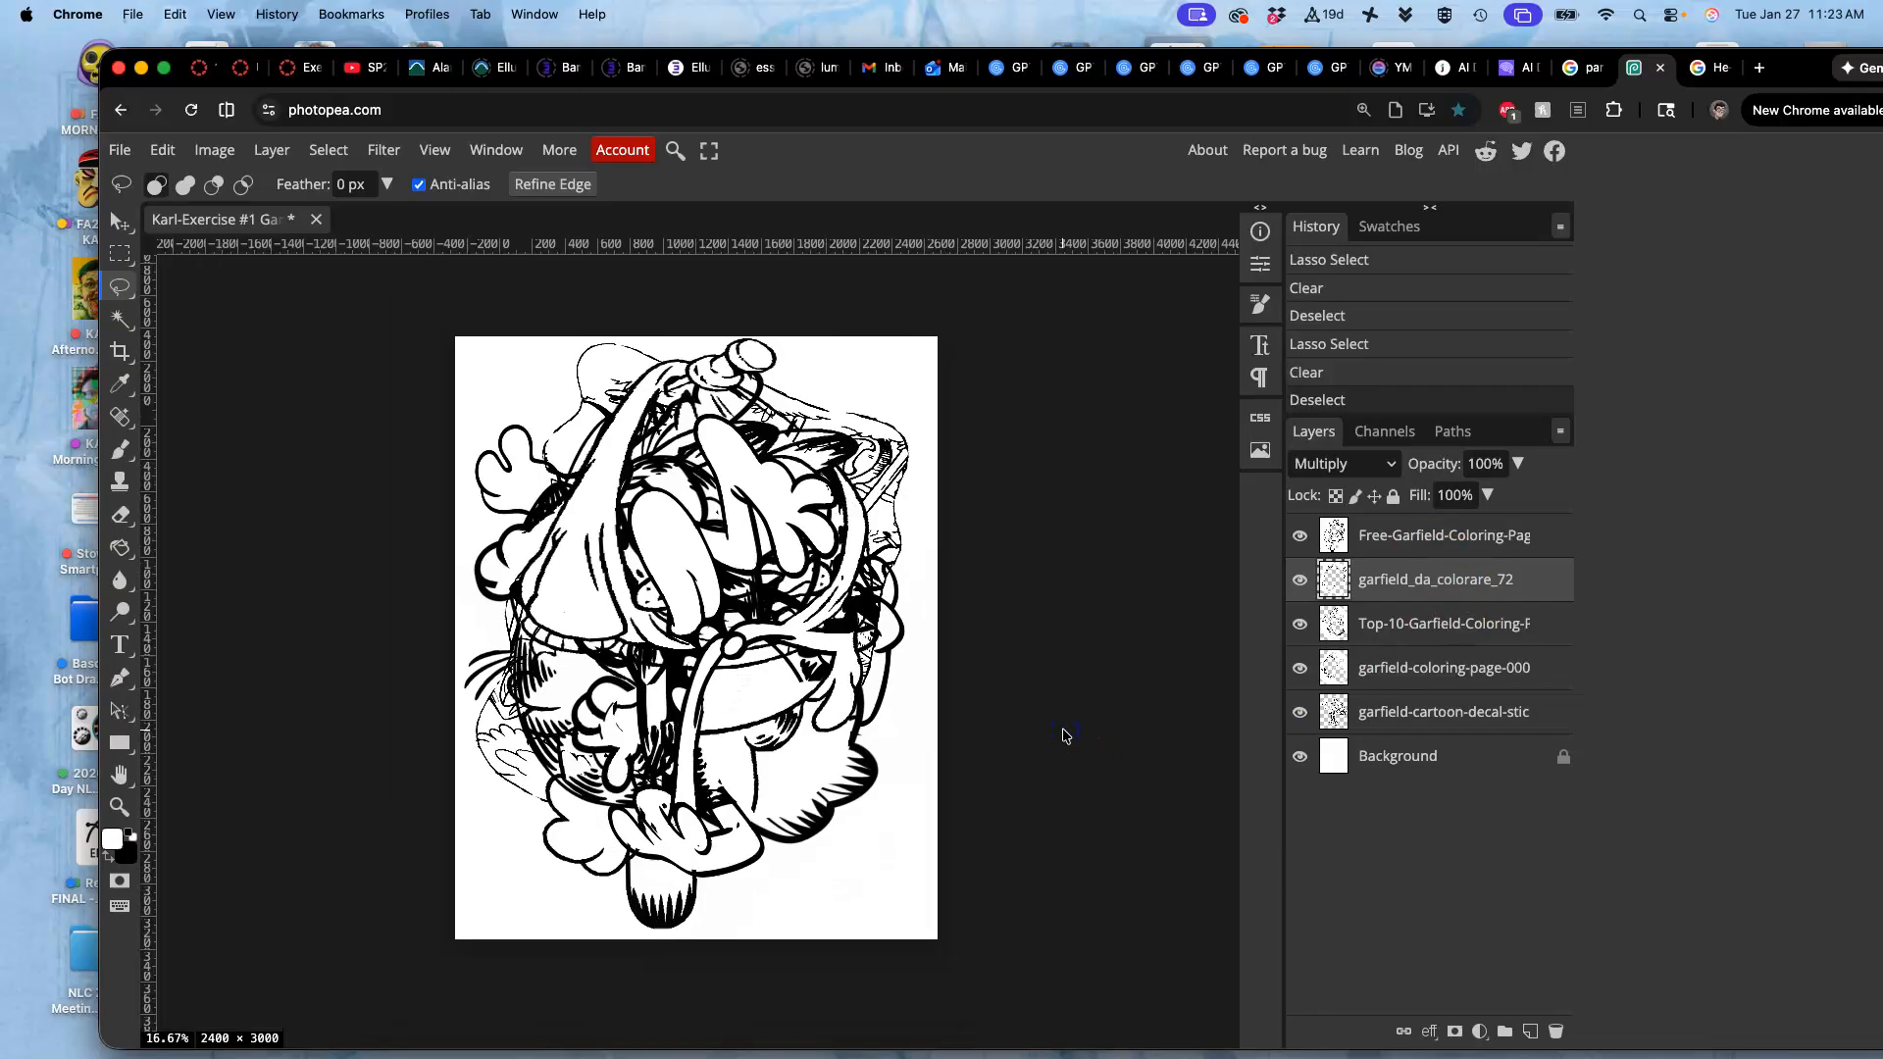
click(775, 561)
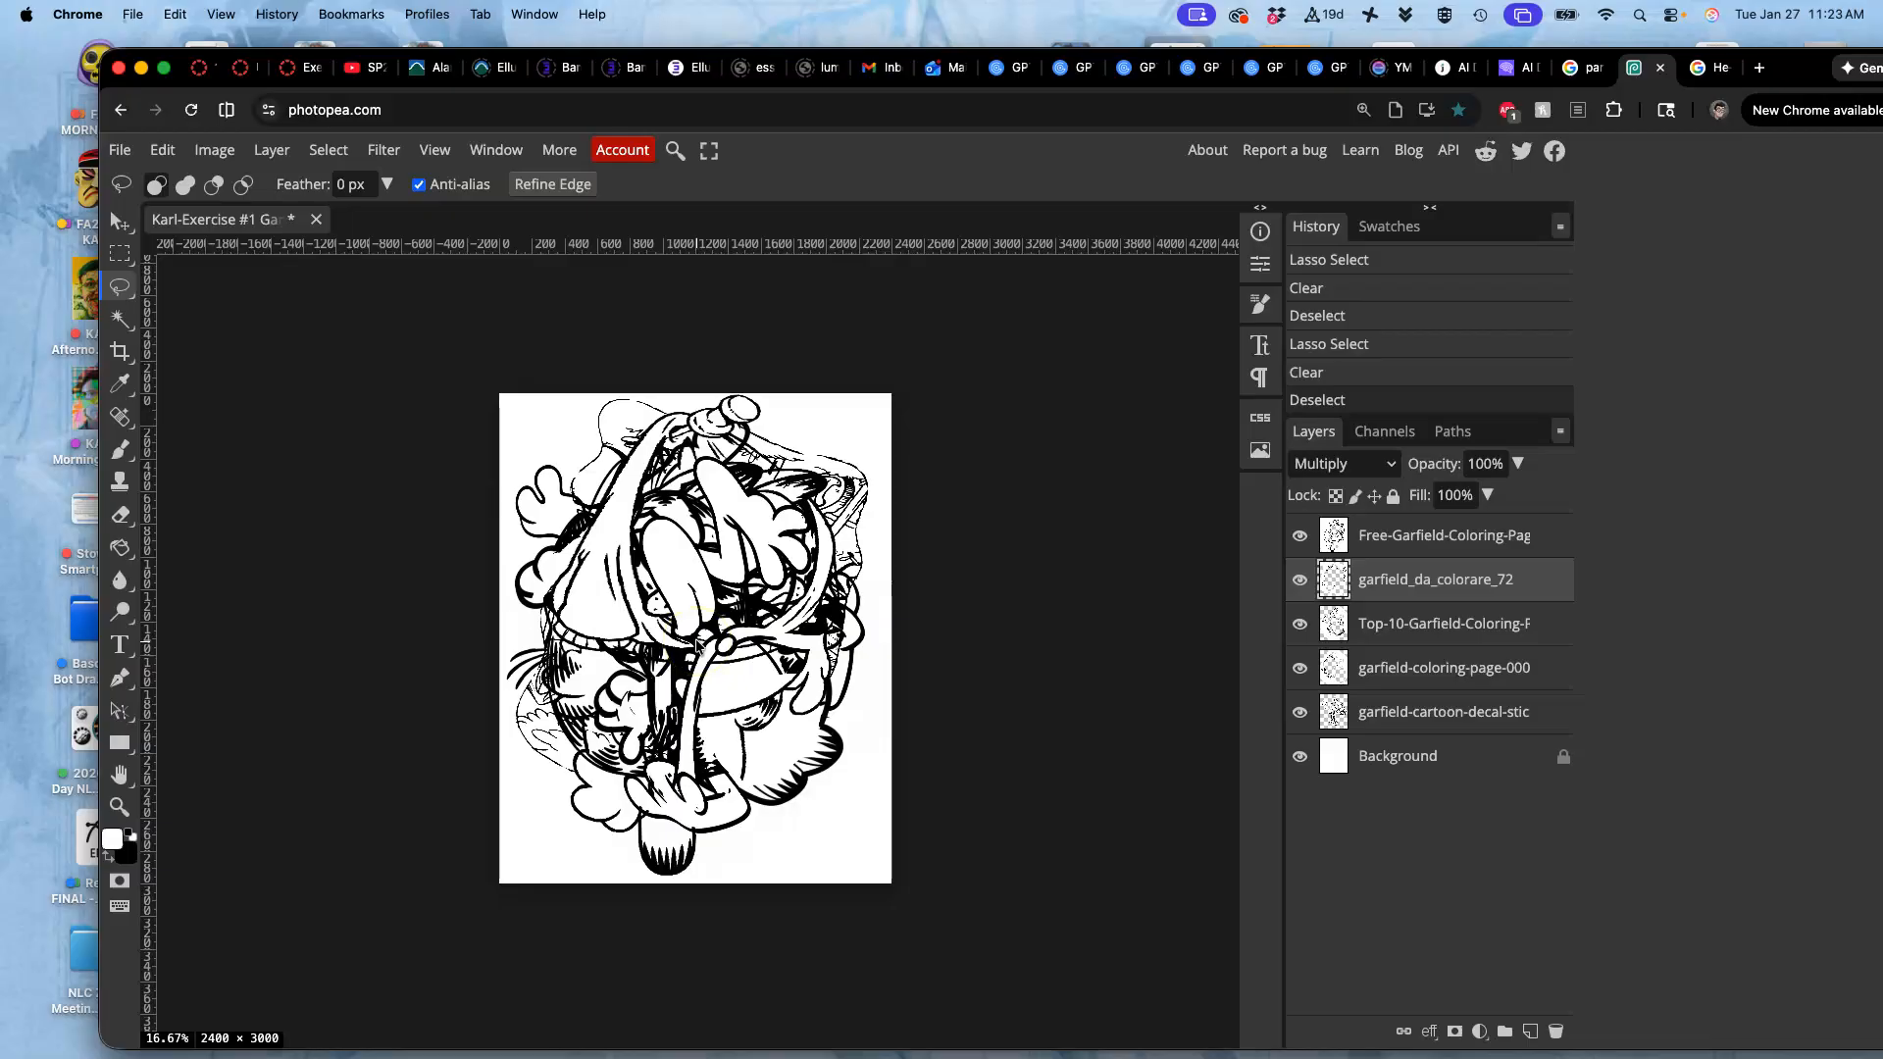
Select the five drawing layers together, from Free-Garfield-Coloring-Pag down to garfield-cartoon-decal-stic, leaving out Background
click(1397, 542)
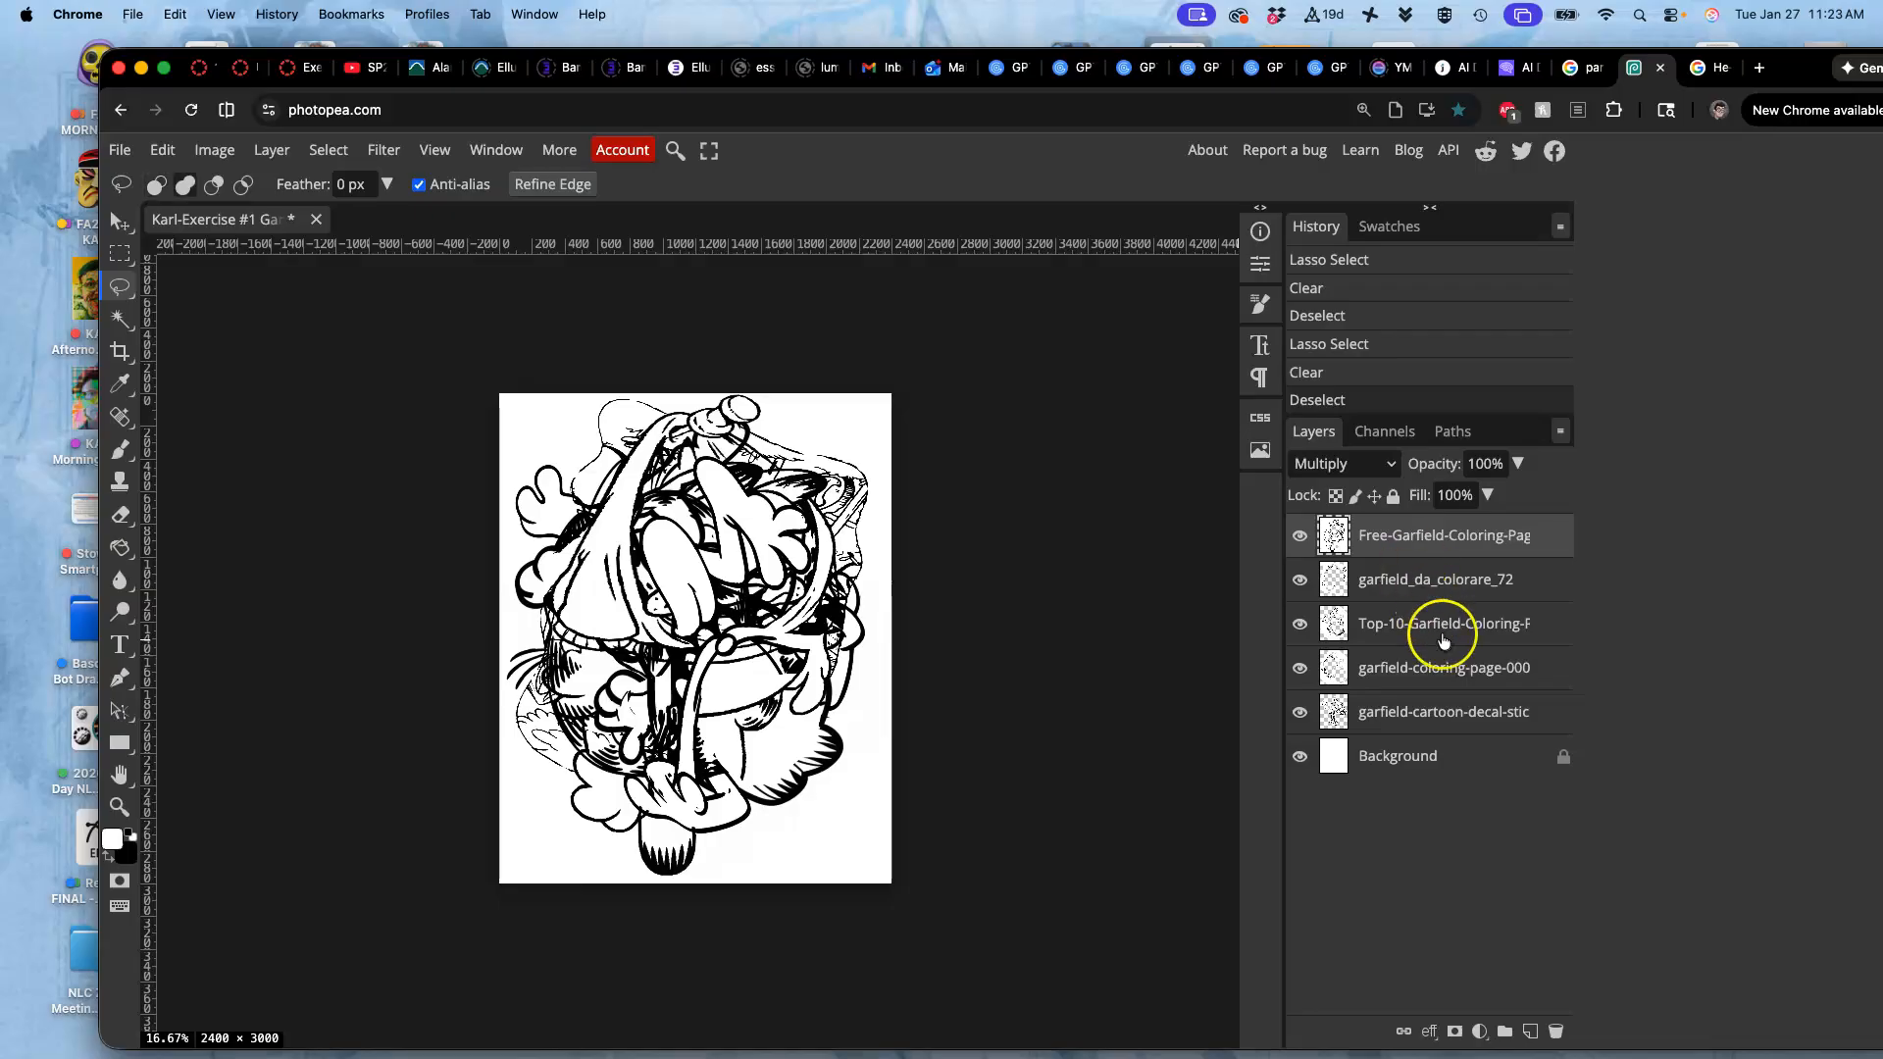
shift+click(1411, 715)
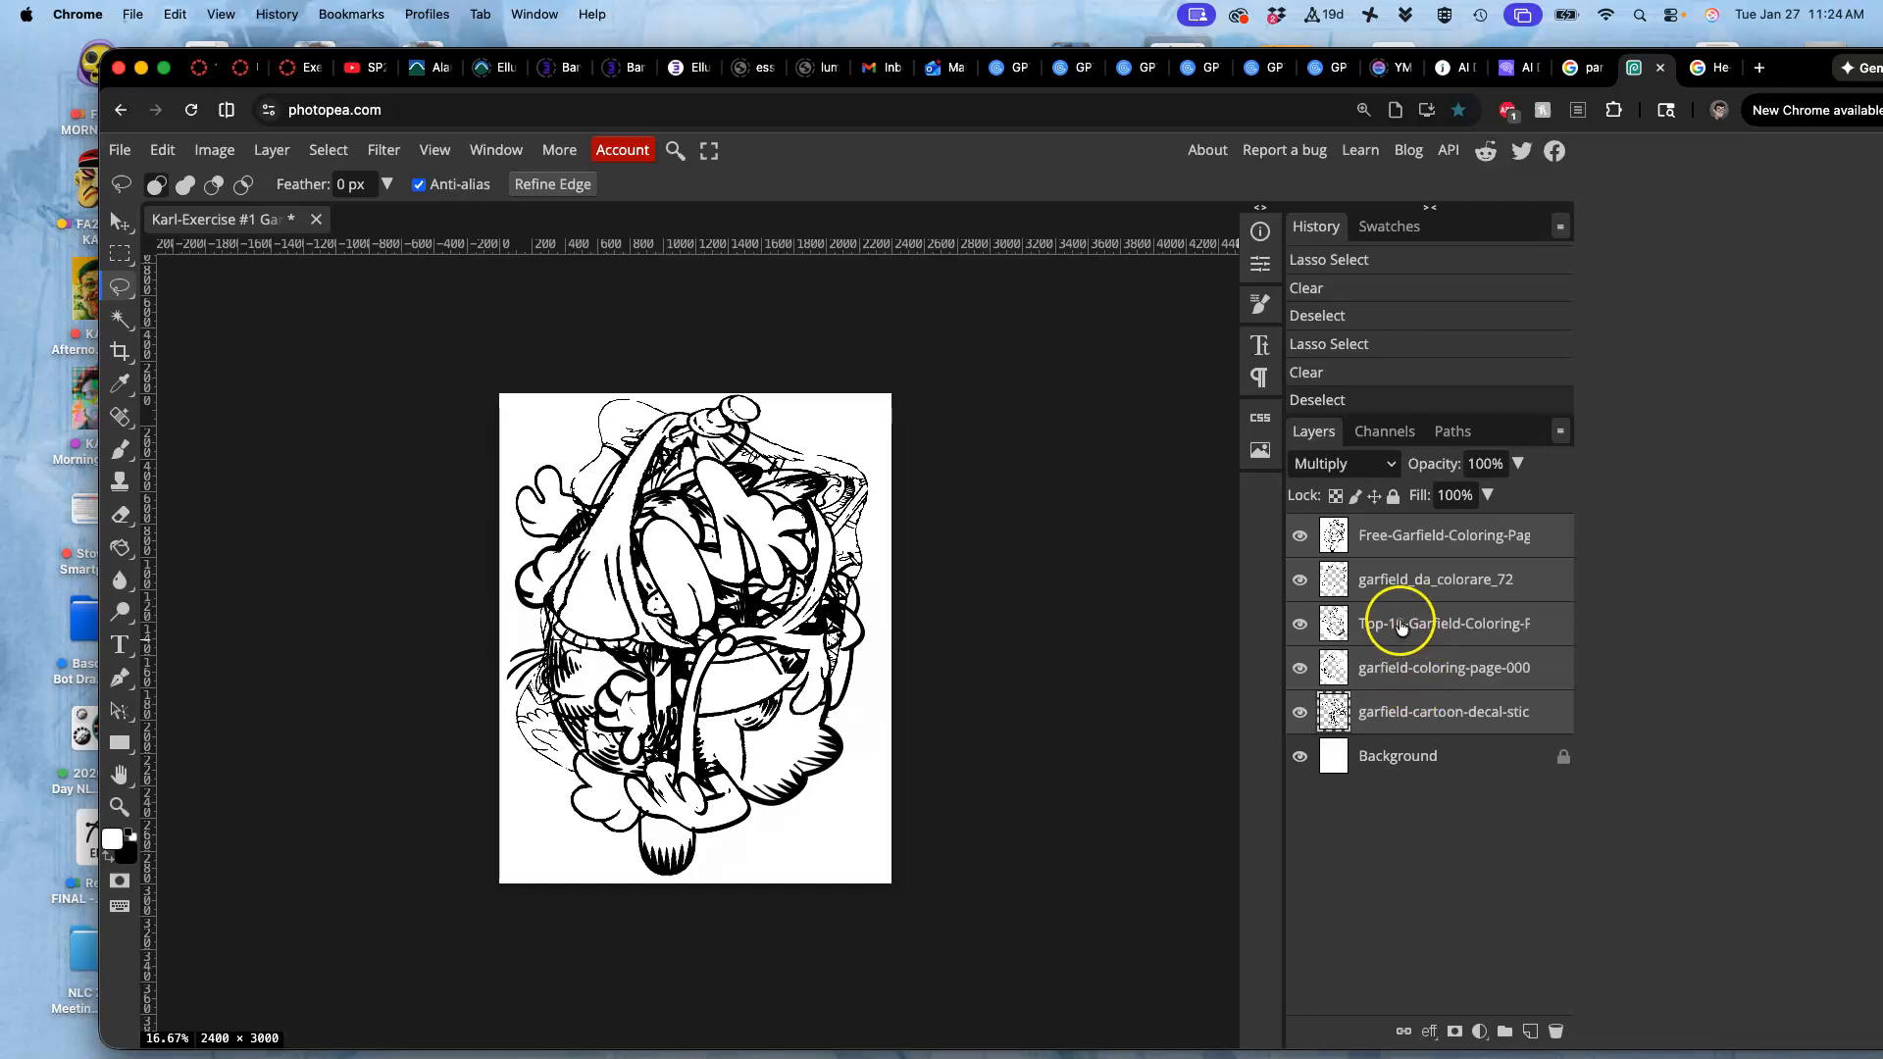
Try a Free Transform of the selected layers: about 97% width and 94% height, rotated about -5.2°, and flipped horizontally
click(164, 152)
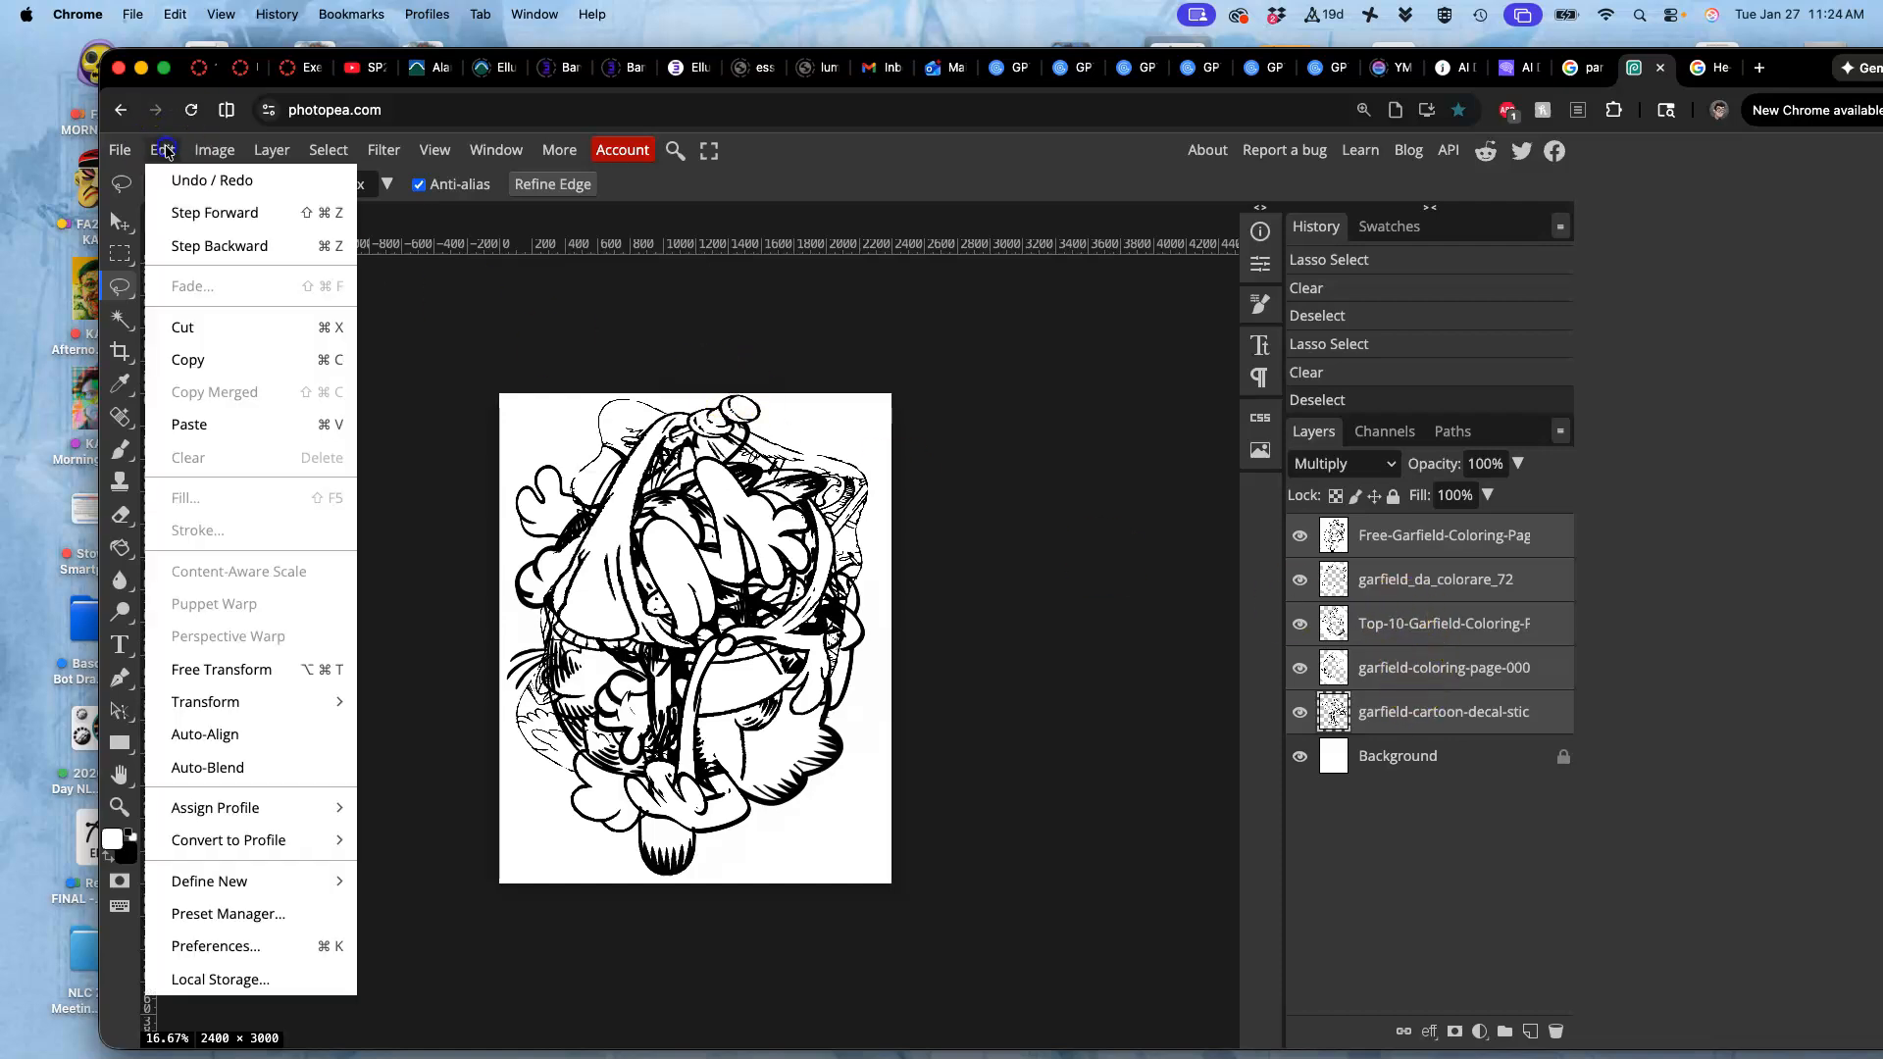
click(267, 670)
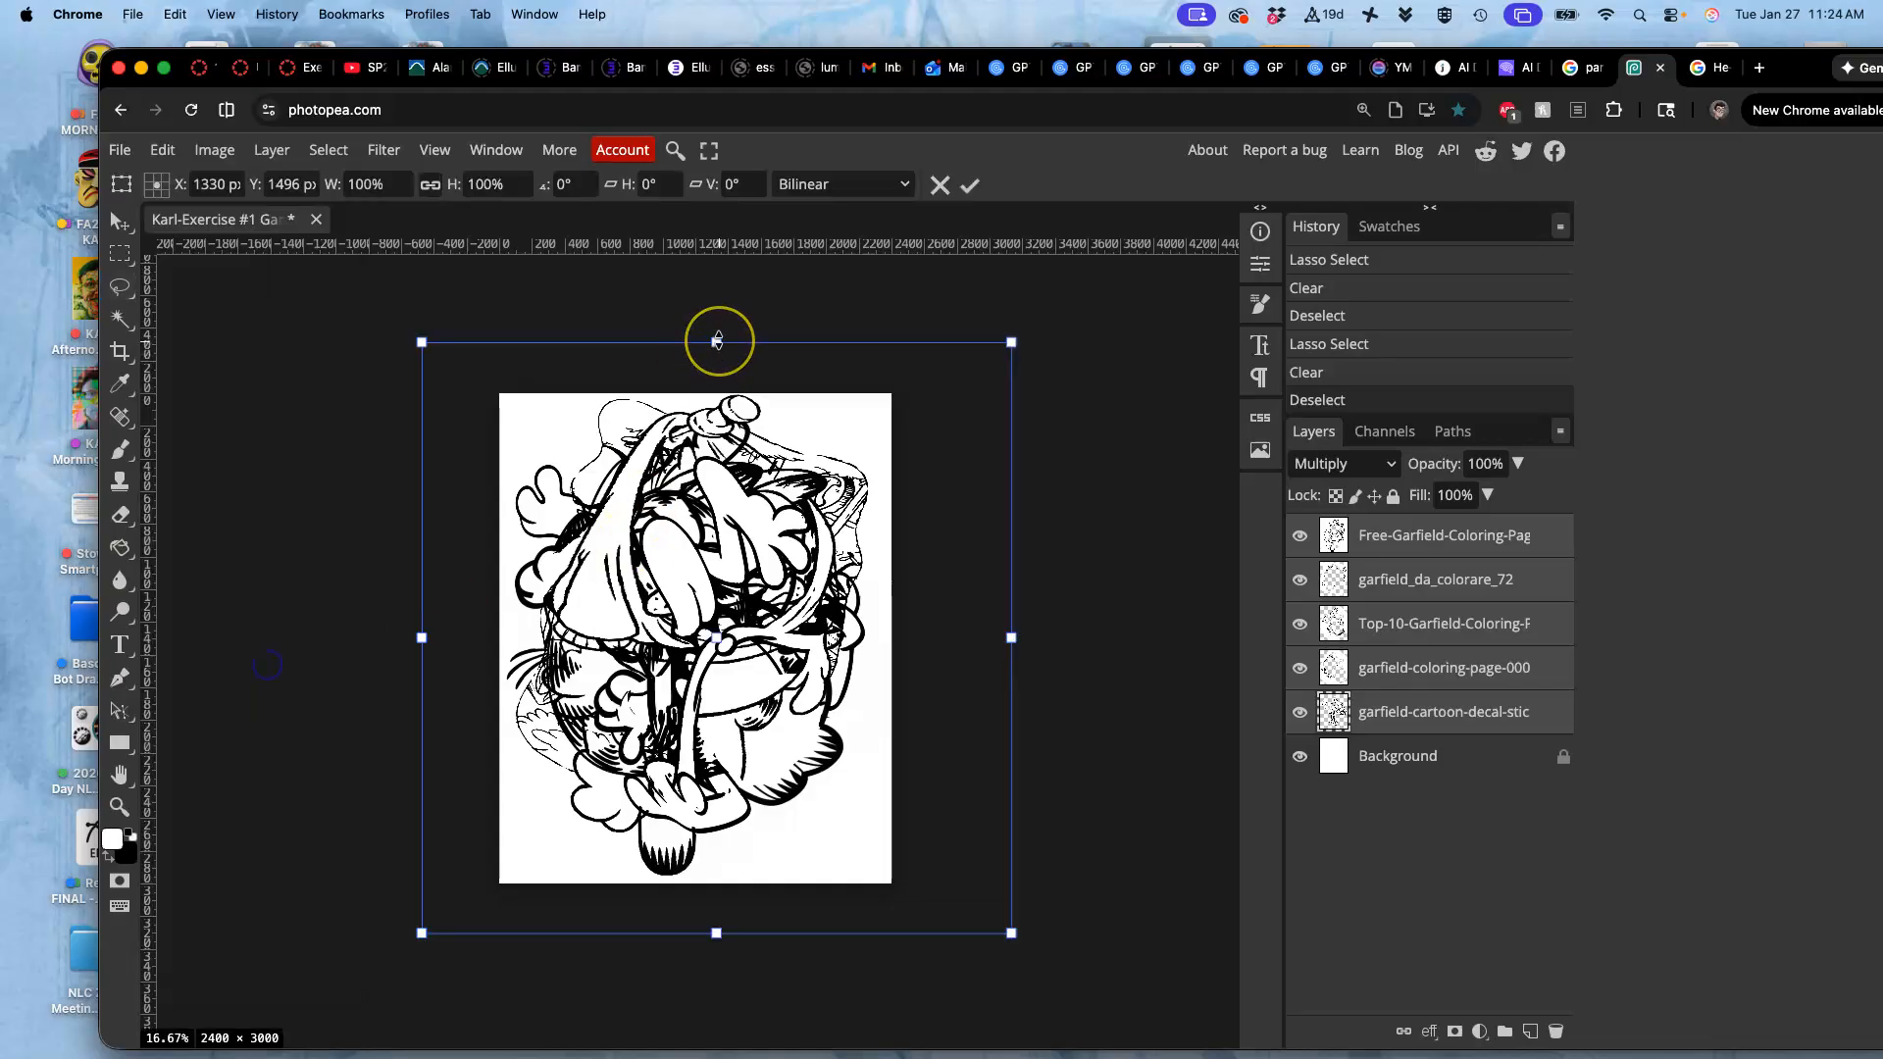
drag(717, 341, 717, 364)
drag(717, 933, 717, 917)
drag(423, 640, 440, 640)
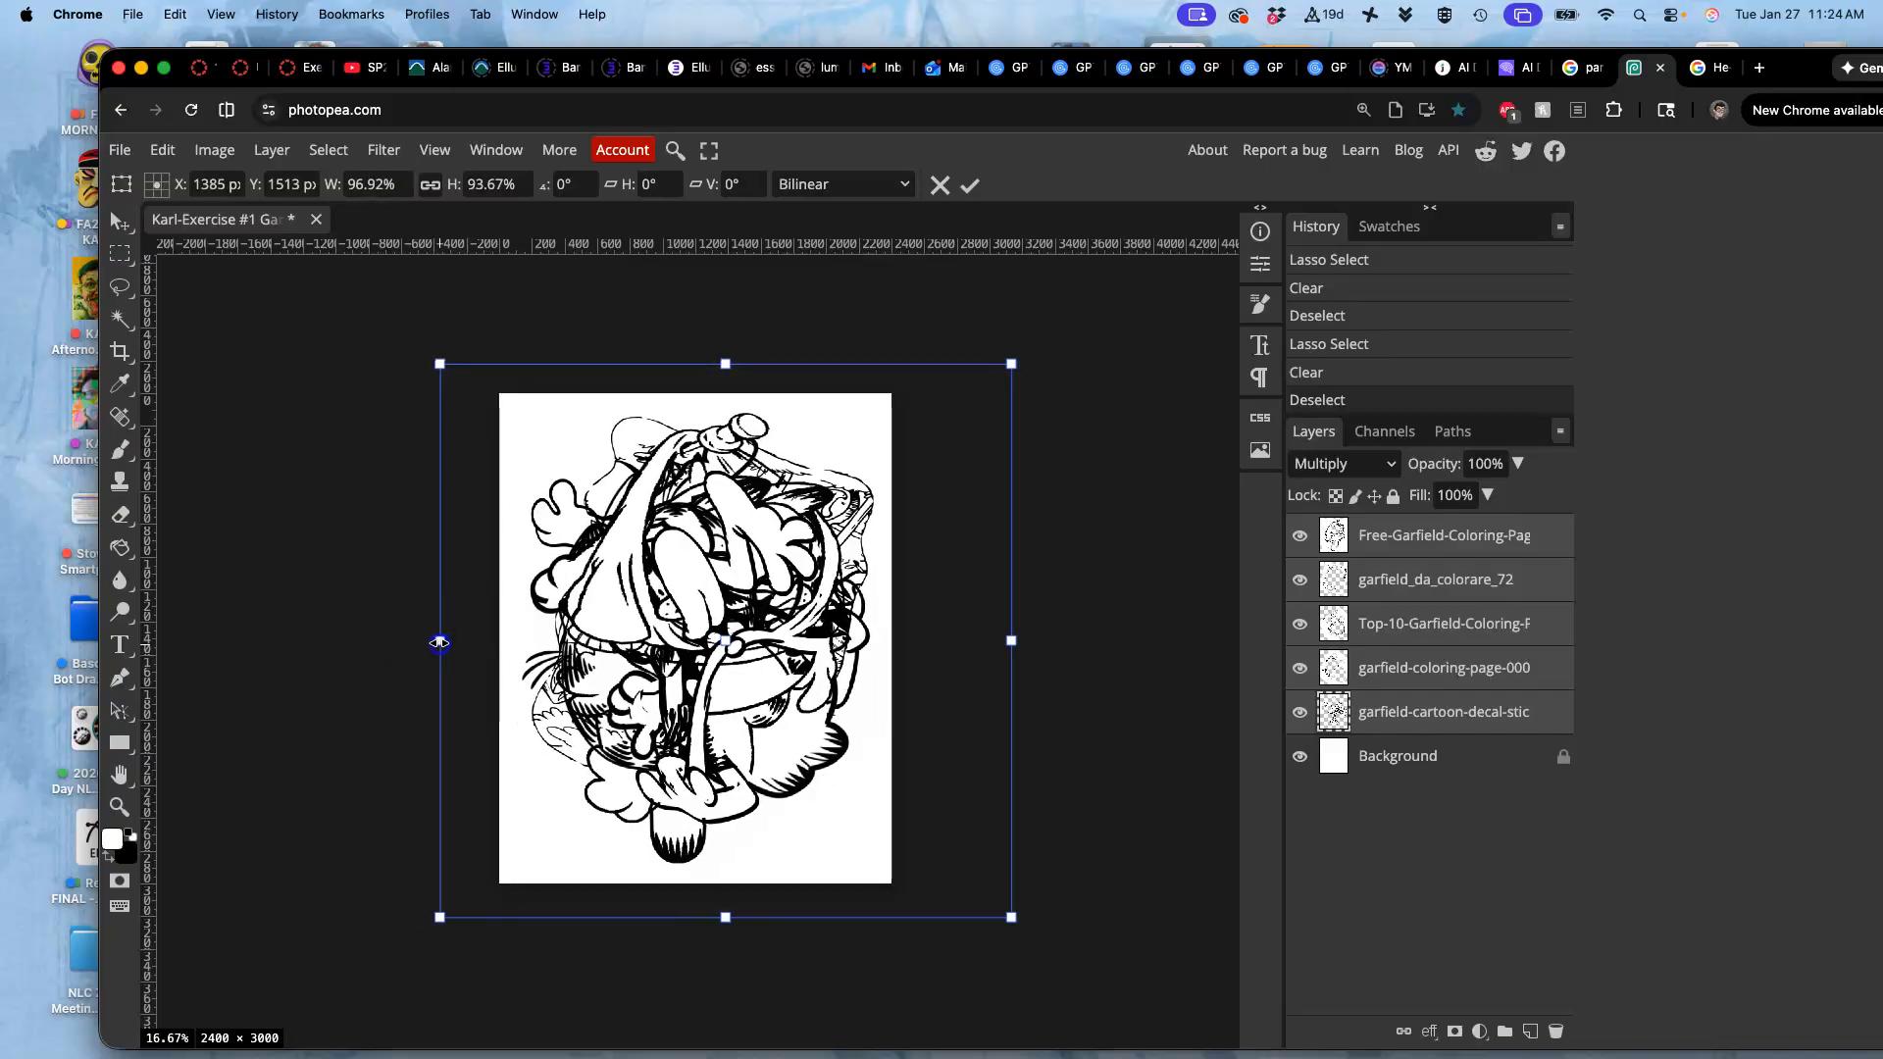
drag(1035, 342, 985, 339)
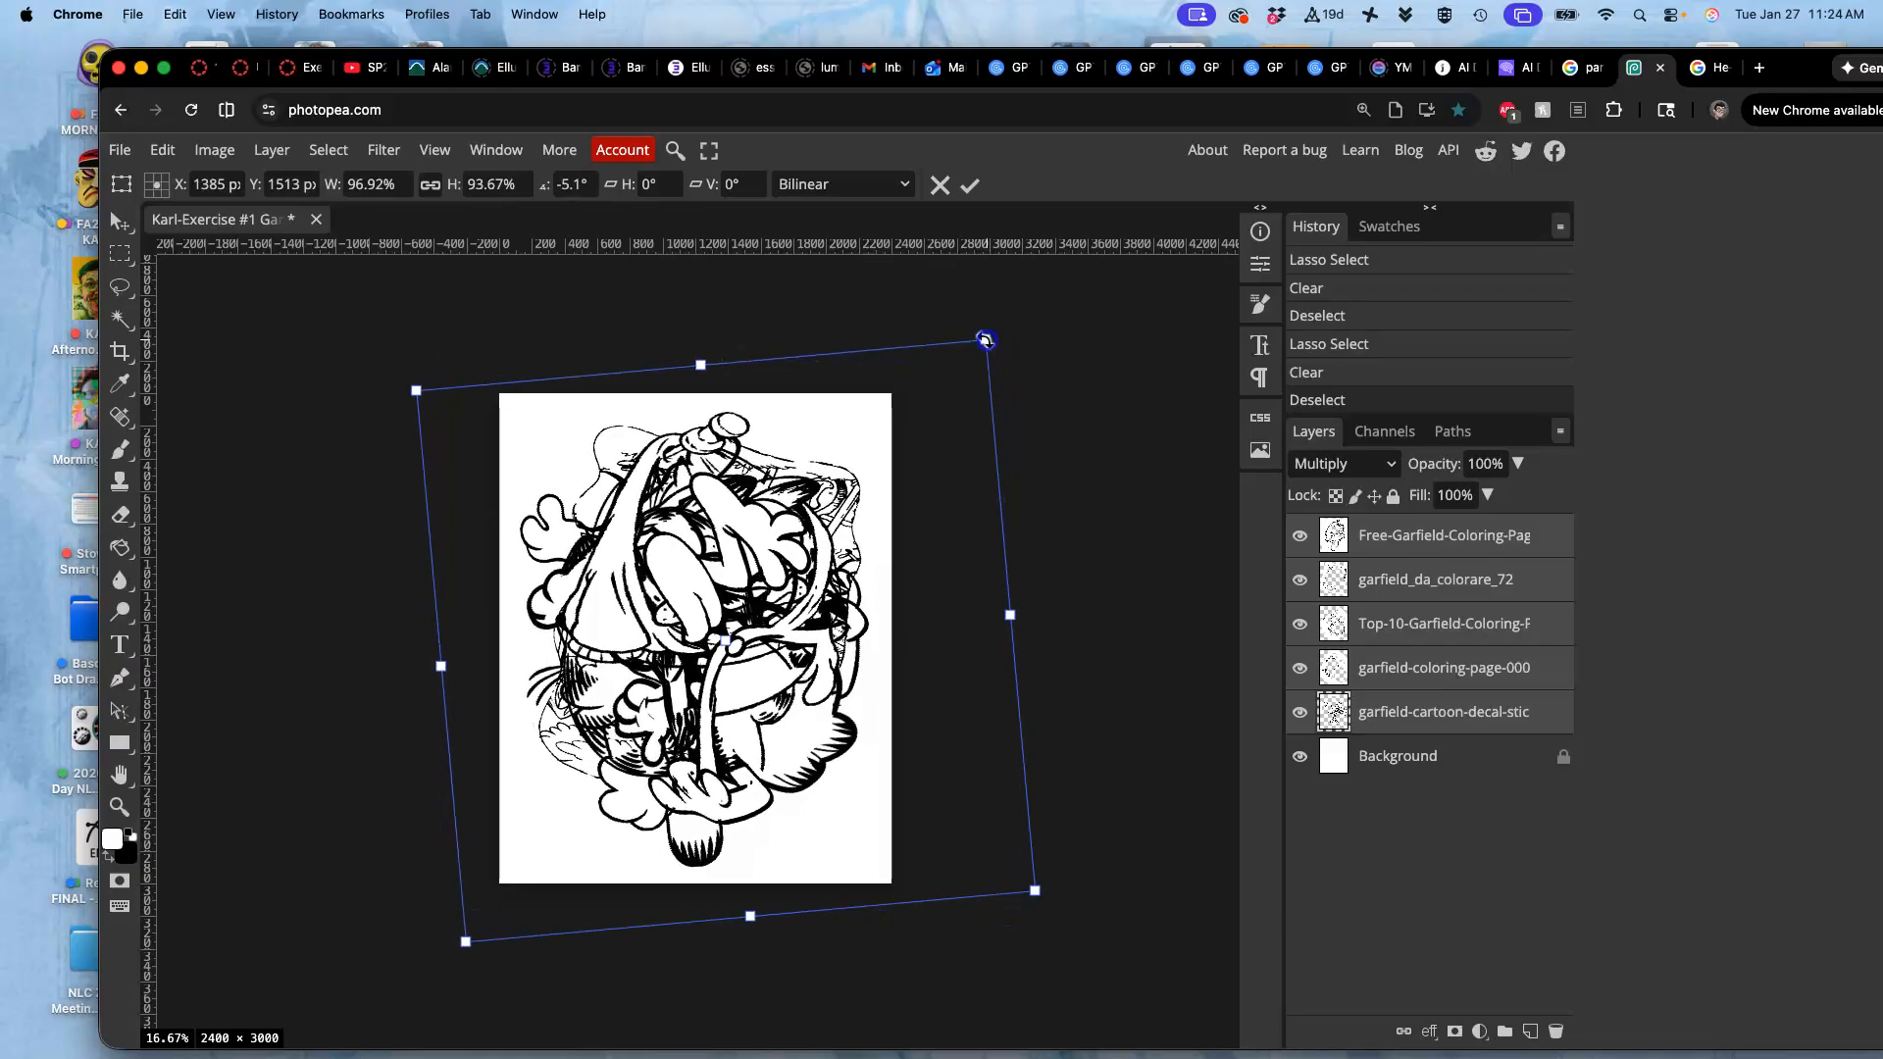
right_click(750, 610)
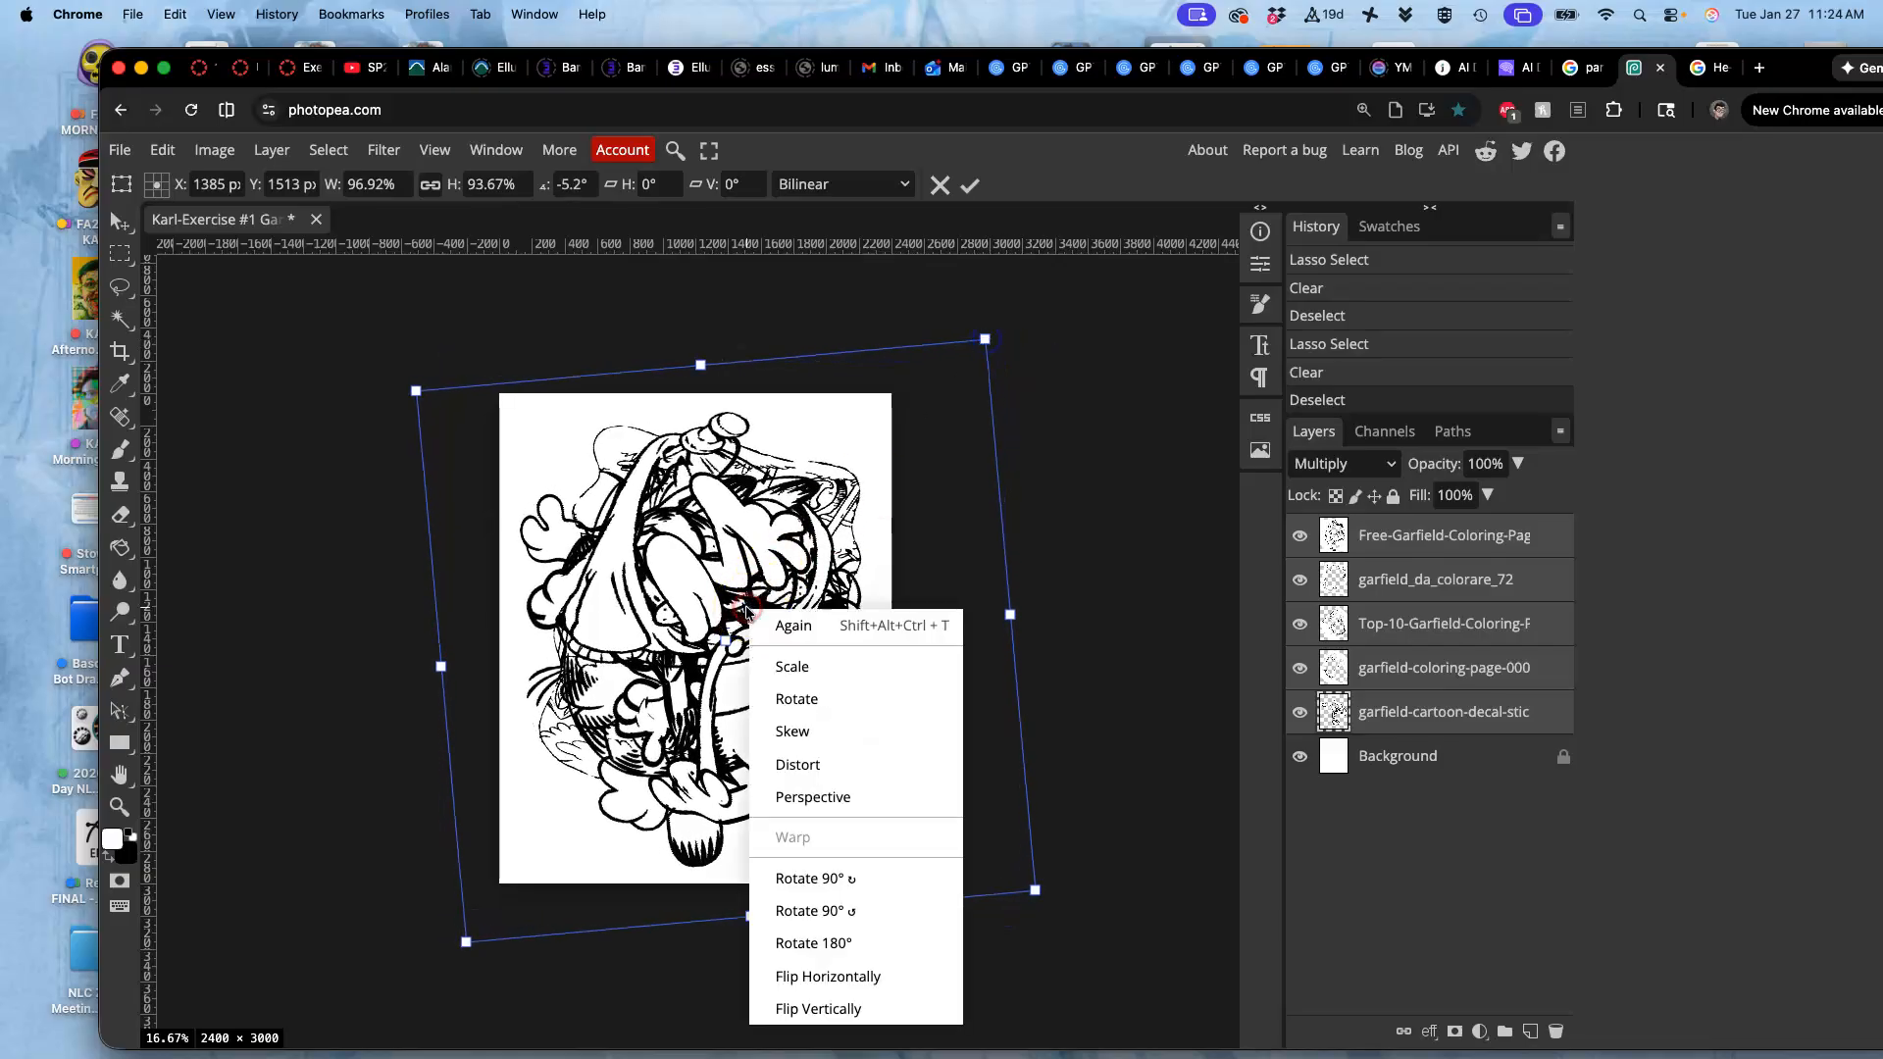
click(831, 974)
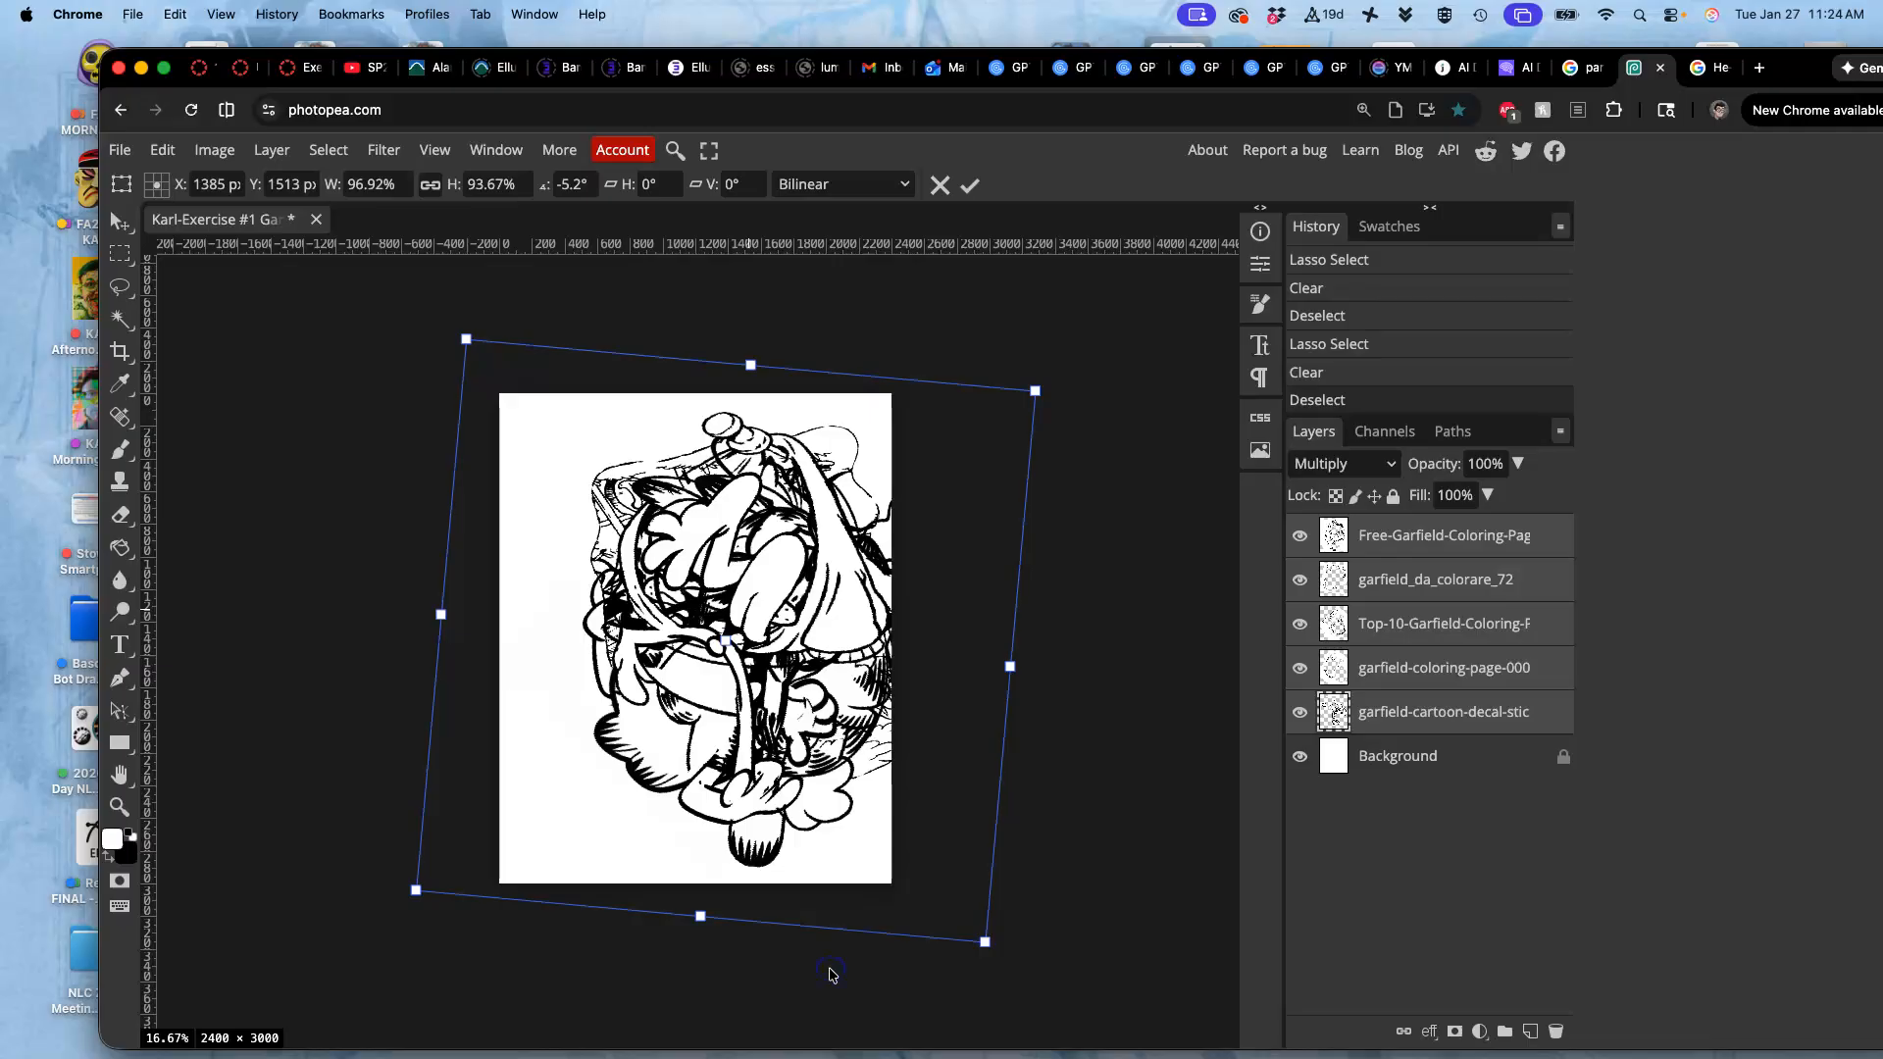
click(790, 783)
Free Transform the five drawing layers together, shrinking them to about 91.8% width and 92.3% height within the page
right_click(791, 783)
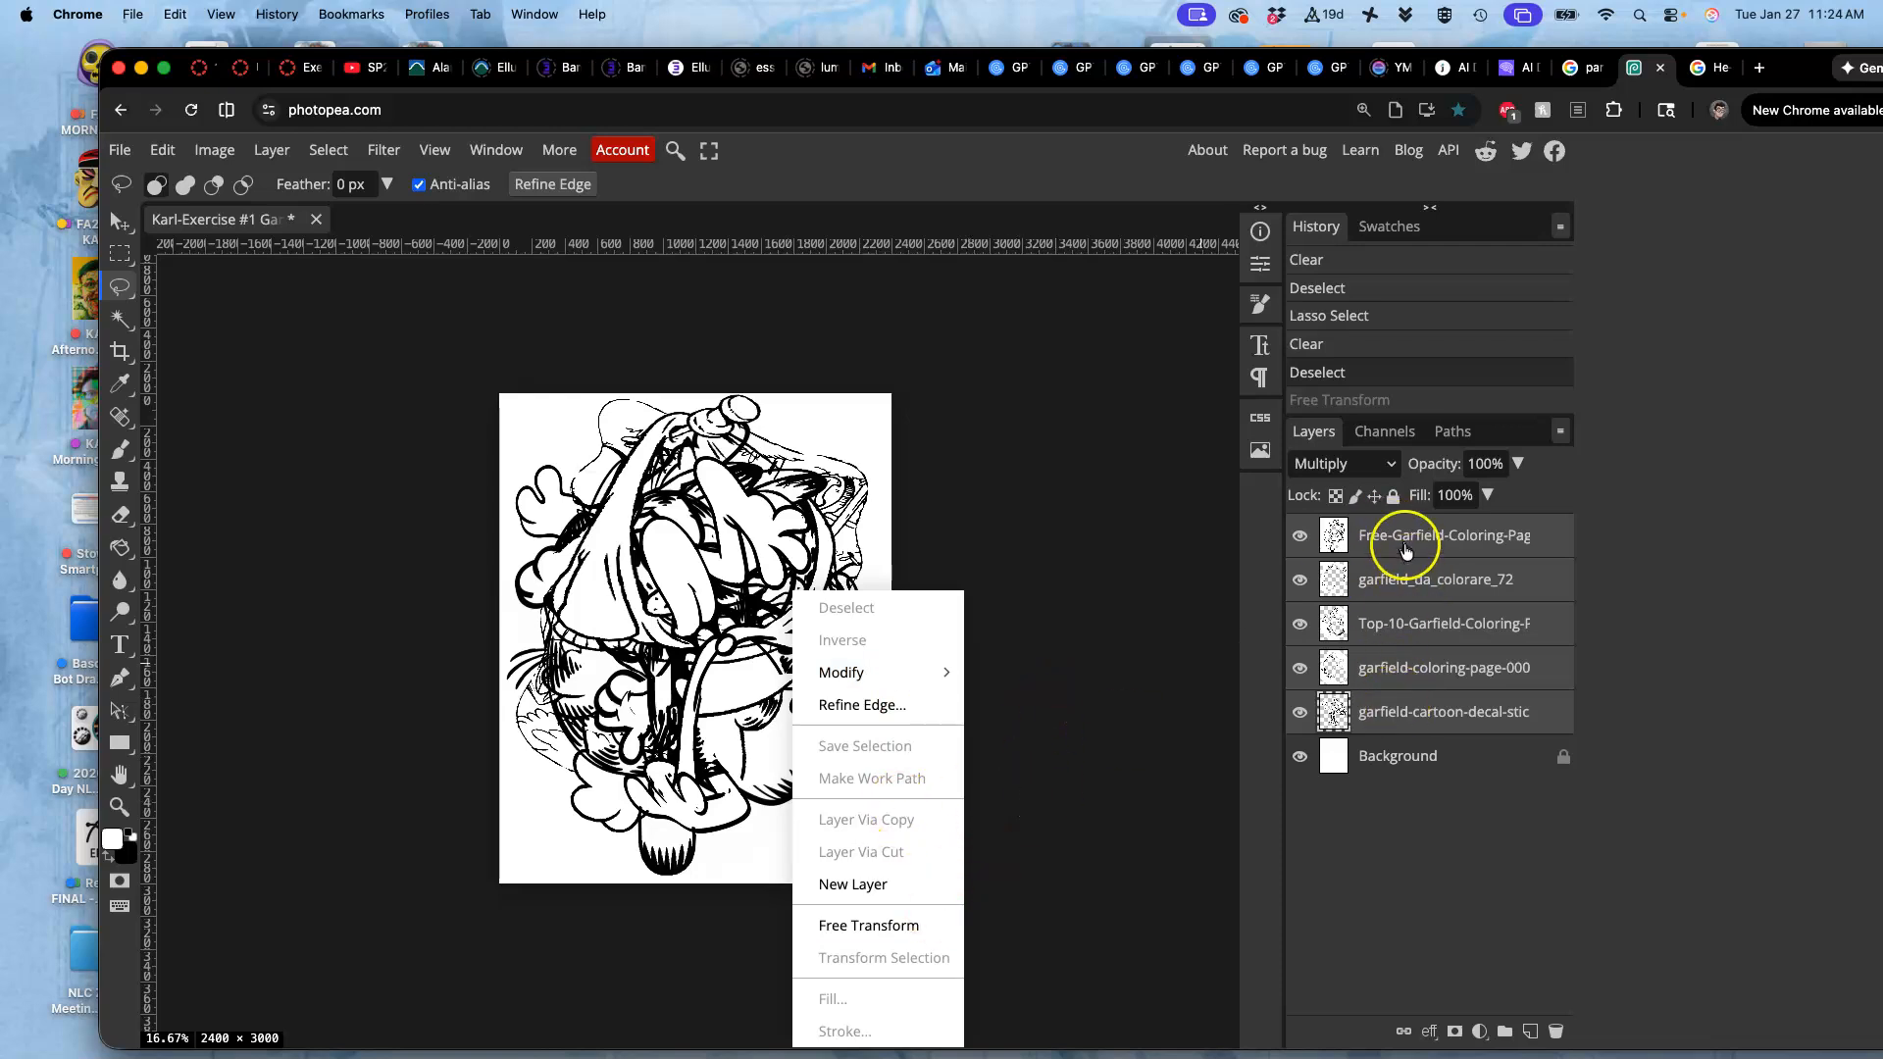
click(883, 925)
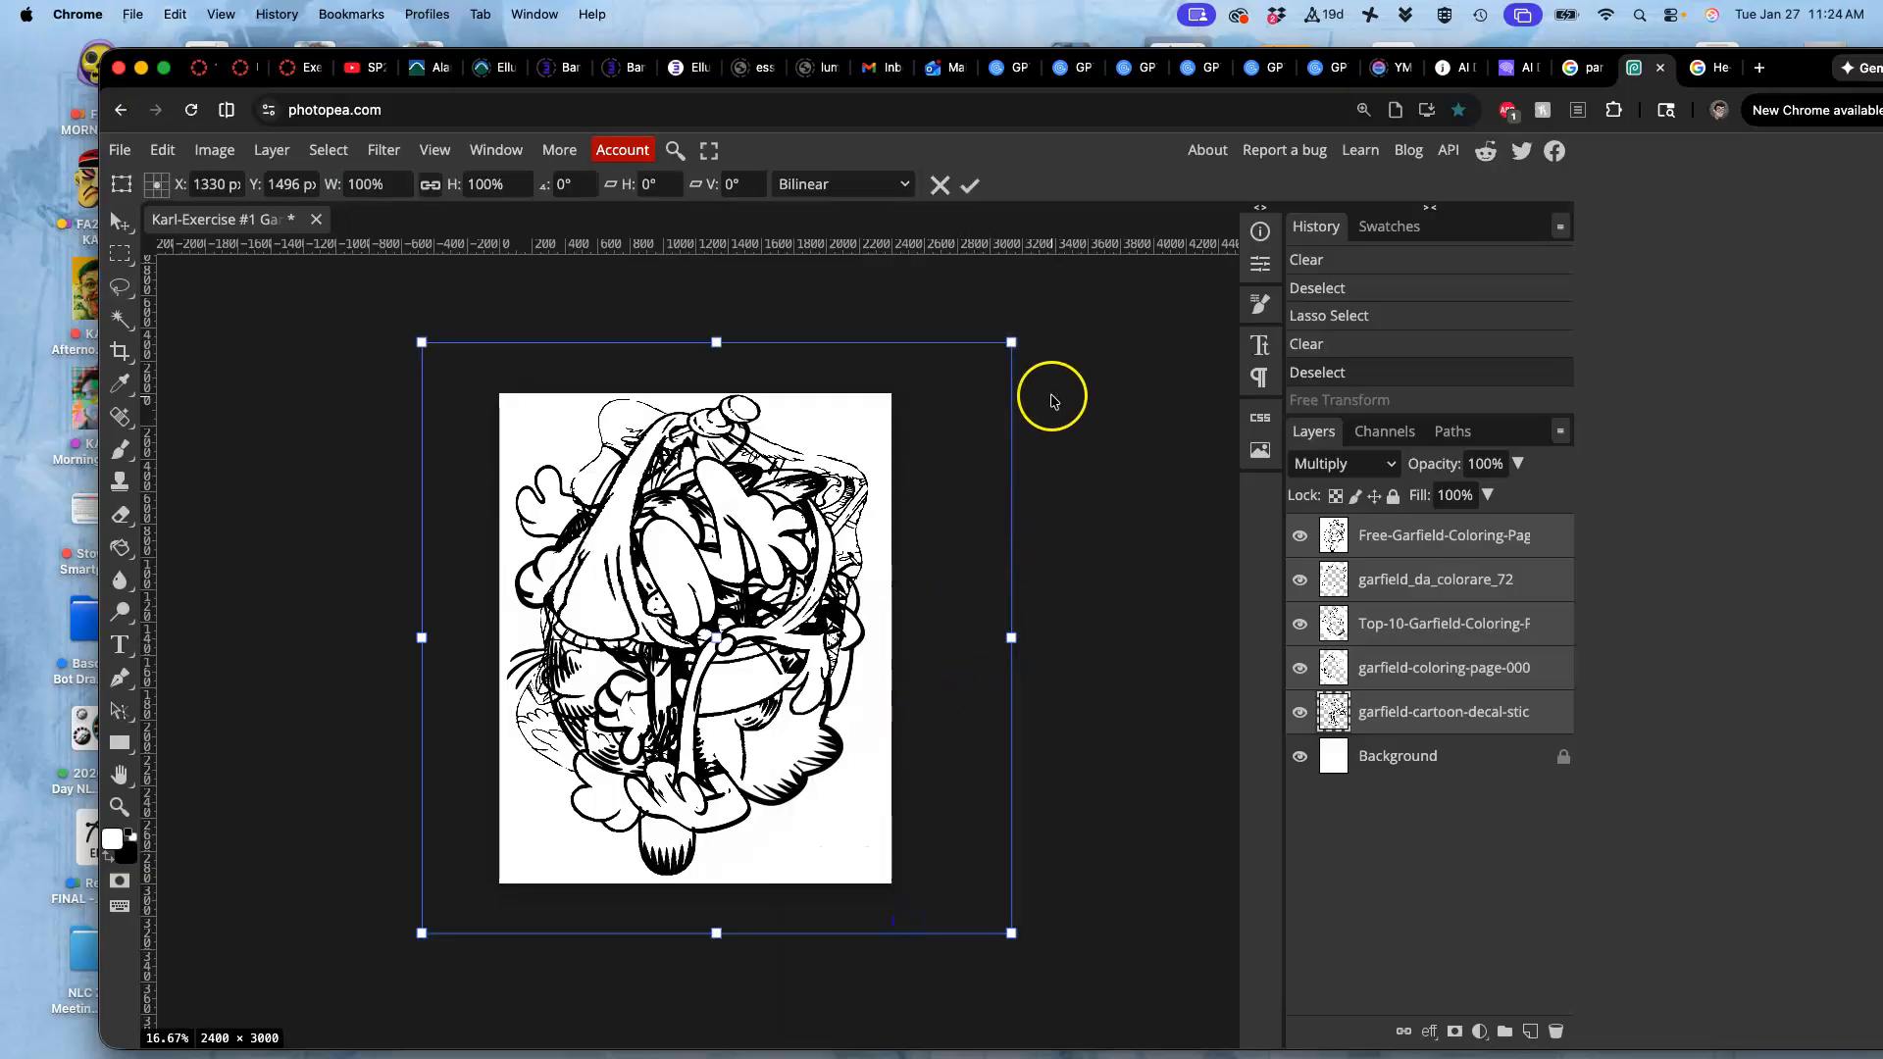
drag(1013, 337, 990, 366)
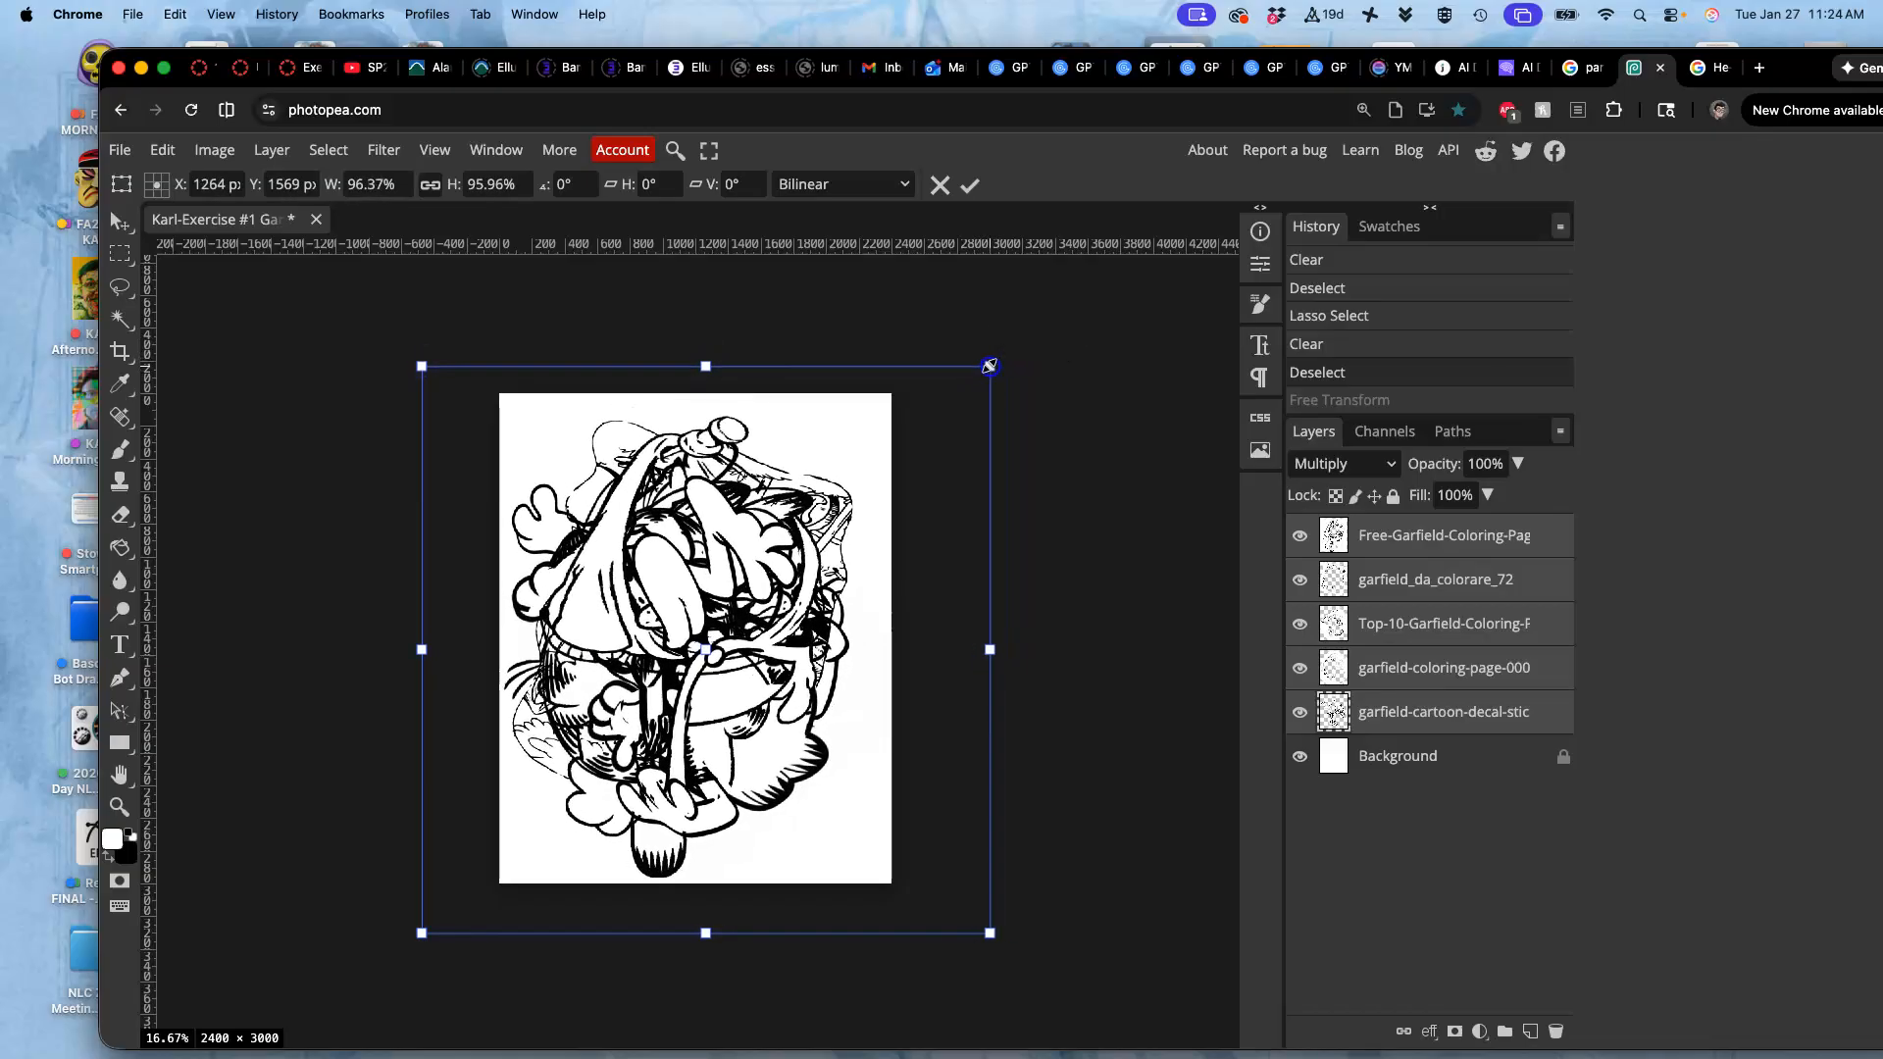
drag(423, 931, 449, 912)
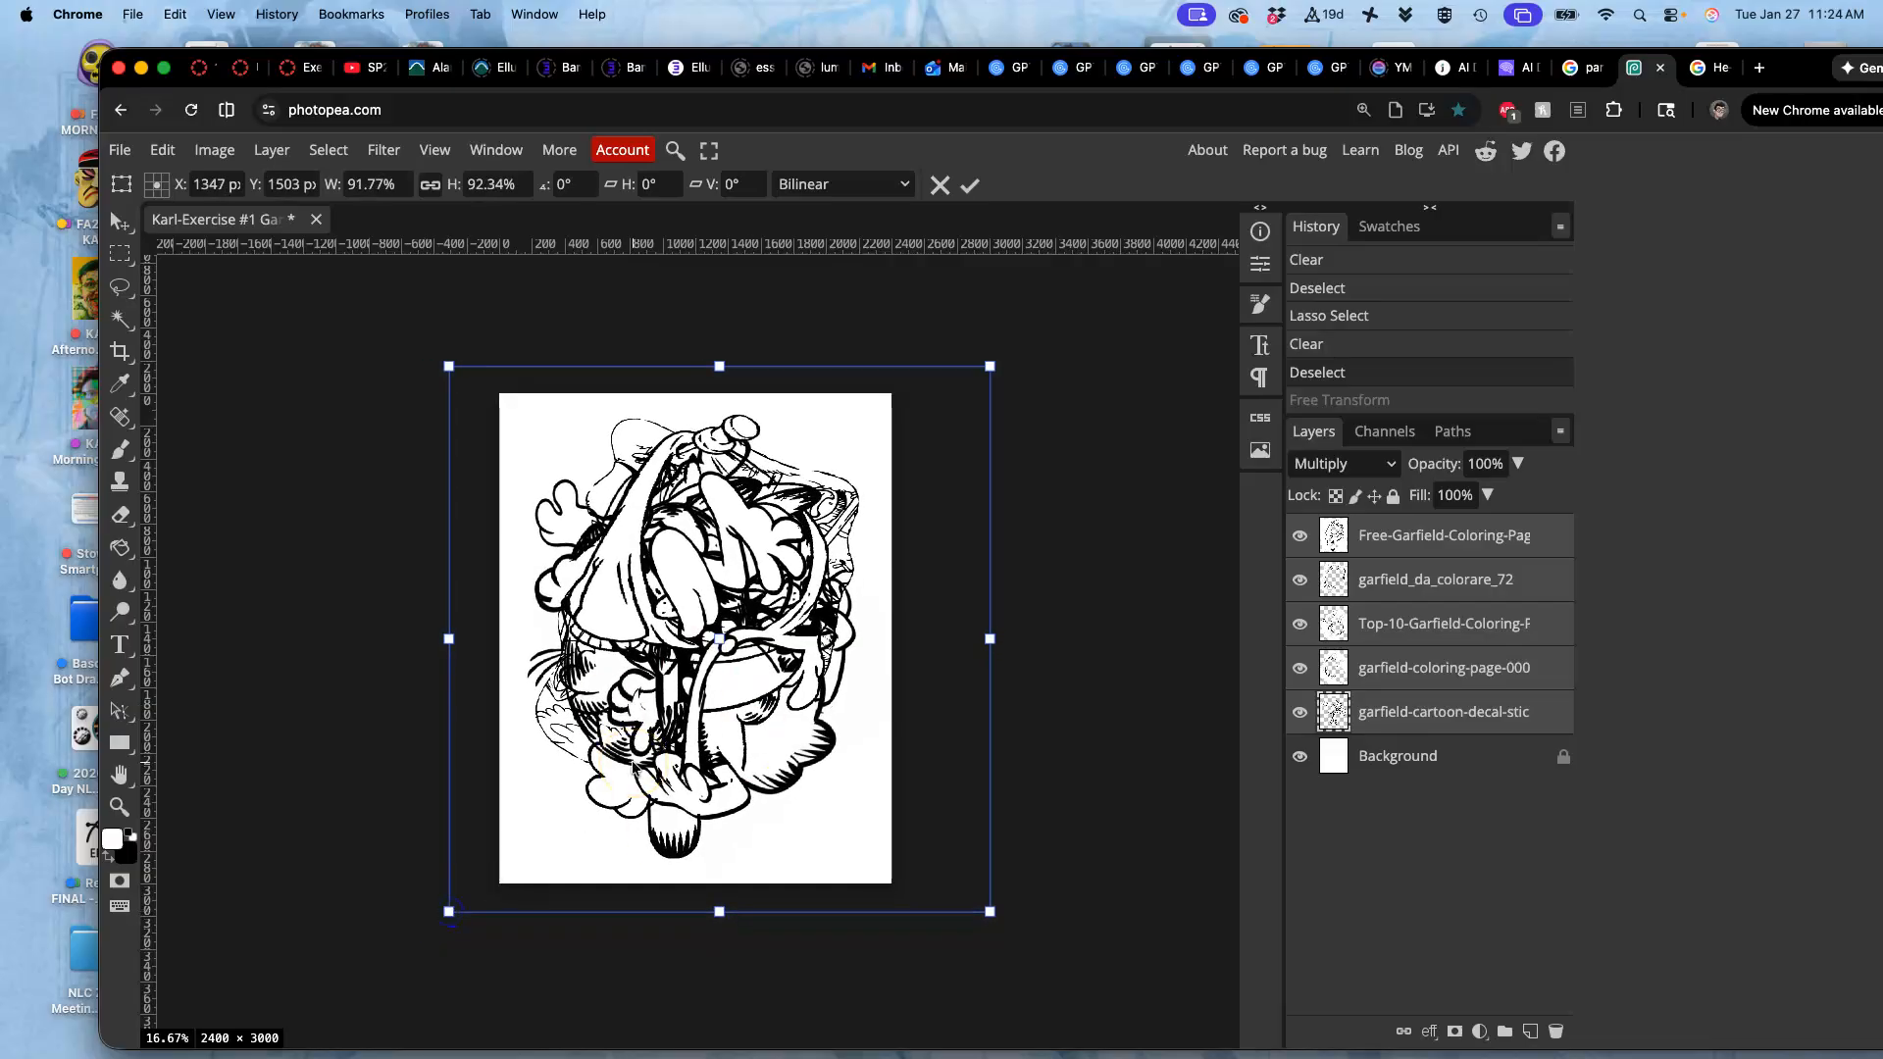
key(Return)
Toggle each of the five drawing layers off and on to identify which one holds the lines beneath the hood's brim
scroll(678, 708, up, 2)
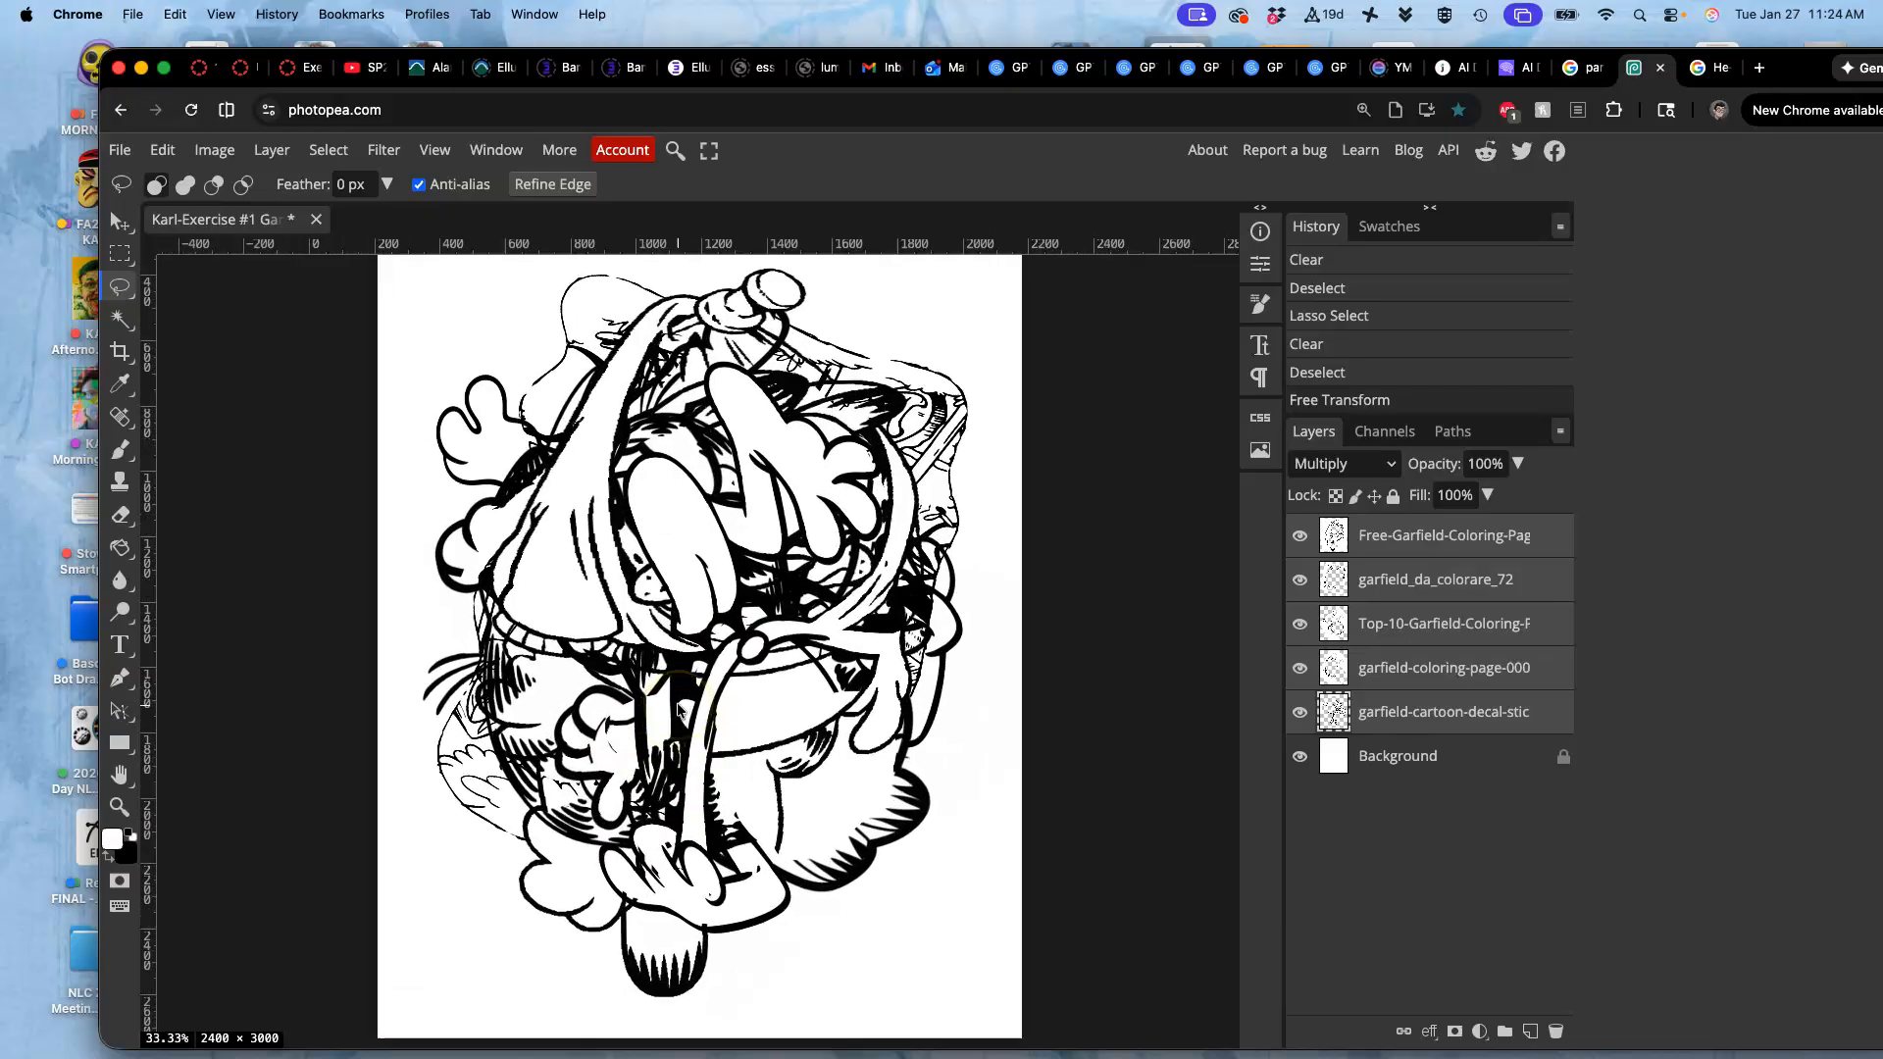
scroll(679, 708, up, 3)
scroll(679, 708, down, 3)
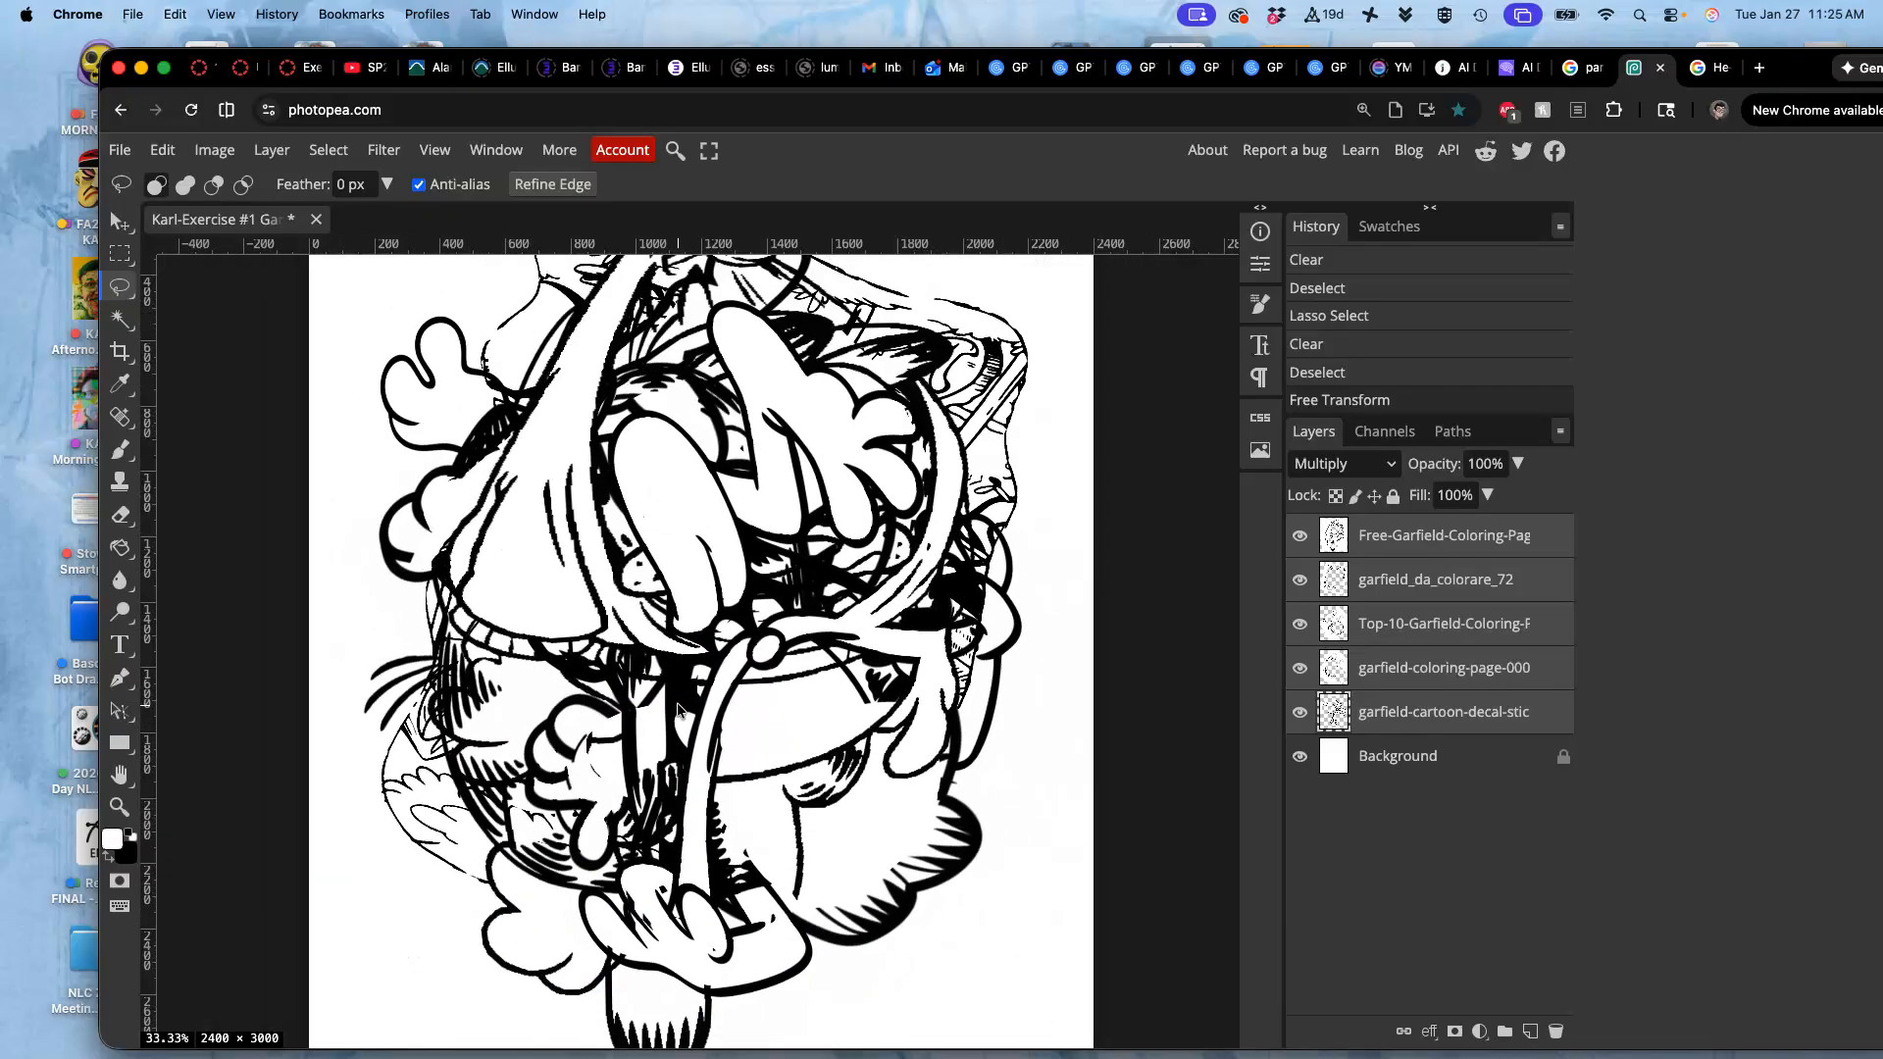
scroll(679, 708, down, 2)
scroll(678, 708, up, 4)
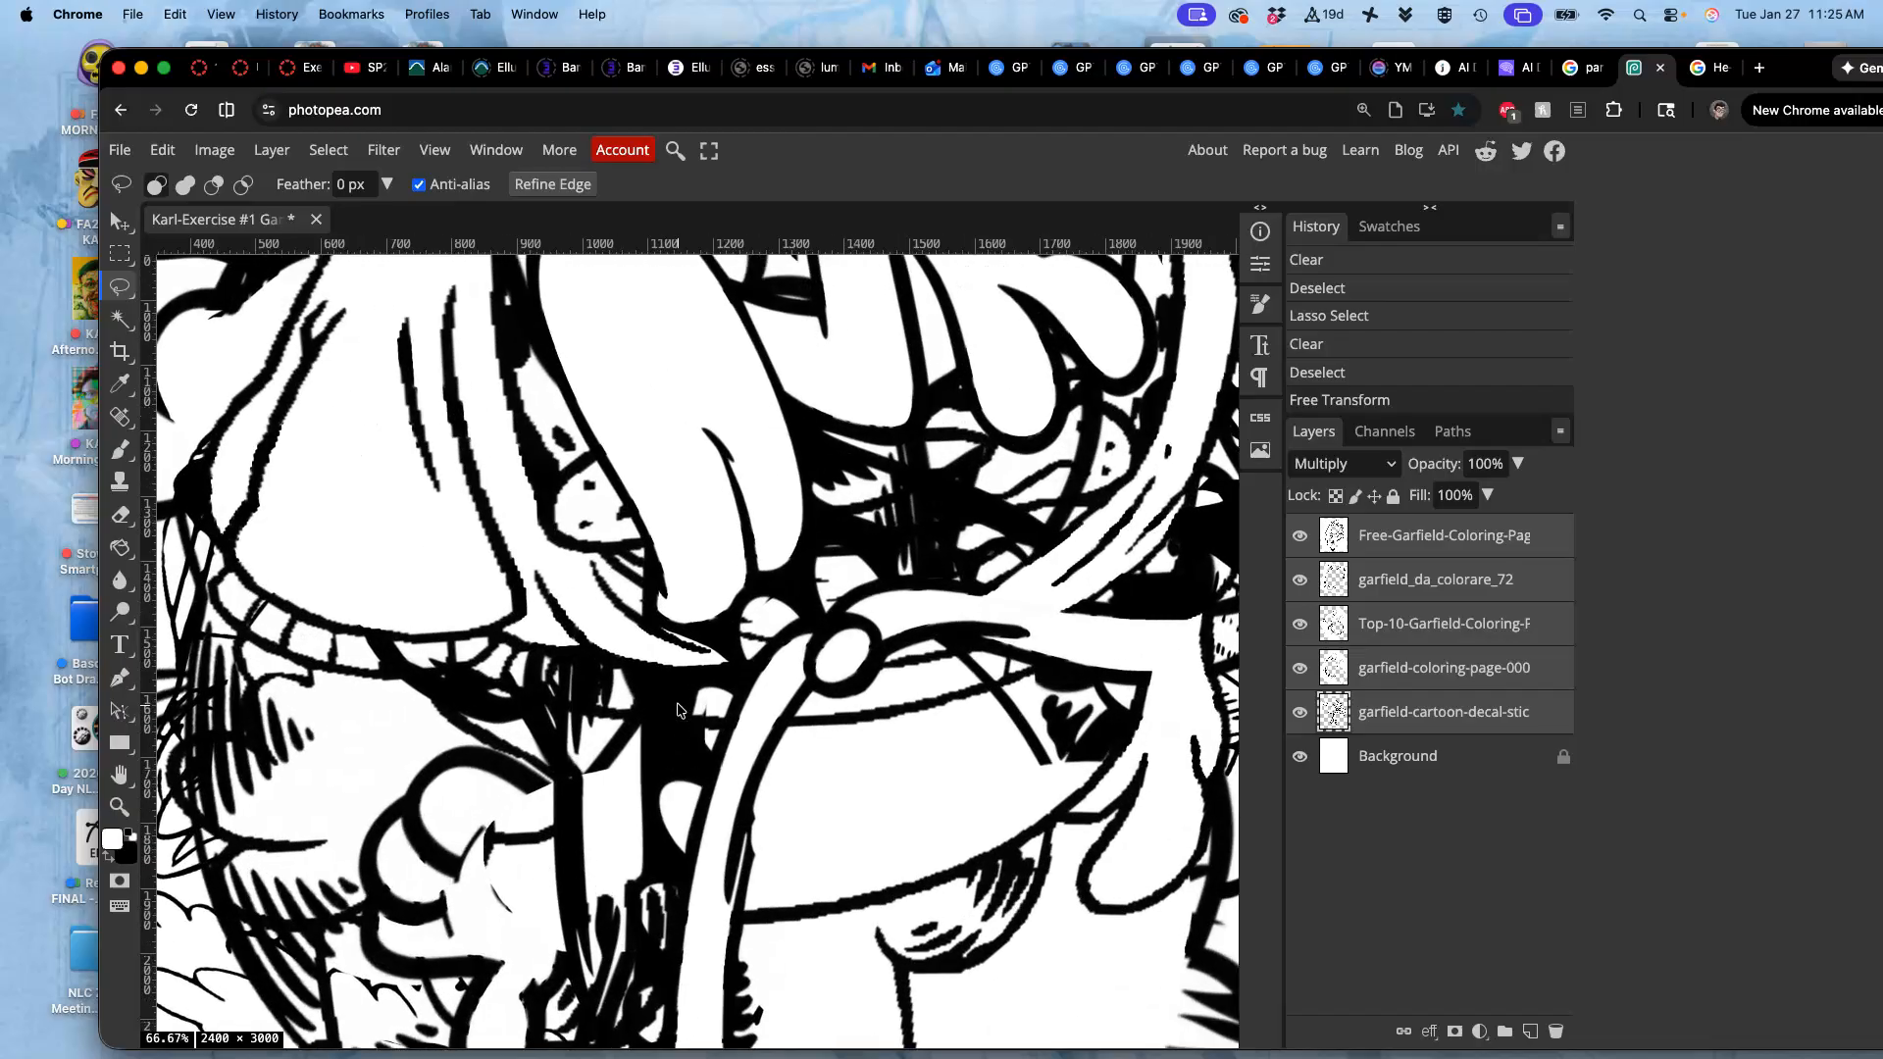
scroll(678, 708, up, 1)
click(1299, 712)
click(1299, 711)
click(1299, 671)
click(1300, 671)
click(1299, 623)
click(1299, 623)
click(1299, 579)
click(1299, 579)
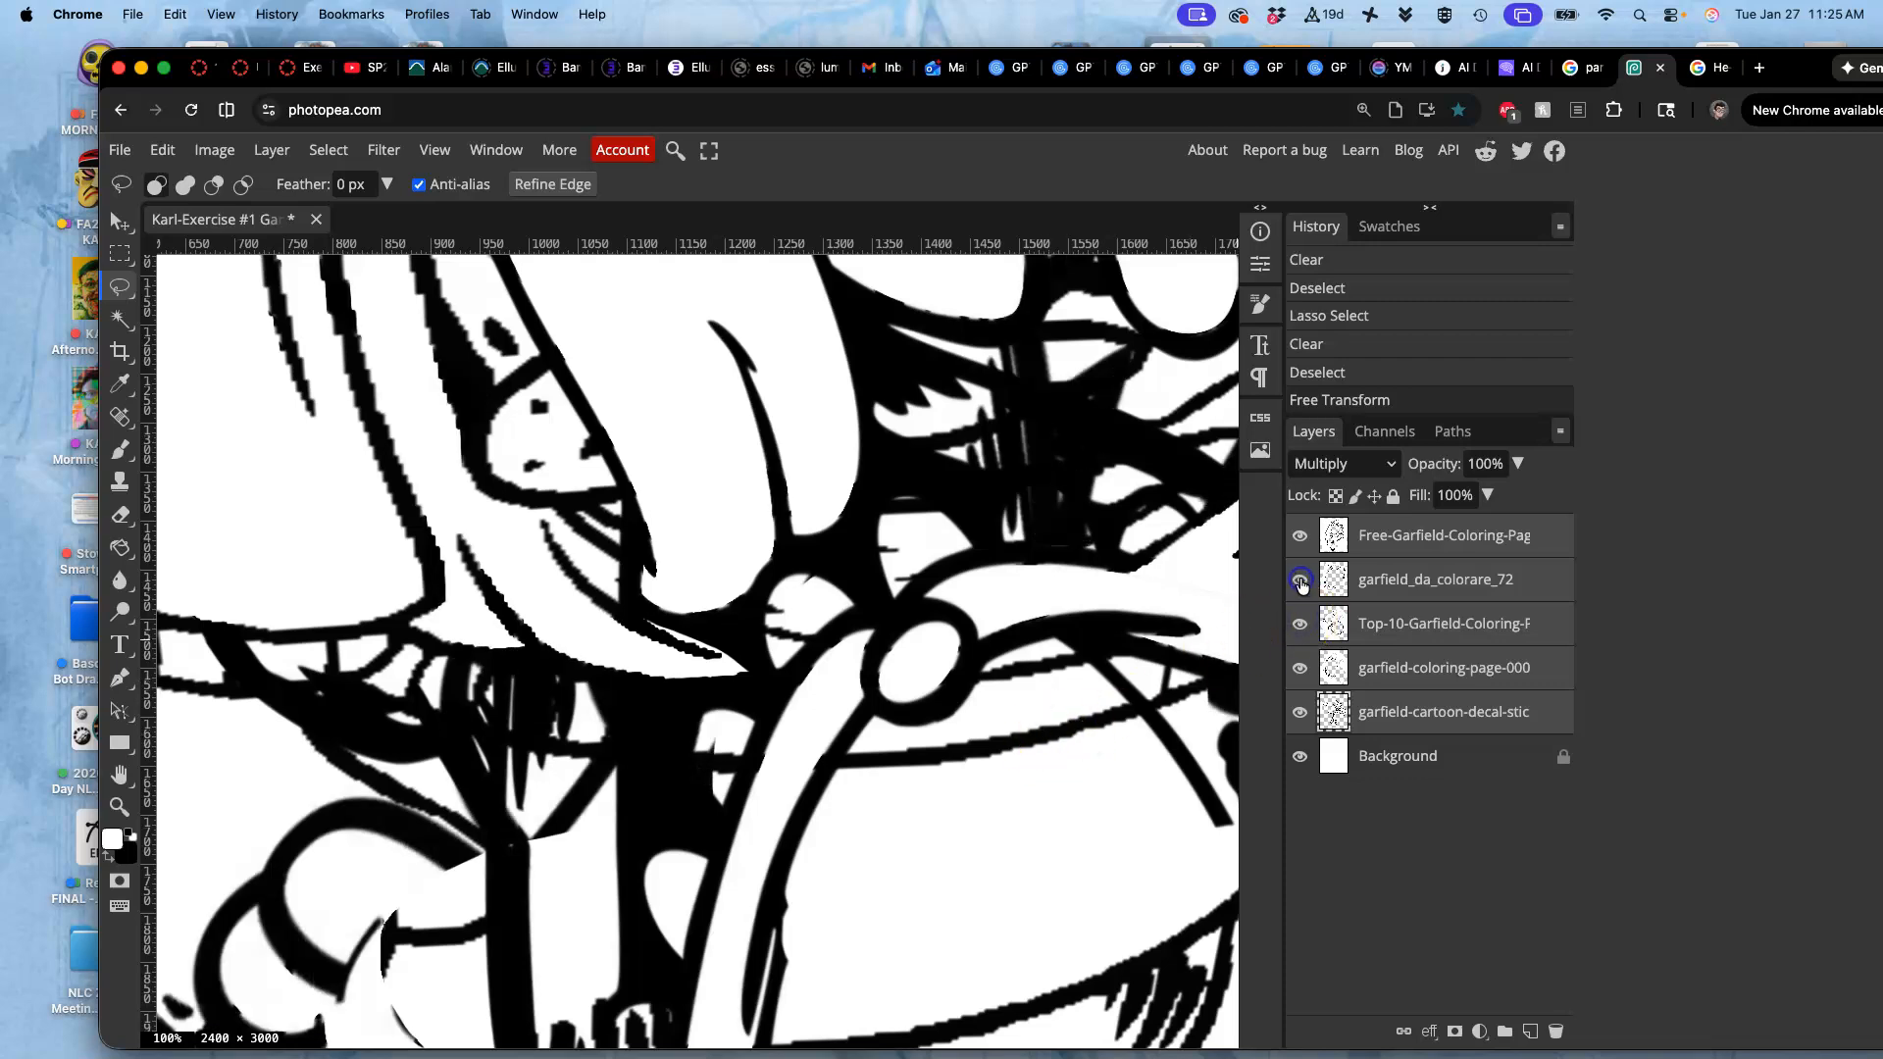
click(1299, 535)
click(1299, 535)
On Free-Garfield-Coloring-Pag, Lasso the strip beneath the hood's brim and try clearing it, then undo the clear but keep the selection
click(1390, 547)
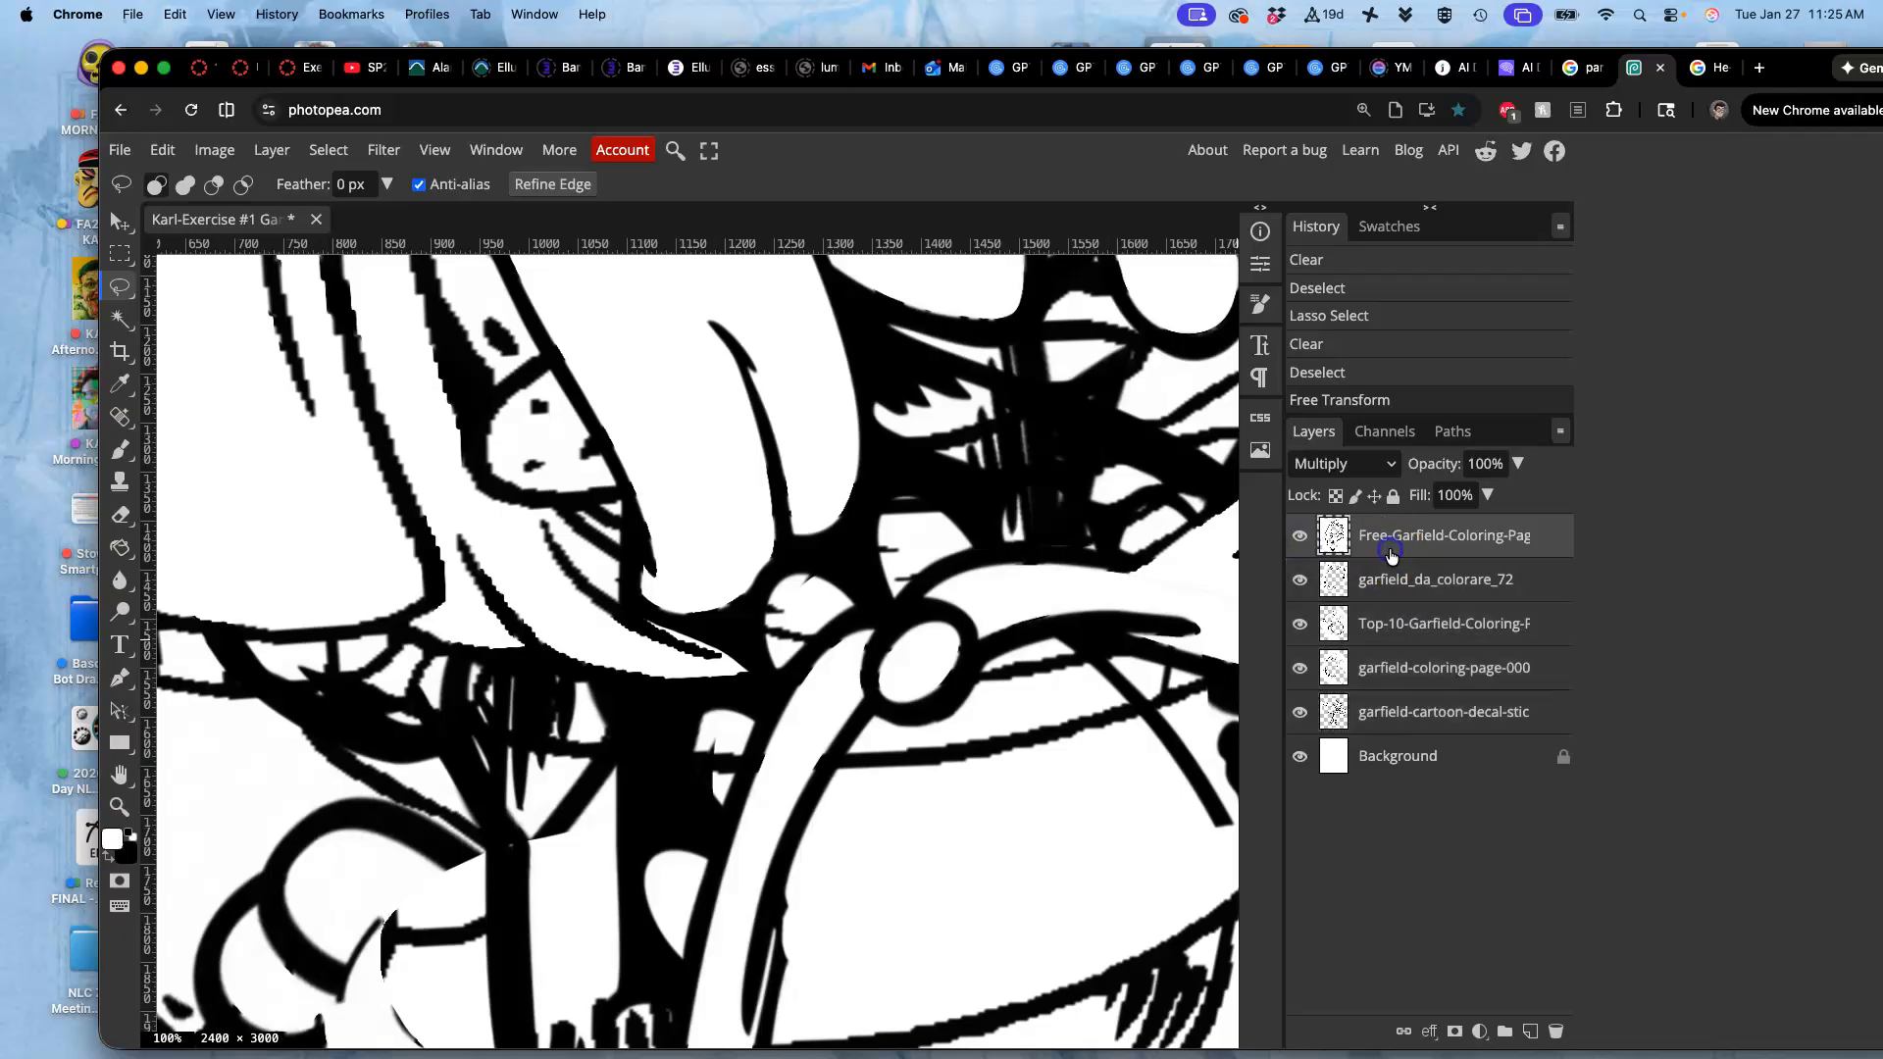
key(super+minus)
key(super+minus)
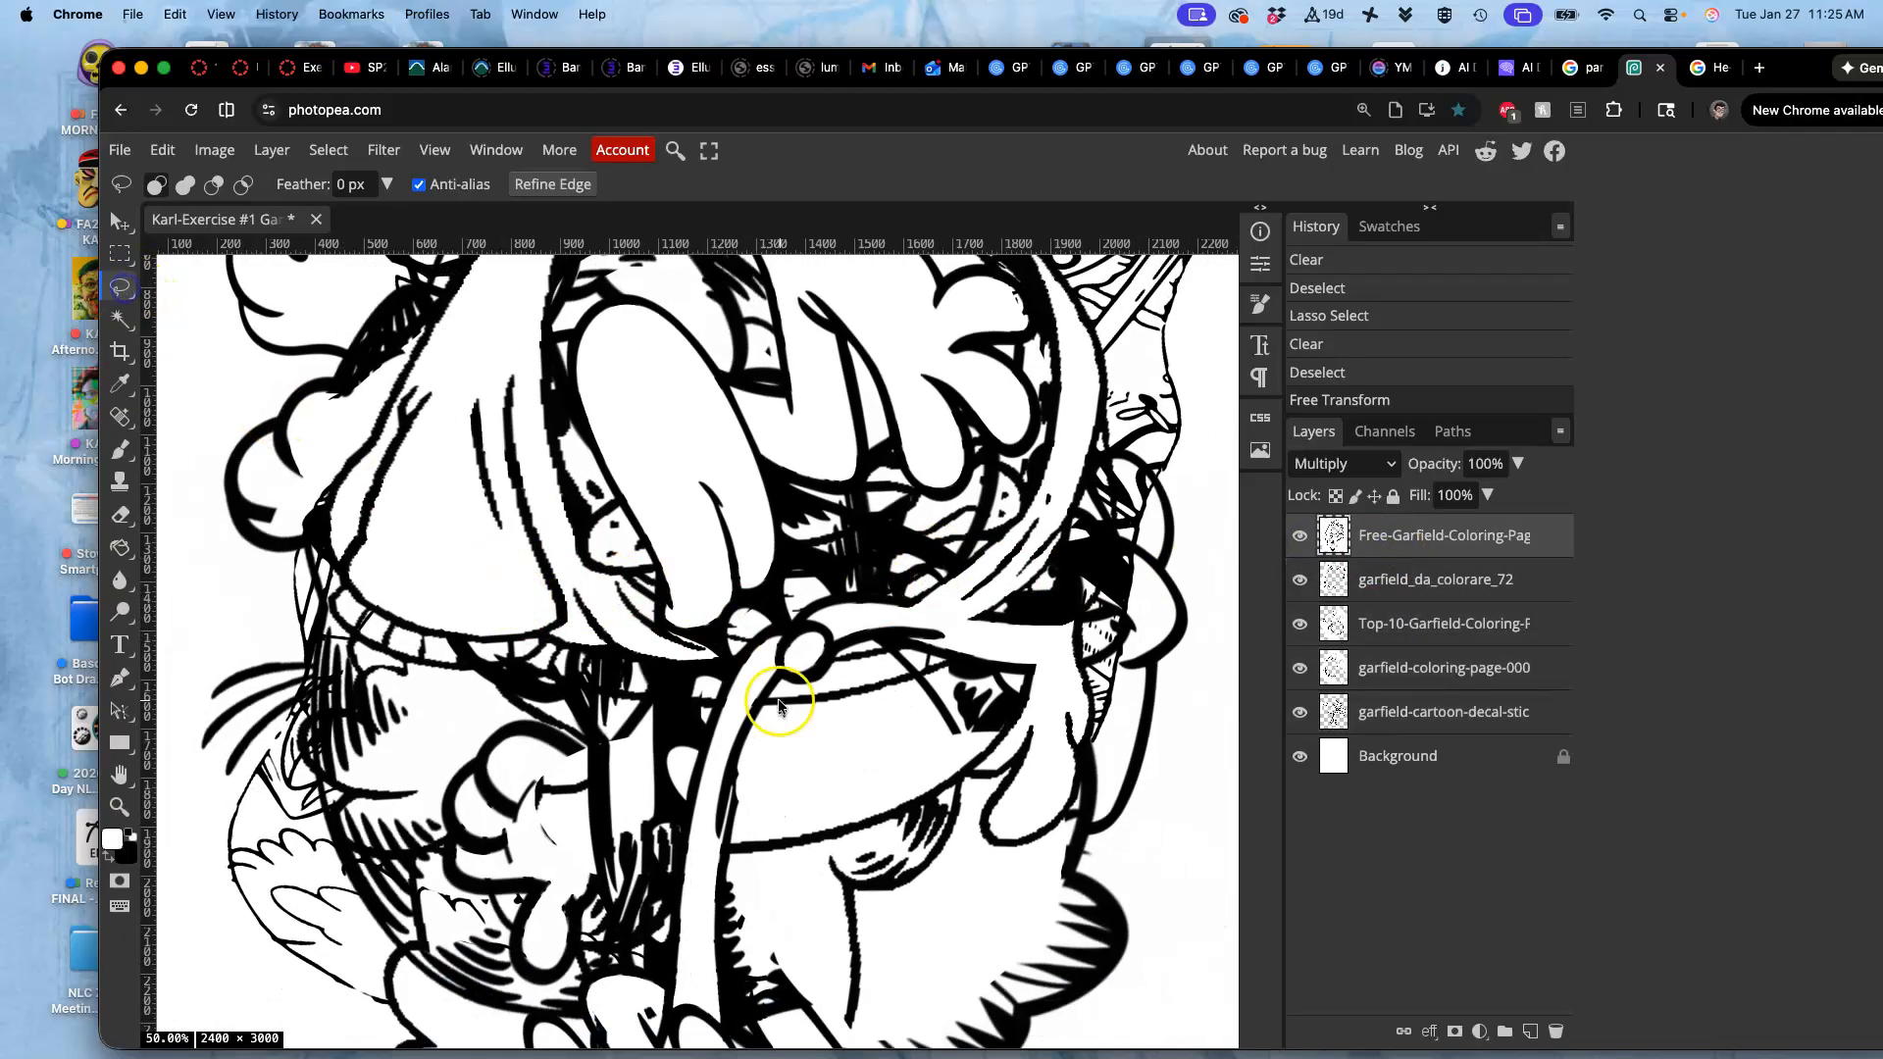
drag(732, 675, 725, 697)
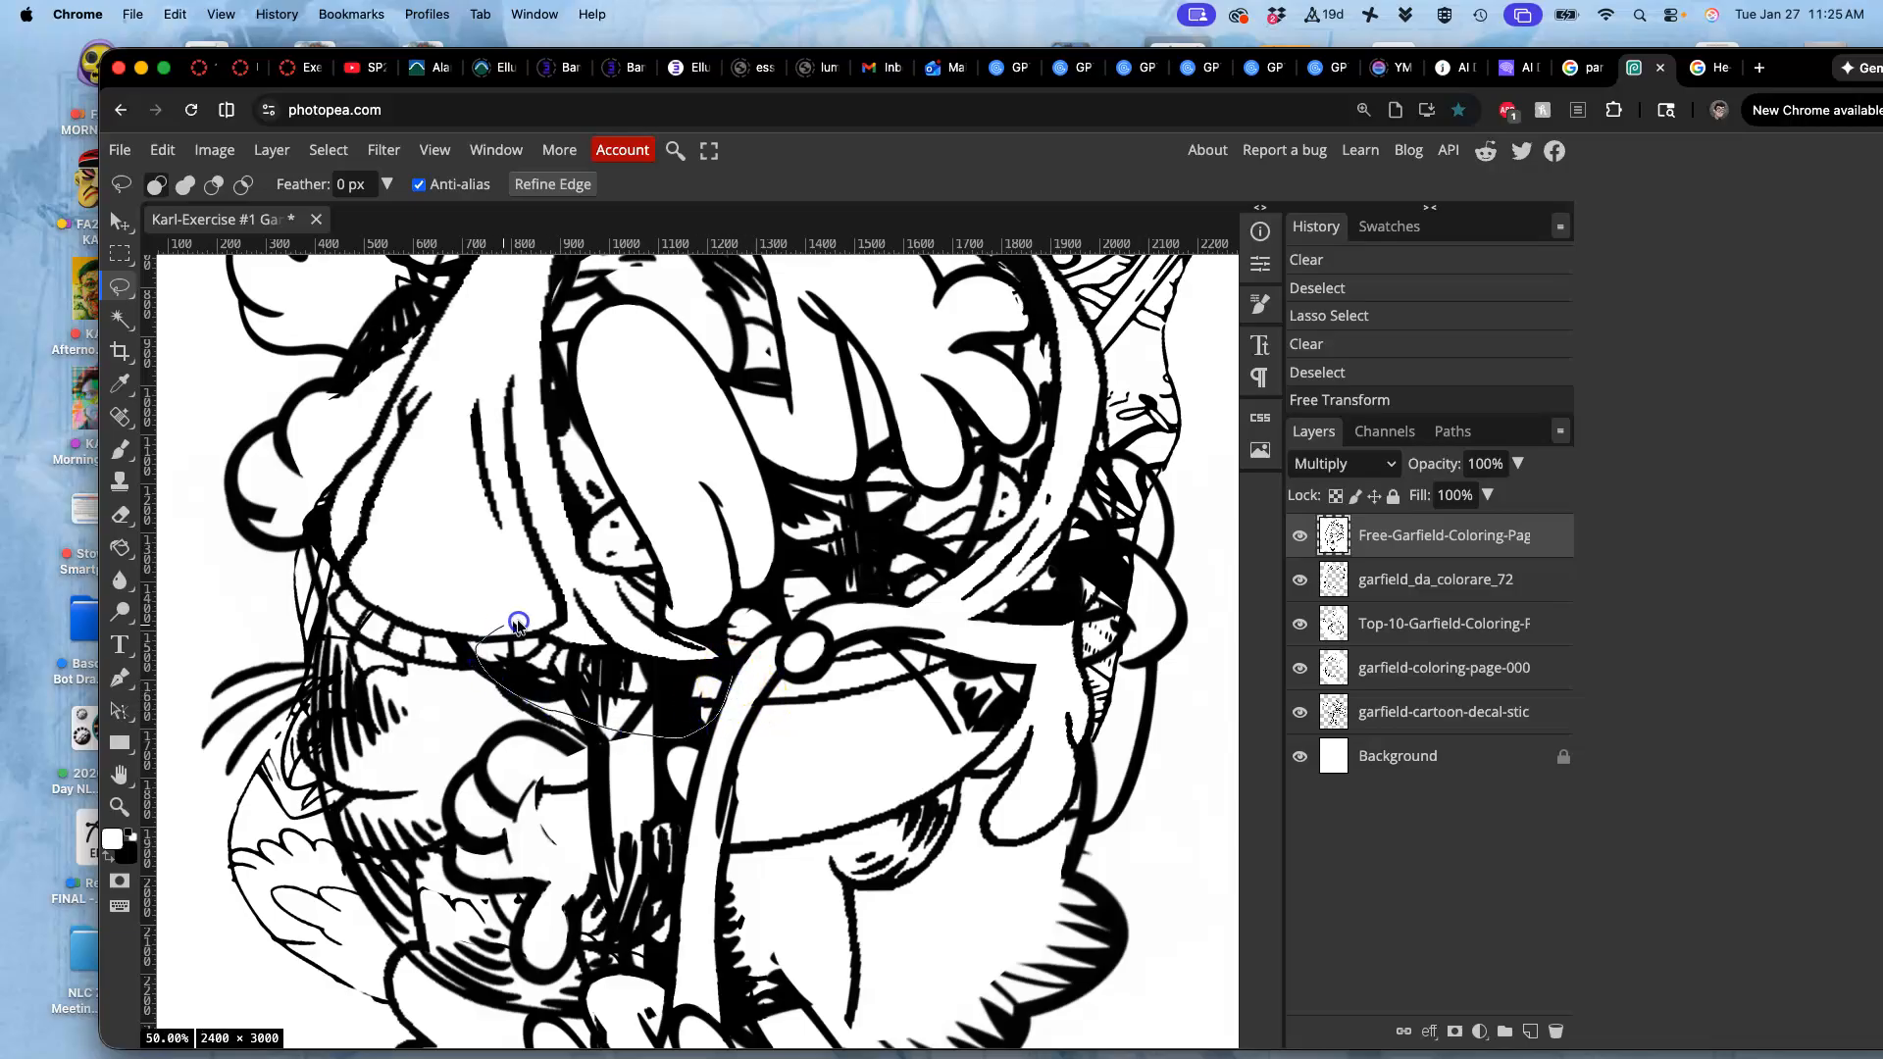
drag(716, 678, 720, 680)
key(Delete)
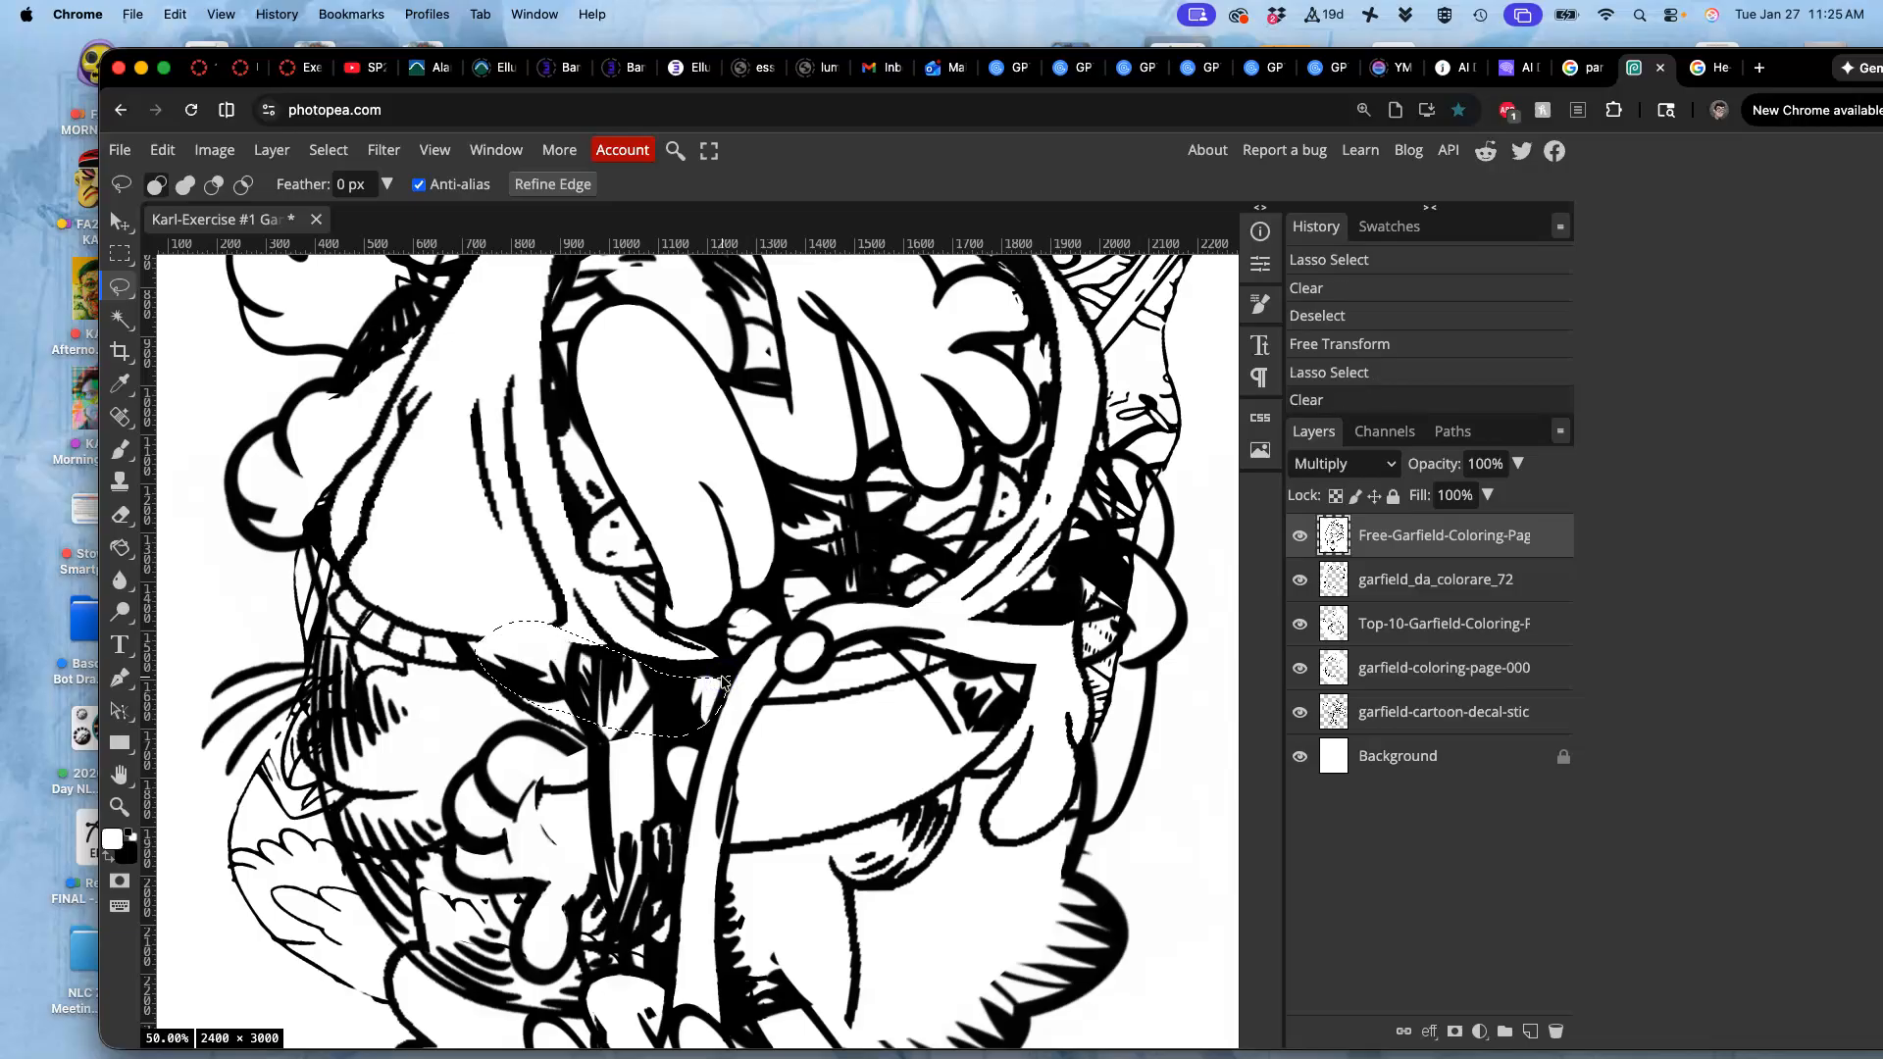
key(super+z)
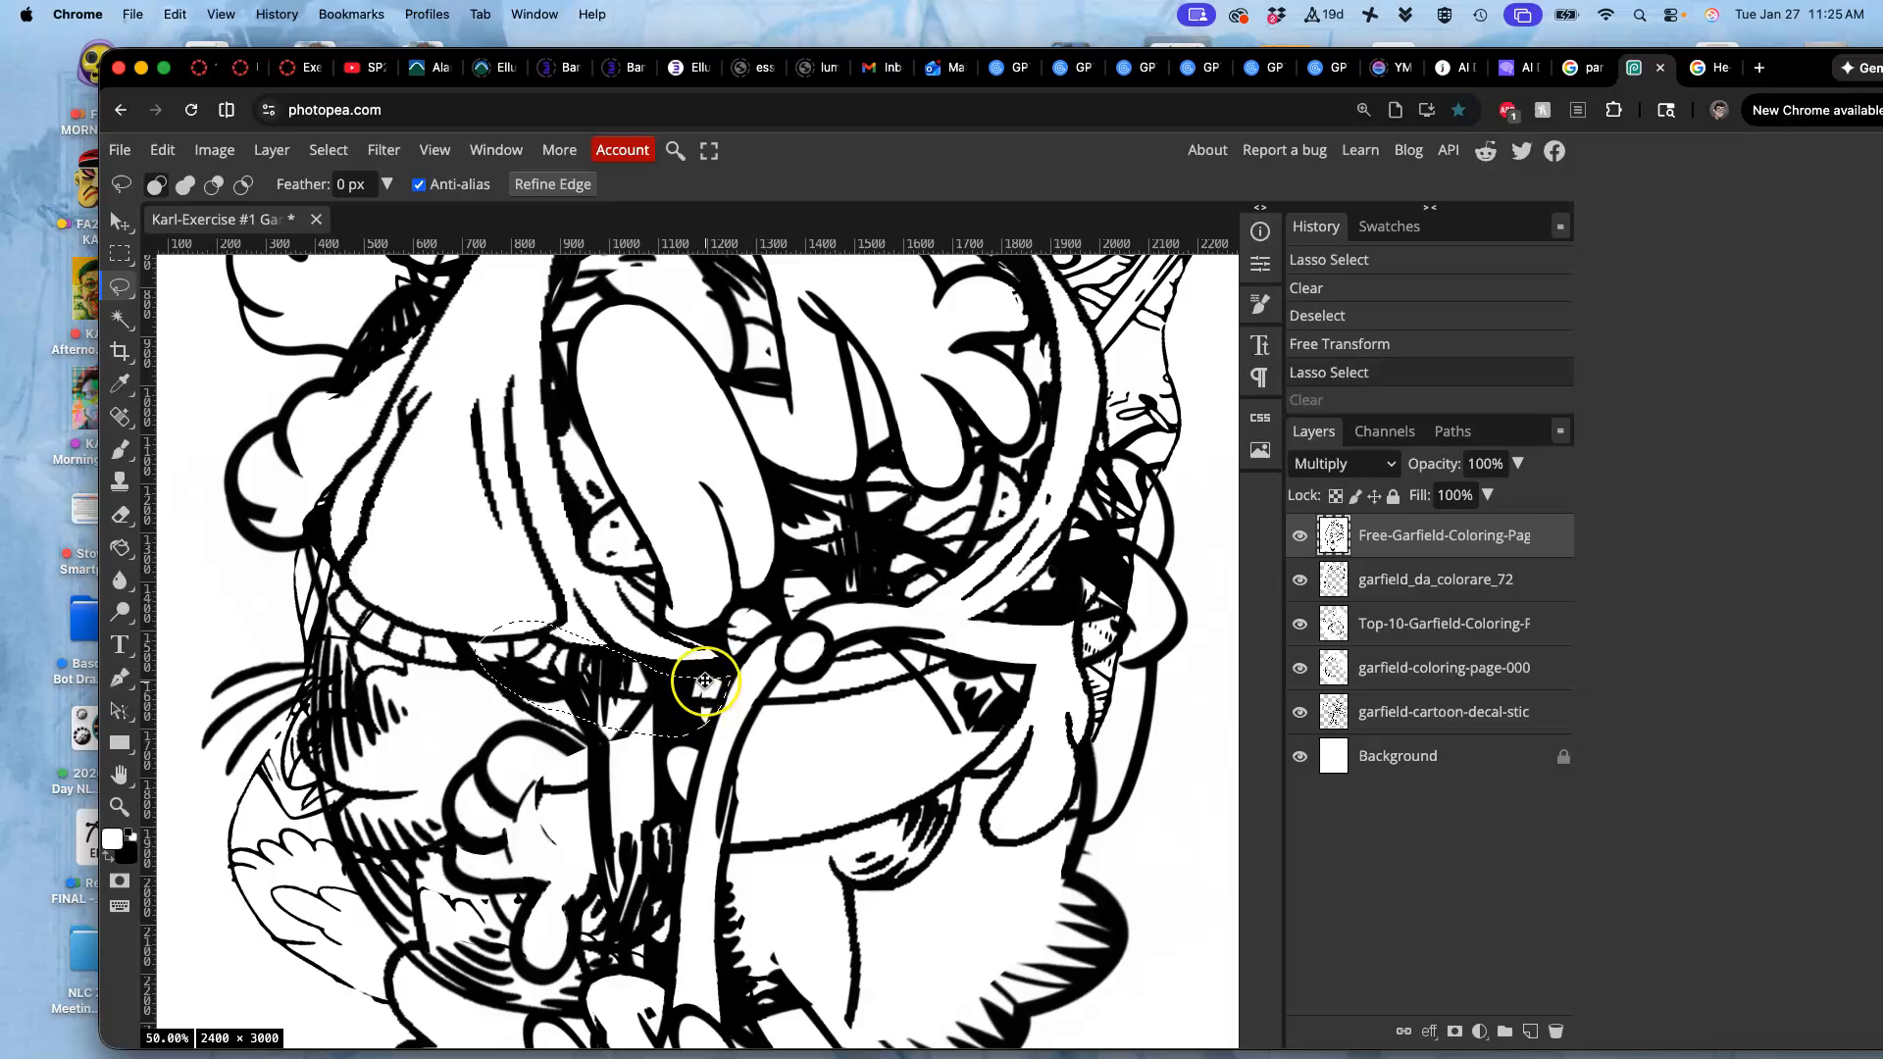
Subtract the hood's brim from the Lasso selection, clear the remaining strip below it, and deselect
drag(683, 662, 685, 662)
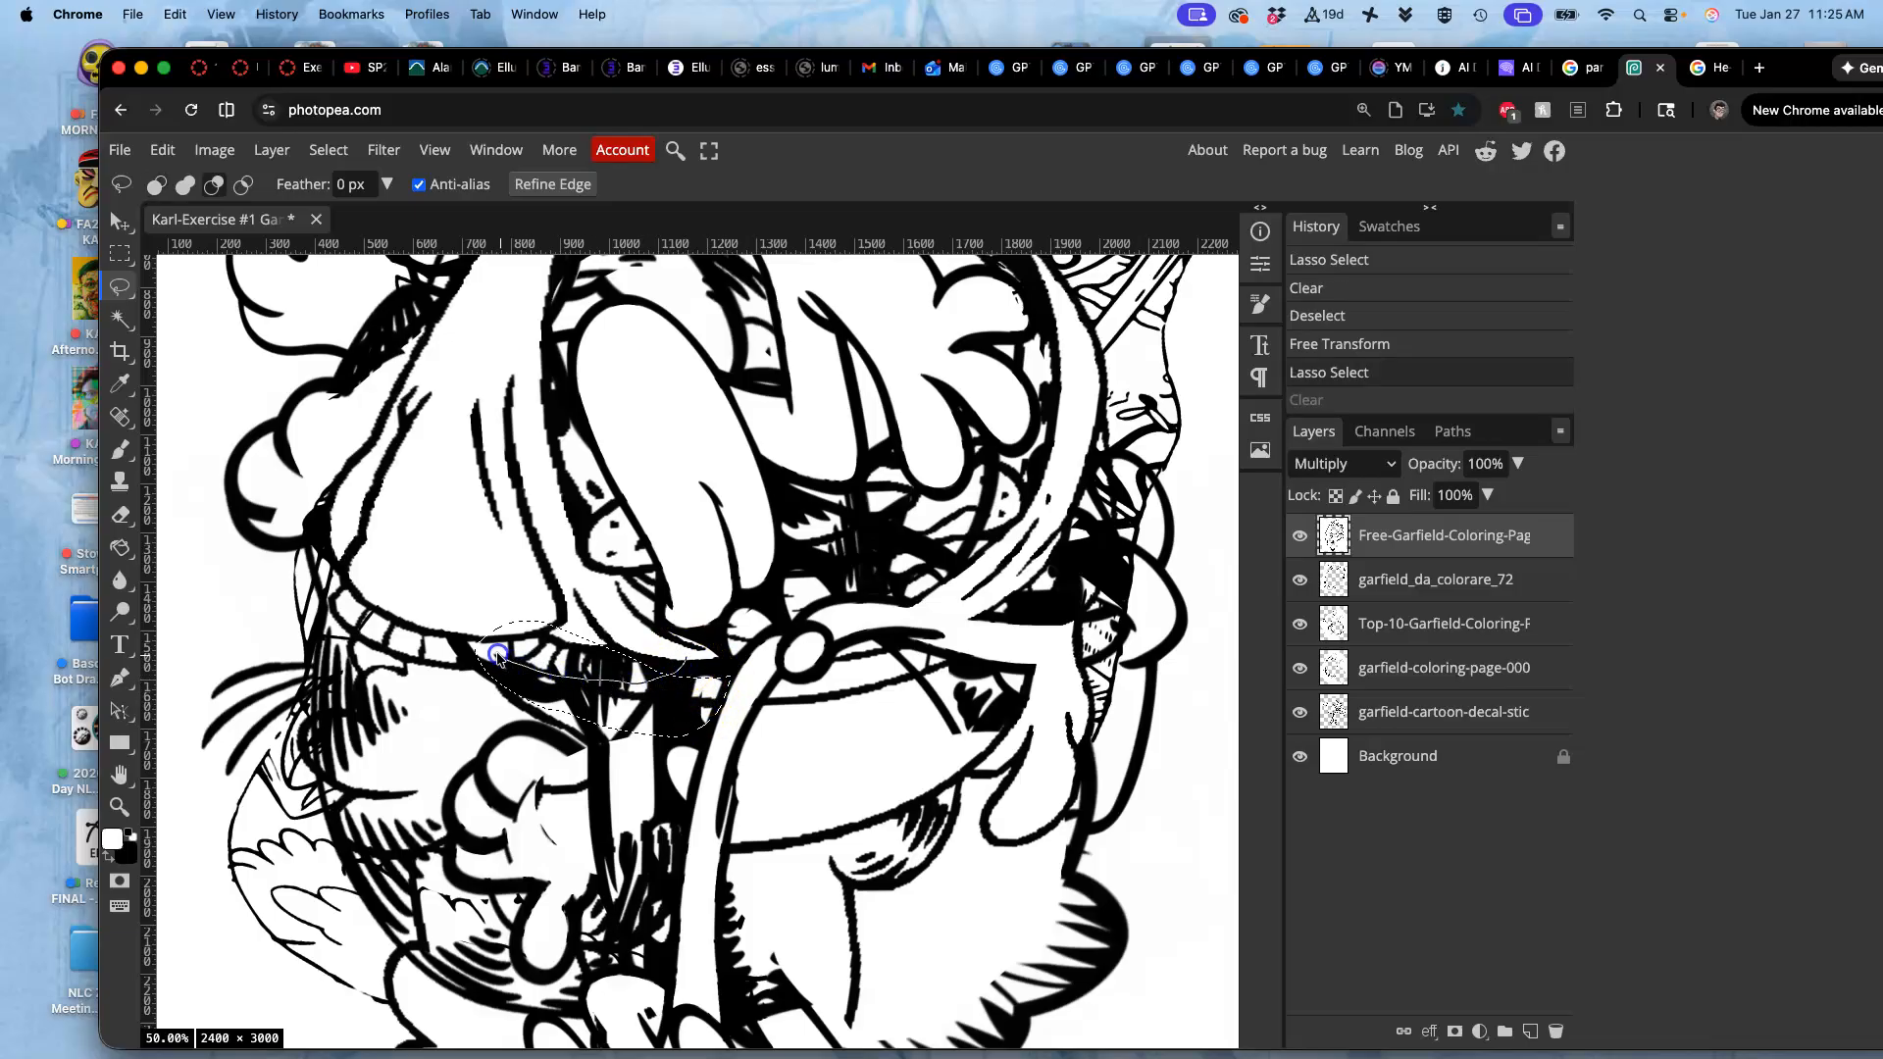
drag(563, 589, 654, 615)
key(Delete)
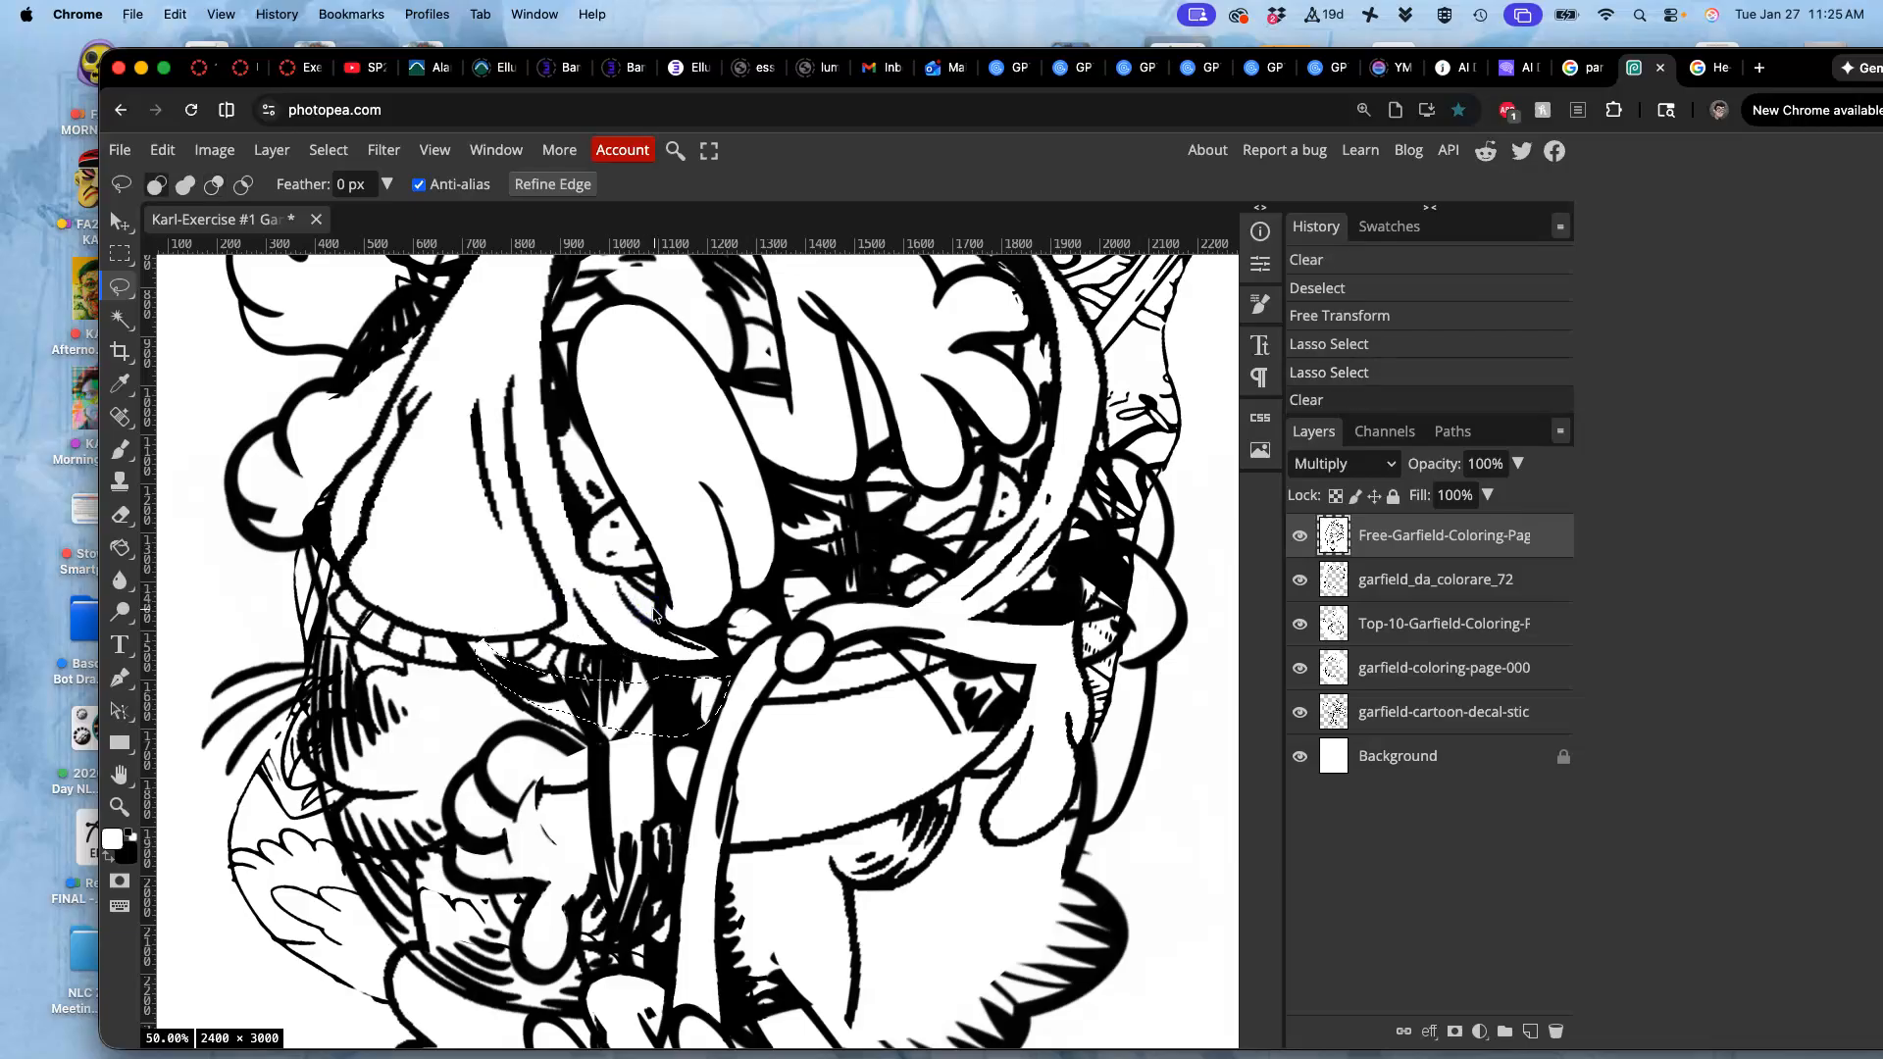
key(super+d)
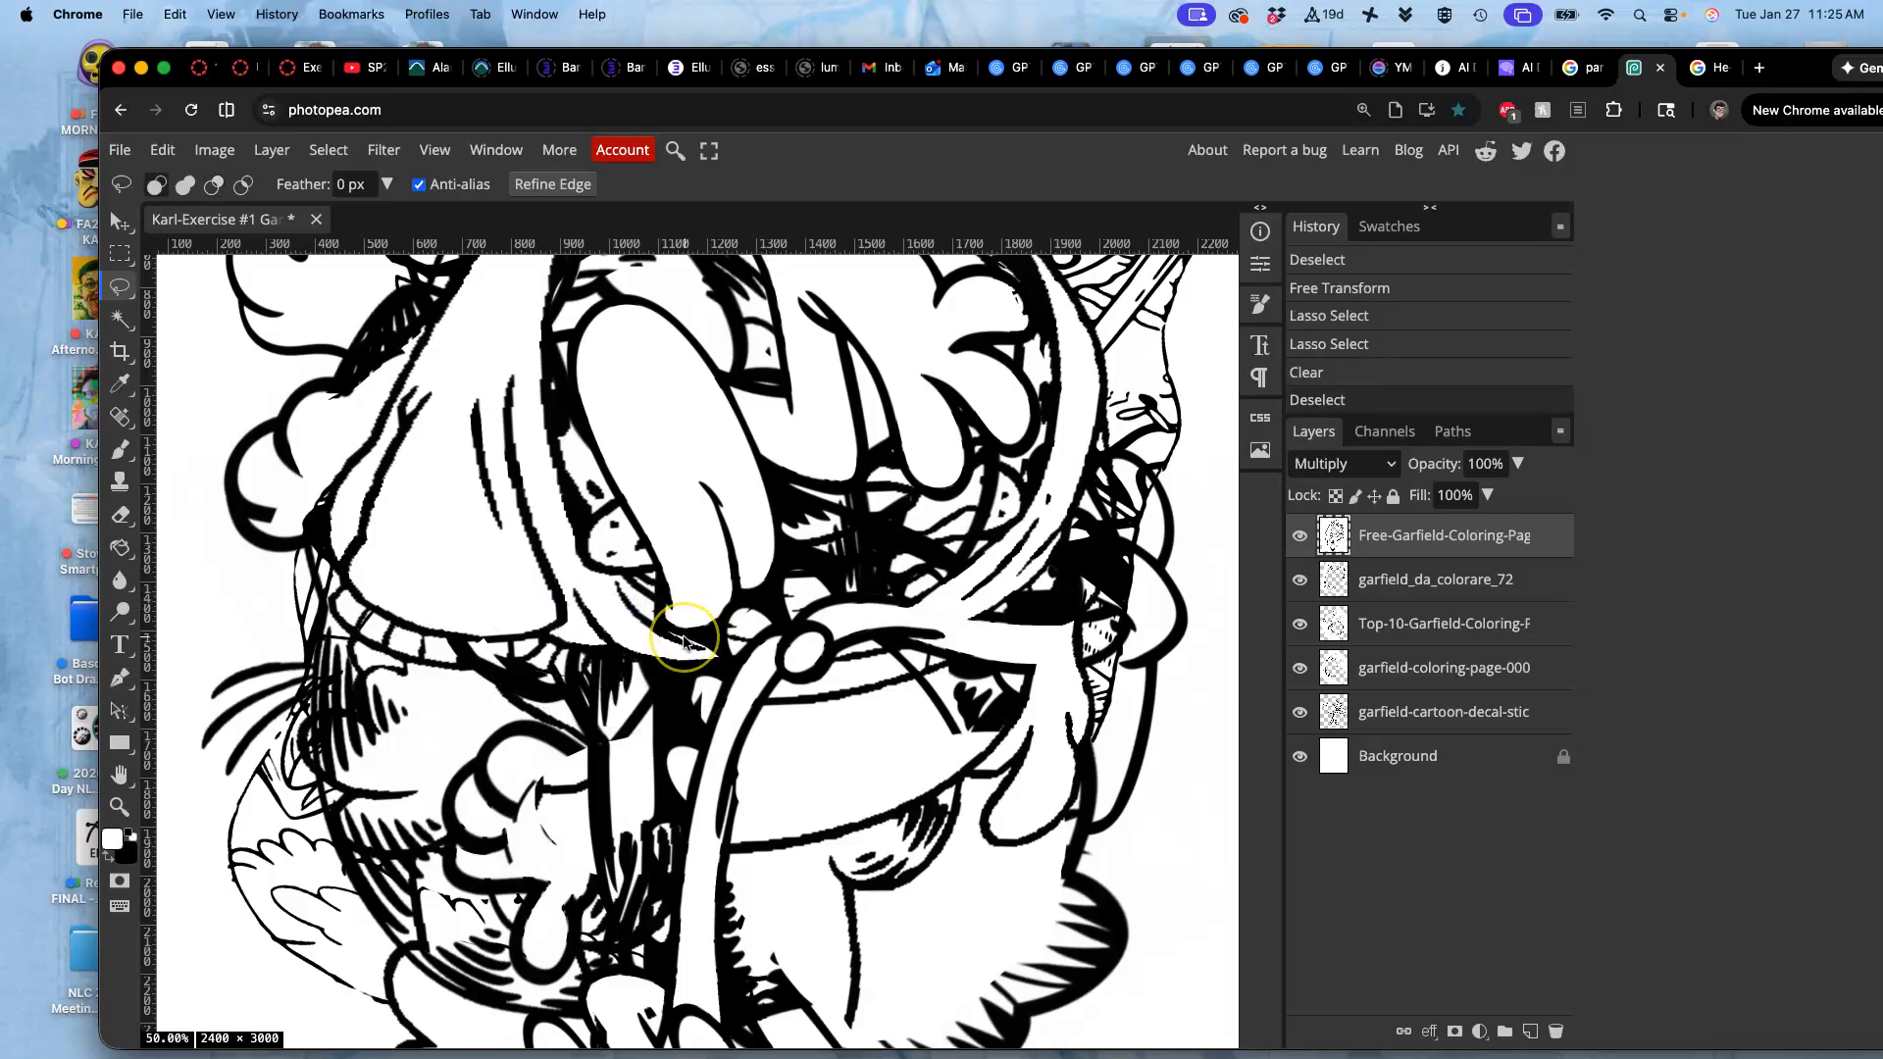
Undo the last clear and deselect, subtract the edge near the brim's outline from the restored selection, clear the strip again, and deselect
key(super+equal)
key(super+equal)
scroll(684, 642, left, 2)
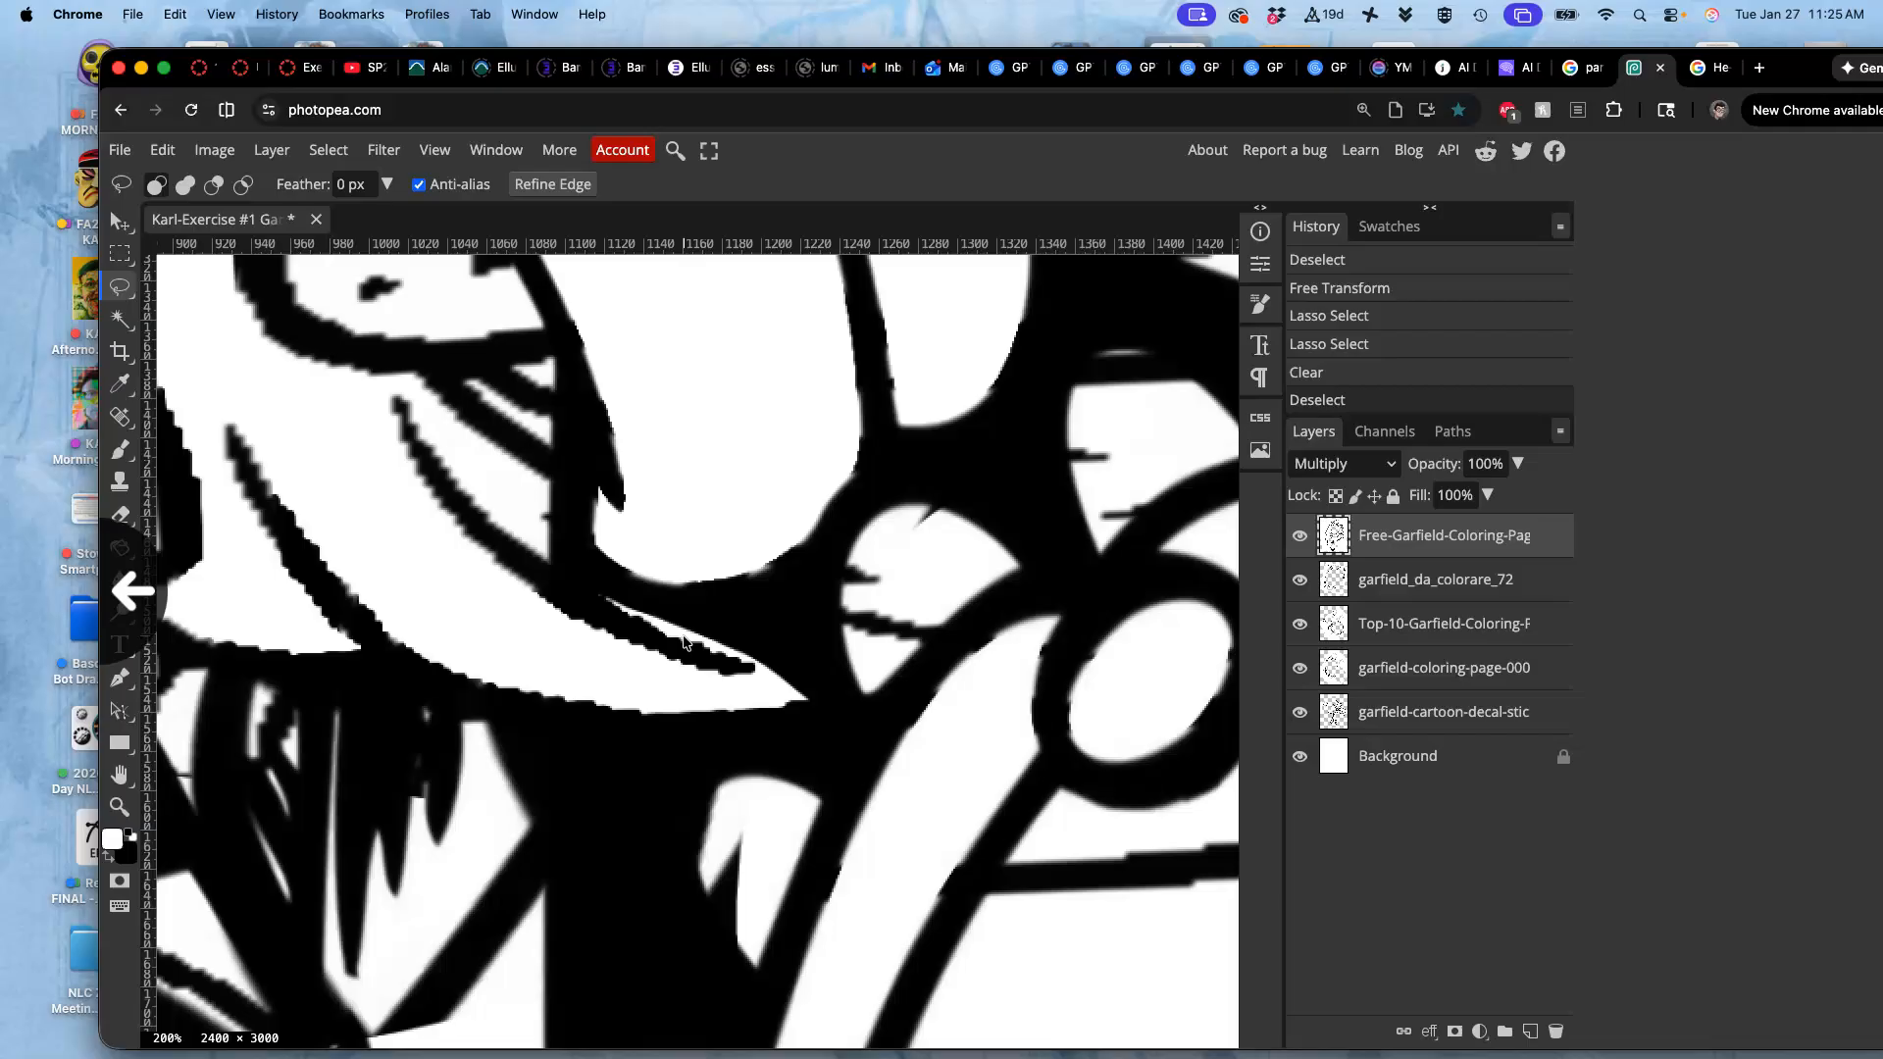
drag(488, 674, 465, 673)
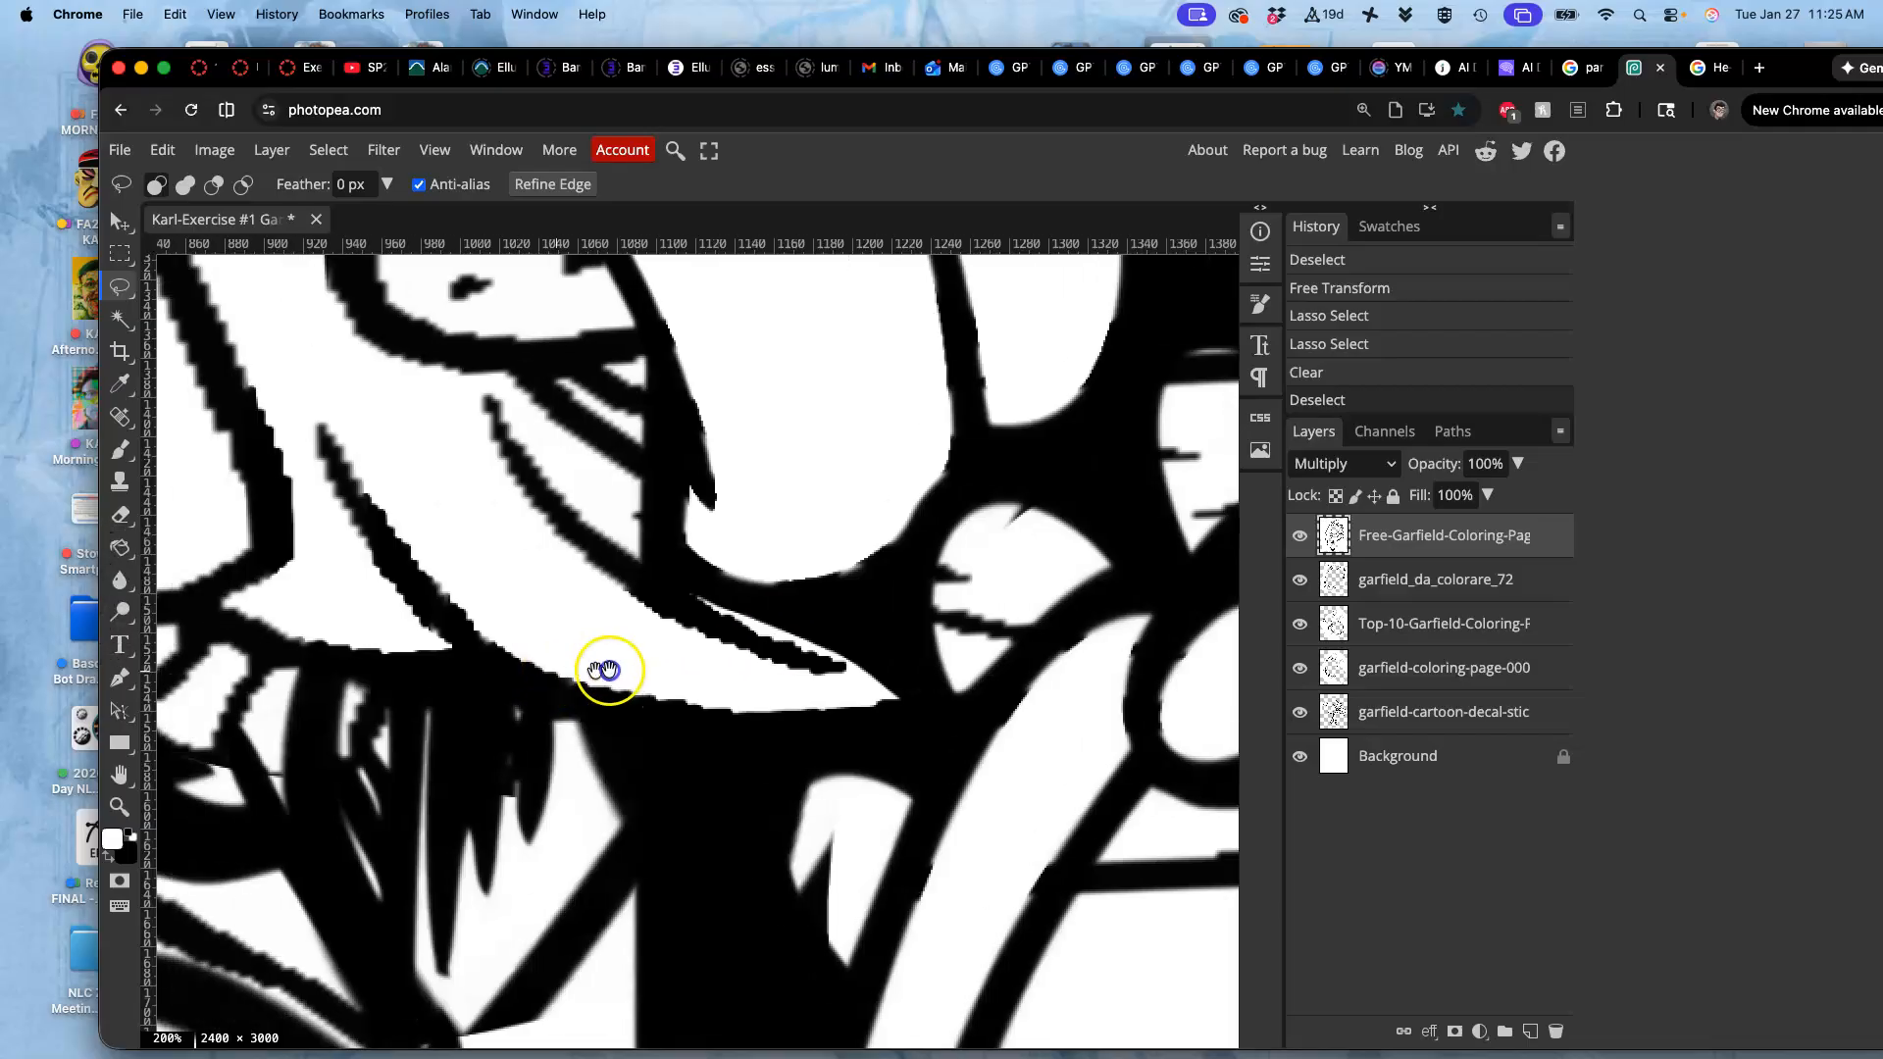
scroll(464, 673, left, 10)
mouse_move(522, 617)
mouse_down()
mouse_move(420, 623)
mouse_move(405, 564)
mouse_up()
key(super+z)
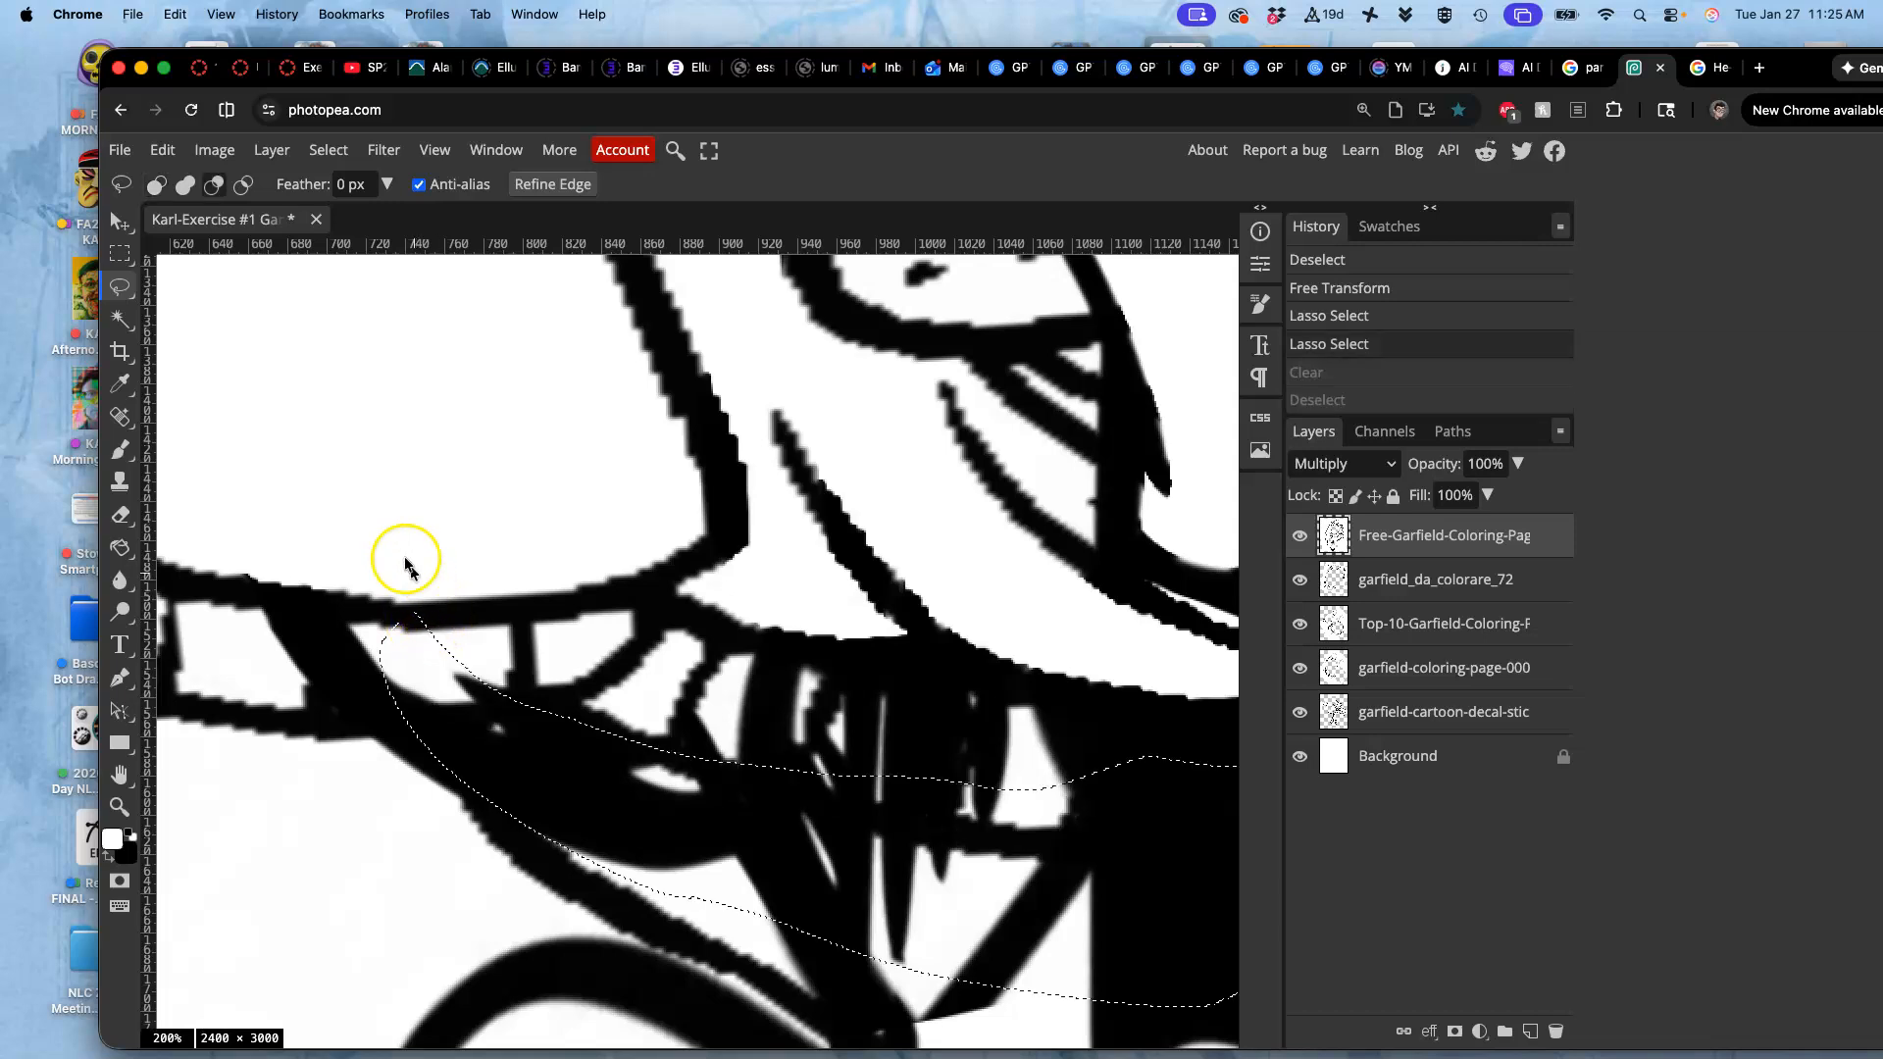
click(401, 559)
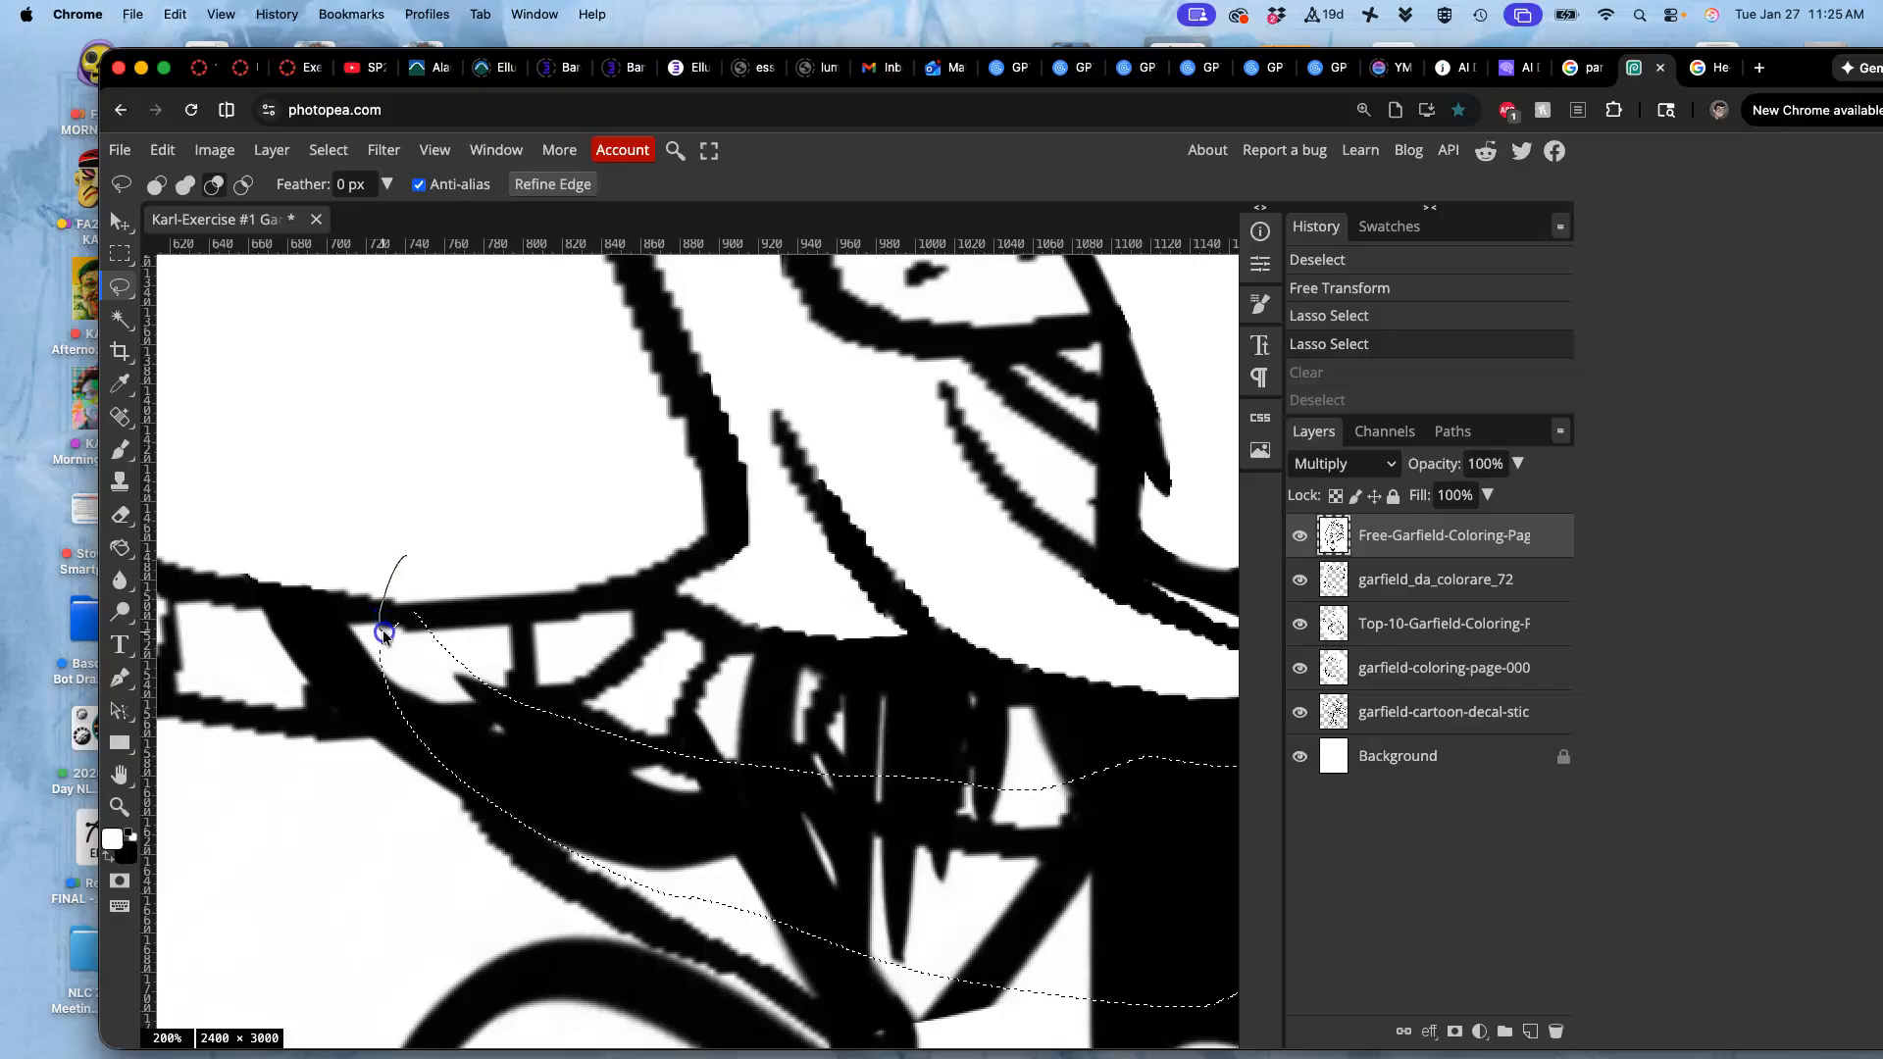
drag(454, 623, 454, 624)
key(BackSpace)
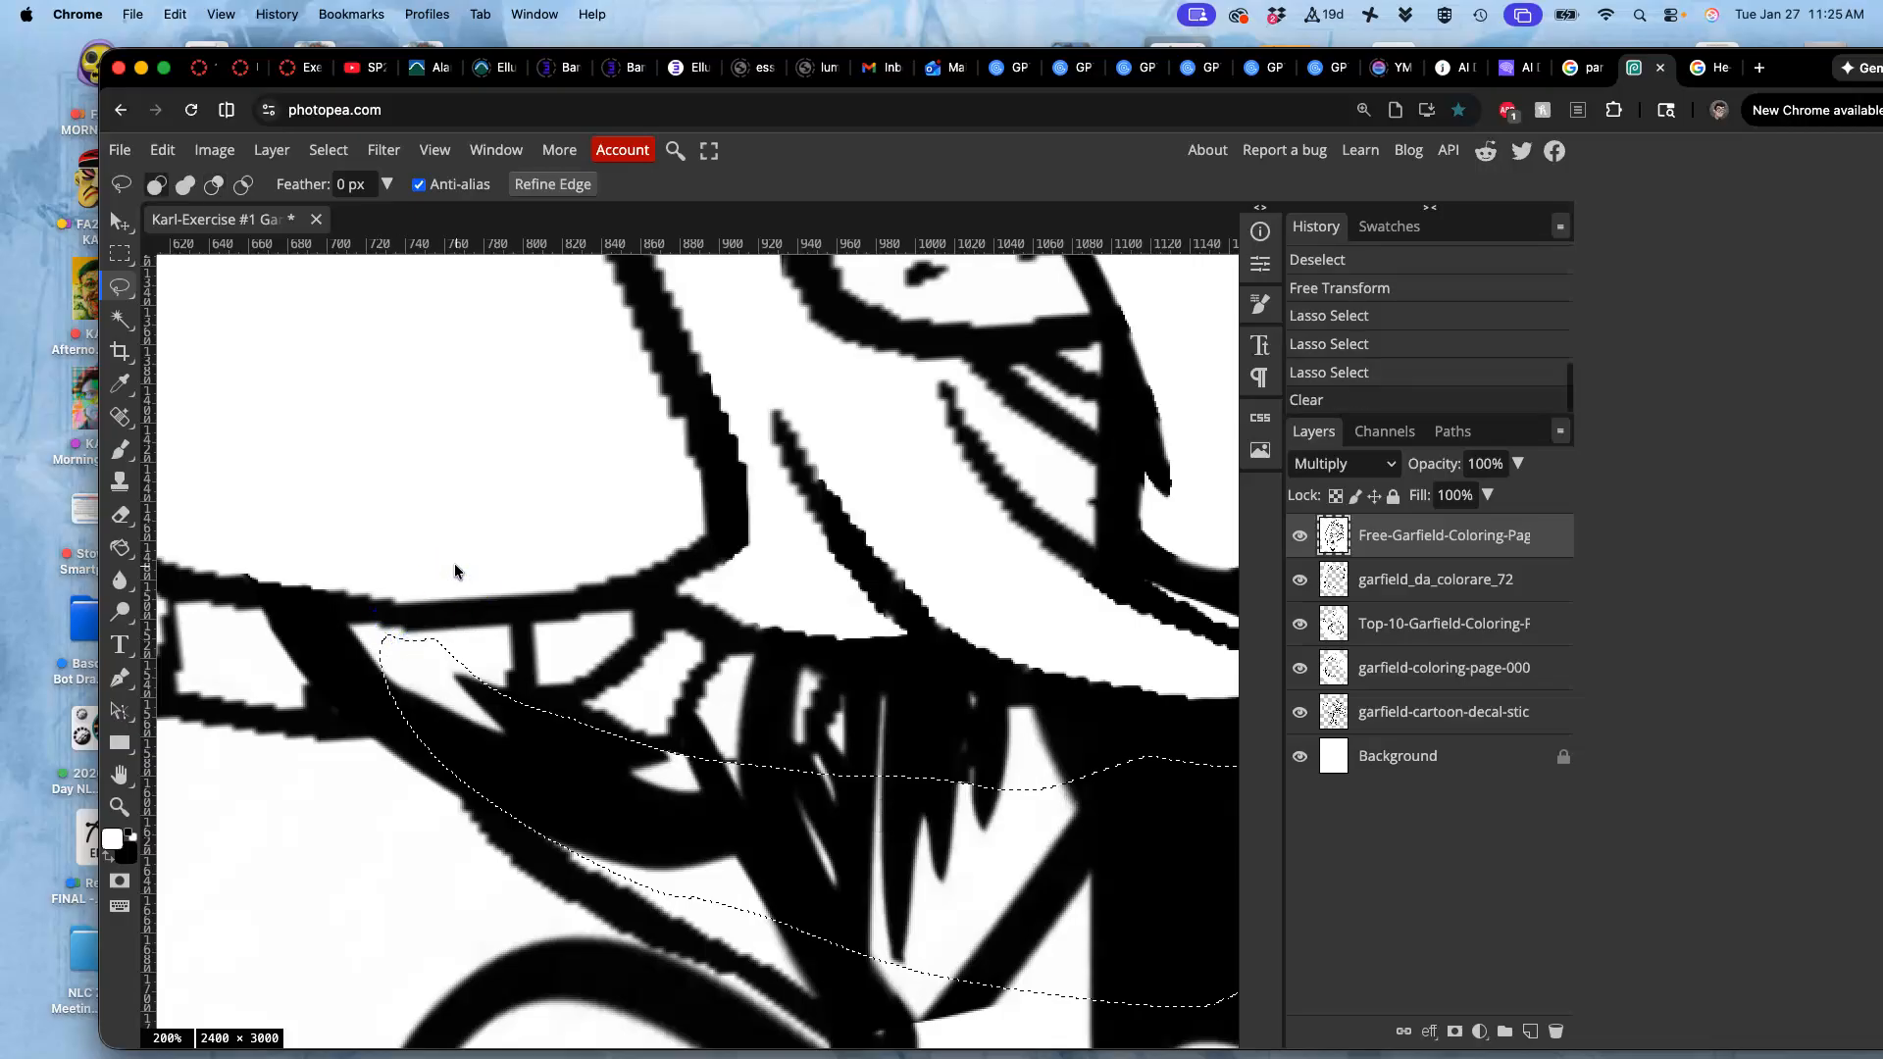
key(ctrl+d)
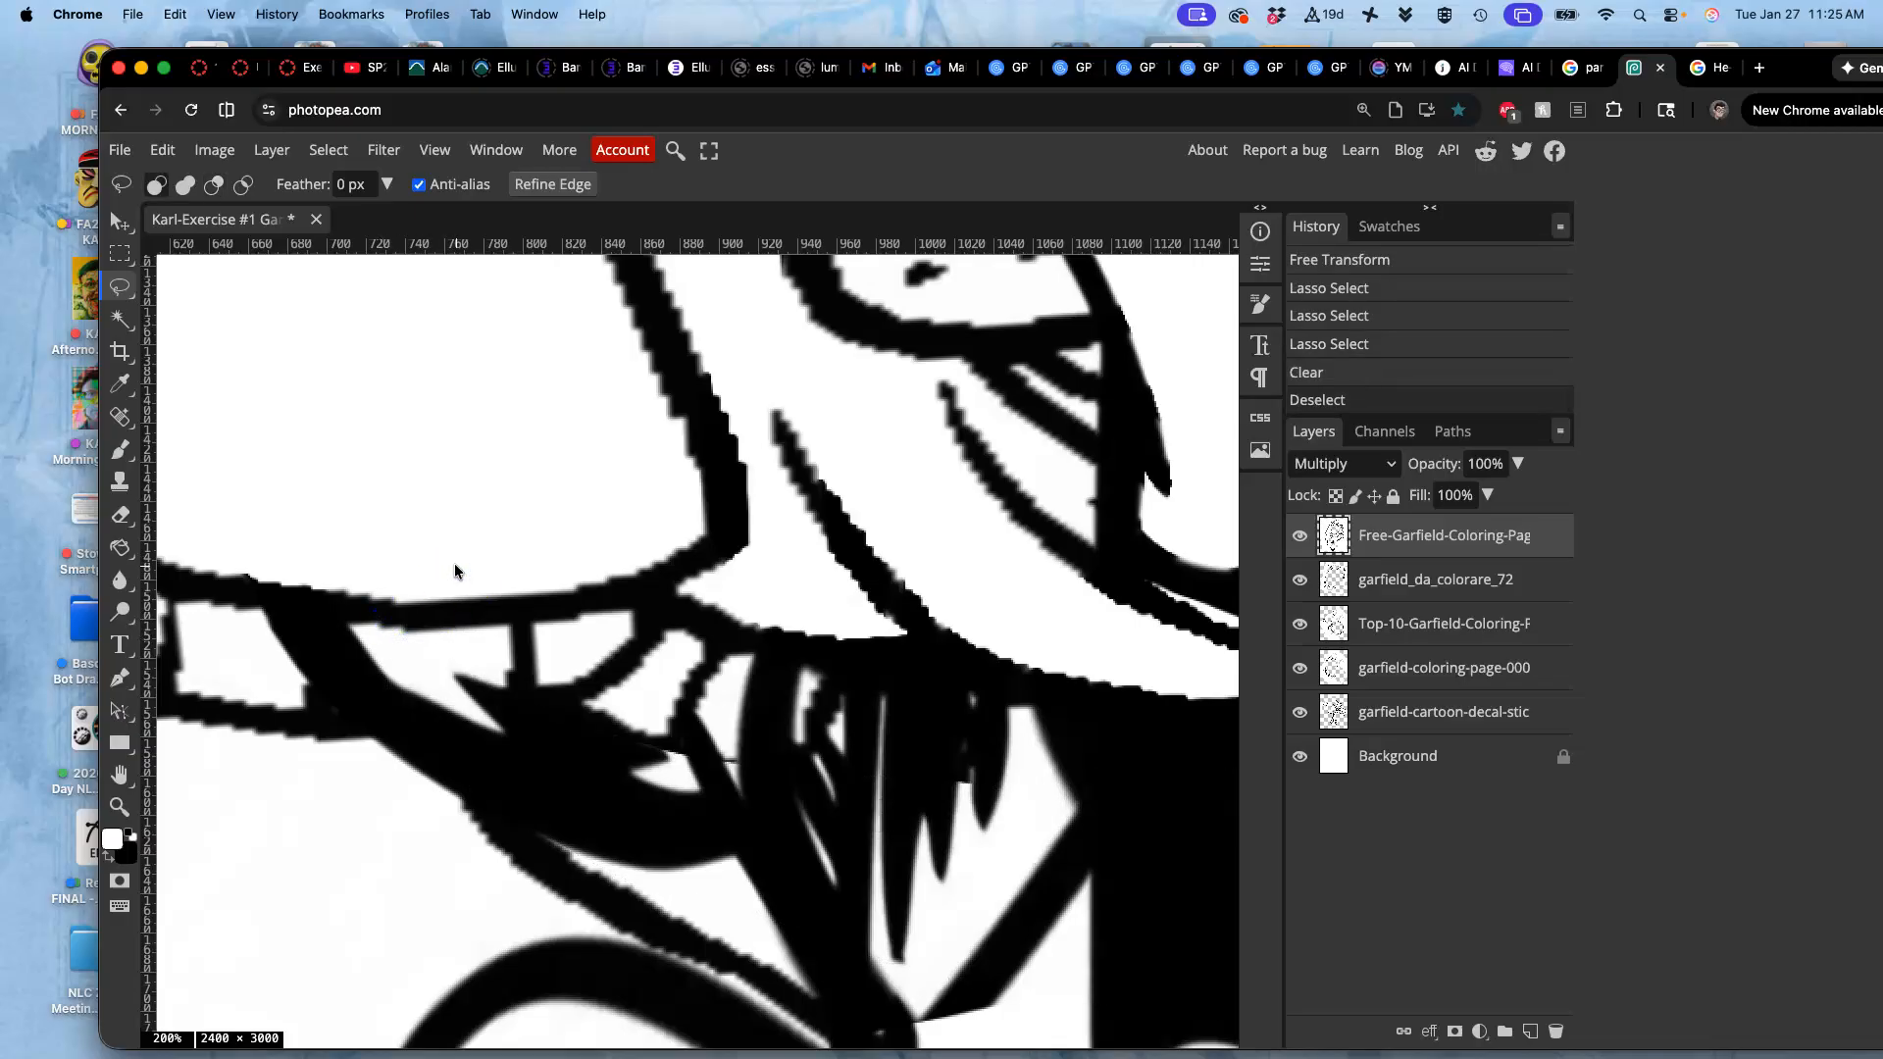
Examine the whole collage on the page to check the cleaned-up brim area
key(ctrl+minus)
key(ctrl+minus)
key(ctrl+minus)
key(ctrl+minus)
key(ctrl+minus)
click(442, 552)
scroll(493, 535, down, 3)
scroll(493, 535, right, 3)
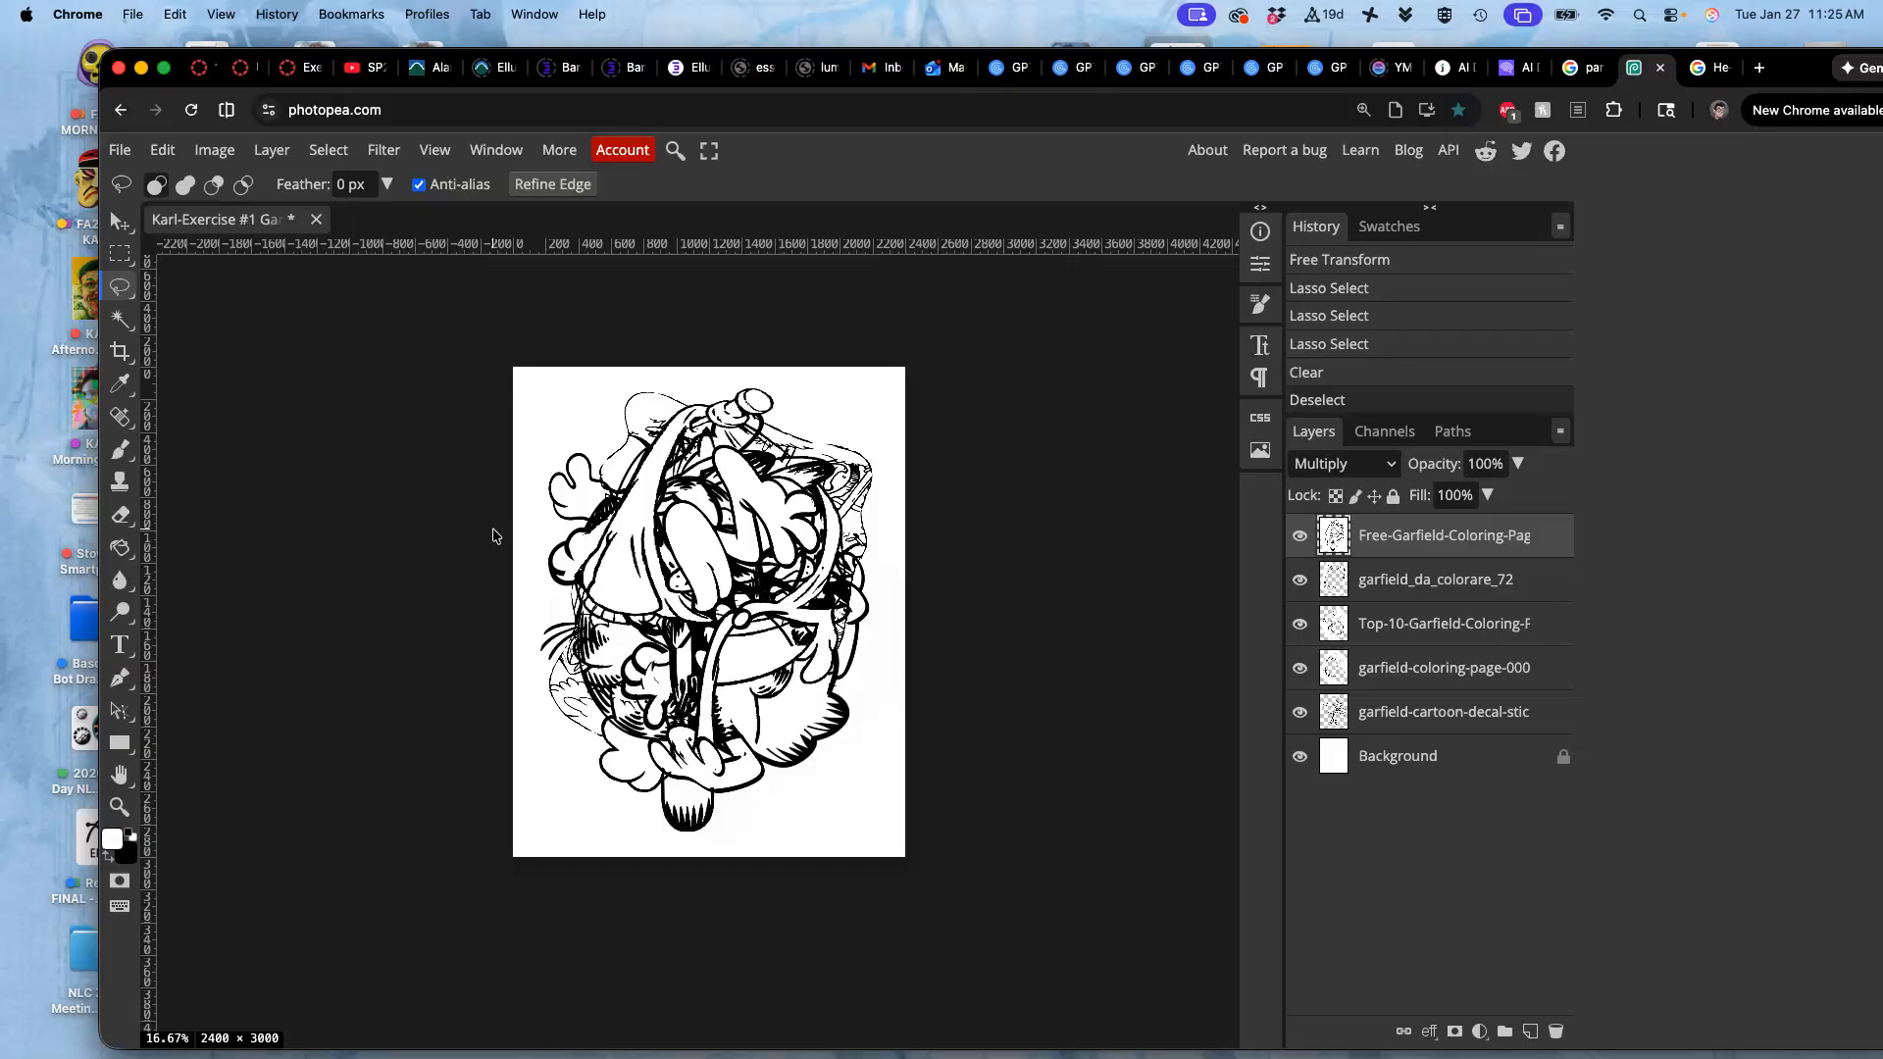
Save the edited collage to the existing Exercise #1 Garfield Line Art Jumble PSD and confirm saving the changes
click(122, 152)
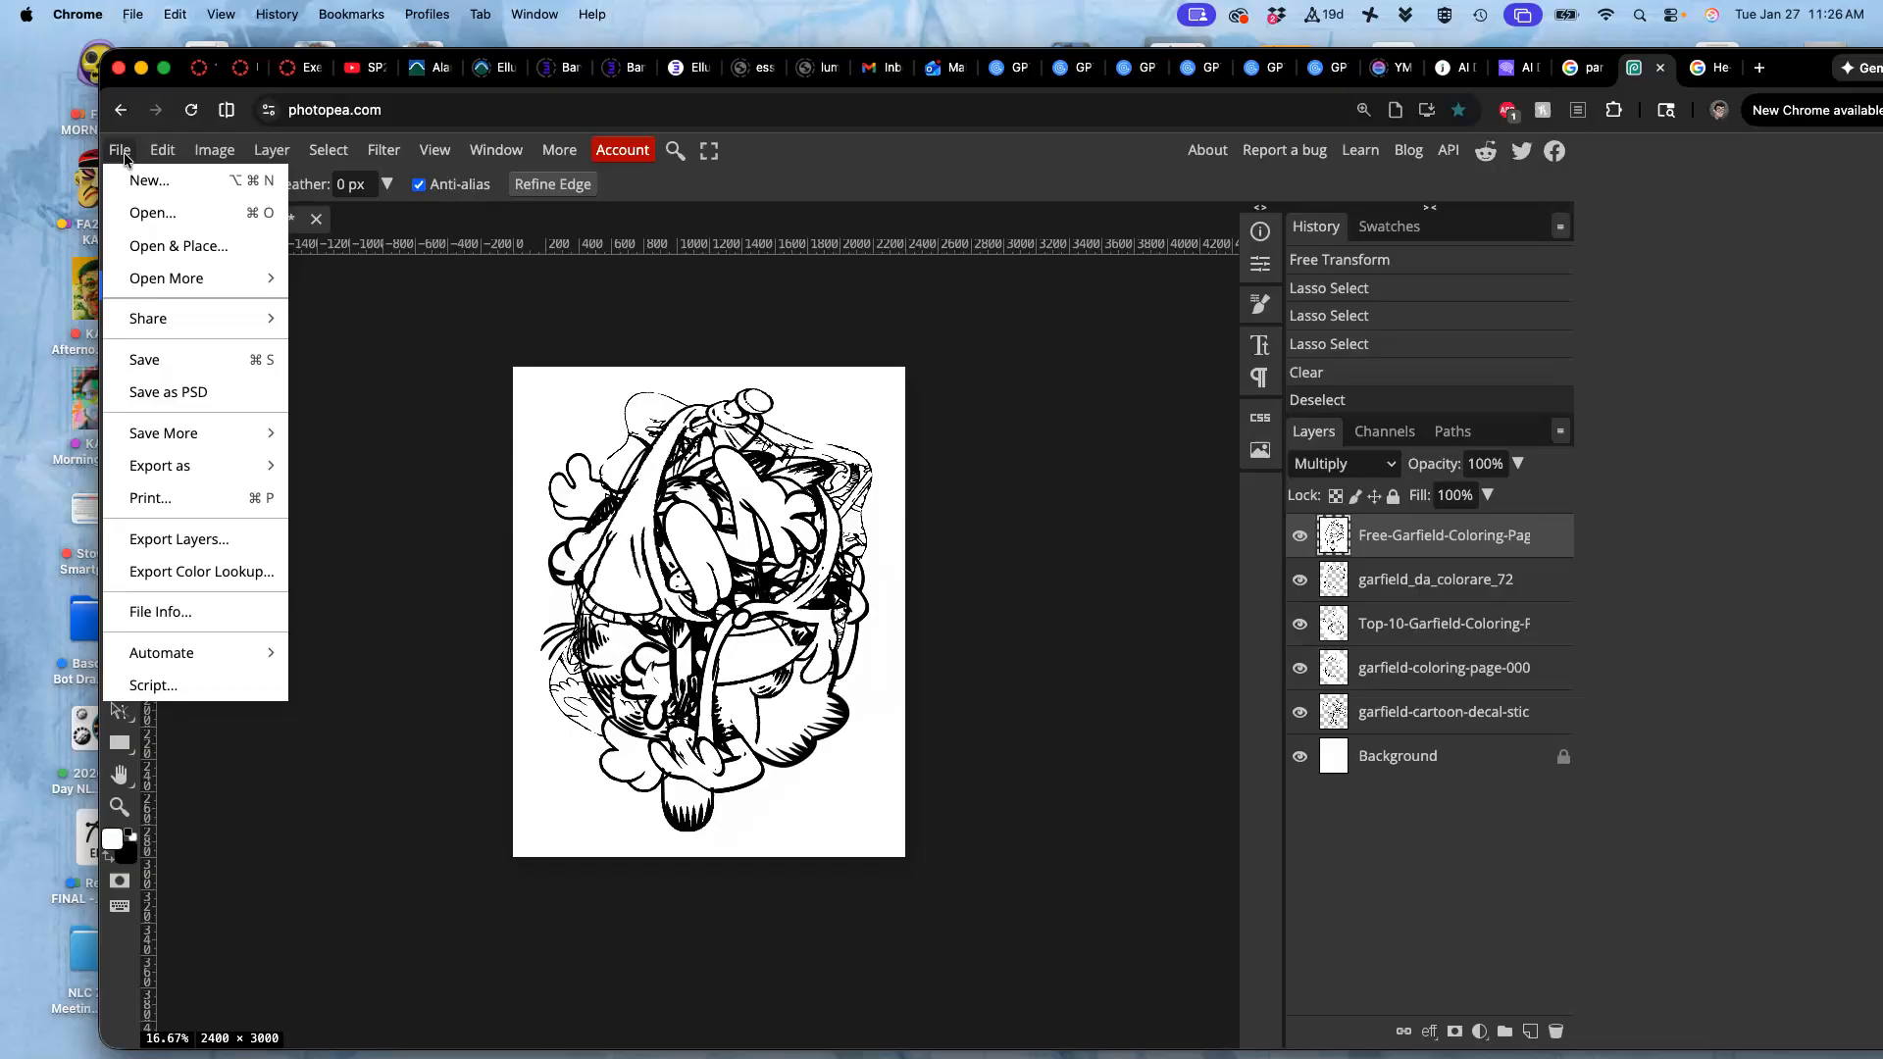
click(169, 363)
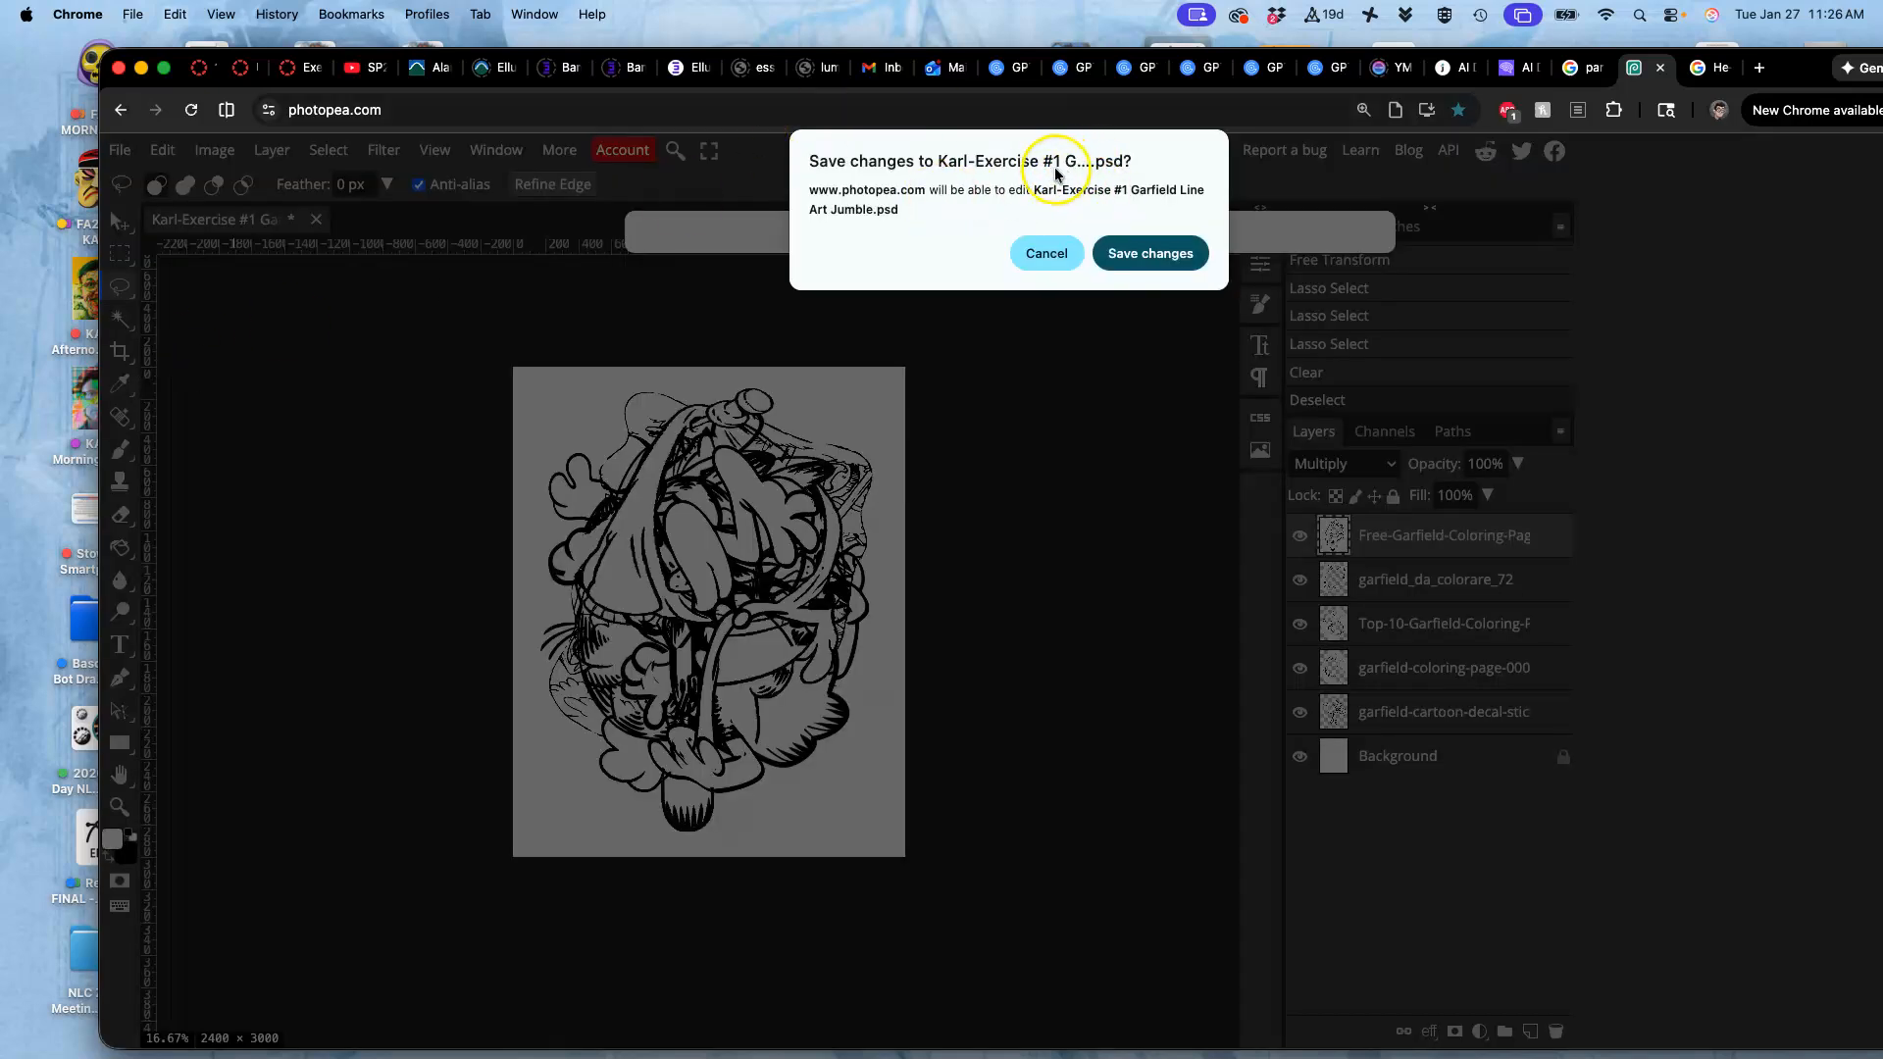
click(1143, 253)
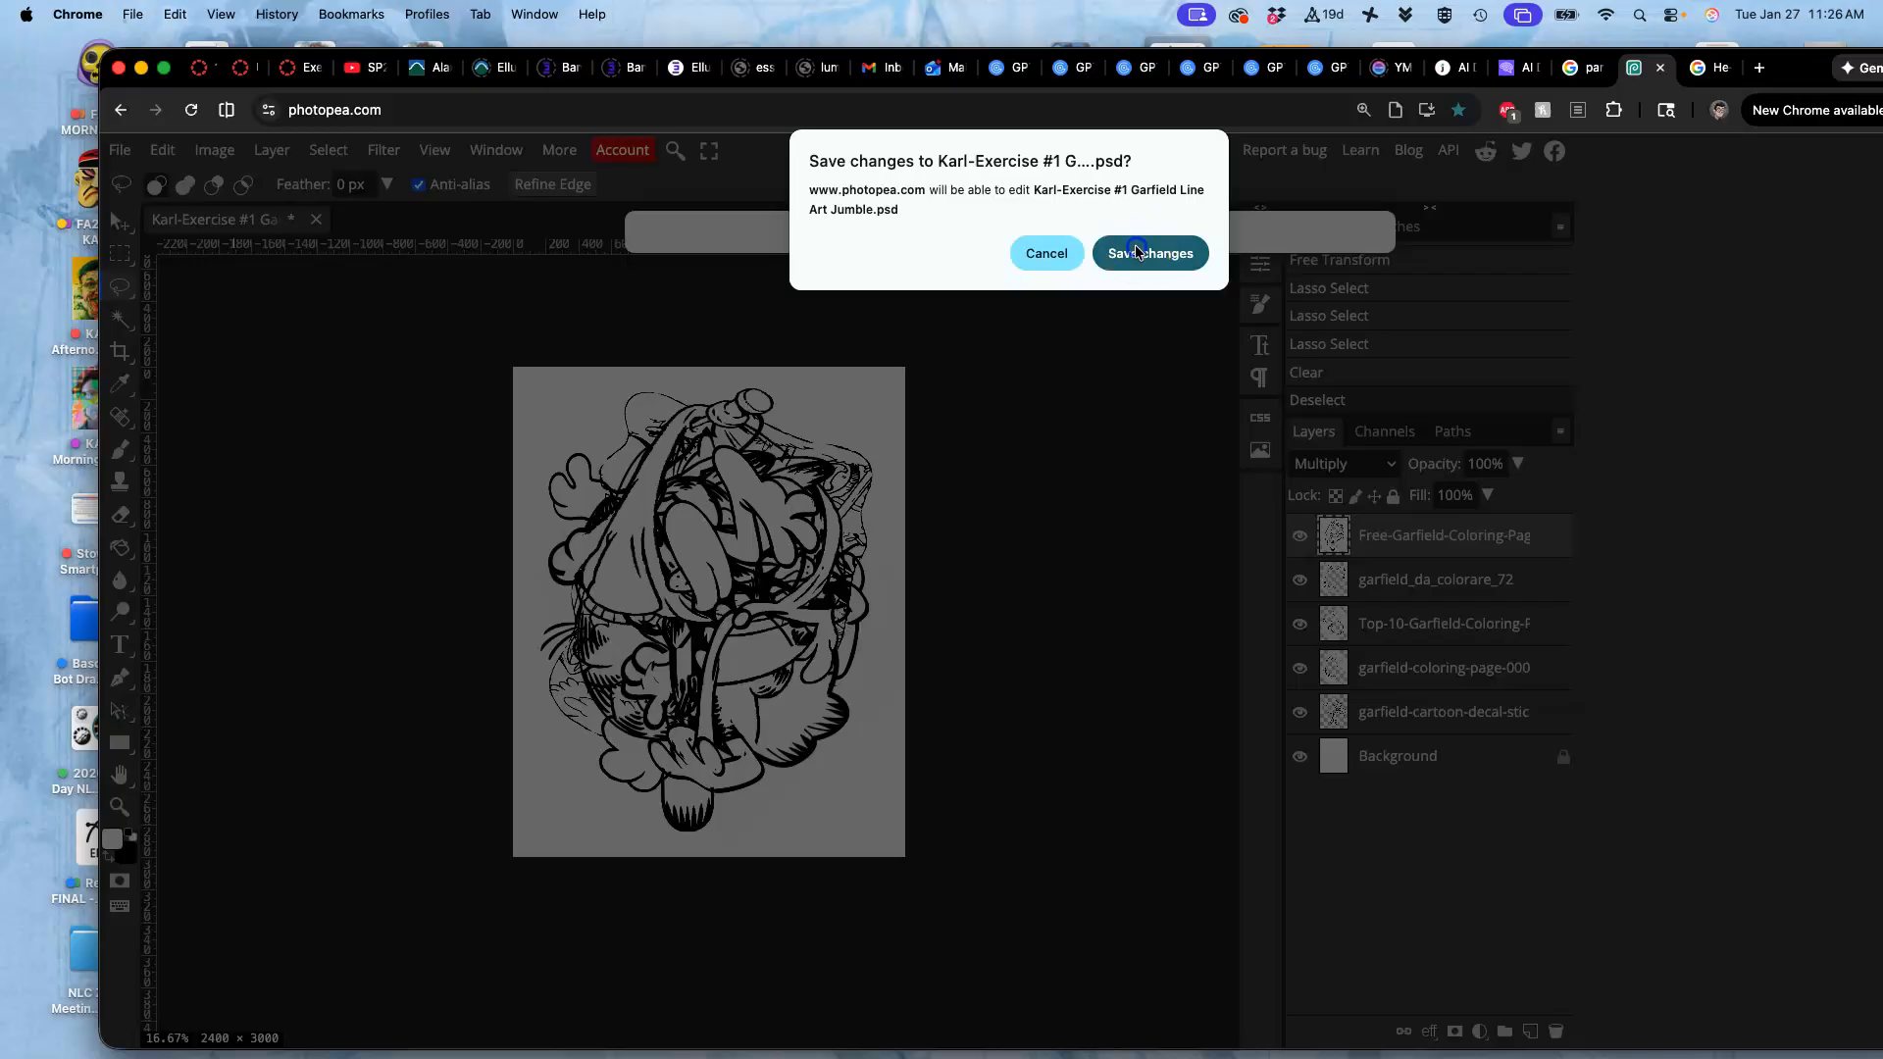
Check the saved collage PSD in Finder, inside the Exercise #1 Line Art Jumble folder of the desktop's purple SP26 class folder
drag(190, 59, 276, 552)
click(197, 397)
double_click(196, 397)
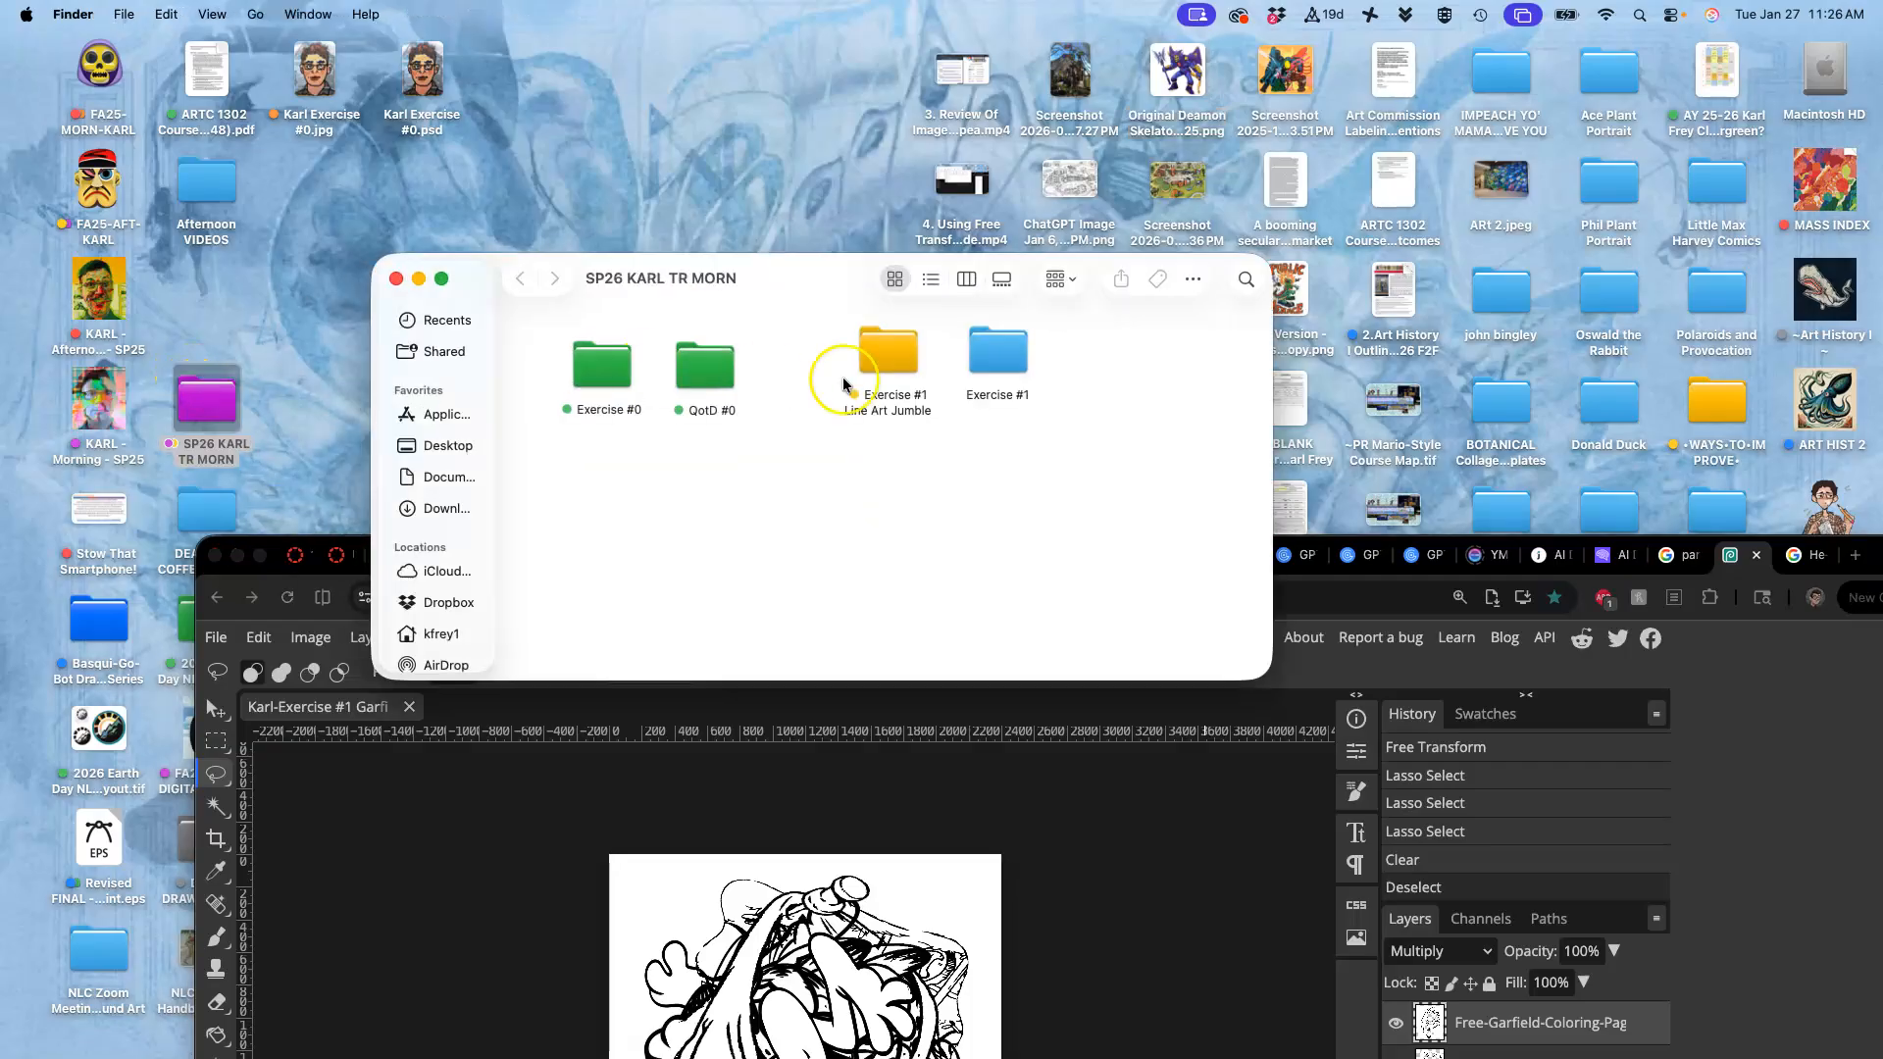
double_click(890, 359)
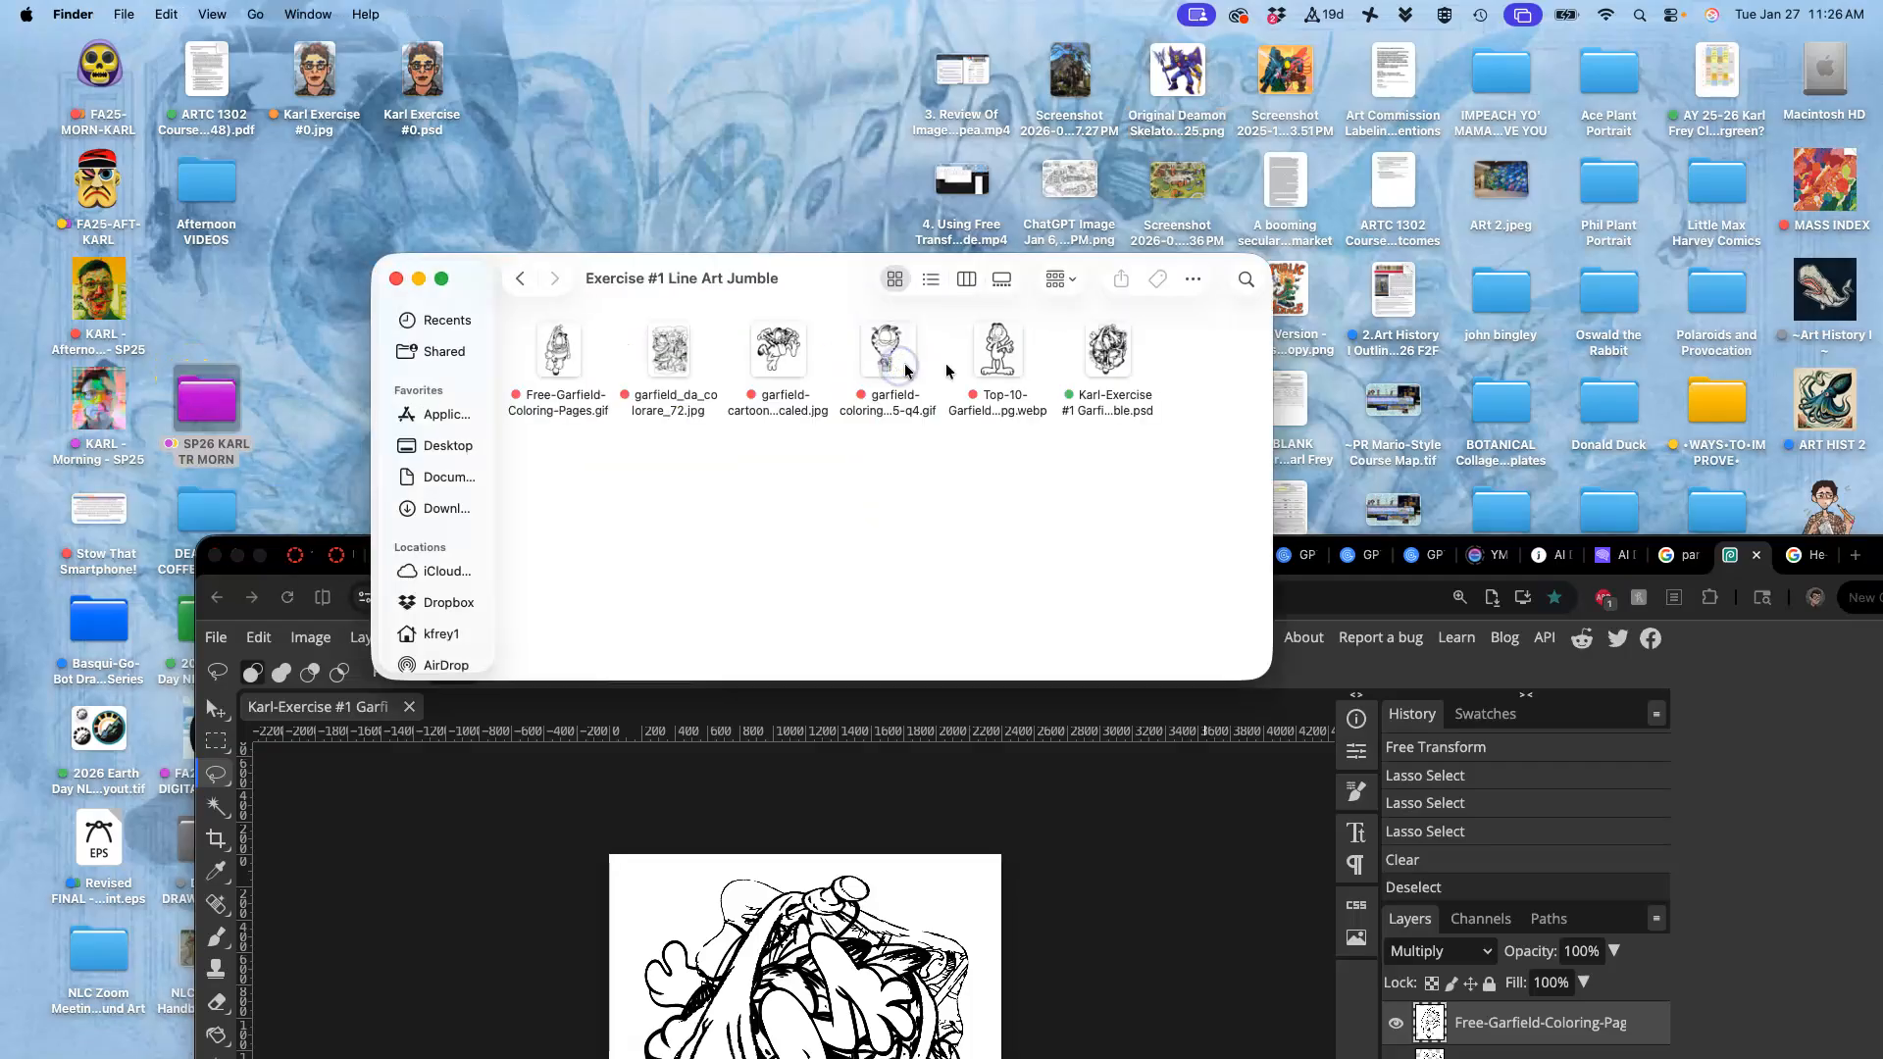
click(1115, 365)
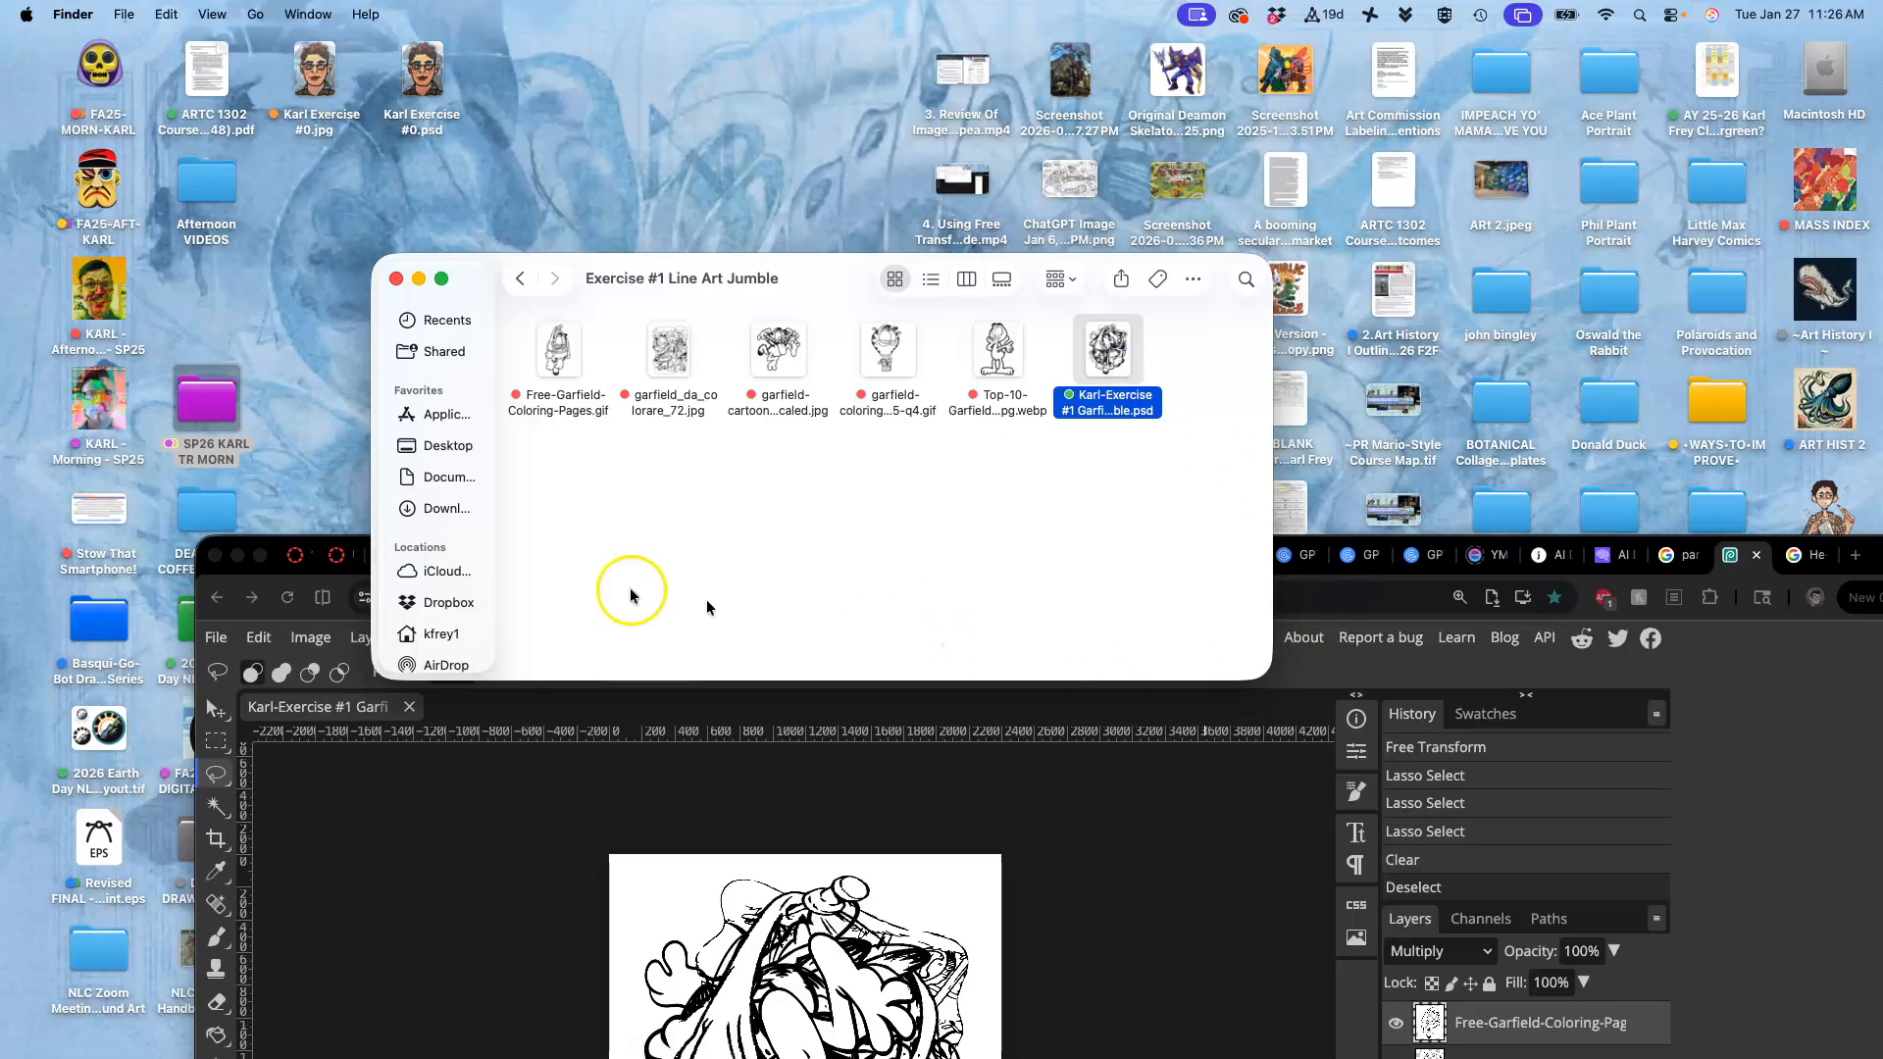
Return to Photopea and export the collage as a 2400 × 3000 px JPG at 70% quality, dismissing the ad-blocker notice
drag(279, 546, 208, 60)
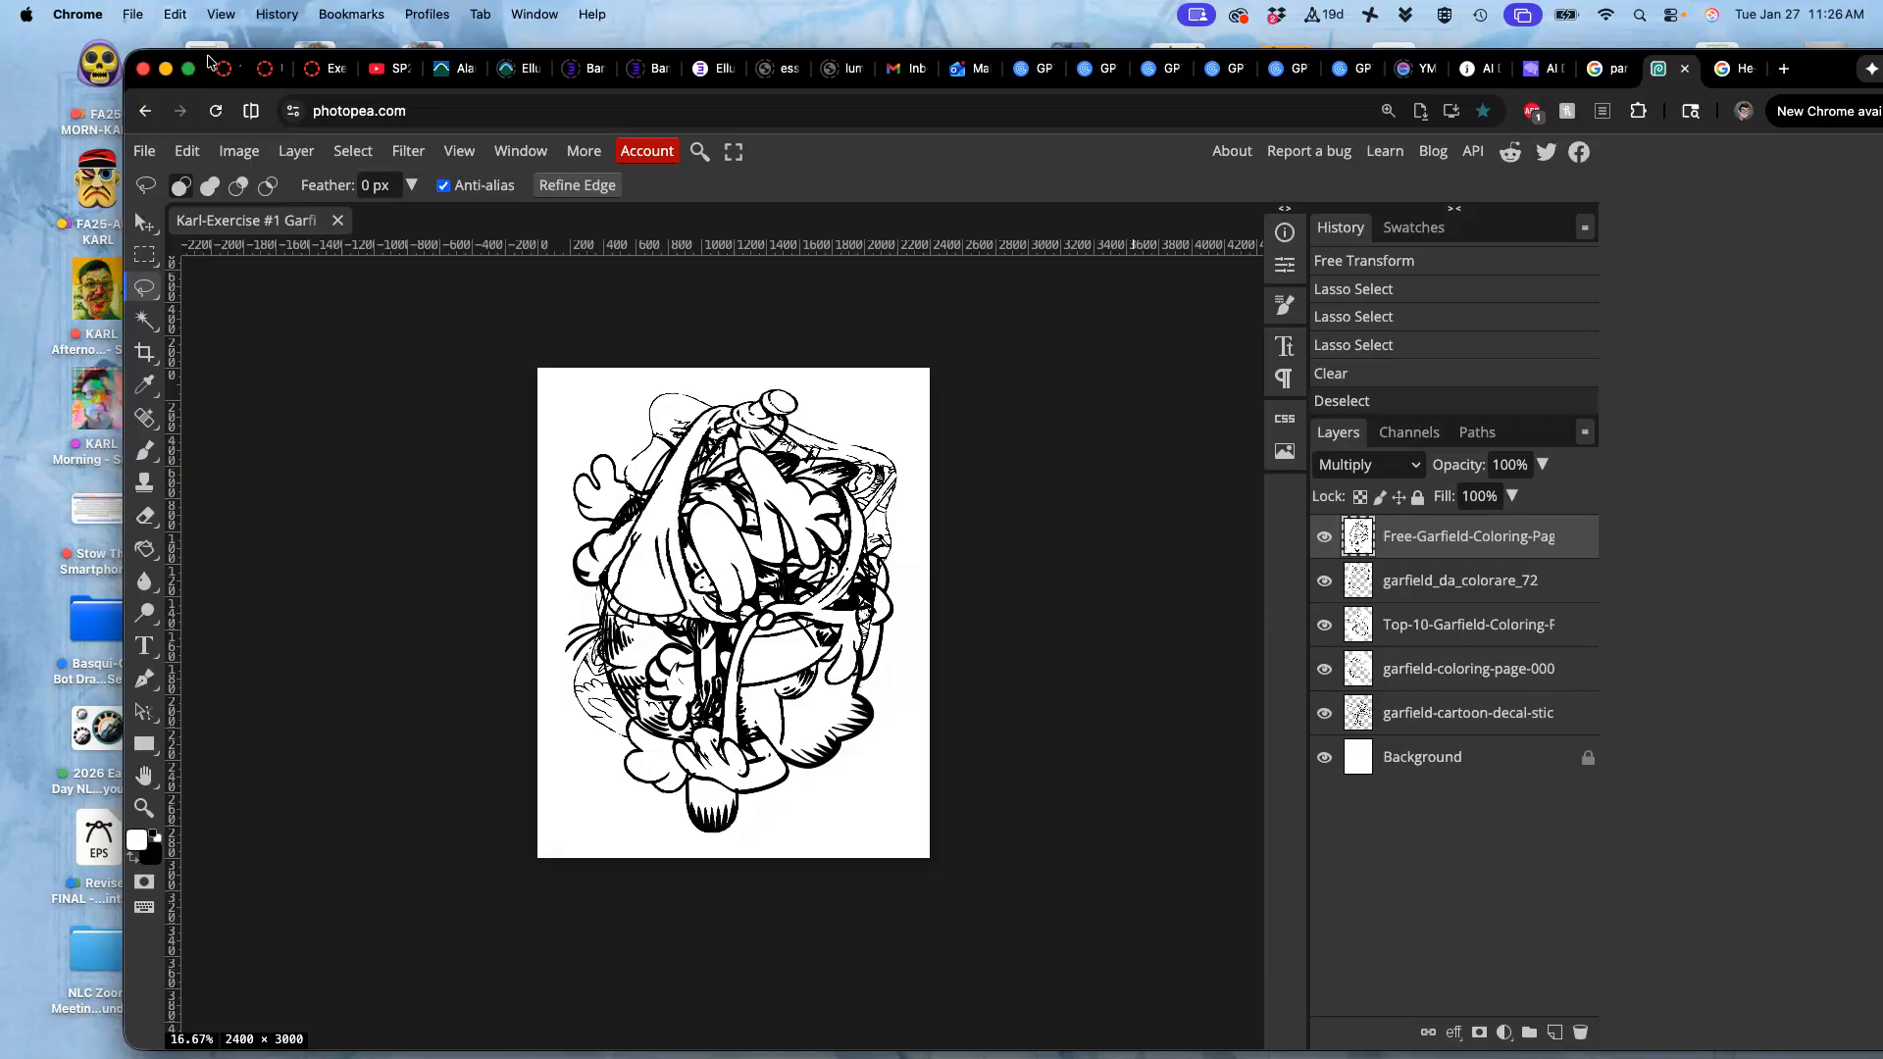
click(144, 151)
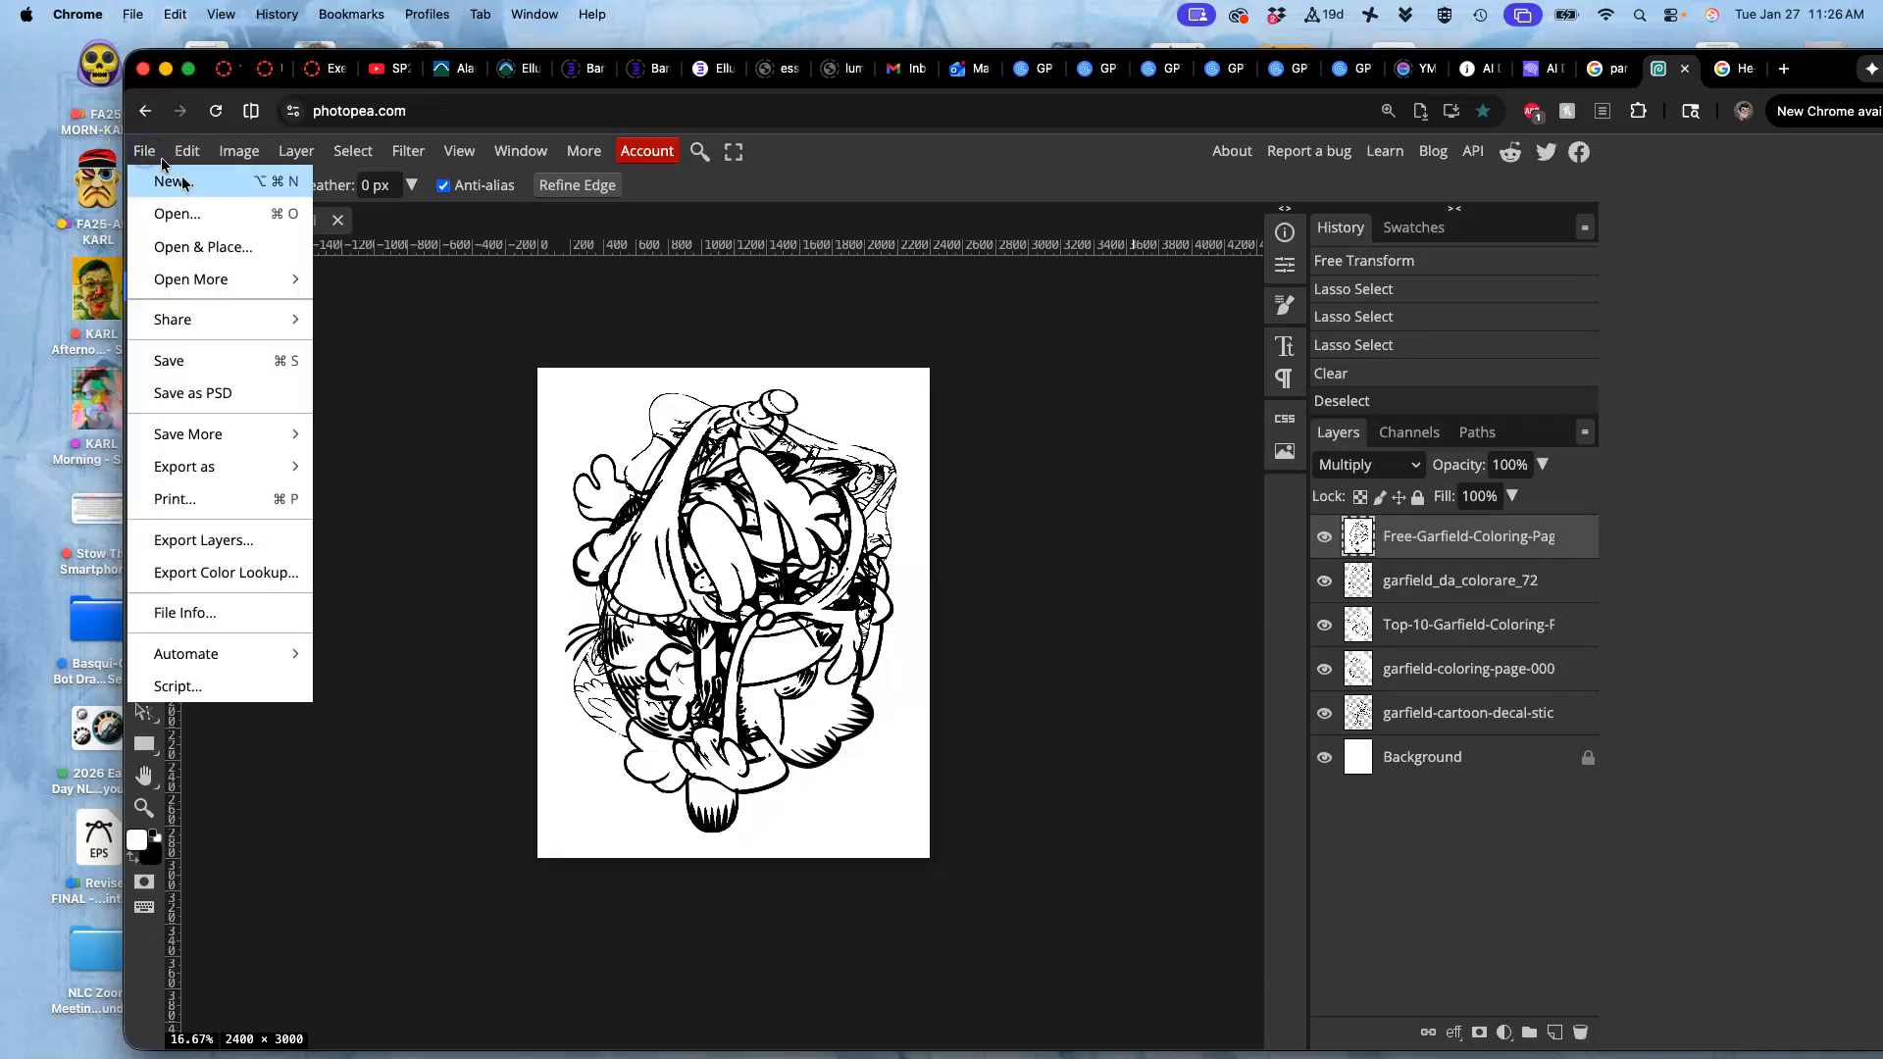
mouse_move(231, 472)
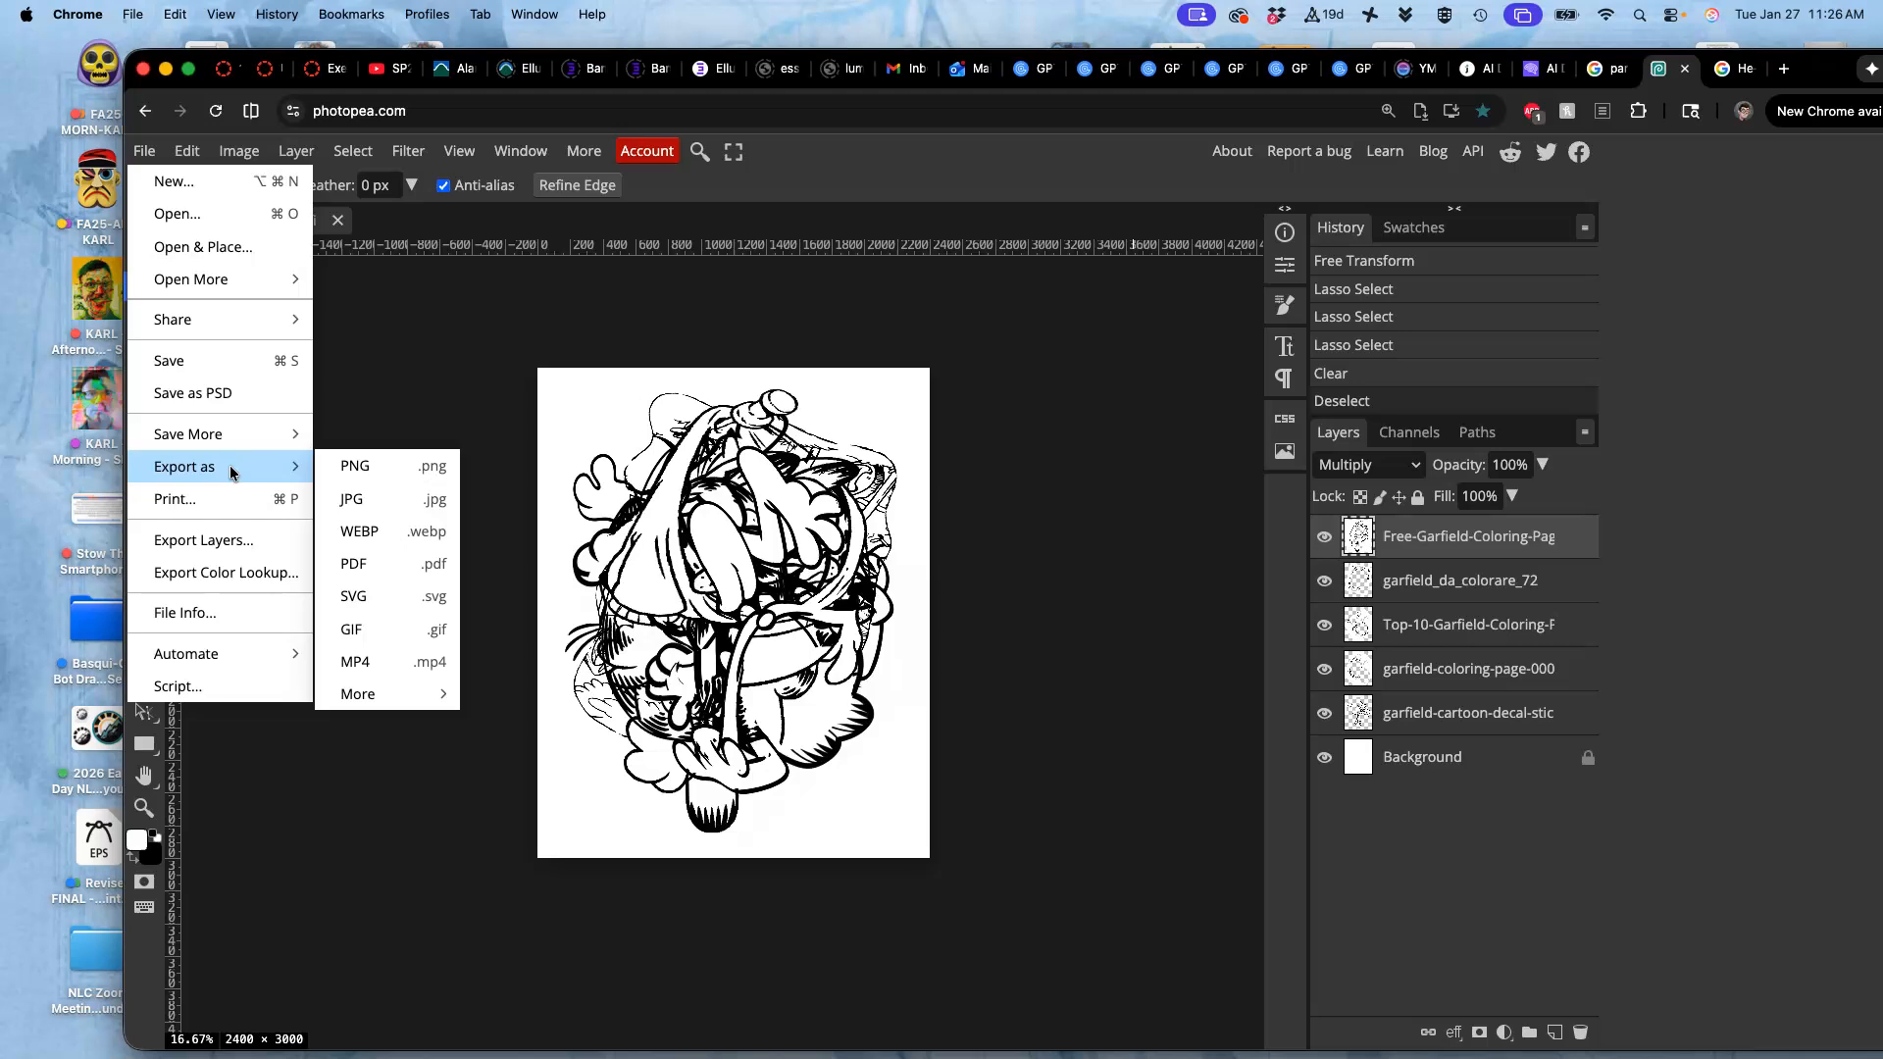
click(361, 504)
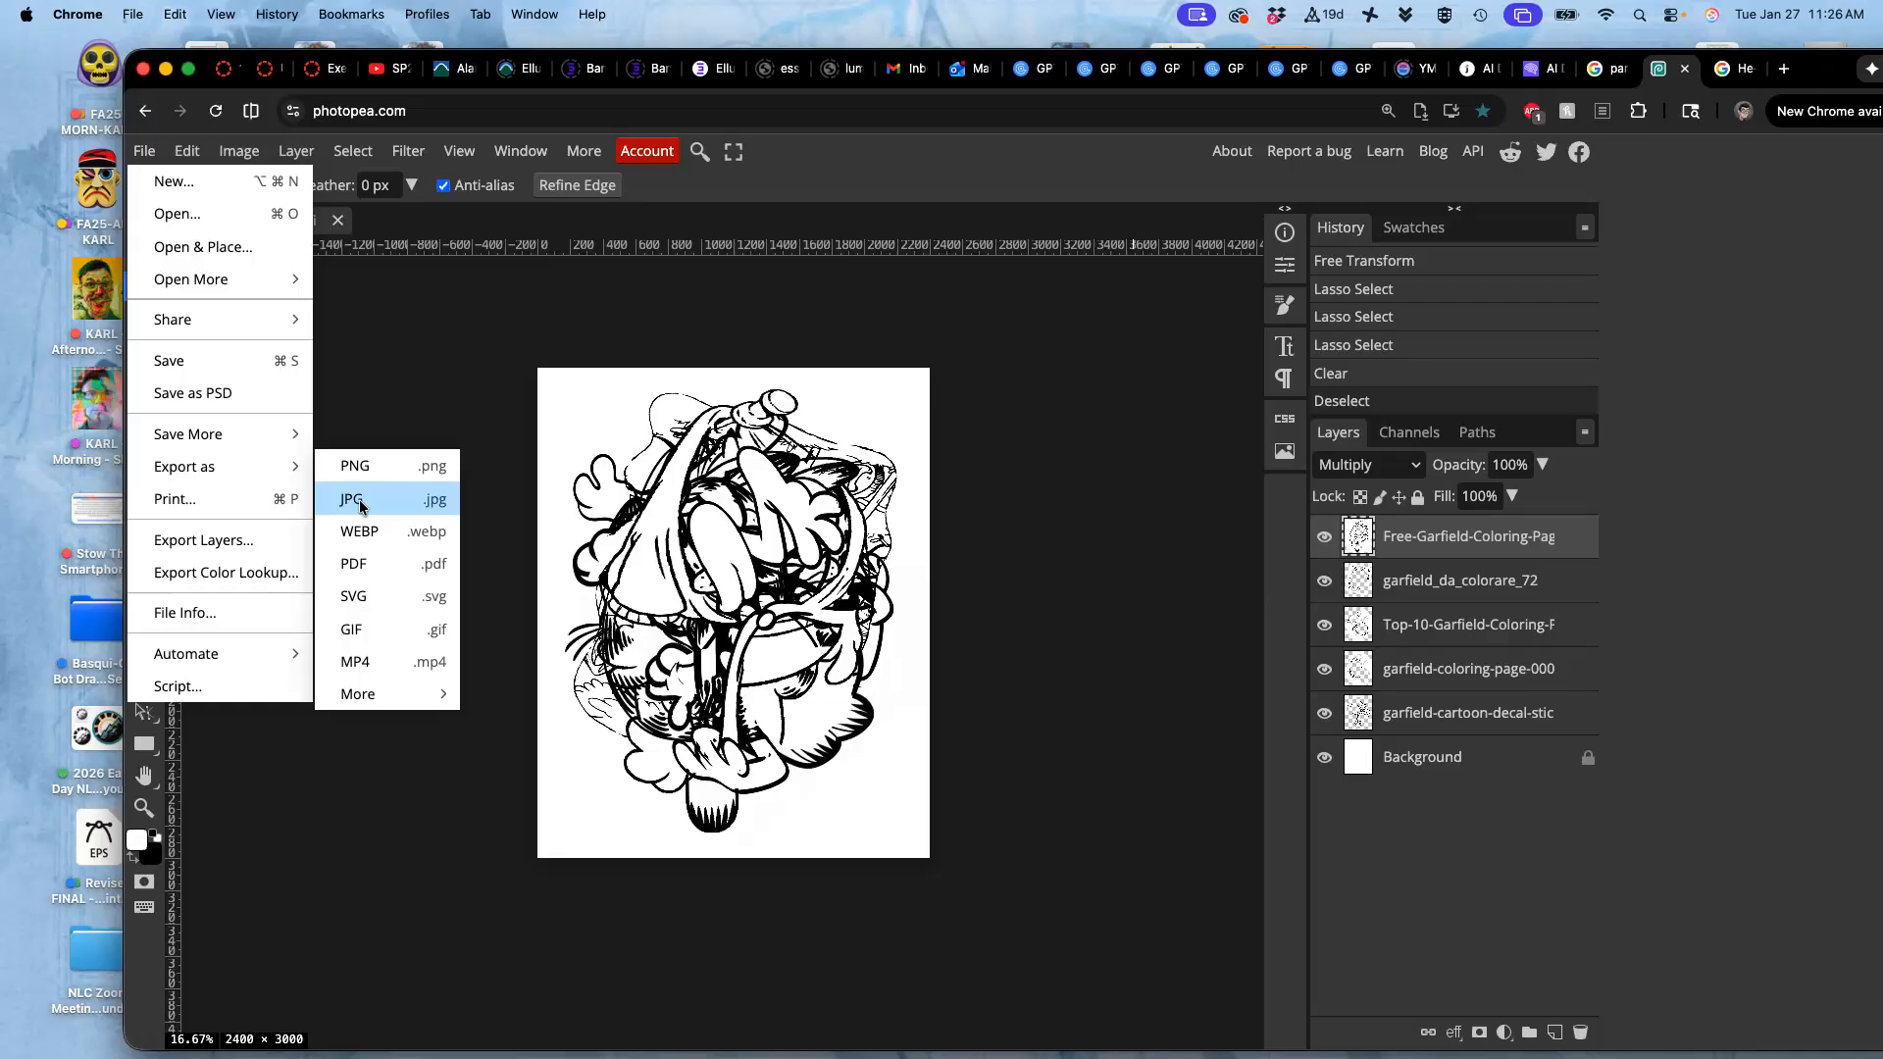
click(355, 500)
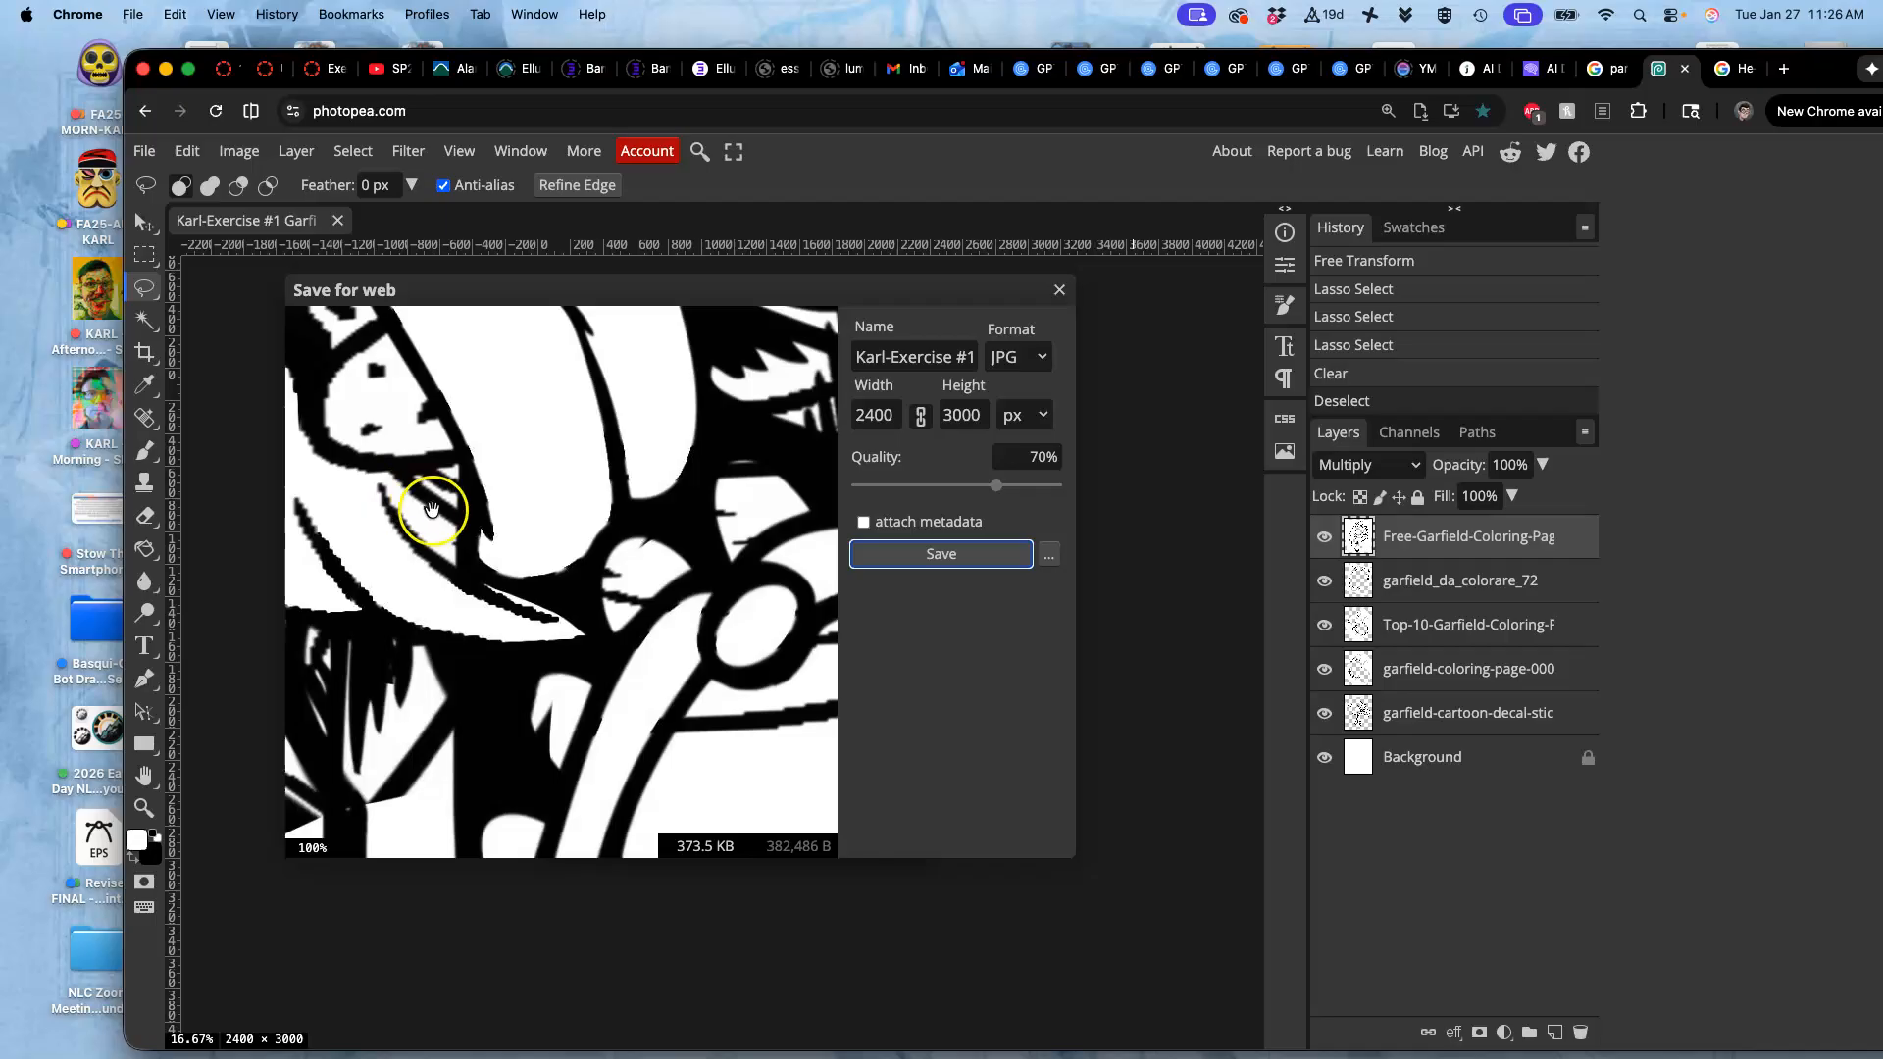
click(942, 554)
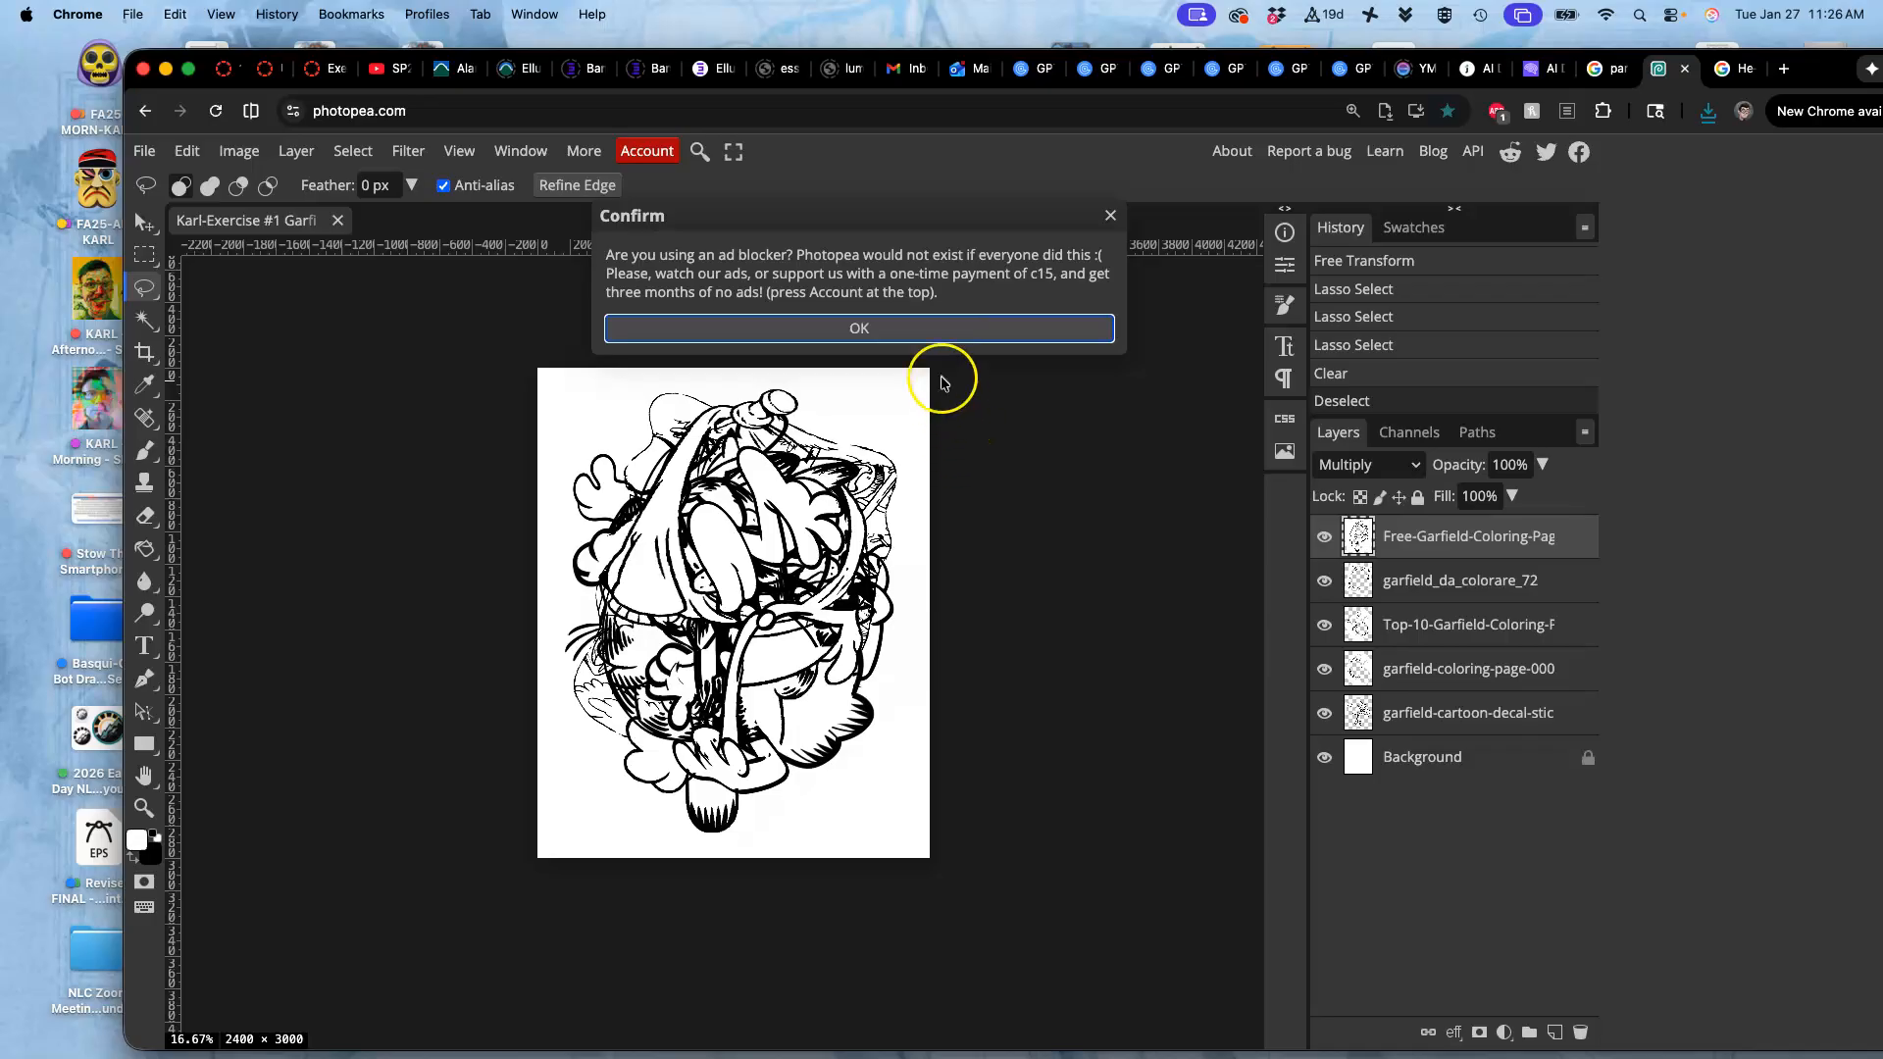
click(924, 328)
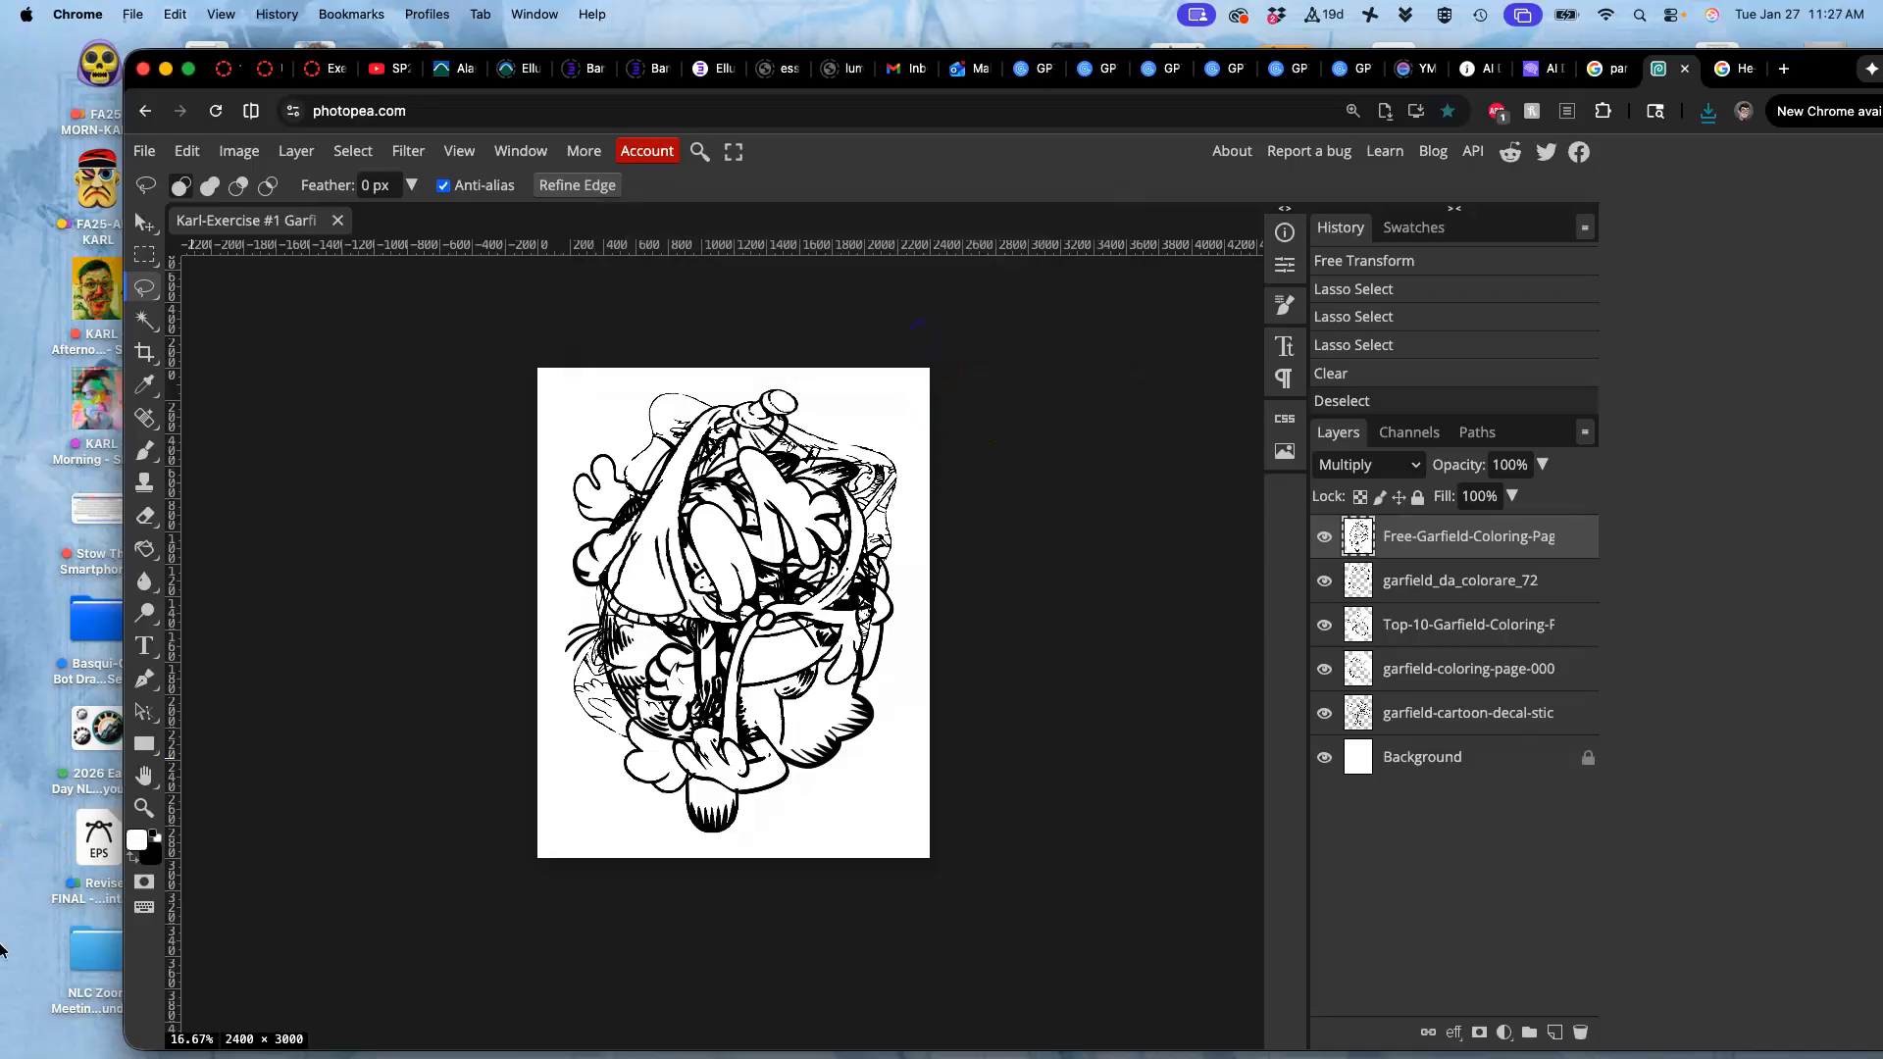
Move the exported collage JPG from Downloads to an empty spot on the desktop
mouse_move(20, 843)
click(24, 778)
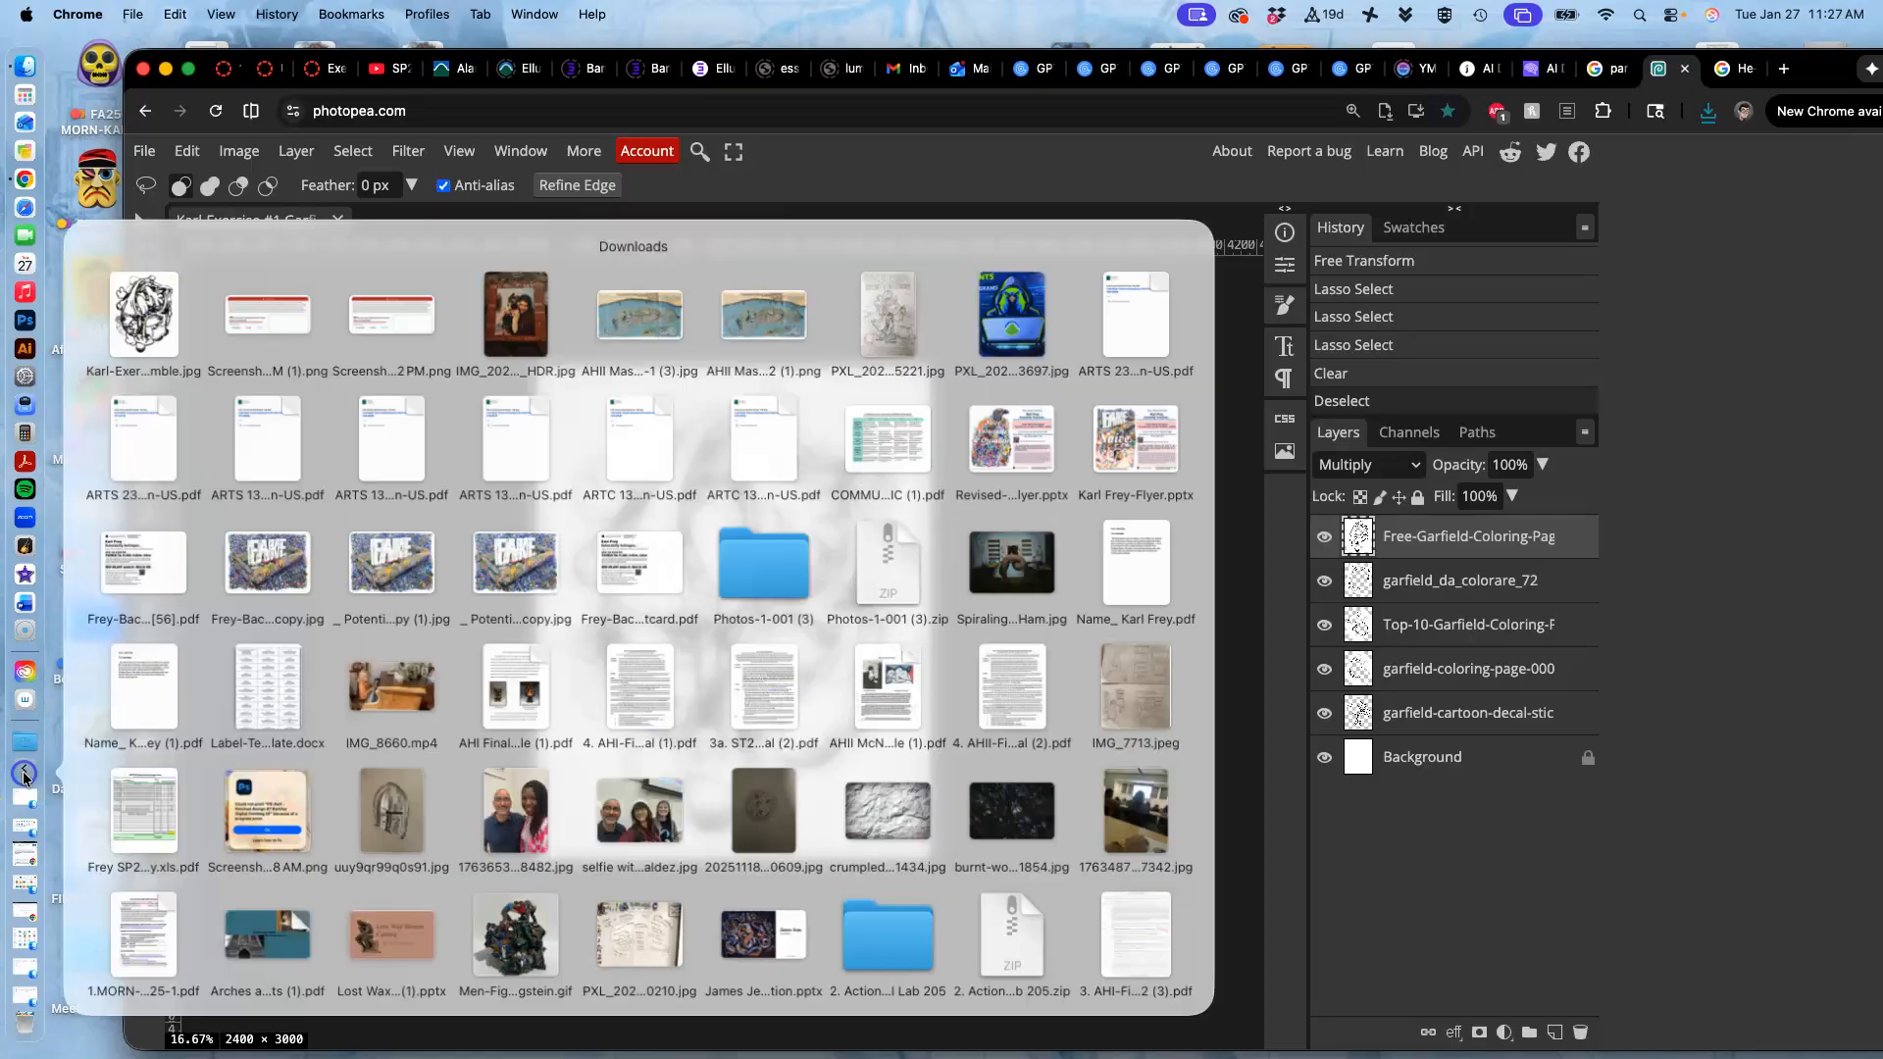
drag(143, 308, 500, 209)
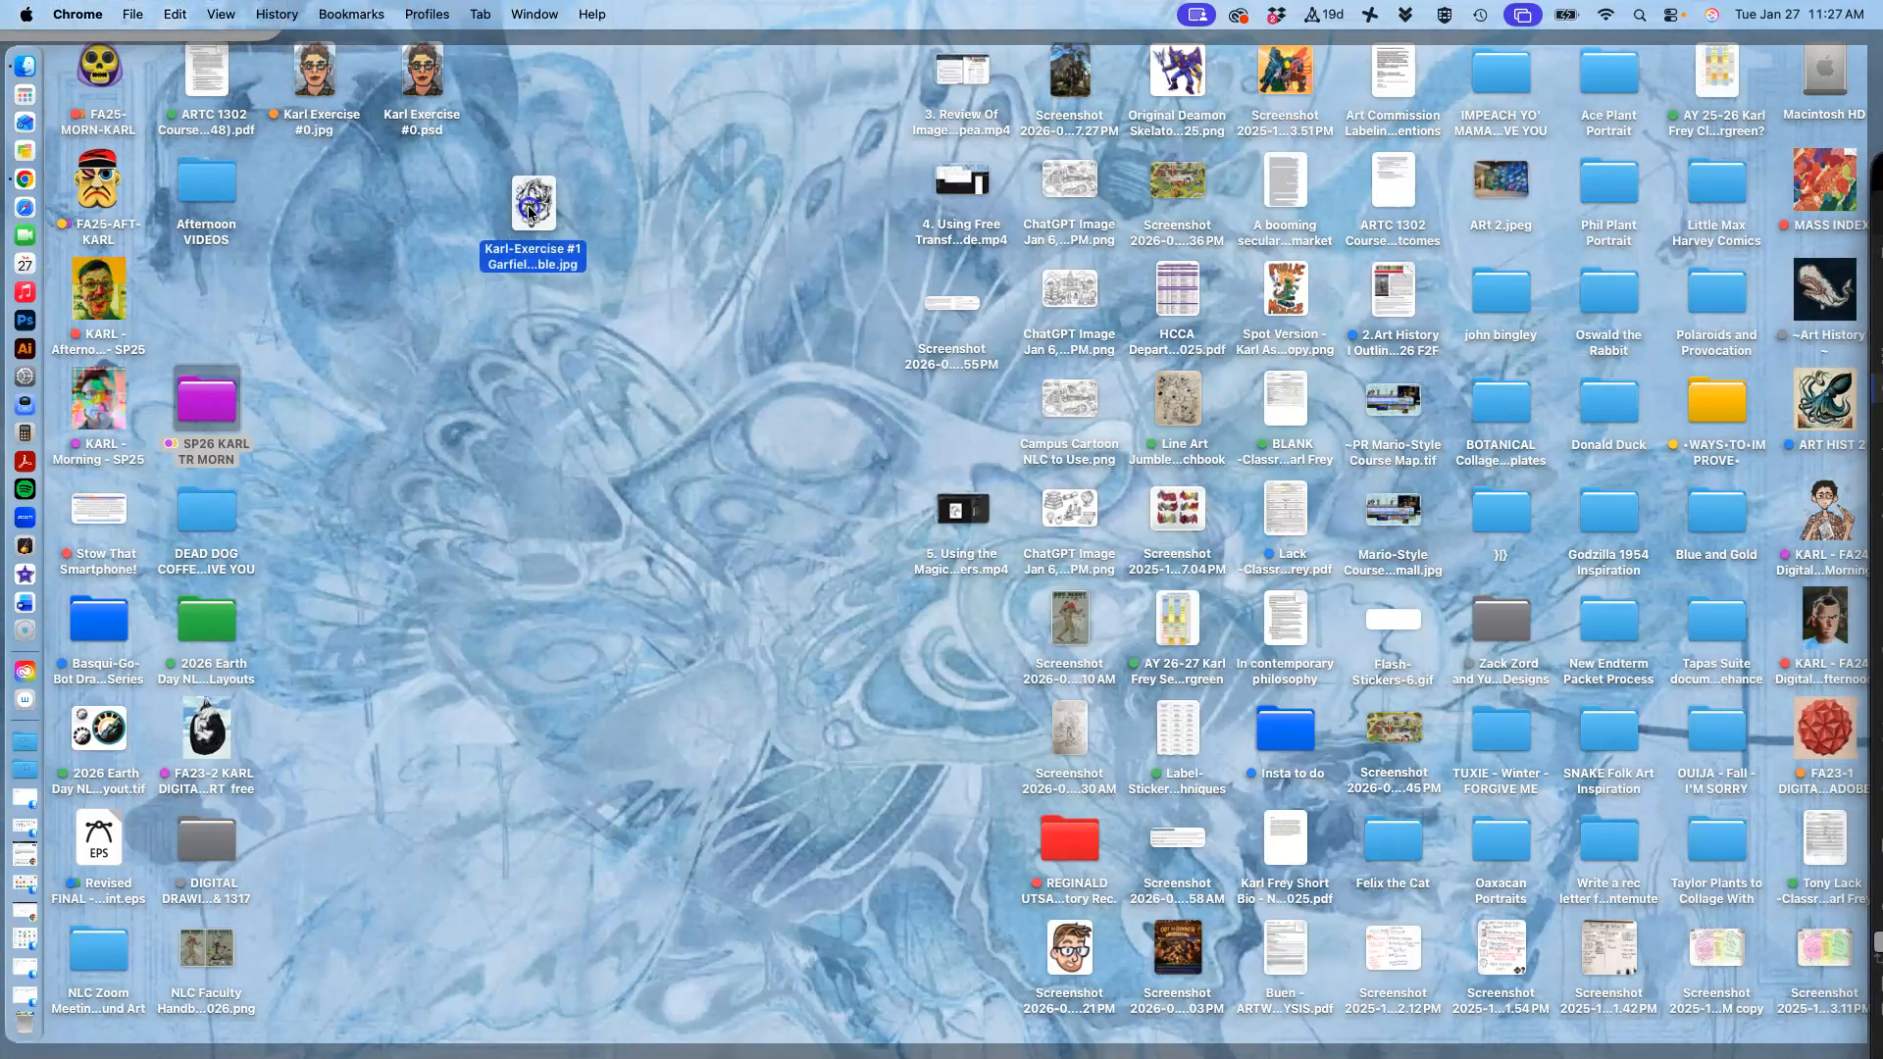
Move the JPG from the desktop into the SP26 class folder's Exercise #1 Line Art Jumble folder and tag it orange
click(220, 405)
double_click(220, 405)
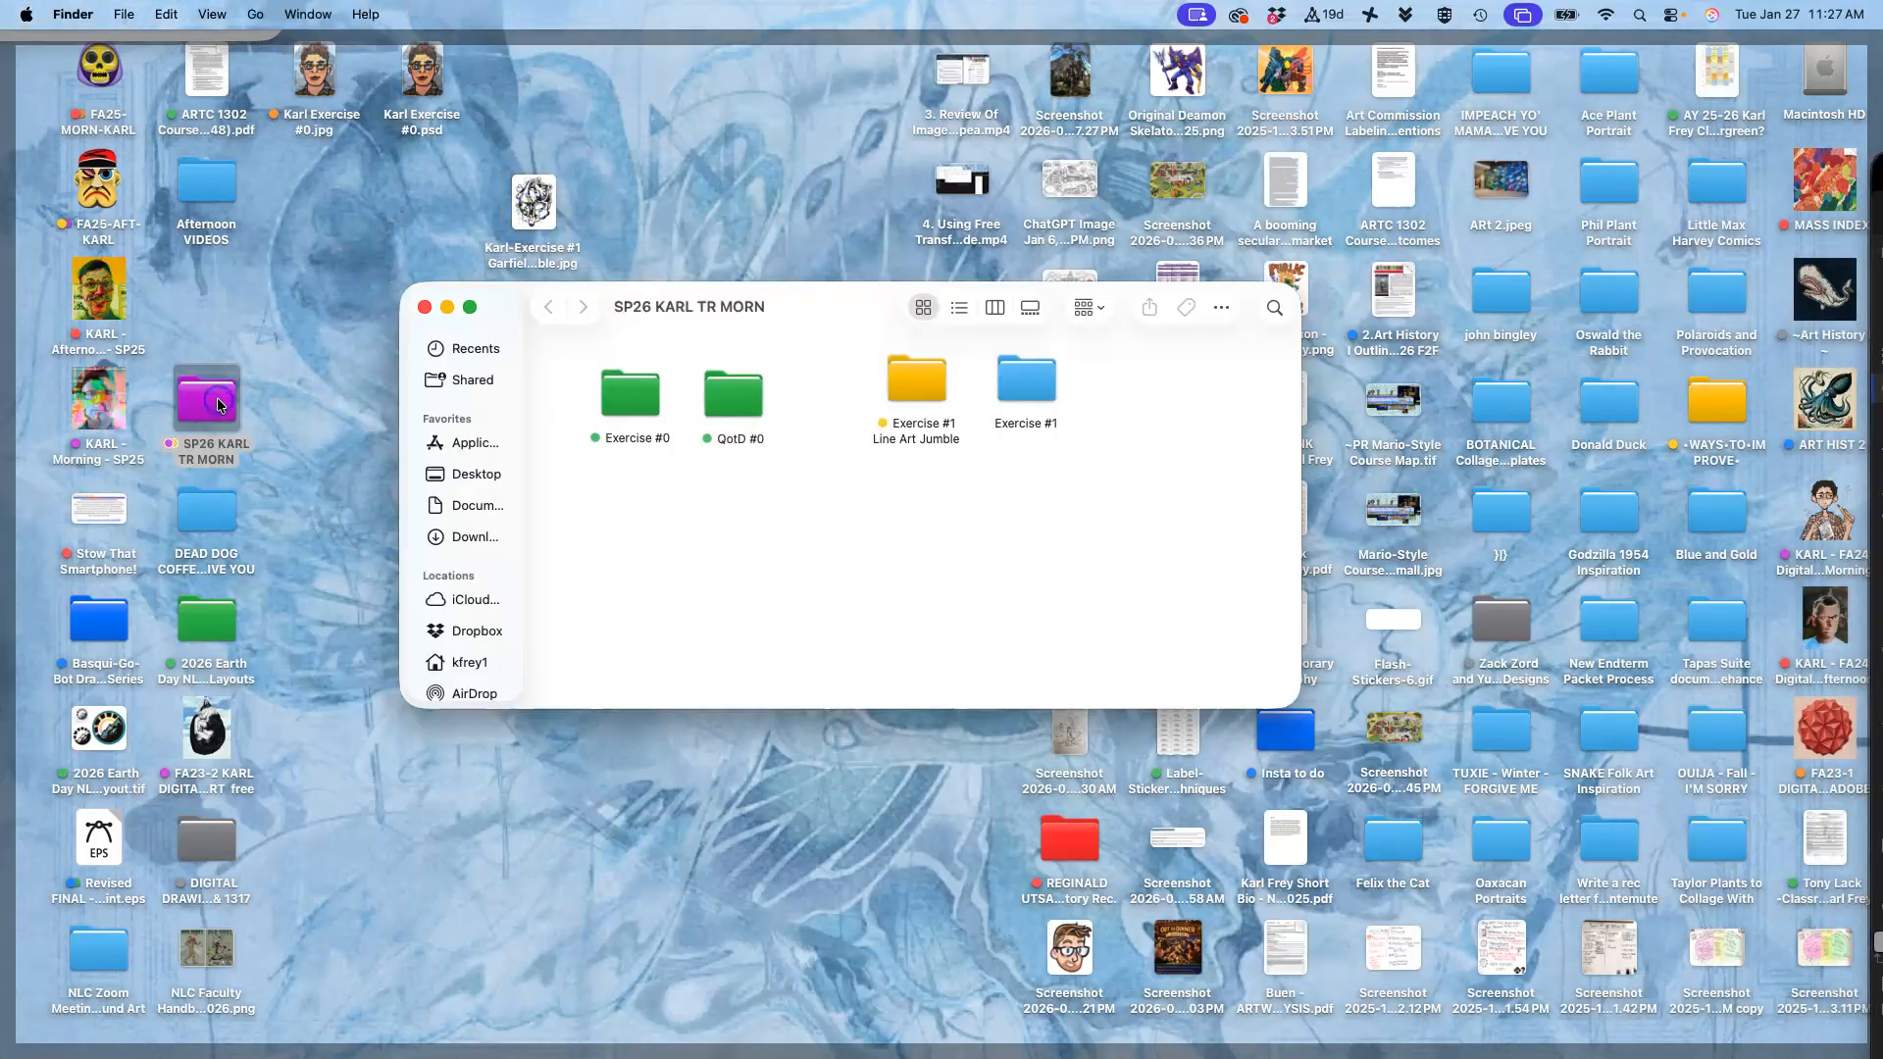
click(901, 378)
double_click(901, 379)
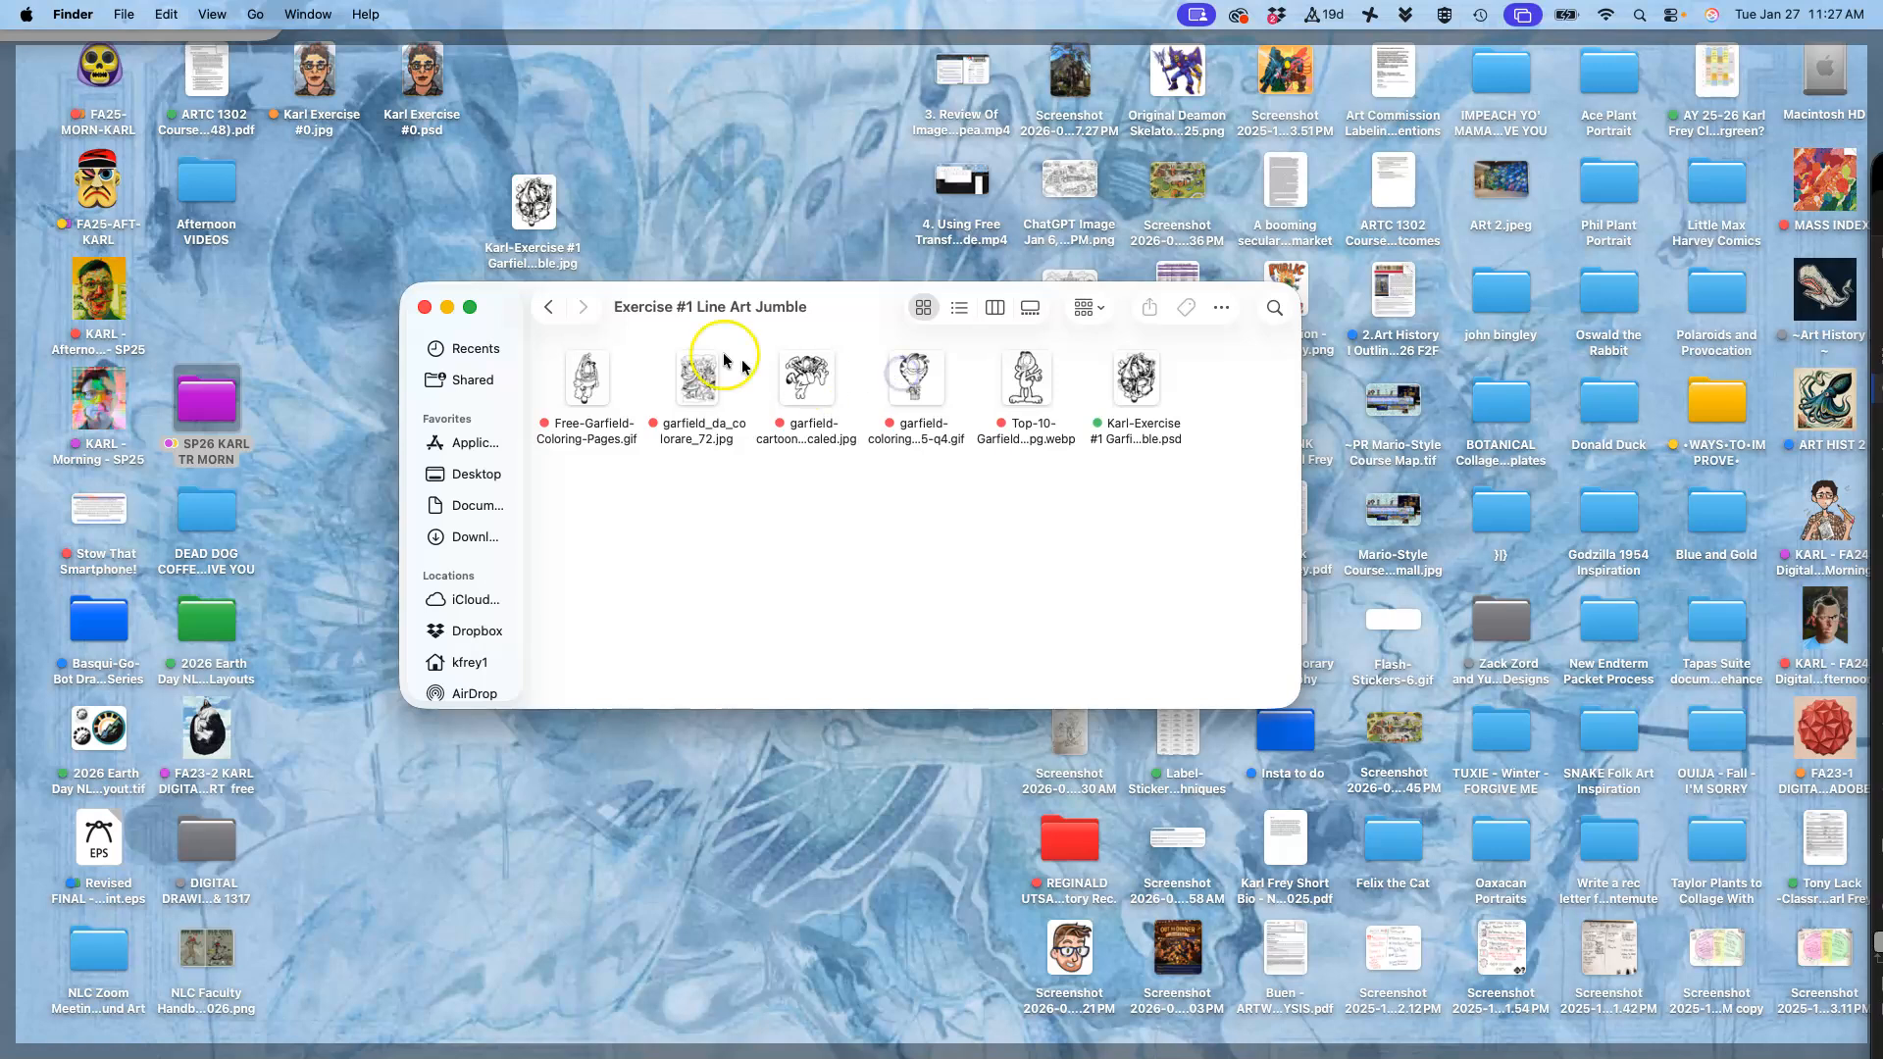
drag(533, 202, 1155, 530)
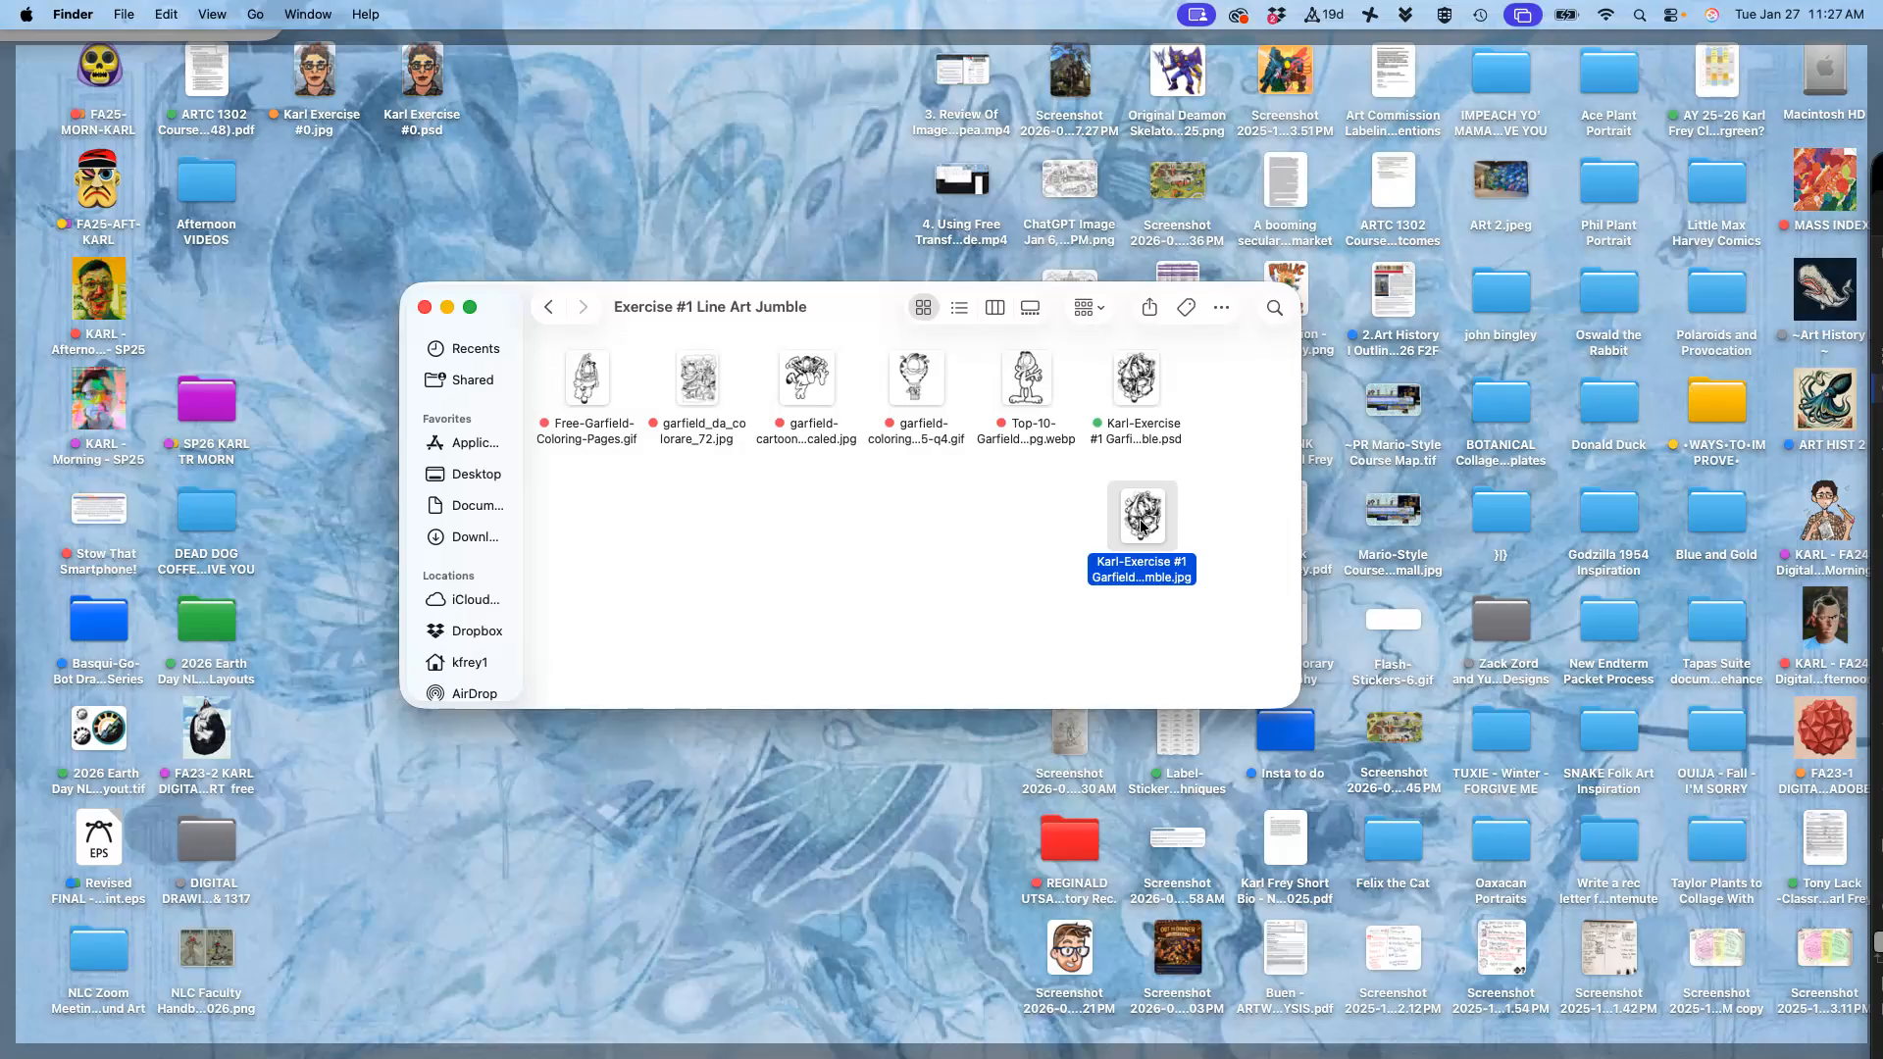
right_click(1141, 527)
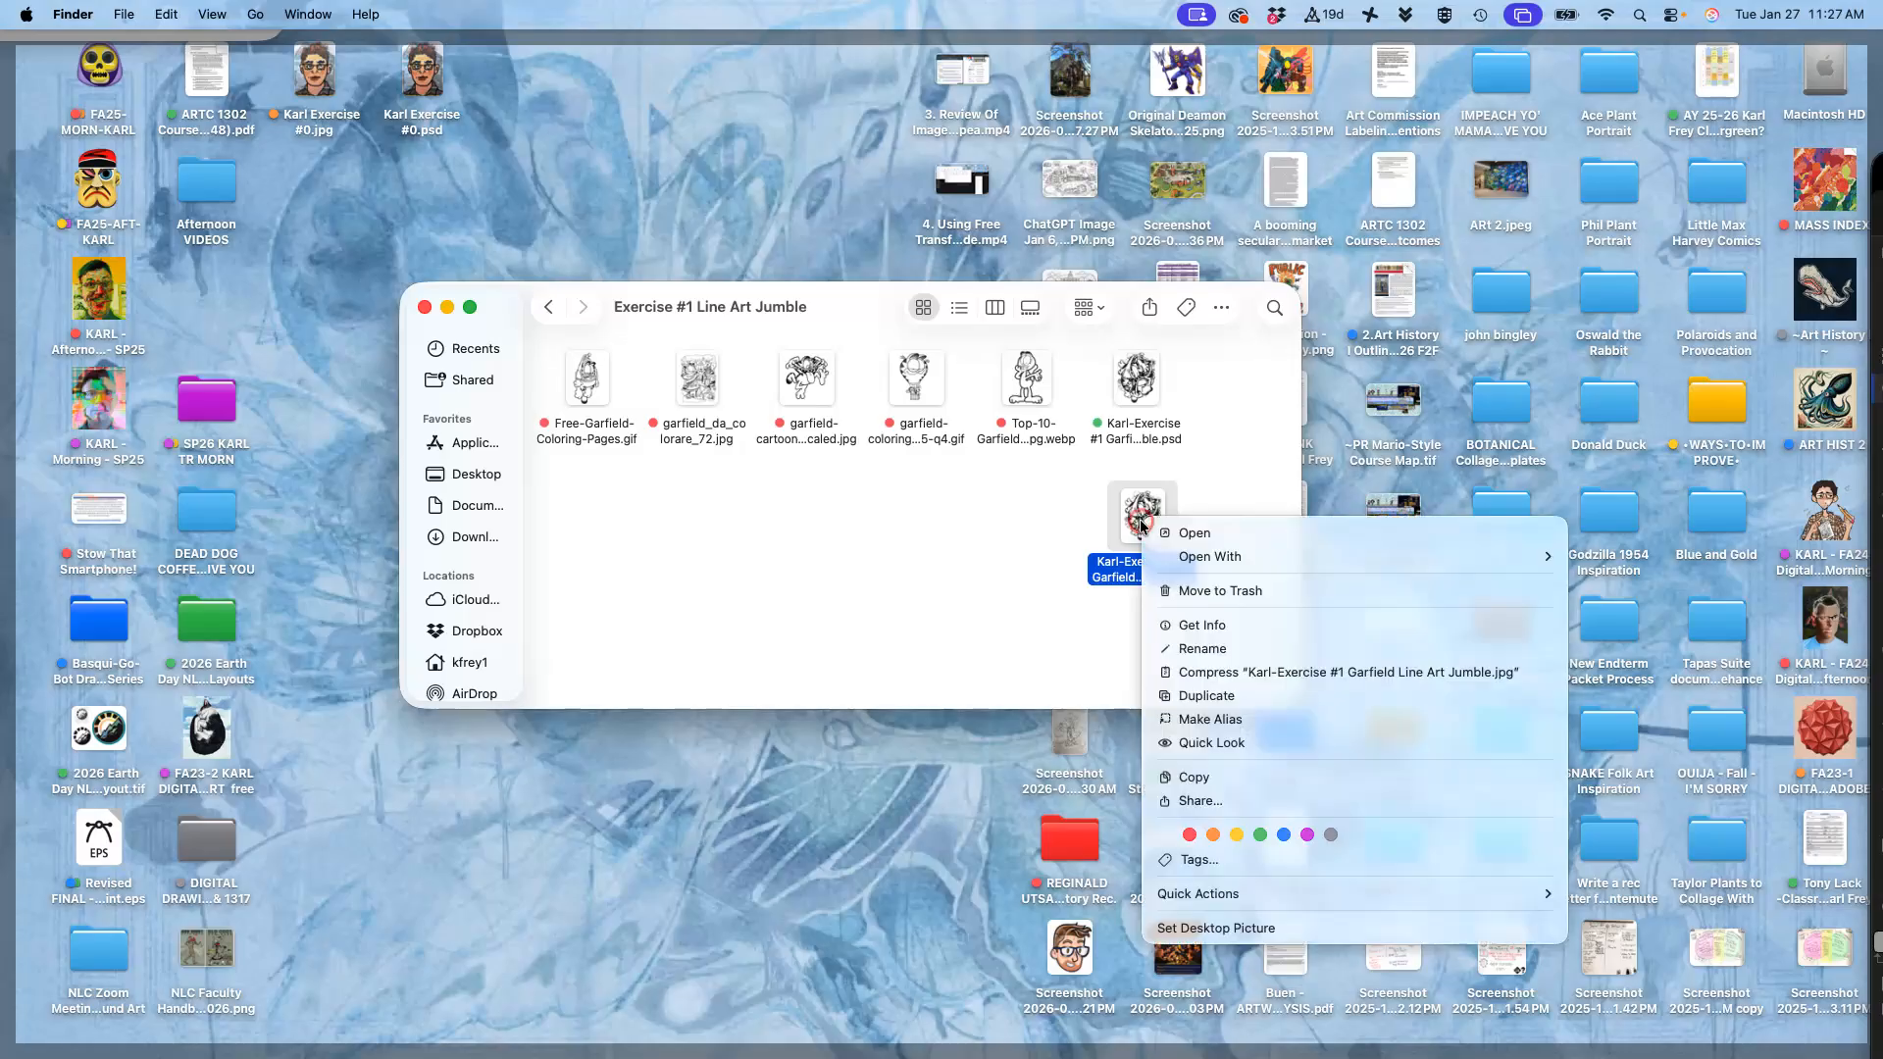
click(1215, 835)
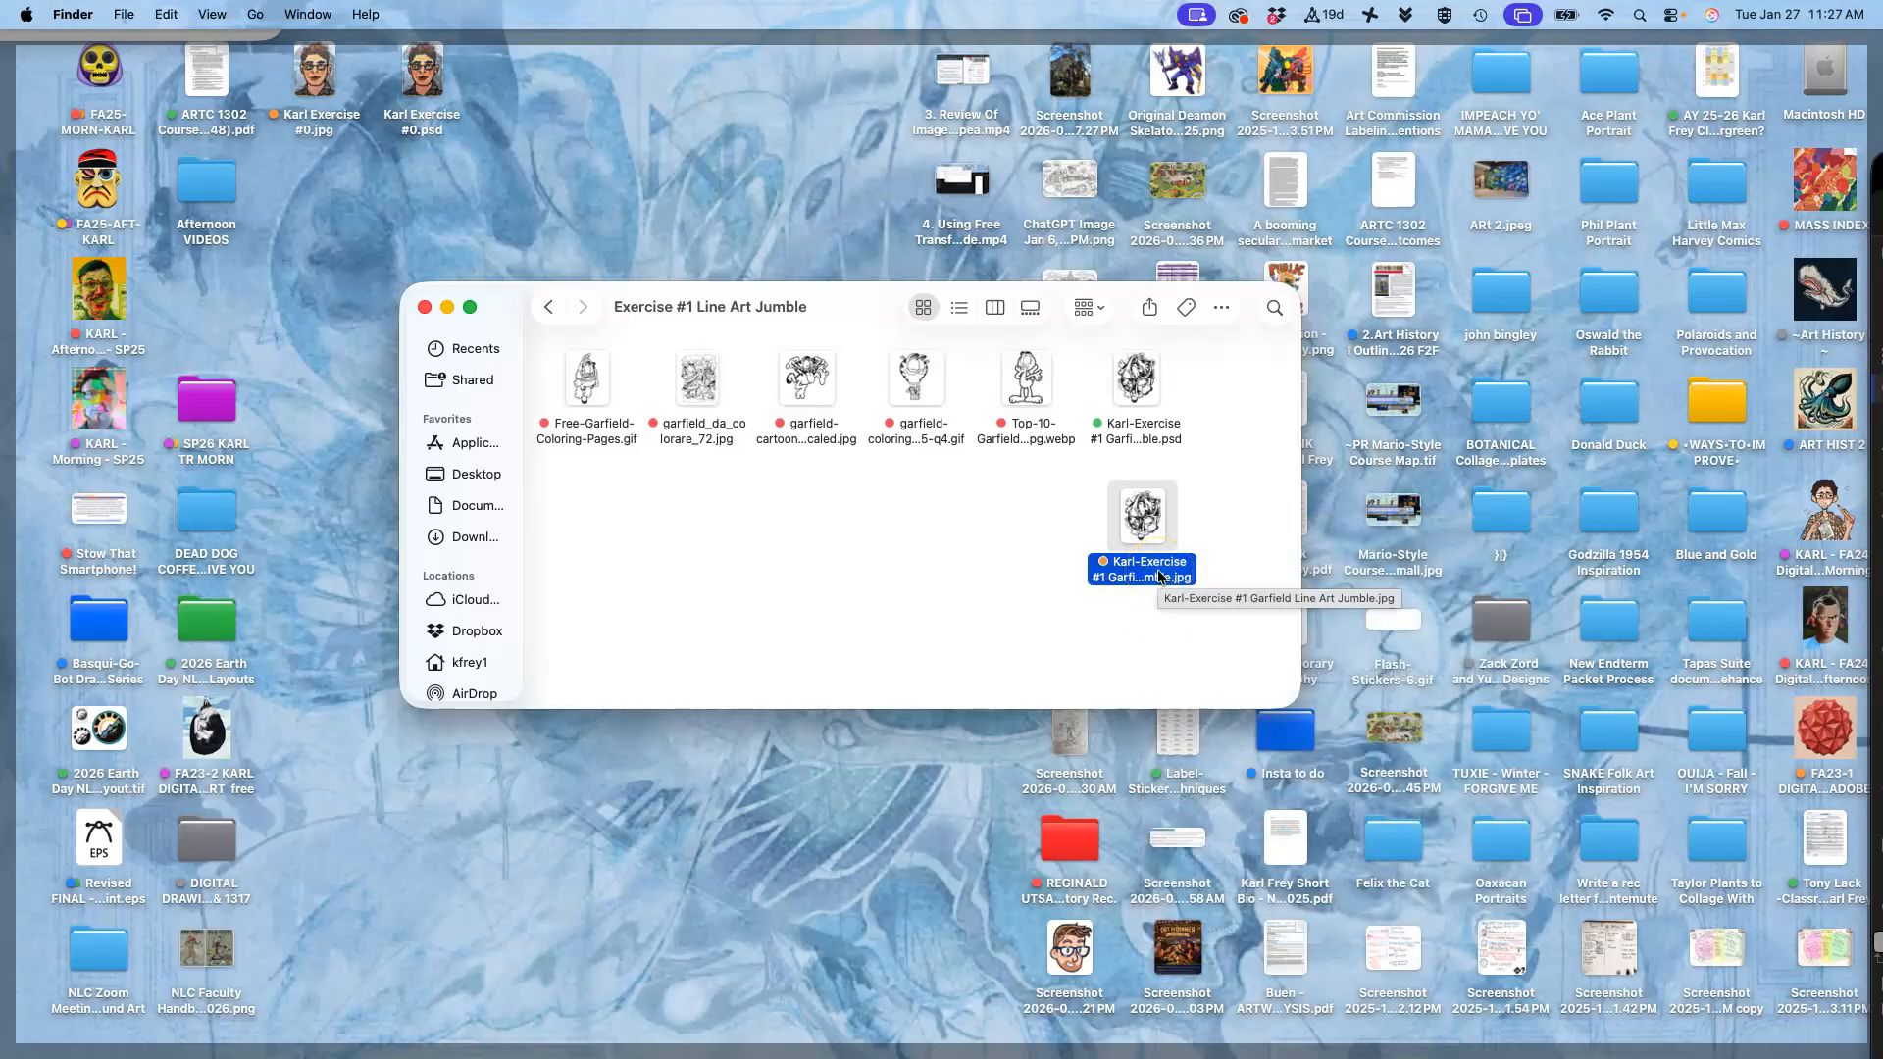
Keep the Finder folder within reach beside the browser, and open the Exercise #1 Line Art Jumble (favorite cartoon theme) discussion in Canvas
key(F11)
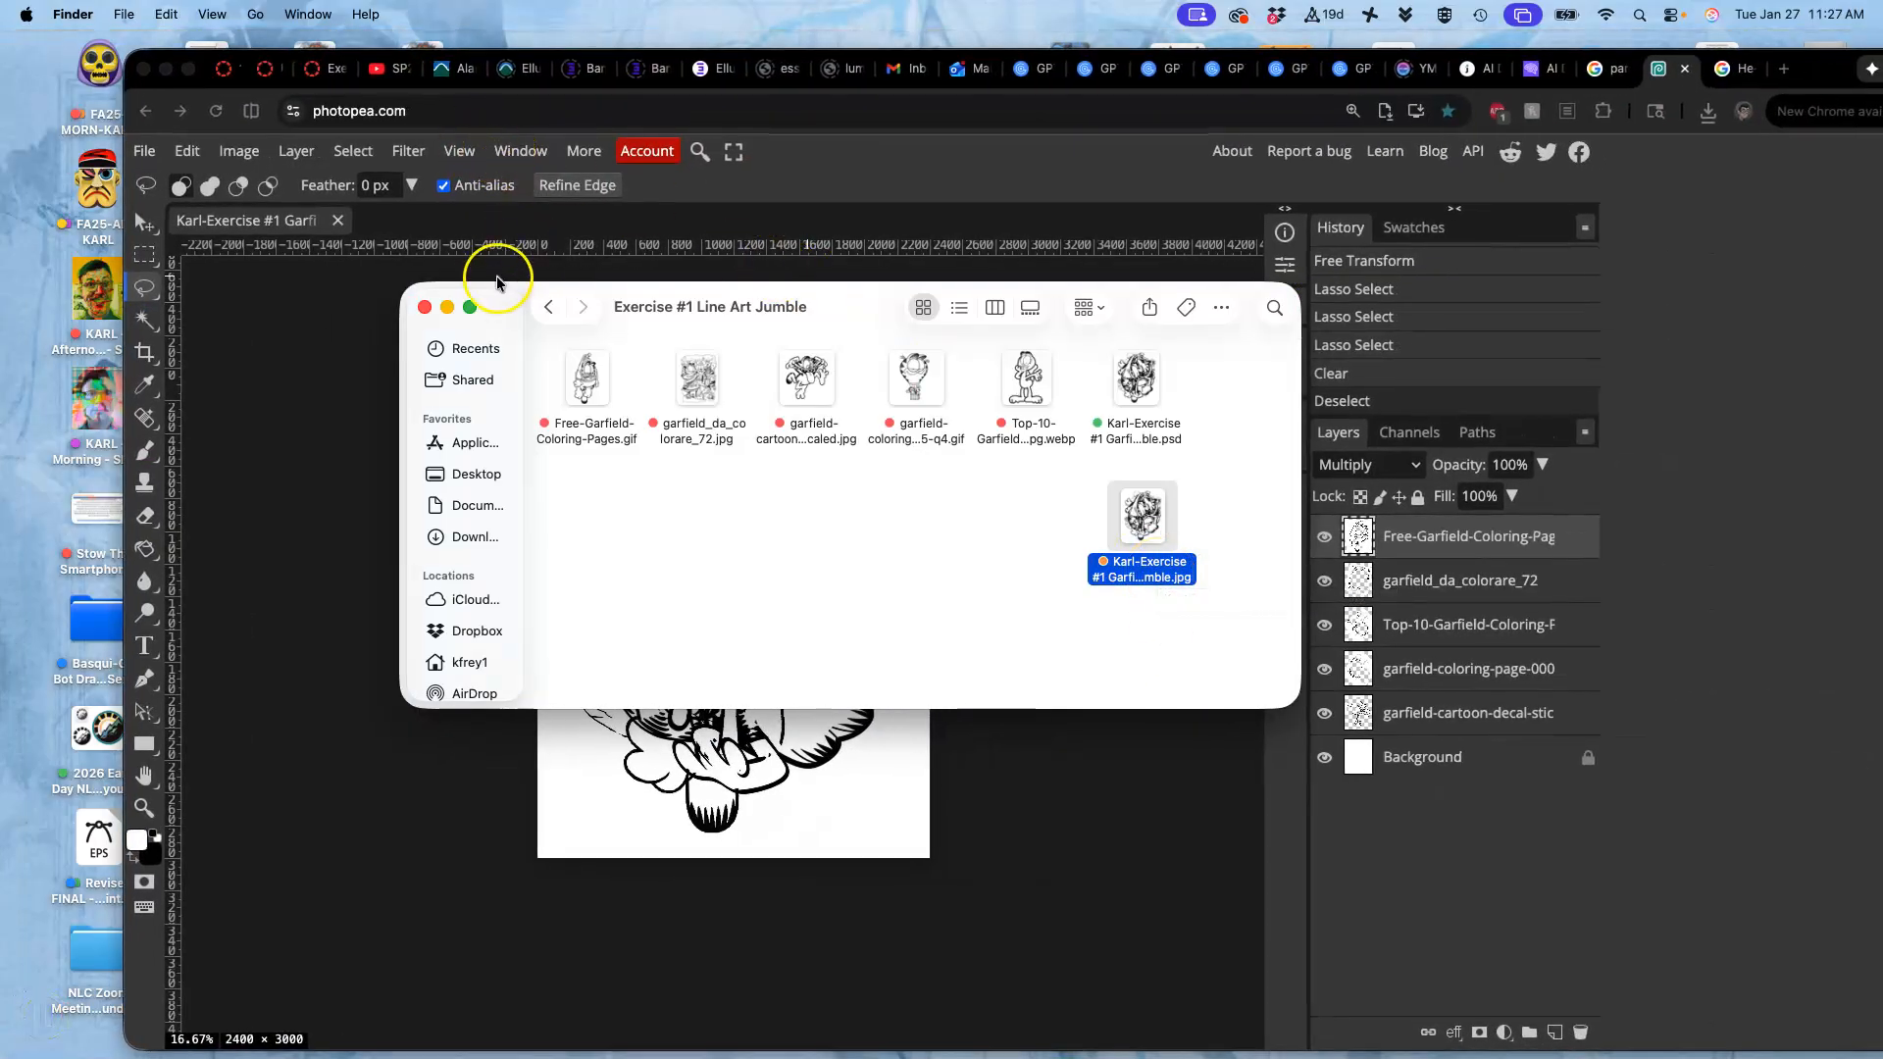
drag(496, 307, 106, 468)
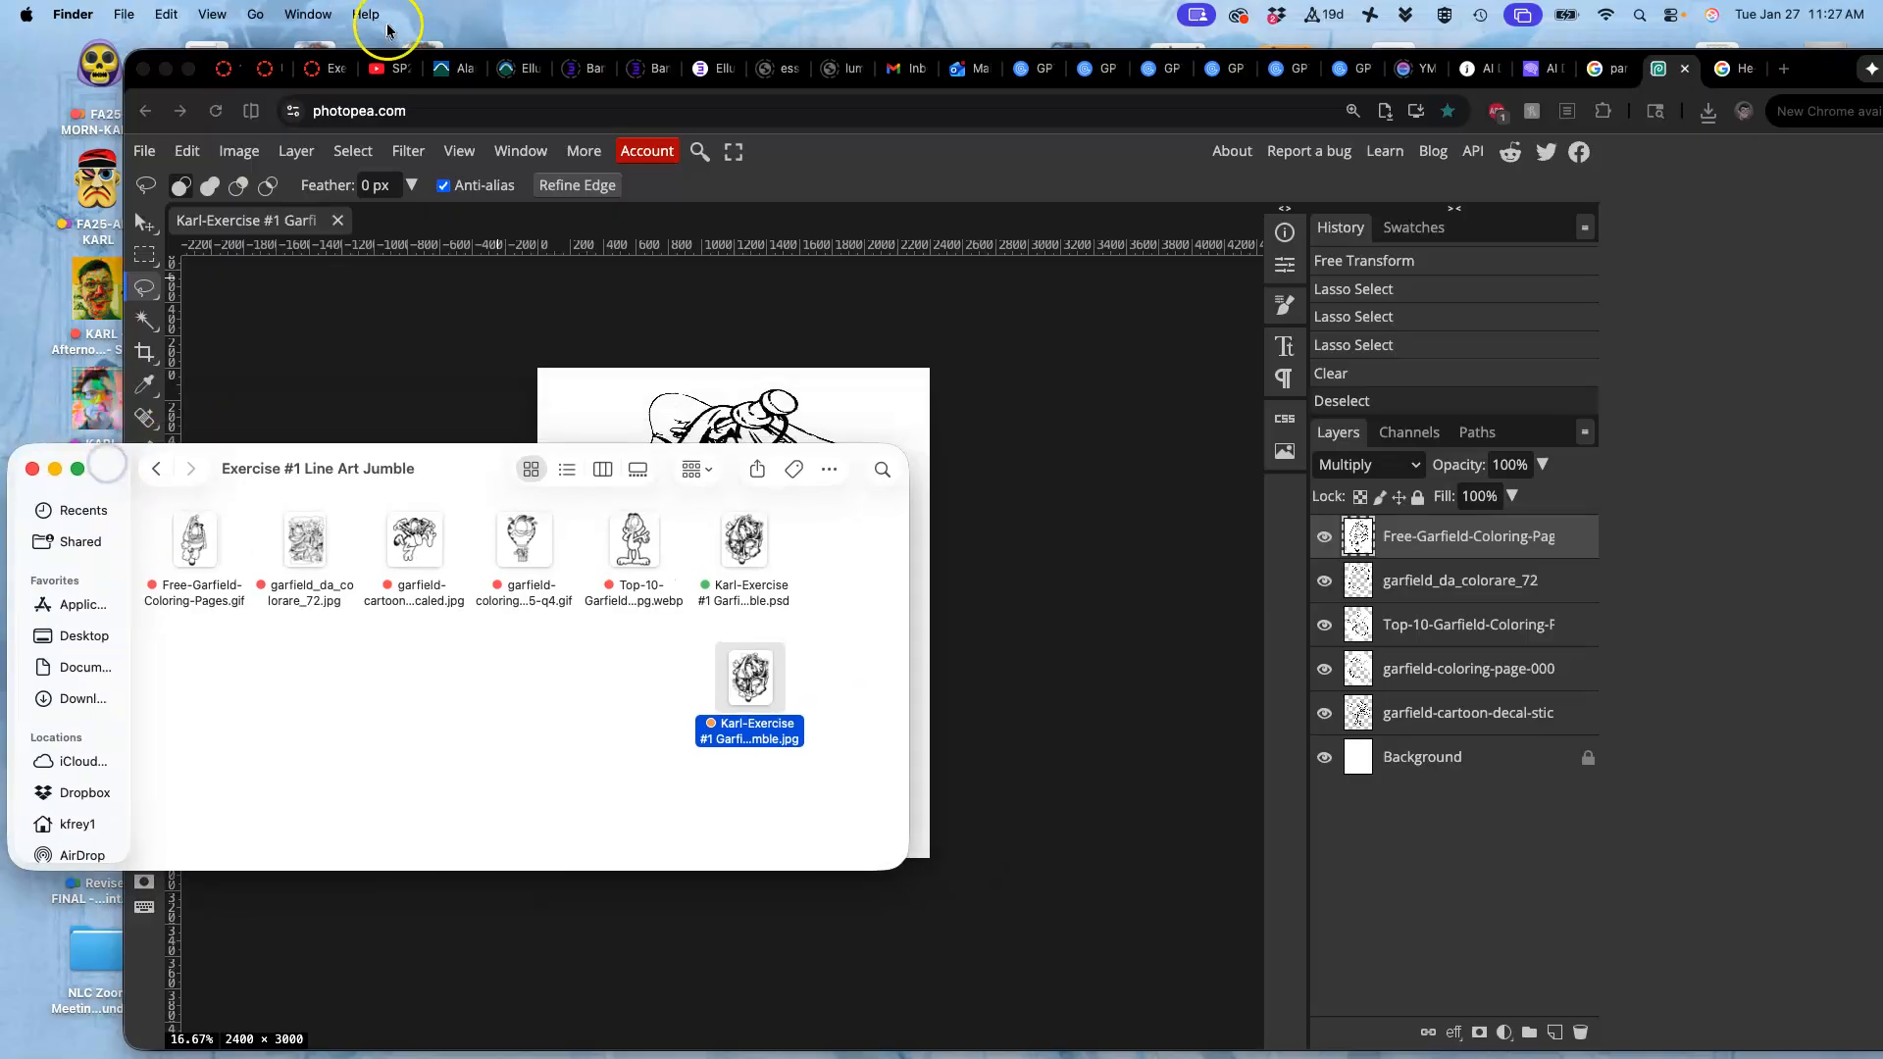
click(332, 69)
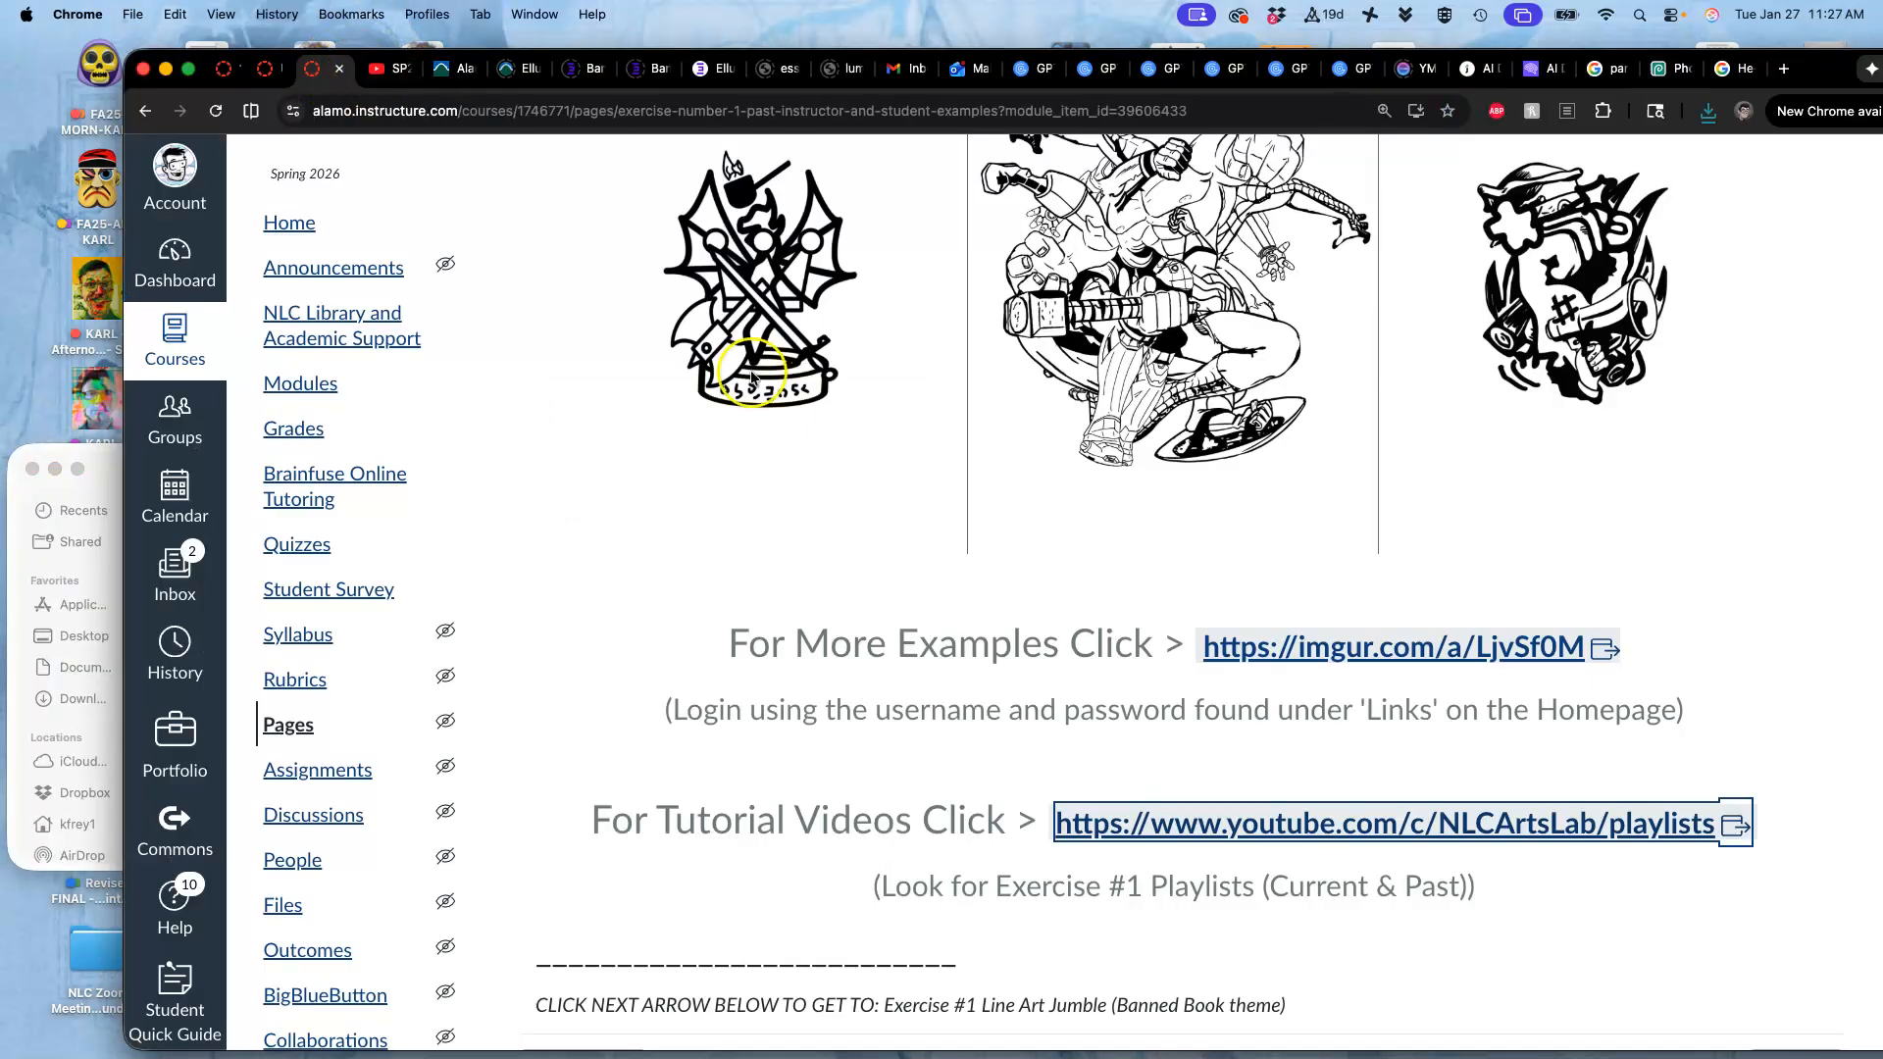
scroll(1015, 638, down, 3)
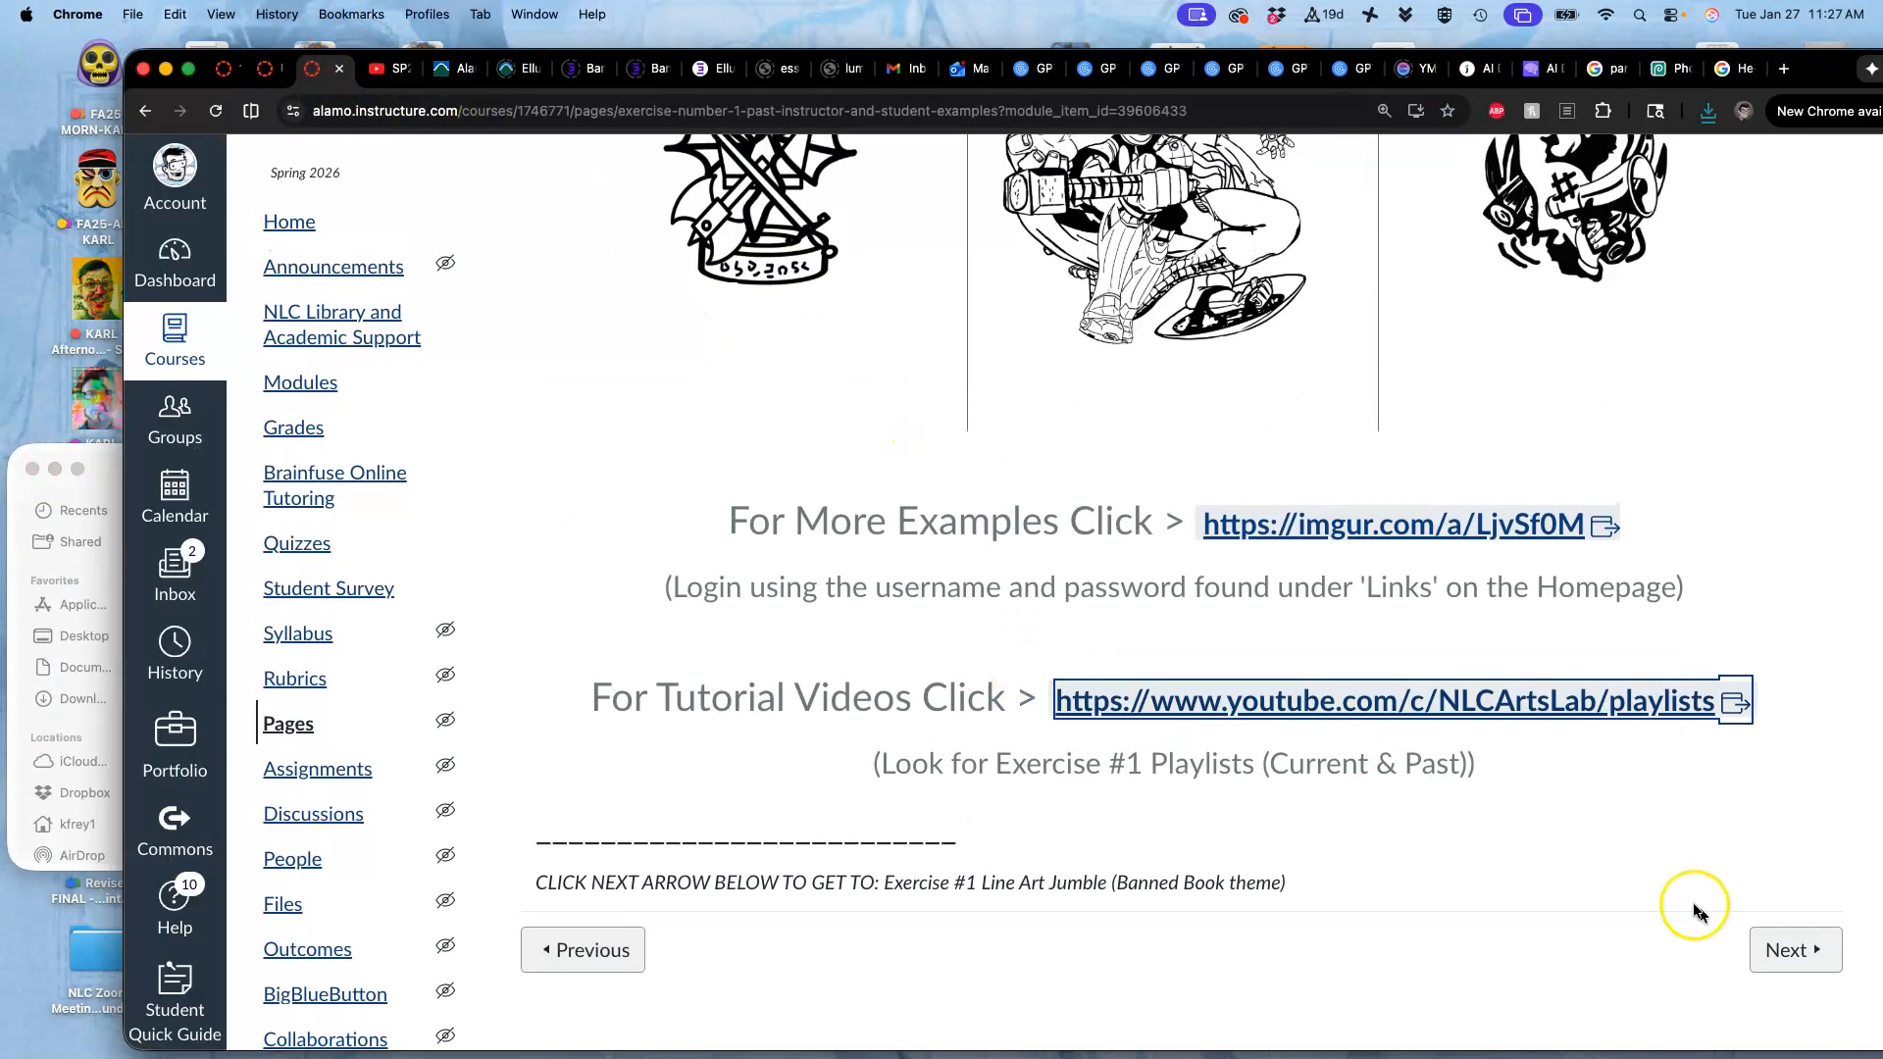
click(1798, 953)
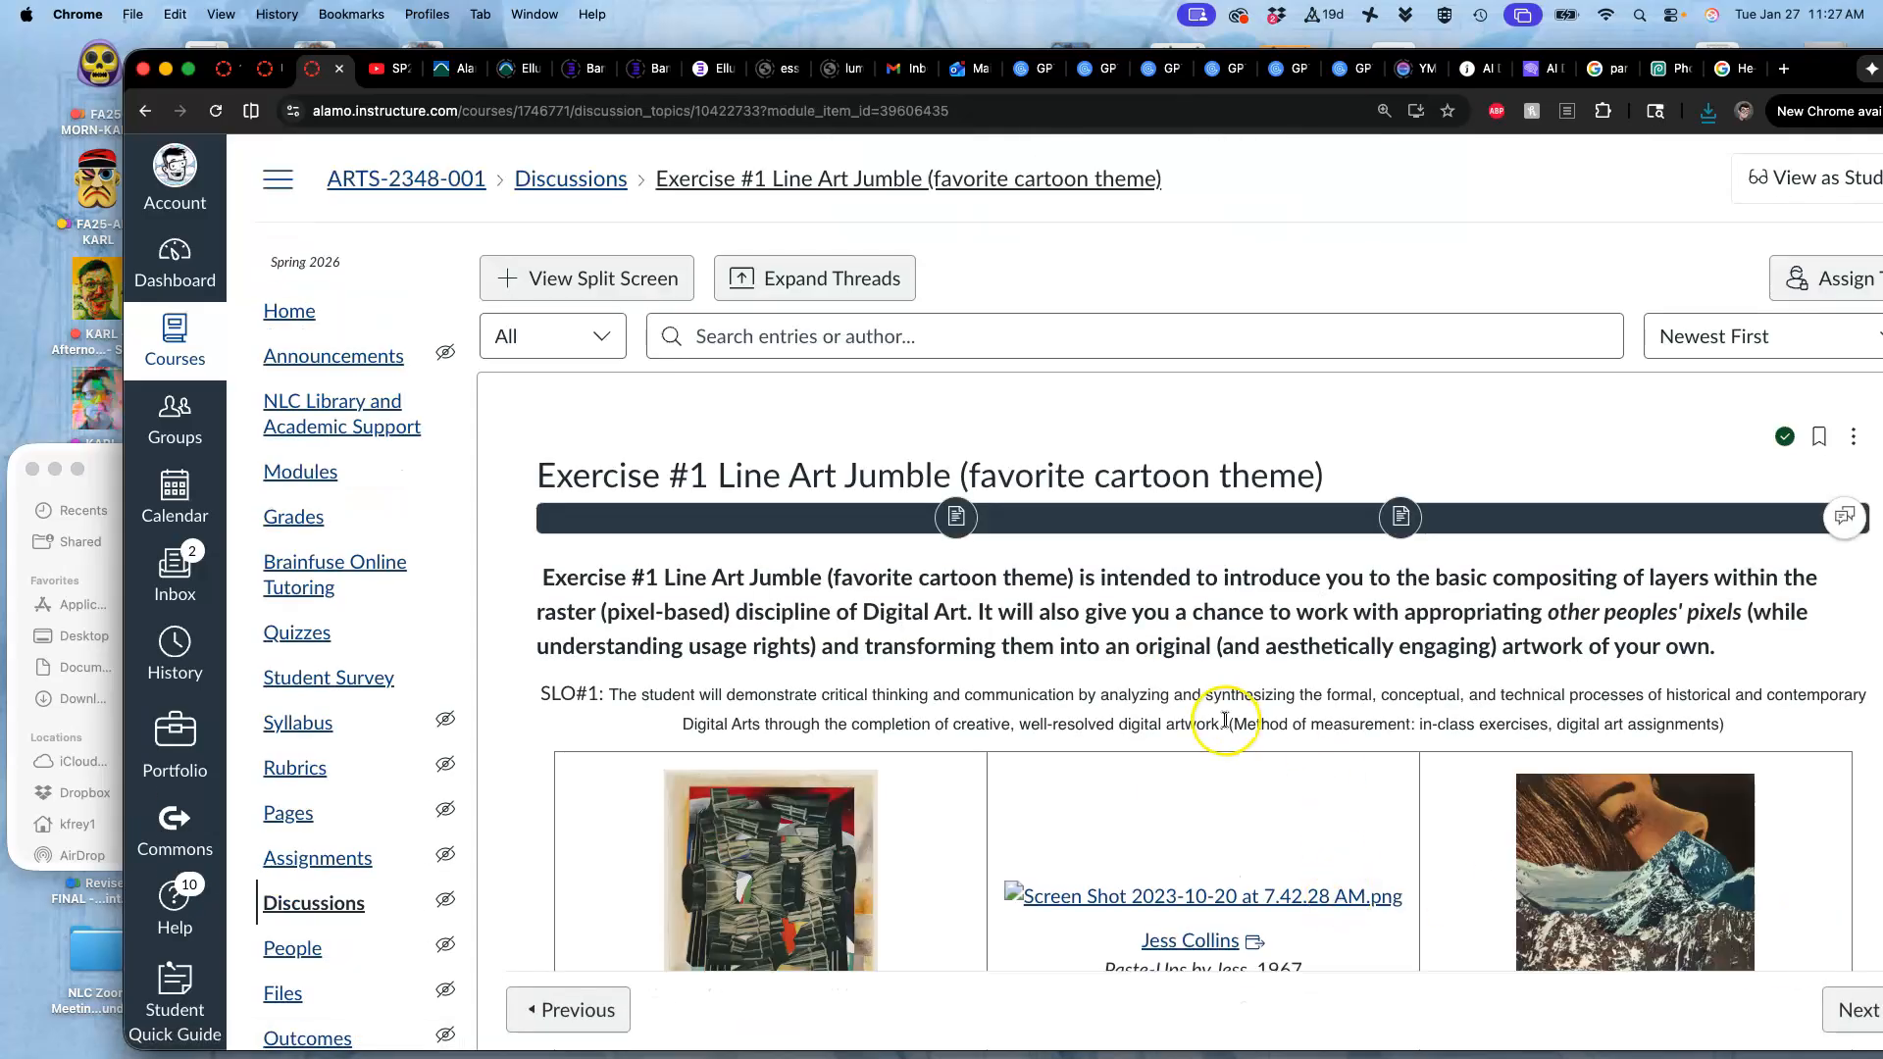
Start a reply below the discussion's directions with the instructor's first name followed by "(Instructor Example):"
scroll(1283, 762, down, 15)
scroll(1283, 770, down, 20)
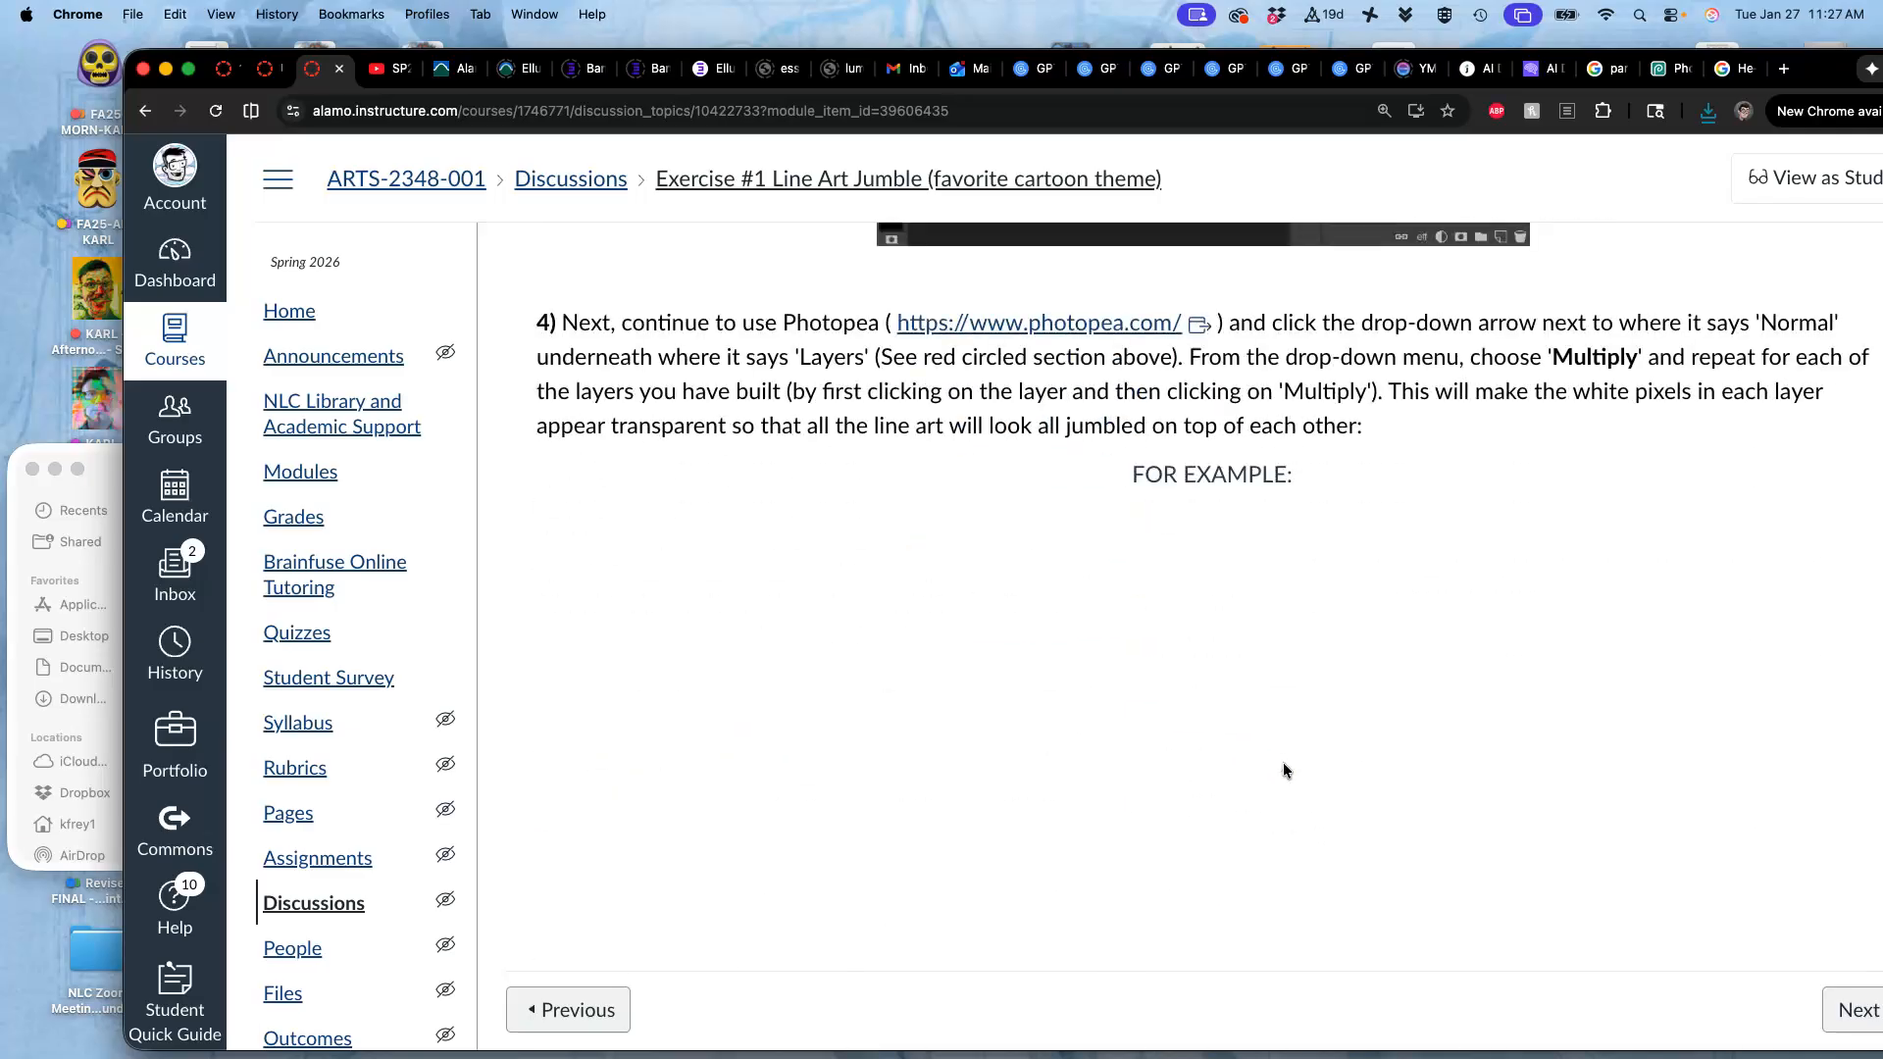
scroll(1282, 769, down, 5)
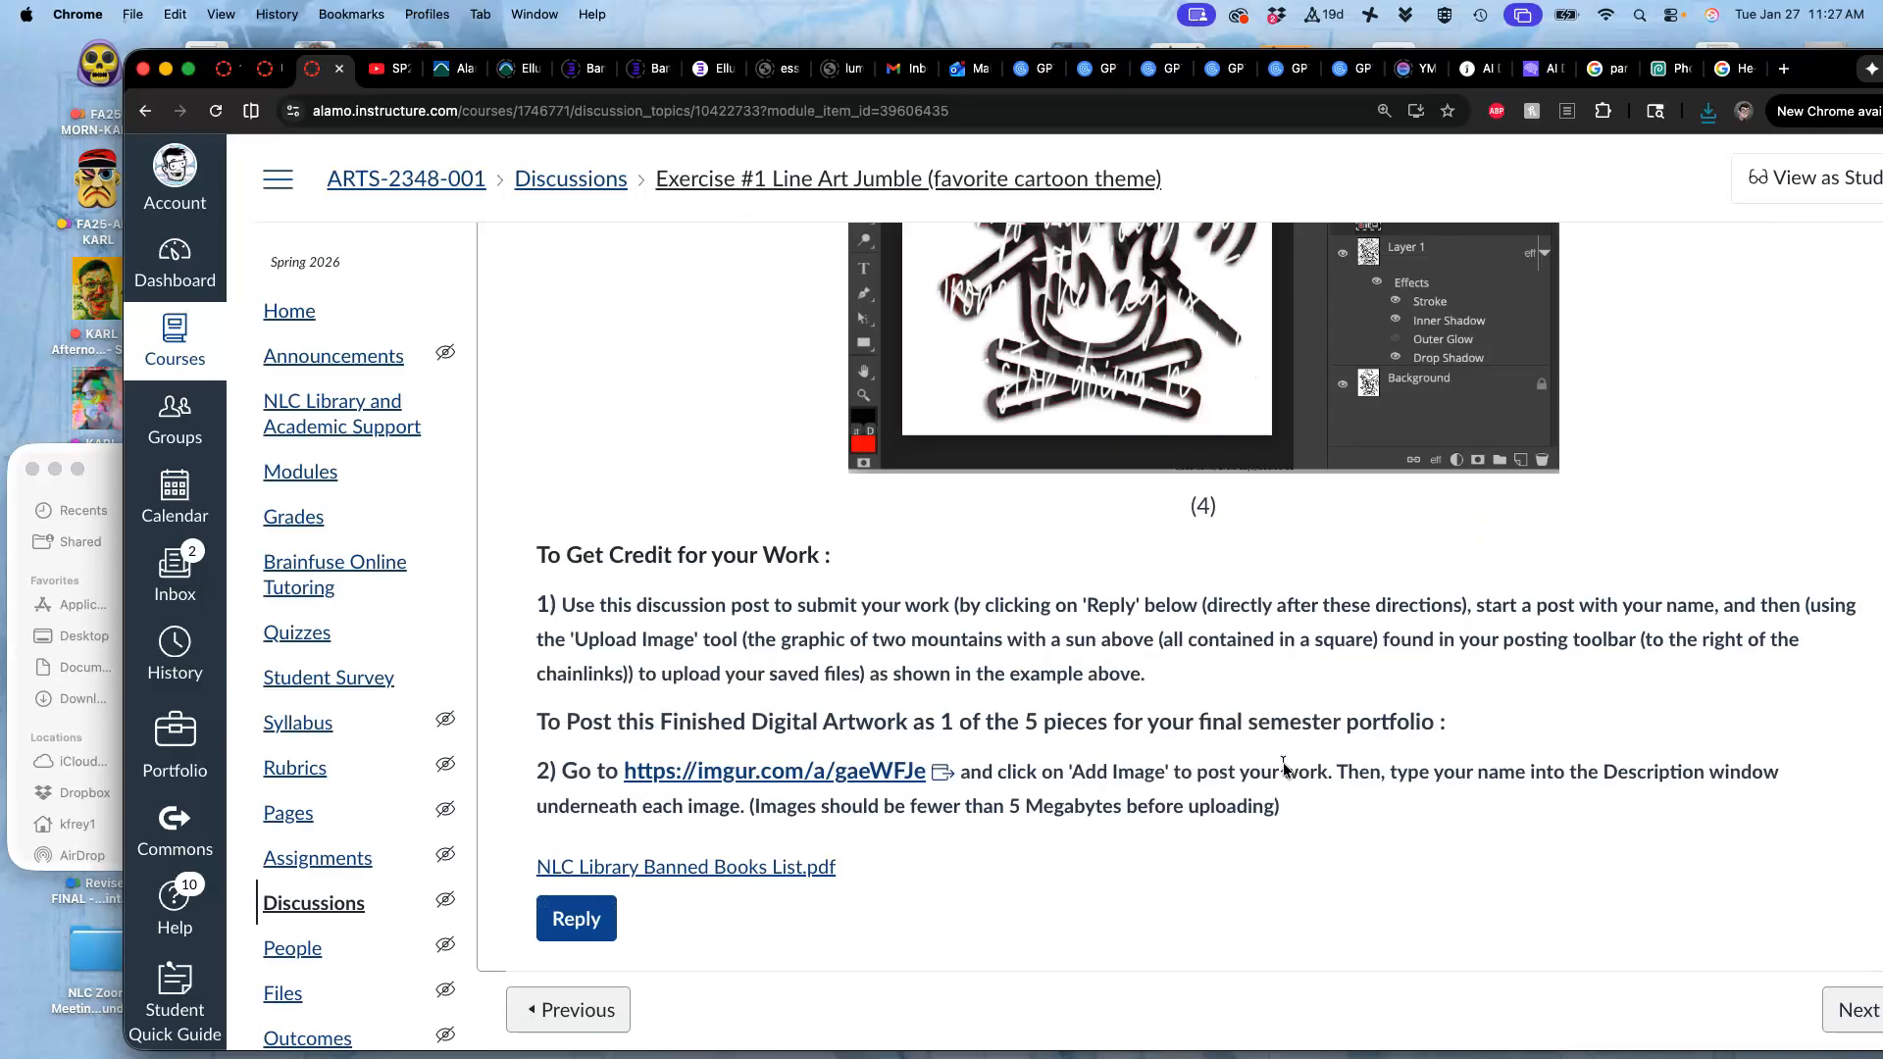
click(588, 929)
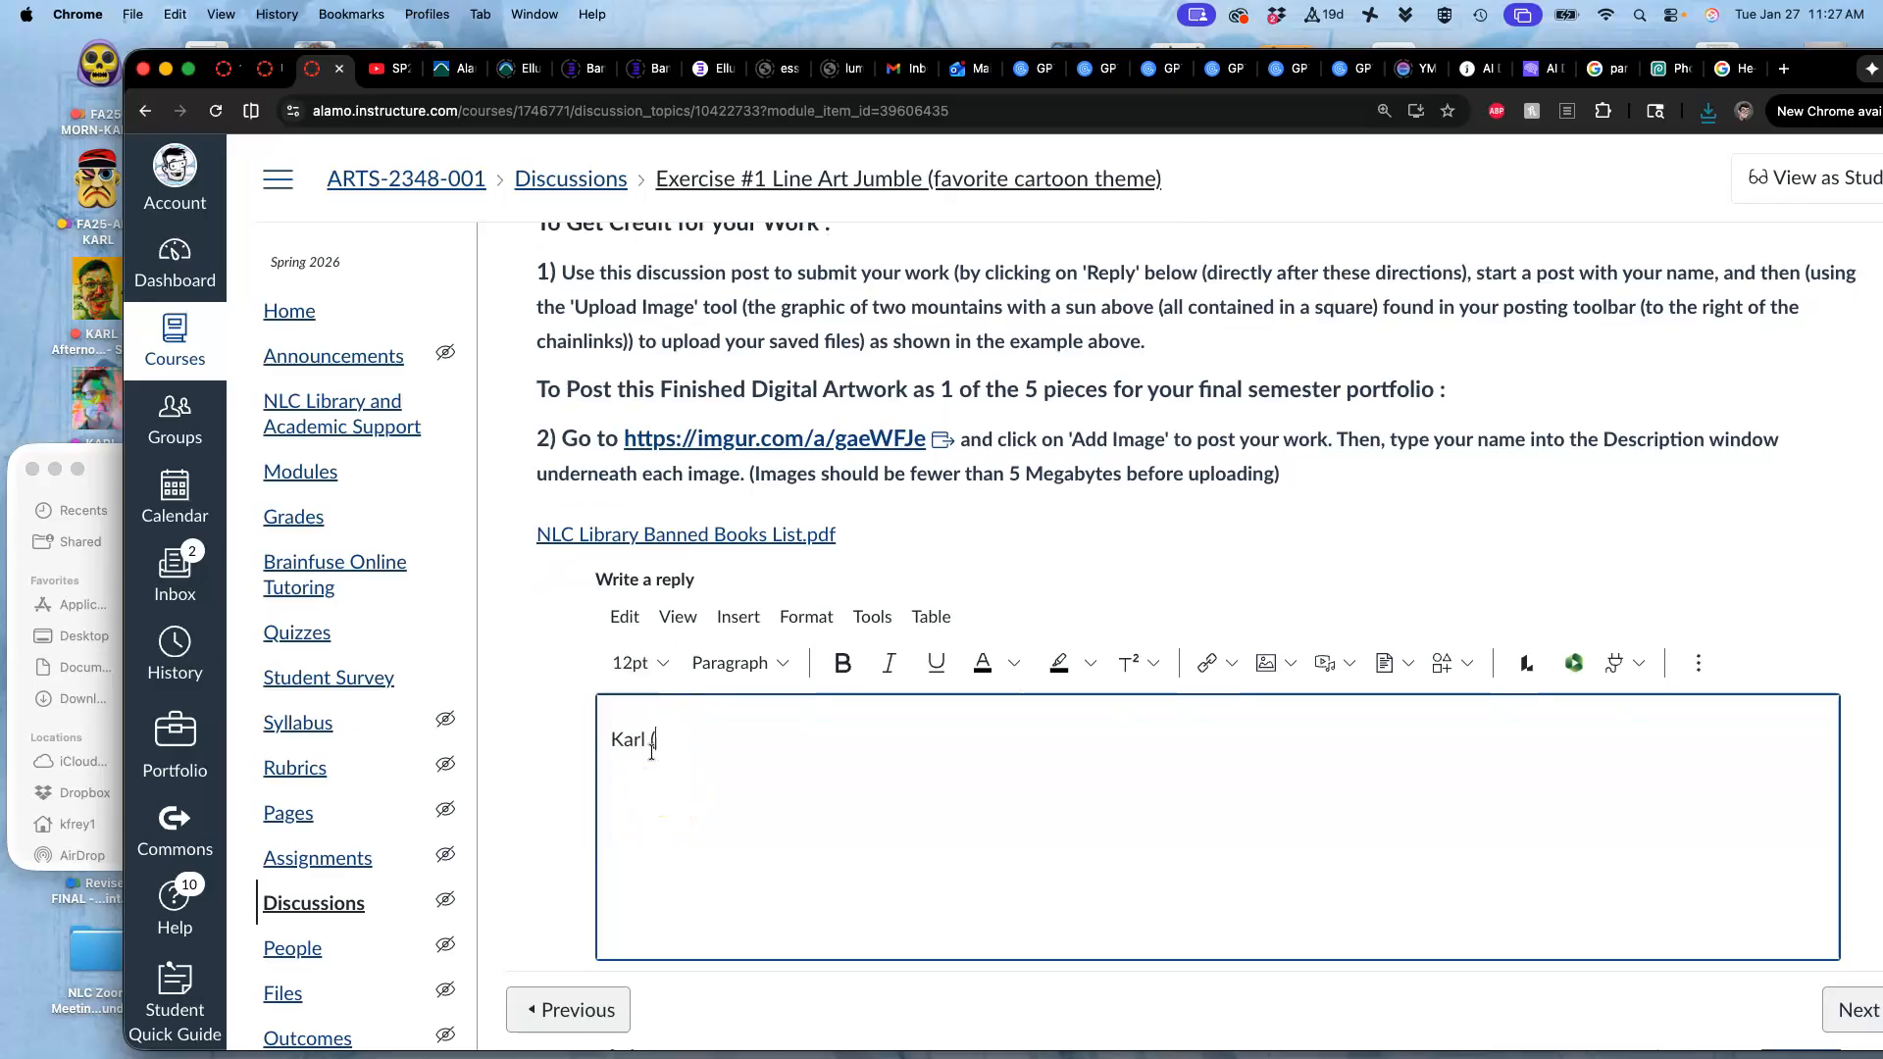
text(Karl (Instructor Example):)
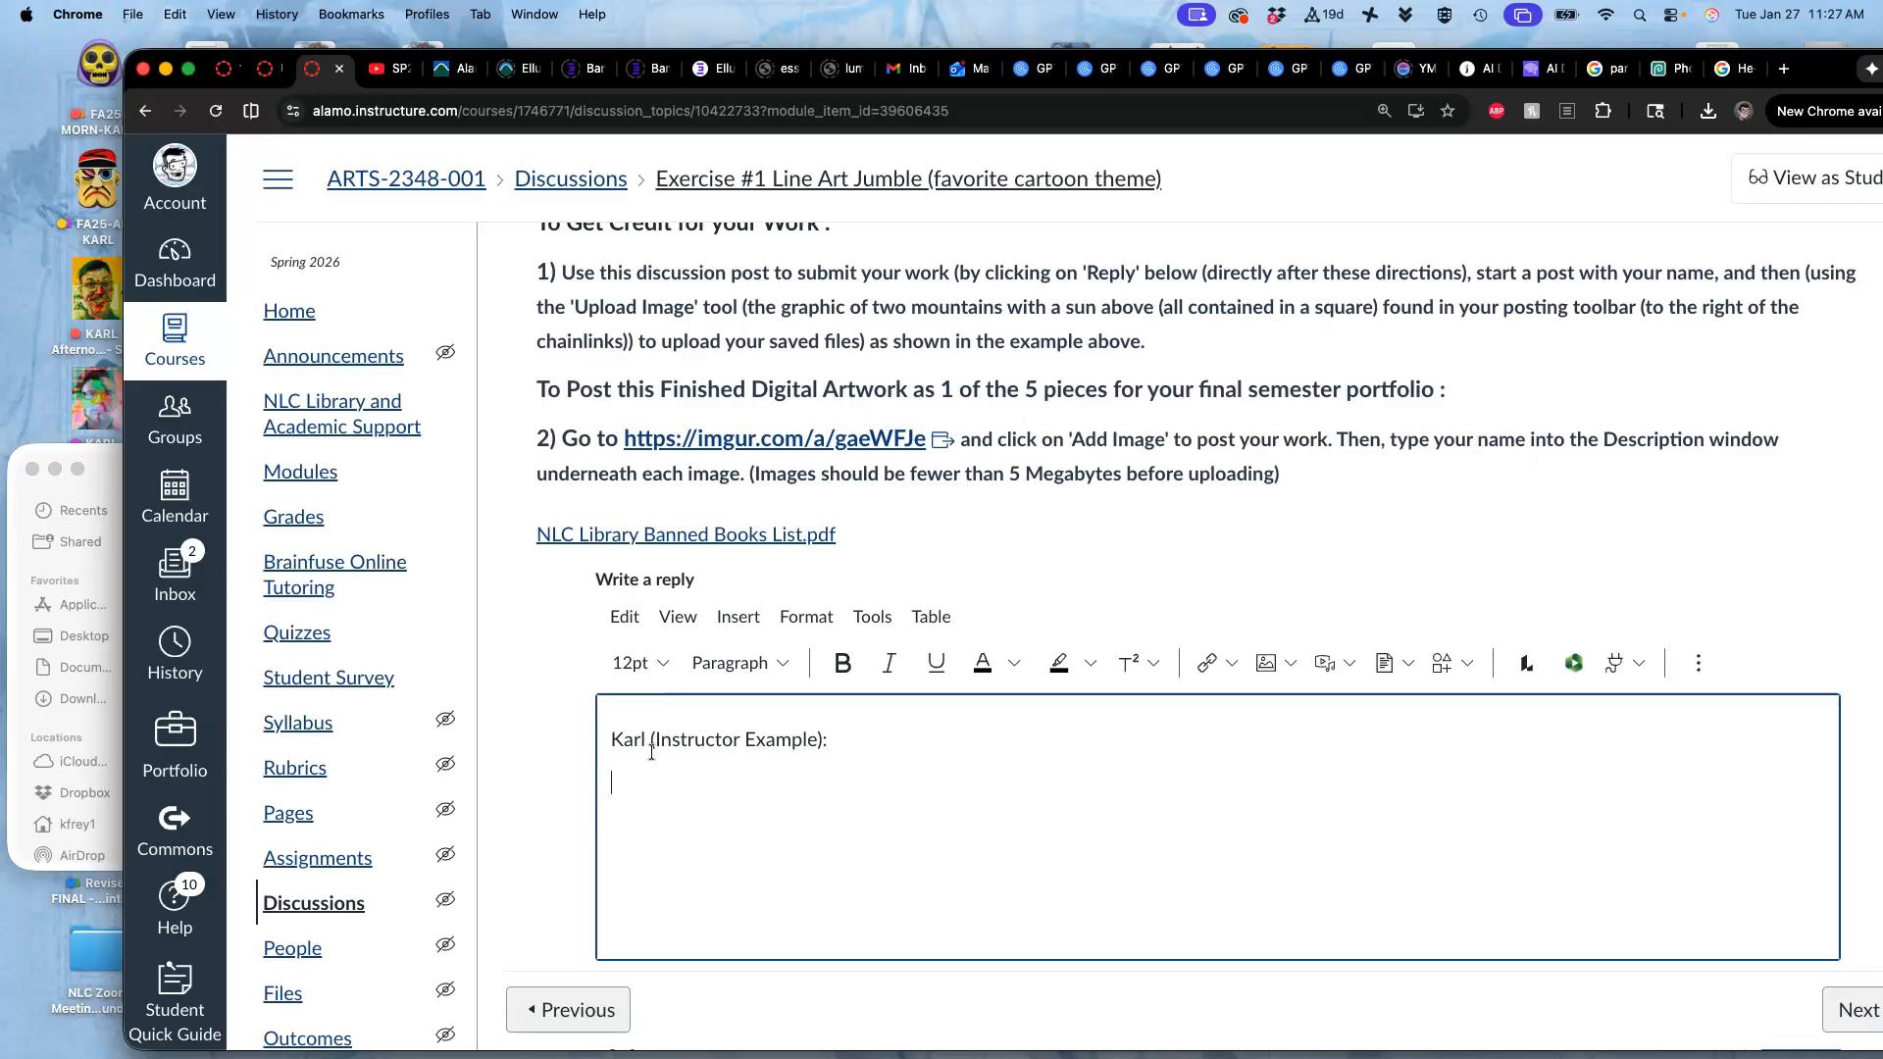
Insert the exported collage JPG from the Finder folder beneath the reply's name line and select the inserted image
click(108, 468)
drag(755, 681, 1055, 855)
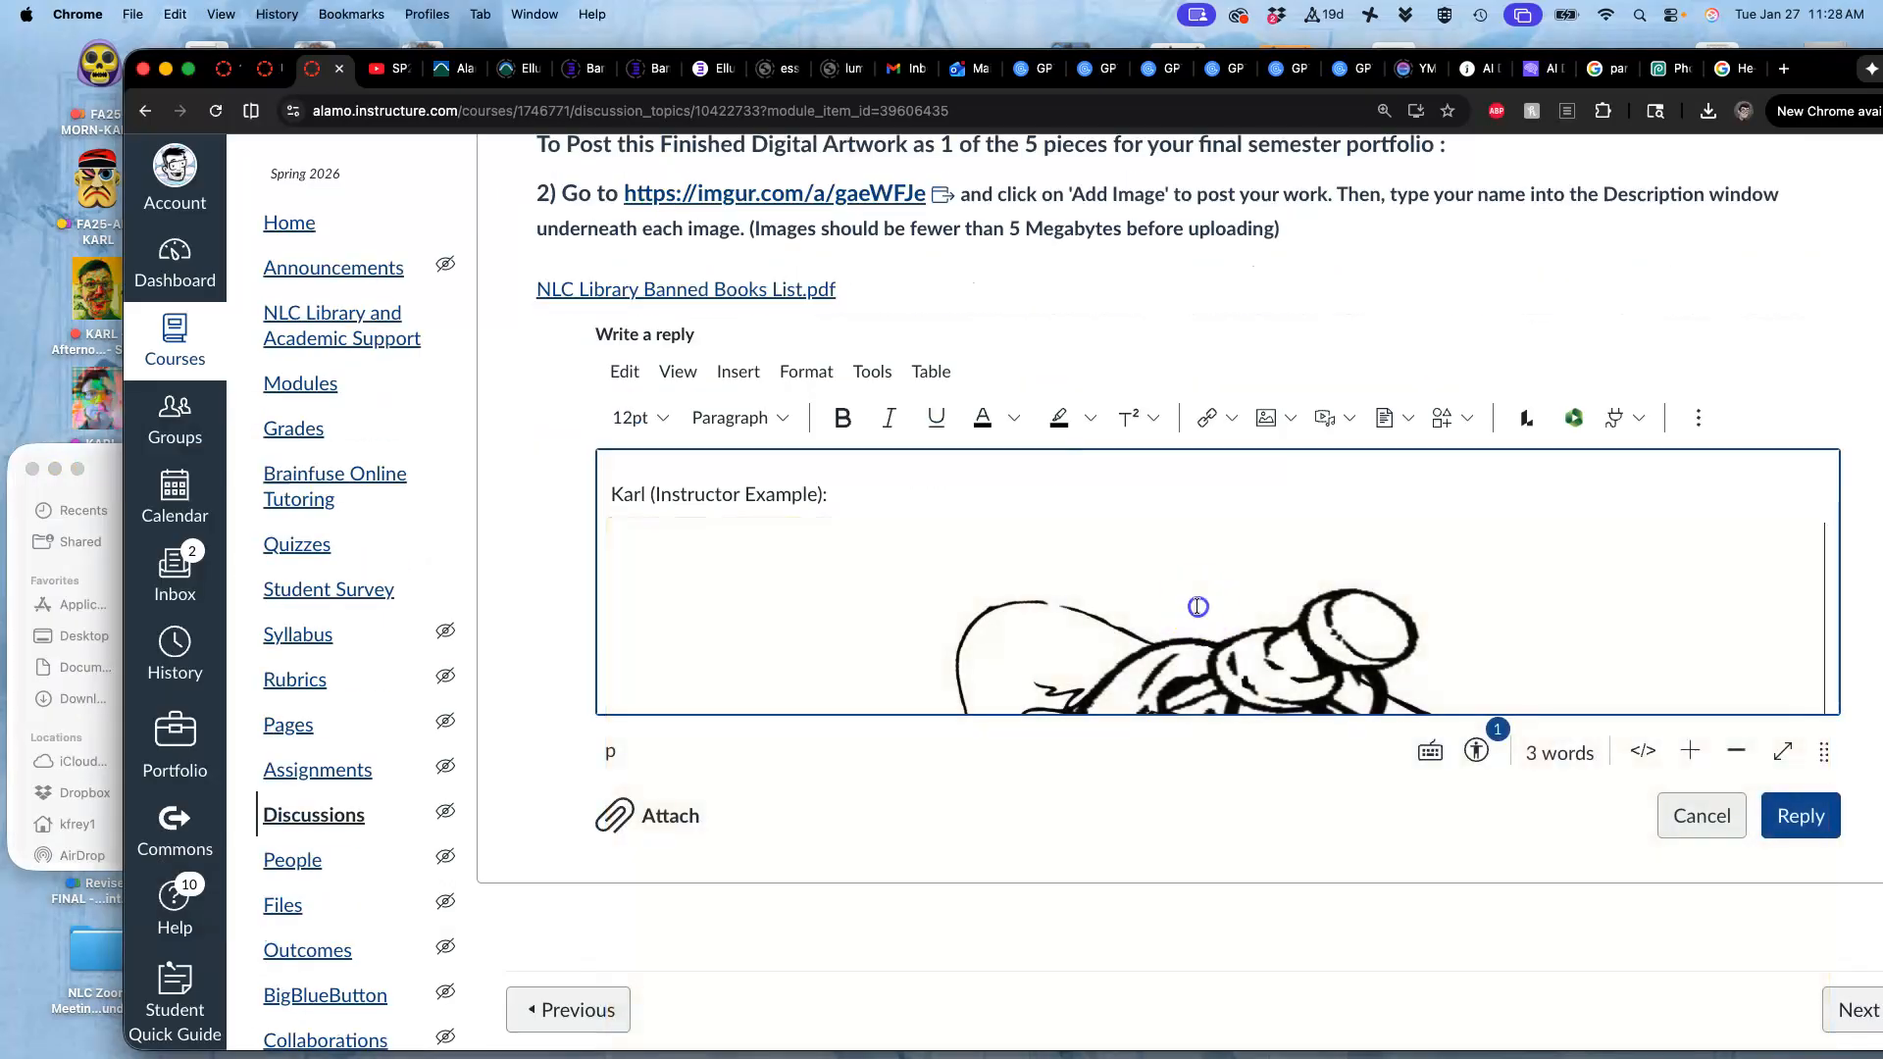
click(1197, 606)
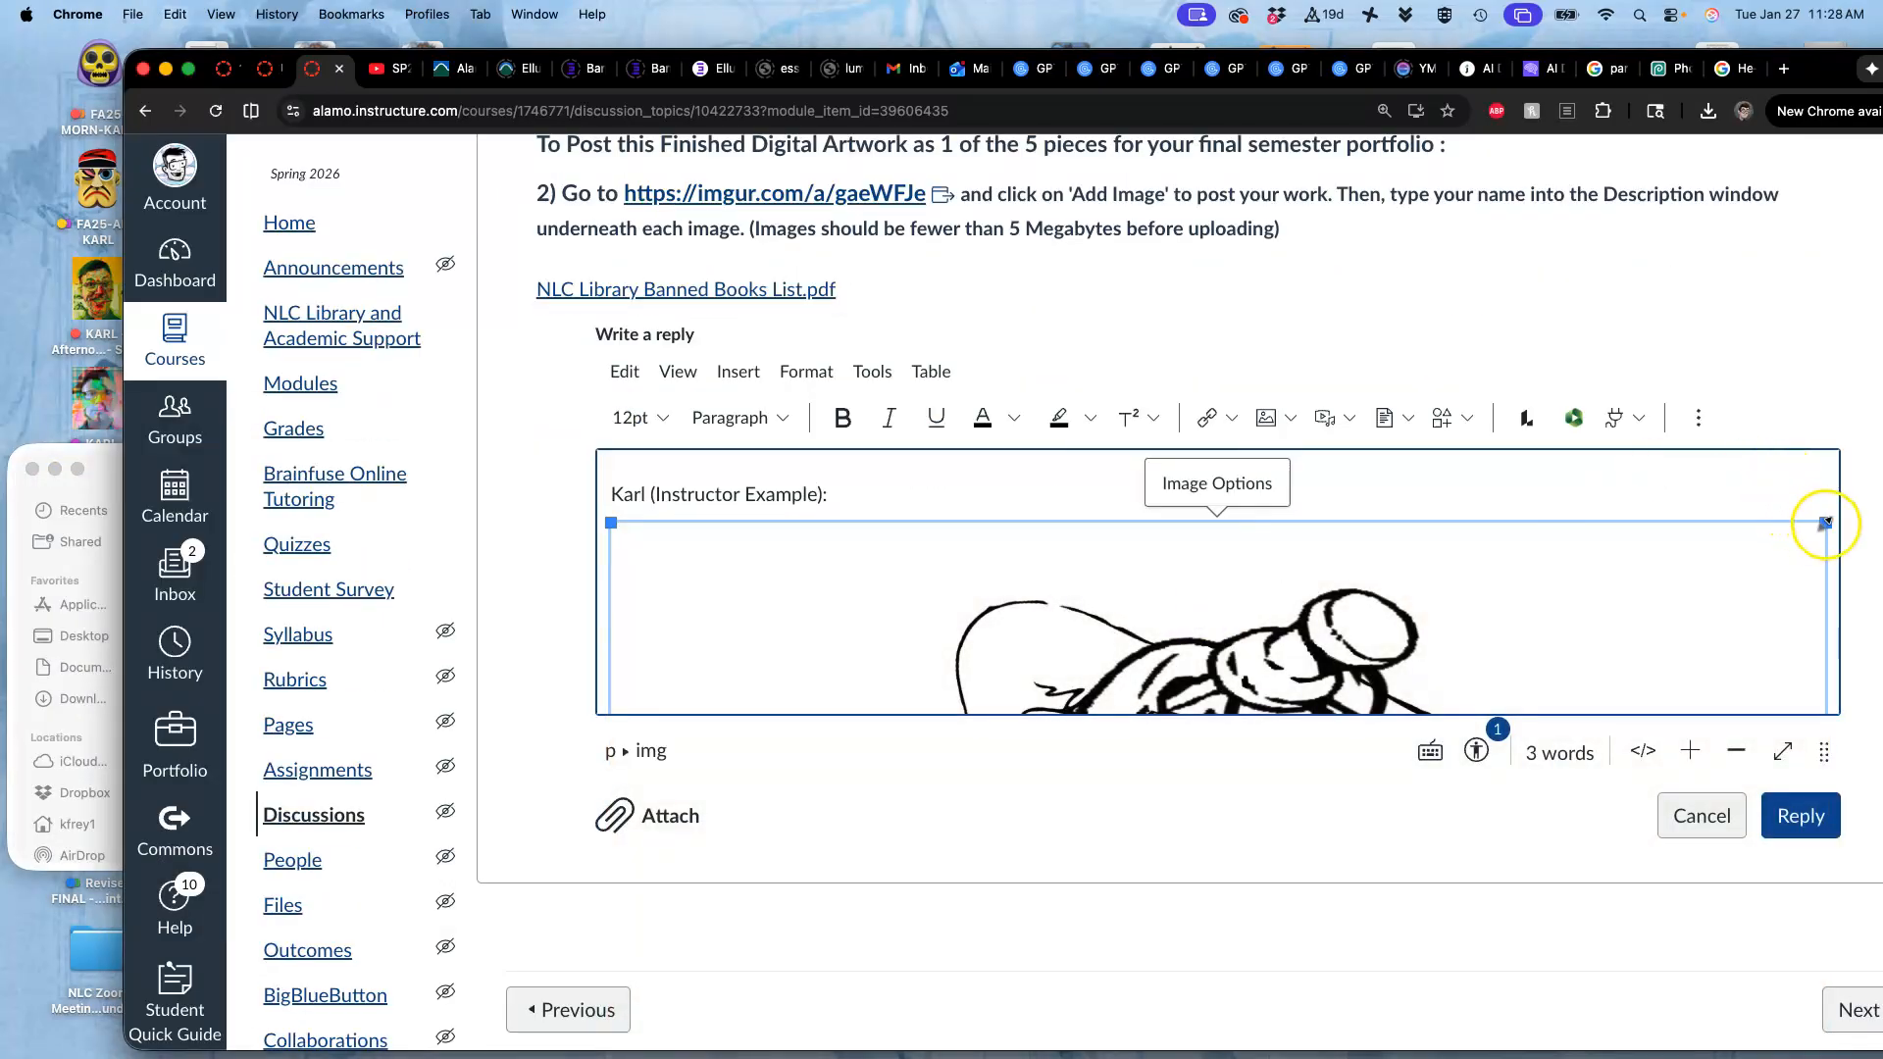